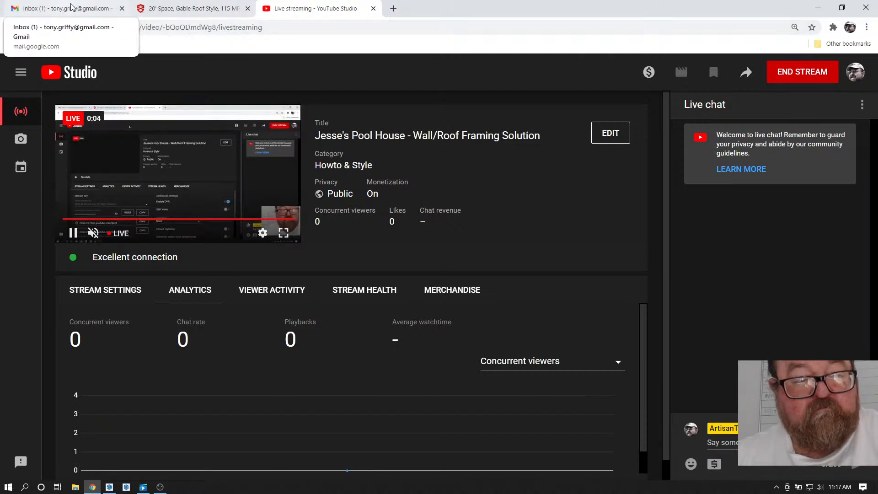
- Post the message "Im workin here" with a smiley in the stream's live chat
{"action": "left_click", "coordinate": [143, 5]}
{"action": "left_click", "coordinate": [292, 8]}
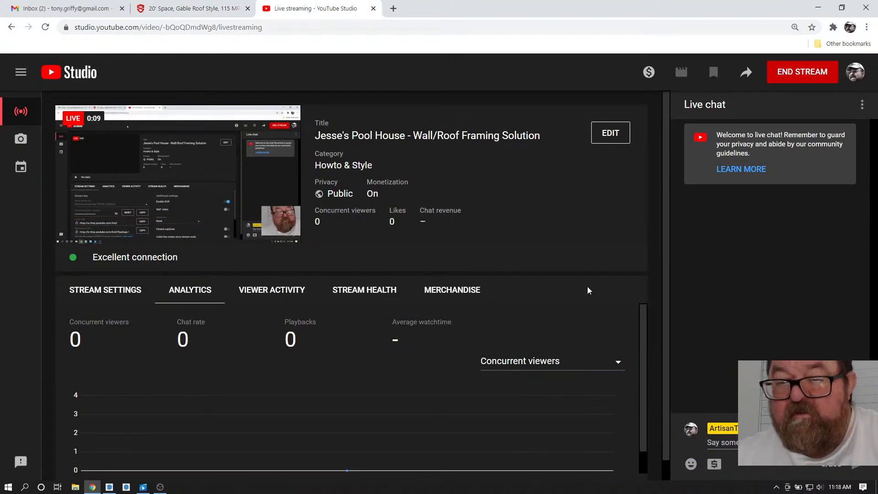
{"action": "left_click", "coordinate": [761, 443]}
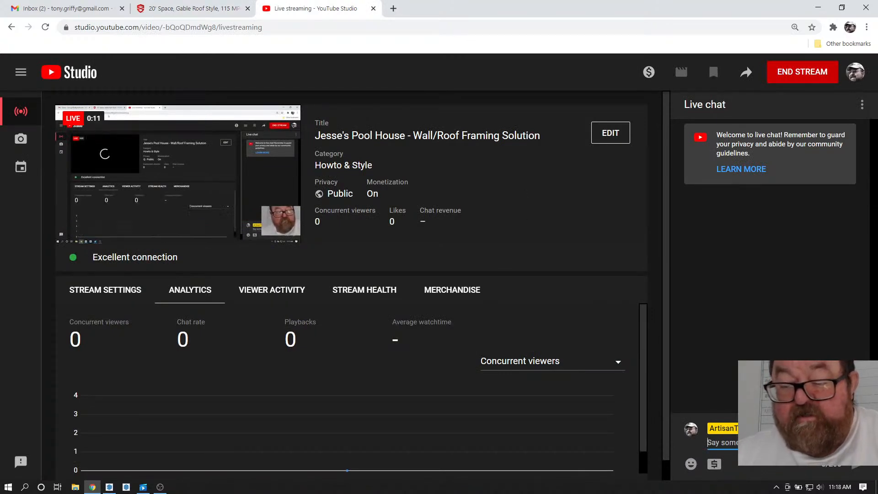
{"action": "type", "text": "Im workin"}
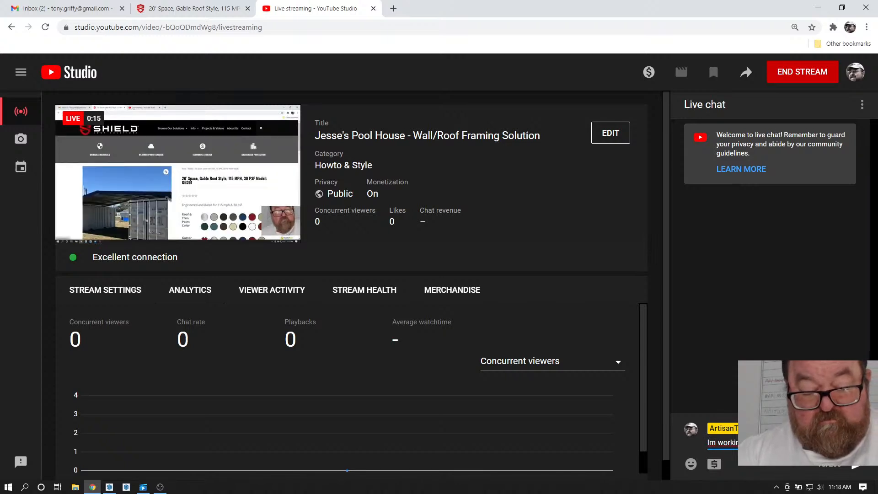
{"action": "key", "text": "Return"}
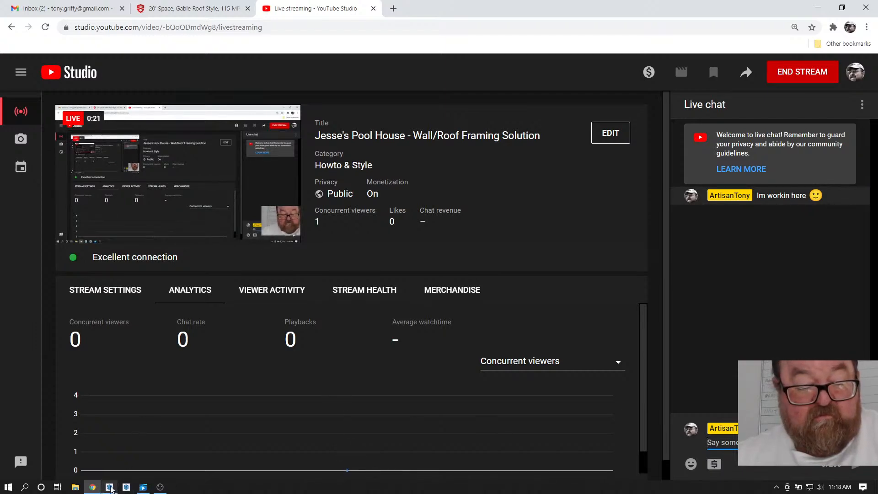
- Switch to the pool house model in SketchUp and examine the dormer framing and the beam with short studs below its opening
{"action": "left_click", "coordinate": [143, 488]}
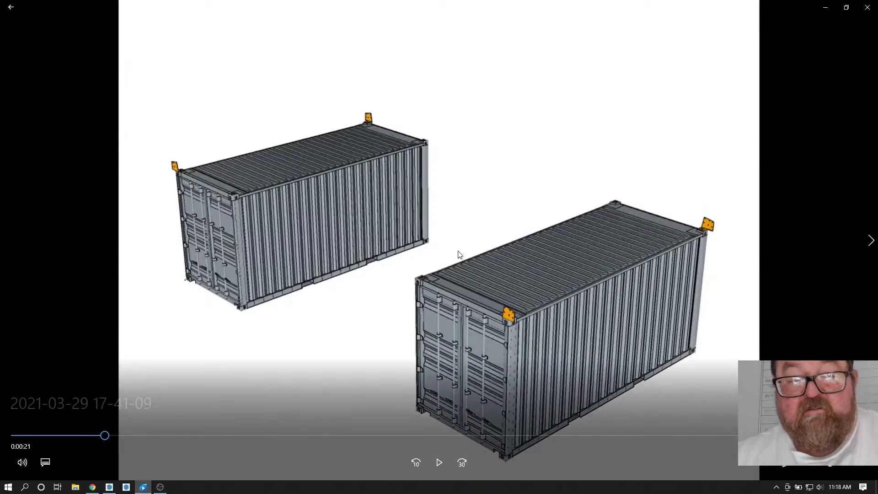
{"action": "left_click", "coordinate": [825, 7]}
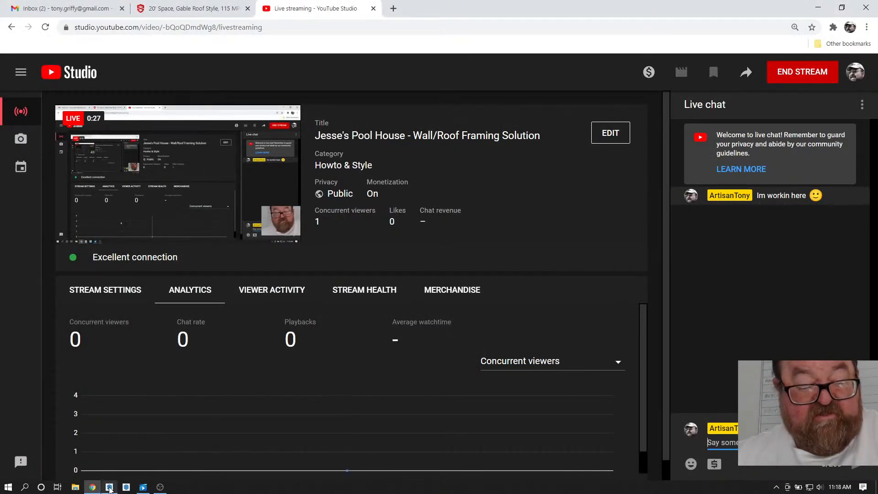
{"action": "left_click", "coordinate": [110, 488]}
{"action": "left_click_drag", "start_coordinate": [395, 178], "coordinate": [412, 162]}
{"action": "scroll", "coordinate": [371, 178], "scroll_direction": "up", "scroll_amount": 3}
{"action": "scroll", "coordinate": [459, 178], "scroll_direction": "down", "scroll_amount": 5}
{"action": "middle_click_drag", "start_coordinate": [413, 162], "coordinate": [512, 227]}
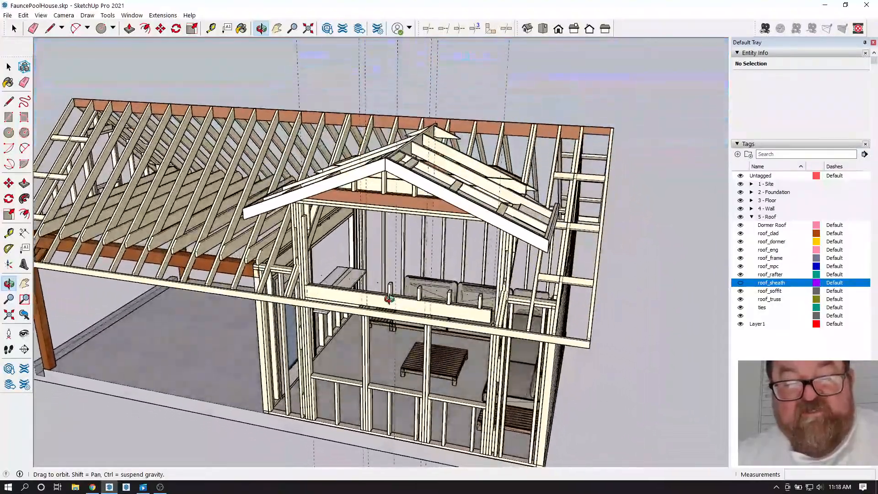
{"action": "scroll", "coordinate": [389, 298], "scroll_direction": "up", "scroll_amount": 4}
{"action": "scroll", "coordinate": [405, 315], "scroll_direction": "down", "scroll_amount": 6}
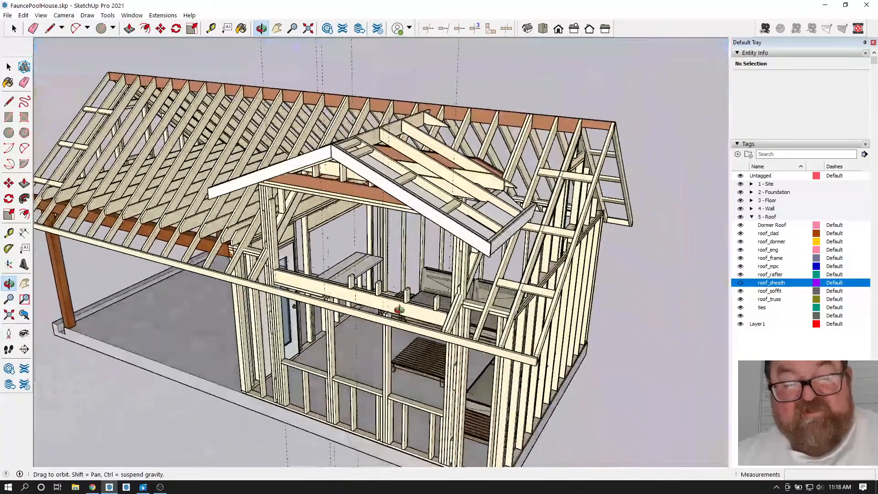
{"action": "scroll", "coordinate": [396, 315], "scroll_direction": "up", "scroll_amount": 6}
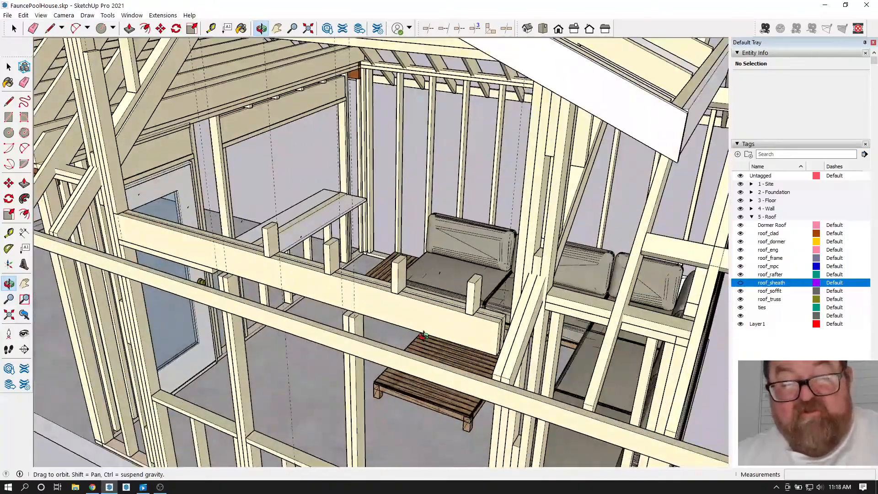
{"action": "scroll", "coordinate": [423, 336], "scroll_direction": "up", "scroll_amount": 2}
{"action": "left_click_drag", "start_coordinate": [456, 323], "coordinate": [476, 263]}
{"action": "scroll", "coordinate": [390, 328], "scroll_direction": "down", "scroll_amount": 6}
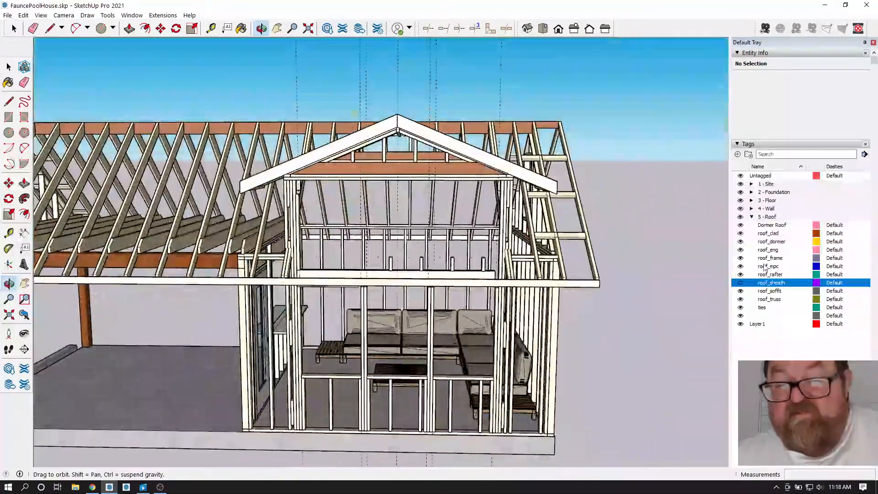
- Make the roof_sheath tag visible and inspect the sheathed roof around the front dormer
{"action": "left_click", "coordinate": [740, 282]}
{"action": "left_click_drag", "start_coordinate": [344, 260], "coordinate": [348, 270]}
{"action": "scroll", "coordinate": [349, 272], "scroll_direction": "up", "scroll_amount": 5}
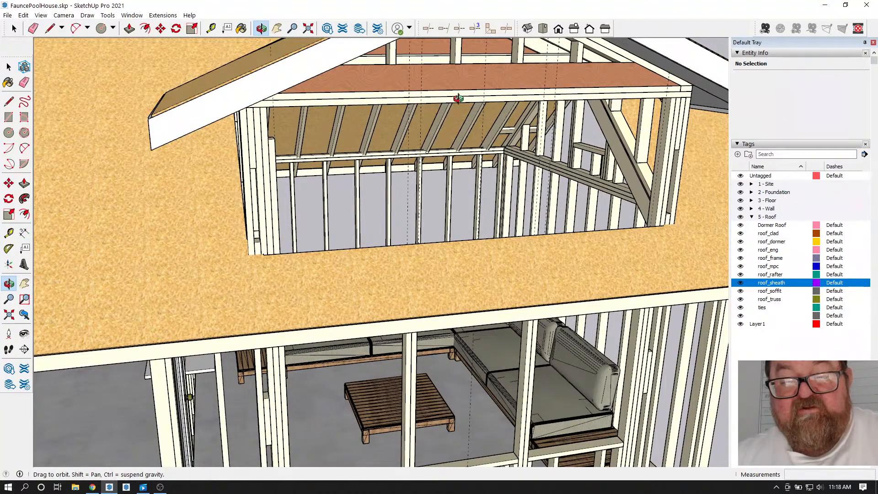
{"action": "scroll", "coordinate": [458, 207], "scroll_direction": "down", "scroll_amount": 5}
{"action": "left_click_drag", "start_coordinate": [523, 246], "coordinate": [483, 91]}
{"action": "scroll", "coordinate": [483, 85], "scroll_direction": "up", "scroll_amount": 3}
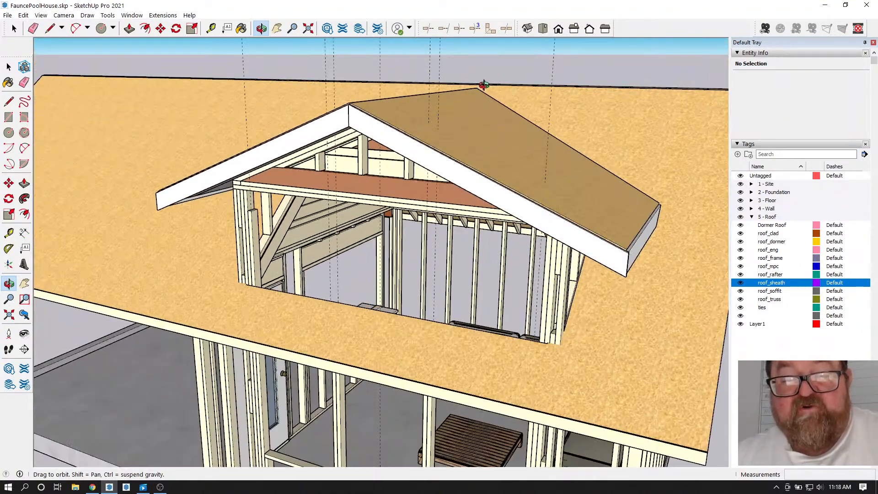
{"action": "left_click_drag", "start_coordinate": [429, 151], "coordinate": [491, 129]}
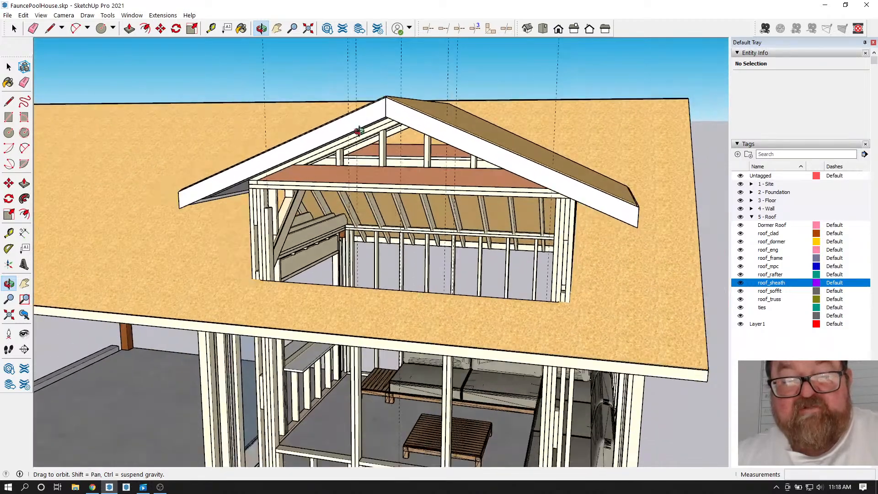
{"action": "left_click_drag", "start_coordinate": [397, 97], "coordinate": [492, 174]}
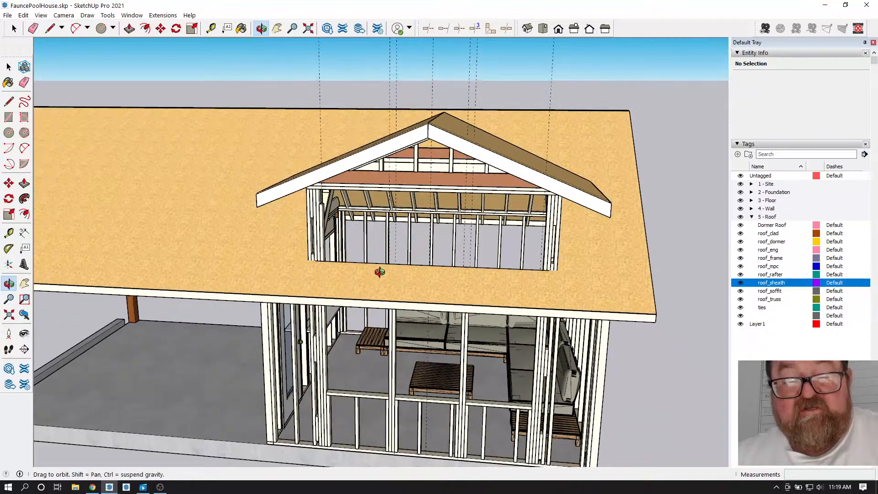
- Examine the dormer's gable framing, including the top plates, wood-grained board, gable studs, corner posts and rafters behind them
{"action": "left_click_drag", "start_coordinate": [385, 279], "coordinate": [358, 262]}
{"action": "scroll", "coordinate": [360, 180], "scroll_direction": "up", "scroll_amount": 5}
{"action": "left_click_drag", "start_coordinate": [421, 171], "coordinate": [543, 170]}
{"action": "scroll", "coordinate": [359, 170], "scroll_direction": "down", "scroll_amount": 3}
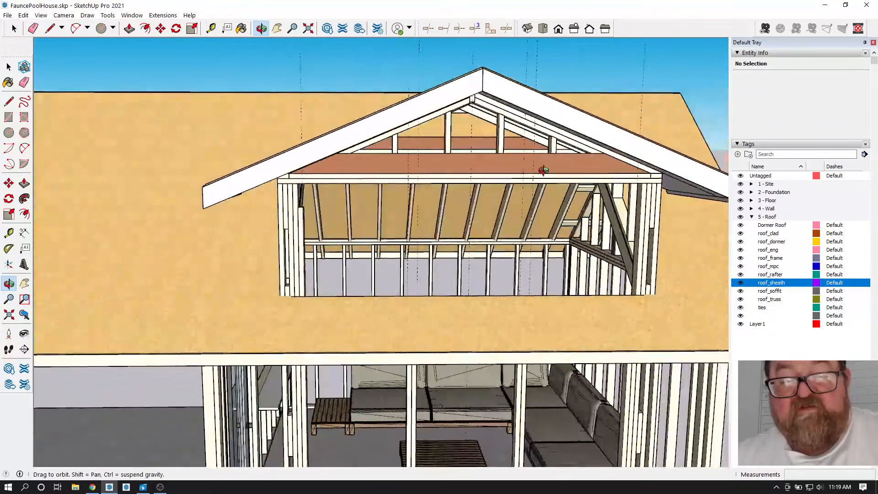
{"action": "scroll", "coordinate": [361, 170], "scroll_direction": "up", "scroll_amount": 2}
{"action": "scroll", "coordinate": [416, 157], "scroll_direction": "up", "scroll_amount": 2}
{"action": "left_click_drag", "start_coordinate": [416, 157], "coordinate": [290, 162]}
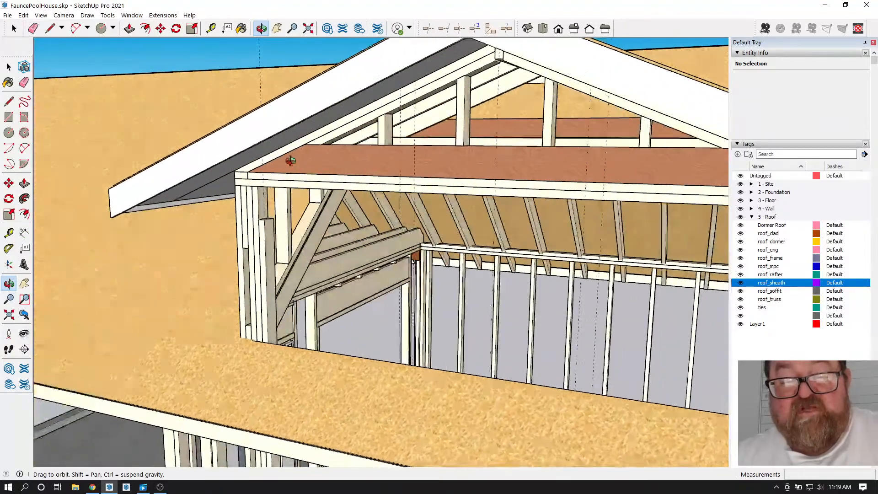
{"action": "scroll", "coordinate": [312, 155], "scroll_direction": "up", "scroll_amount": 4}
{"action": "left_click_drag", "start_coordinate": [342, 172], "coordinate": [548, 165]}
{"action": "scroll", "coordinate": [286, 169], "scroll_direction": "down", "scroll_amount": 3}
{"action": "left_click_drag", "start_coordinate": [405, 136], "coordinate": [311, 121]}
{"action": "scroll", "coordinate": [309, 134], "scroll_direction": "up", "scroll_amount": 5}
{"action": "scroll", "coordinate": [274, 218], "scroll_direction": "down", "scroll_amount": 6}
{"action": "left_click_drag", "start_coordinate": [274, 217], "coordinate": [459, 198]}
{"action": "scroll", "coordinate": [461, 235], "scroll_direction": "up", "scroll_amount": 4}
{"action": "scroll", "coordinate": [422, 232], "scroll_direction": "down", "scroll_amount": 3}
{"action": "left_click_drag", "start_coordinate": [421, 231], "coordinate": [376, 232]}
{"action": "scroll", "coordinate": [471, 238], "scroll_direction": "down", "scroll_amount": 2}
{"action": "scroll", "coordinate": [376, 232], "scroll_direction": "up", "scroll_amount": 3}
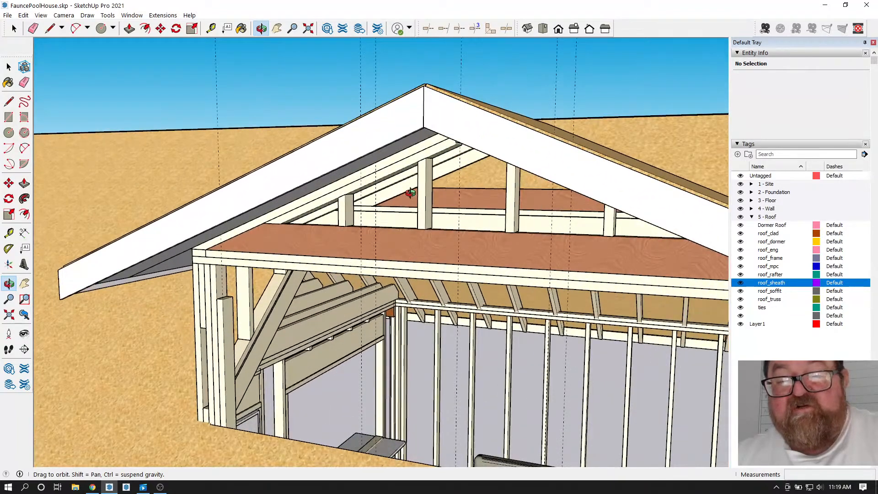
- Copy the wood-grained board beneath the dormer's gable studs and place the copy directly behind the original
{"action": "left_click_drag", "start_coordinate": [415, 194], "coordinate": [406, 247]}
{"action": "scroll", "coordinate": [402, 226], "scroll_direction": "up", "scroll_amount": 6}
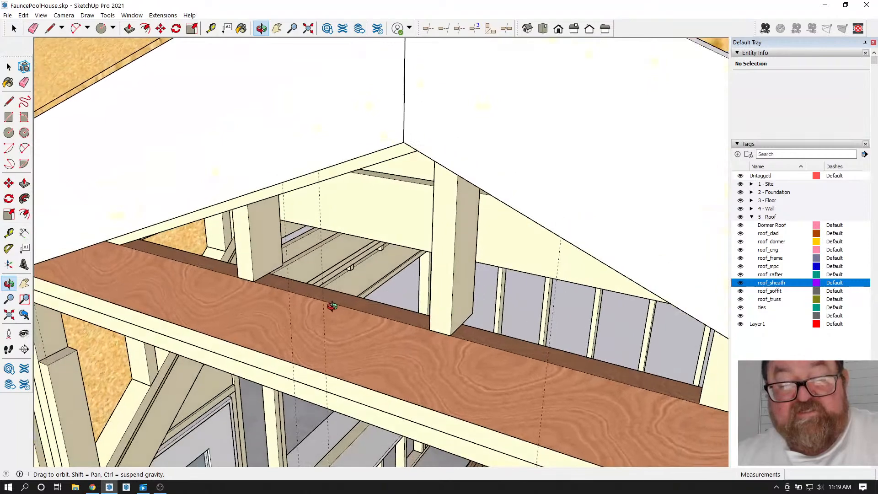
{"action": "left_click_drag", "start_coordinate": [332, 306], "coordinate": [328, 288]}
{"action": "scroll", "coordinate": [288, 270], "scroll_direction": "up", "scroll_amount": 4}
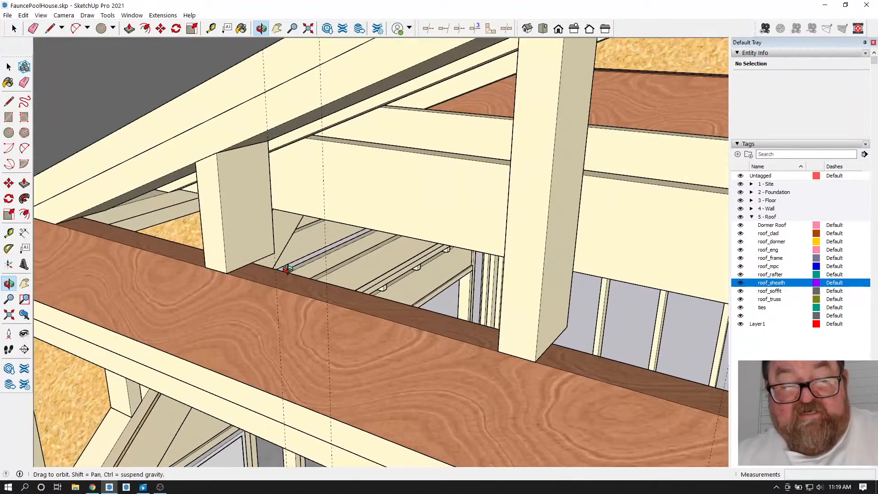
{"action": "left_click", "coordinate": [14, 28]}
{"action": "left_click", "coordinate": [232, 306]}
{"action": "left_click", "coordinate": [161, 29]}
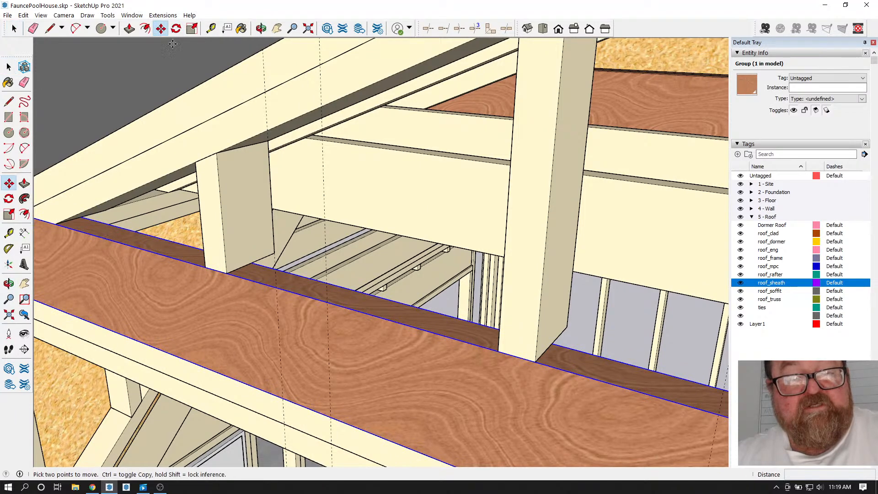
{"action": "left_click", "coordinate": [357, 311]}
{"action": "key", "text": "ctrl"}
{"action": "left_click", "coordinate": [353, 298]}
{"action": "middle_click_drag", "start_coordinate": [353, 298], "coordinate": [462, 242]}
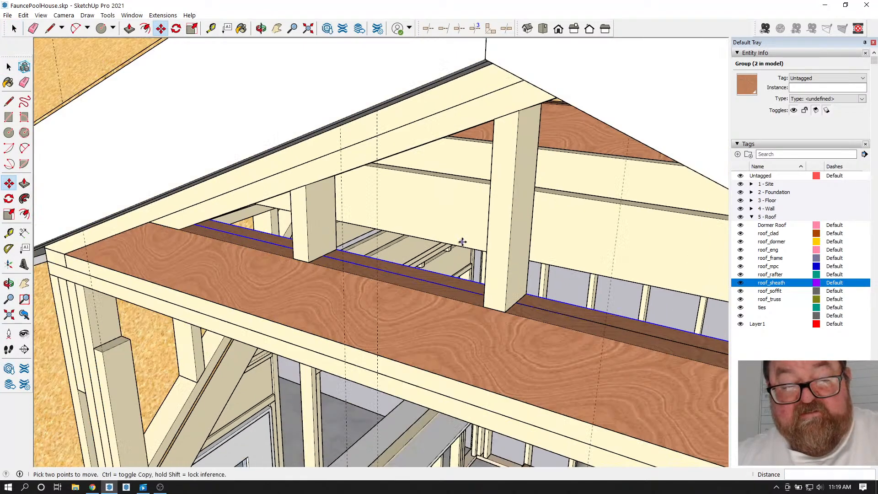
- Check the dormer front with the copied board and hide the roof_sheath tag
{"action": "left_click", "coordinate": [261, 28]}
{"action": "left_click_drag", "start_coordinate": [283, 137], "coordinate": [313, 182]}
{"action": "left_click_drag", "start_coordinate": [389, 192], "coordinate": [407, 187]}
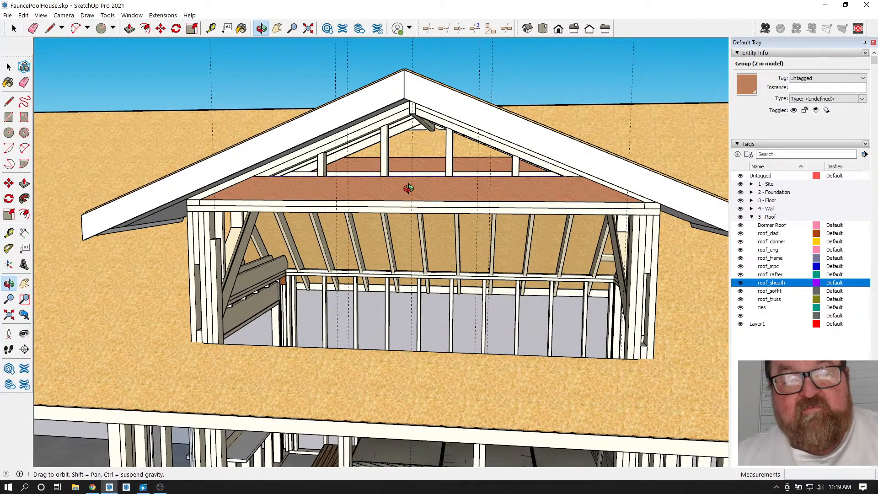
{"action": "left_click_drag", "start_coordinate": [424, 190], "coordinate": [371, 192]}
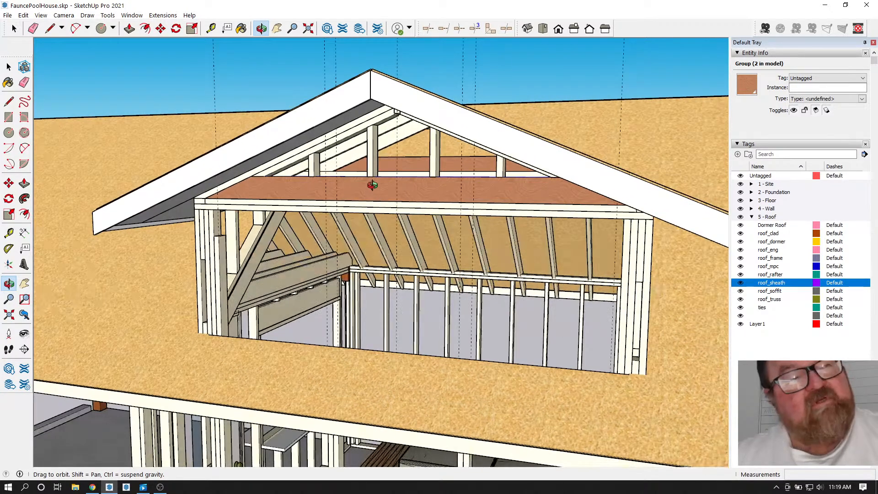
{"action": "left_click_drag", "start_coordinate": [388, 184], "coordinate": [451, 185]}
{"action": "scroll", "coordinate": [423, 182], "scroll_direction": "down", "scroll_amount": 2}
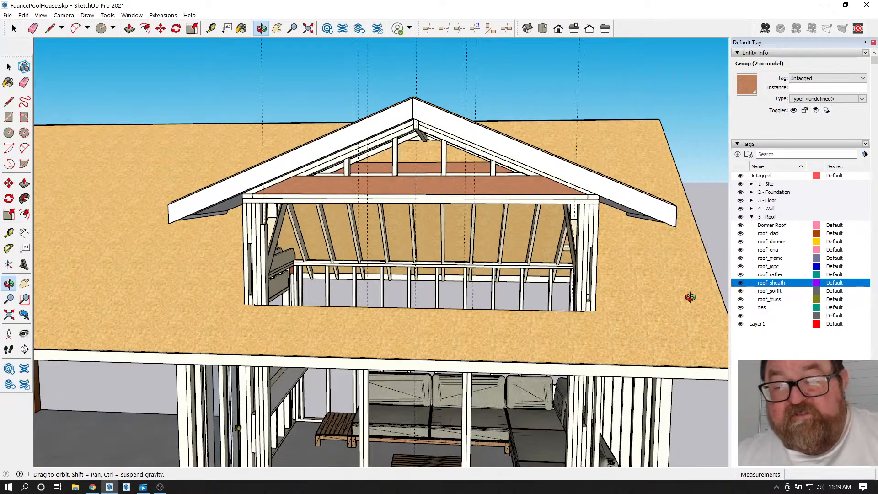
{"action": "left_click", "coordinate": [741, 284]}
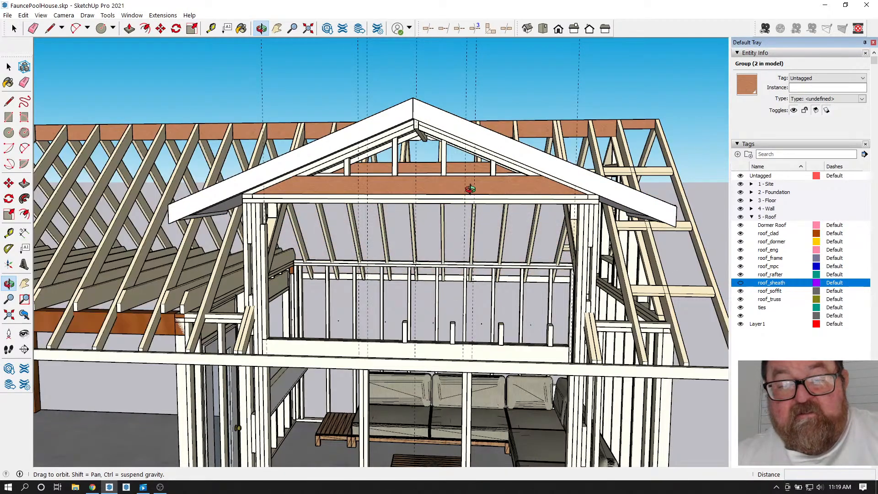
- Examine the beam and its short studs below the dormer opening from several angles
{"action": "scroll", "coordinate": [469, 190], "scroll_direction": "down", "scroll_amount": 2}
{"action": "left_click_drag", "start_coordinate": [446, 249], "coordinate": [460, 366]}
{"action": "scroll", "coordinate": [460, 366], "scroll_direction": "up", "scroll_amount": 5}
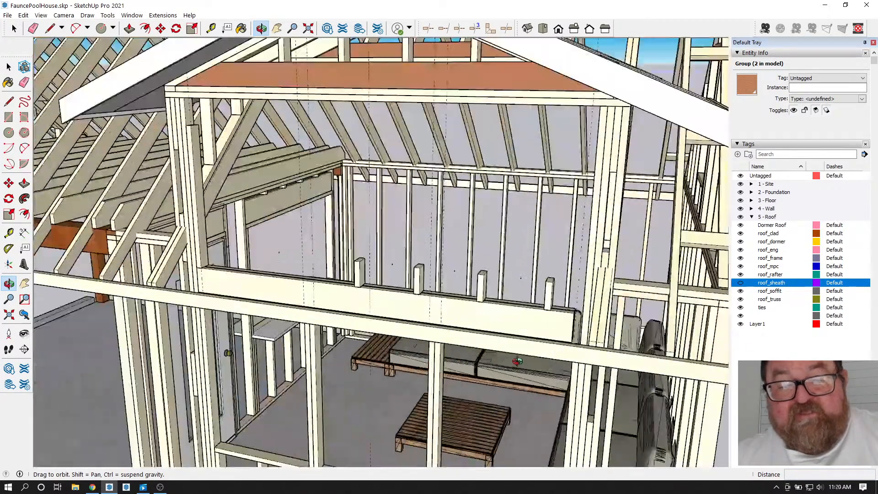
{"action": "scroll", "coordinate": [517, 361], "scroll_direction": "down", "scroll_amount": 3}
{"action": "scroll", "coordinate": [284, 305], "scroll_direction": "up", "scroll_amount": 4}
{"action": "scroll", "coordinate": [344, 303], "scroll_direction": "up", "scroll_amount": 1}
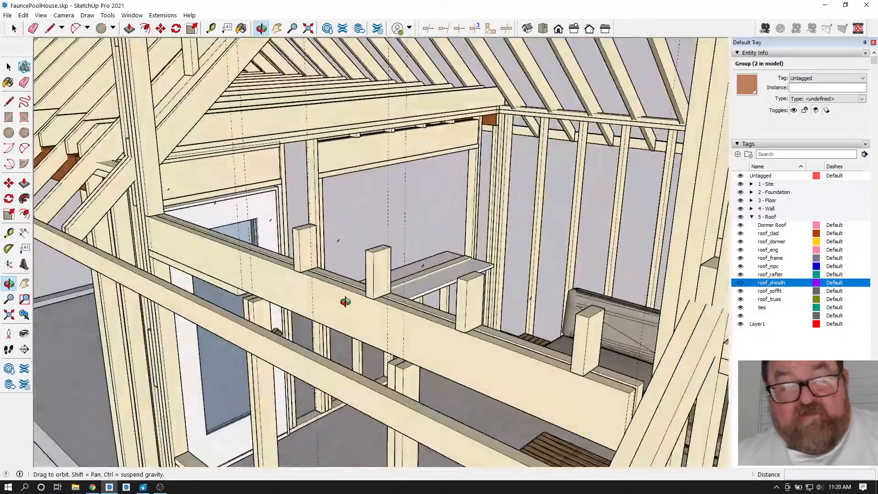
{"action": "scroll", "coordinate": [344, 303], "scroll_direction": "down", "scroll_amount": 8}
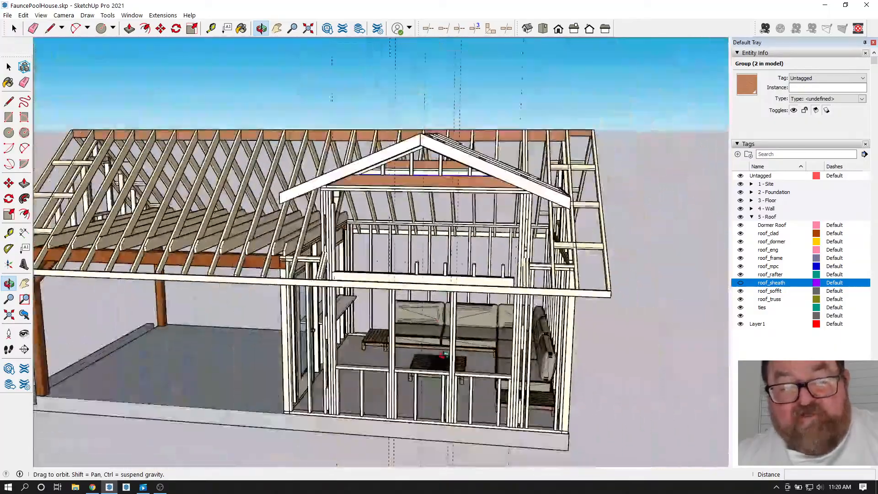
- Examine the front wall's window openings, including the multi-ply posts, sill plates and short studs below them
{"action": "scroll", "coordinate": [462, 275], "scroll_direction": "up", "scroll_amount": 8}
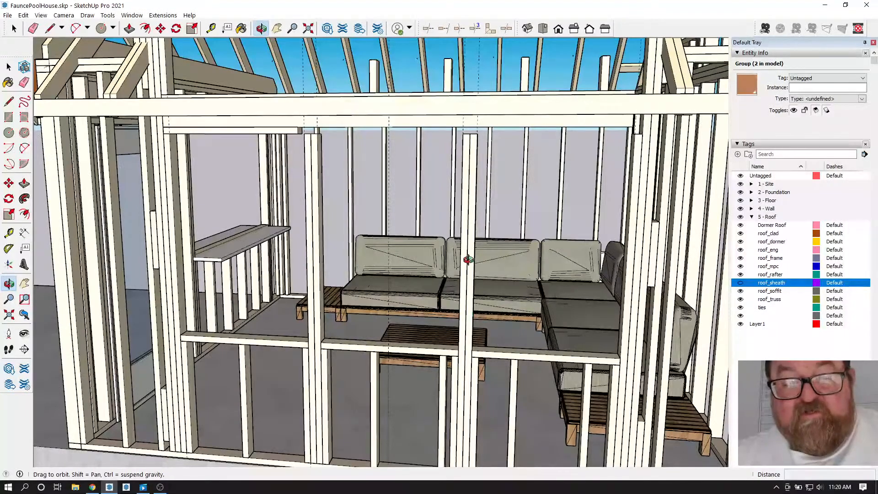
{"action": "scroll", "coordinate": [454, 340], "scroll_direction": "up", "scroll_amount": 8}
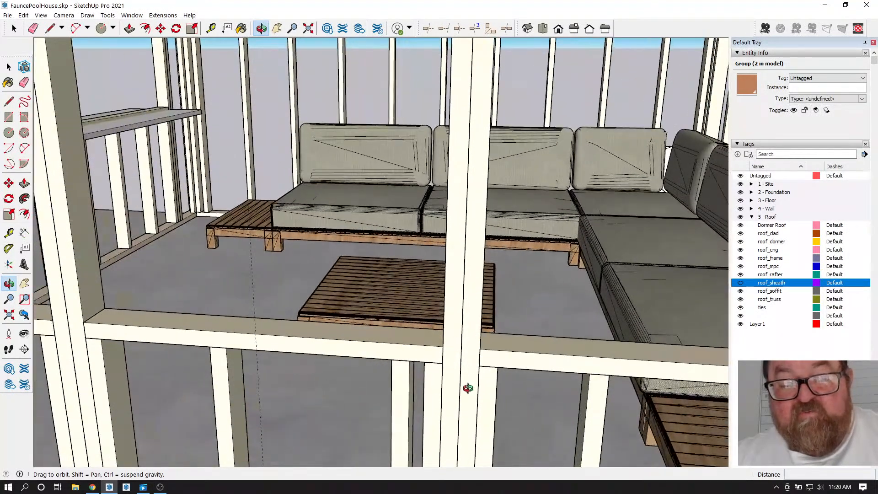
{"action": "scroll", "coordinate": [465, 384], "scroll_direction": "down", "scroll_amount": 3}
{"action": "scroll", "coordinate": [462, 368], "scroll_direction": "down", "scroll_amount": 3}
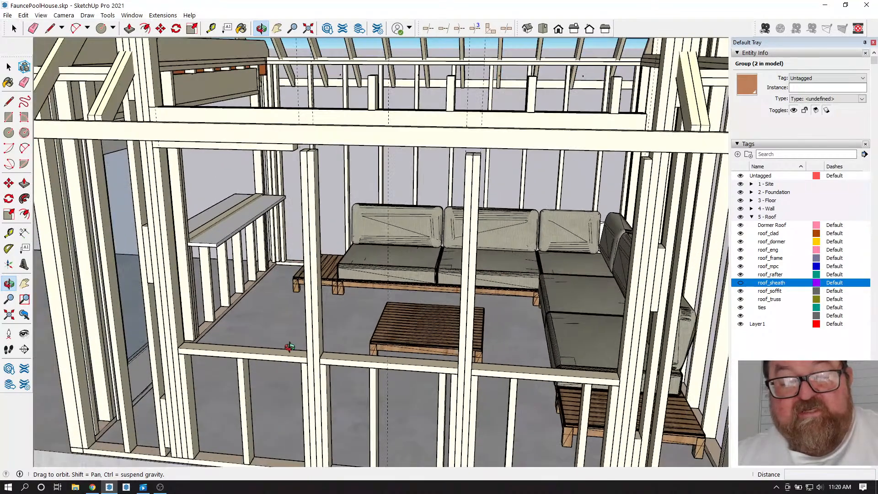
{"action": "scroll", "coordinate": [459, 370], "scroll_direction": "up", "scroll_amount": 2}
{"action": "scroll", "coordinate": [459, 369], "scroll_direction": "down", "scroll_amount": 3}
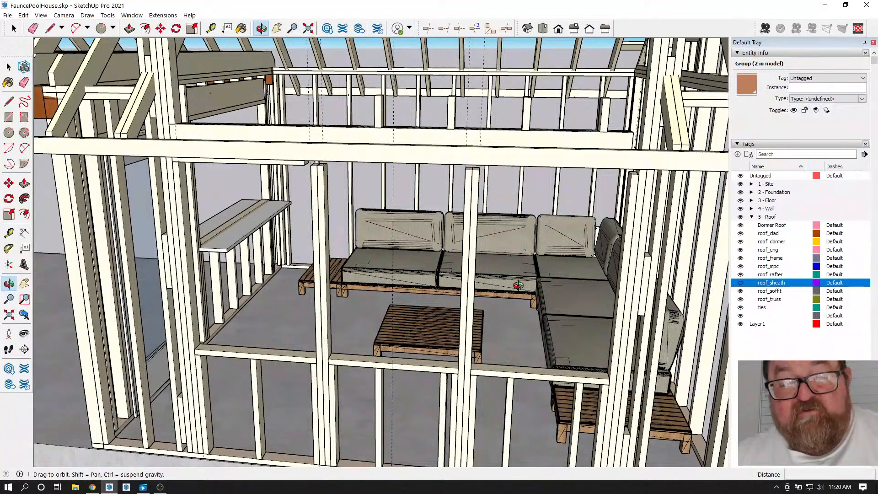
{"action": "scroll", "coordinate": [513, 298], "scroll_direction": "down", "scroll_amount": 3}
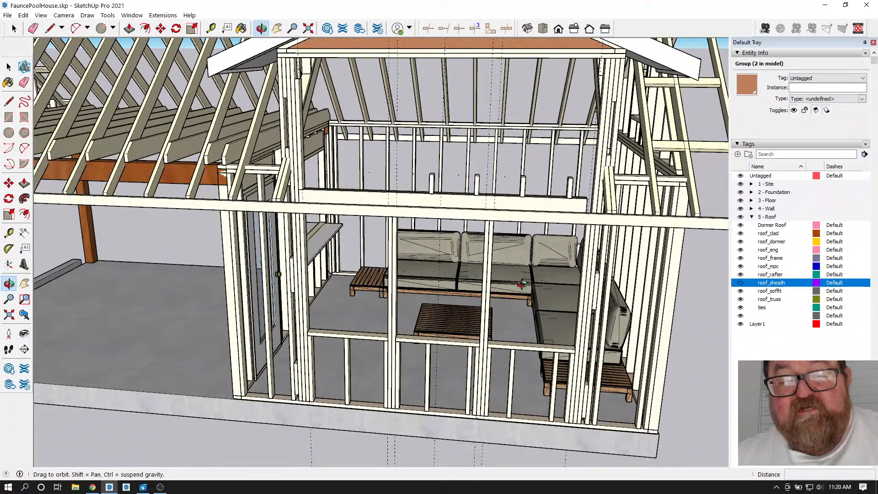
{"action": "scroll", "coordinate": [463, 344], "scroll_direction": "up", "scroll_amount": 2}
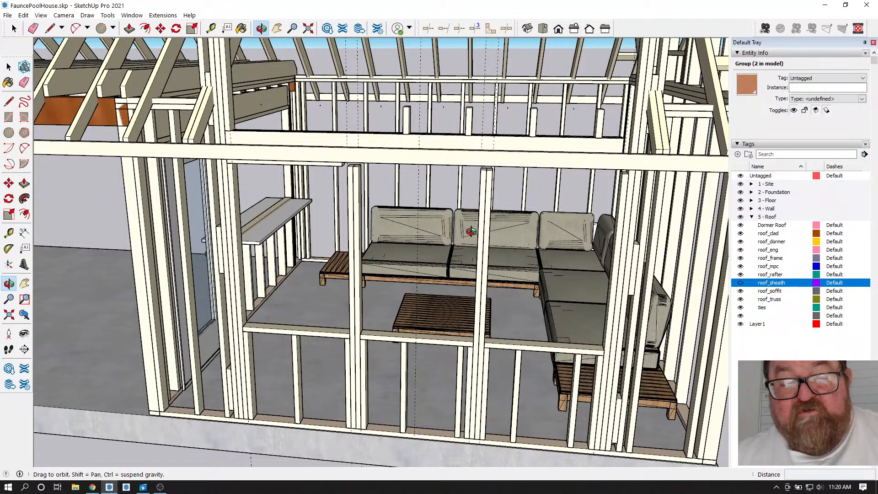
{"action": "scroll", "coordinate": [472, 317], "scroll_direction": "up", "scroll_amount": 2}
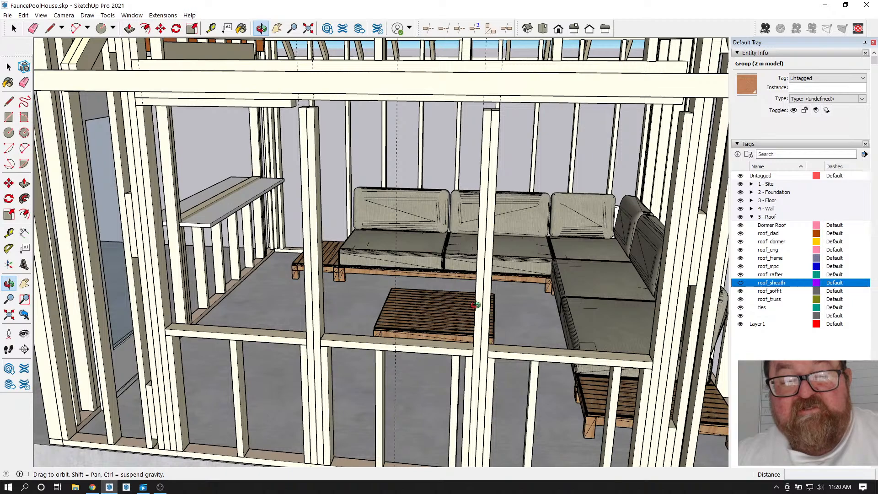
- Inspect the front window sills up close where they meet the two middle multi-ply posts and the short studs below
{"action": "scroll", "coordinate": [508, 331], "scroll_direction": "down", "scroll_amount": 4}
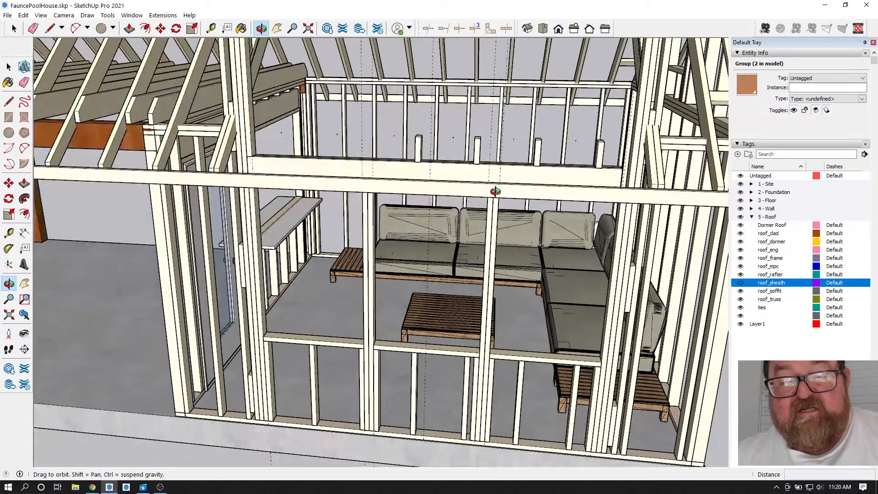
{"action": "scroll", "coordinate": [486, 332], "scroll_direction": "up", "scroll_amount": 3}
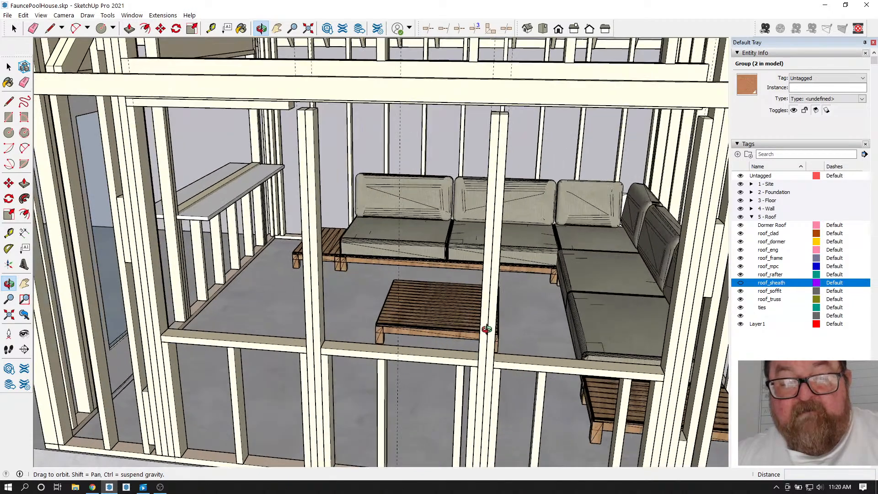
{"action": "scroll", "coordinate": [480, 379], "scroll_direction": "up", "scroll_amount": 2}
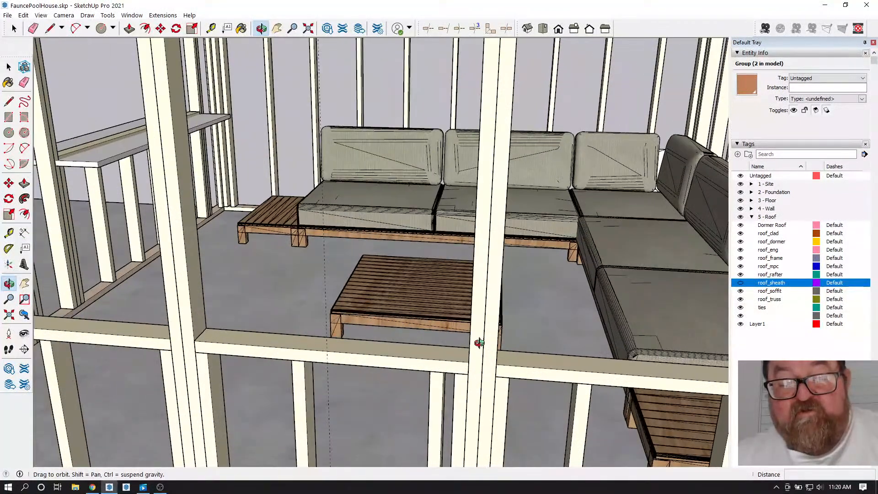
{"action": "scroll", "coordinate": [483, 374], "scroll_direction": "up", "scroll_amount": 3}
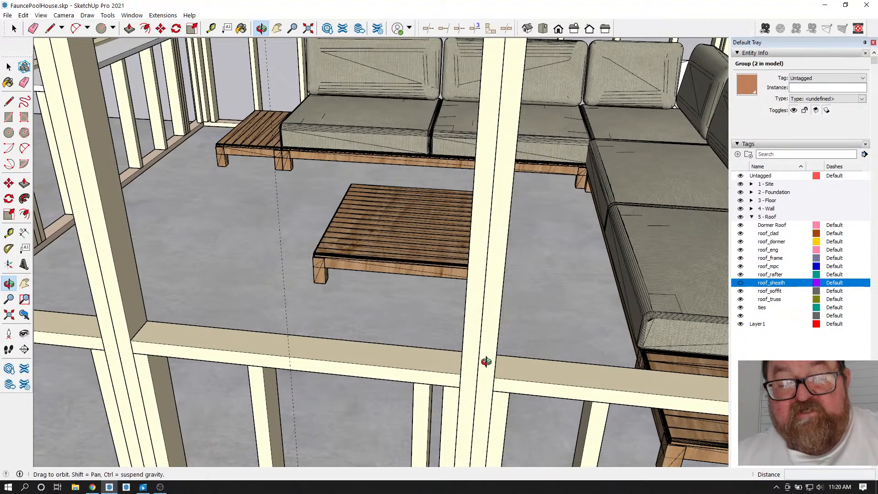
{"action": "left_click_drag", "start_coordinate": [478, 371], "coordinate": [408, 373]}
{"action": "left_click_drag", "start_coordinate": [485, 394], "coordinate": [546, 338]}
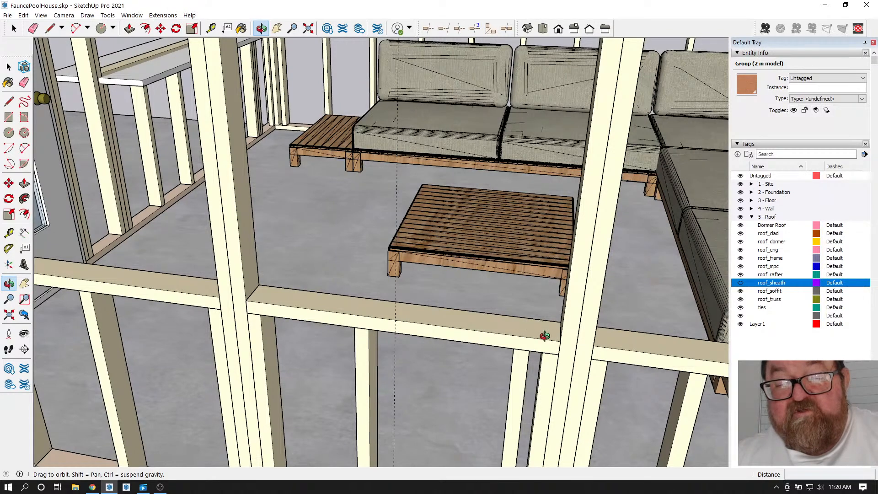
{"action": "left_click_drag", "start_coordinate": [544, 335], "coordinate": [564, 346]}
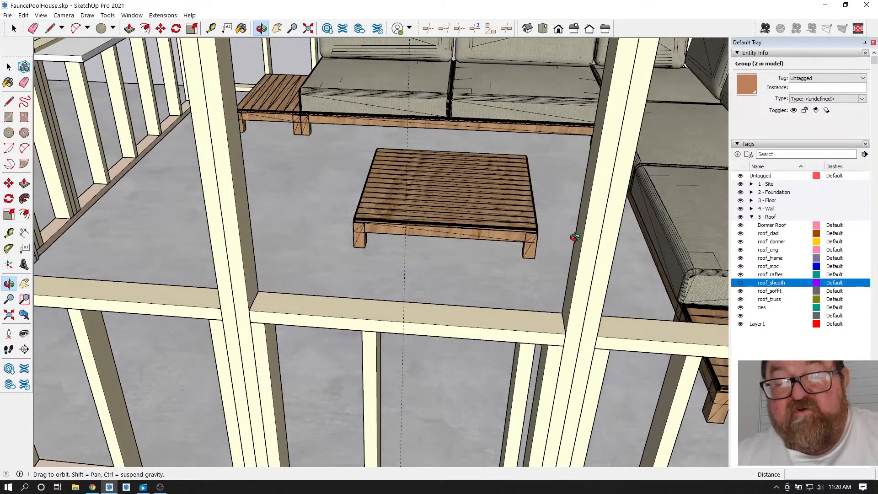
{"action": "left_click_drag", "start_coordinate": [447, 321], "coordinate": [557, 332]}
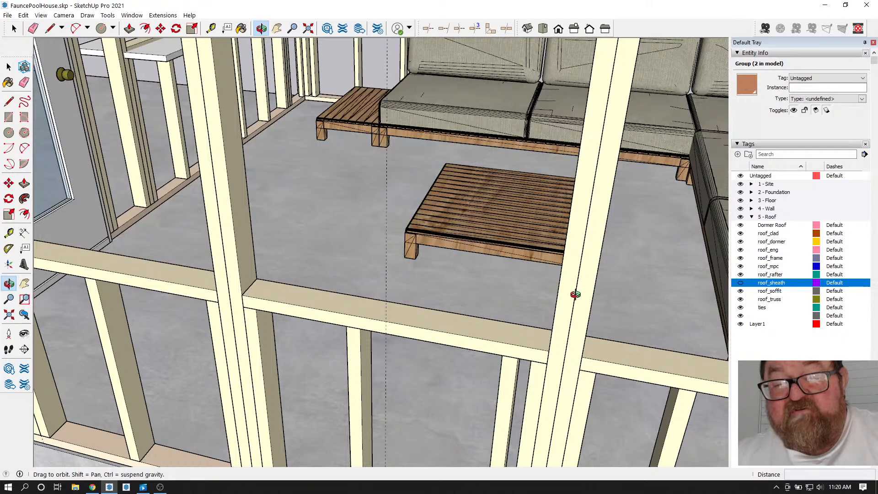
{"action": "scroll", "coordinate": [549, 363], "scroll_direction": "down", "scroll_amount": 6}
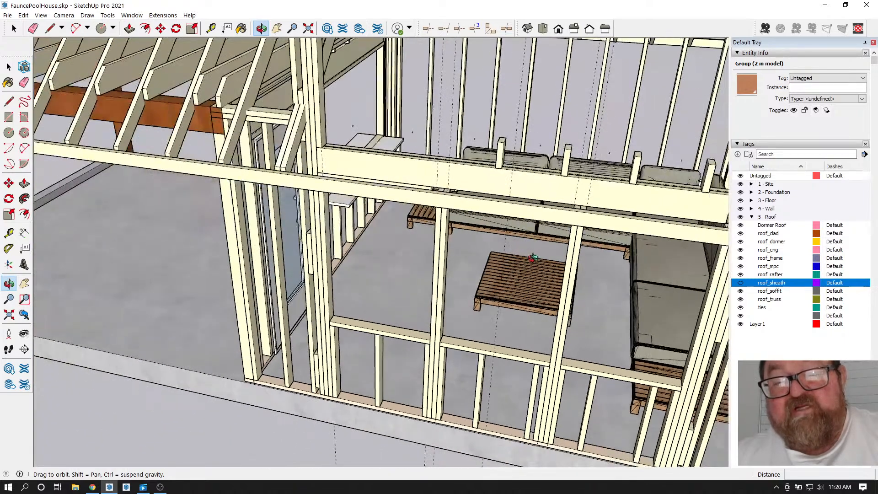
- Extend the short flat plate beneath the window header with Push/Pull so it spans all openings to the far end post
{"action": "scroll", "coordinate": [481, 201], "scroll_direction": "up", "scroll_amount": 10}
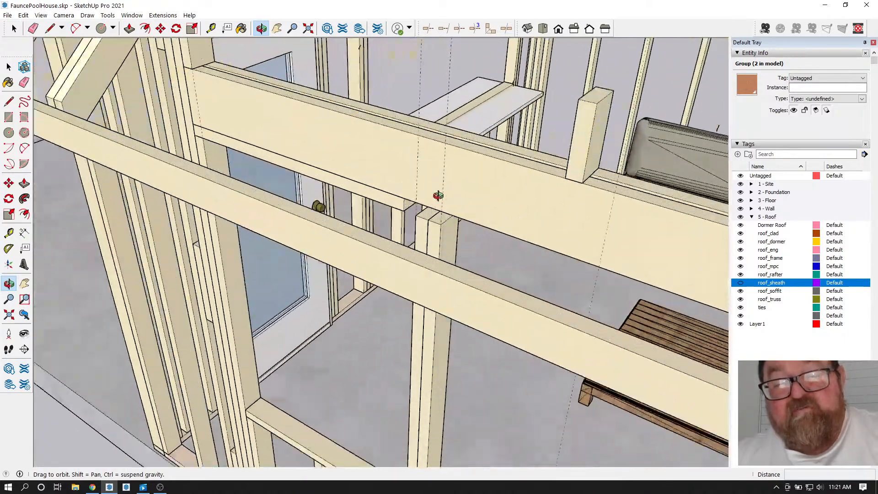
{"action": "scroll", "coordinate": [472, 183], "scroll_direction": "down", "scroll_amount": 5}
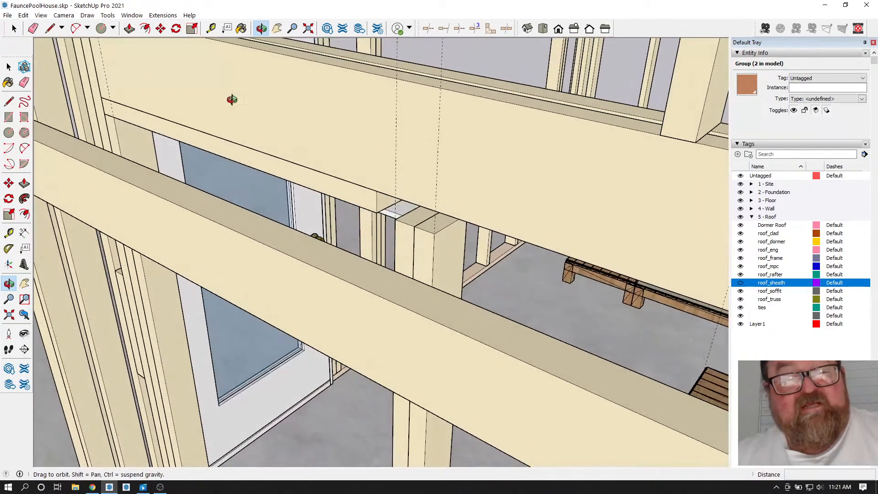
{"action": "left_click", "coordinate": [13, 30]}
{"action": "double_click", "coordinate": [365, 197]}
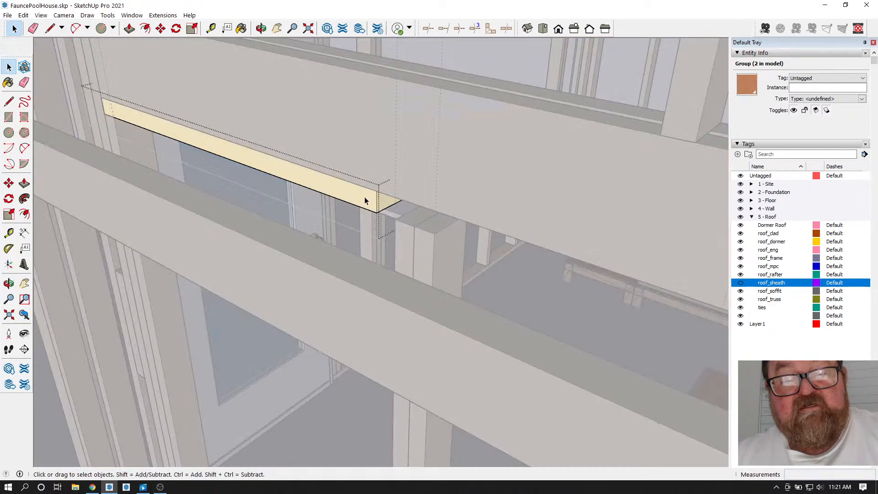
{"action": "triple_click", "coordinate": [255, 161]}
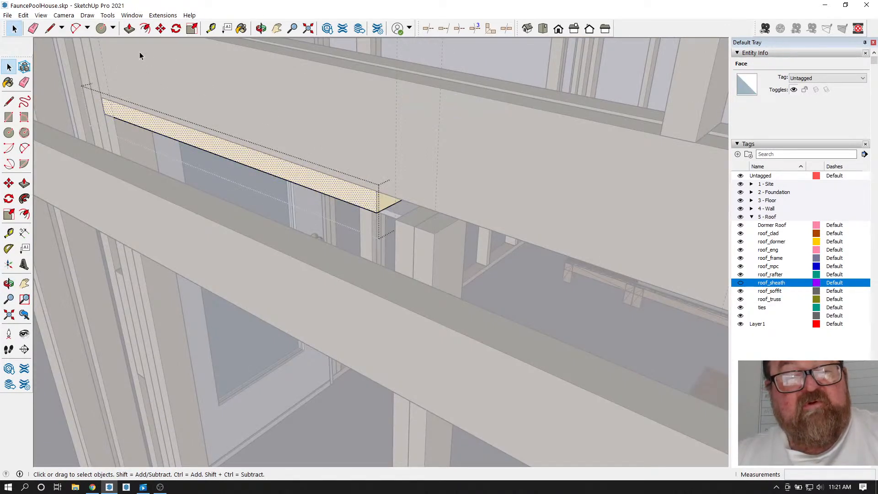
{"action": "left_click", "coordinate": [130, 28]}
{"action": "left_click_drag", "start_coordinate": [386, 201], "coordinate": [568, 295]}
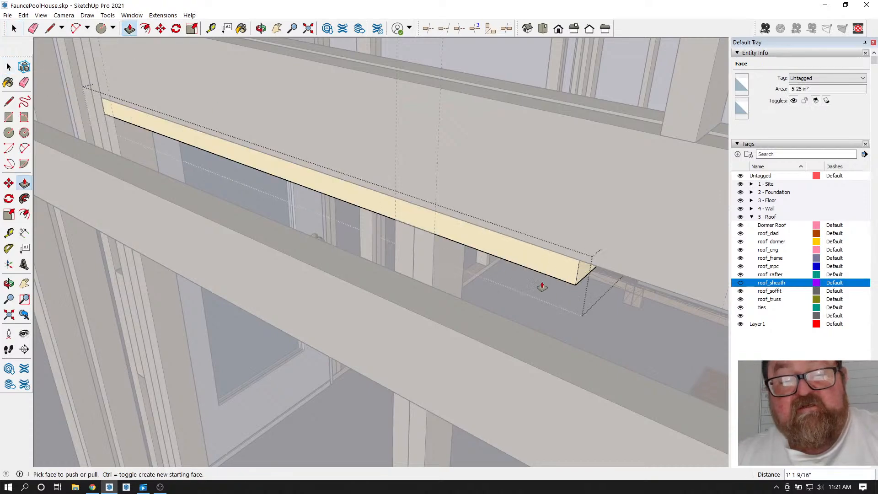
{"action": "scroll", "coordinate": [197, 185], "scroll_direction": "down", "scroll_amount": 7}
{"action": "scroll", "coordinate": [378, 245], "scroll_direction": "up", "scroll_amount": 4}
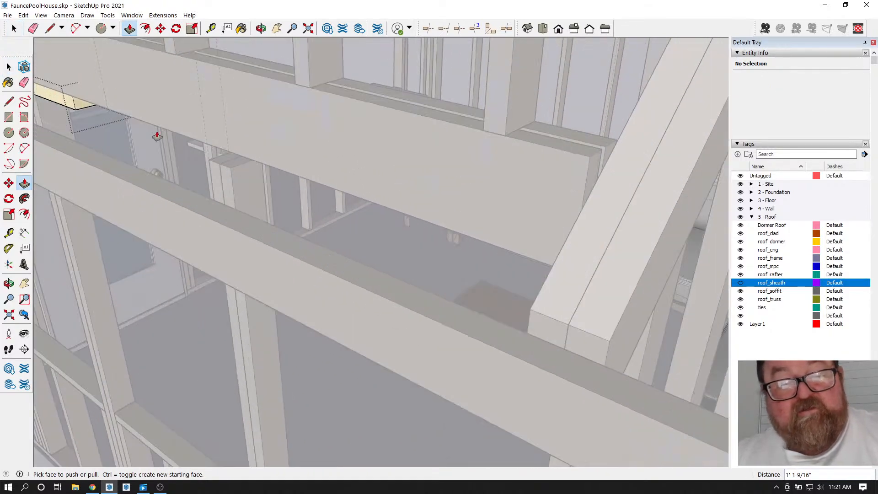
{"action": "left_click_drag", "start_coordinate": [84, 103], "coordinate": [603, 323]}
{"action": "left_click", "coordinate": [261, 28]}
{"action": "left_click_drag", "start_coordinate": [412, 206], "coordinate": [248, 100]}
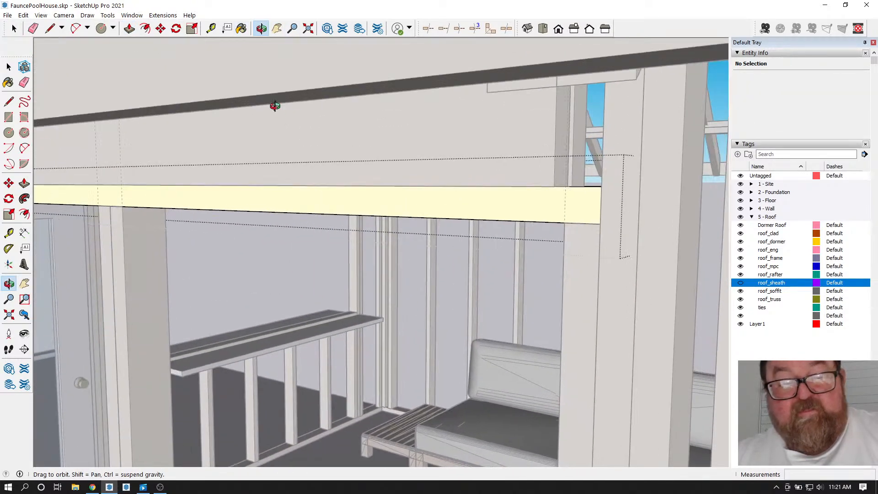
{"action": "left_click_drag", "start_coordinate": [592, 209], "coordinate": [619, 354]}
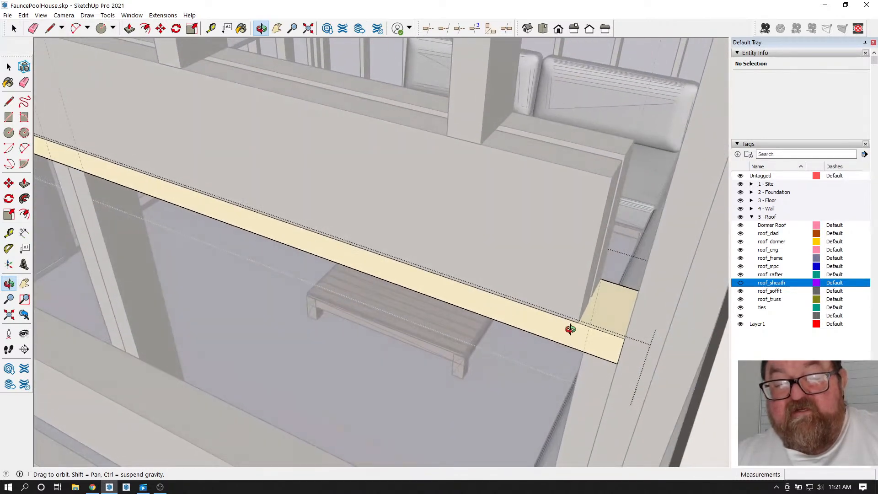
- Push/Pull the end of the header's rear board out to the side of the end post
{"action": "left_click", "coordinate": [9, 67]}
{"action": "middle_click_drag", "start_coordinate": [13, 73], "coordinate": [350, 172]}
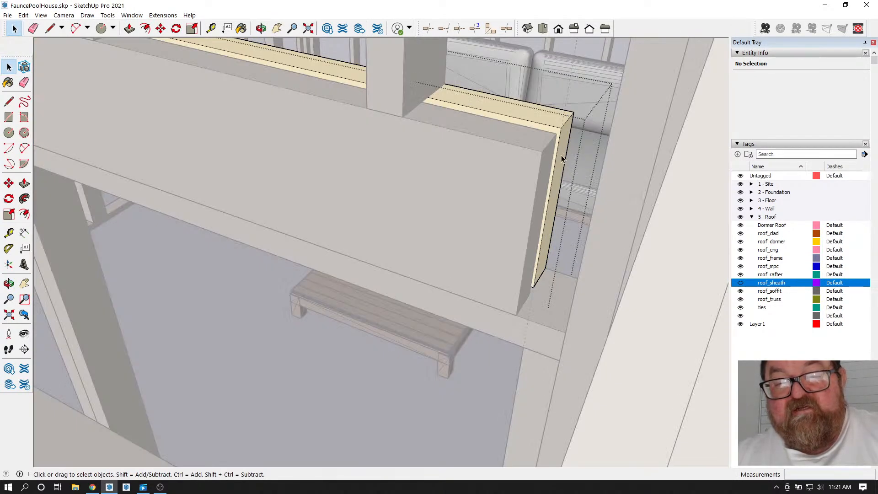
{"action": "left_click", "coordinate": [130, 29]}
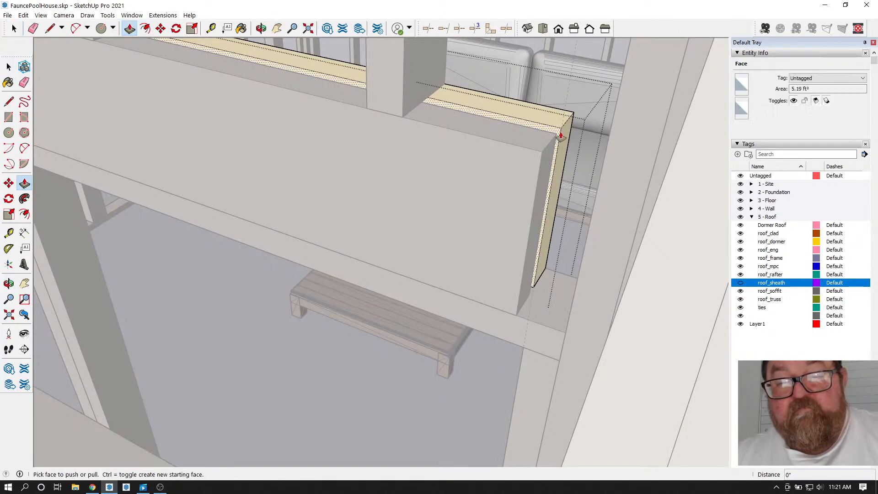
{"action": "left_click", "coordinate": [566, 135]}
{"action": "left_click", "coordinate": [598, 196]}
- Extend the end of the header's front board 2" to the end post and leave the group
{"action": "left_click", "coordinate": [14, 30]}
{"action": "triple_click", "coordinate": [438, 160]}
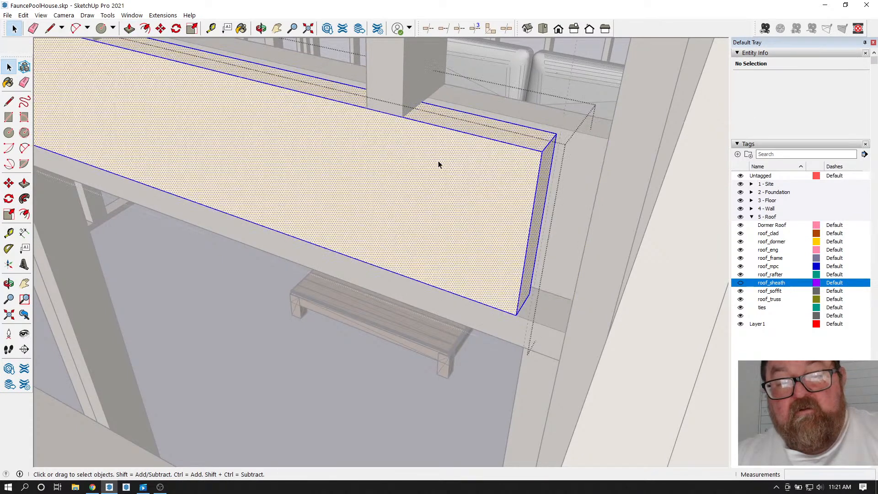
{"action": "left_click", "coordinate": [430, 166]}
{"action": "left_click", "coordinate": [129, 29]}
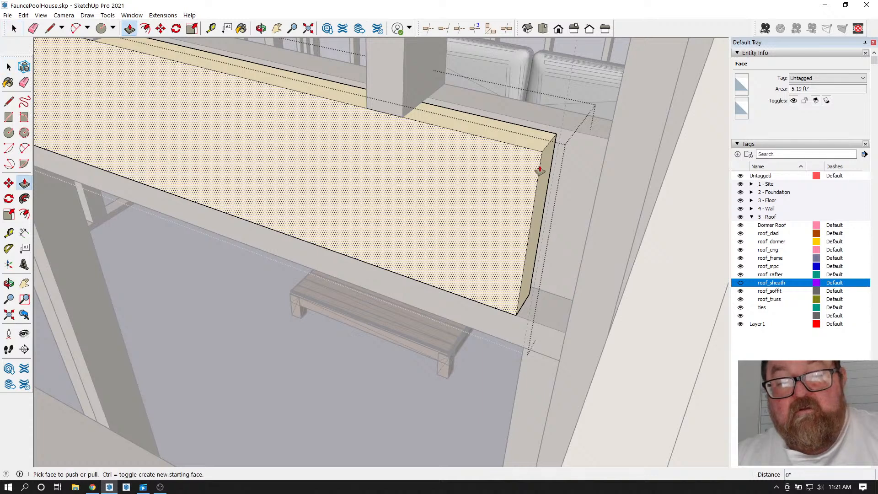
{"action": "left_click", "coordinate": [543, 167]}
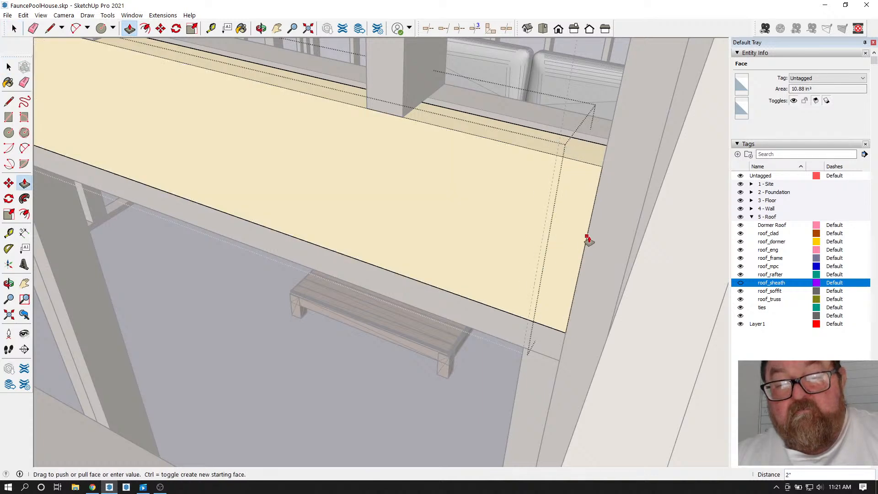
{"action": "left_click", "coordinate": [586, 240]}
{"action": "middle_click_drag", "start_coordinate": [546, 300], "coordinate": [525, 304]}
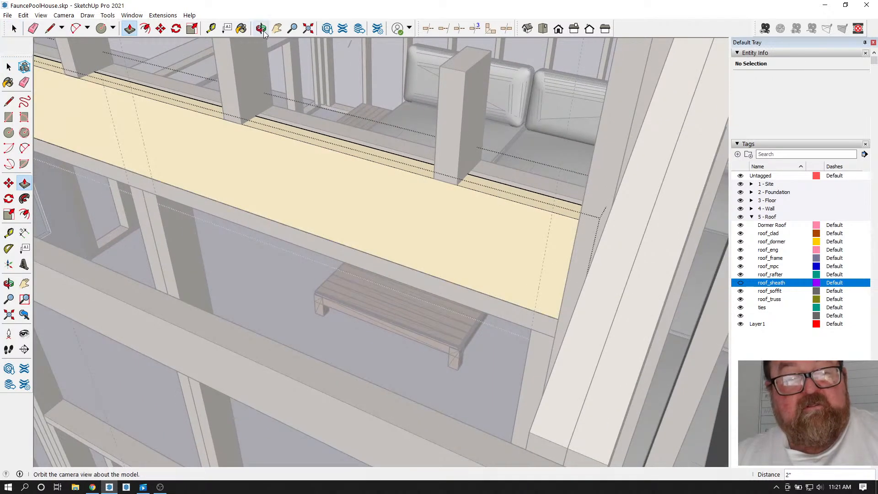
{"action": "left_click", "coordinate": [261, 29]}
{"action": "left_click_drag", "start_coordinate": [301, 171], "coordinate": [526, 224]}
{"action": "key", "text": "space"}
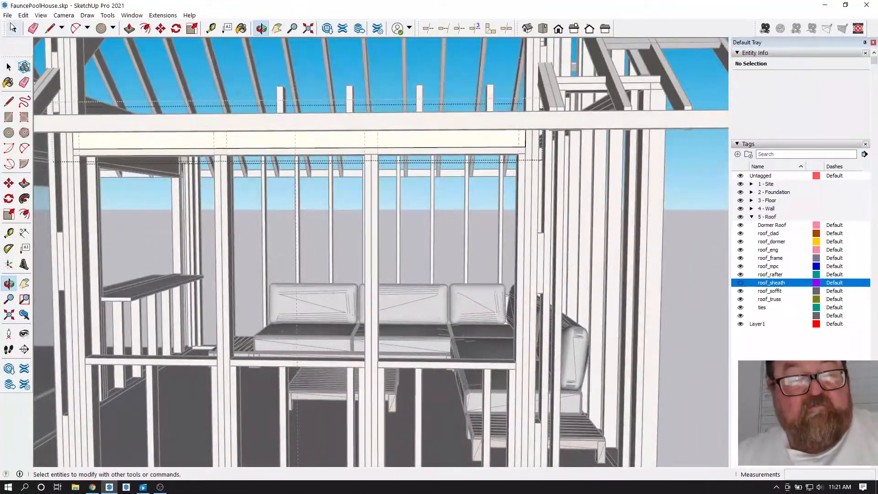
{"action": "scroll", "coordinate": [526, 225], "scroll_direction": "down", "scroll_amount": 3}
{"action": "left_click", "coordinate": [696, 78]}
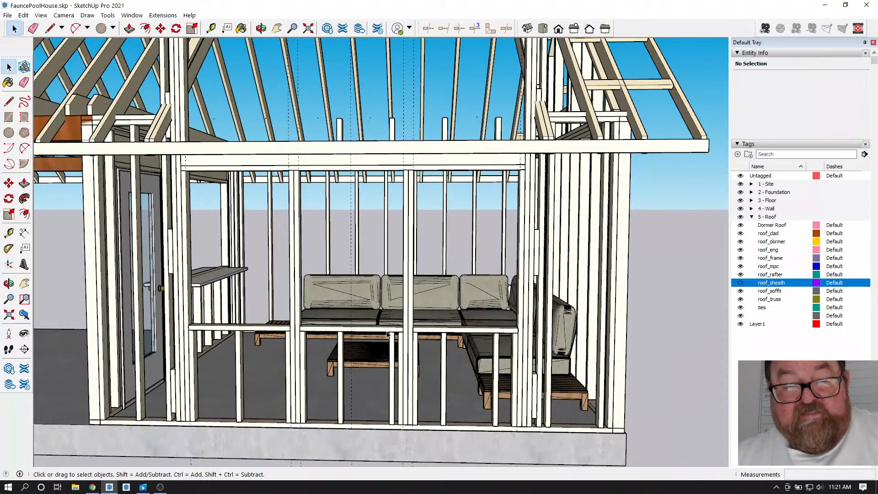
- Measure the width of the window opening nearest the L-shaped sofa's side section and its height from header plate to sill
{"action": "scroll", "coordinate": [402, 348], "scroll_direction": "up", "scroll_amount": 3}
{"action": "key", "text": "t"}
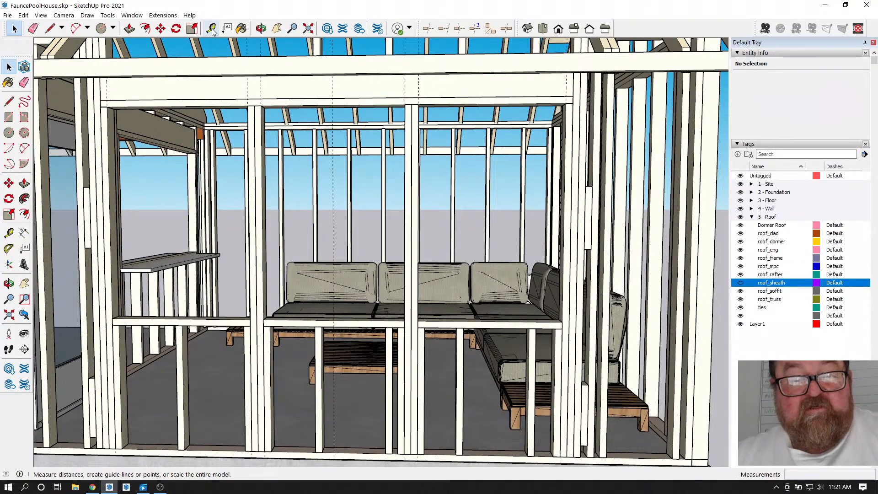
{"action": "left_click", "coordinate": [420, 120]}
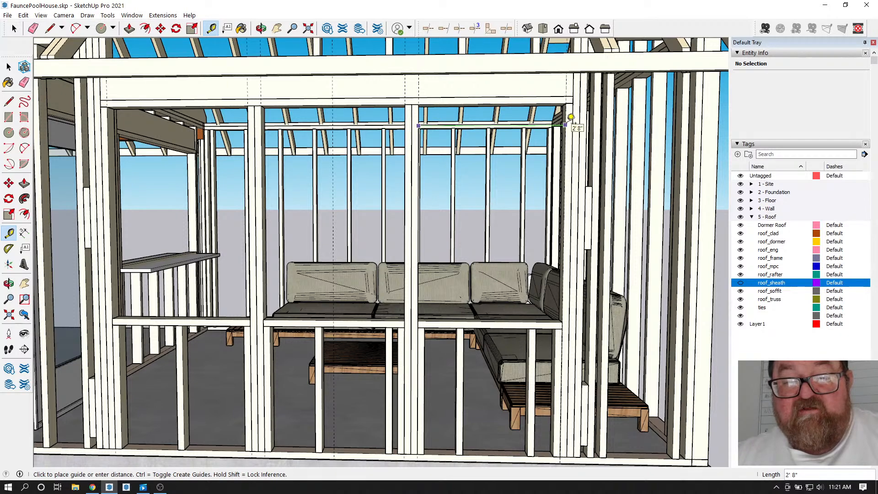
{"action": "left_click", "coordinate": [571, 117]}
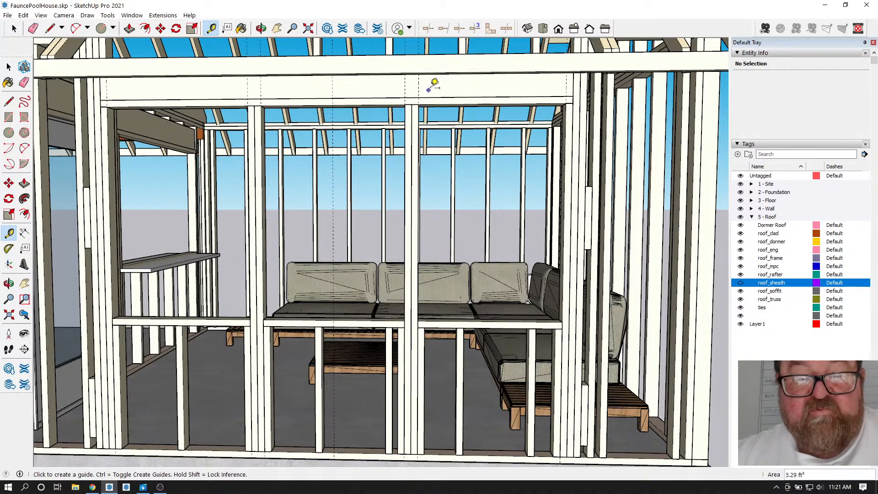
{"action": "scroll", "coordinate": [436, 85], "scroll_direction": "up", "scroll_amount": 4}
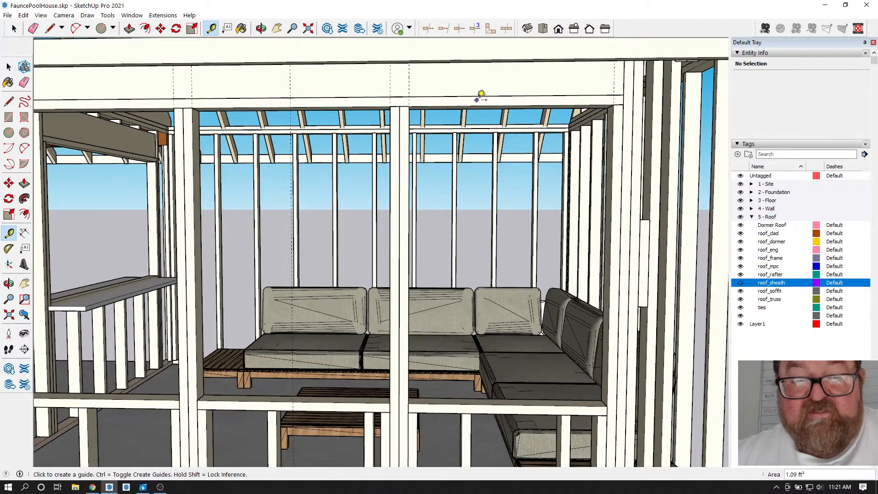
{"action": "left_click", "coordinate": [409, 147]}
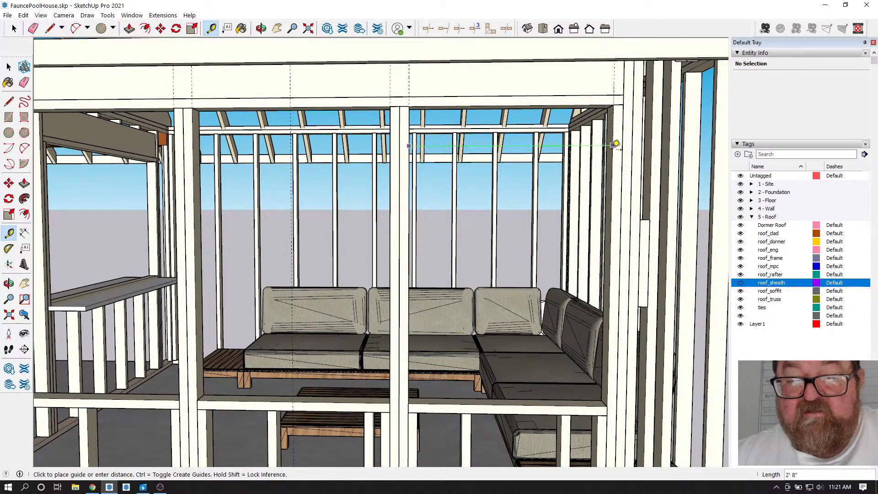
{"action": "left_click", "coordinate": [616, 143]}
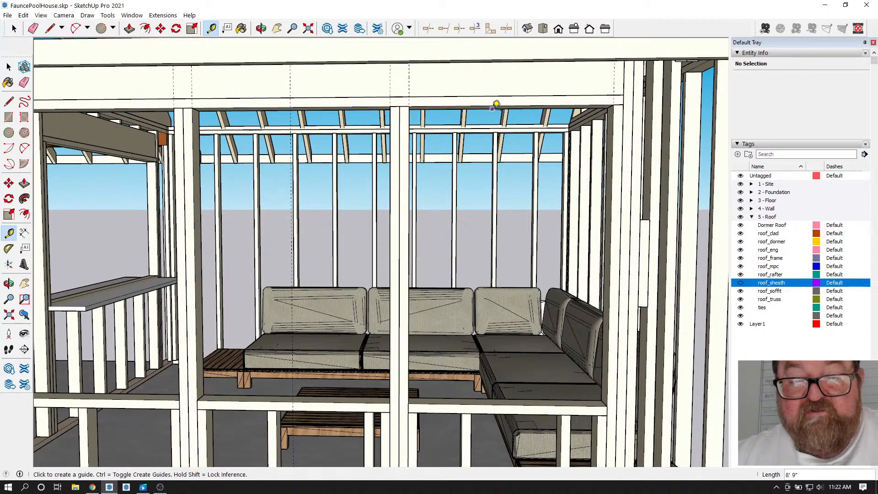
{"action": "left_click", "coordinate": [493, 105]}
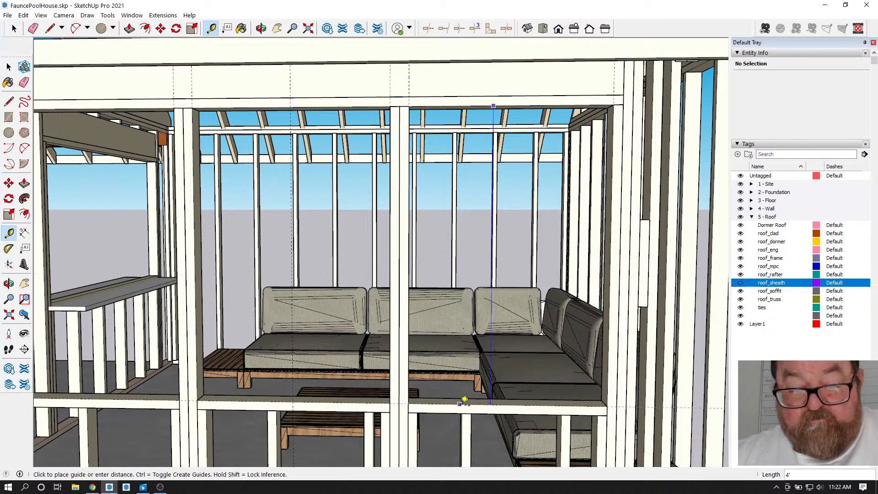
{"action": "left_click", "coordinate": [465, 399]}
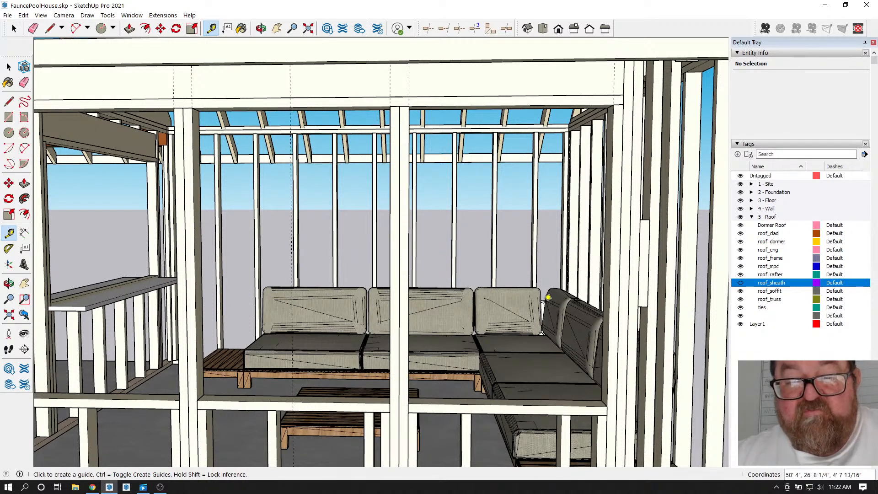
- Review the three front window openings together with the full-width header and plate above them
{"action": "scroll", "coordinate": [662, 227], "scroll_direction": "down", "scroll_amount": 2}
{"action": "scroll", "coordinate": [282, 157], "scroll_direction": "up", "scroll_amount": 2}
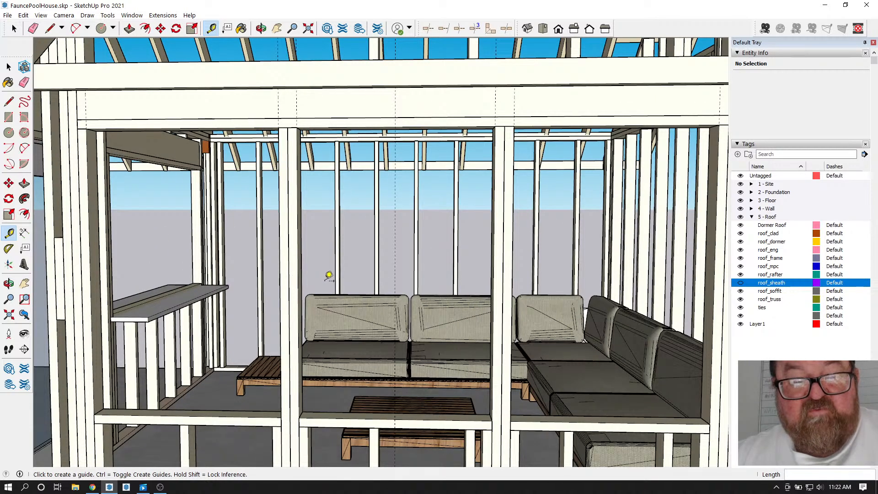
{"action": "scroll", "coordinate": [318, 112], "scroll_direction": "down", "scroll_amount": 1}
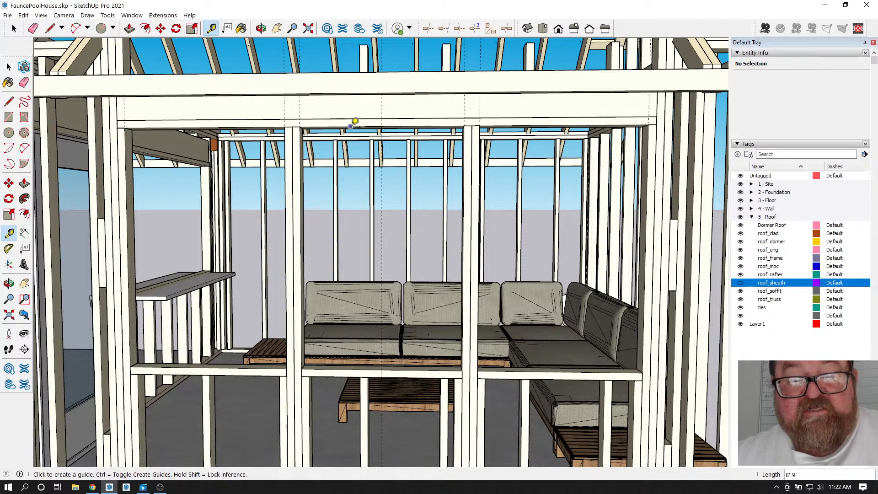
{"action": "left_click", "coordinate": [261, 28]}
{"action": "left_click_drag", "start_coordinate": [286, 120], "coordinate": [109, 145]}
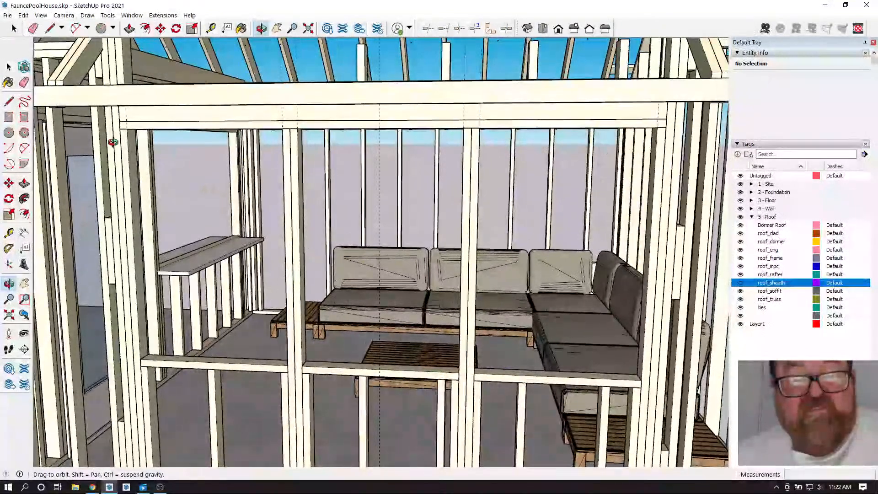
- Examine the front window openings, the header above them and the short cripple studs on top of it under the dormer
{"action": "left_click_drag", "start_coordinate": [311, 136], "coordinate": [475, 207]}
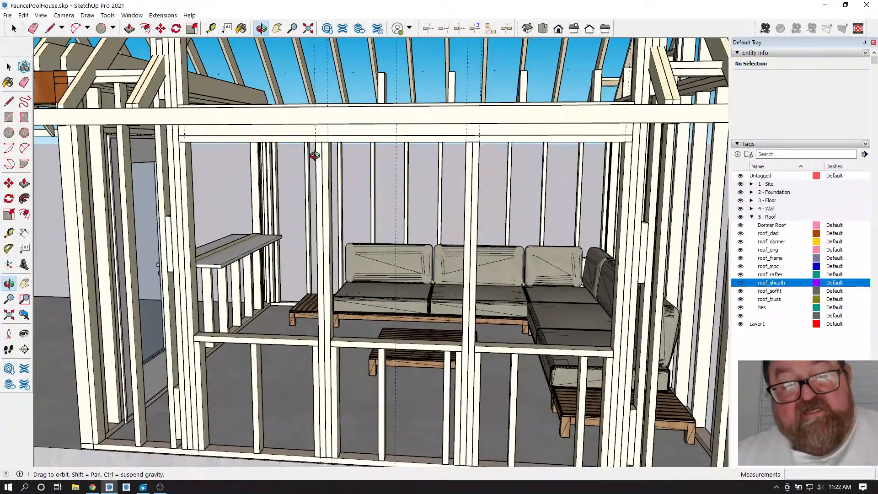
{"action": "scroll", "coordinate": [304, 148], "scroll_direction": "up", "scroll_amount": 1}
{"action": "scroll", "coordinate": [315, 140], "scroll_direction": "up", "scroll_amount": 1}
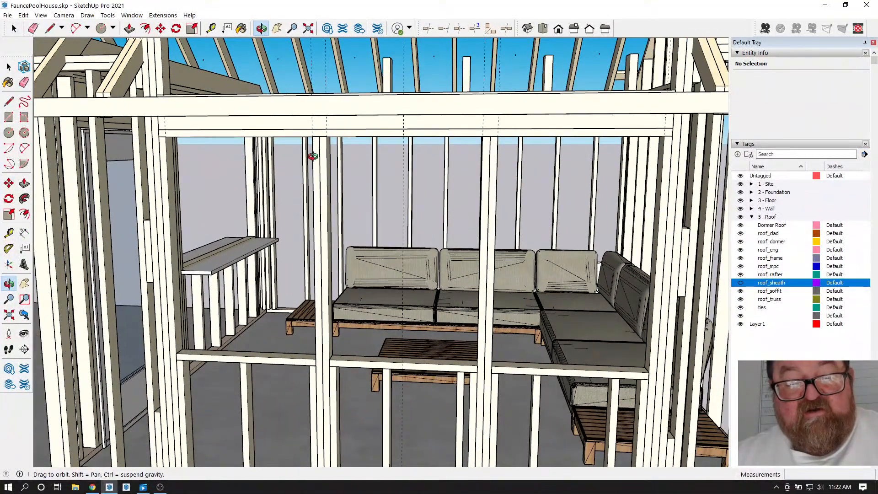
{"action": "scroll", "coordinate": [319, 156], "scroll_direction": "down", "scroll_amount": 2}
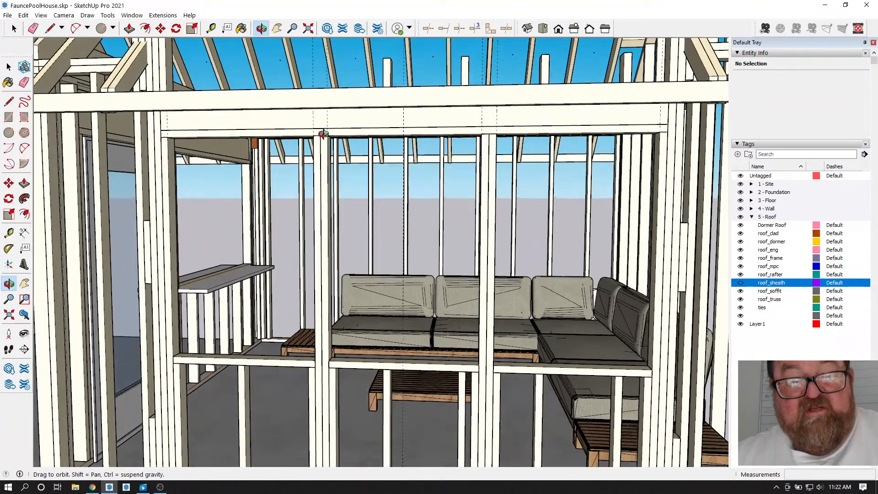
{"action": "scroll", "coordinate": [321, 147], "scroll_direction": "up", "scroll_amount": 3}
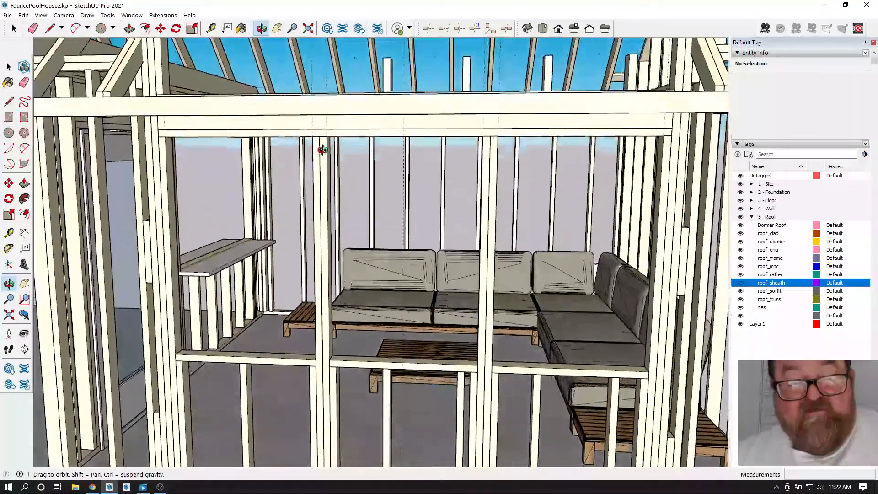
{"action": "left_click_drag", "start_coordinate": [323, 149], "coordinate": [381, 266]}
{"action": "scroll", "coordinate": [311, 216], "scroll_direction": "up", "scroll_amount": 5}
{"action": "scroll", "coordinate": [316, 246], "scroll_direction": "up", "scroll_amount": 3}
{"action": "key", "text": "space"}
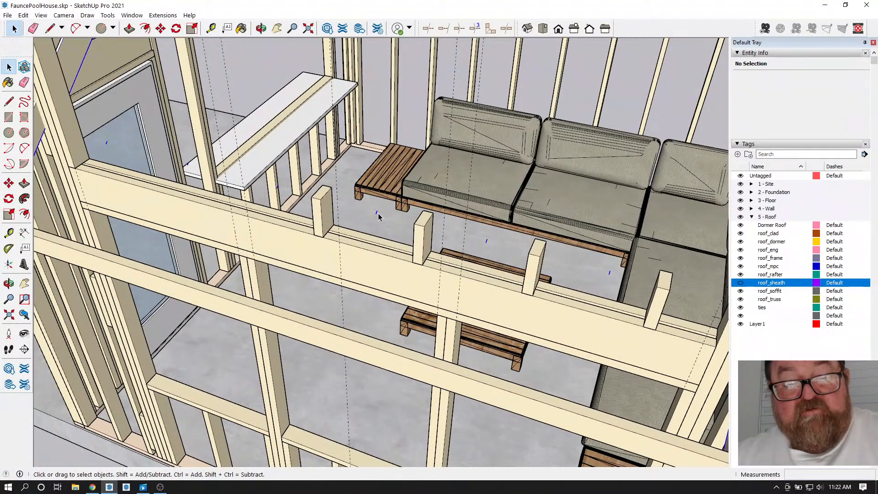
{"action": "left_click", "coordinate": [379, 215]}
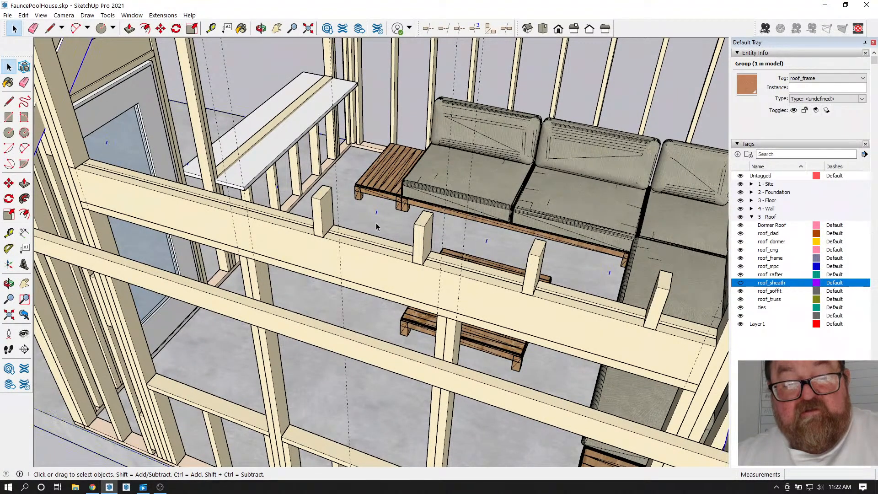
{"action": "scroll", "coordinate": [374, 220], "scroll_direction": "up", "scroll_amount": 5}
{"action": "scroll", "coordinate": [377, 222], "scroll_direction": "down", "scroll_amount": 3}
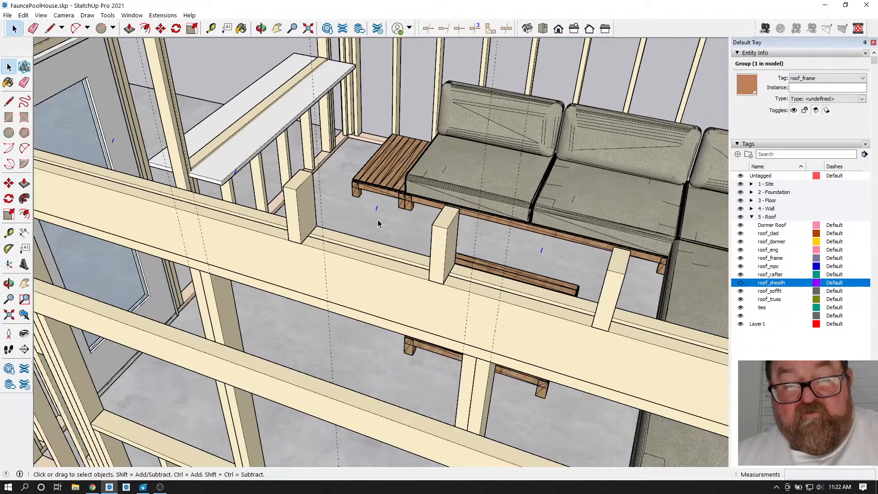
{"action": "key", "text": "Escape"}
{"action": "scroll", "coordinate": [537, 265], "scroll_direction": "up", "scroll_amount": 4}
{"action": "scroll", "coordinate": [537, 265], "scroll_direction": "down", "scroll_amount": 6}
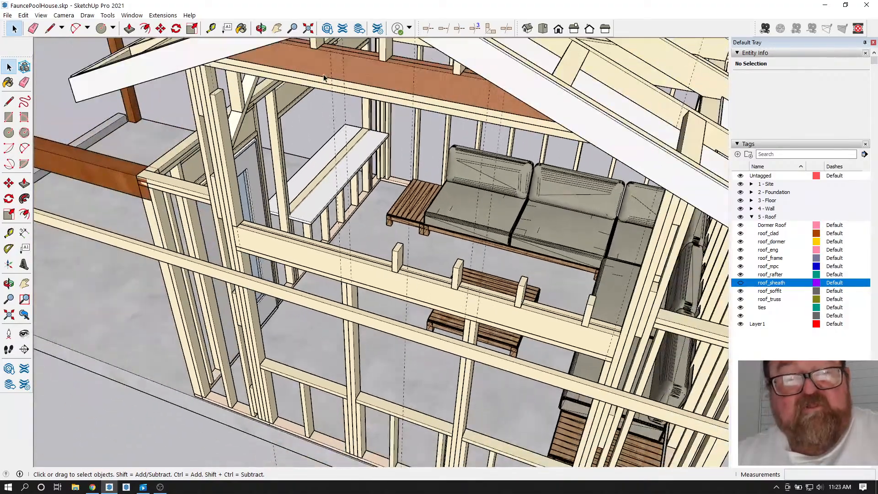
{"action": "left_click", "coordinate": [261, 28]}
{"action": "left_click_drag", "start_coordinate": [389, 266], "coordinate": [430, 289]}
{"action": "scroll", "coordinate": [426, 254], "scroll_direction": "down", "scroll_amount": 3}
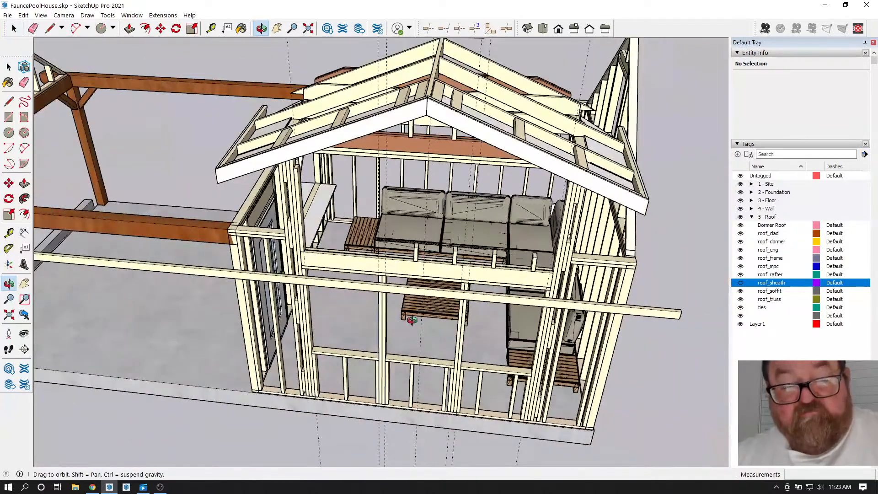
- Copy the cripple stud nearest the bar counter along the header to the guide line above the first window post
{"action": "left_click", "coordinate": [15, 29]}
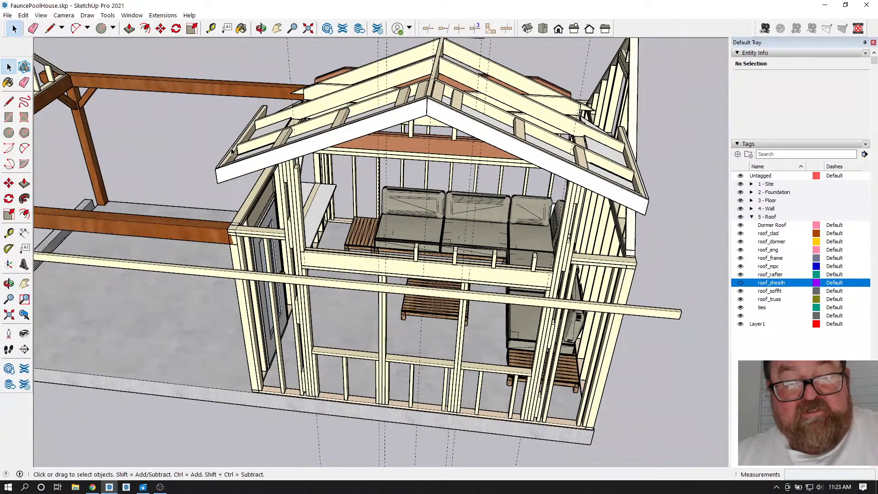
{"action": "scroll", "coordinate": [408, 267], "scroll_direction": "up", "scroll_amount": 4}
{"action": "scroll", "coordinate": [408, 267], "scroll_direction": "up", "scroll_amount": 4}
{"action": "left_click", "coordinate": [526, 270]}
{"action": "left_click", "coordinate": [161, 28]}
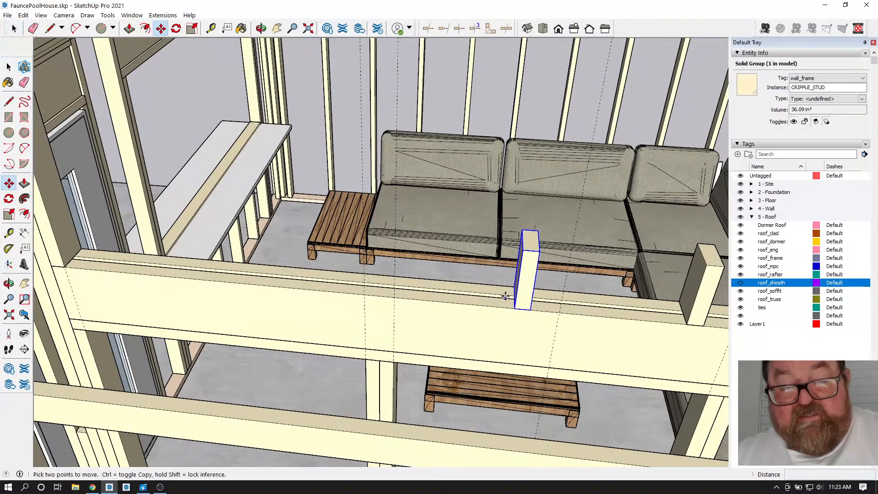
{"action": "left_click", "coordinate": [516, 308]}
{"action": "key", "text": "ctrl"}
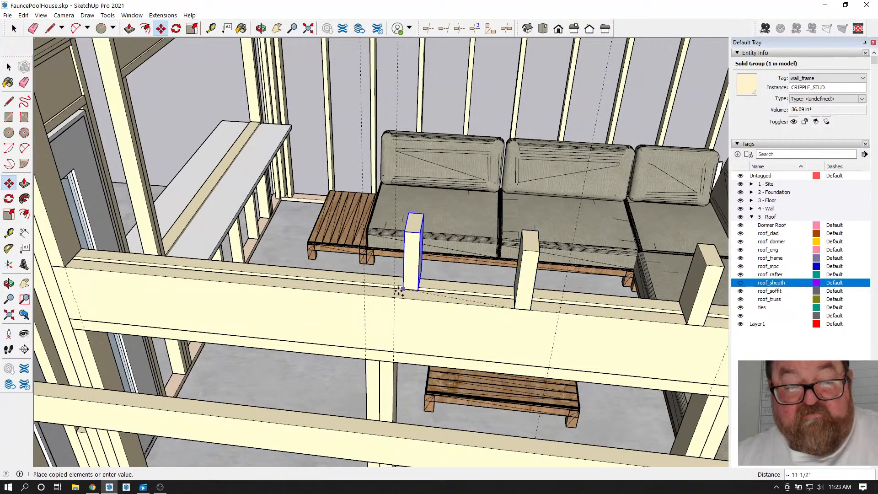
{"action": "left_click", "coordinate": [362, 295]}
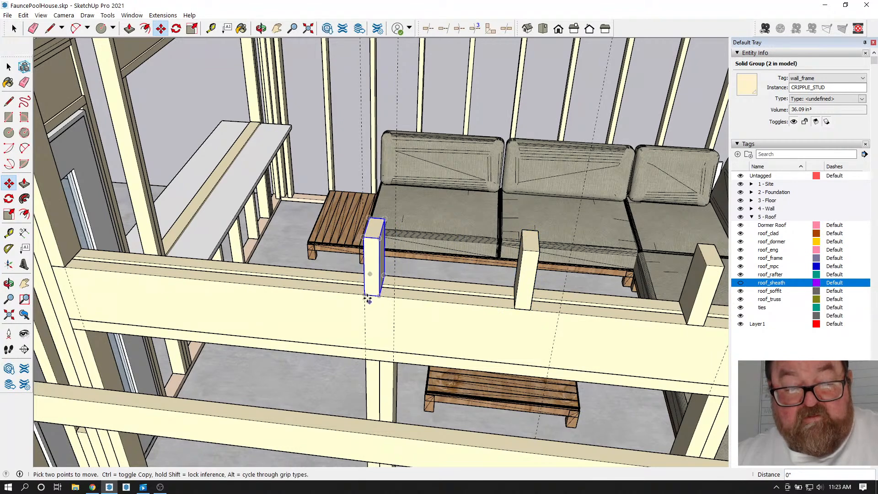
{"action": "scroll", "coordinate": [380, 295], "scroll_direction": "up", "scroll_amount": 3}
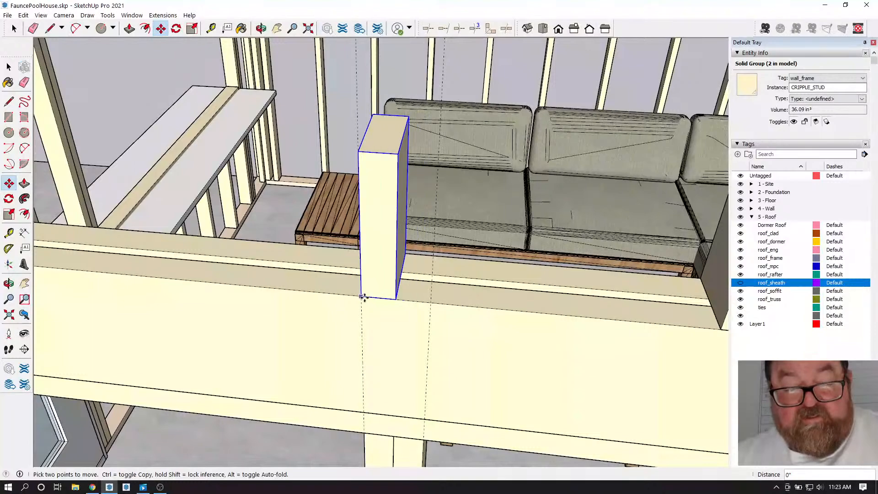
{"action": "scroll", "coordinate": [393, 365], "scroll_direction": "down", "scroll_amount": 3}
{"action": "scroll", "coordinate": [393, 365], "scroll_direction": "down", "scroll_amount": 4}
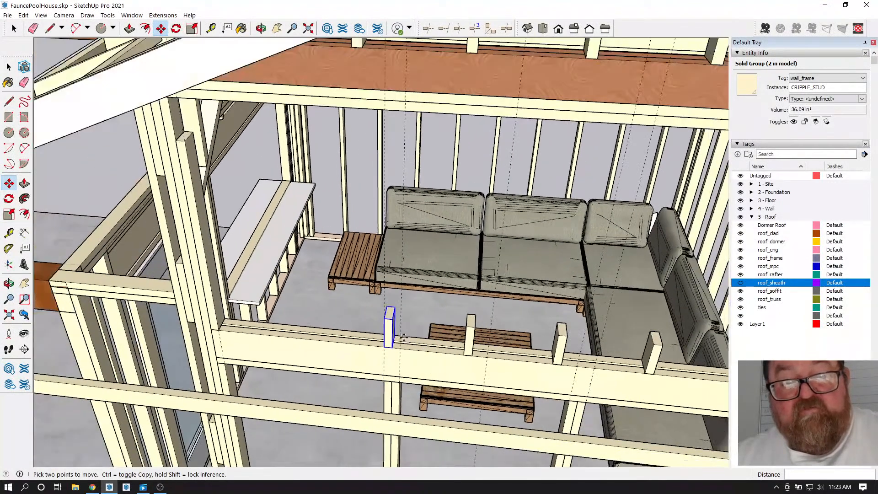
- Push/Pull the top of the copied cripple stud up about 3' 3 7/8" to the underside of the dormer's upper plate
{"action": "key", "text": "space"}
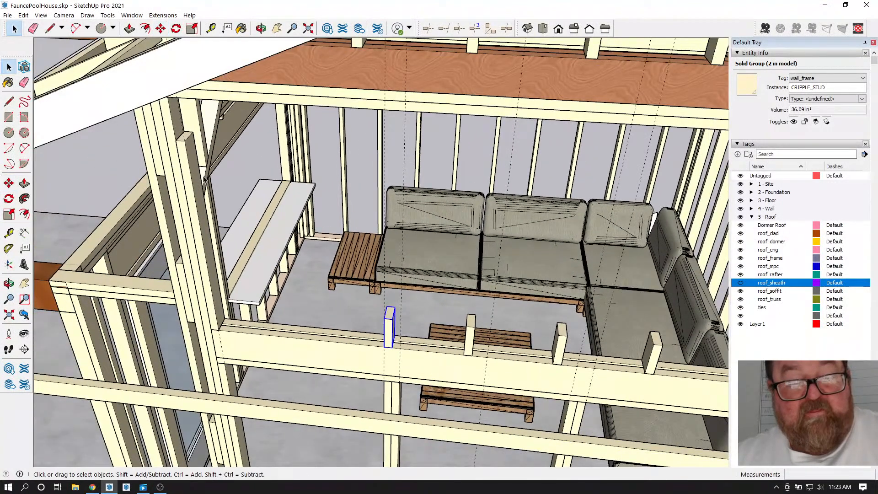
{"action": "double_click", "coordinate": [392, 312]}
{"action": "key", "text": "f"}
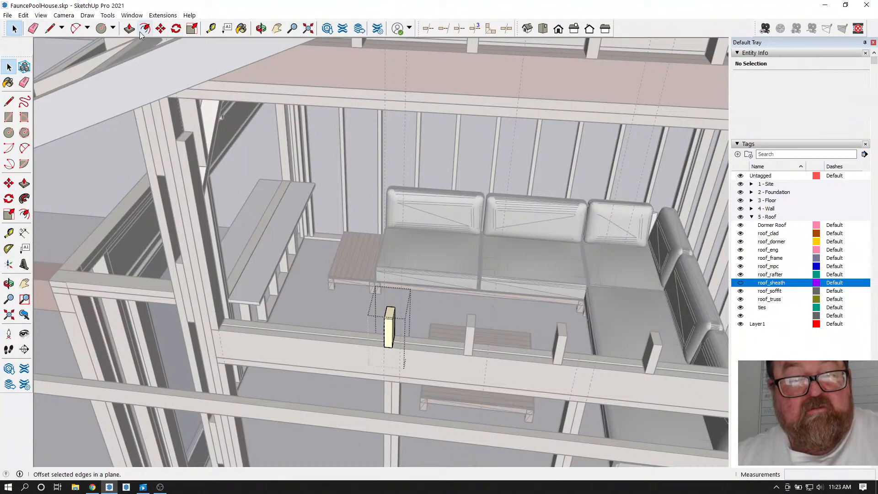
{"action": "key", "text": "p"}
{"action": "left_click_drag", "start_coordinate": [390, 315], "coordinate": [406, 115]}
{"action": "key", "text": "space"}
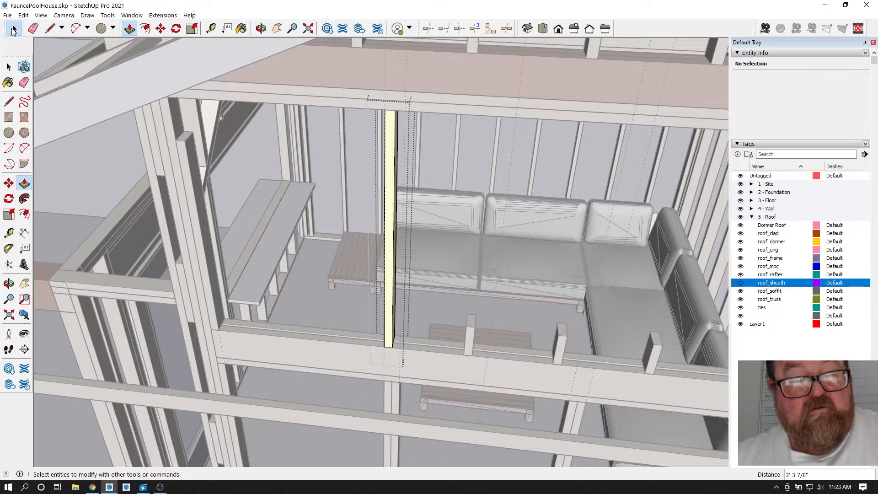
{"action": "key", "text": "Escape"}
- Copy the full-height stud 1 1/2" along the header, directly against the original, to form a doubled stud
{"action": "scroll", "coordinate": [351, 350], "scroll_direction": "up", "scroll_amount": 2}
{"action": "left_click", "coordinate": [398, 351]}
{"action": "key", "text": "m"}
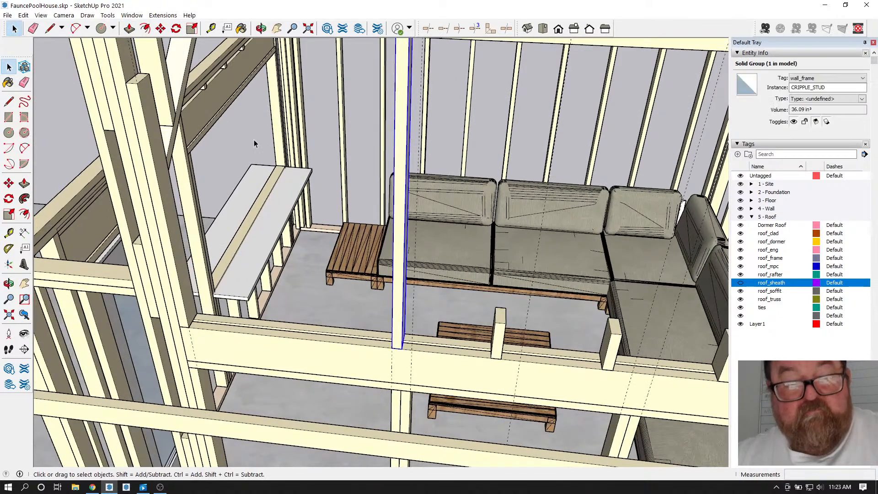
{"action": "scroll", "coordinate": [392, 348], "scroll_direction": "up", "scroll_amount": 2}
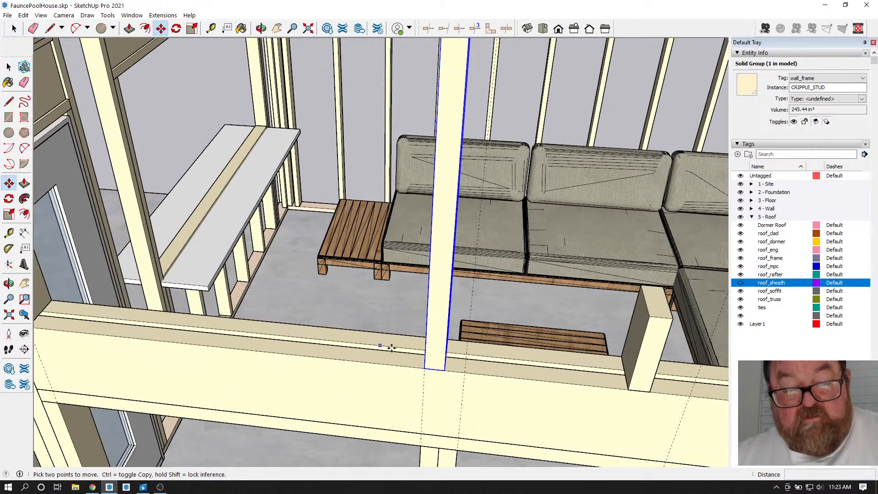
{"action": "left_click", "coordinate": [425, 369]}
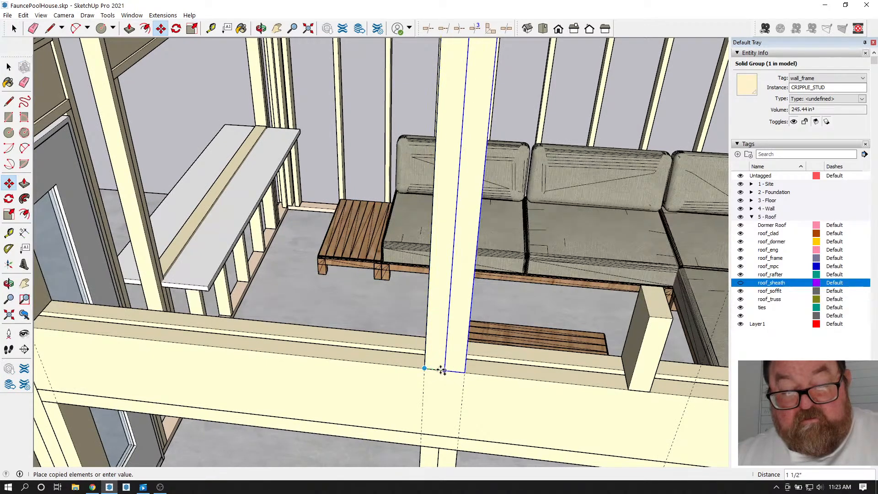
{"action": "left_click", "coordinate": [445, 371]}
{"action": "scroll", "coordinate": [229, 345], "scroll_direction": "down", "scroll_amount": 3}
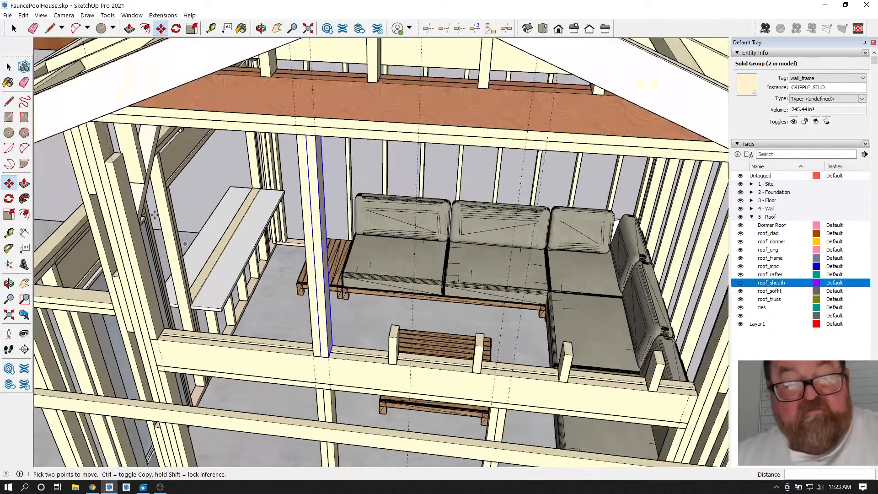
- Copy both full-height studs together about 2' 11 7/16" along the header to the guide line above the second window post
{"action": "key", "text": "space"}
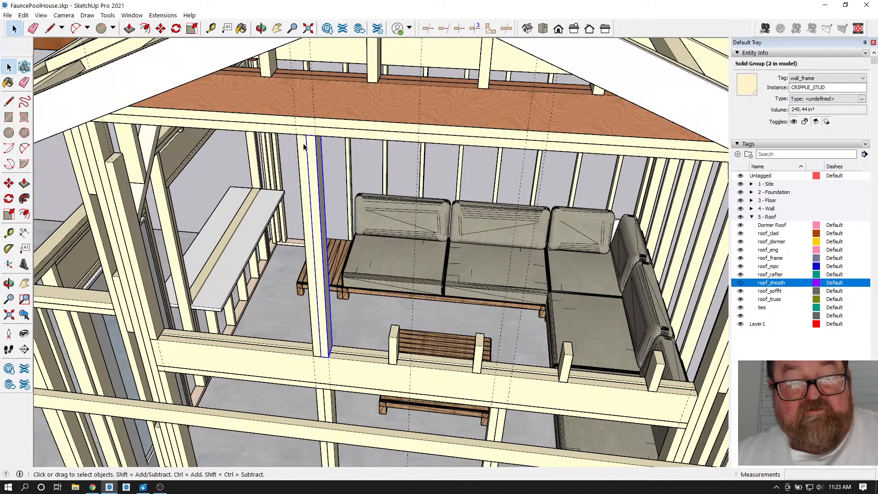
{"action": "left_click", "coordinate": [313, 151], "text": "shift"}
{"action": "scroll", "coordinate": [322, 357], "scroll_direction": "up", "scroll_amount": 3}
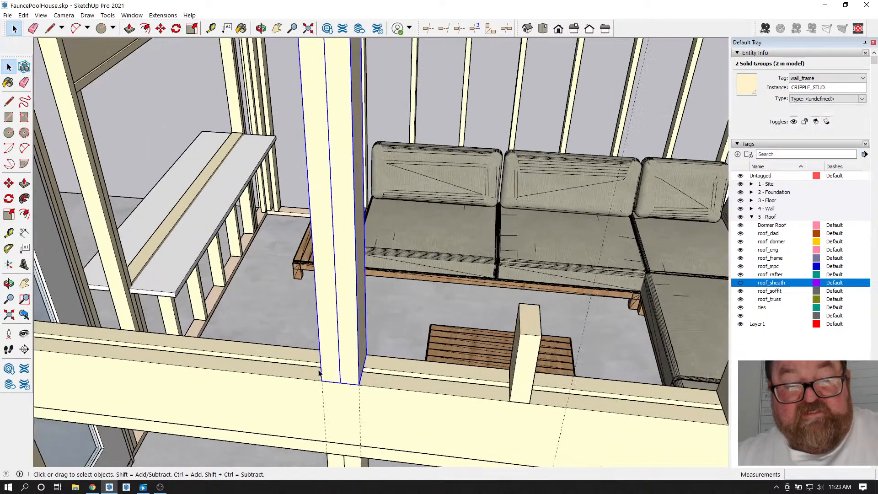
{"action": "left_click", "coordinate": [161, 28]}
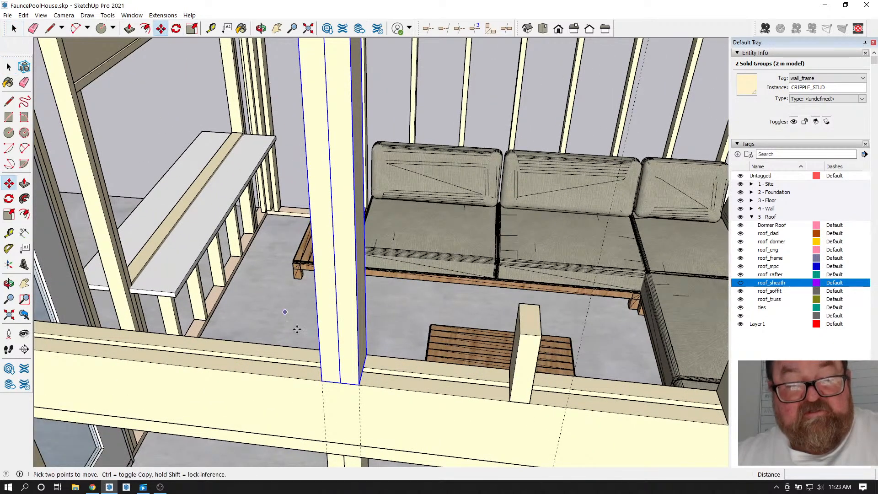
{"action": "left_click", "coordinate": [322, 381]}
{"action": "key", "text": "ctrl"}
{"action": "scroll", "coordinate": [321, 381], "scroll_direction": "down", "scroll_amount": 5}
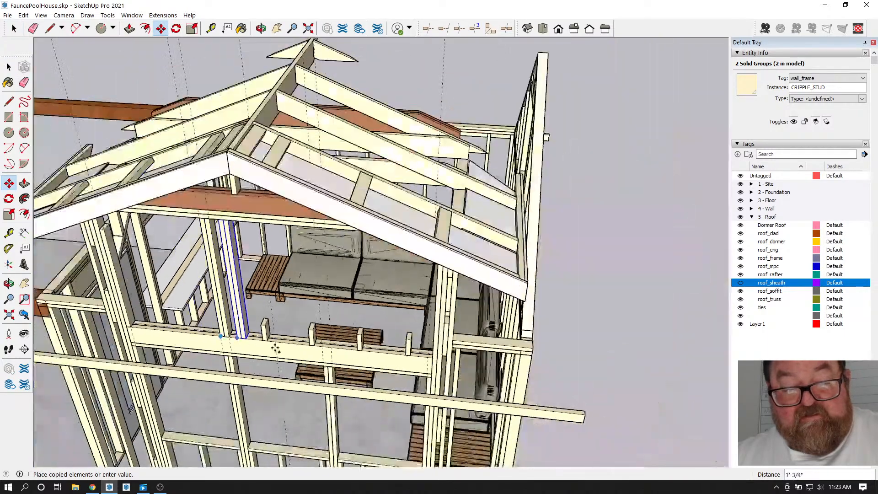
{"action": "scroll", "coordinate": [334, 334], "scroll_direction": "up", "scroll_amount": 5}
{"action": "scroll", "coordinate": [334, 334], "scroll_direction": "up", "scroll_amount": 3}
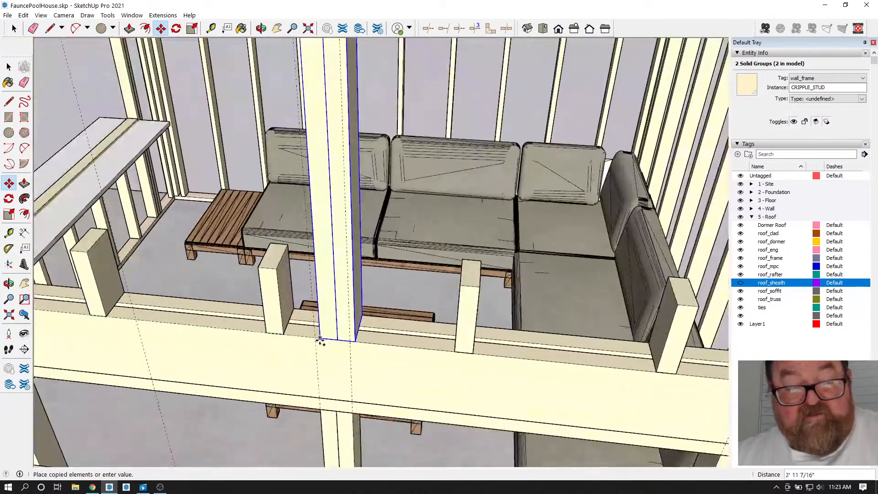
{"action": "left_click", "coordinate": [316, 339]}
{"action": "scroll", "coordinate": [408, 368], "scroll_direction": "down", "scroll_amount": 8}
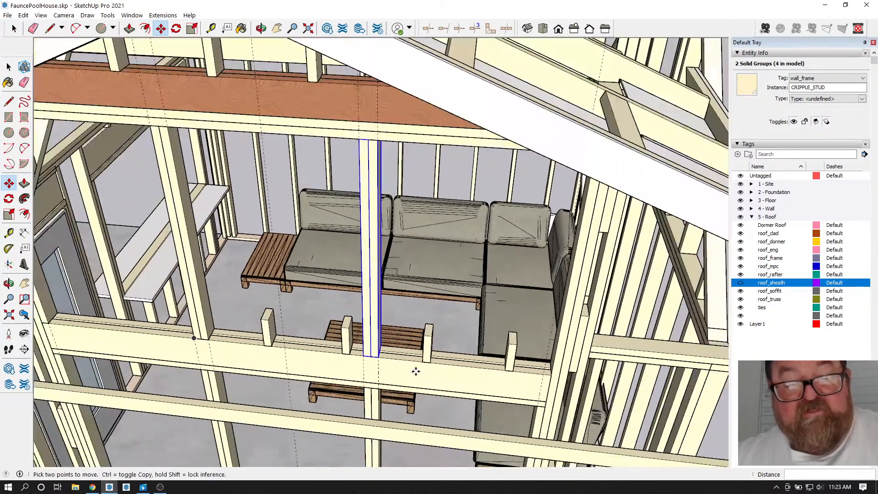
- Examine the dormer's front wall with its two doubled studs, upper plate and corner posts from several angles
{"action": "scroll", "coordinate": [374, 325], "scroll_direction": "up", "scroll_amount": 6}
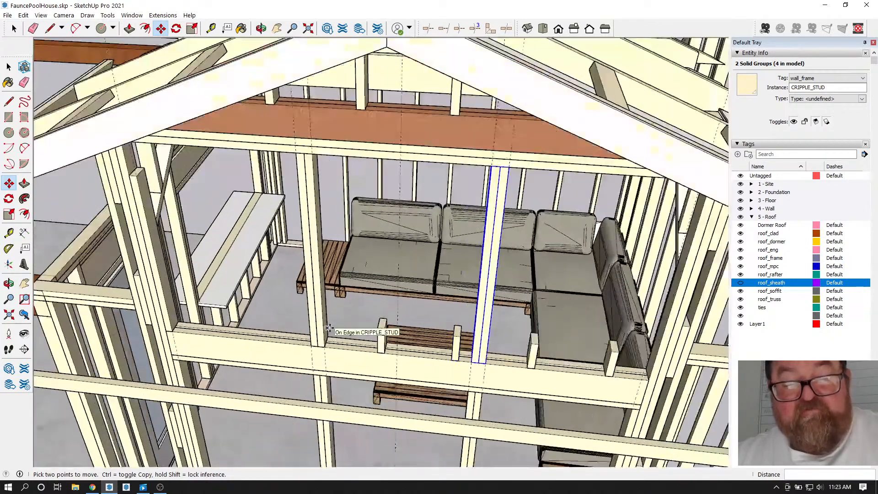
{"action": "left_click", "coordinate": [261, 29]}
{"action": "left_click_drag", "start_coordinate": [347, 80], "coordinate": [511, 168]}
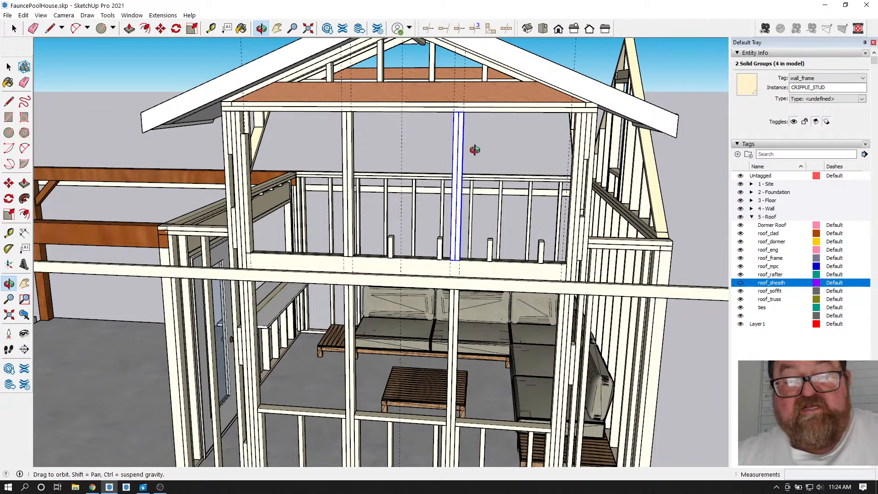
{"action": "left_click_drag", "start_coordinate": [439, 95], "coordinate": [324, 137]}
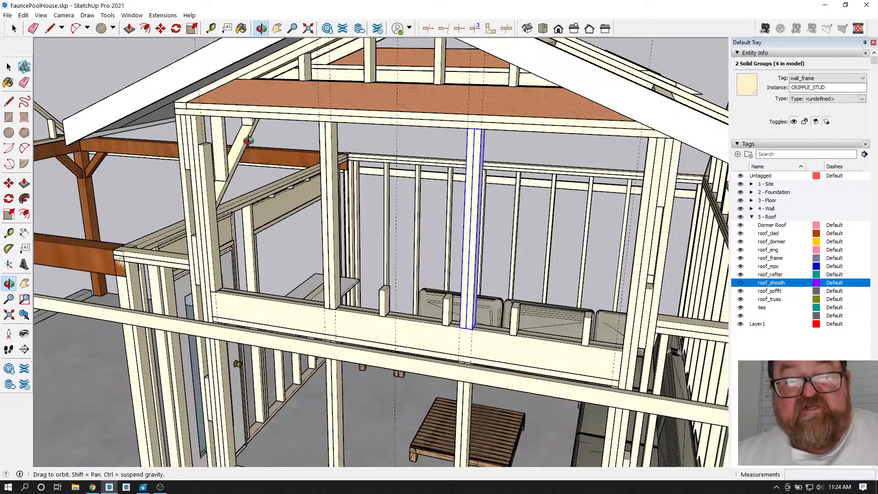
{"action": "left_click_drag", "start_coordinate": [456, 111], "coordinate": [476, 130]}
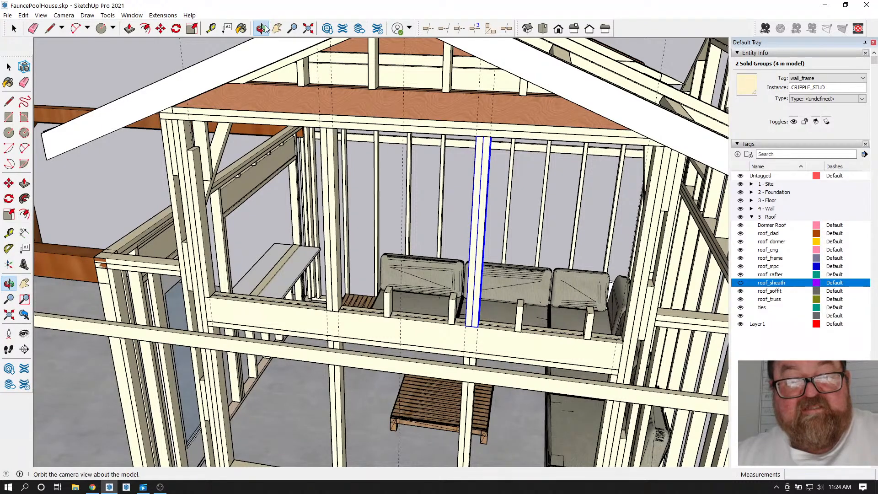
{"action": "left_click_drag", "start_coordinate": [320, 78], "coordinate": [328, 103]}
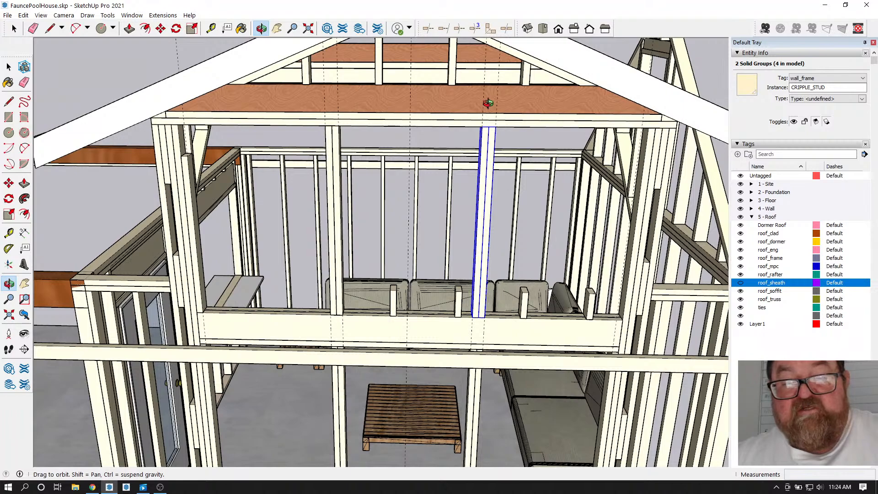
{"action": "left_click_drag", "start_coordinate": [371, 185], "coordinate": [254, 125]}
{"action": "left_click_drag", "start_coordinate": [174, 162], "coordinate": [191, 179]}
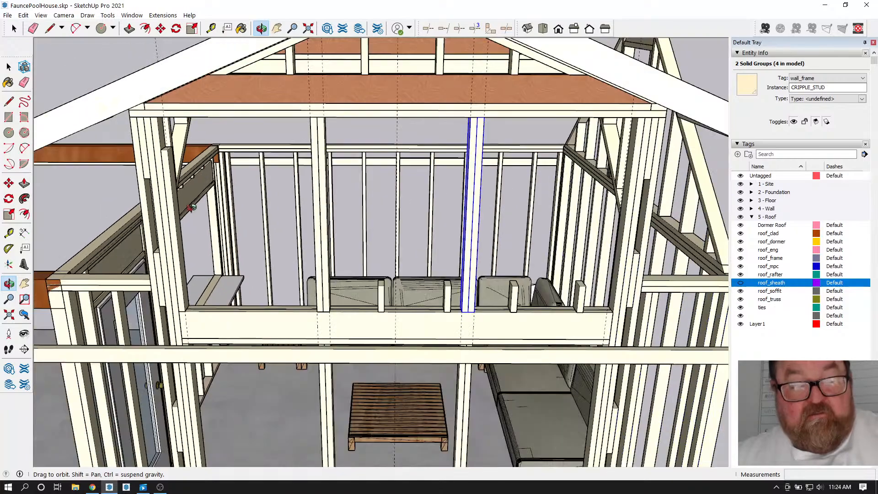
{"action": "scroll", "coordinate": [223, 327], "scroll_direction": "down", "scroll_amount": 3}
{"action": "scroll", "coordinate": [198, 298], "scroll_direction": "up", "scroll_amount": 8}
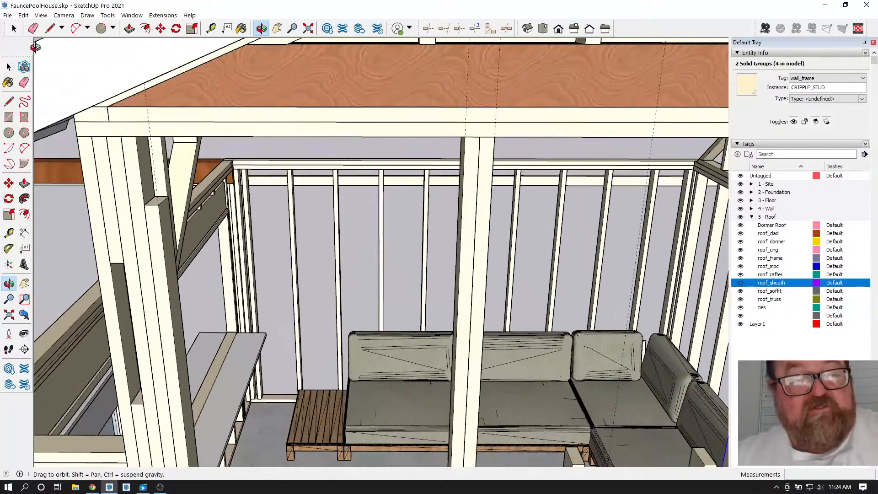
- Push/Pull the top of the corner cripple stud beside the dormer opening up 7 1/4" to the underside of the upper plate
{"action": "left_click", "coordinate": [13, 28]}
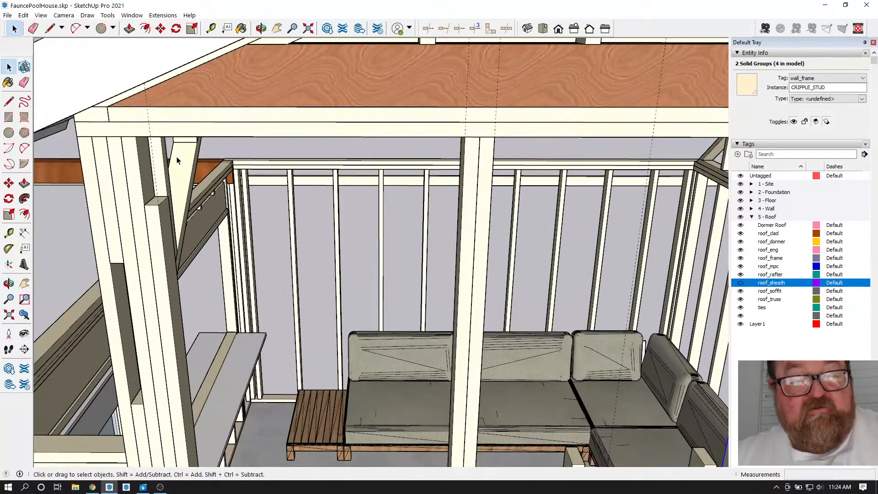
{"action": "left_click", "coordinate": [155, 226]}
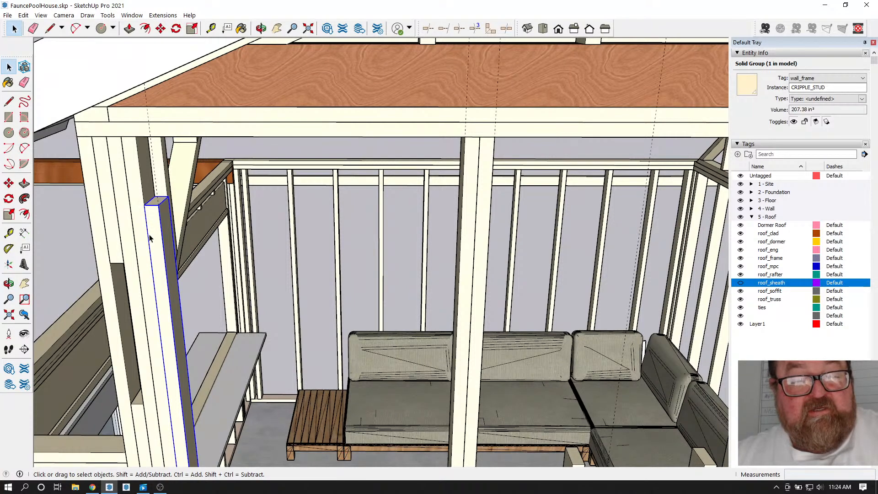
{"action": "key", "text": "Return"}
{"action": "left_click", "coordinate": [127, 30]}
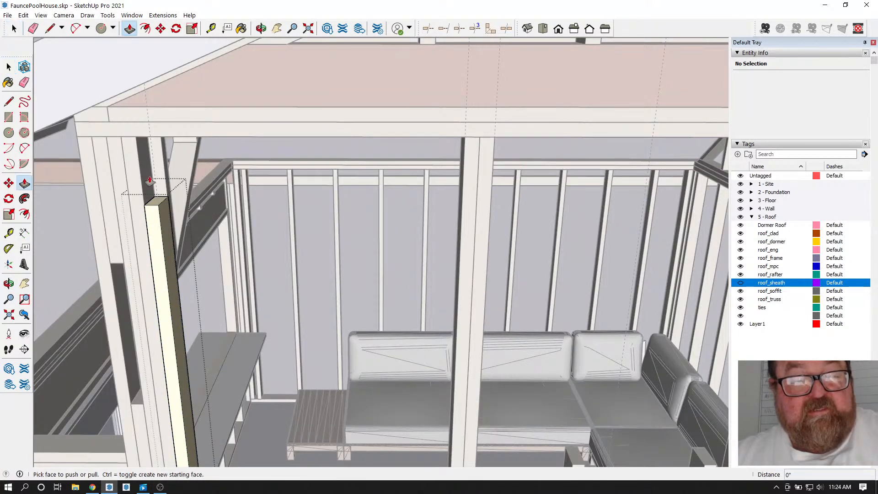
{"action": "left_click", "coordinate": [153, 205]}
{"action": "left_click", "coordinate": [140, 141]}
{"action": "middle_click_drag", "start_coordinate": [139, 141], "coordinate": [113, 187]}
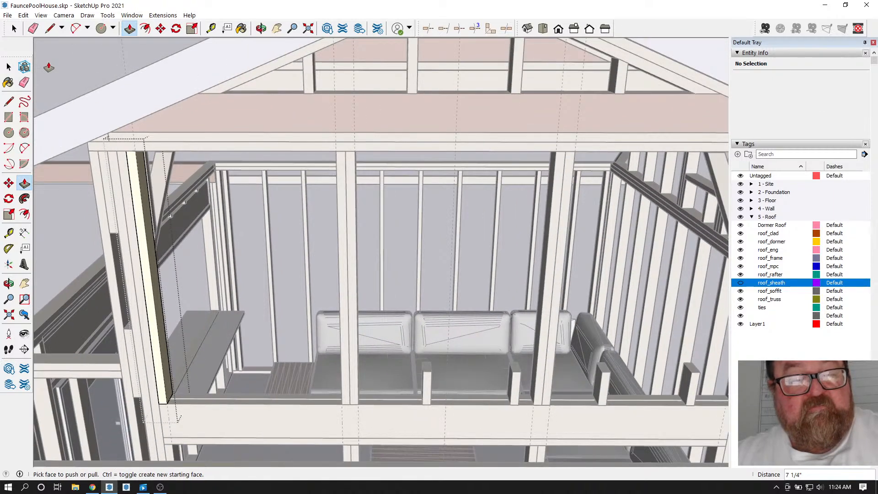
{"action": "left_click", "coordinate": [13, 28]}
- Copy the lengthened corner stud along the header to the far end, directly against the opposite corner studs
{"action": "middle_click_drag", "start_coordinate": [83, 53], "coordinate": [237, 118]}
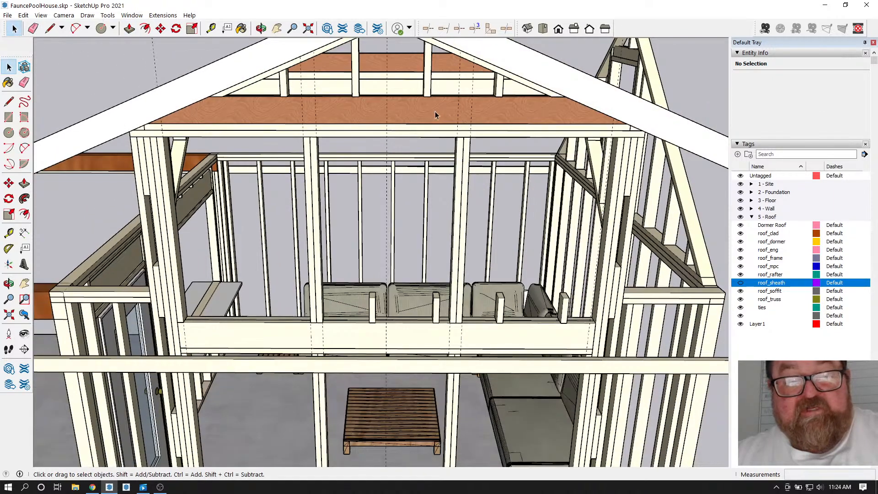
{"action": "left_click", "coordinate": [268, 29]}
{"action": "left_click_drag", "start_coordinate": [274, 115], "coordinate": [323, 133]}
{"action": "left_click_drag", "start_coordinate": [381, 108], "coordinate": [436, 92]}
{"action": "left_click_drag", "start_coordinate": [419, 134], "coordinate": [565, 202]}
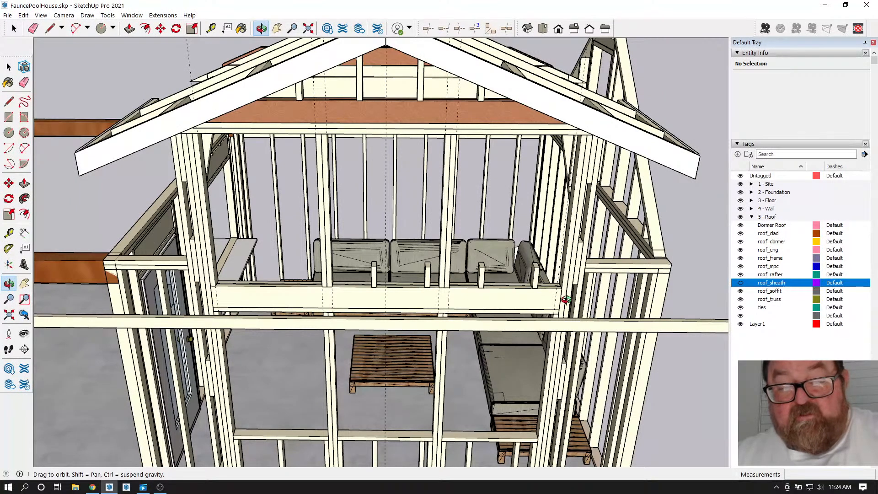
{"action": "left_click_drag", "start_coordinate": [565, 300], "coordinate": [306, 265]}
{"action": "left_click", "coordinate": [14, 29]}
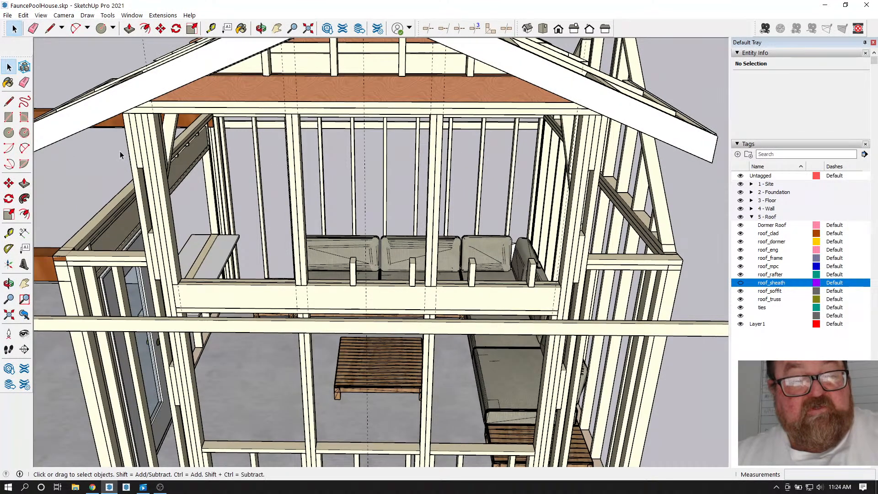
{"action": "left_click", "coordinate": [163, 189]}
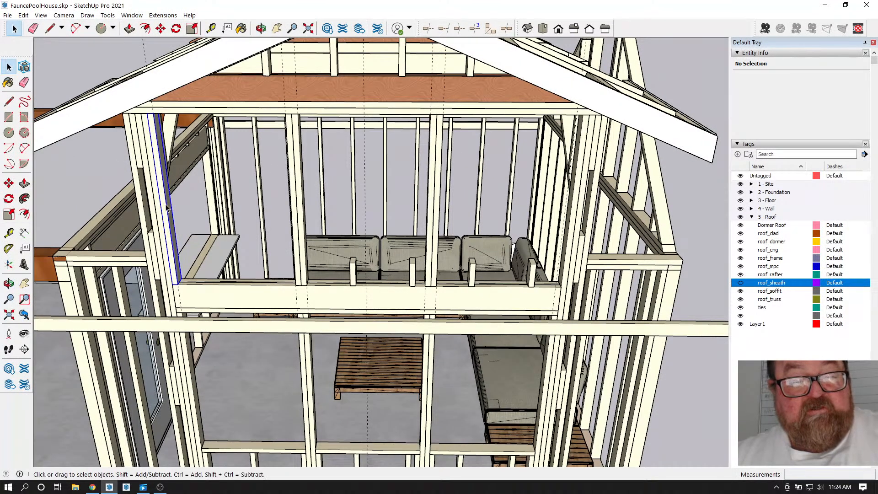
{"action": "left_click", "coordinate": [161, 28]}
{"action": "left_click", "coordinate": [191, 286]}
{"action": "key", "text": "ctrl"}
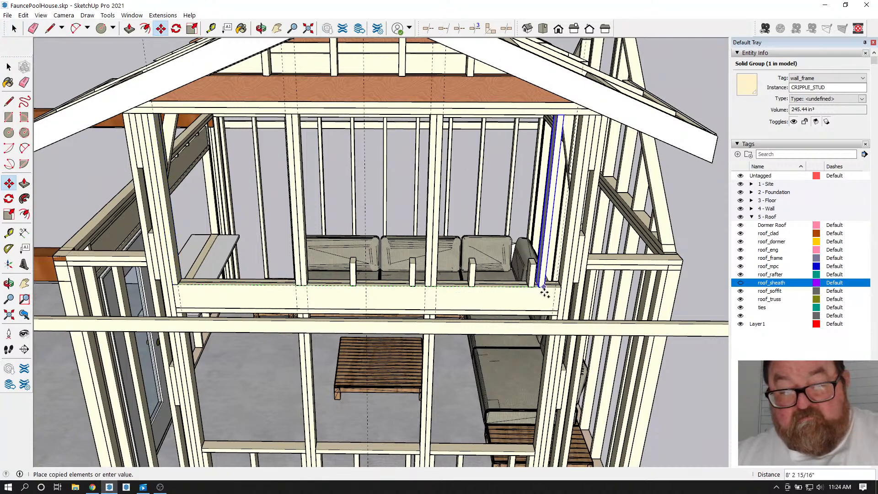
{"action": "left_click", "coordinate": [556, 287]}
{"action": "scroll", "coordinate": [508, 300], "scroll_direction": "up", "scroll_amount": 5}
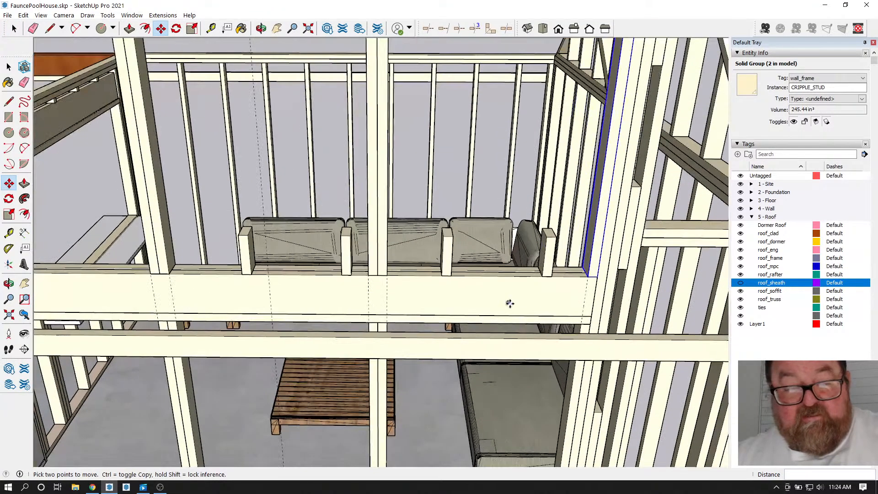
- Make the roof_sheath tag visible so that the roof sheathing surrounds the dormer
{"action": "scroll", "coordinate": [543, 337], "scroll_direction": "down", "scroll_amount": 2}
{"action": "key", "text": "o"}
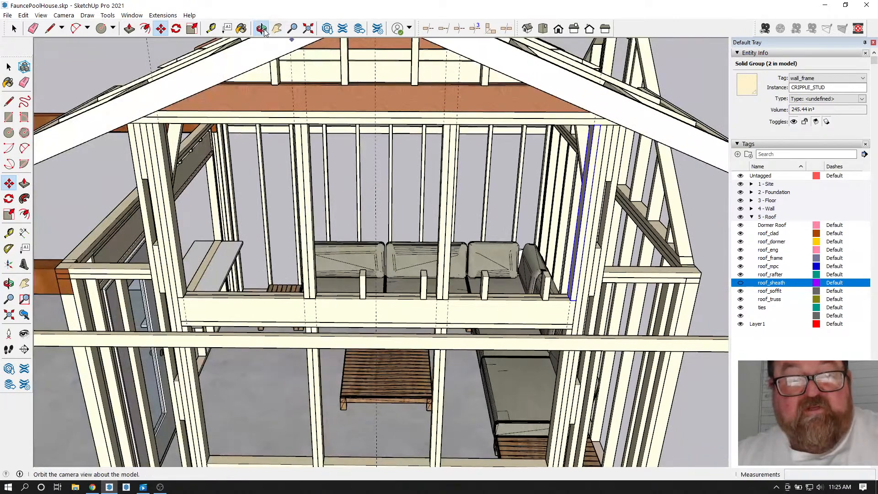
{"action": "left_click", "coordinate": [741, 283]}
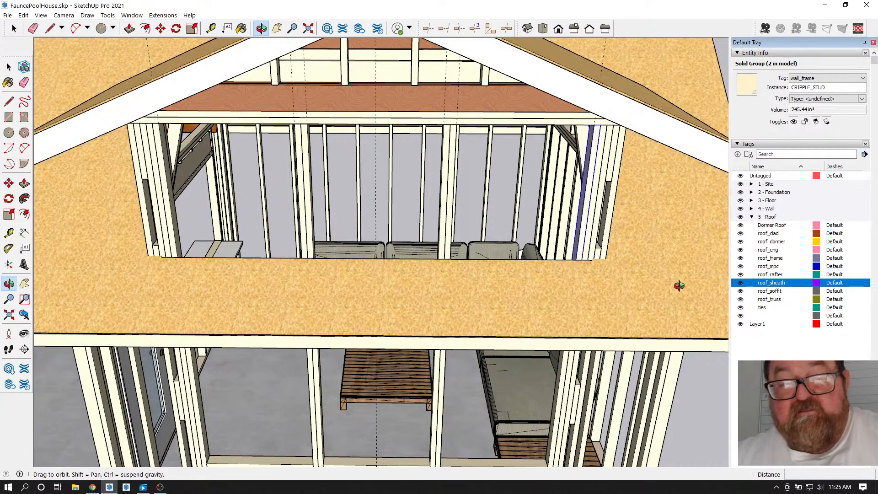
- Switch to YouTube Studio in Chrome to check the live stream, and return to the SketchUp model
{"action": "left_click", "coordinate": [93, 488]}
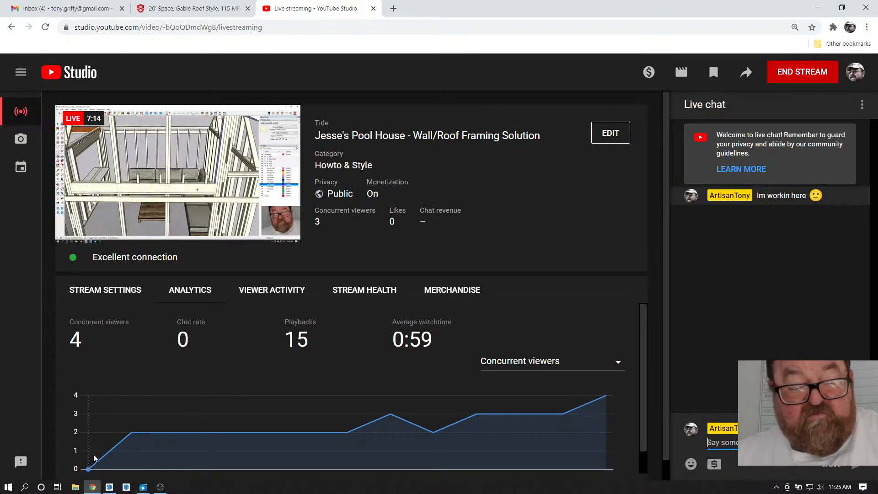
{"action": "left_click", "coordinate": [111, 487]}
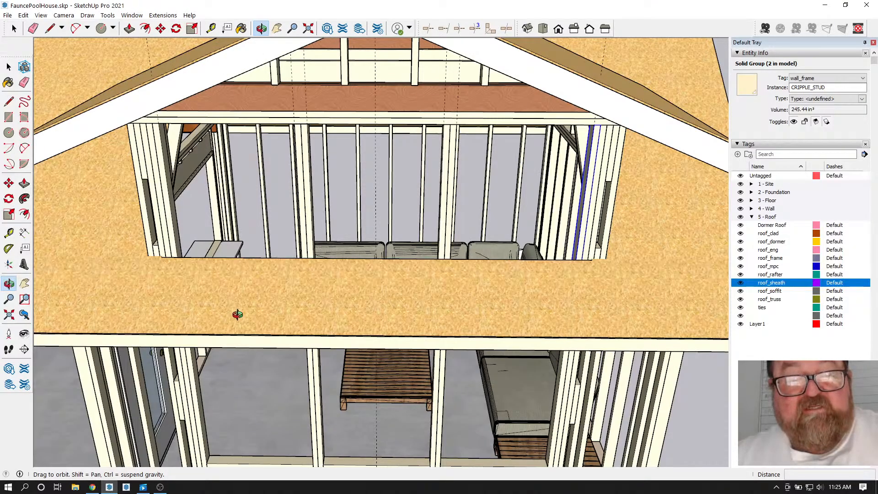
- Place a horizontal guide line 30" below the underside of the dormer's upper plate, starting from the corner stud
{"action": "left_click_drag", "start_coordinate": [321, 192], "coordinate": [454, 215]}
{"action": "left_click_drag", "start_coordinate": [455, 288], "coordinate": [349, 269]}
{"action": "left_click_drag", "start_coordinate": [407, 265], "coordinate": [324, 260]}
{"action": "scroll", "coordinate": [308, 145], "scroll_direction": "up", "scroll_amount": 6}
{"action": "left_click_drag", "start_coordinate": [307, 147], "coordinate": [335, 147]}
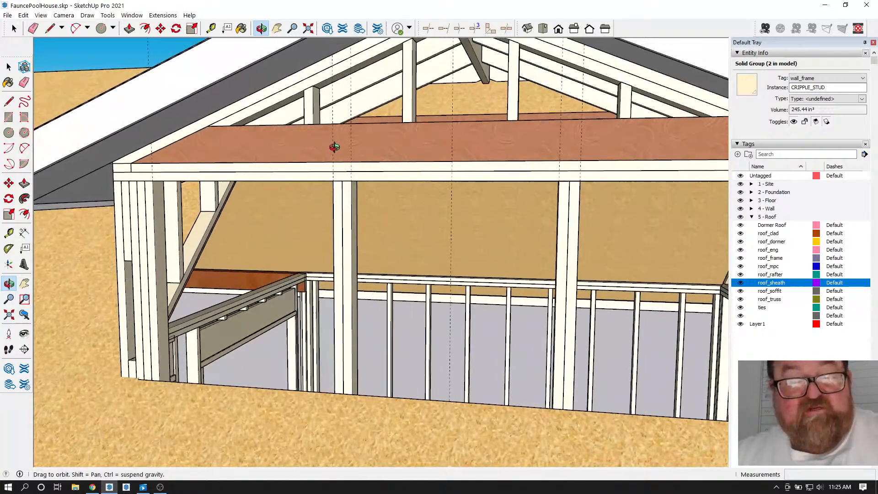
{"action": "scroll", "coordinate": [133, 337], "scroll_direction": "up", "scroll_amount": 4}
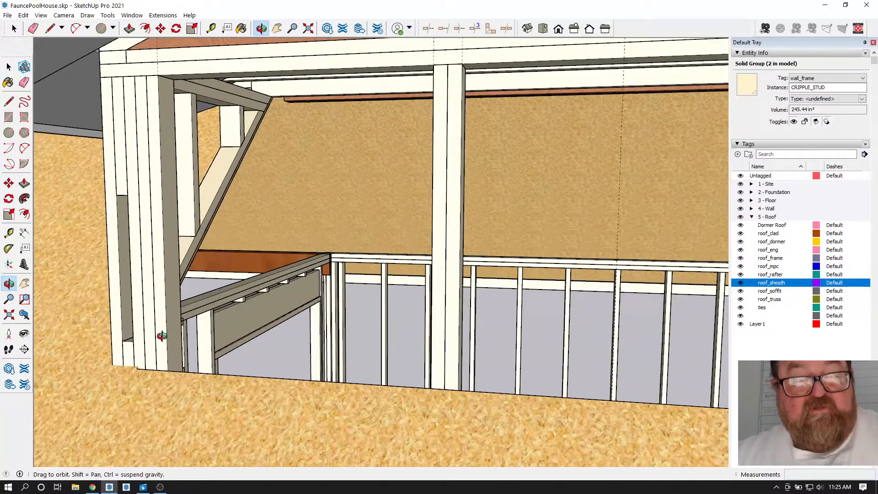
{"action": "left_click", "coordinate": [211, 29]}
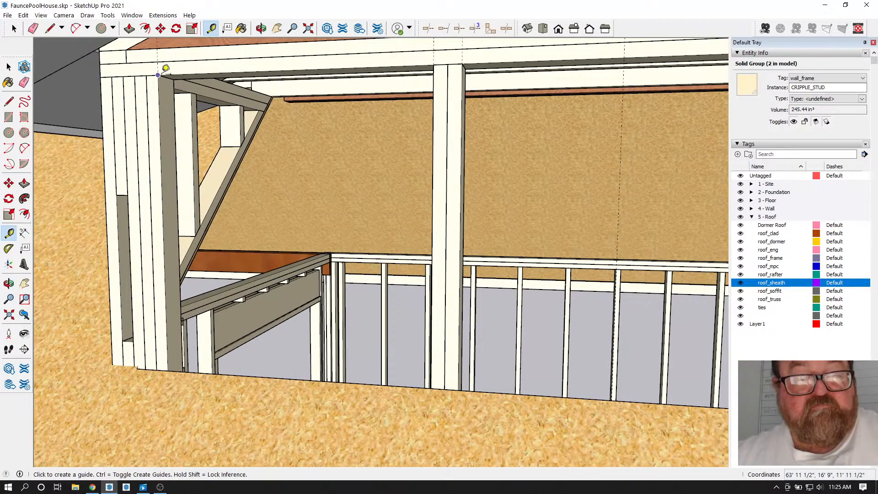
{"action": "left_click", "coordinate": [167, 74]}
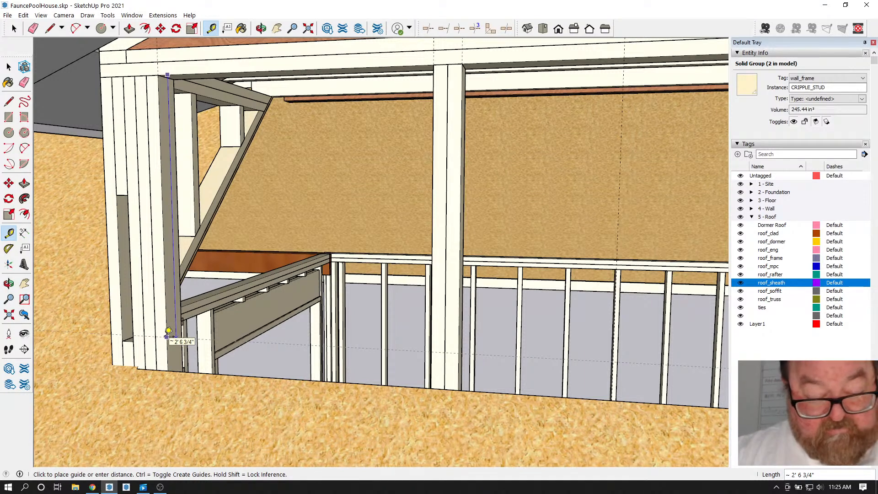
{"action": "type", "text": "30"}
{"action": "key", "text": "Return"}
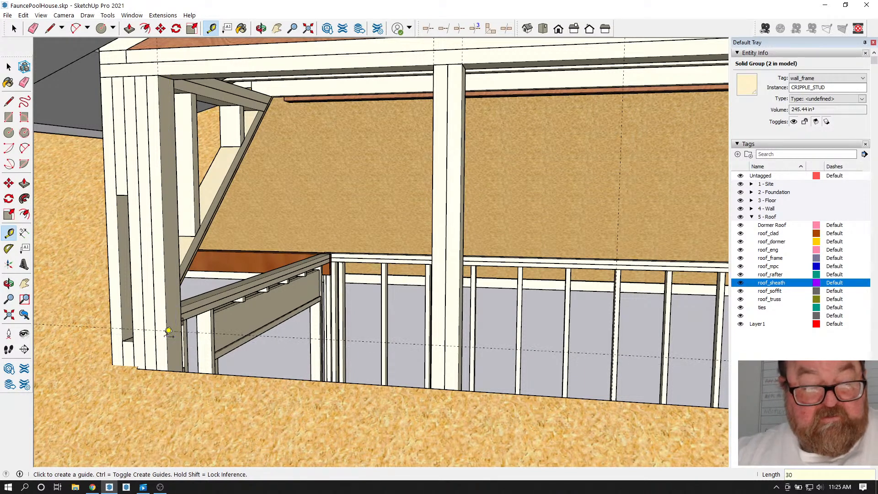
{"action": "scroll", "coordinate": [162, 348], "scroll_direction": "up", "scroll_amount": 2}
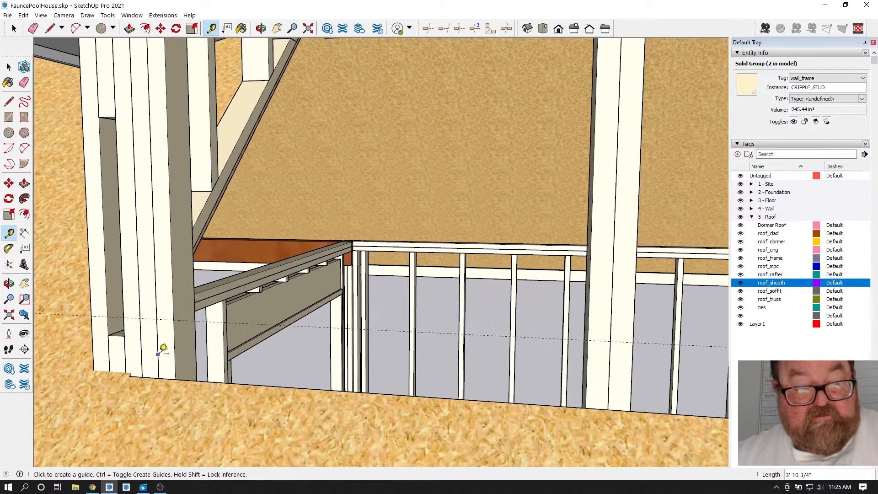
- Measure the clear width of the opening between the corner stud and the first doubled stud
{"action": "scroll", "coordinate": [179, 356], "scroll_direction": "down", "scroll_amount": 3}
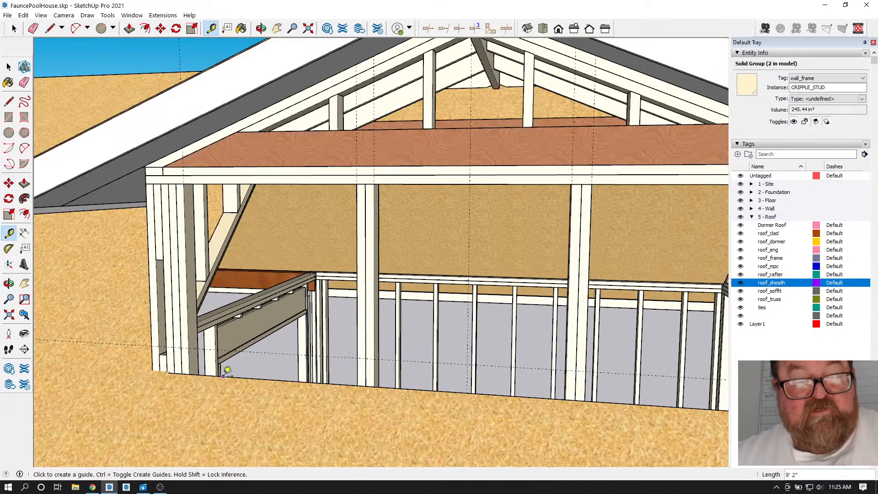
{"action": "left_click", "coordinate": [185, 237]}
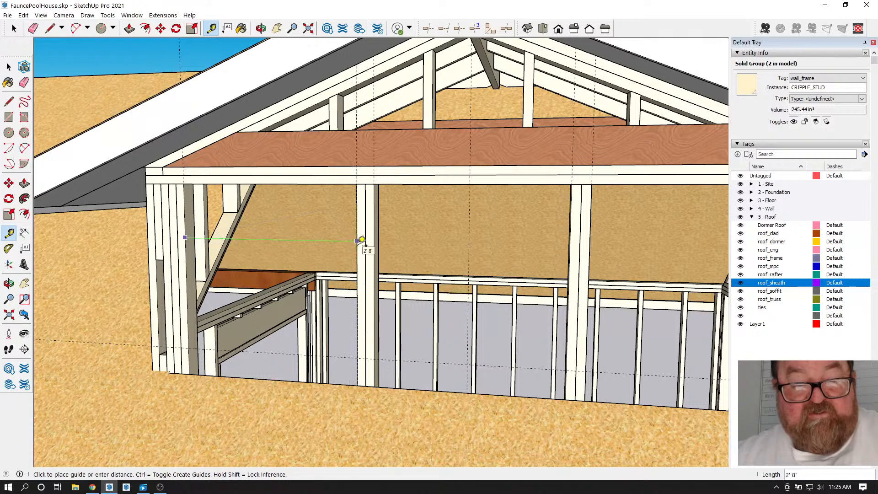
{"action": "left_click", "coordinate": [361, 240]}
- Try a second horizontal guide line a little below the 30" guide on the corner stud, and erase it
{"action": "scroll", "coordinate": [195, 360], "scroll_direction": "up", "scroll_amount": 3}
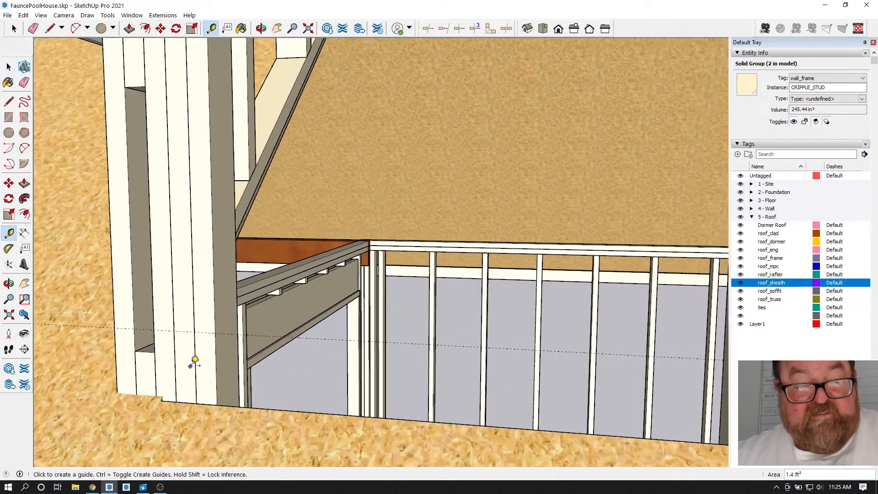
{"action": "left_click", "coordinate": [205, 333]}
{"action": "key", "text": "Return"}
{"action": "left_click", "coordinate": [209, 363]}
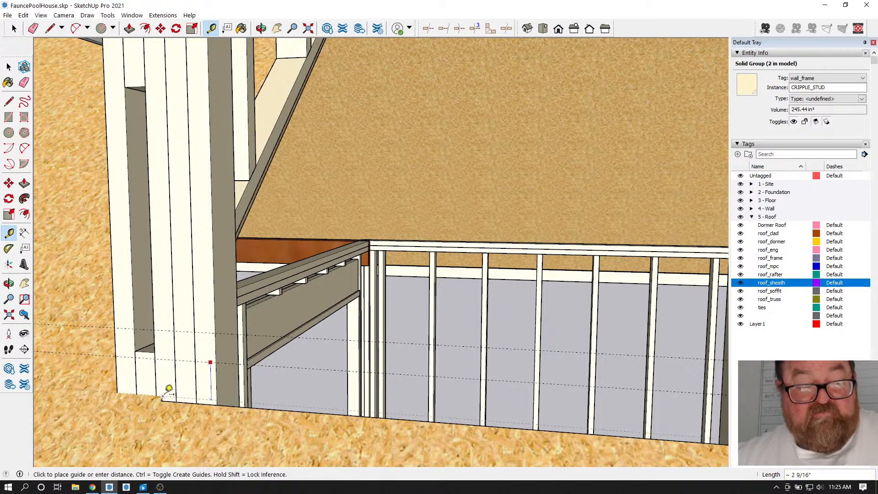
{"action": "key", "text": "Escape"}
{"action": "scroll", "coordinate": [203, 372], "scroll_direction": "down", "scroll_amount": 2}
{"action": "scroll", "coordinate": [203, 373], "scroll_direction": "up", "scroll_amount": 4}
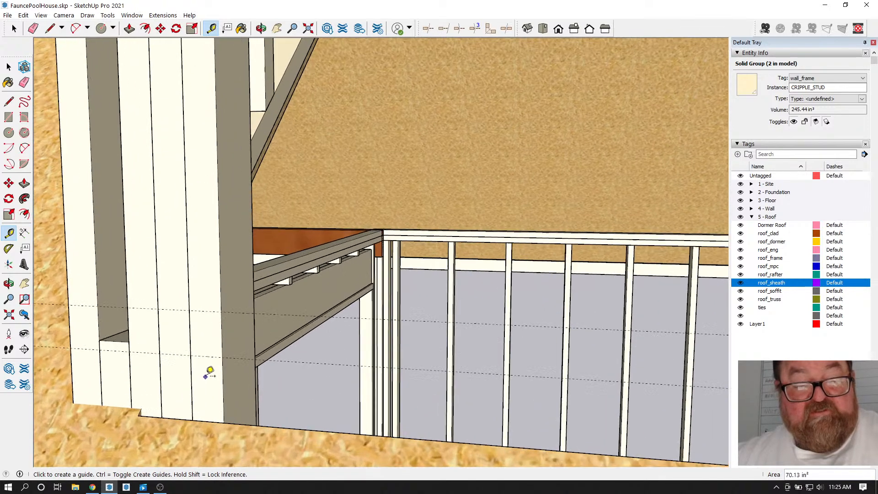
{"action": "scroll", "coordinate": [211, 325], "scroll_direction": "down", "scroll_amount": 2}
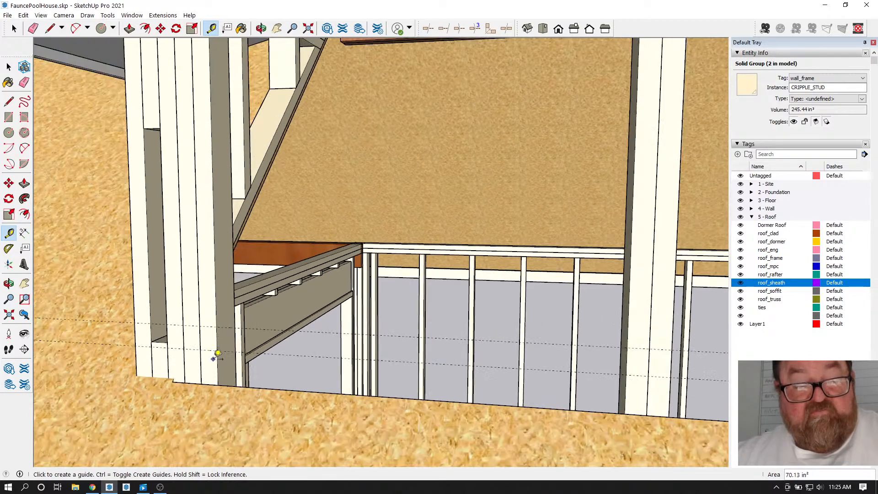
{"action": "left_click", "coordinate": [33, 28]}
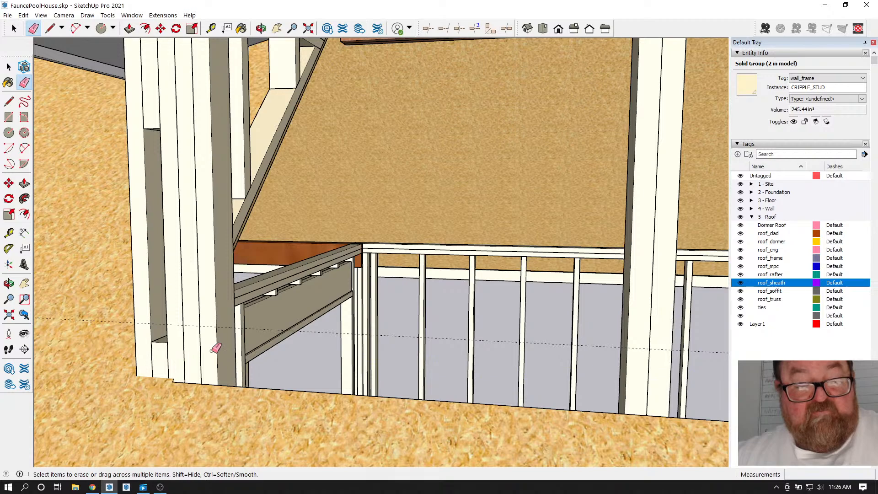
- Copy the three window sill plates from the lower front wall straight up to the 30" guide in the dormer openings
{"action": "scroll", "coordinate": [216, 349], "scroll_direction": "down", "scroll_amount": 2}
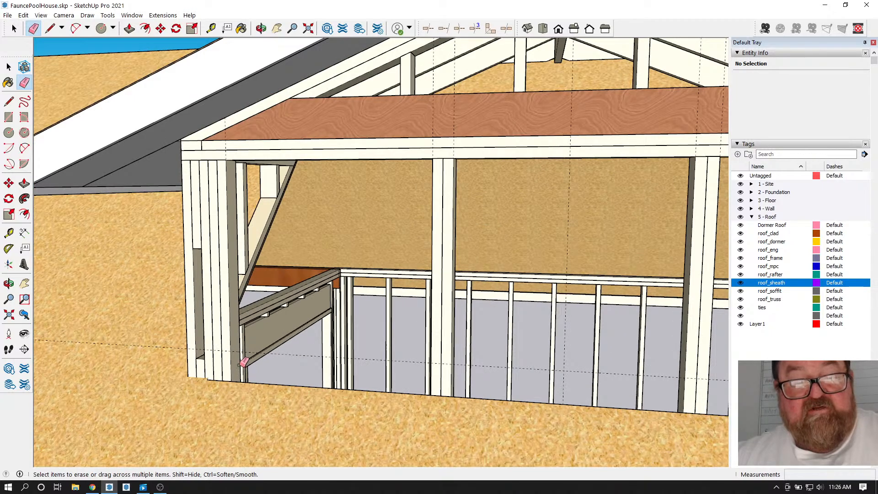
{"action": "scroll", "coordinate": [207, 296], "scroll_direction": "down", "scroll_amount": 4}
{"action": "scroll", "coordinate": [226, 465], "scroll_direction": "up", "scroll_amount": 1}
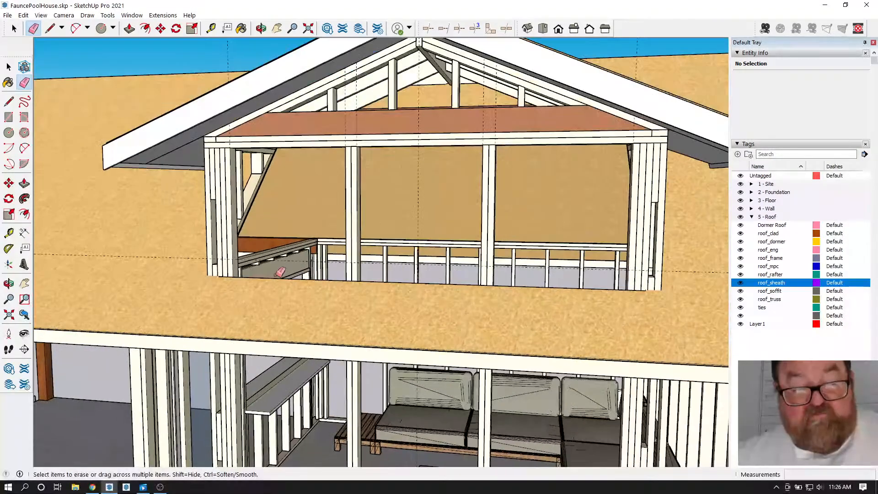
{"action": "scroll", "coordinate": [273, 296], "scroll_direction": "down", "scroll_amount": 1}
{"action": "scroll", "coordinate": [287, 271], "scroll_direction": "down", "scroll_amount": 3}
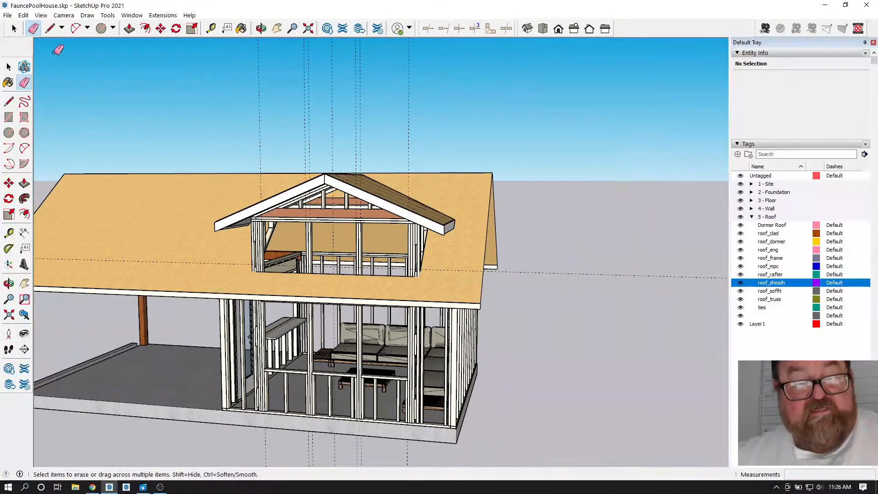
{"action": "left_click", "coordinate": [14, 28]}
{"action": "scroll", "coordinate": [273, 379], "scroll_direction": "up", "scroll_amount": 3}
{"action": "left_click", "coordinate": [307, 378]}
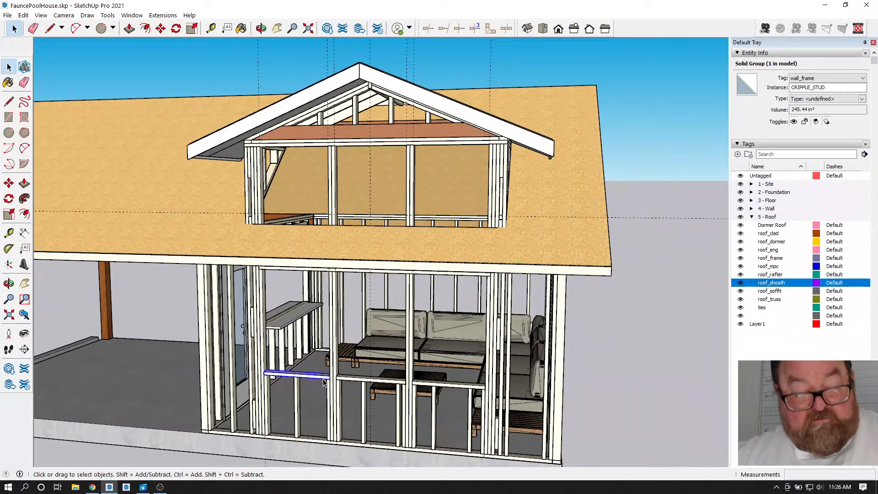
{"action": "left_click", "coordinate": [390, 385], "text": "ctrl"}
{"action": "left_click", "coordinate": [426, 387], "text": "ctrl"}
{"action": "scroll", "coordinate": [236, 341], "scroll_direction": "up", "scroll_amount": 3}
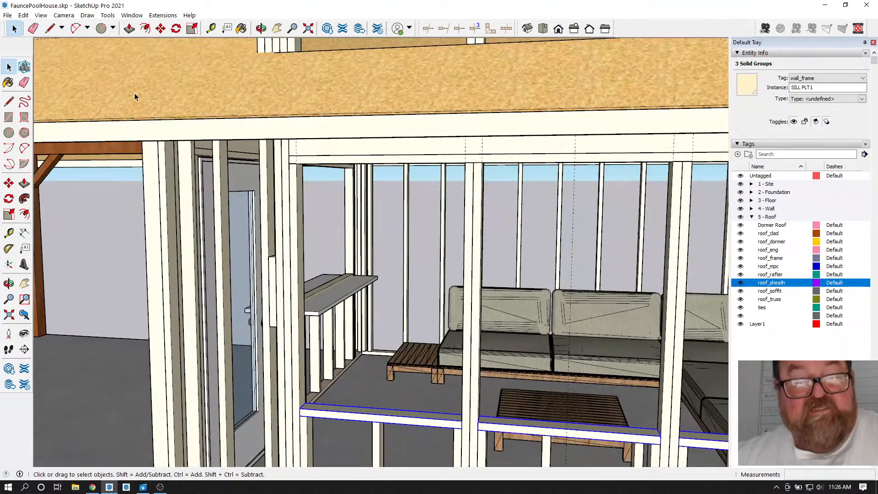
{"action": "left_click", "coordinate": [161, 28]}
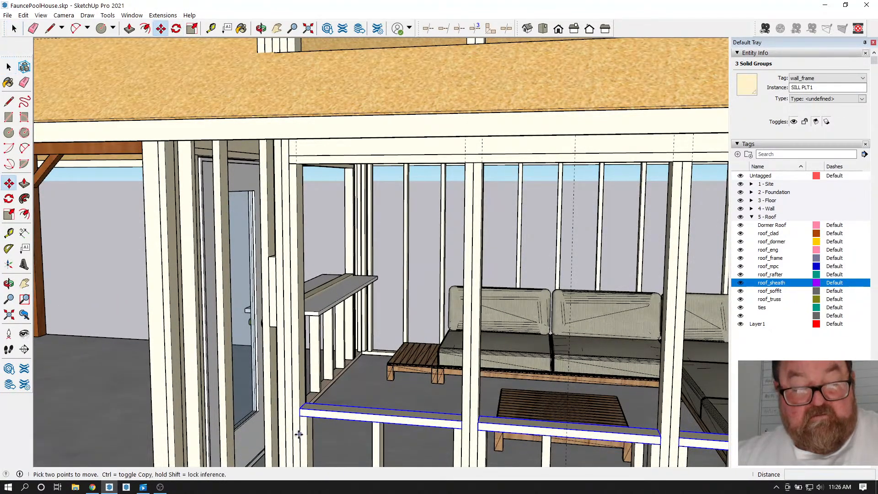
{"action": "scroll", "coordinate": [302, 405], "scroll_direction": "up", "scroll_amount": 2}
{"action": "left_click", "coordinate": [303, 404]}
{"action": "key", "text": "ctrl"}
{"action": "scroll", "coordinate": [303, 405], "scroll_direction": "down", "scroll_amount": 6}
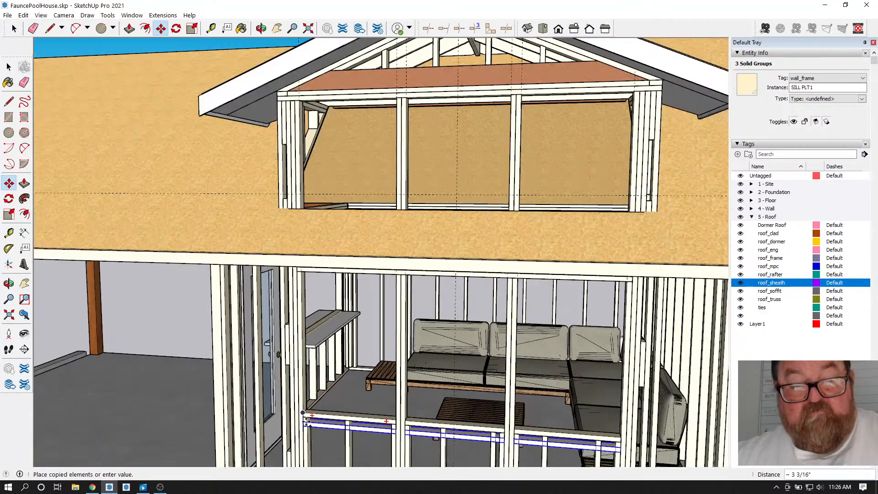
{"action": "scroll", "coordinate": [311, 231], "scroll_direction": "up", "scroll_amount": 6}
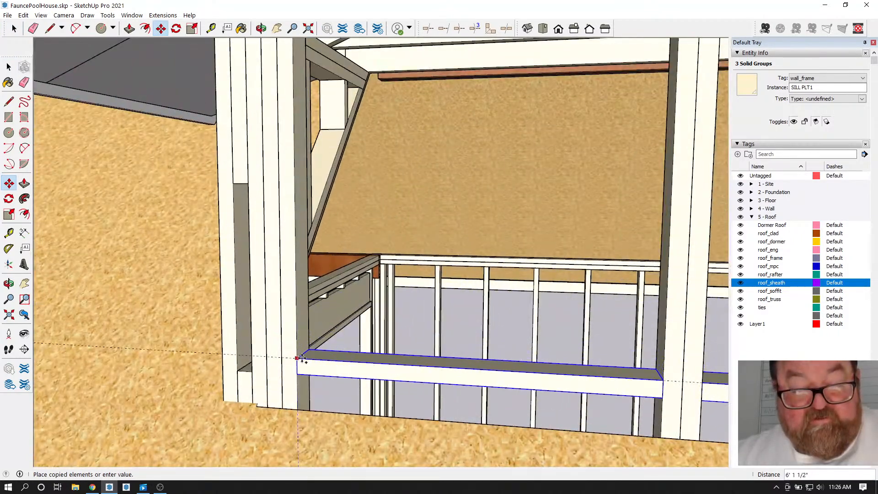
{"action": "left_click", "coordinate": [302, 359]}
{"action": "scroll", "coordinate": [290, 298], "scroll_direction": "down", "scroll_amount": 2}
{"action": "scroll", "coordinate": [286, 314], "scroll_direction": "up", "scroll_amount": 3}
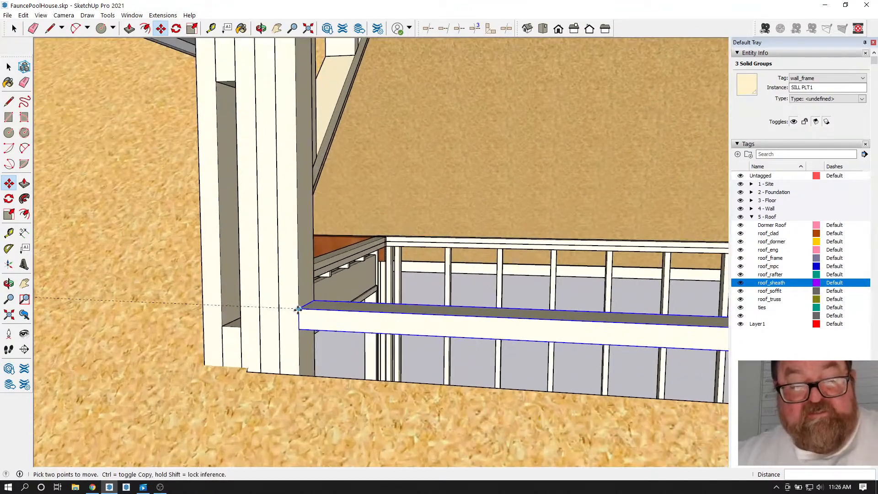
- Measure the opening height from the underside of the dormer's upper plate down to the first copied sill plate
{"action": "scroll", "coordinate": [279, 328], "scroll_direction": "down", "scroll_amount": 6}
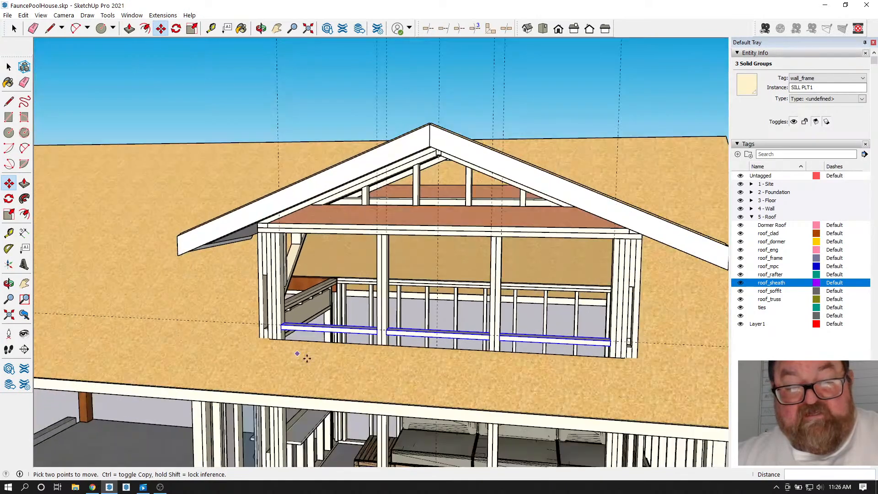
{"action": "scroll", "coordinate": [343, 331], "scroll_direction": "up", "scroll_amount": 4}
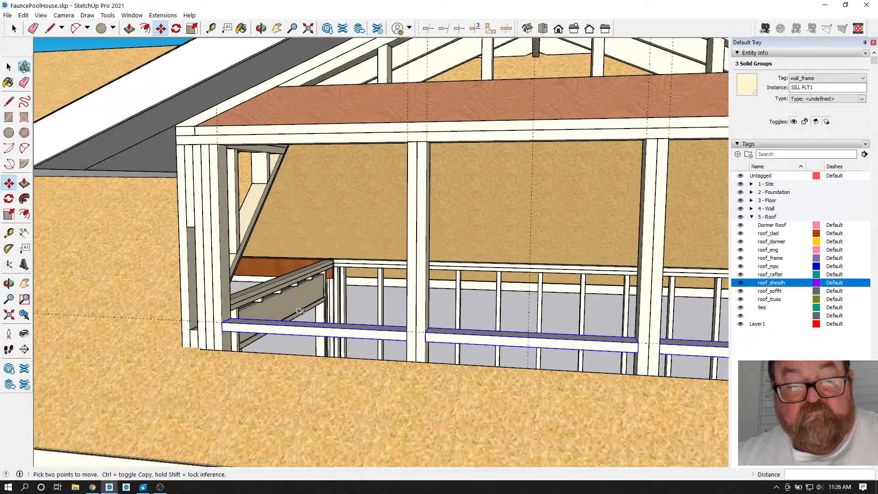
{"action": "left_click", "coordinate": [211, 28]}
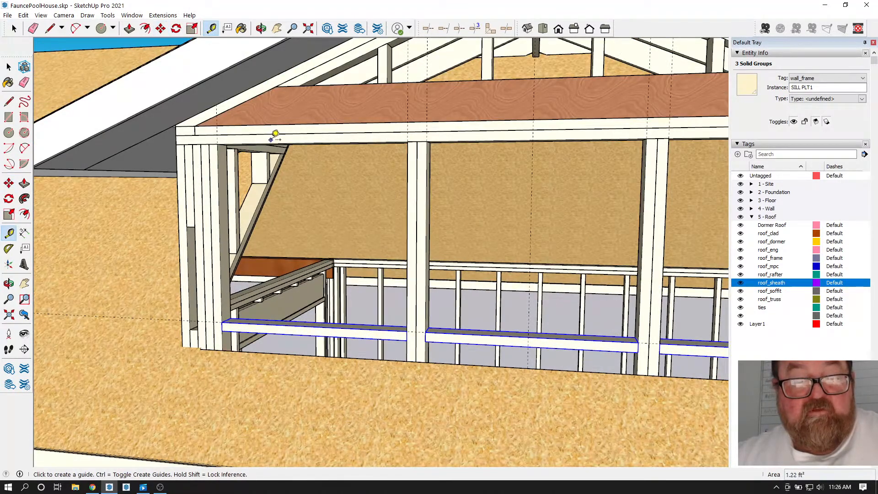
{"action": "left_click", "coordinate": [276, 141]}
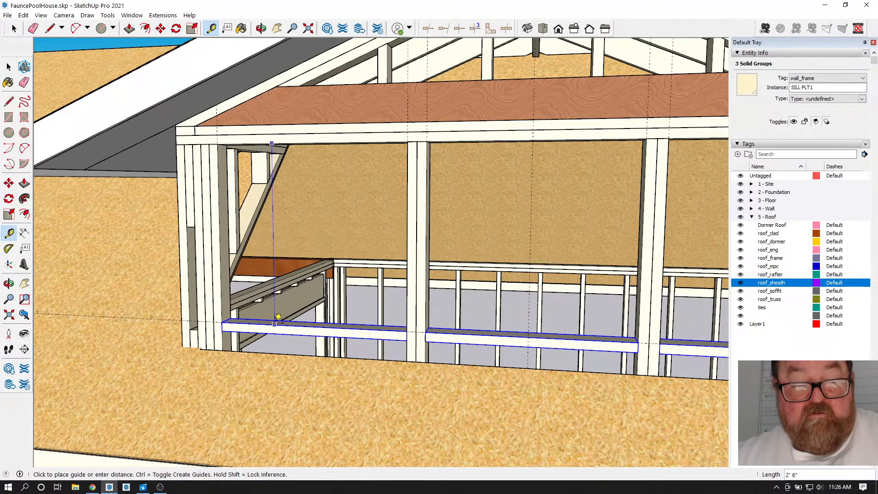
{"action": "left_click", "coordinate": [279, 317]}
{"action": "scroll", "coordinate": [223, 316], "scroll_direction": "up", "scroll_amount": 4}
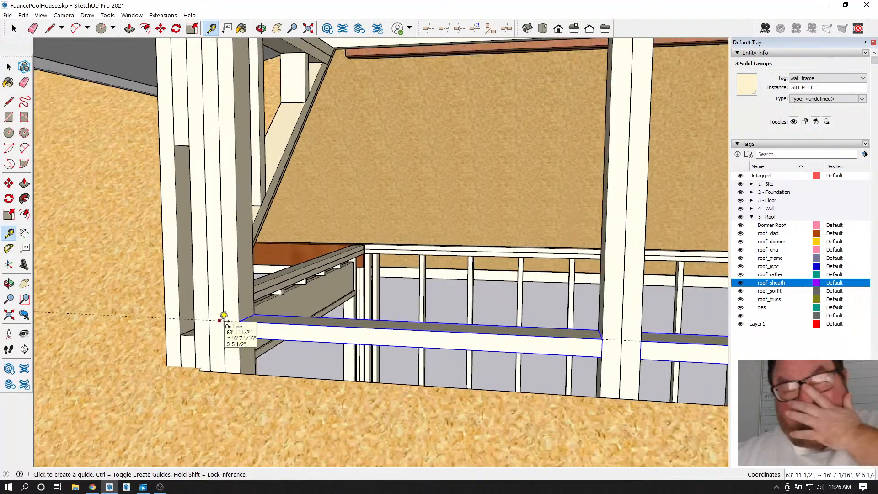
{"action": "scroll", "coordinate": [223, 316], "scroll_direction": "down", "scroll_amount": 4}
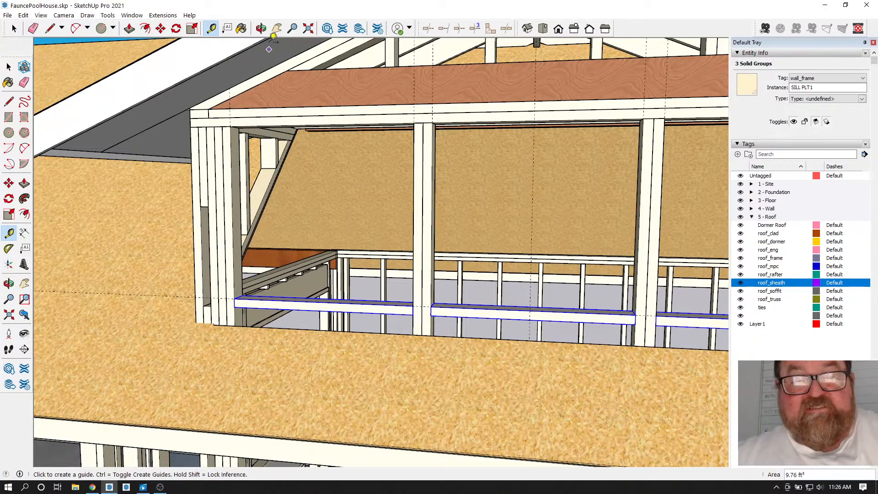
{"action": "left_click", "coordinate": [261, 29]}
{"action": "mouse_move", "coordinate": [315, 106]}
{"action": "left_mouse_down"}
{"action": "mouse_move", "coordinate": [371, 107]}
{"action": "mouse_move", "coordinate": [333, 107]}
{"action": "left_mouse_up"}
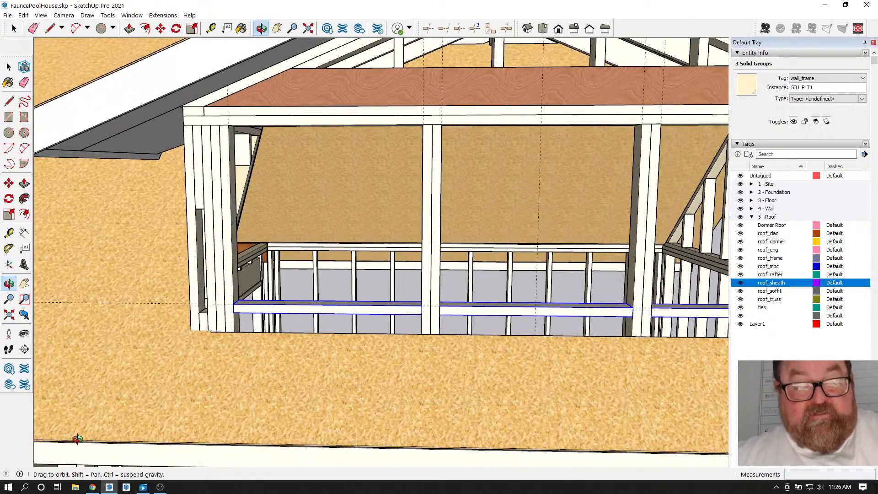
- Switch to Chrome, search for "ykk windows" in a new tab, and open the YKK AP residential site
{"action": "left_click", "coordinate": [92, 487]}
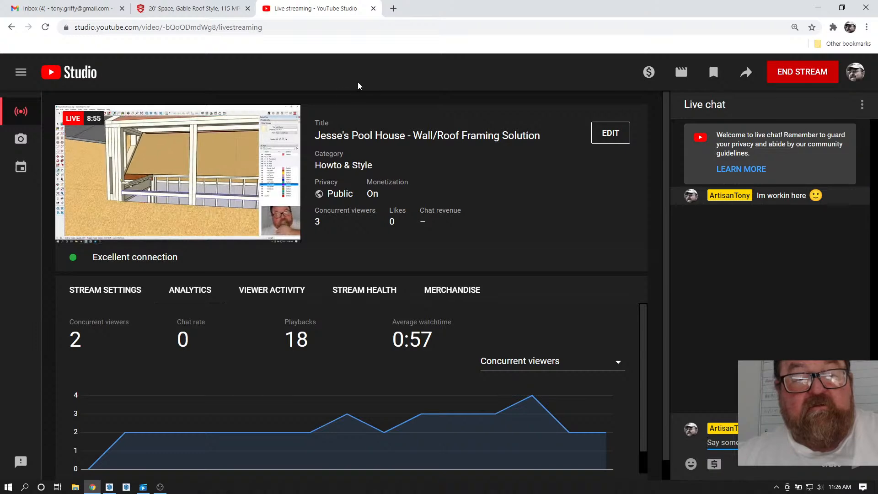
{"action": "left_click", "coordinate": [394, 10]}
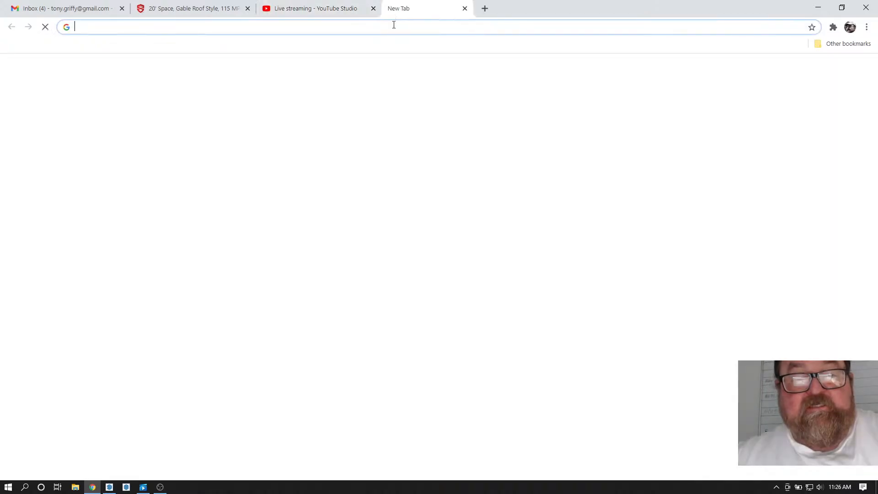
{"action": "type", "text": "ykk"}
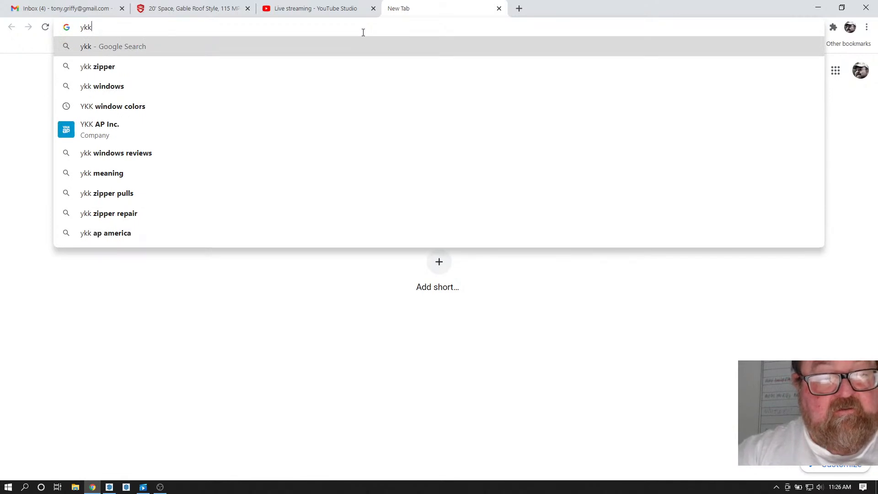
{"action": "left_click", "coordinate": [141, 91]}
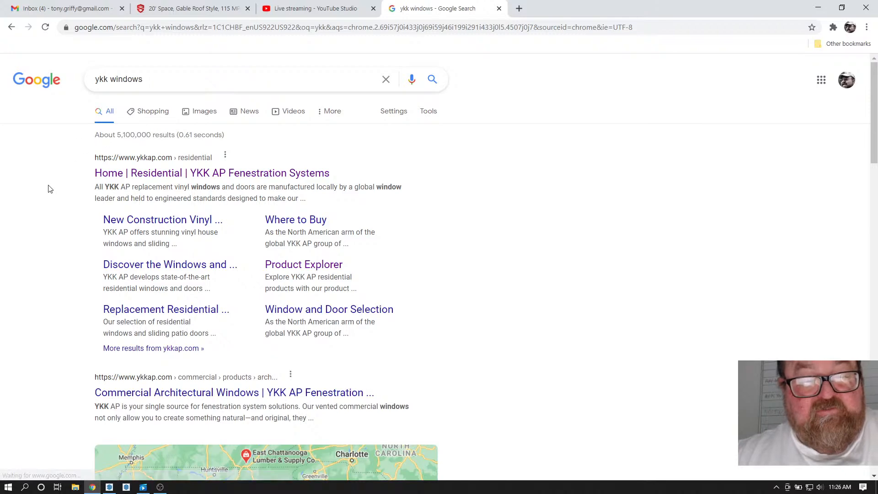
{"action": "left_click", "coordinate": [135, 176]}
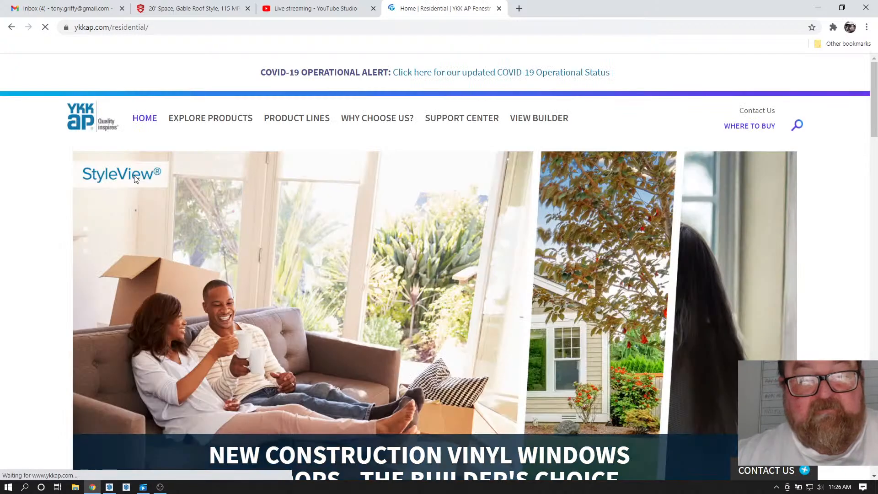
- Go to the StyleView product line page and open its brochure PDF
{"action": "mouse_move", "coordinate": [319, 122]}
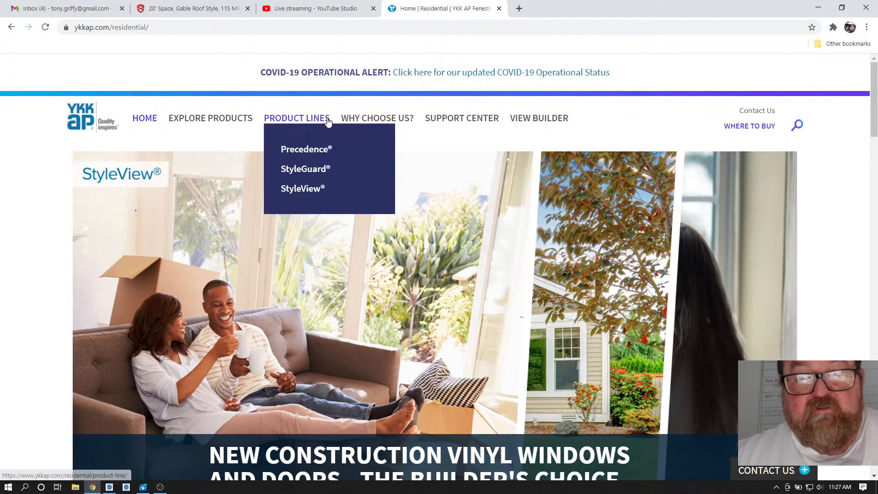
{"action": "left_click", "coordinate": [313, 193]}
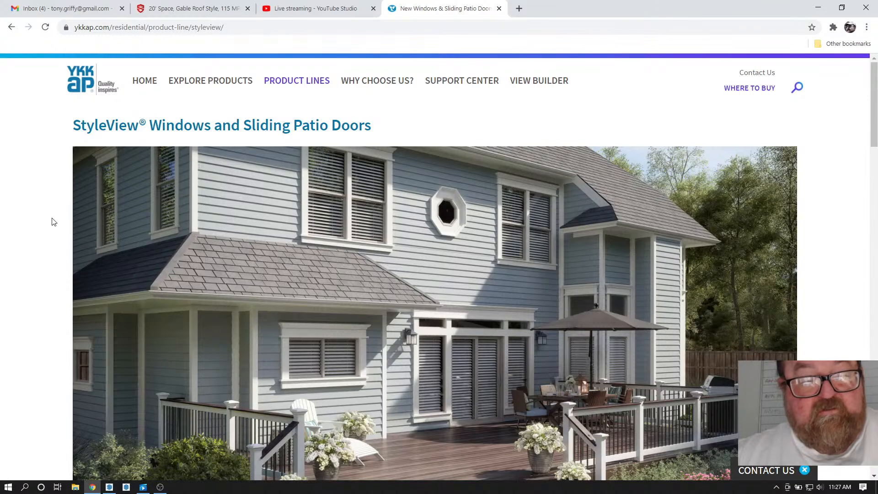
{"action": "scroll", "coordinate": [51, 222], "scroll_direction": "down", "scroll_amount": 9}
{"action": "scroll", "coordinate": [29, 241], "scroll_direction": "down", "scroll_amount": 5}
{"action": "scroll", "coordinate": [32, 242], "scroll_direction": "up", "scroll_amount": 4}
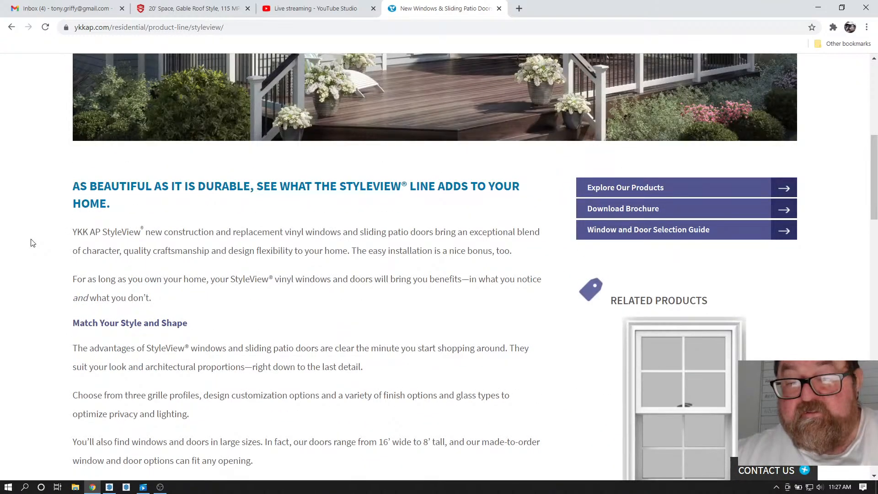
{"action": "left_click", "coordinate": [634, 212]}
- Examine the brochure's window size charts, enlarging the transom window table to read its rough opening sizes
{"action": "scroll", "coordinate": [416, 319], "scroll_direction": "down", "scroll_amount": 10}
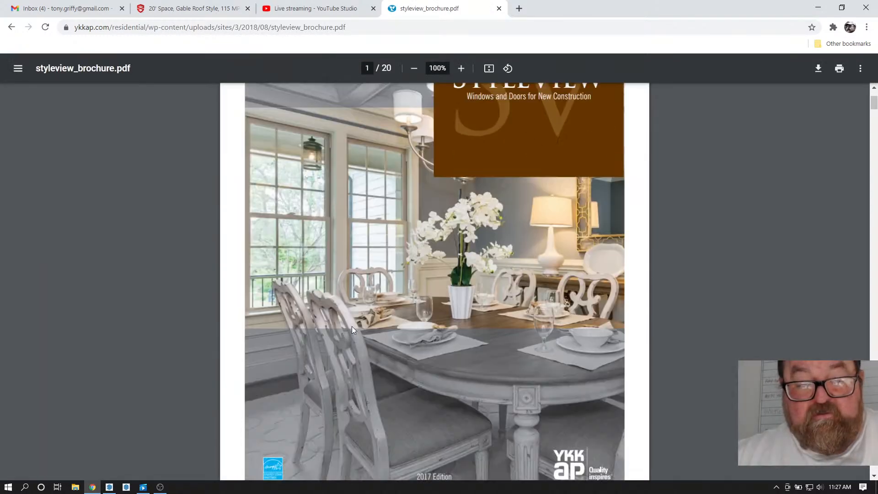
{"action": "scroll", "coordinate": [415, 319], "scroll_direction": "down", "scroll_amount": 20}
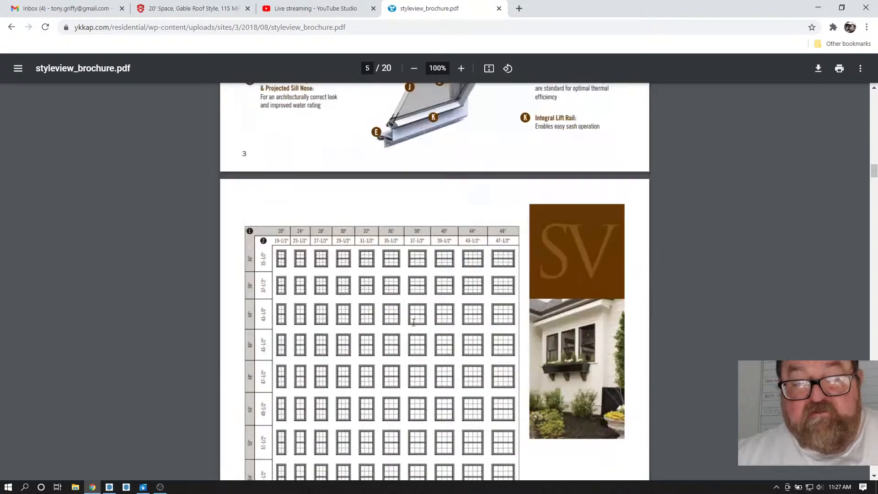
{"action": "scroll", "coordinate": [413, 321], "scroll_direction": "up", "scroll_amount": 5}
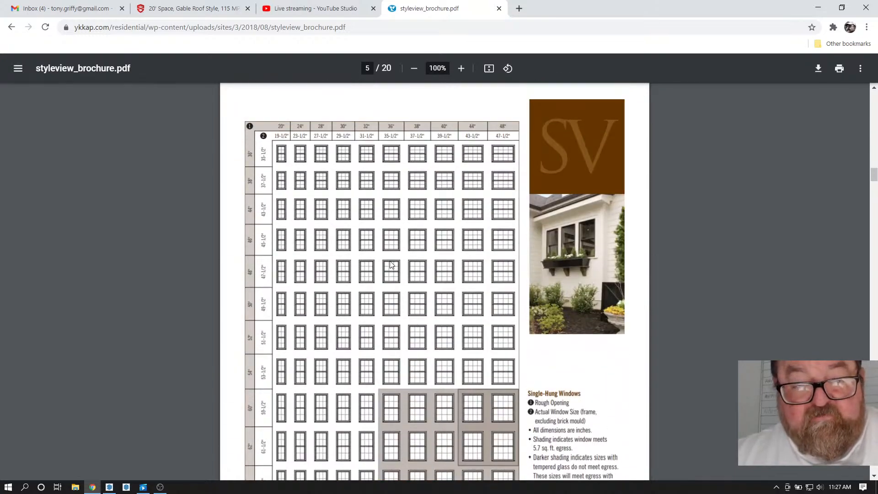
{"action": "scroll", "coordinate": [346, 211], "scroll_direction": "down", "scroll_amount": 20}
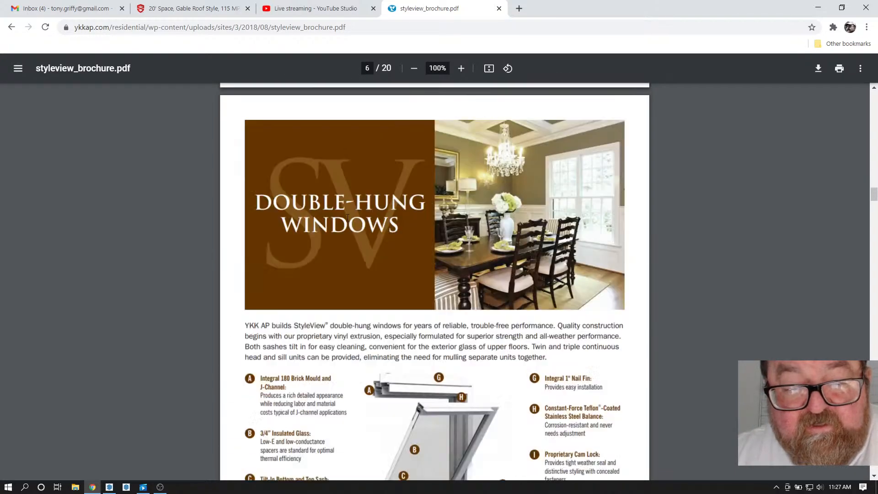
{"action": "scroll", "coordinate": [350, 221], "scroll_direction": "down", "scroll_amount": 6}
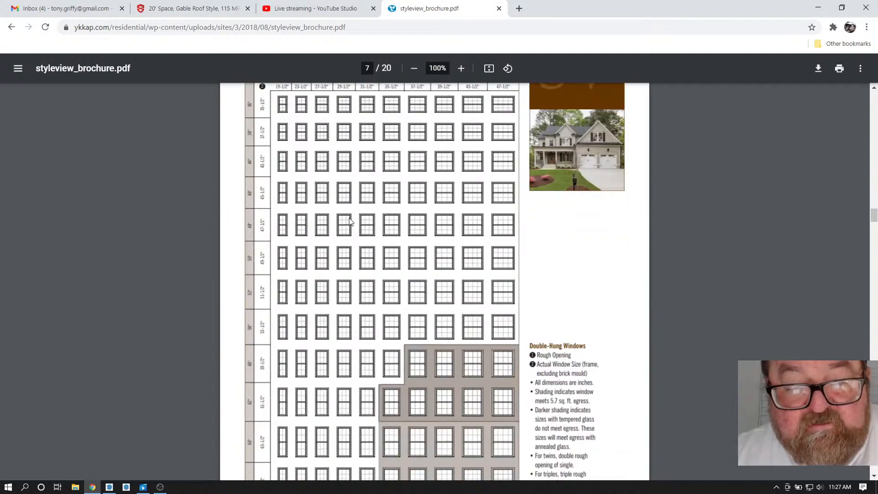
{"action": "scroll", "coordinate": [349, 220], "scroll_direction": "up", "scroll_amount": 4}
{"action": "scroll", "coordinate": [349, 220], "scroll_direction": "down", "scroll_amount": 13}
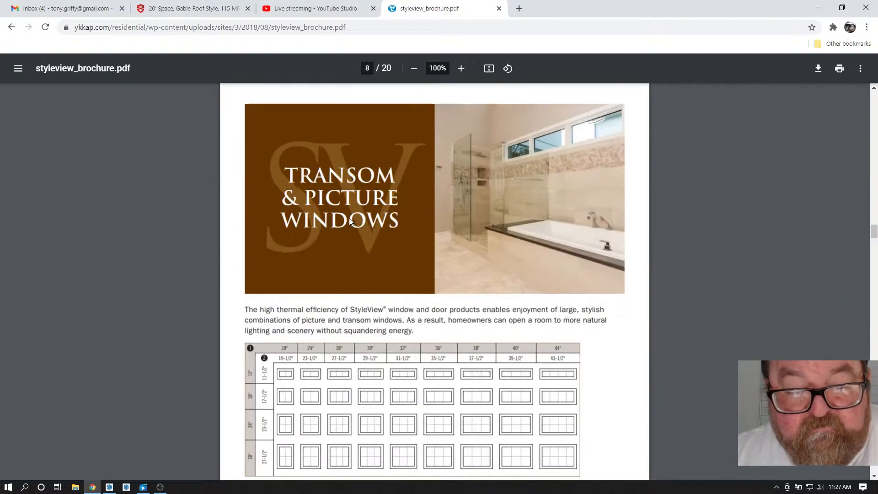
{"action": "scroll", "coordinate": [350, 222], "scroll_direction": "down", "scroll_amount": 5}
{"action": "scroll", "coordinate": [350, 221], "scroll_direction": "up", "scroll_amount": 2}
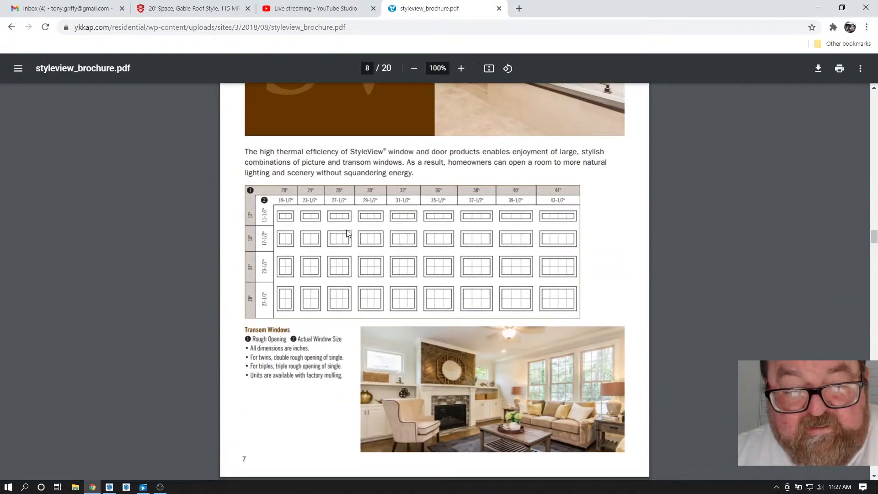
{"action": "scroll", "coordinate": [342, 248], "scroll_direction": "up", "scroll_amount": 3, "text": "ctrl"}
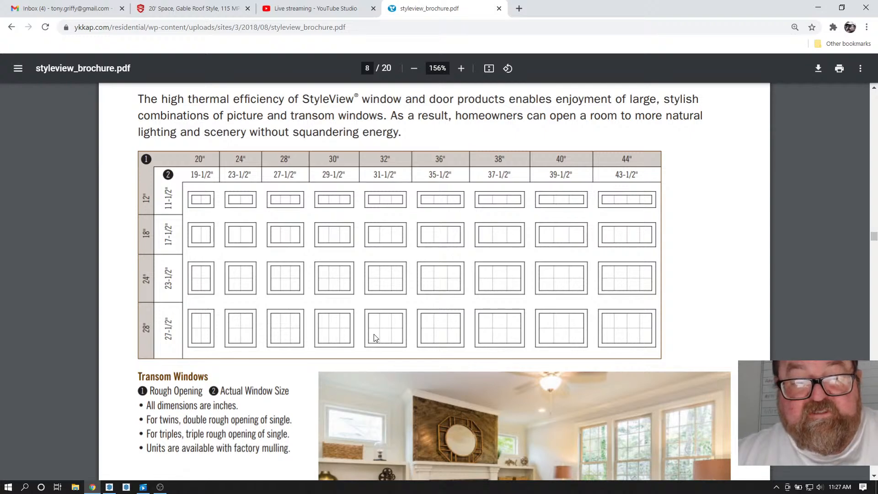
- Return to the SketchUp model and place a horizontal guide line 28" below the underside of the dormer's upper plate
{"action": "left_click", "coordinate": [109, 486]}
{"action": "scroll", "coordinate": [227, 135], "scroll_direction": "up", "scroll_amount": 3}
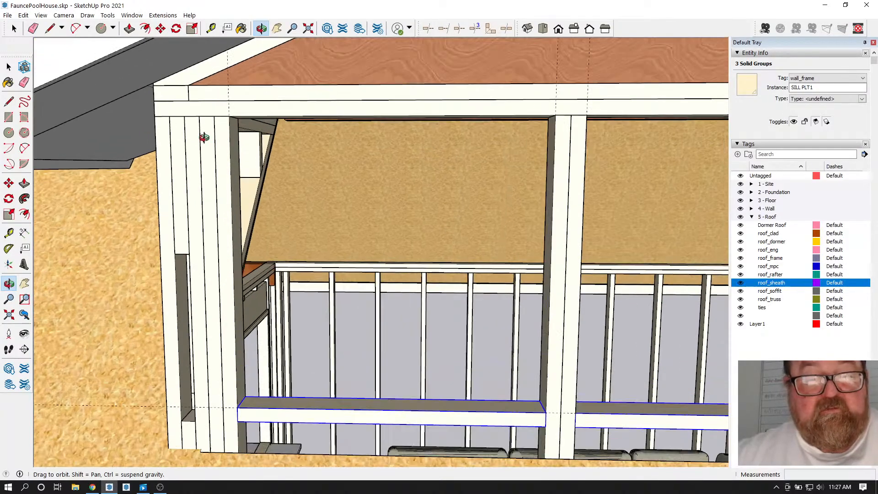
{"action": "scroll", "coordinate": [219, 67], "scroll_direction": "down", "scroll_amount": 1}
{"action": "key", "text": "t"}
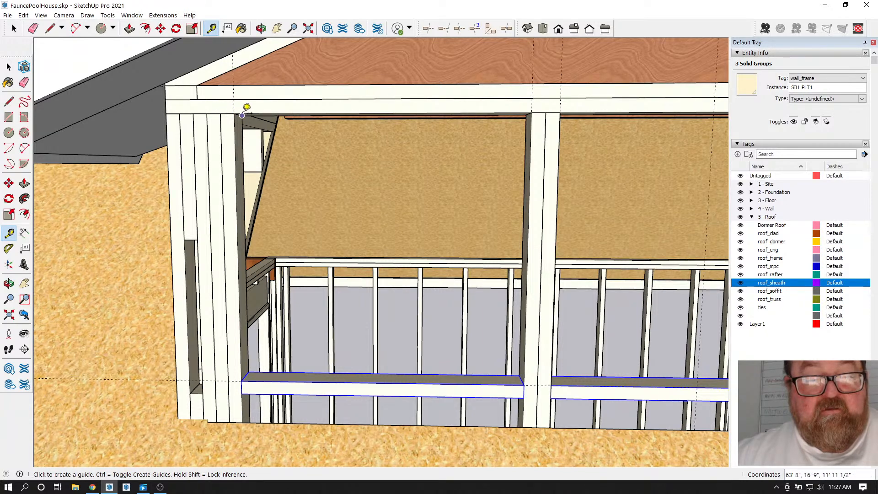
{"action": "left_click", "coordinate": [244, 114]}
{"action": "type", "text": "28"}
{"action": "key", "text": "Return"}
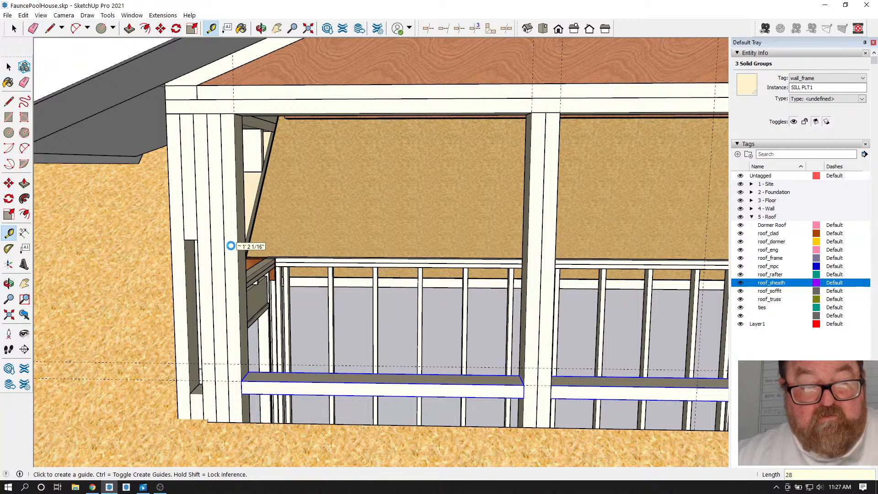
- Move the three selected sill plates vertically so their upper edges align with the 28" guide line
{"action": "scroll", "coordinate": [264, 387], "scroll_direction": "up", "scroll_amount": 2}
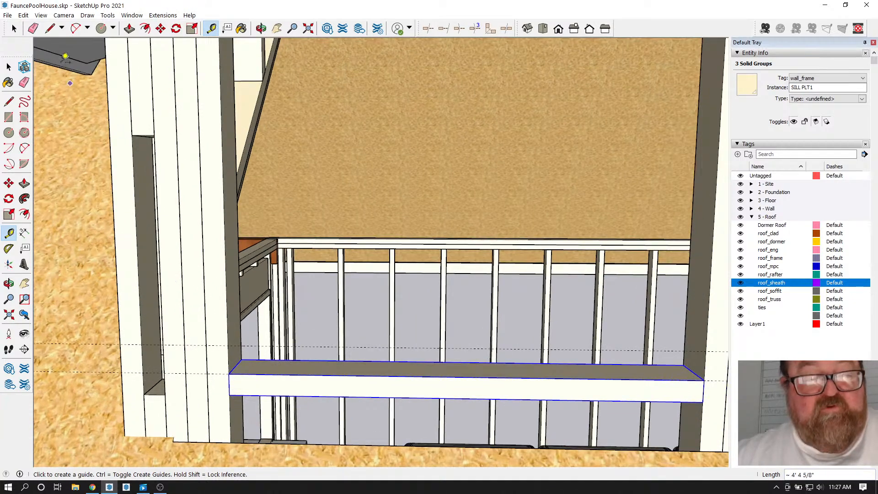
{"action": "left_click", "coordinate": [15, 25]}
{"action": "scroll", "coordinate": [65, 138], "scroll_direction": "down", "scroll_amount": 3}
{"action": "scroll", "coordinate": [114, 213], "scroll_direction": "up", "scroll_amount": 3}
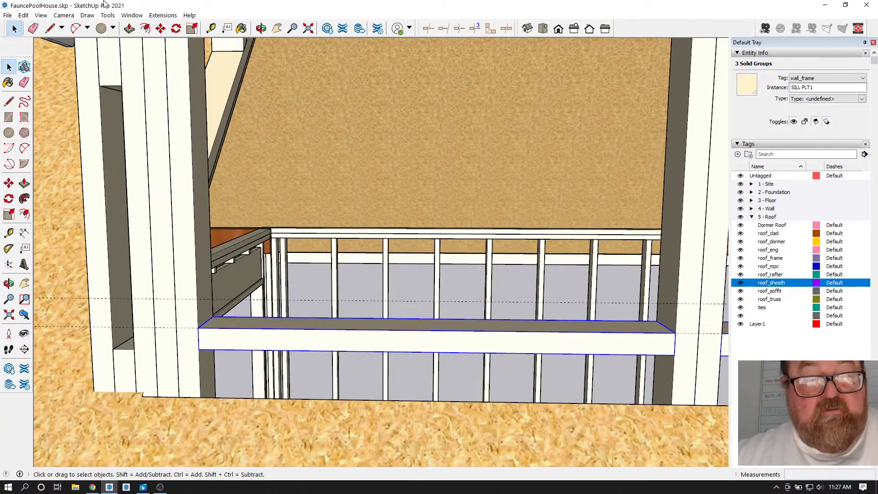
{"action": "left_click", "coordinate": [161, 28]}
{"action": "left_click", "coordinate": [198, 330]}
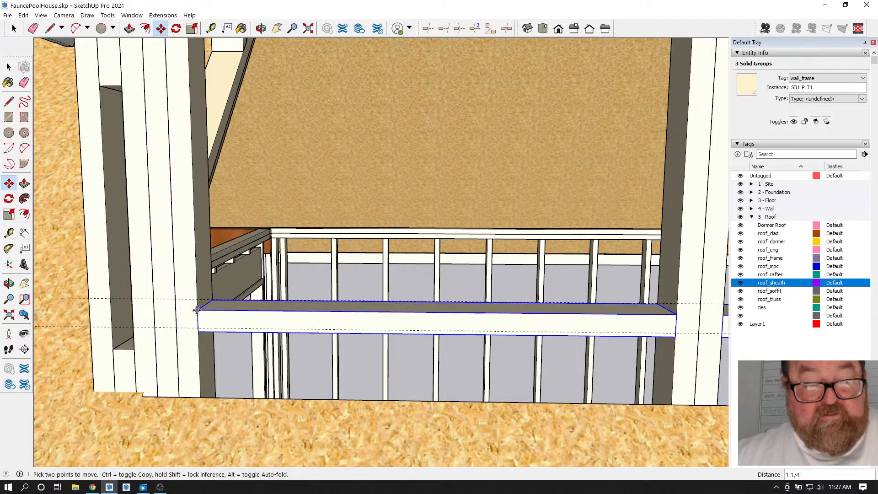
{"action": "left_click", "coordinate": [196, 301]}
{"action": "scroll", "coordinate": [182, 345], "scroll_direction": "down", "scroll_amount": 2}
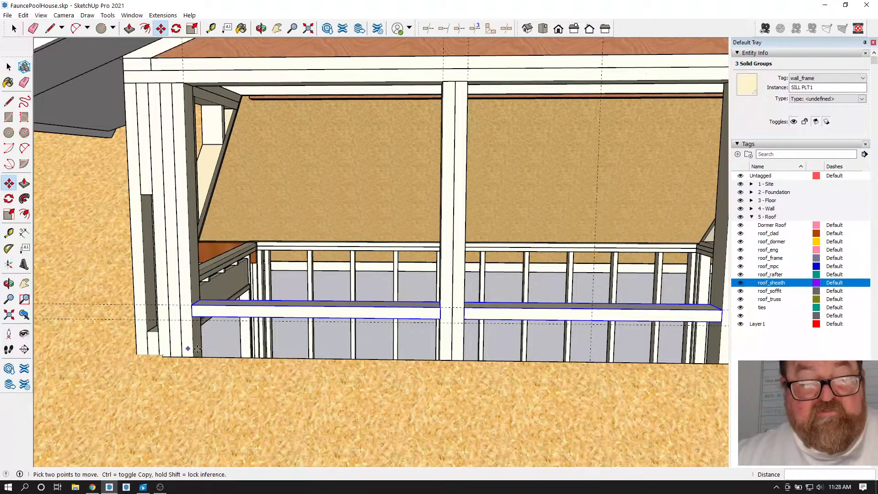
{"action": "scroll", "coordinate": [234, 315], "scroll_direction": "down", "scroll_amount": 3}
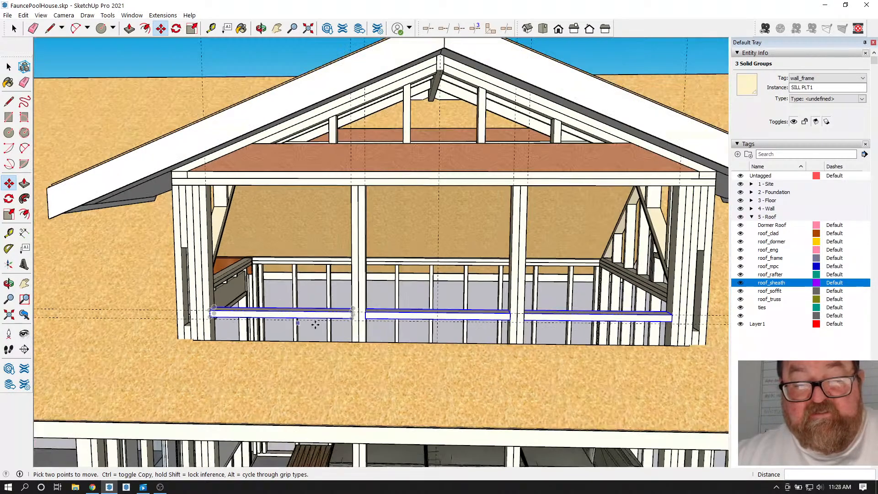
- Delete all guides from the model
{"action": "scroll", "coordinate": [299, 322], "scroll_direction": "down", "scroll_amount": 3}
{"action": "scroll", "coordinate": [321, 315], "scroll_direction": "up", "scroll_amount": 2}
{"action": "scroll", "coordinate": [256, 316], "scroll_direction": "down", "scroll_amount": 3}
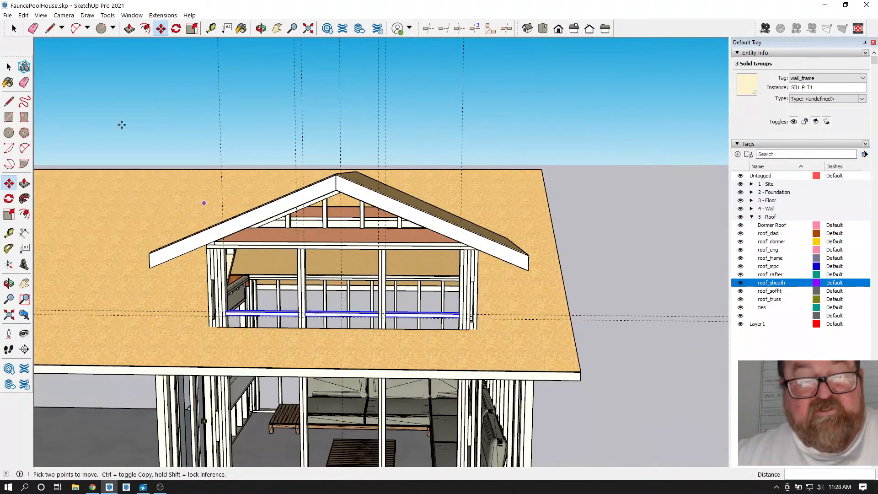
{"action": "left_click", "coordinate": [23, 15]}
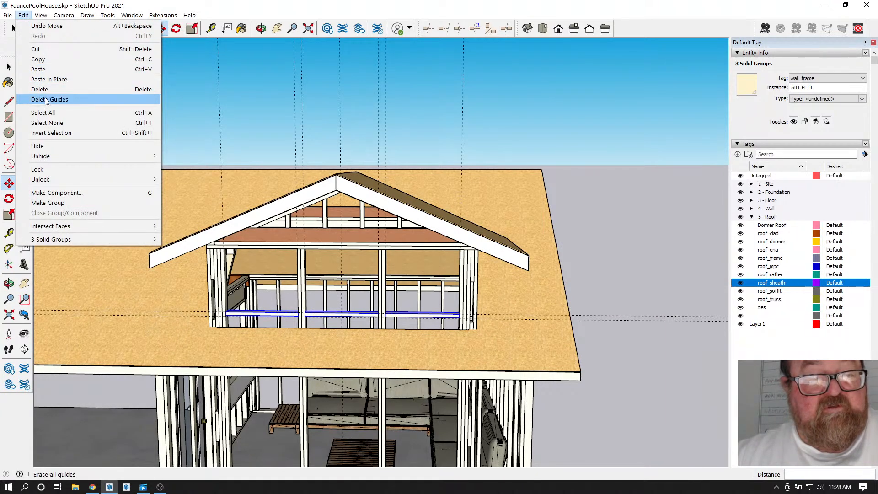
{"action": "mouse_move", "coordinate": [40, 15]}
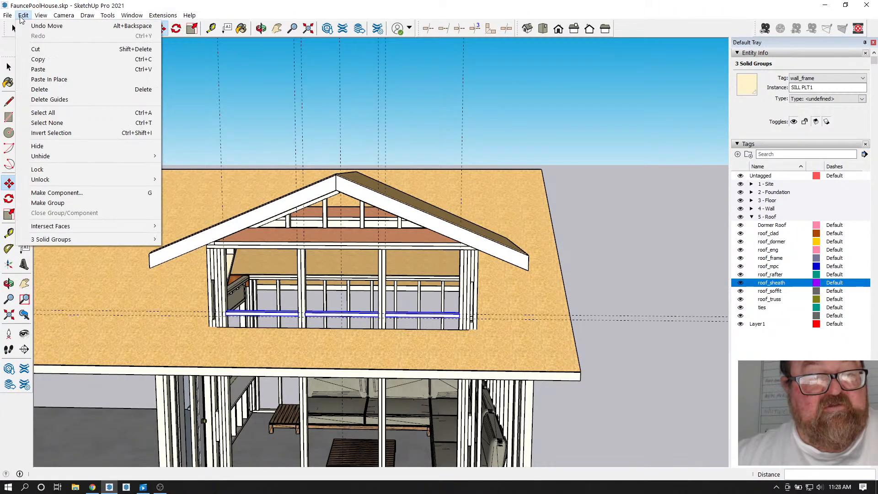
{"action": "left_click", "coordinate": [41, 100]}
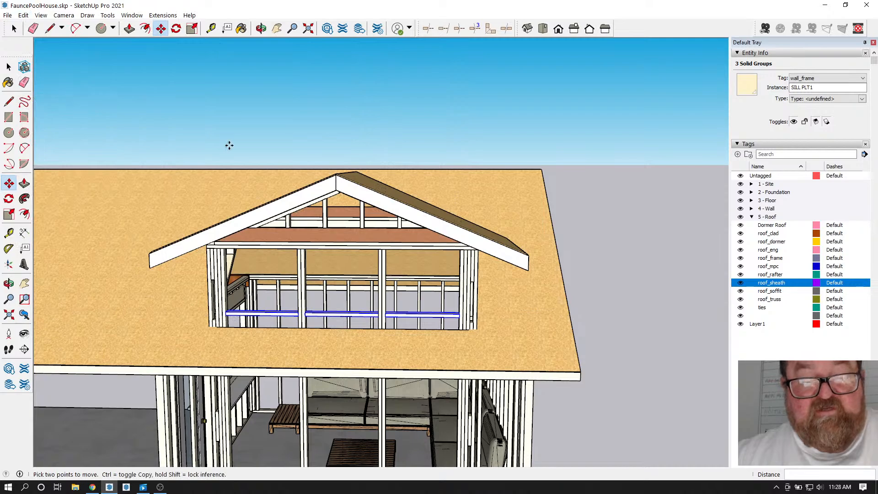
- Hide the roof_sheath tag to expose the framing below the dormer's sill plates
{"action": "left_click", "coordinate": [261, 29]}
{"action": "left_click_drag", "start_coordinate": [272, 337], "coordinate": [413, 246]}
{"action": "scroll", "coordinate": [308, 364], "scroll_direction": "up", "scroll_amount": 5}
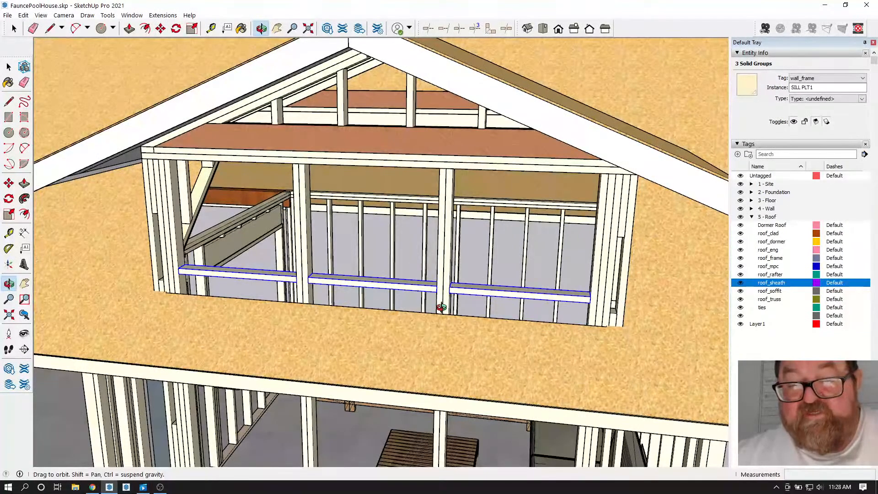
{"action": "left_click", "coordinate": [740, 283]}
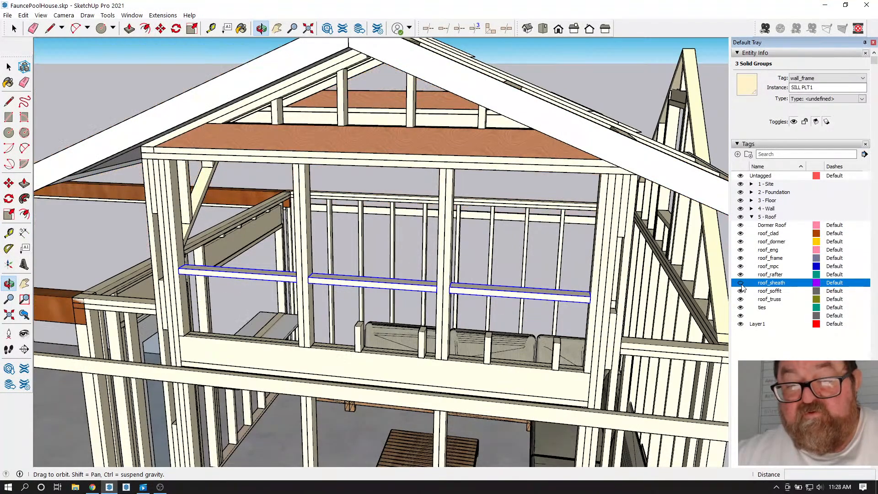
- Place two vertical stud-layout guides at 48" intervals, starting from the outer corner of the front wall
{"action": "scroll", "coordinate": [302, 366], "scroll_direction": "down", "scroll_amount": 8}
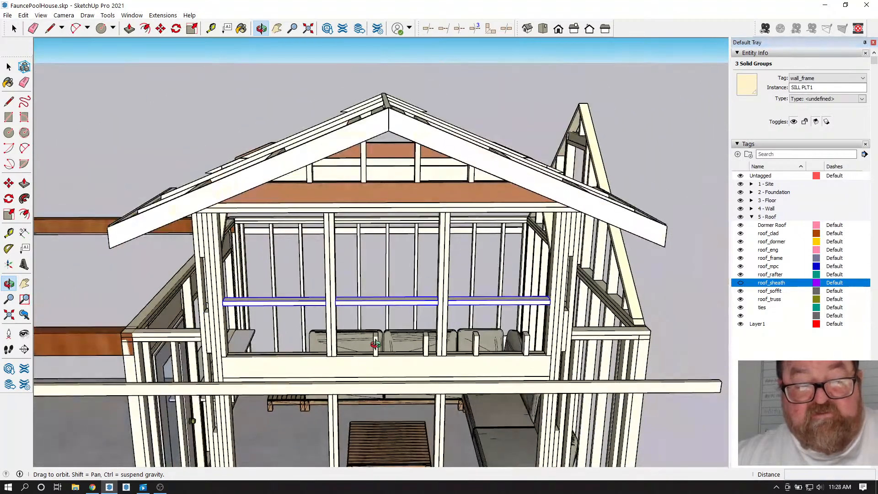
{"action": "scroll", "coordinate": [368, 358], "scroll_direction": "down", "scroll_amount": 3}
{"action": "scroll", "coordinate": [506, 284], "scroll_direction": "up", "scroll_amount": 10}
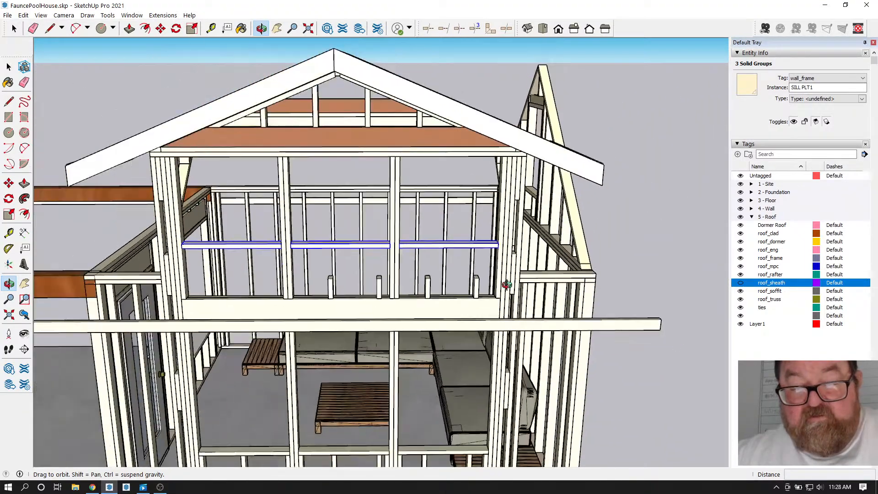
{"action": "scroll", "coordinate": [514, 248], "scroll_direction": "down", "scroll_amount": 8}
{"action": "scroll", "coordinate": [239, 280], "scroll_direction": "up", "scroll_amount": 8}
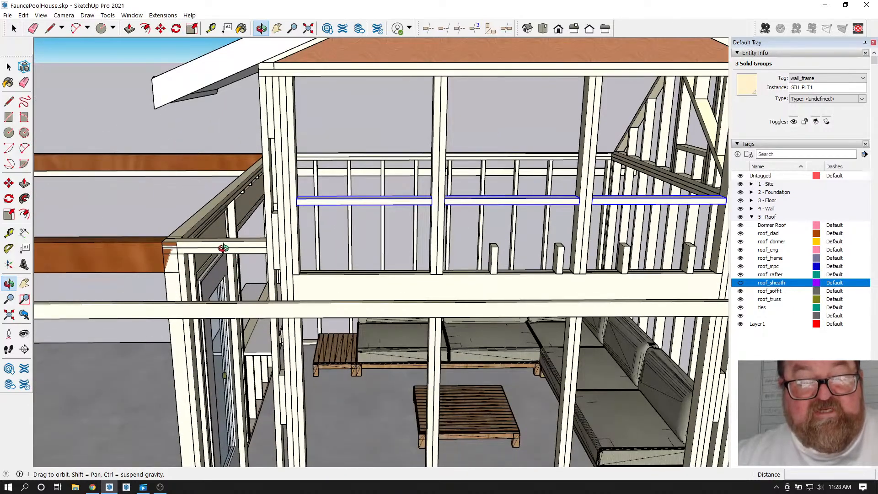
{"action": "key", "text": "t"}
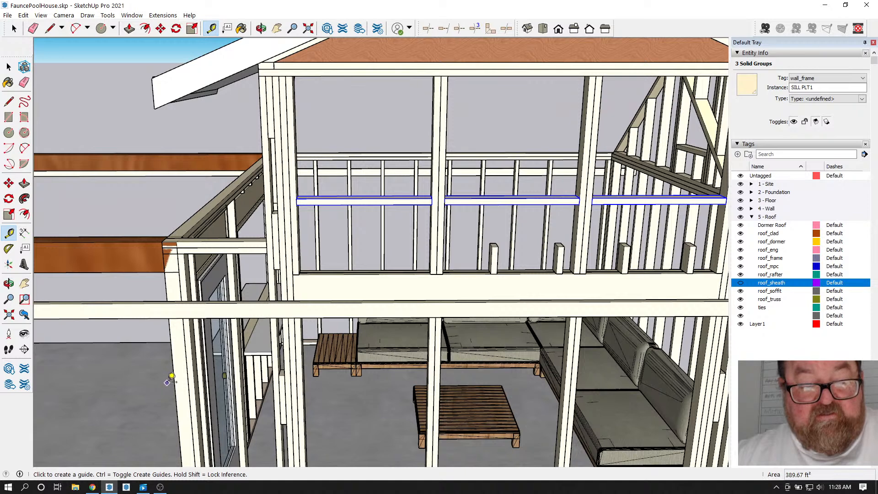
{"action": "left_click", "coordinate": [173, 370]}
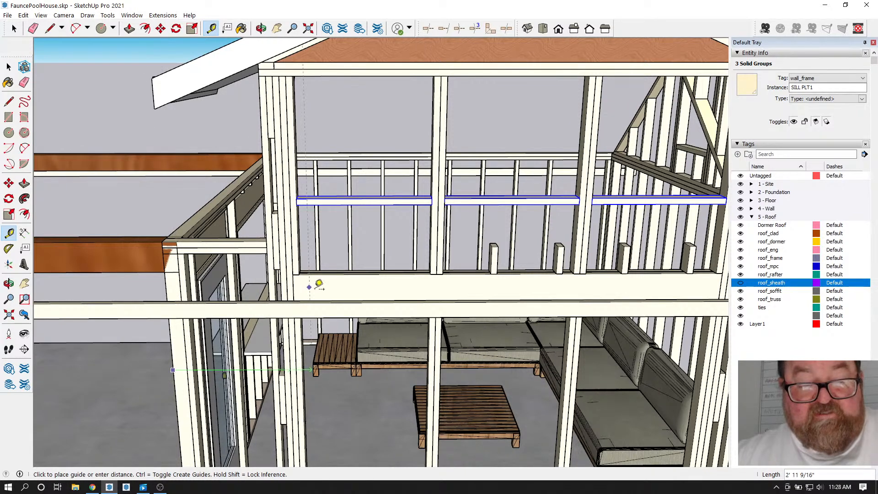
{"action": "type", "text": "4"}
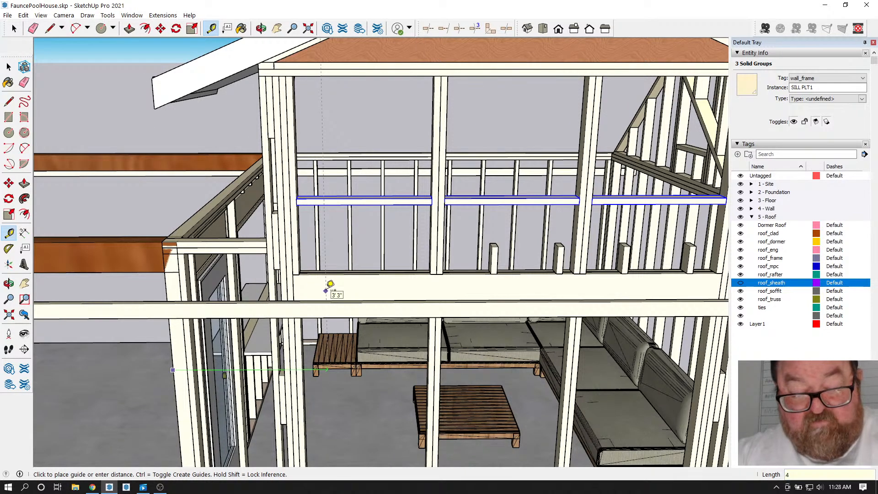
{"action": "type", "text": "8"}
{"action": "key", "text": "Return"}
{"action": "left_click", "coordinate": [361, 282]}
{"action": "key", "text": "Return"}
- Extend the left short cripple stud in the dormer's middle bay up to the underside of the sill plate with Push/Pull
{"action": "scroll", "coordinate": [578, 255], "scroll_direction": "up", "scroll_amount": 6}
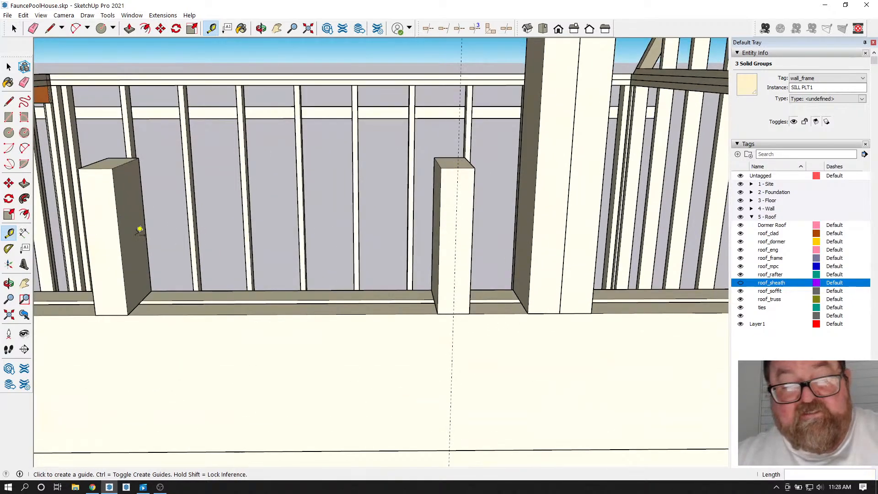
{"action": "scroll", "coordinate": [457, 283], "scroll_direction": "down", "scroll_amount": 5}
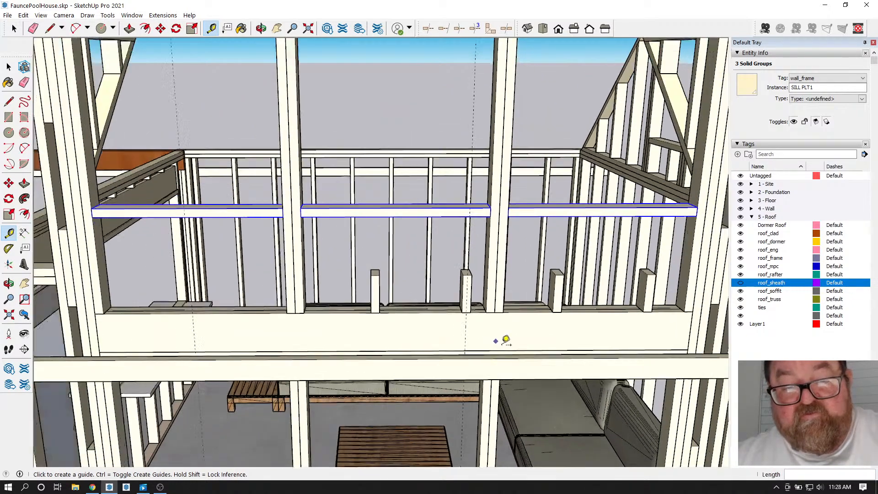
{"action": "scroll", "coordinate": [504, 338], "scroll_direction": "down", "scroll_amount": 4}
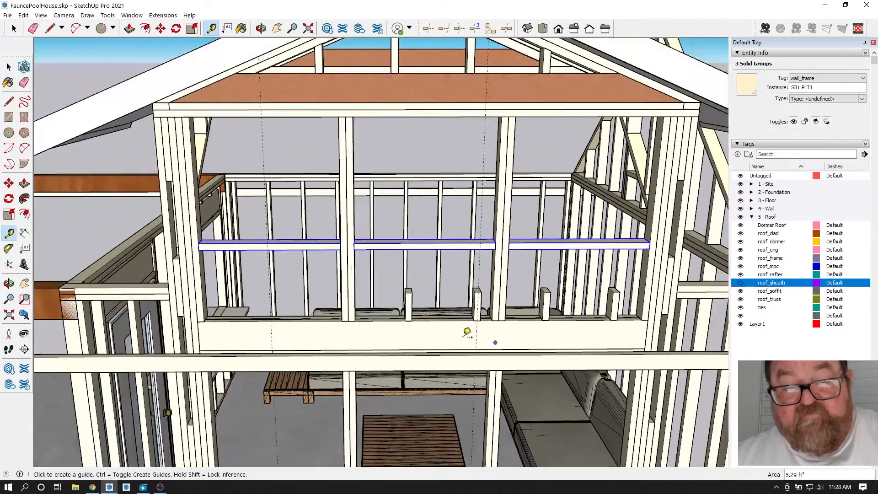
{"action": "scroll", "coordinate": [405, 323], "scroll_direction": "up", "scroll_amount": 5}
{"action": "scroll", "coordinate": [327, 328], "scroll_direction": "down", "scroll_amount": 5}
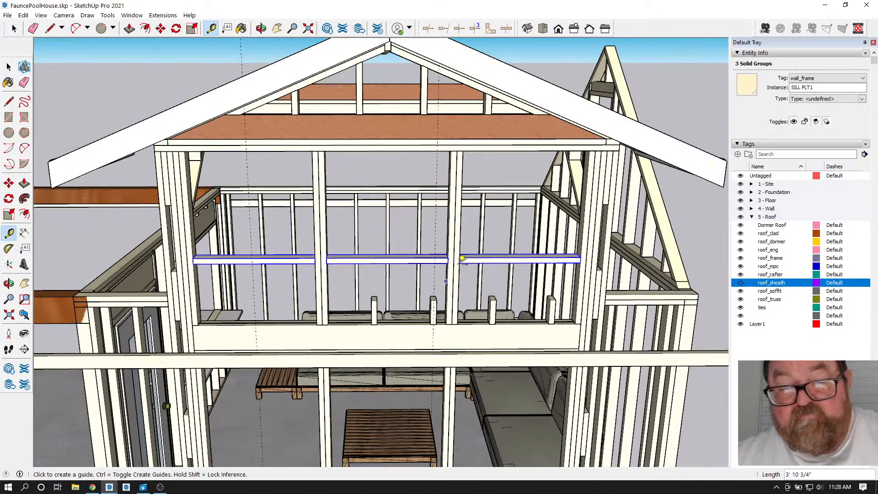
{"action": "scroll", "coordinate": [448, 275], "scroll_direction": "up", "scroll_amount": 6}
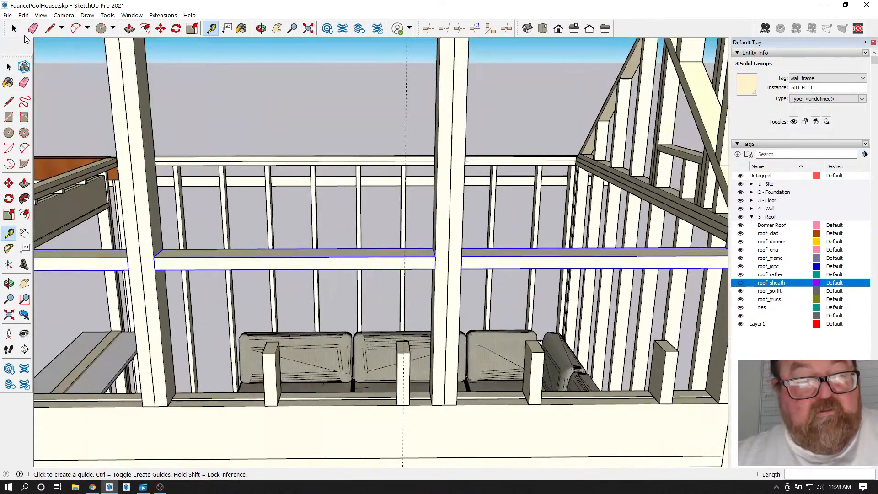
{"action": "left_click", "coordinate": [14, 29]}
{"action": "double_click", "coordinate": [270, 356]}
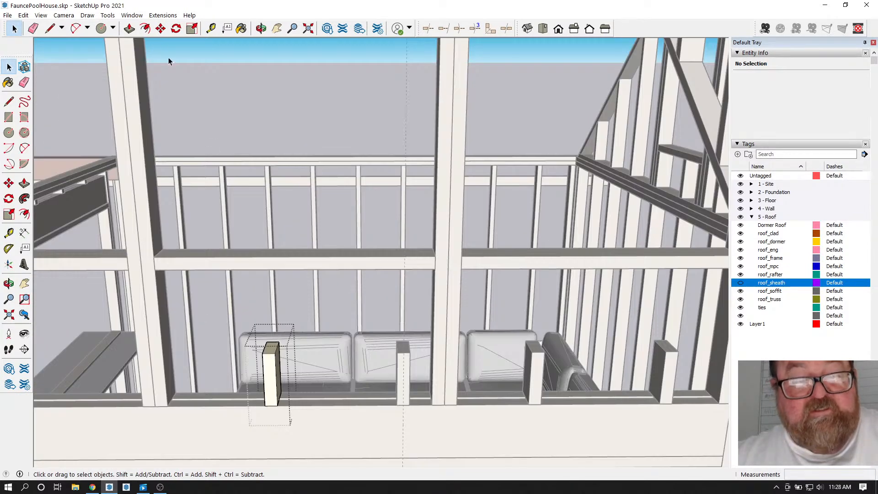
{"action": "left_click", "coordinate": [129, 29]}
{"action": "left_click", "coordinate": [270, 347]}
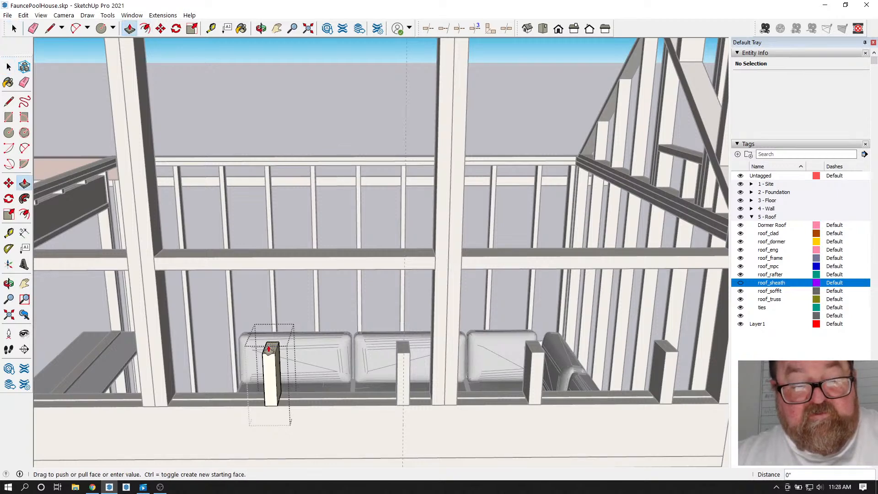
{"action": "left_click", "coordinate": [300, 272]}
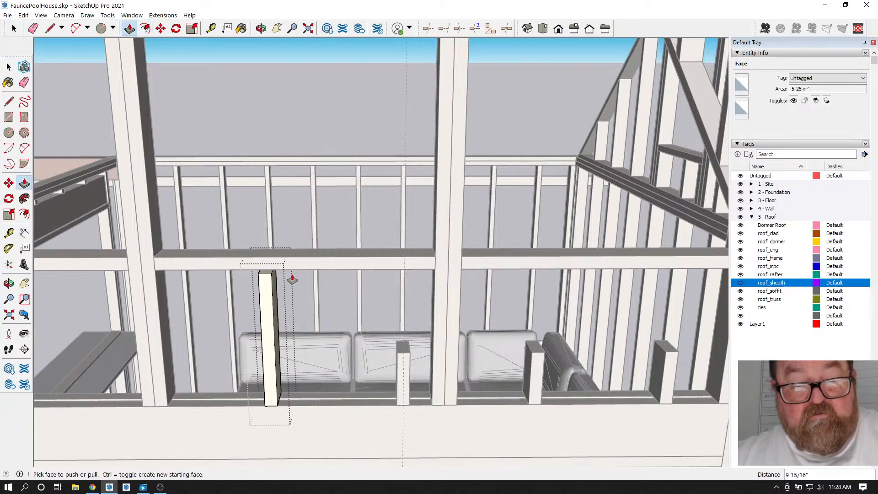
{"action": "left_click", "coordinate": [268, 276]}
{"action": "left_click", "coordinate": [276, 271]}
{"action": "key", "text": "space"}
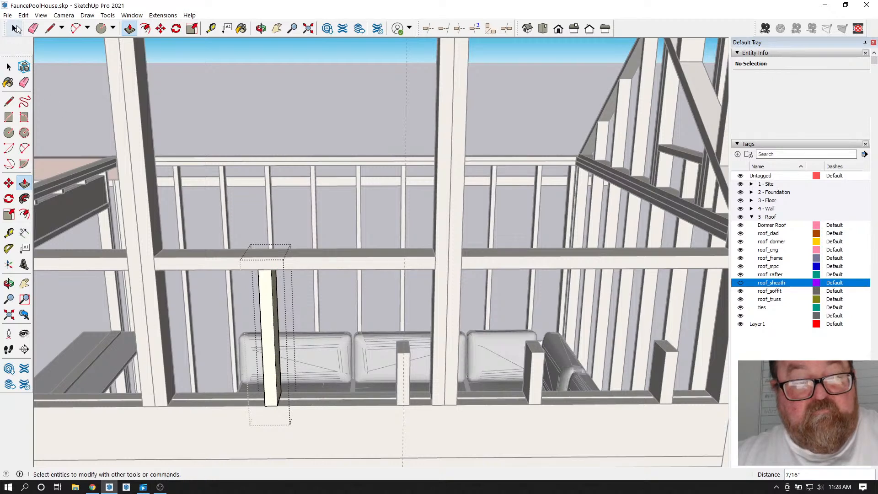
{"action": "key", "text": "Escape"}
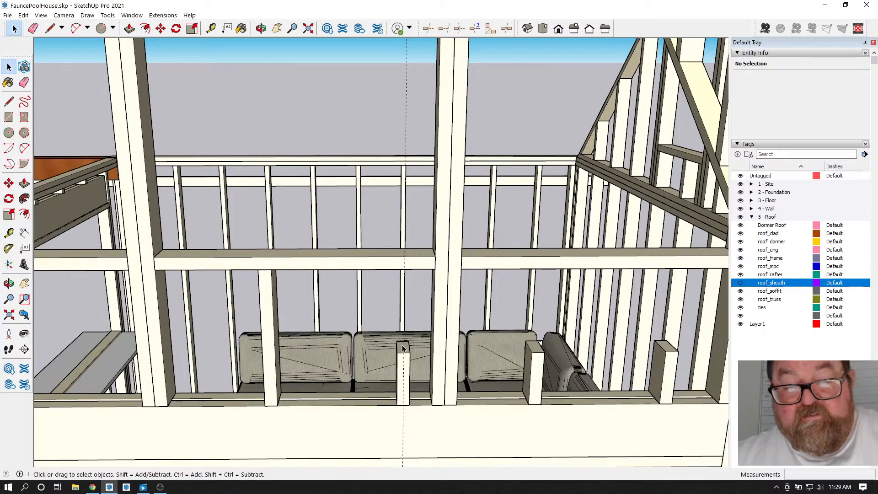
- Push/Pull the middle bay's right cripple stud, on the layout guide, up to the underside of the sill plate
{"action": "left_click", "coordinate": [406, 350]}
{"action": "double_click", "coordinate": [406, 350]}
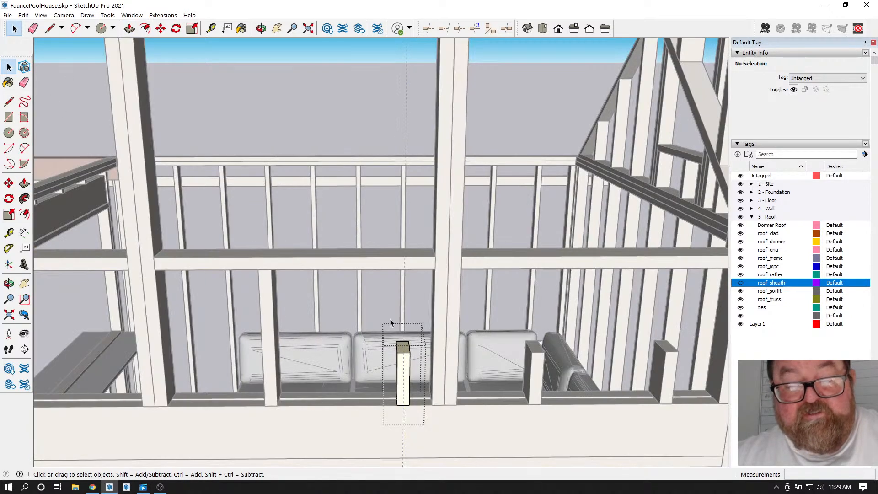
{"action": "key", "text": "p"}
{"action": "left_click", "coordinate": [404, 346]}
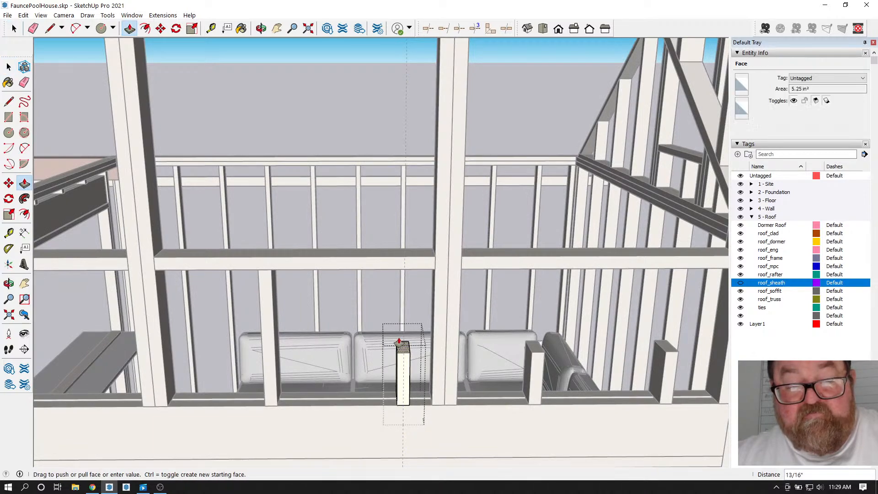
{"action": "left_click", "coordinate": [391, 272]}
{"action": "key", "text": "space"}
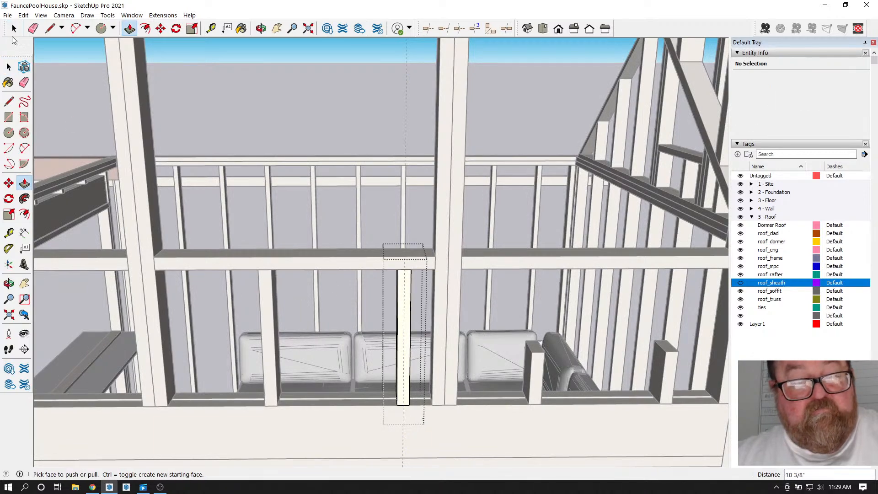
- Extend the first short cripple stud in the dormer's right bay up to the underside of its sill plate
{"action": "double_click", "coordinate": [534, 349]}
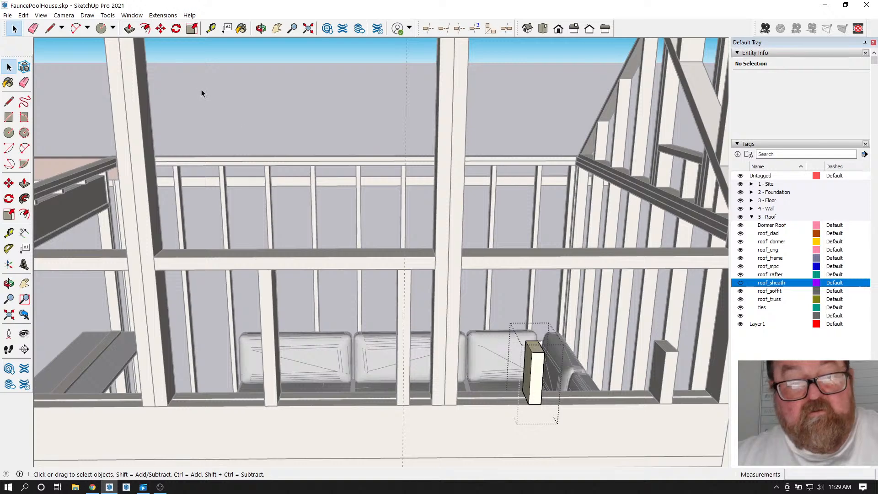
{"action": "left_click", "coordinate": [129, 29]}
{"action": "left_click_drag", "start_coordinate": [531, 345], "coordinate": [544, 272]}
{"action": "middle_click_drag", "start_coordinate": [543, 273], "coordinate": [613, 372]}
- Extend the remaining short cripple stud in the dormer's right bay up to the underside of the sill plate with Push/Pull
{"action": "left_click", "coordinate": [9, 67]}
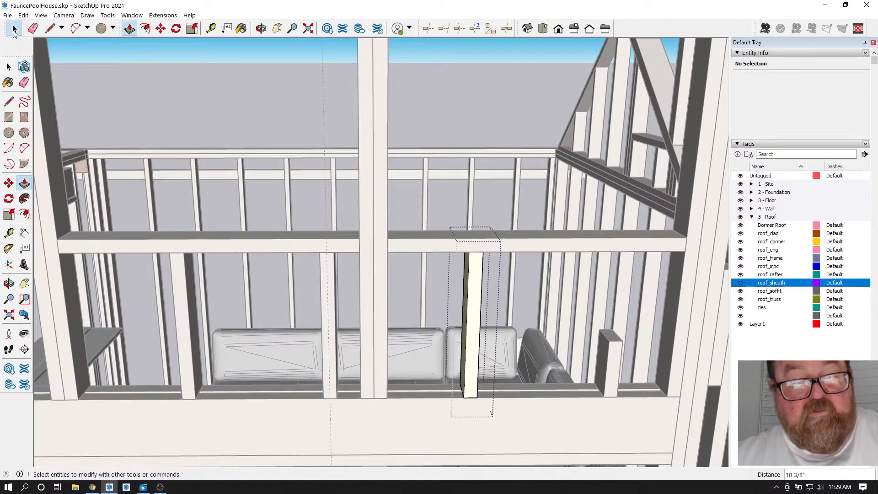
{"action": "scroll", "coordinate": [540, 334], "scroll_direction": "down", "scroll_amount": 2}
{"action": "scroll", "coordinate": [558, 331], "scroll_direction": "up", "scroll_amount": 3}
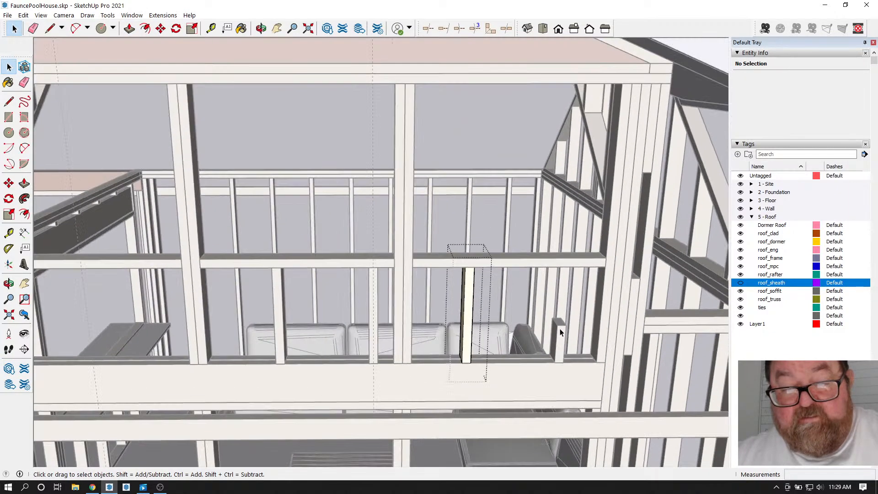
{"action": "key", "text": "p"}
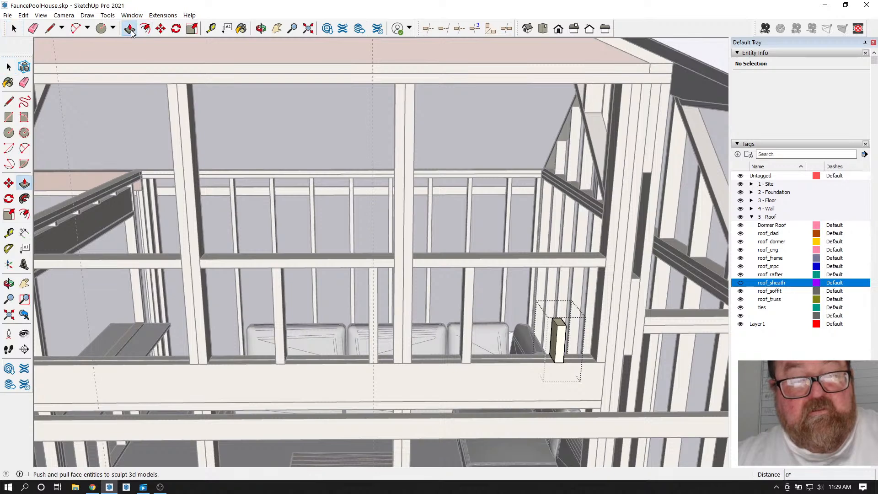
{"action": "scroll", "coordinate": [560, 324], "scroll_direction": "up", "scroll_amount": 3}
{"action": "left_click", "coordinate": [574, 321]}
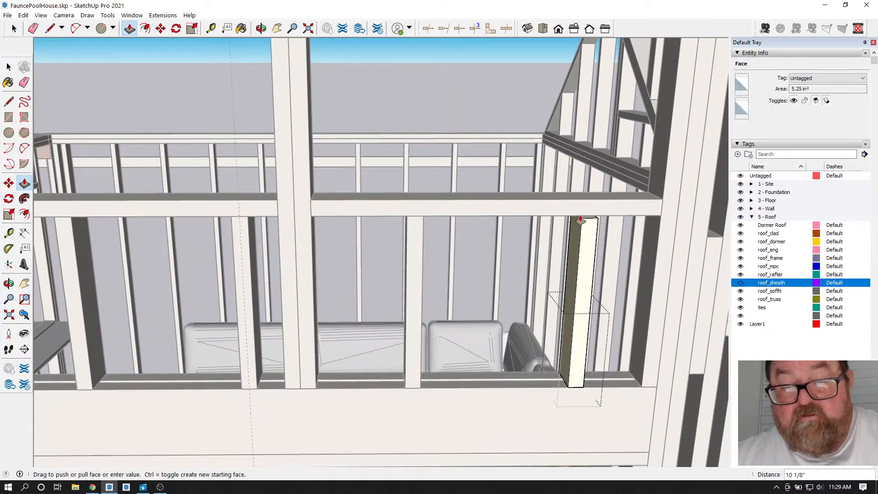
{"action": "left_click", "coordinate": [594, 218]}
{"action": "scroll", "coordinate": [439, 290], "scroll_direction": "down", "scroll_amount": 1}
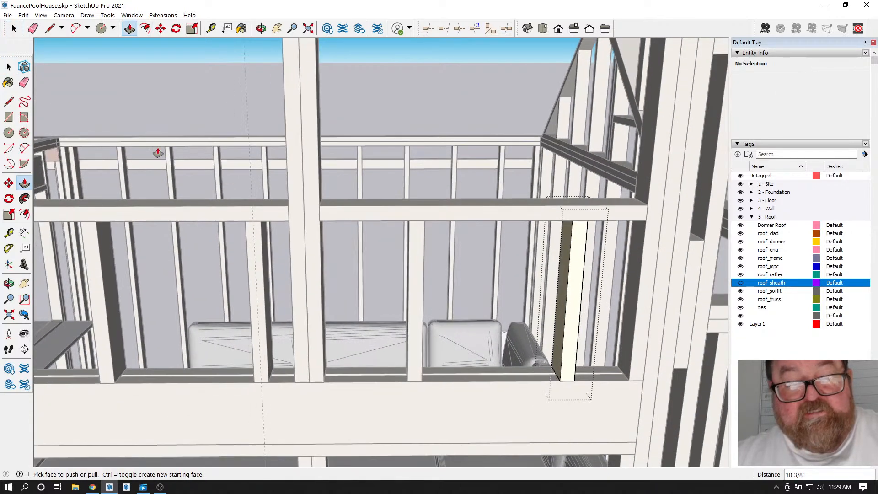
- Copy the extended right-bay cripple stud to both ends of that bay, tight against the corner framing and the intermediate post
{"action": "left_click", "coordinate": [14, 29]}
{"action": "left_click", "coordinate": [569, 265]}
{"action": "left_click", "coordinate": [161, 29]}
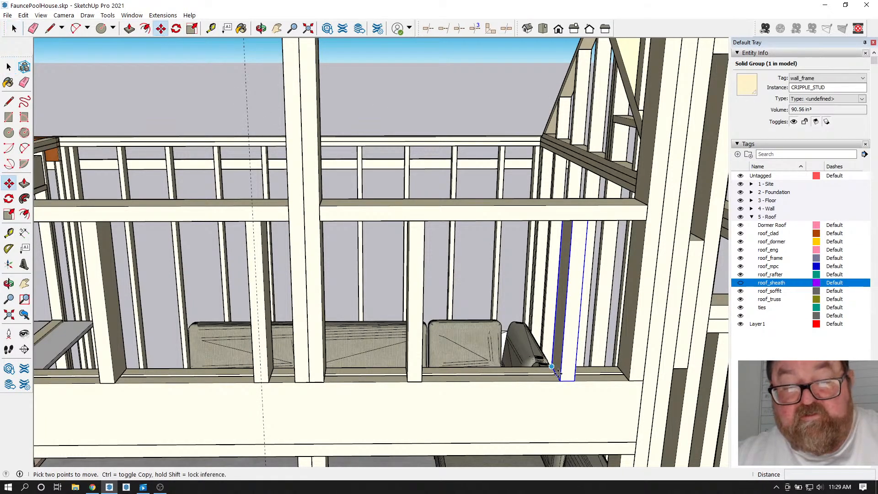
{"action": "left_click", "coordinate": [576, 382]}
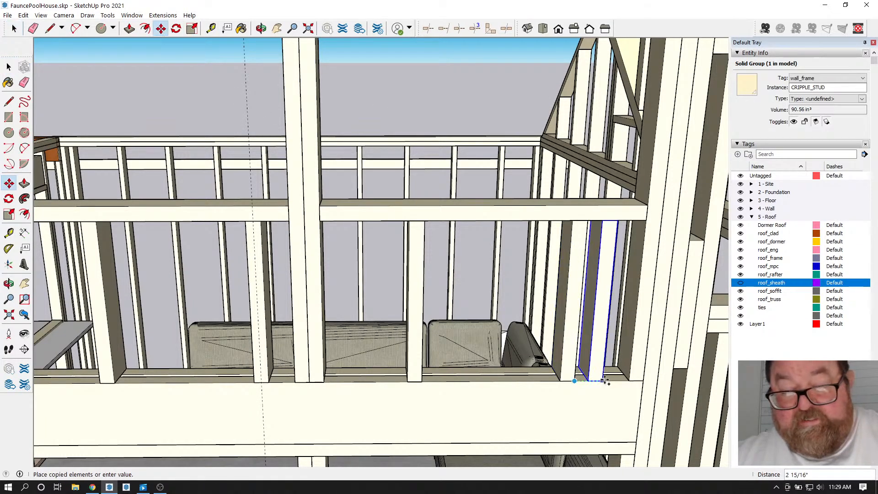
{"action": "left_click", "coordinate": [630, 378]}
{"action": "key", "text": "ctrl"}
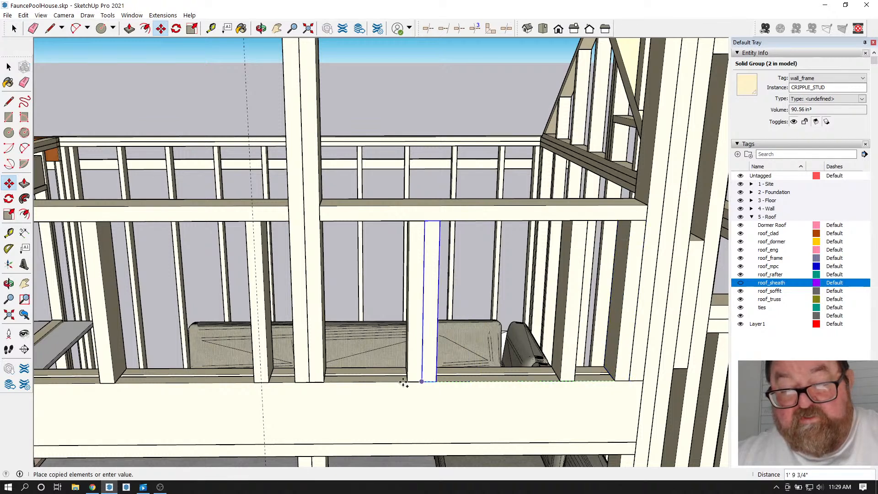
{"action": "left_click", "coordinate": [311, 382]}
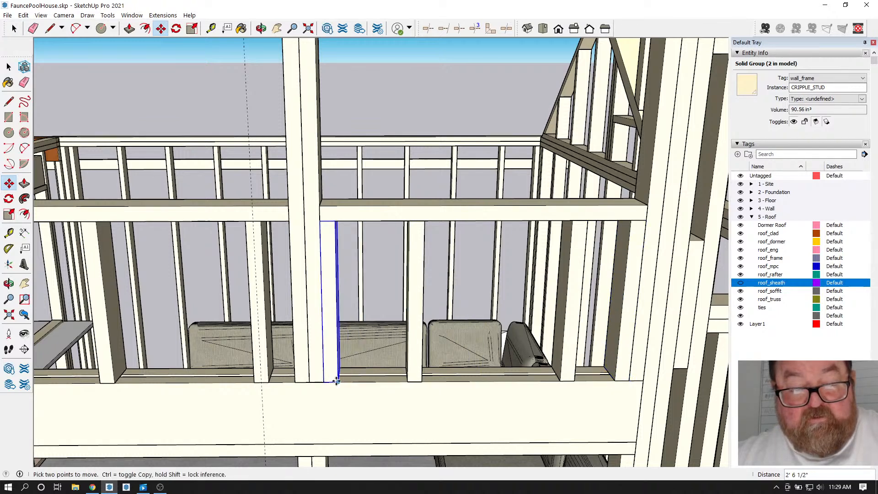
- Copy the cripple stud to the left end of the middle bay and across the post to the left bay's right end
{"action": "middle_click_drag", "start_coordinate": [310, 382], "coordinate": [261, 394]}
{"action": "scroll", "coordinate": [382, 398], "scroll_direction": "up", "scroll_amount": 2}
{"action": "left_click", "coordinate": [533, 371]}
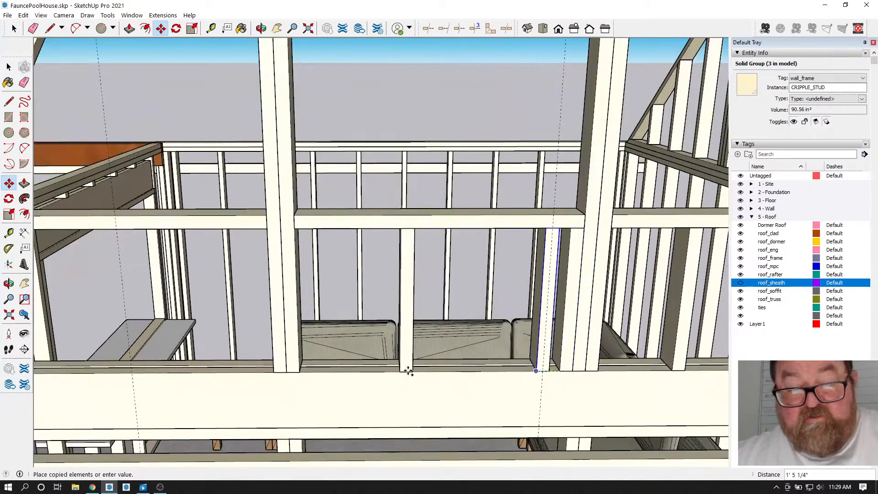
{"action": "left_click", "coordinate": [310, 372]}
{"action": "key", "text": "ctrl"}
{"action": "left_click", "coordinate": [310, 371]}
{"action": "left_click", "coordinate": [271, 368]}
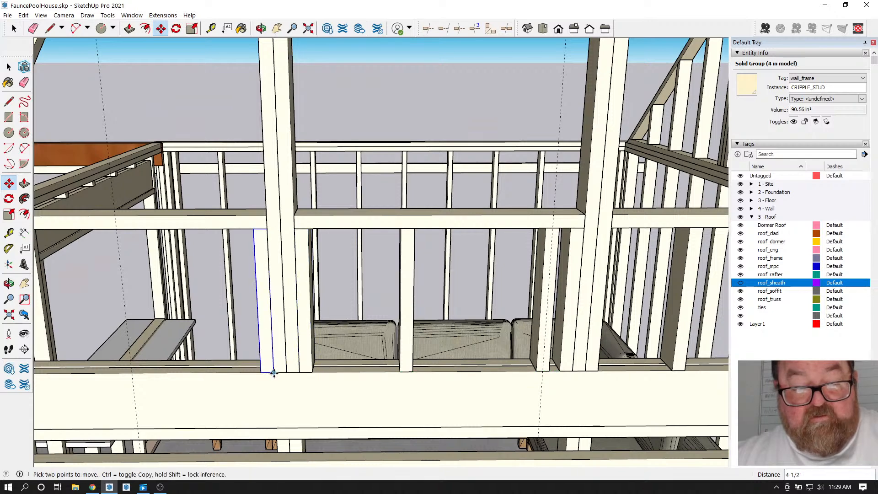
- Copy the cripple stud at the center of the middle bay 32" left onto the layout guide in the left bay
{"action": "scroll", "coordinate": [396, 393], "scroll_direction": "up", "scroll_amount": 2}
{"action": "scroll", "coordinate": [172, 398], "scroll_direction": "up", "scroll_amount": 3}
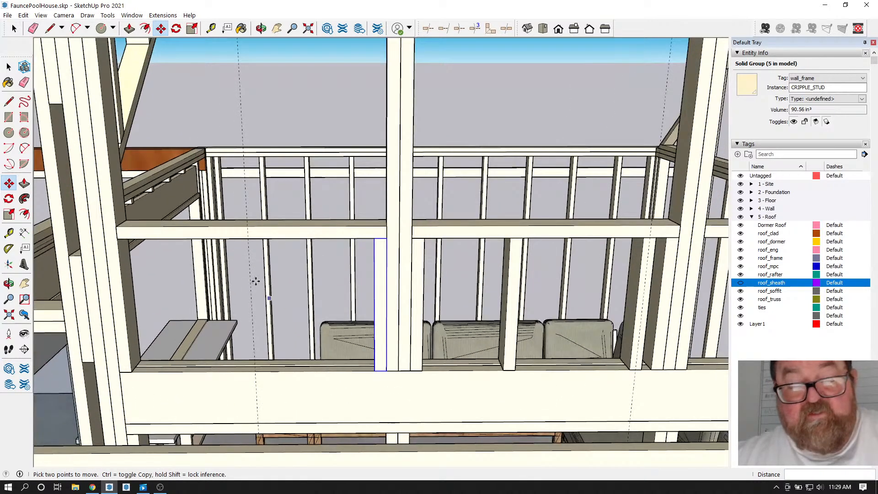
{"action": "left_click", "coordinate": [14, 28]}
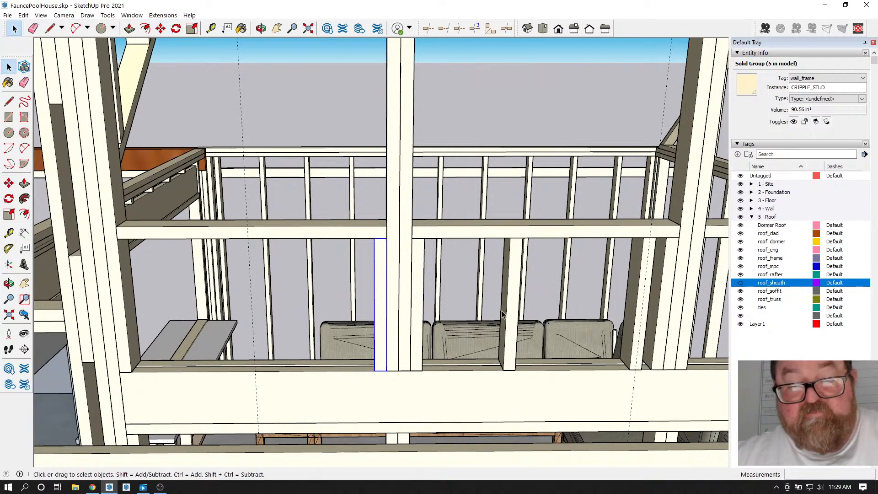
{"action": "left_click", "coordinate": [514, 287]}
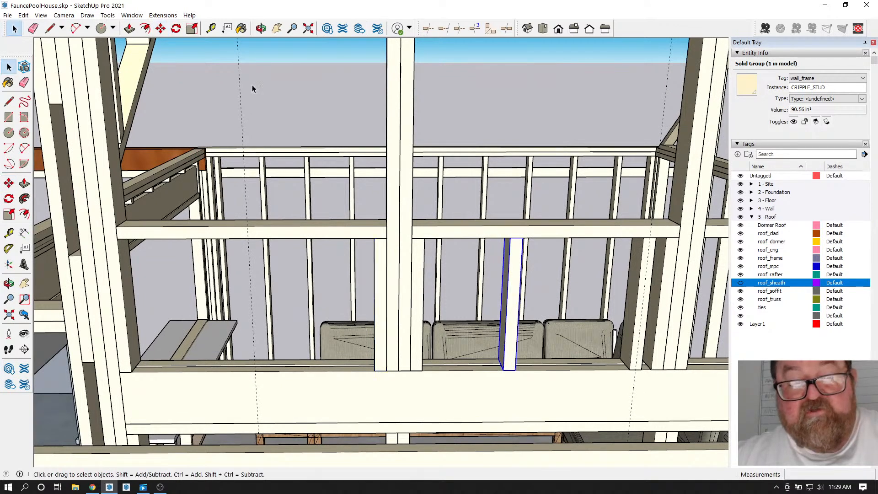
{"action": "left_click", "coordinate": [161, 29]}
{"action": "left_click", "coordinate": [516, 370]}
{"action": "key", "text": "ctrl"}
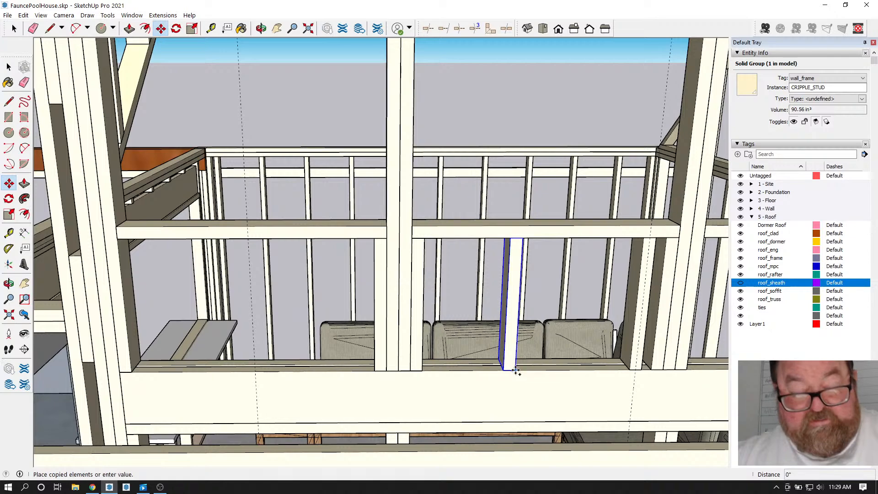
{"action": "type", "text": "32"}
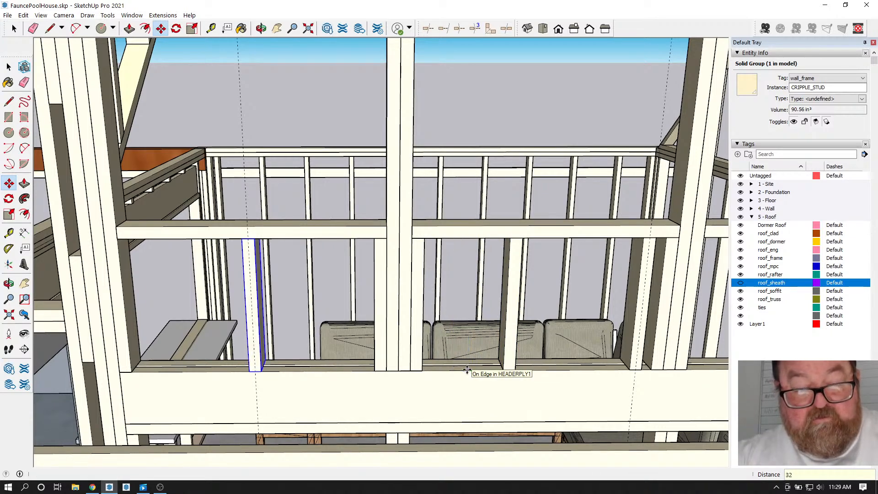
{"action": "key", "text": "Return"}
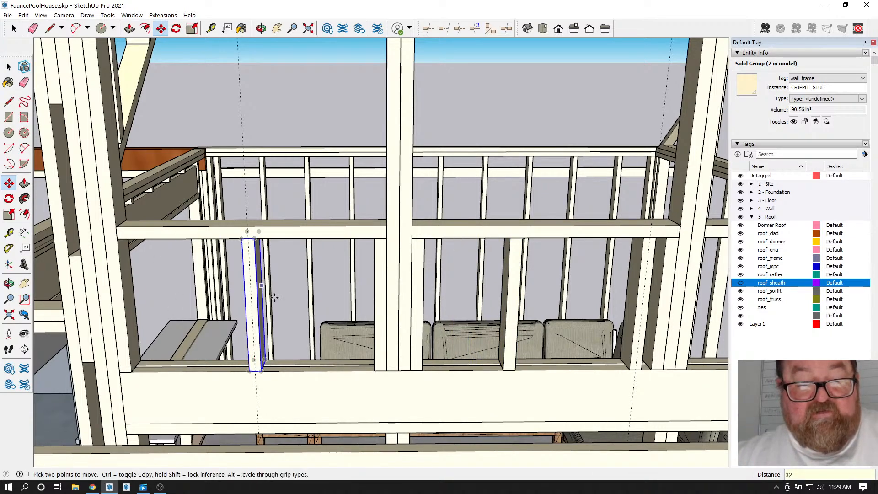
- Copy the left bay's on-layout cripple stud to the bay's left end and move it flush against the corner framing
{"action": "scroll", "coordinate": [426, 389], "scroll_direction": "down", "scroll_amount": 1}
{"action": "scroll", "coordinate": [171, 360], "scroll_direction": "up", "scroll_amount": 2}
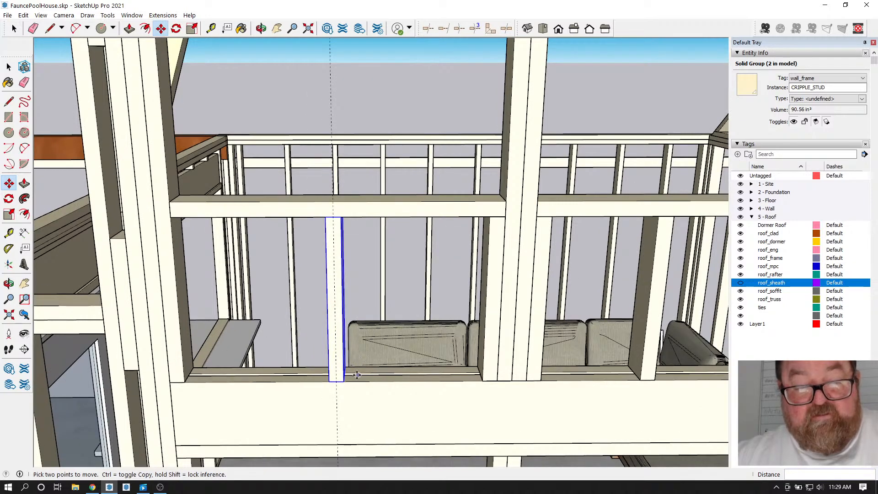
{"action": "left_click", "coordinate": [345, 383]}
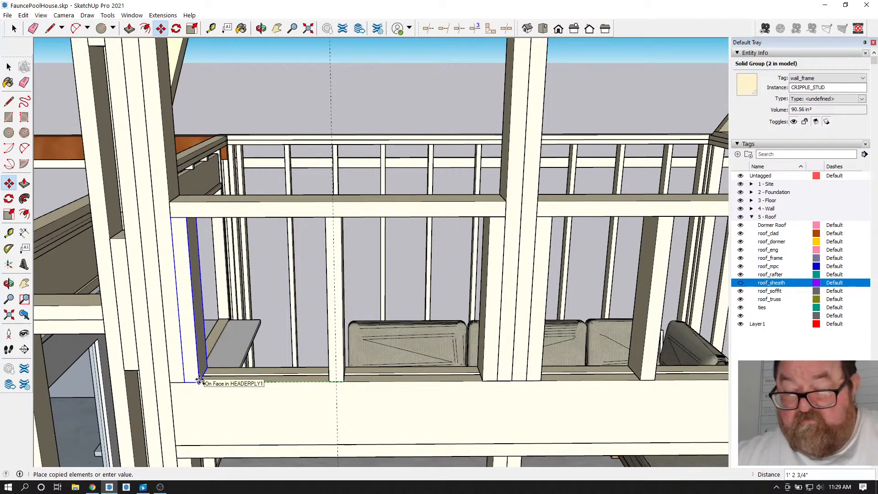
{"action": "left_click", "coordinate": [199, 381]}
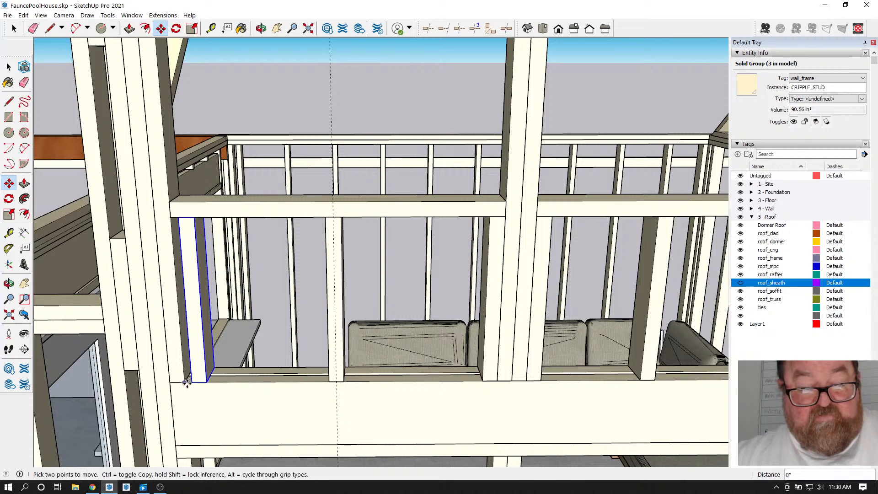
{"action": "left_click", "coordinate": [192, 383]}
{"action": "left_click", "coordinate": [185, 382]}
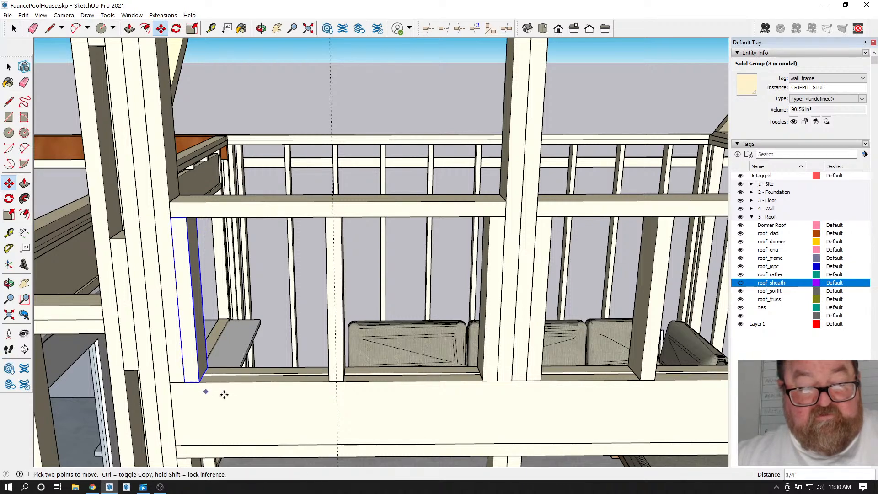
- Delete all guides from the model and clear the selection
{"action": "scroll", "coordinate": [264, 397], "scroll_direction": "down", "scroll_amount": 2}
{"action": "scroll", "coordinate": [274, 398], "scroll_direction": "down", "scroll_amount": 4}
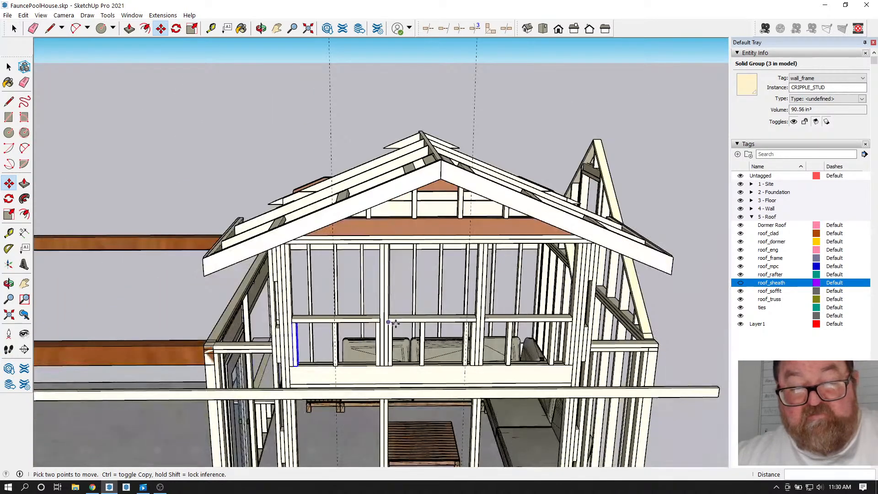
{"action": "left_click", "coordinate": [22, 15]}
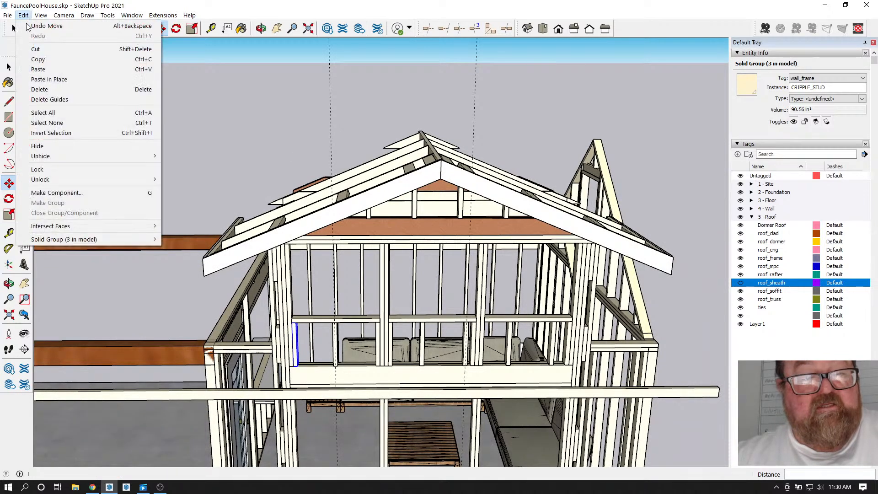
{"action": "left_click", "coordinate": [44, 97]}
{"action": "scroll", "coordinate": [276, 122], "scroll_direction": "down", "scroll_amount": 3}
{"action": "scroll", "coordinate": [364, 300], "scroll_direction": "up", "scroll_amount": 3}
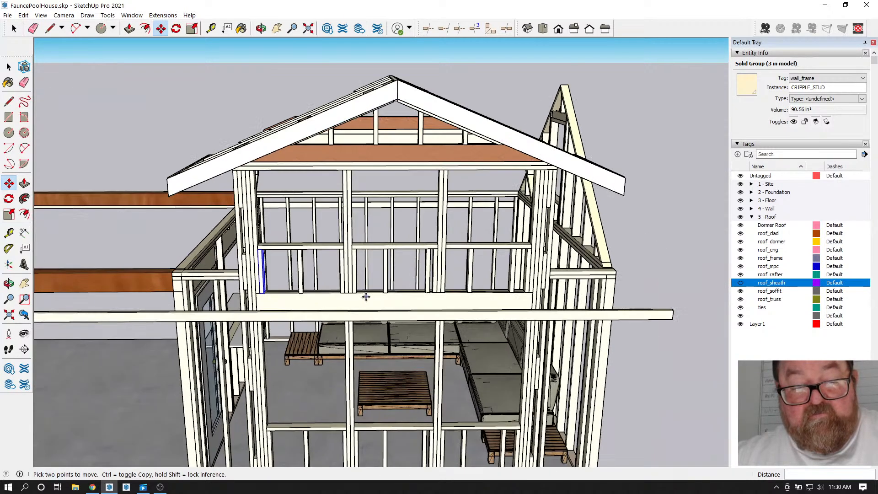
{"action": "left_click", "coordinate": [14, 28]}
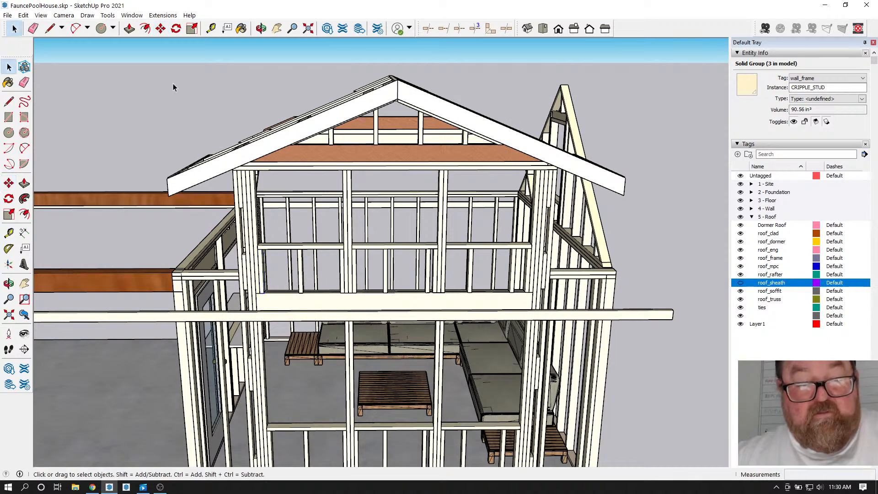
{"action": "left_click", "coordinate": [168, 75]}
- Inspect the dormer's front wall framing, checking the sill plates and cripple studs across all three bays
{"action": "scroll", "coordinate": [289, 285], "scroll_direction": "up", "scroll_amount": 3}
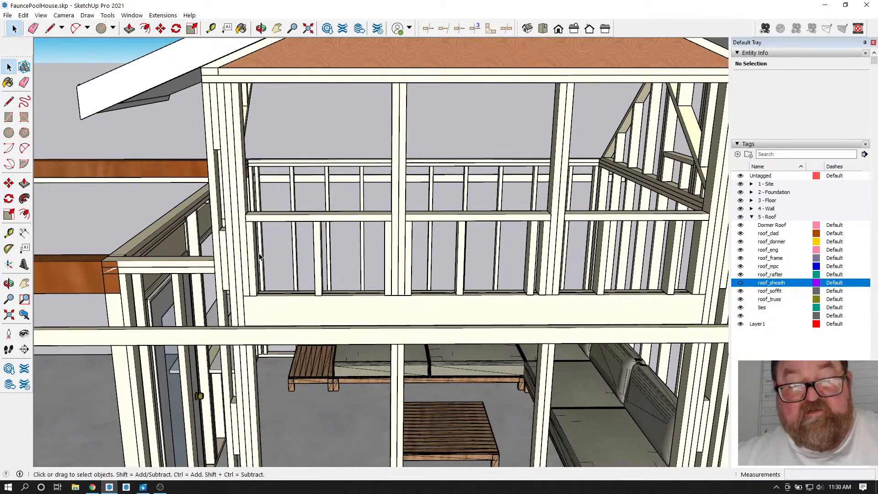
{"action": "scroll", "coordinate": [295, 244], "scroll_direction": "down", "scroll_amount": 2}
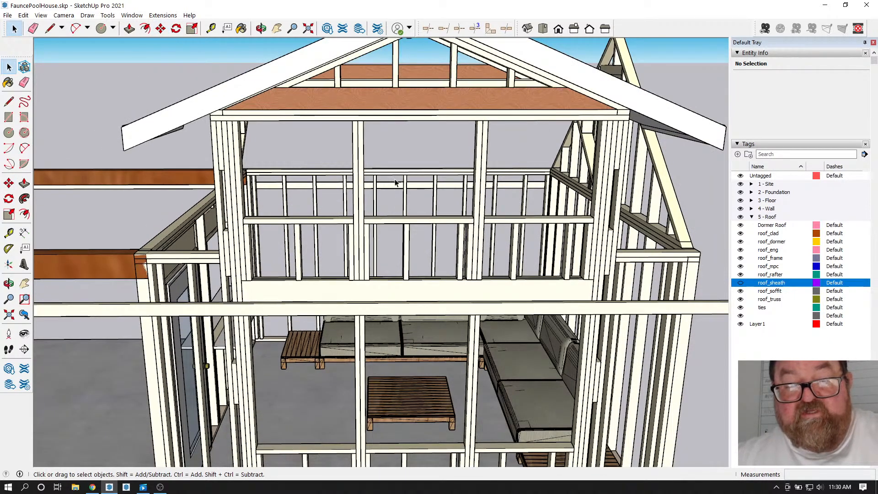
{"action": "scroll", "coordinate": [397, 192], "scroll_direction": "down", "scroll_amount": 1}
{"action": "scroll", "coordinate": [412, 192], "scroll_direction": "up", "scroll_amount": 2}
{"action": "scroll", "coordinate": [452, 193], "scroll_direction": "down", "scroll_amount": 3}
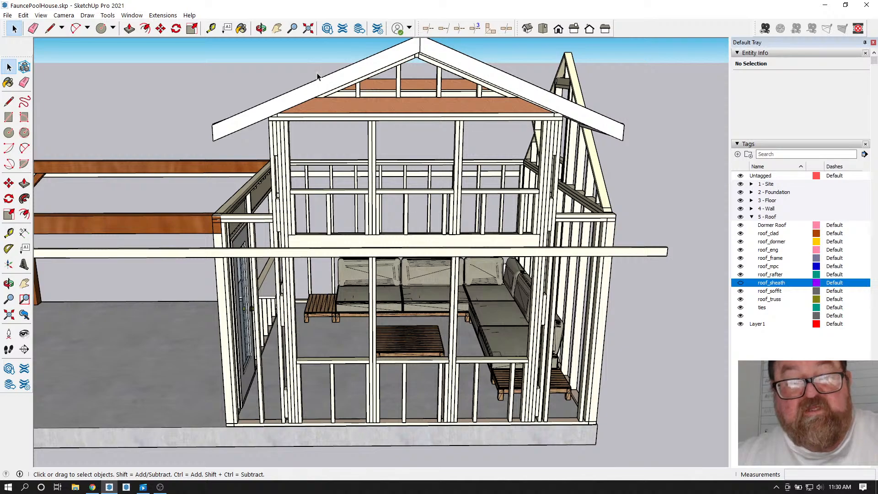
{"action": "left_click", "coordinate": [261, 28]}
{"action": "left_click_drag", "start_coordinate": [407, 240], "coordinate": [451, 223]}
{"action": "scroll", "coordinate": [421, 241], "scroll_direction": "up", "scroll_amount": 4}
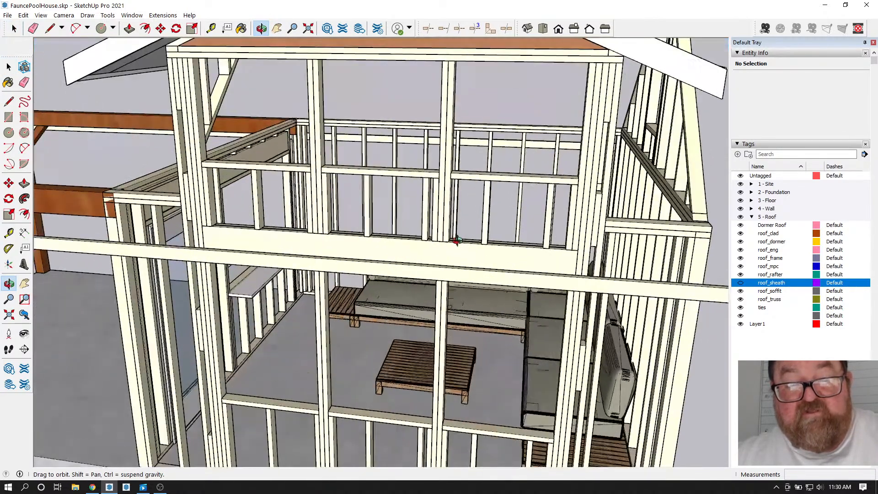
{"action": "scroll", "coordinate": [443, 193], "scroll_direction": "down", "scroll_amount": 3}
{"action": "scroll", "coordinate": [352, 212], "scroll_direction": "up", "scroll_amount": 4}
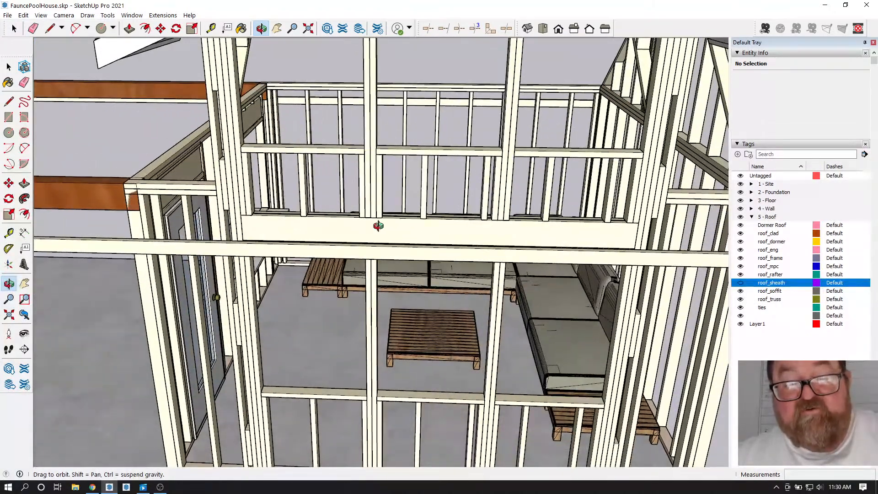
{"action": "scroll", "coordinate": [368, 223], "scroll_direction": "down", "scroll_amount": 3}
{"action": "left_click_drag", "start_coordinate": [509, 242], "coordinate": [424, 232]}
{"action": "middle_click_drag", "start_coordinate": [329, 218], "coordinate": [250, 202]}
{"action": "left_click_drag", "start_coordinate": [566, 263], "coordinate": [300, 226]}
- Examine the building's lower front wall, corner and gable-end framing from several sides
{"action": "scroll", "coordinate": [299, 227], "scroll_direction": "down", "scroll_amount": 4}
{"action": "left_click_drag", "start_coordinate": [502, 316], "coordinate": [361, 420]}
{"action": "scroll", "coordinate": [362, 420], "scroll_direction": "up", "scroll_amount": 3}
{"action": "scroll", "coordinate": [362, 420], "scroll_direction": "up", "scroll_amount": 2}
{"action": "left_click_drag", "start_coordinate": [274, 385], "coordinate": [420, 404]}
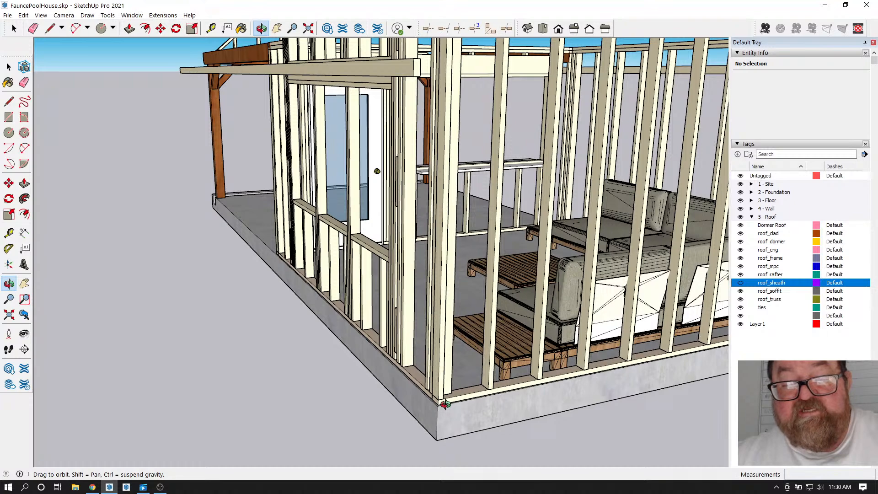
{"action": "left_click_drag", "start_coordinate": [506, 428], "coordinate": [339, 398]}
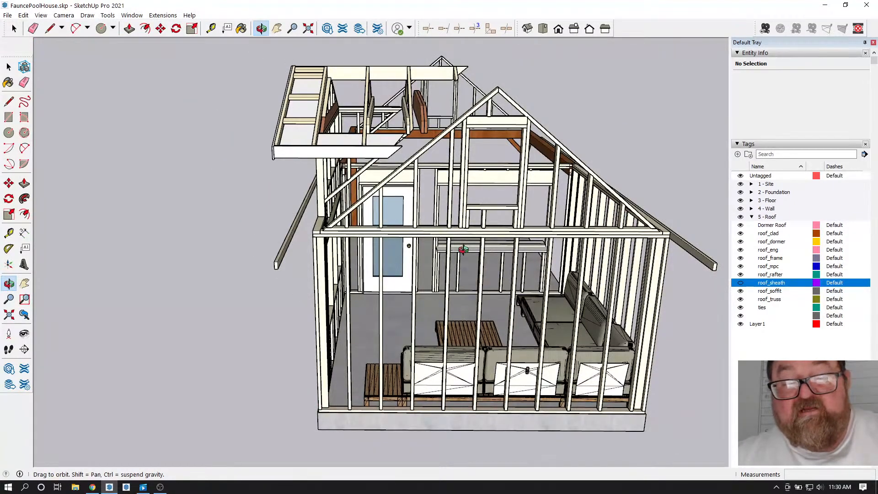
{"action": "left_click_drag", "start_coordinate": [394, 326], "coordinate": [513, 389]}
{"action": "scroll", "coordinate": [513, 389], "scroll_direction": "up", "scroll_amount": 6}
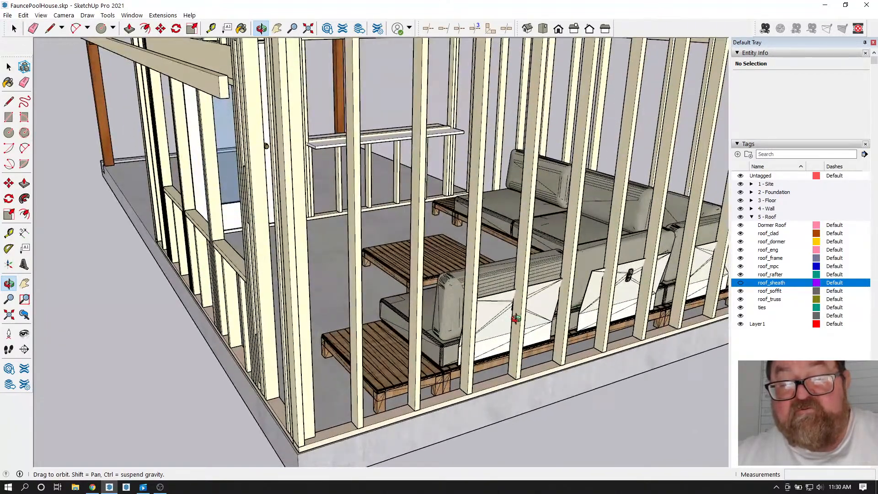
{"action": "scroll", "coordinate": [517, 318], "scroll_direction": "down", "scroll_amount": 8}
{"action": "left_click_drag", "start_coordinate": [407, 354], "coordinate": [581, 359]}
{"action": "left_click_drag", "start_coordinate": [460, 334], "coordinate": [220, 335]}
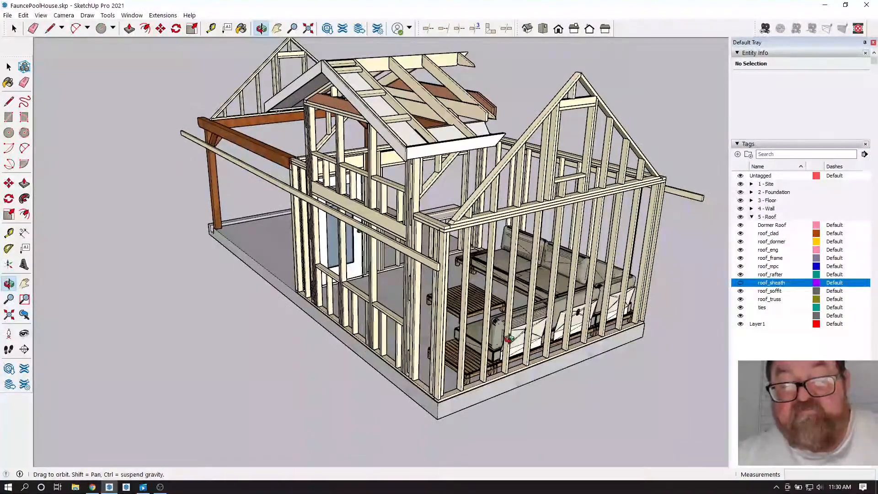
{"action": "left_click_drag", "start_coordinate": [493, 361], "coordinate": [598, 359]}
{"action": "scroll", "coordinate": [386, 350], "scroll_direction": "up", "scroll_amount": 7}
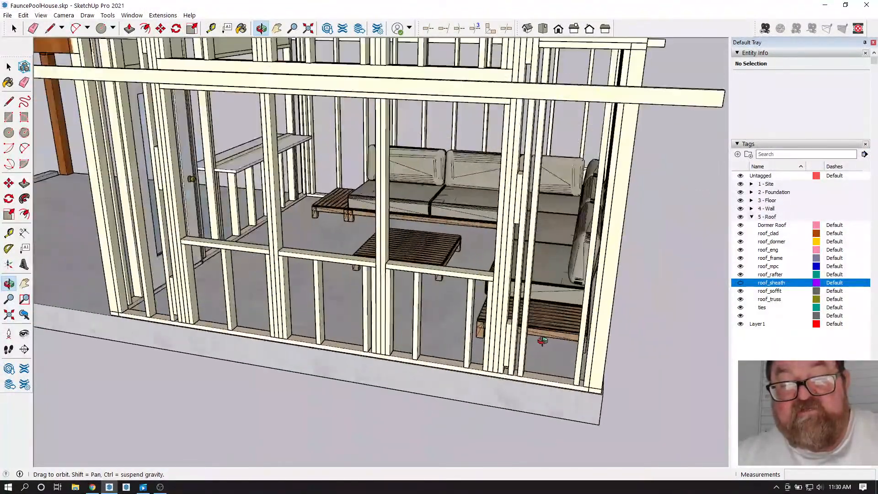
- Examine the front wall framing from the corner and the front, covering the lower openings and the dormer wall above
{"action": "scroll", "coordinate": [591, 309], "scroll_direction": "down", "scroll_amount": 4}
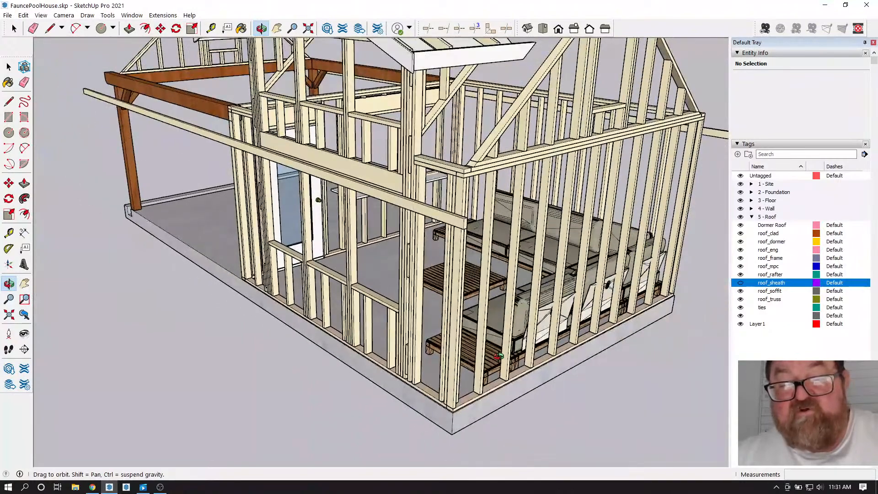
{"action": "left_click_drag", "start_coordinate": [543, 333], "coordinate": [422, 347]}
{"action": "left_click_drag", "start_coordinate": [293, 320], "coordinate": [417, 331]}
{"action": "scroll", "coordinate": [417, 331], "scroll_direction": "down", "scroll_amount": 3}
{"action": "scroll", "coordinate": [417, 331], "scroll_direction": "up", "scroll_amount": 4}
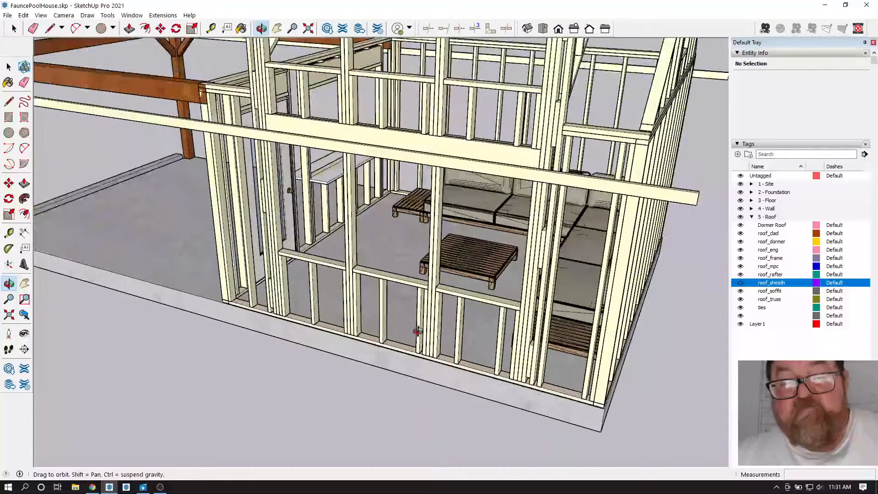
{"action": "left_click_drag", "start_coordinate": [636, 347], "coordinate": [393, 327]}
{"action": "left_click_drag", "start_coordinate": [478, 340], "coordinate": [553, 360]}
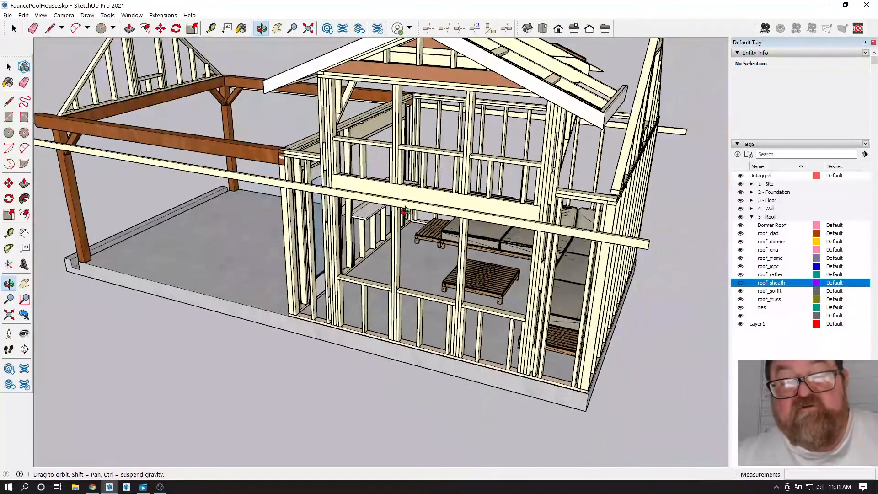
{"action": "scroll", "coordinate": [411, 211], "scroll_direction": "down", "scroll_amount": 3}
{"action": "left_click_drag", "start_coordinate": [372, 219], "coordinate": [506, 176]}
{"action": "scroll", "coordinate": [413, 149], "scroll_direction": "up", "scroll_amount": 5}
{"action": "left_click_drag", "start_coordinate": [486, 213], "coordinate": [422, 218]}
- Make the roof_sheath tag visible to show the roof sheathing around the front dormer
{"action": "left_click", "coordinate": [741, 283]}
{"action": "scroll", "coordinate": [559, 245], "scroll_direction": "down", "scroll_amount": 3}
{"action": "left_click_drag", "start_coordinate": [559, 245], "coordinate": [474, 265]}
{"action": "scroll", "coordinate": [479, 202], "scroll_direction": "up", "scroll_amount": 10}
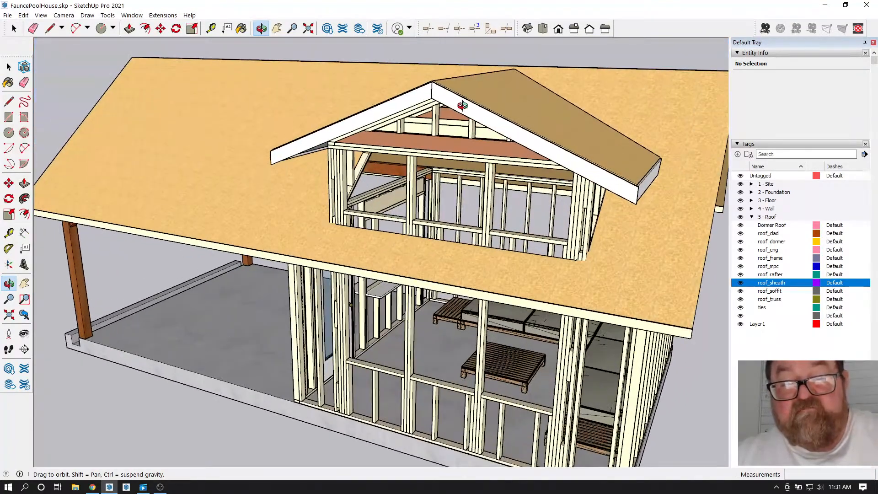
{"action": "scroll", "coordinate": [406, 139], "scroll_direction": "up", "scroll_amount": 5}
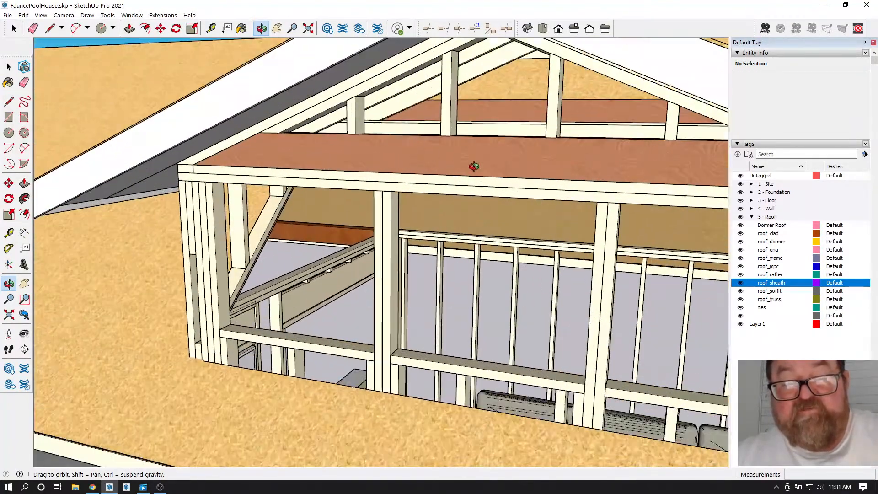
{"action": "scroll", "coordinate": [356, 162], "scroll_direction": "down", "scroll_amount": 10}
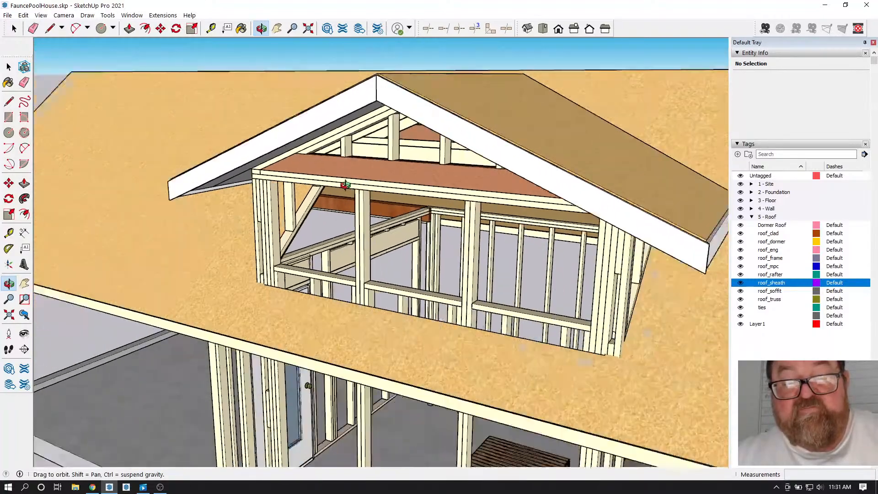
- Inspect the dormer's front wall where its sill plates, cripple studs and posts meet the roof sheathing
{"action": "left_click_drag", "start_coordinate": [389, 183], "coordinate": [611, 165]}
{"action": "scroll", "coordinate": [610, 165], "scroll_direction": "up", "scroll_amount": 5}
{"action": "scroll", "coordinate": [368, 179], "scroll_direction": "up", "scroll_amount": 5}
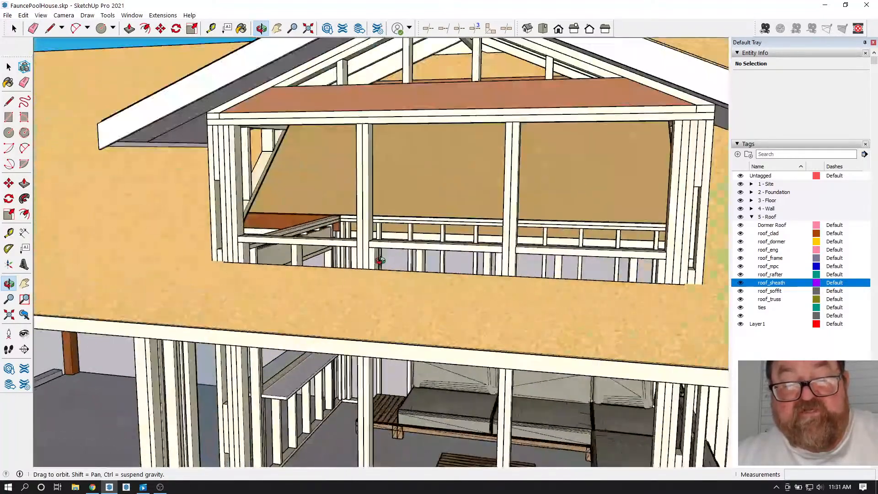
{"action": "left_click_drag", "start_coordinate": [341, 60], "coordinate": [358, 70]}
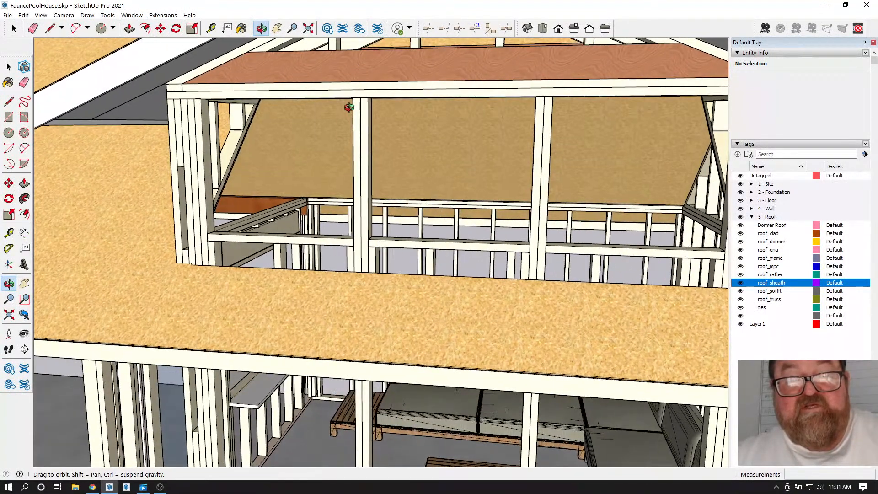
{"action": "scroll", "coordinate": [351, 94], "scroll_direction": "down", "scroll_amount": 3}
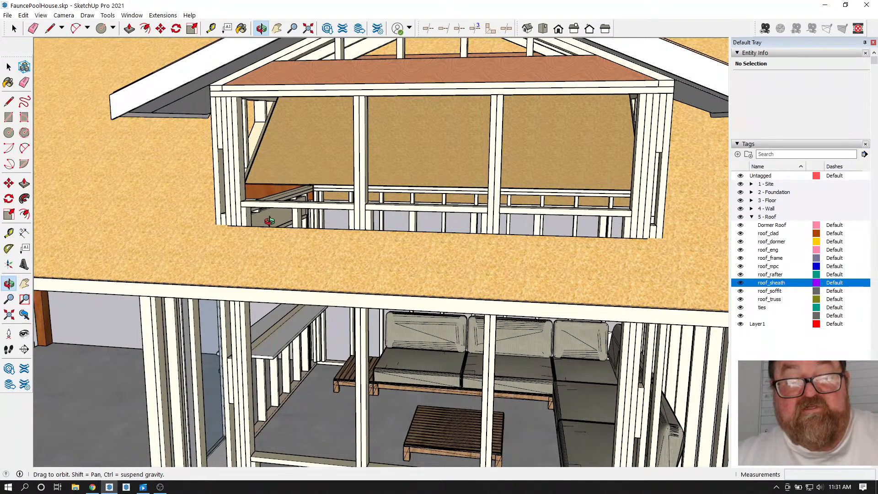
{"action": "left_click_drag", "start_coordinate": [362, 224], "coordinate": [327, 232]}
{"action": "scroll", "coordinate": [338, 234], "scroll_direction": "up", "scroll_amount": 5}
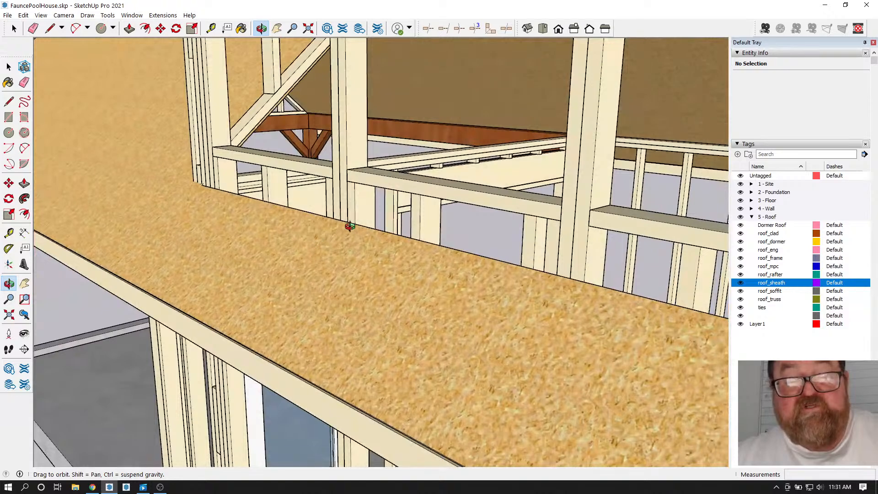
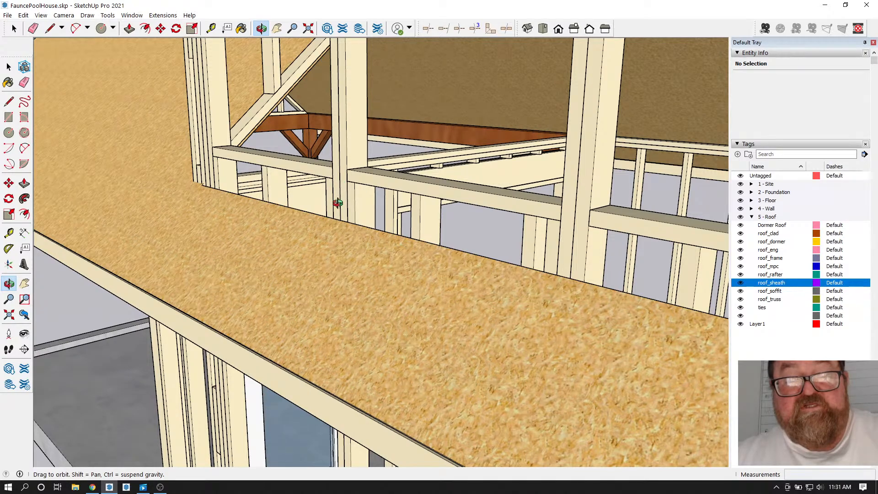
- Inspect the dormer's corner posts and side wall framing along the sloping roof sheathing from both sides
{"action": "left_click_drag", "start_coordinate": [303, 255], "coordinate": [263, 272]}
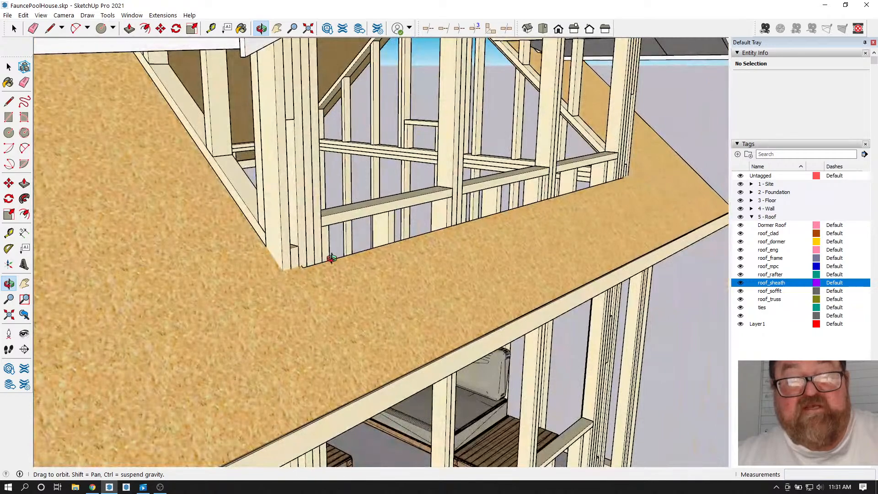
{"action": "left_click_drag", "start_coordinate": [239, 205], "coordinate": [324, 271]}
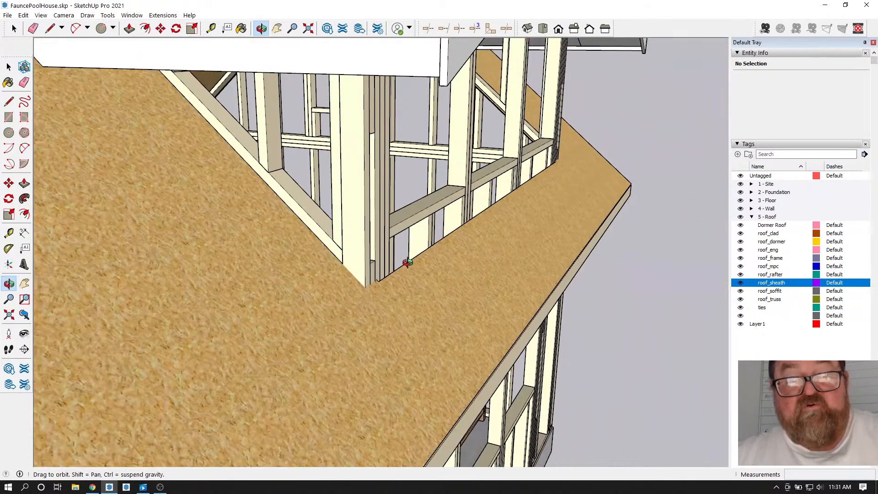
{"action": "left_click_drag", "start_coordinate": [401, 278], "coordinate": [348, 303]}
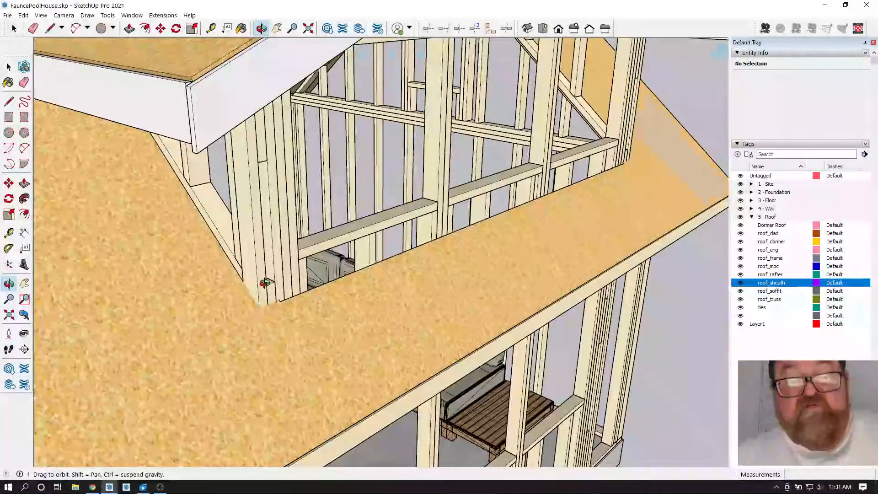
{"action": "left_click_drag", "start_coordinate": [256, 294], "coordinate": [280, 248]}
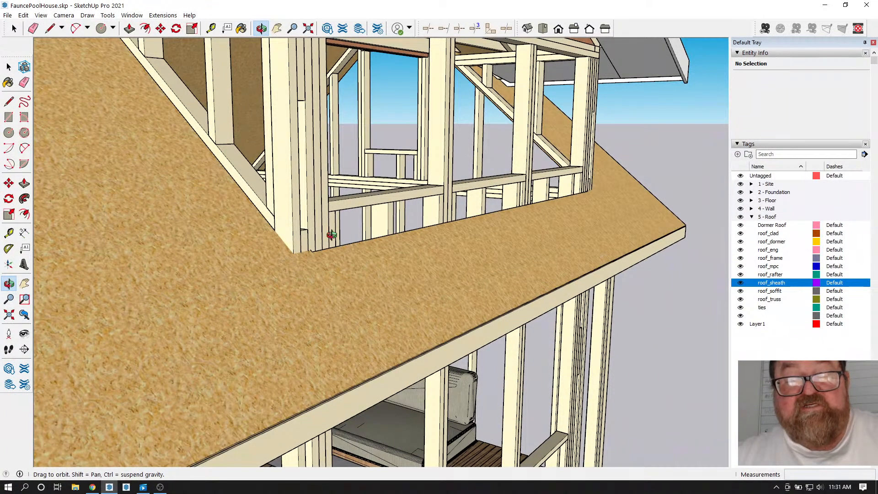
{"action": "left_click_drag", "start_coordinate": [300, 250], "coordinate": [313, 254]}
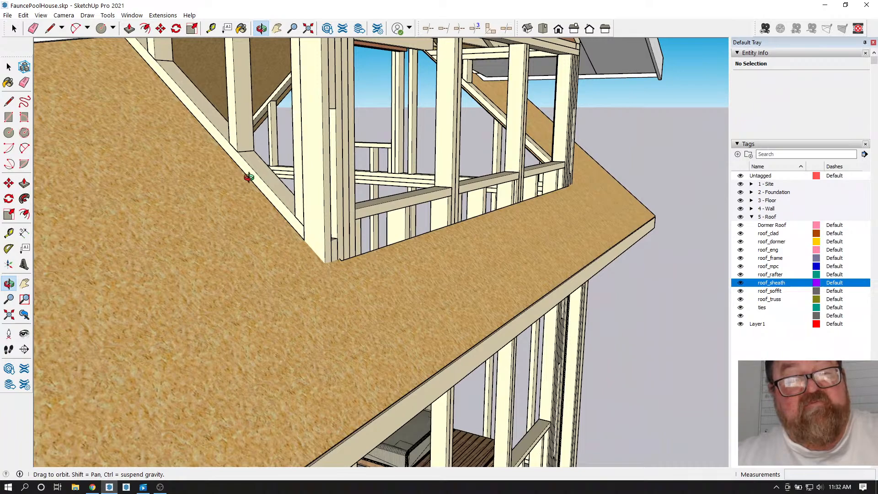
{"action": "left_click_drag", "start_coordinate": [441, 264], "coordinate": [242, 220]}
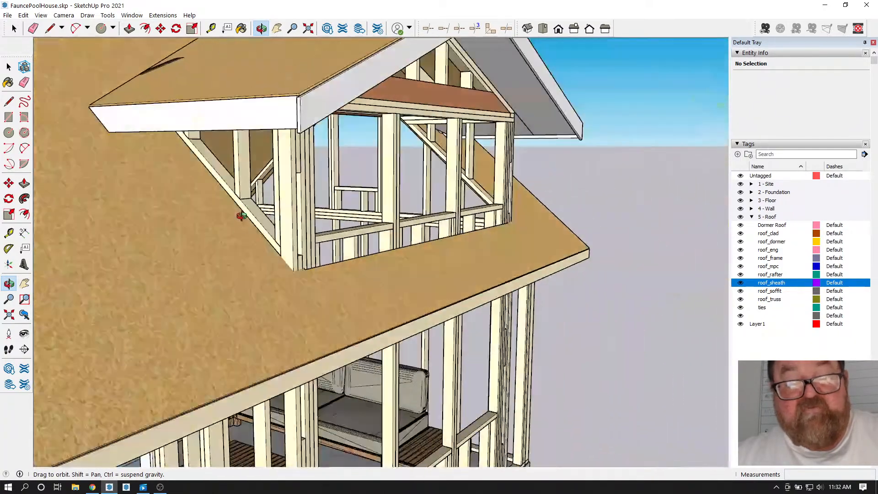
{"action": "scroll", "coordinate": [242, 218], "scroll_direction": "up", "scroll_amount": 3}
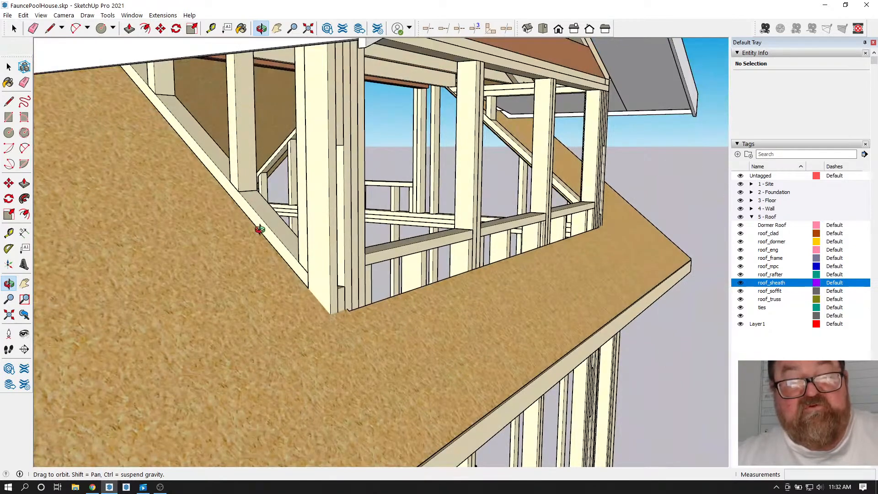
{"action": "left_click_drag", "start_coordinate": [316, 296], "coordinate": [345, 293]}
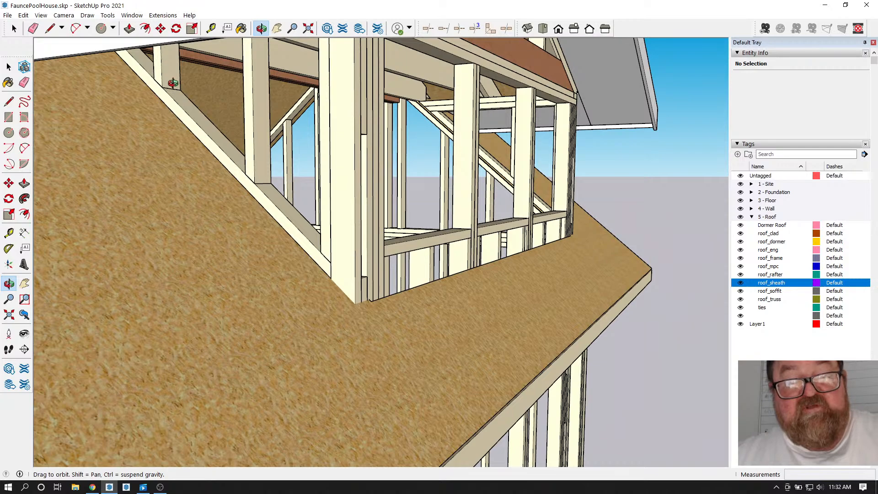
{"action": "left_click_drag", "start_coordinate": [357, 276], "coordinate": [197, 160]}
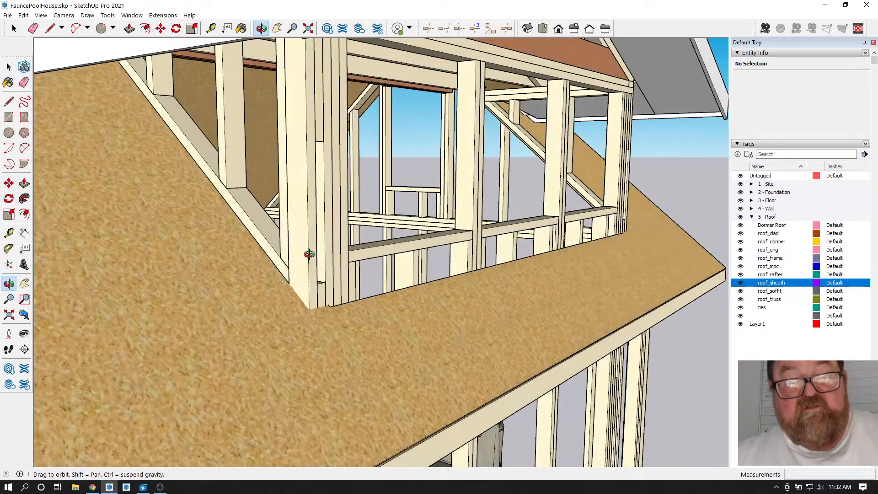
{"action": "left_click_drag", "start_coordinate": [301, 253], "coordinate": [298, 179]}
{"action": "left_click_drag", "start_coordinate": [377, 244], "coordinate": [482, 287]}
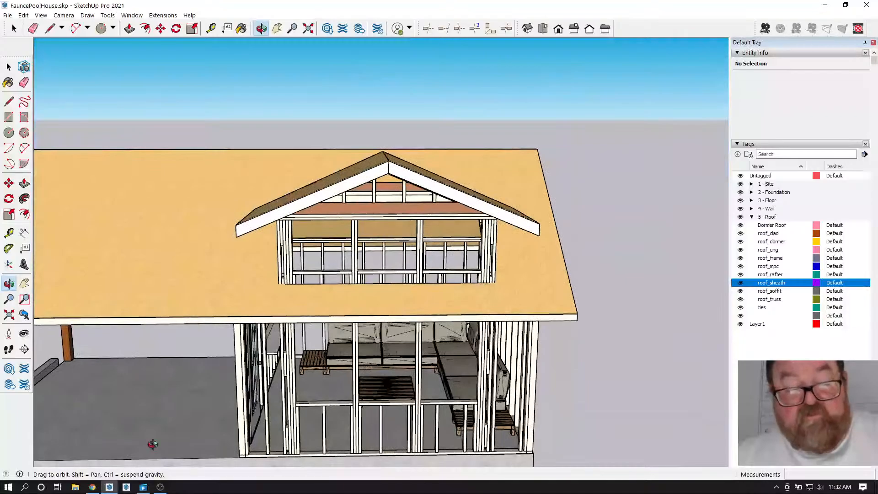
- Switch to Chrome to check the YouTube Studio livestream page and its live chat, and return to the SketchUp model
{"action": "left_click", "coordinate": [92, 487]}
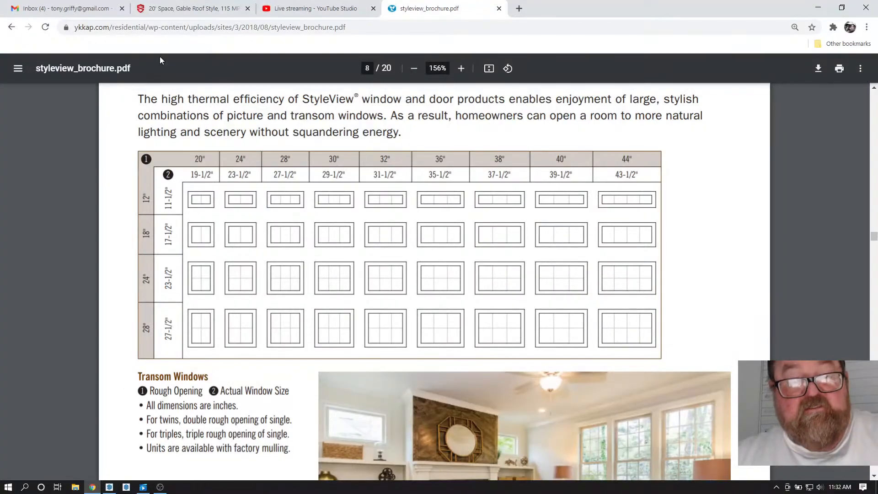
{"action": "left_click", "coordinate": [309, 8]}
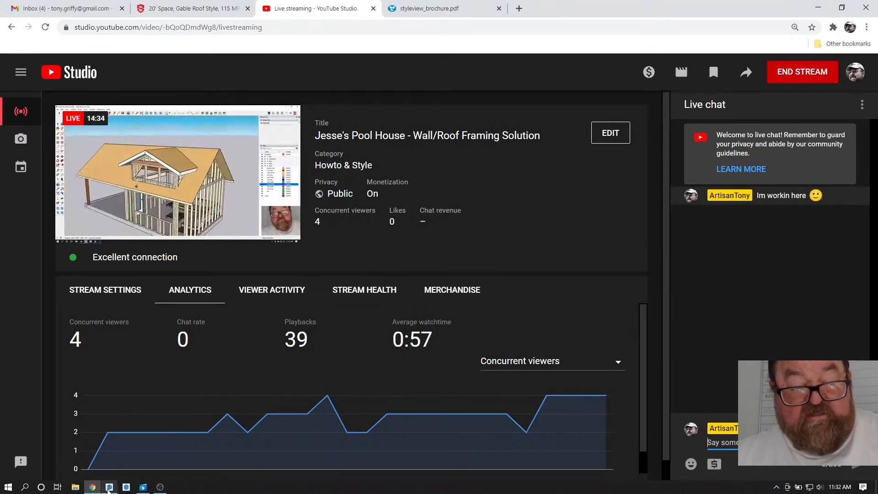
{"action": "left_click", "coordinate": [109, 487]}
- Hide the roof_sheath tag briefly to view the dormer's rafter framing, and show it again
{"action": "mouse_move", "coordinate": [314, 220]}
{"action": "left_mouse_down"}
{"action": "mouse_move", "coordinate": [435, 279]}
{"action": "mouse_move", "coordinate": [425, 172]}
{"action": "left_mouse_up"}
{"action": "scroll", "coordinate": [430, 206], "scroll_direction": "up", "scroll_amount": 3}
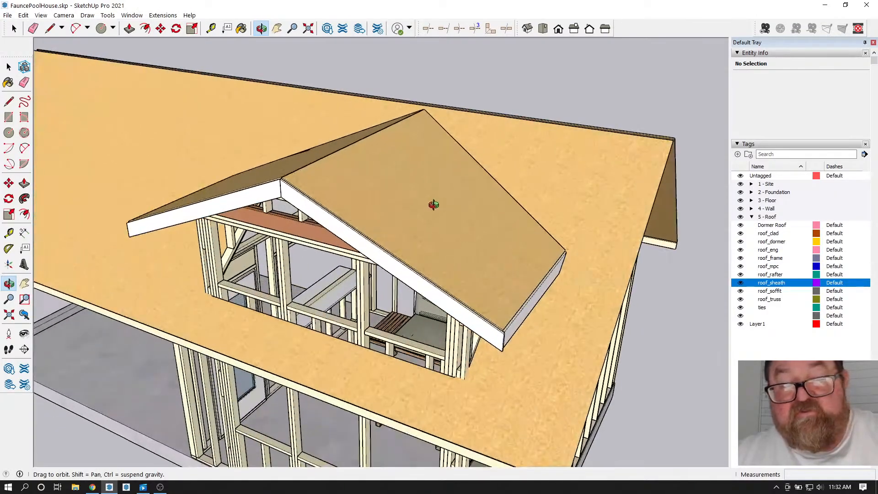
{"action": "left_click", "coordinate": [741, 283]}
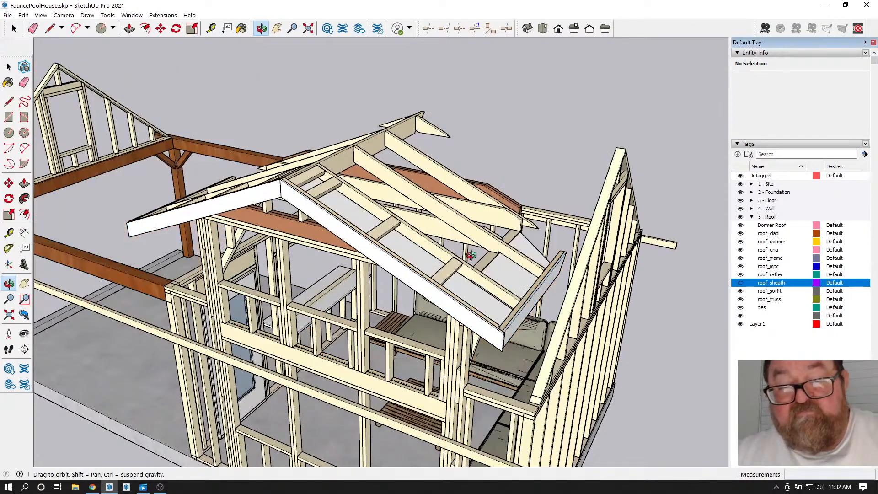
{"action": "left_click", "coordinate": [741, 284]}
- Examine the gable end and the dormer roof's tie-in to the main roof, from close up and from outside the whole building
{"action": "left_click_drag", "start_coordinate": [620, 279], "coordinate": [326, 174]}
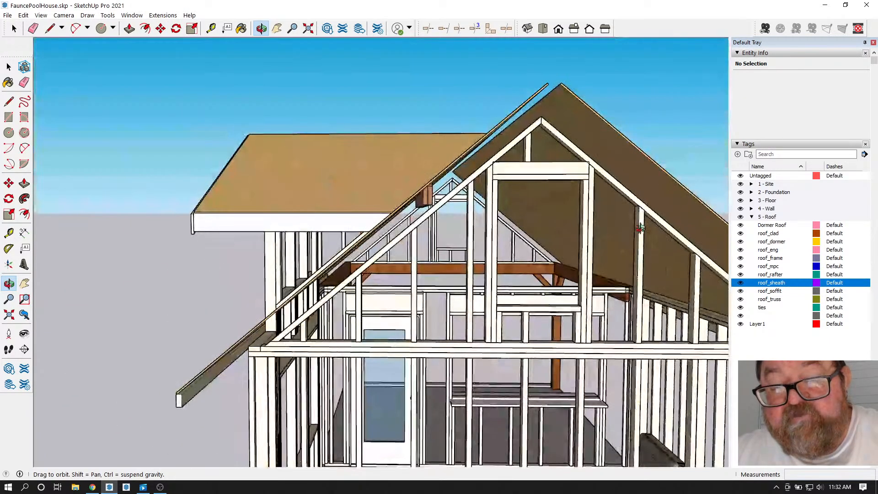
{"action": "left_click_drag", "start_coordinate": [624, 231], "coordinate": [575, 198]}
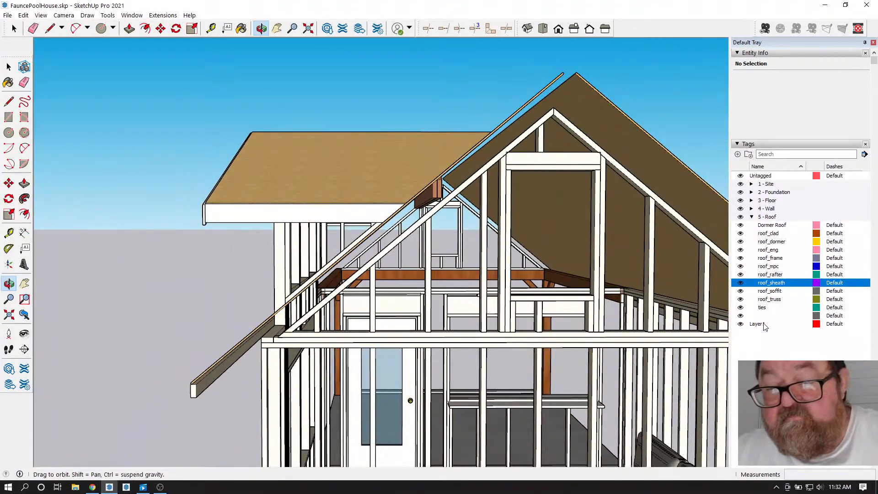
{"action": "left_click_drag", "start_coordinate": [398, 228], "coordinate": [695, 261]}
{"action": "scroll", "coordinate": [594, 256], "scroll_direction": "down", "scroll_amount": 3}
{"action": "left_click_drag", "start_coordinate": [298, 267], "coordinate": [316, 298]}
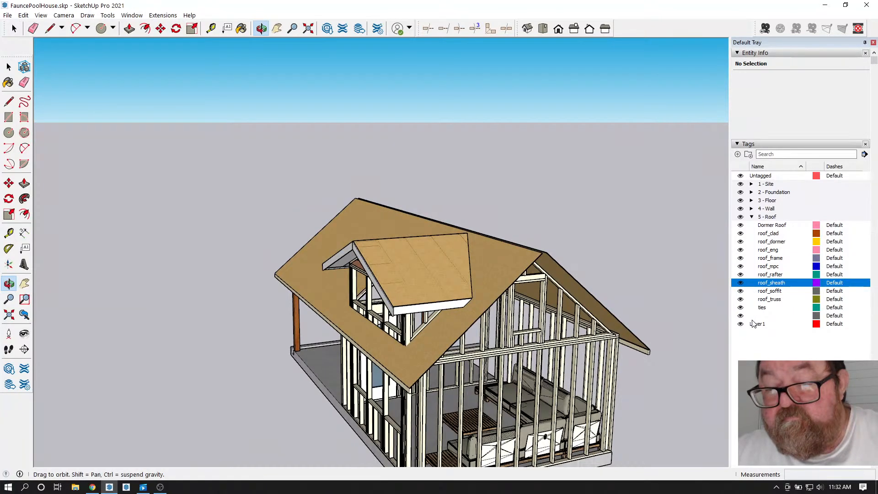
{"action": "left_click_drag", "start_coordinate": [394, 278], "coordinate": [546, 288]}
{"action": "left_click_drag", "start_coordinate": [303, 235], "coordinate": [408, 271]}
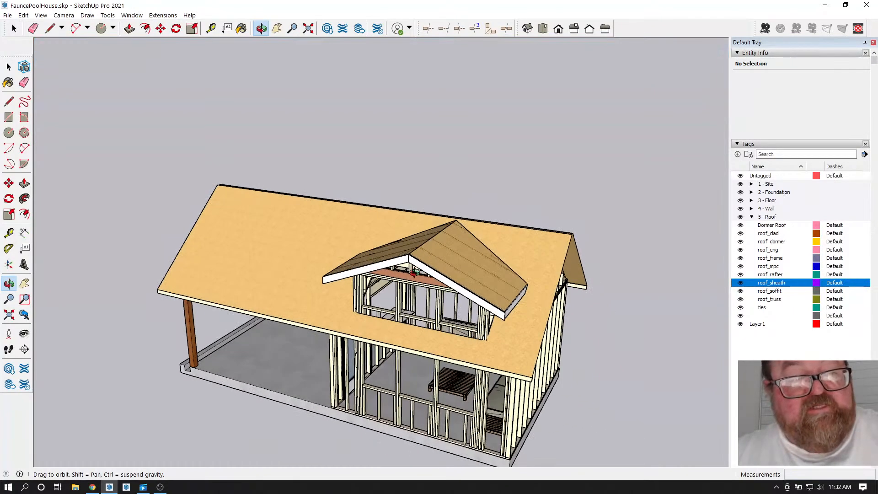
- Save the model in the same folder as a new SketchUp file, adding "Temp" to the end of the current file name
{"action": "left_click", "coordinate": [8, 16]}
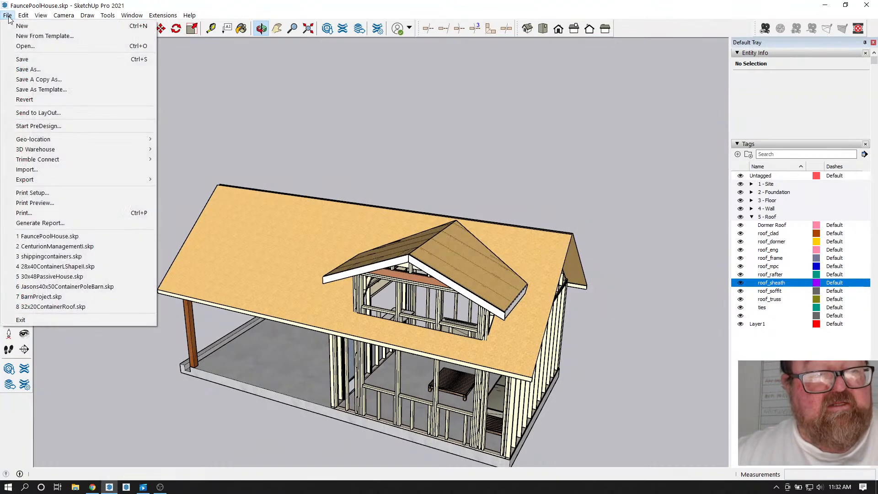
{"action": "left_click", "coordinate": [45, 70]}
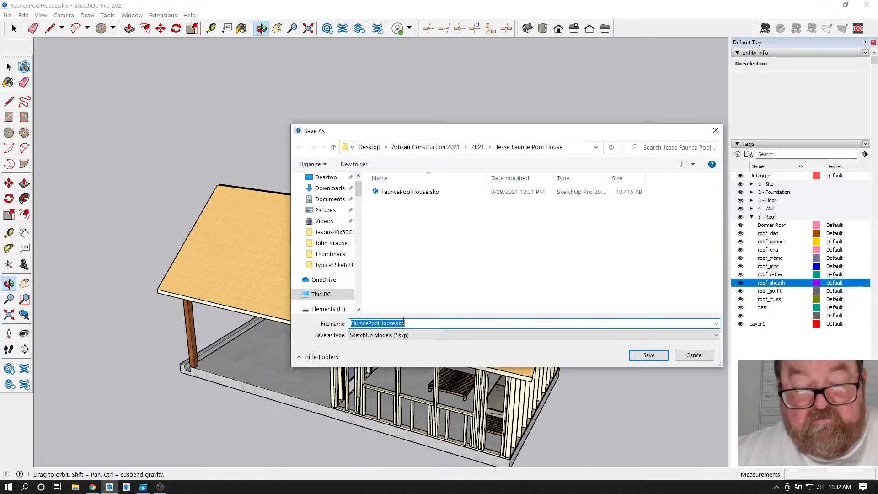
{"action": "left_click", "coordinate": [404, 323]}
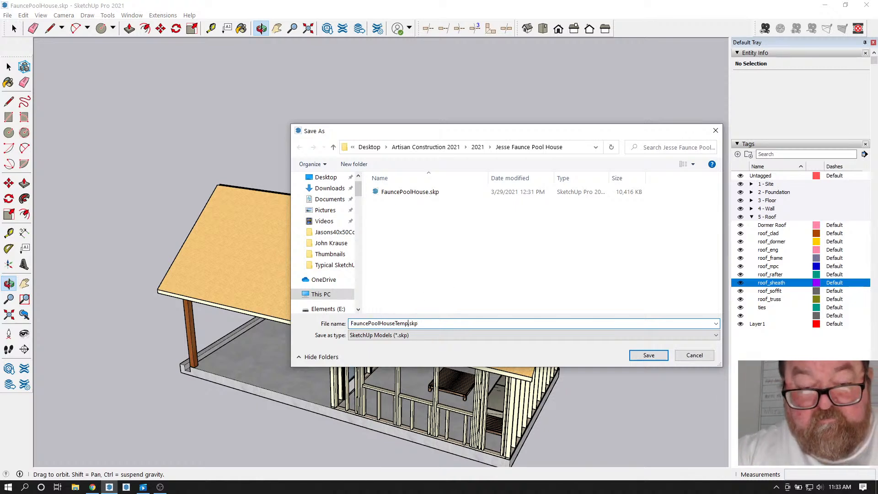
{"action": "type", "text": "Temp"}
{"action": "left_click", "coordinate": [649, 356]}
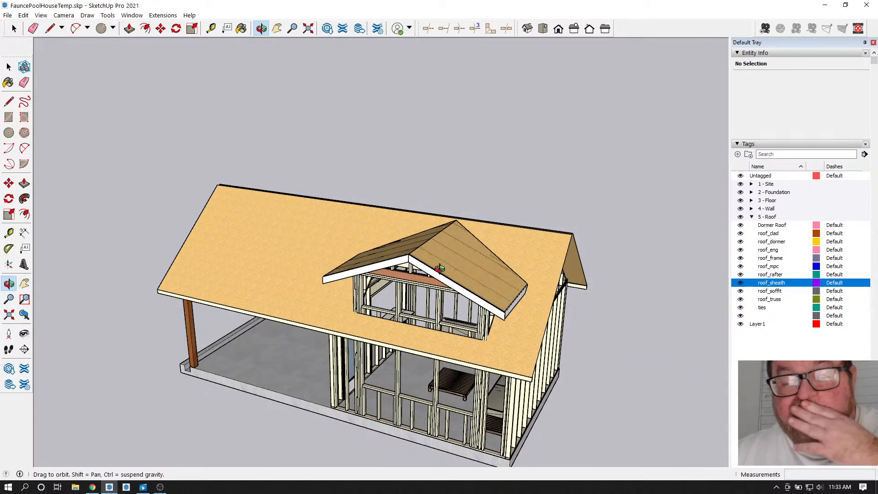
- Open FauncePoolHouse.skp from the pool house project folder and show its 5 - Roof tag folder
{"action": "left_click", "coordinate": [8, 16]}
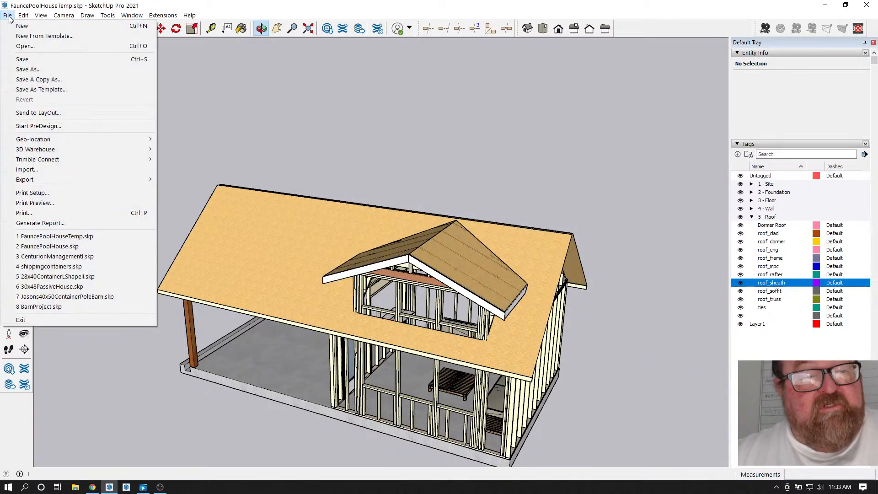
{"action": "left_click", "coordinate": [25, 45]}
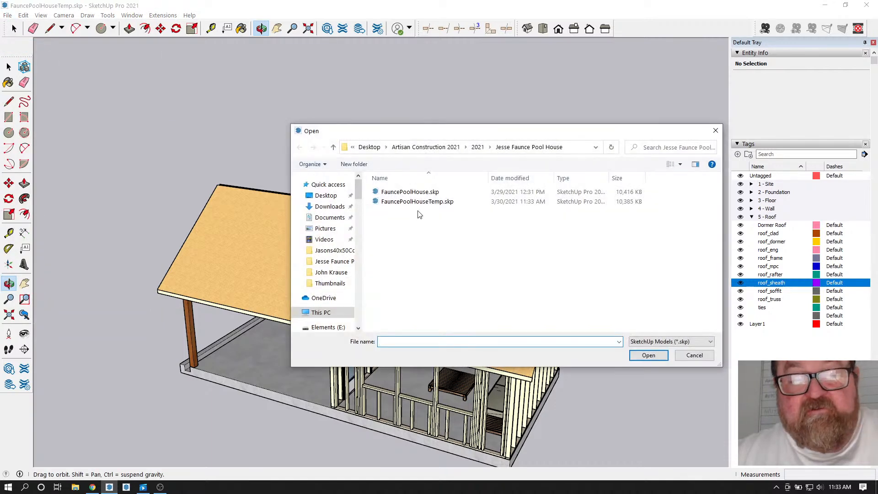
{"action": "left_click", "coordinate": [417, 192]}
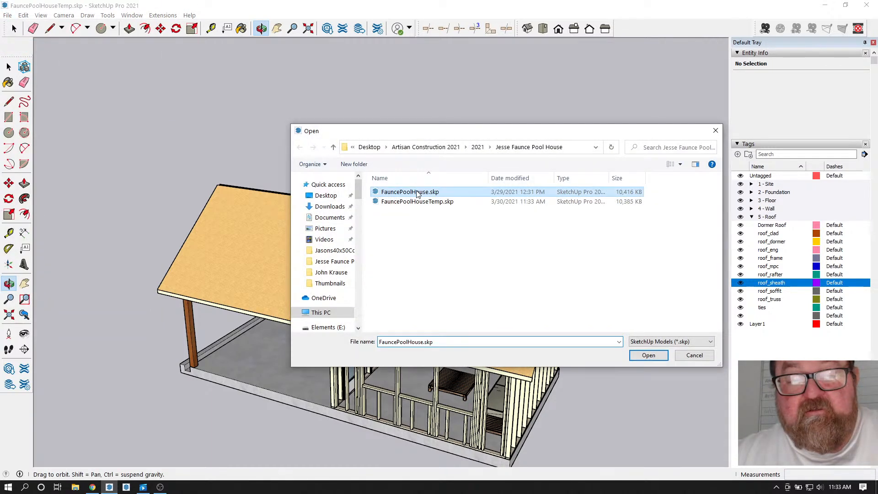
{"action": "left_click", "coordinate": [662, 356]}
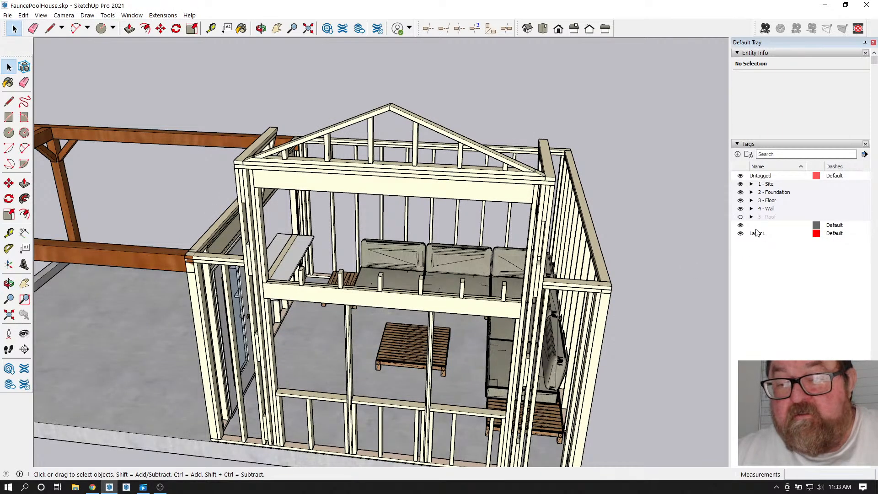
{"action": "left_click", "coordinate": [741, 218]}
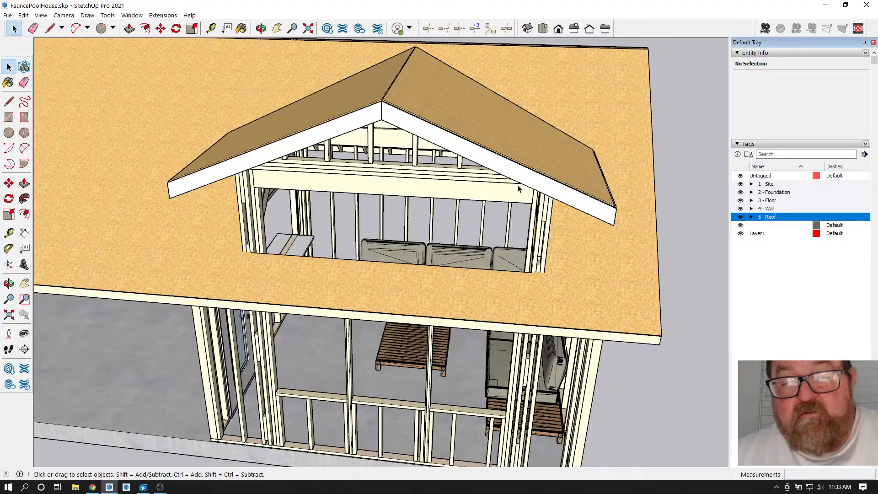
- Examine the front dormer's header, gable studs and window opening from close up at several angles
{"action": "left_click", "coordinate": [261, 29]}
{"action": "left_click_drag", "start_coordinate": [256, 55], "coordinate": [457, 164]}
{"action": "left_click_drag", "start_coordinate": [367, 174], "coordinate": [407, 113]}
{"action": "scroll", "coordinate": [355, 151], "scroll_direction": "up", "scroll_amount": 10}
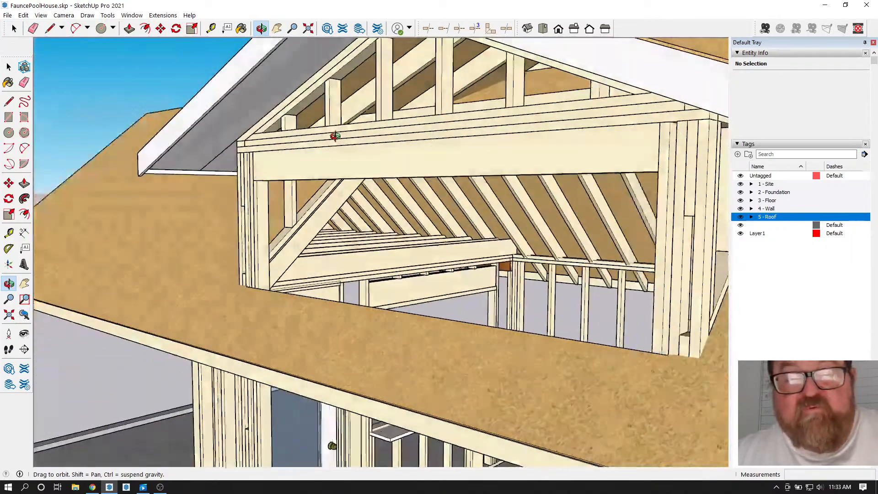
{"action": "left_click_drag", "start_coordinate": [336, 136], "coordinate": [303, 151]}
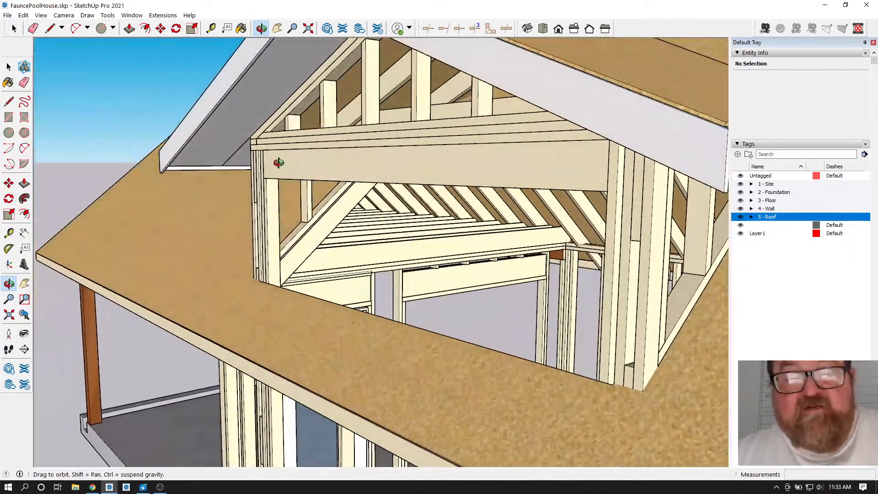
{"action": "left_click_drag", "start_coordinate": [278, 182], "coordinate": [354, 179]}
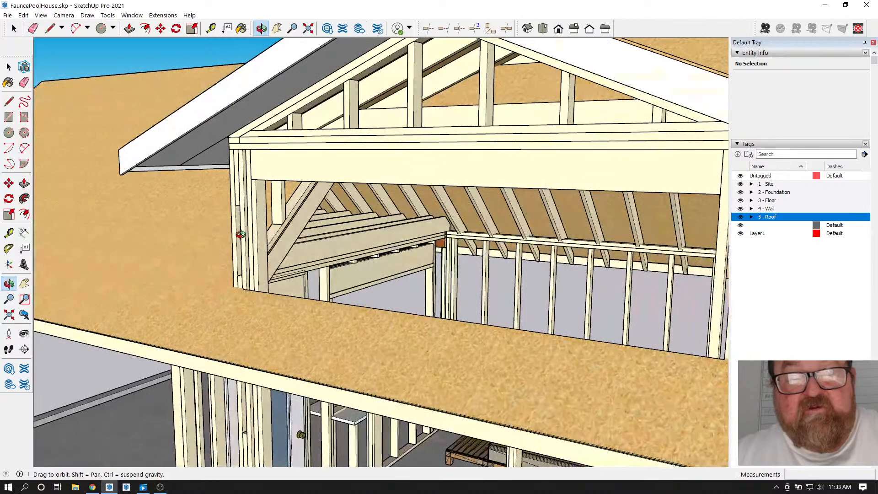
- Measure the height of the dormer's front opening from the header down to the roof sheathing, and view the whole building
{"action": "scroll", "coordinate": [243, 233], "scroll_direction": "up", "scroll_amount": 3}
{"action": "left_click", "coordinate": [210, 28]}
{"action": "left_click", "coordinate": [269, 149]}
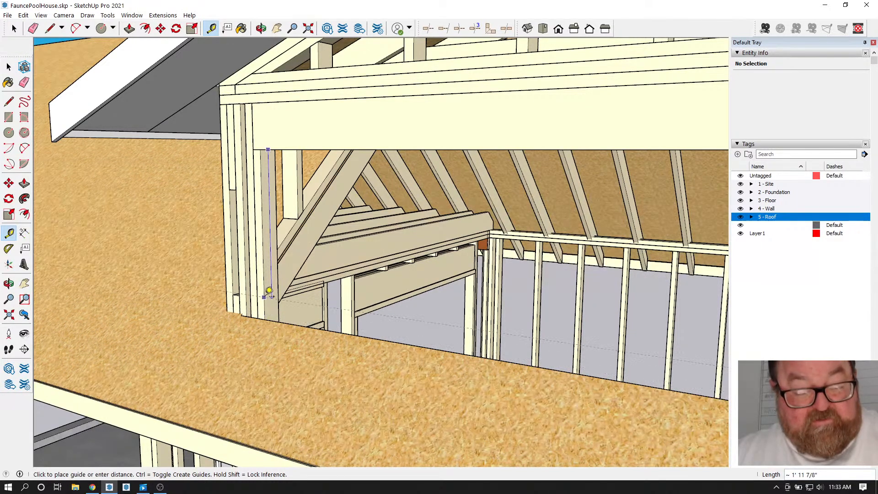
{"action": "left_click", "coordinate": [268, 307]}
{"action": "scroll", "coordinate": [270, 305], "scroll_direction": "down", "scroll_amount": 5}
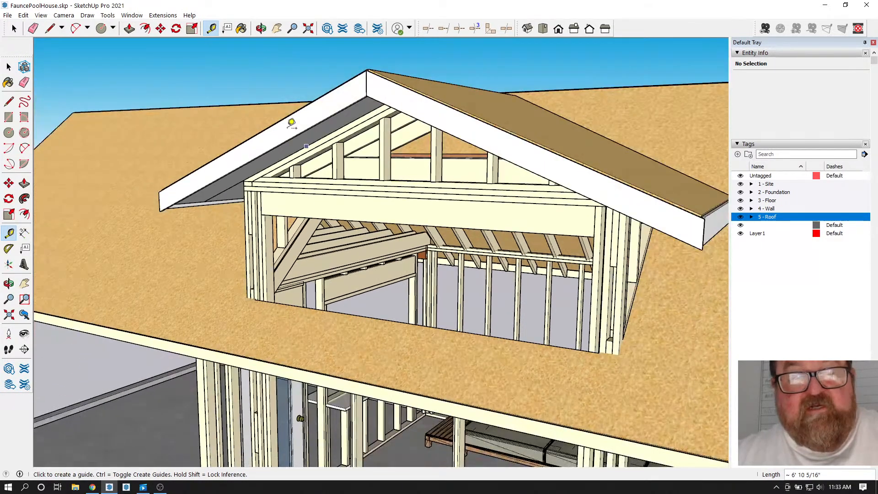
{"action": "left_click", "coordinate": [261, 28]}
{"action": "left_click_drag", "start_coordinate": [417, 204], "coordinate": [417, 223]}
{"action": "scroll", "coordinate": [416, 223], "scroll_direction": "down", "scroll_amount": 5}
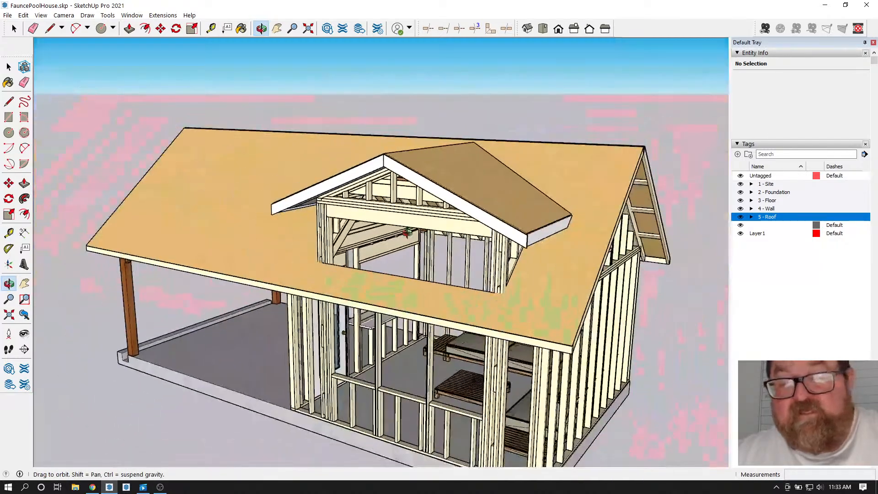
- Expand the 5 - Roof tags, hide roof_sheath and inspect the framing below the dormer opening
{"action": "left_click", "coordinate": [752, 217]}
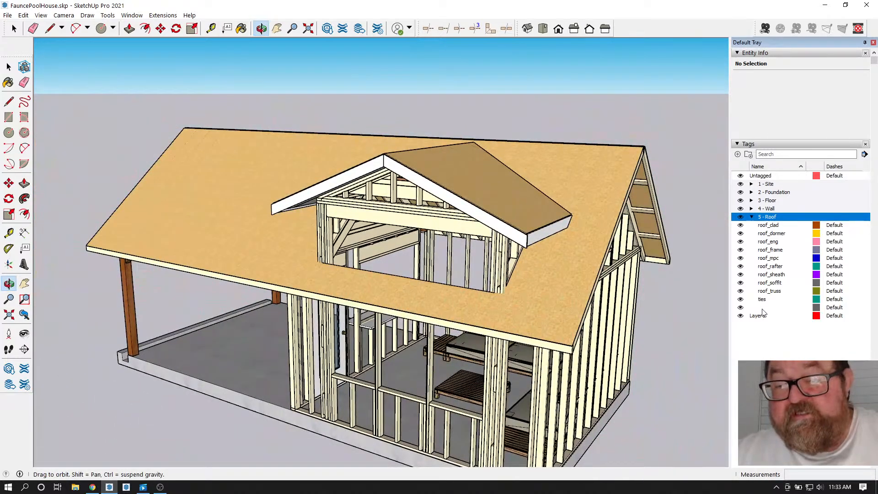
{"action": "left_click", "coordinate": [741, 275]}
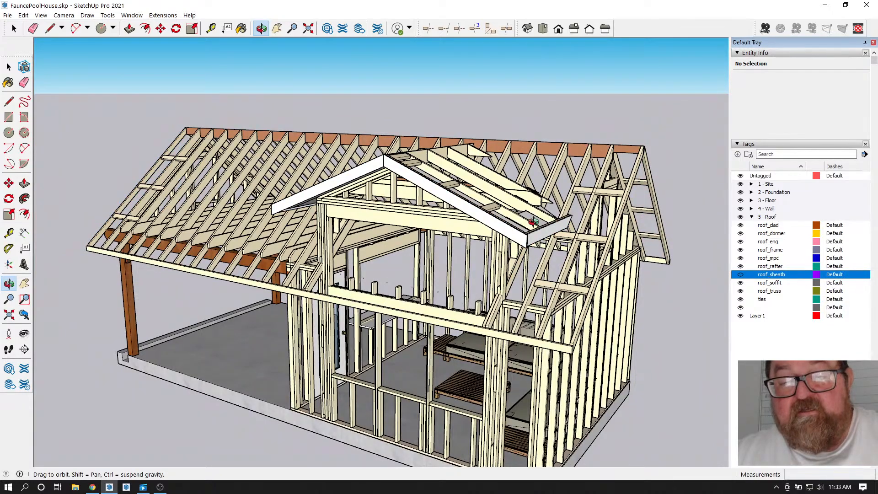
{"action": "scroll", "coordinate": [394, 297], "scroll_direction": "up", "scroll_amount": 8}
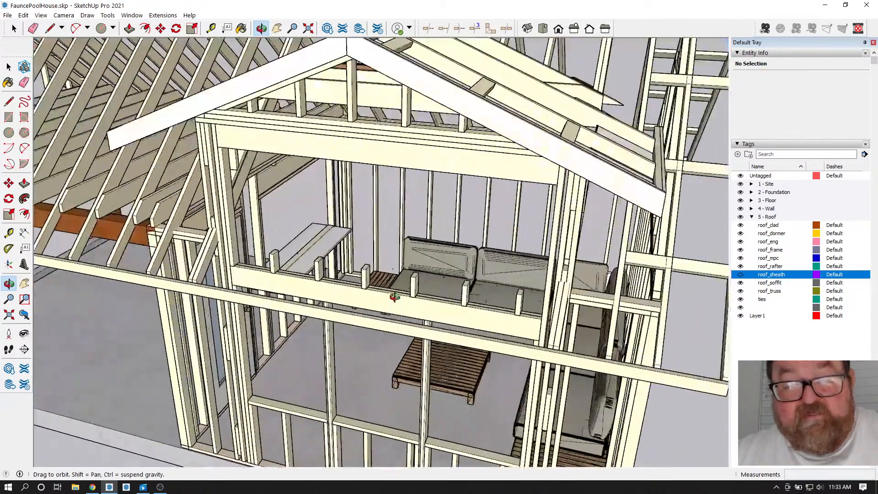
{"action": "scroll", "coordinate": [394, 297], "scroll_direction": "up", "scroll_amount": 6}
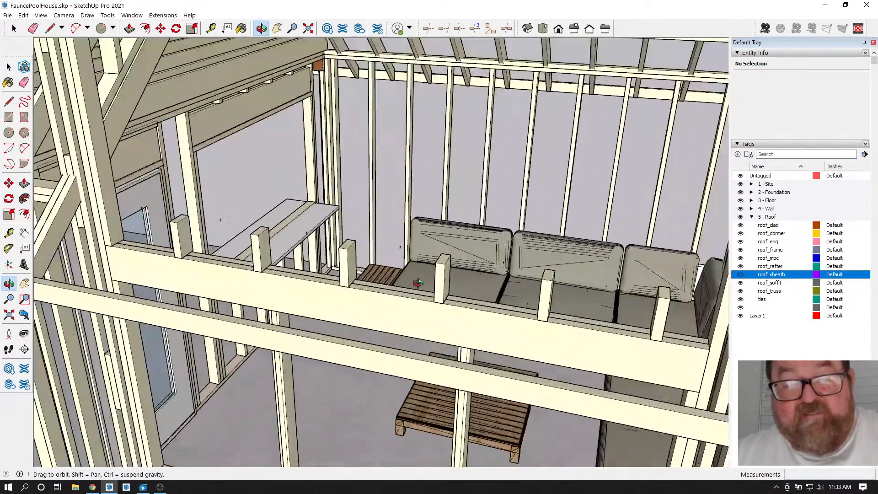
{"action": "left_click_drag", "start_coordinate": [418, 283], "coordinate": [378, 326]}
{"action": "key", "text": "shift+z"}
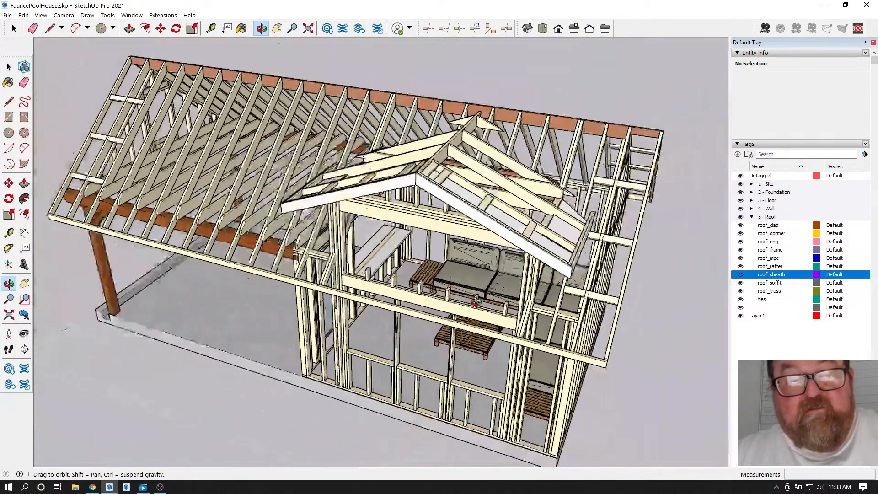
- Copy the main roof framing group tagged roof_frame
{"action": "left_click", "coordinate": [14, 29]}
{"action": "left_click", "coordinate": [240, 116]}
{"action": "left_click", "coordinate": [29, 14]}
{"action": "left_click", "coordinate": [50, 58]}
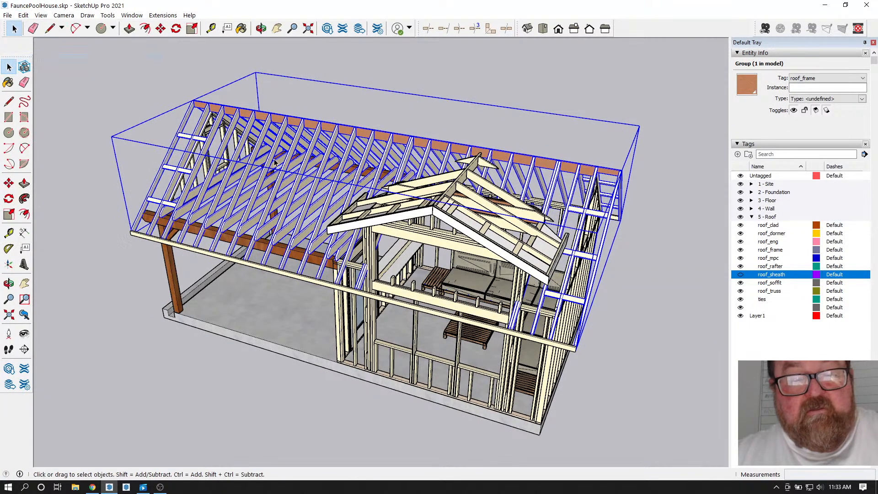
{"action": "left_click", "coordinate": [261, 28]}
{"action": "left_click_drag", "start_coordinate": [271, 208], "coordinate": [484, 247]}
- Reopen FauncePoolHouseTemp.skp from the recent files, saving the changes to the current model
{"action": "left_click", "coordinate": [8, 15]}
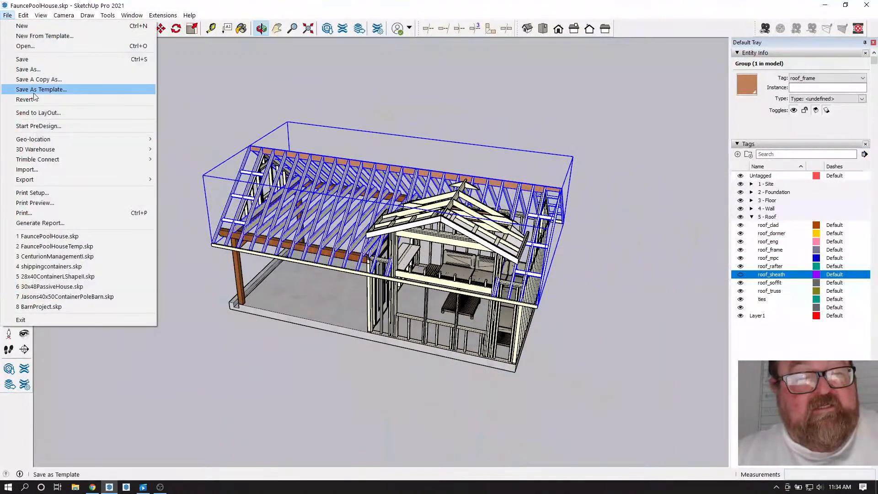
{"action": "left_click", "coordinate": [68, 247]}
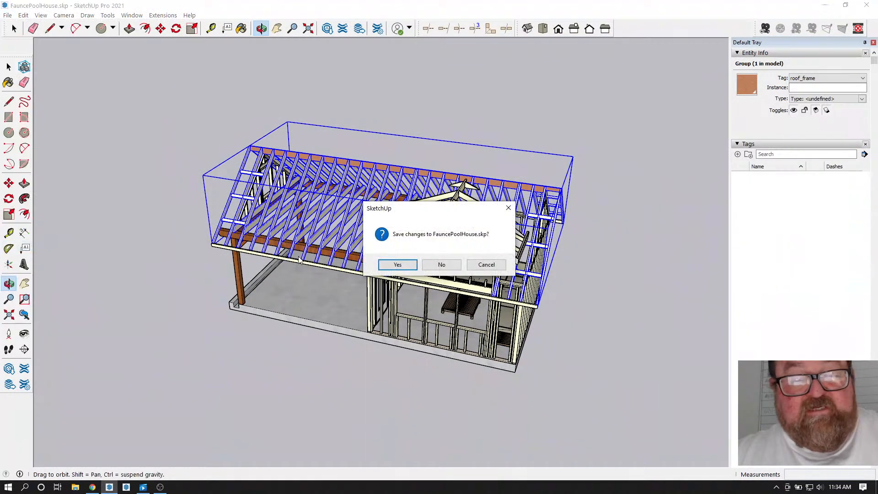
{"action": "left_click", "coordinate": [398, 265]}
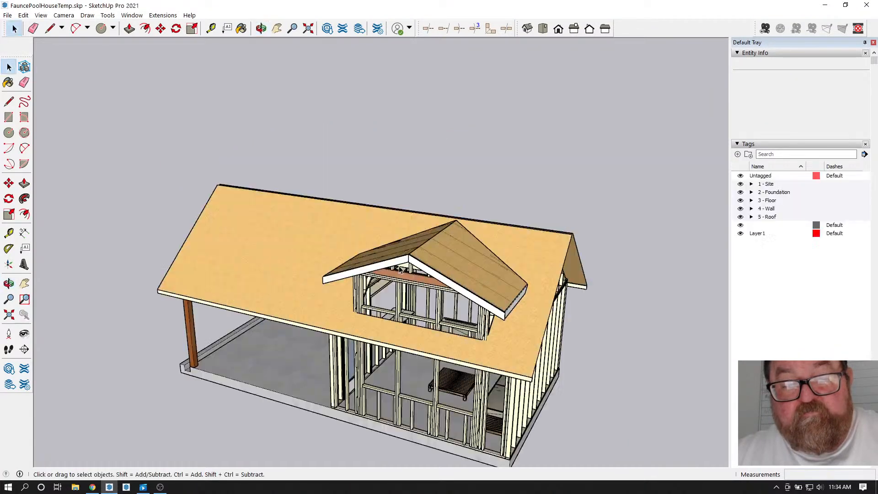
- Paste the copied roof framing group in place and check its fit at the gable end and around the dormer
{"action": "left_click", "coordinate": [27, 15]}
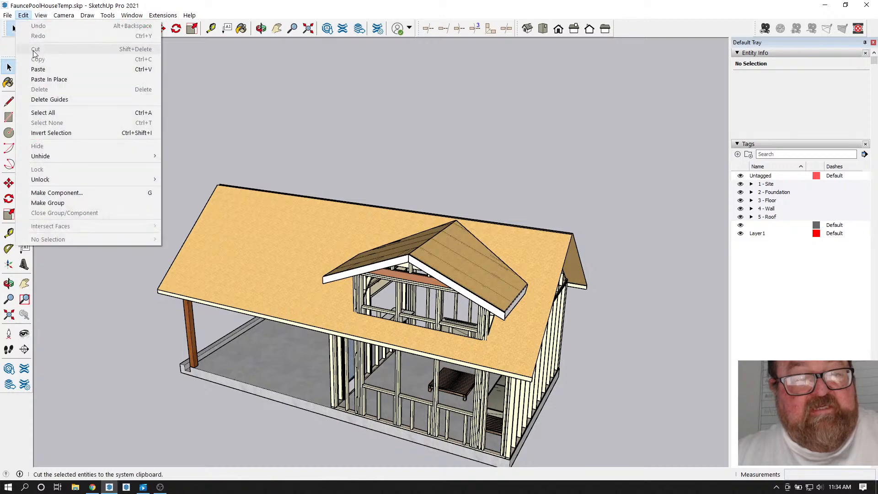
{"action": "left_click", "coordinate": [50, 79]}
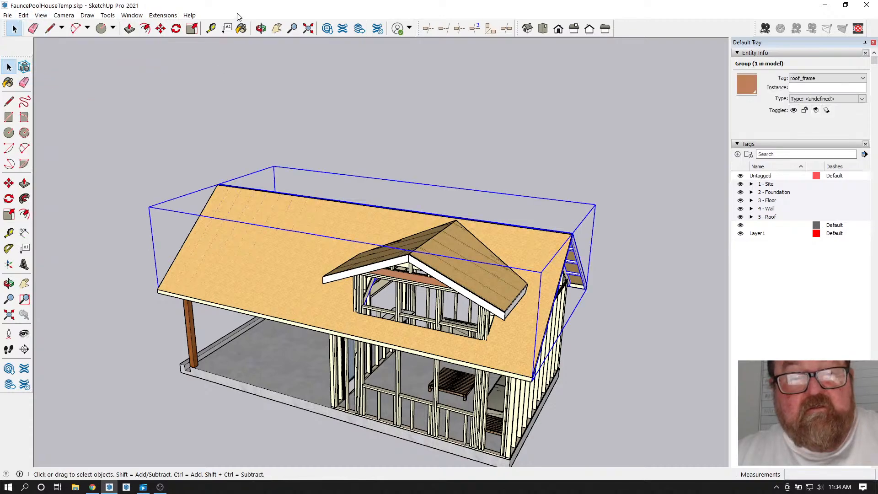
{"action": "left_click", "coordinate": [261, 29]}
{"action": "left_click_drag", "start_coordinate": [535, 312], "coordinate": [450, 312]}
{"action": "scroll", "coordinate": [505, 317], "scroll_direction": "up", "scroll_amount": 8}
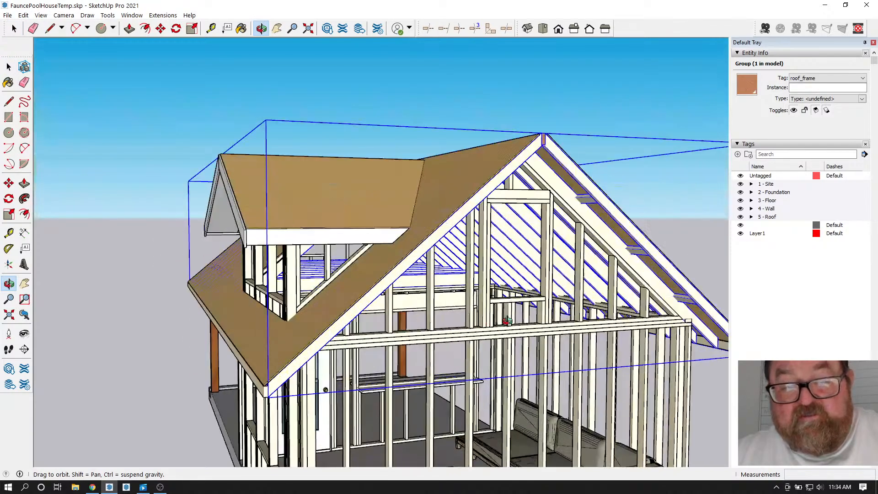
{"action": "left_click_drag", "start_coordinate": [508, 318], "coordinate": [481, 295]}
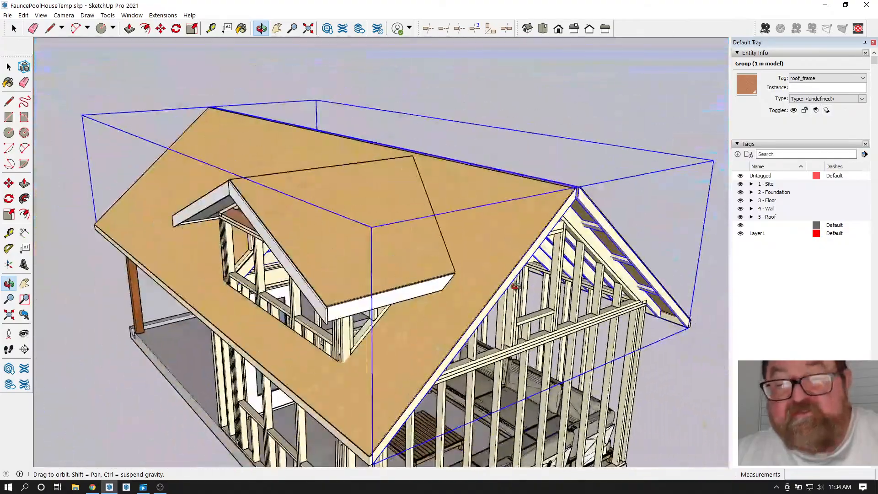
- Hide the roof_sheath tag inside the 5 - Roof folder to expose the pasted rafters beside the dormer
{"action": "left_click", "coordinate": [752, 217]}
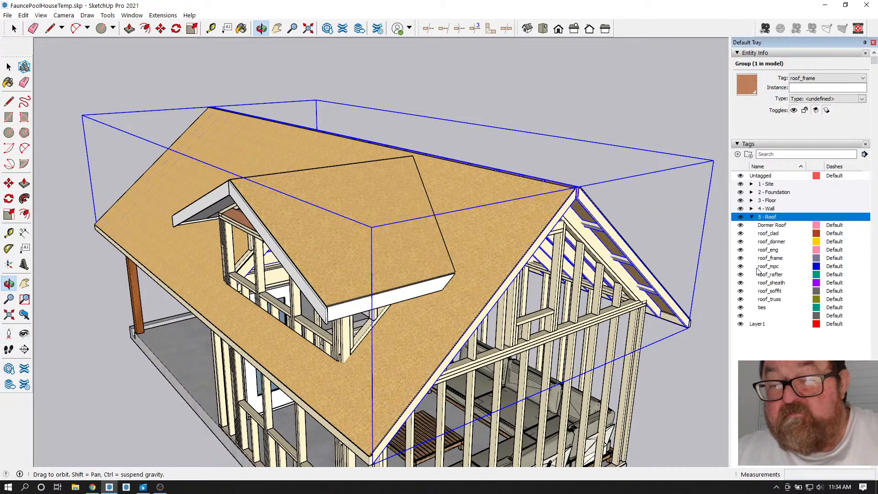
{"action": "left_click", "coordinate": [741, 283]}
{"action": "left_click_drag", "start_coordinate": [448, 275], "coordinate": [379, 314]}
{"action": "scroll", "coordinate": [402, 249], "scroll_direction": "up", "scroll_amount": 6}
{"action": "left_click_drag", "start_coordinate": [398, 245], "coordinate": [678, 284]}
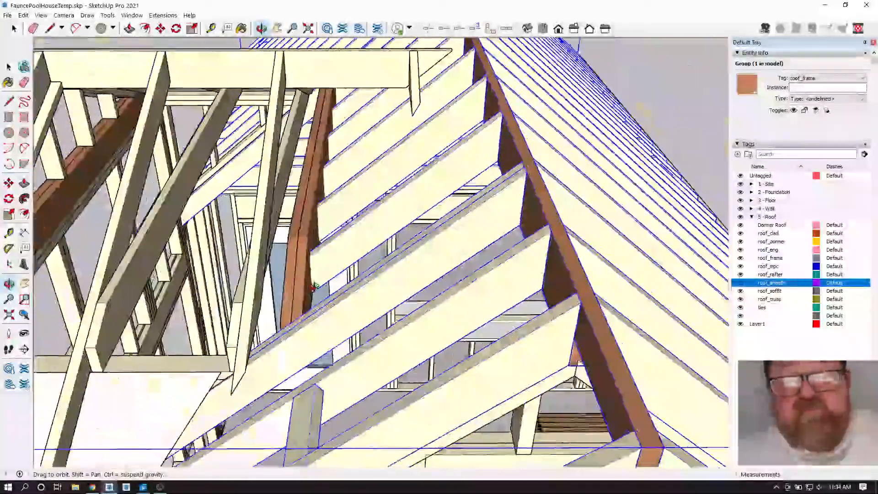
- Examine where the pasted main rafters meet the dormer's doubled beam and the dormer framing, from above and below
{"action": "scroll", "coordinate": [343, 284], "scroll_direction": "up", "scroll_amount": 5}
{"action": "scroll", "coordinate": [352, 283], "scroll_direction": "down", "scroll_amount": 5}
{"action": "left_click_drag", "start_coordinate": [442, 235], "coordinate": [455, 191]}
{"action": "left_click_drag", "start_coordinate": [392, 200], "coordinate": [379, 282]}
{"action": "scroll", "coordinate": [376, 228], "scroll_direction": "up", "scroll_amount": 3}
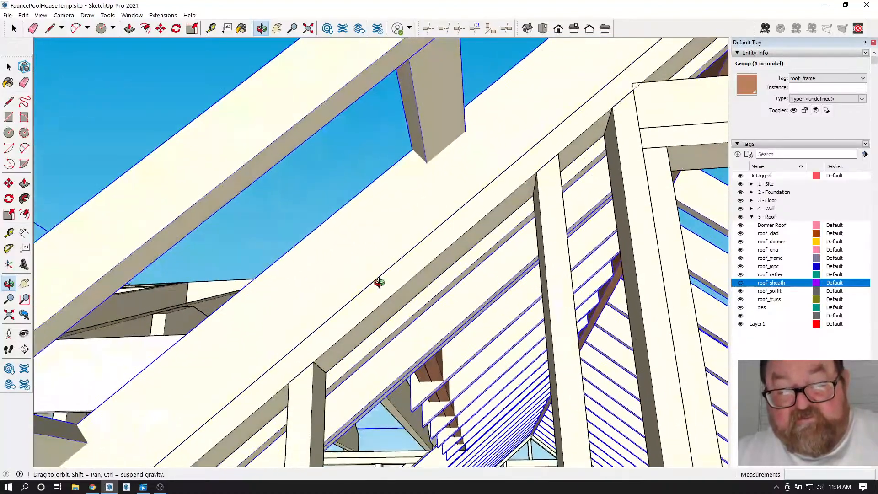
{"action": "left_click_drag", "start_coordinate": [441, 402], "coordinate": [424, 372]}
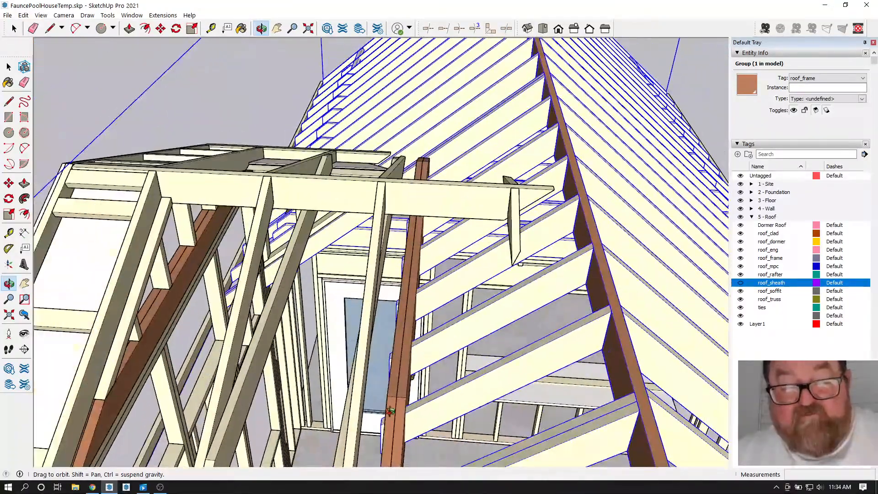
{"action": "scroll", "coordinate": [399, 421], "scroll_direction": "up", "scroll_amount": 6}
{"action": "scroll", "coordinate": [404, 295], "scroll_direction": "down", "scroll_amount": 3}
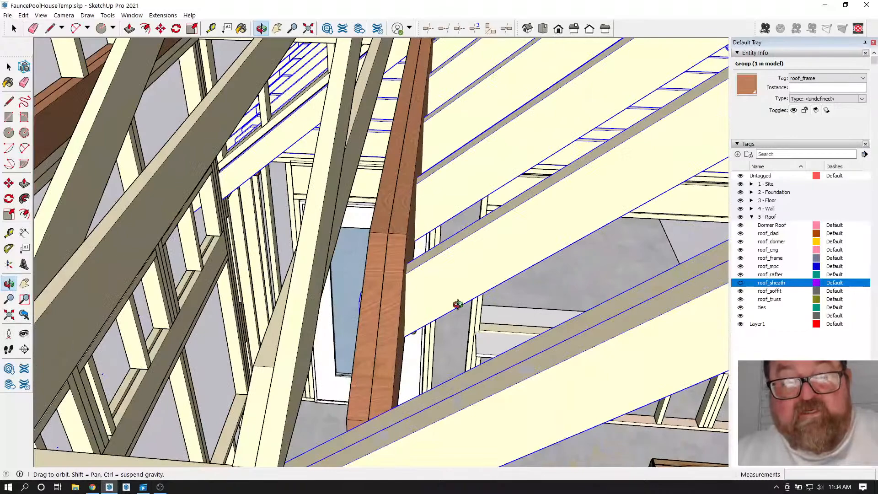
{"action": "left_click_drag", "start_coordinate": [441, 300], "coordinate": [442, 310]}
- Open the roof framing group and the main rafter beside the dormer's doubled beam for editing, and select all its geometry
{"action": "key", "text": "space"}
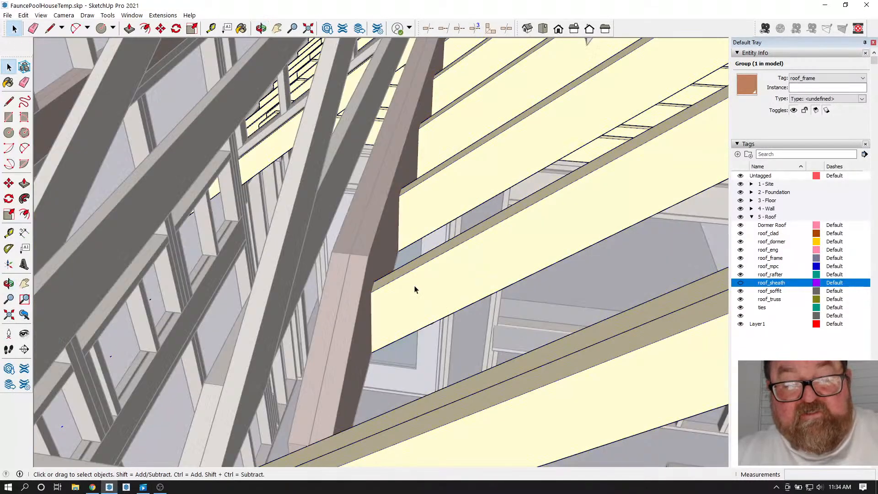
{"action": "double_click", "coordinate": [415, 289]}
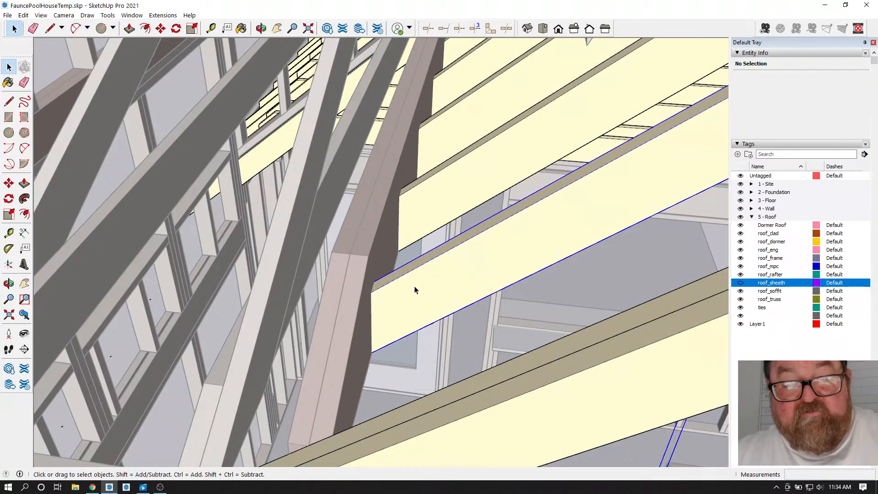
{"action": "triple_click", "coordinate": [416, 290]}
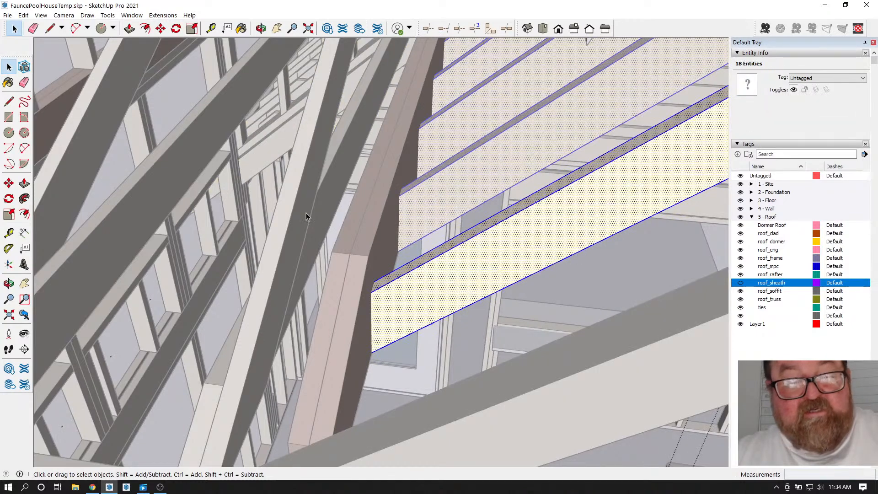
- Cut the main rafters along the doubled beam's face with a drawn line, and push the leftover stub away by 1 1/2"
{"action": "left_click", "coordinate": [49, 28]}
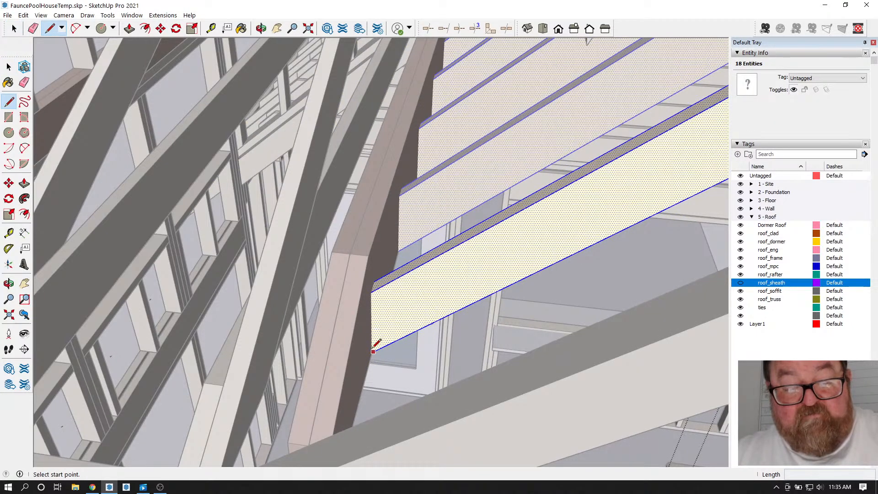
{"action": "left_click", "coordinate": [372, 292]}
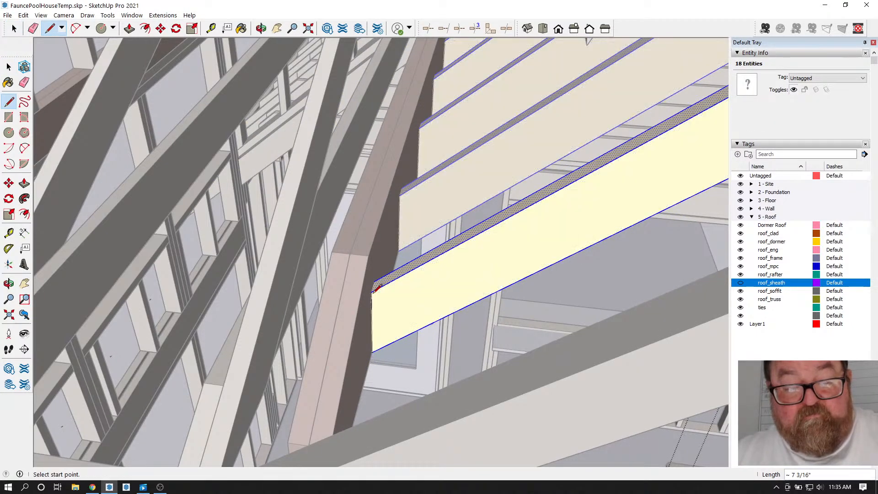
{"action": "left_click", "coordinate": [261, 28]}
{"action": "left_click_drag", "start_coordinate": [302, 147], "coordinate": [384, 224]}
{"action": "left_click", "coordinate": [129, 29]}
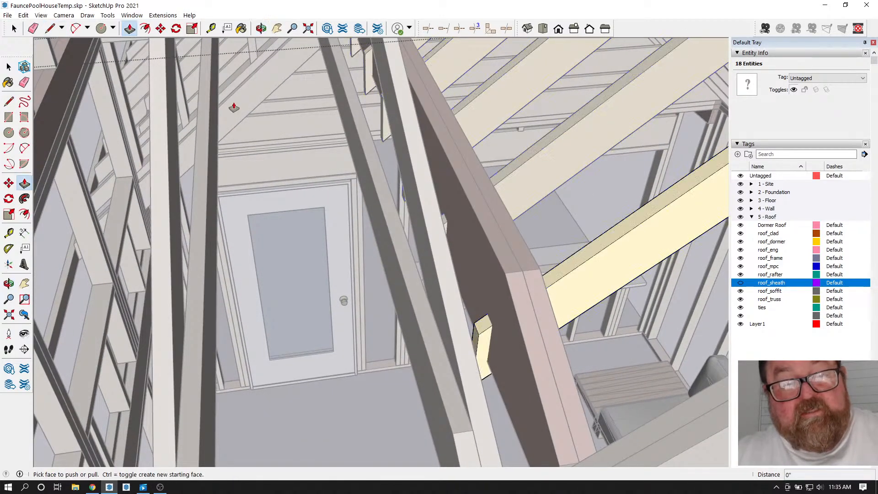
{"action": "left_click", "coordinate": [480, 337]}
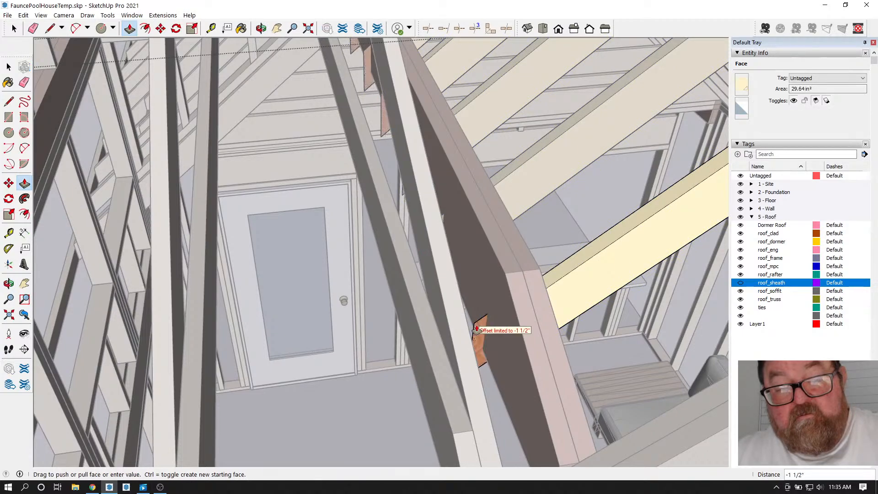
{"action": "left_click", "coordinate": [414, 315]}
- Examine the trimmed main rafters along the doubled beam from below, then the whole roof and dormer from the gable end and above
{"action": "key", "text": "o"}
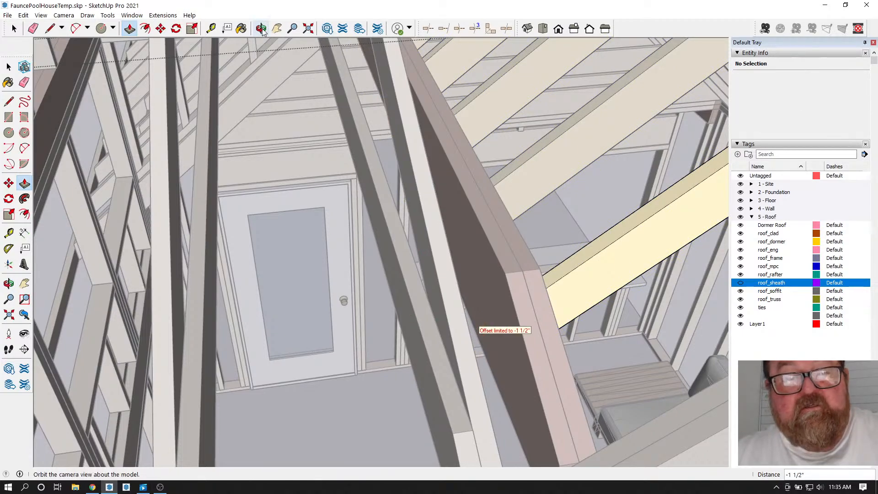
{"action": "left_click_drag", "start_coordinate": [512, 278], "coordinate": [364, 160]}
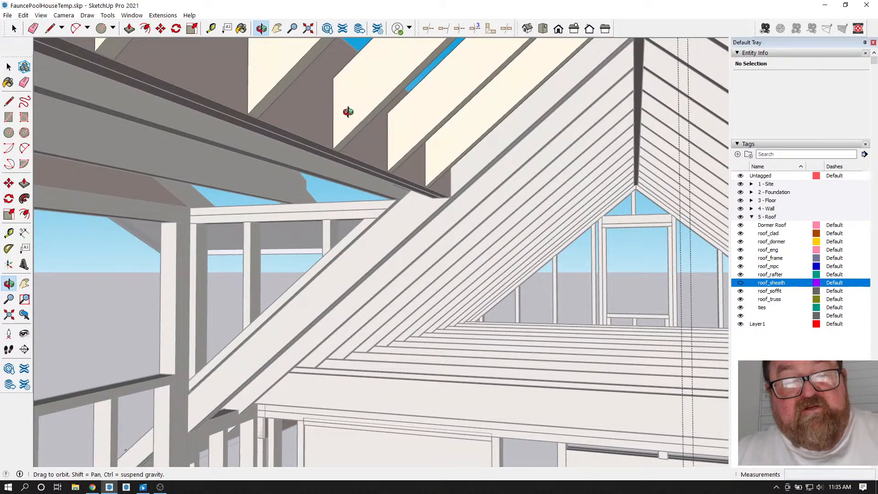
{"action": "mouse_move", "coordinate": [339, 105]}
{"action": "left_mouse_down"}
{"action": "mouse_move", "coordinate": [320, 118]}
{"action": "mouse_move", "coordinate": [298, 108]}
{"action": "mouse_move", "coordinate": [358, 94]}
{"action": "mouse_move", "coordinate": [360, 111]}
{"action": "mouse_move", "coordinate": [329, 113]}
{"action": "left_mouse_up"}
{"action": "left_click_drag", "start_coordinate": [266, 100], "coordinate": [438, 149]}
{"action": "key", "text": "space"}
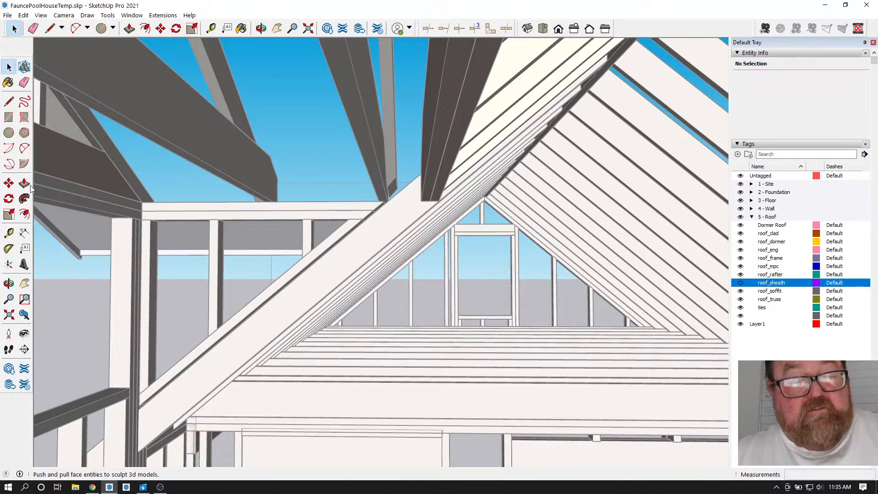
{"action": "scroll", "coordinate": [272, 273], "scroll_direction": "down", "scroll_amount": 10}
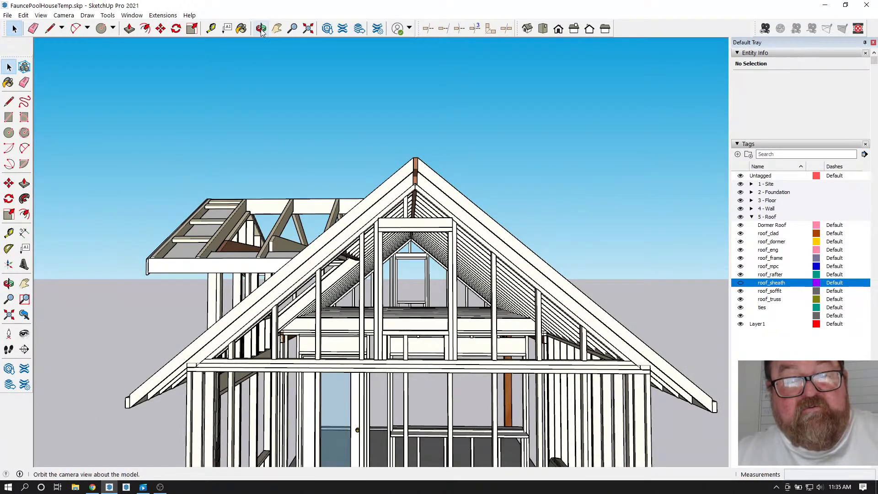
{"action": "left_click_drag", "start_coordinate": [335, 190], "coordinate": [516, 323]}
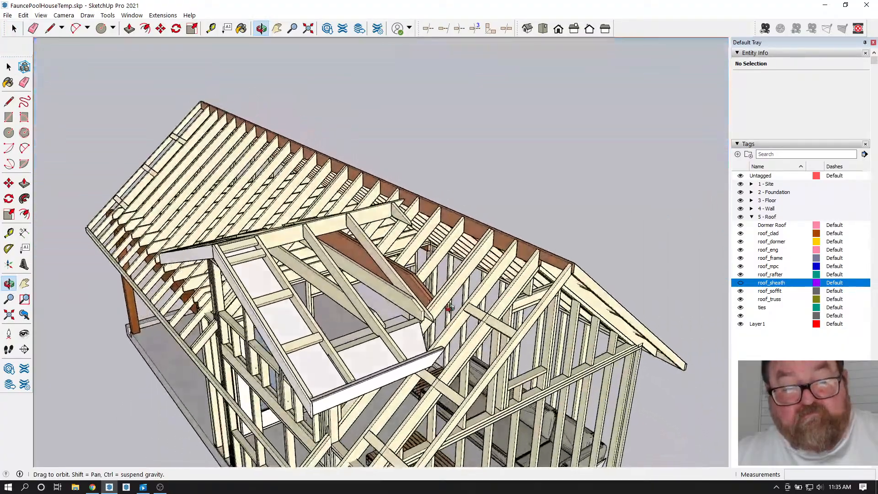
{"action": "scroll", "coordinate": [420, 312], "scroll_direction": "up", "scroll_amount": 3}
{"action": "scroll", "coordinate": [420, 313], "scroll_direction": "up", "scroll_amount": 8}
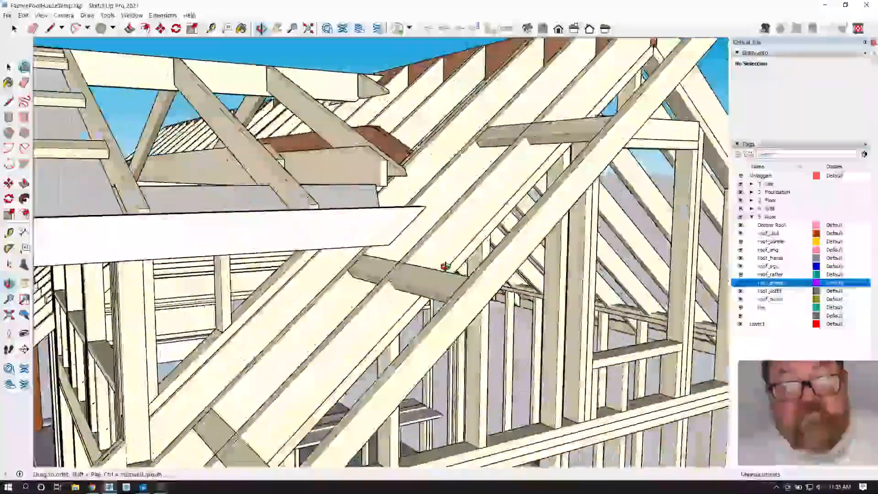
{"action": "scroll", "coordinate": [503, 288], "scroll_direction": "down", "scroll_amount": 5}
- Hide the Dormer Roof tag inside the 5 - Roof folder to expose the doubled beam, trimmed rafters and dormer wall framing
{"action": "left_click_drag", "start_coordinate": [549, 308], "coordinate": [513, 349]}
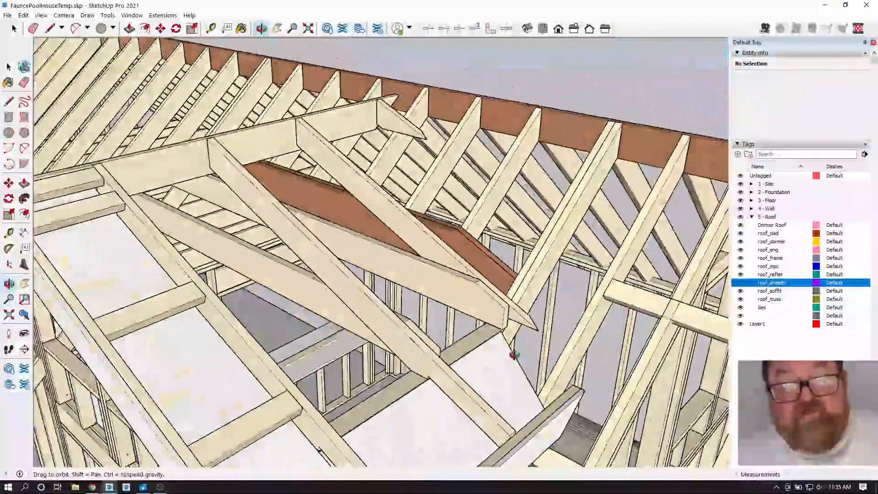
{"action": "left_click", "coordinate": [741, 225]}
{"action": "left_click_drag", "start_coordinate": [404, 237], "coordinate": [360, 359]}
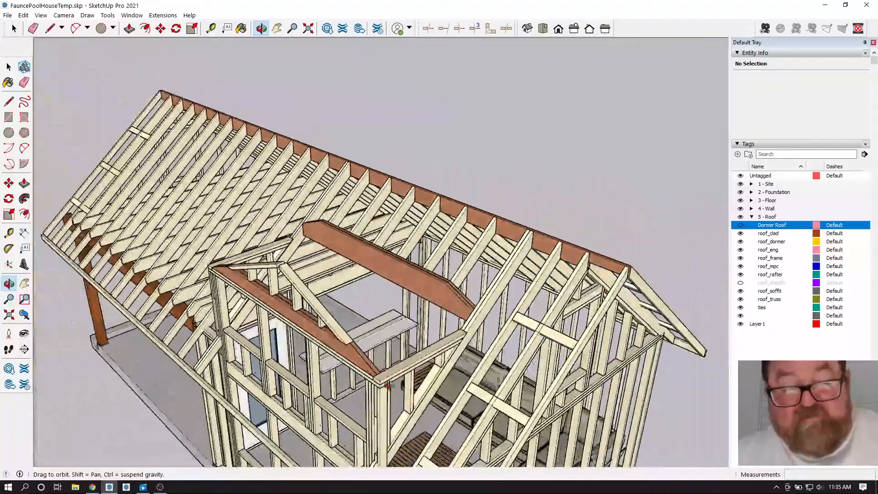
{"action": "left_click_drag", "start_coordinate": [388, 385], "coordinate": [521, 273]}
{"action": "left_click_drag", "start_coordinate": [204, 187], "coordinate": [224, 234]}
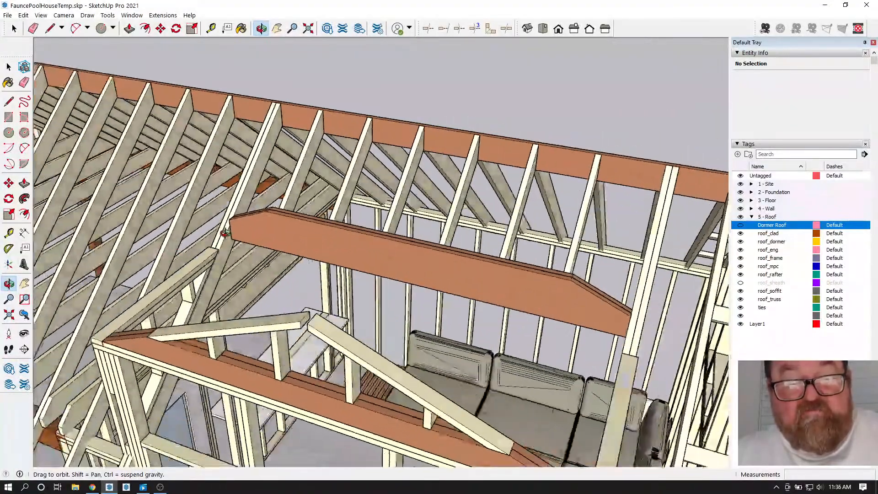
{"action": "left_click_drag", "start_coordinate": [585, 305], "coordinate": [91, 237]}
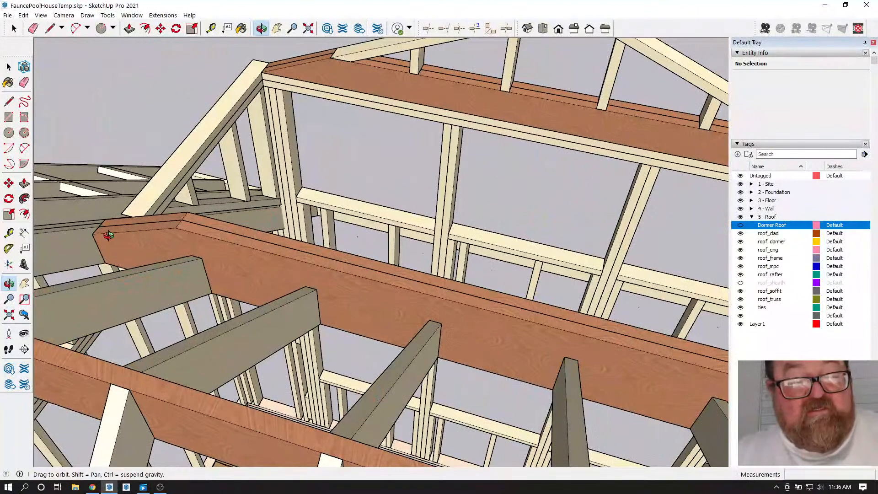
- Examine both ends of the doubled beam where it meets the side rafters and the dormer wall's top plates, from above and below
{"action": "scroll", "coordinate": [103, 236], "scroll_direction": "up", "scroll_amount": 3}
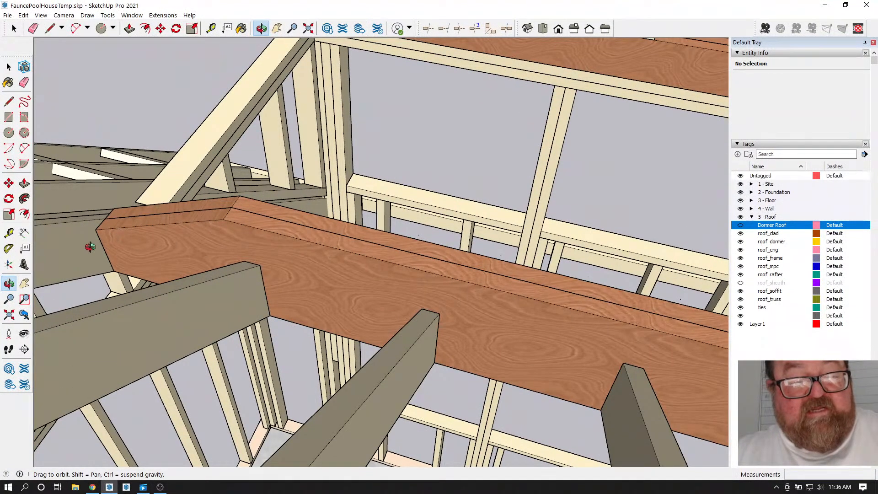
{"action": "left_click_drag", "start_coordinate": [144, 254], "coordinate": [667, 288]}
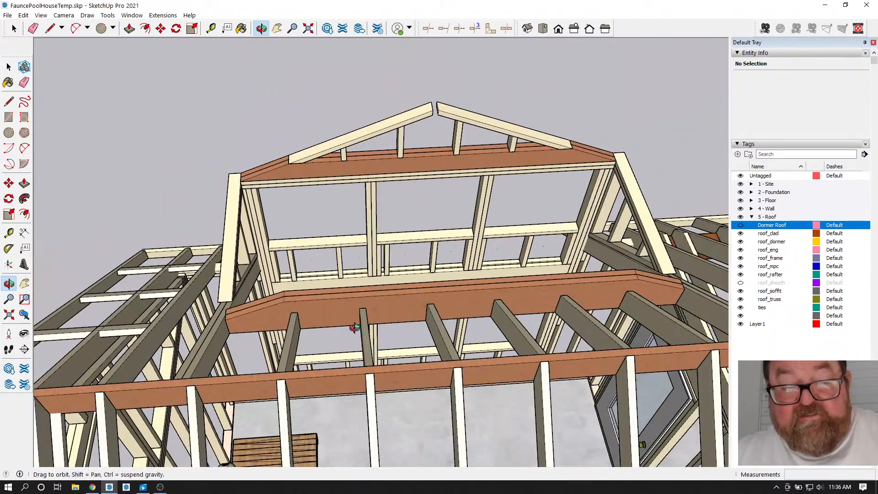
{"action": "left_click_drag", "start_coordinate": [495, 336], "coordinate": [350, 294]}
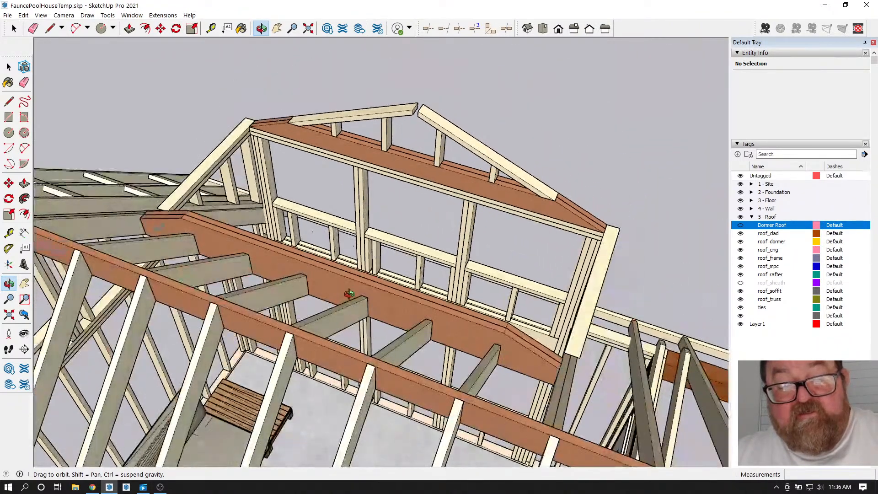
{"action": "left_click_drag", "start_coordinate": [513, 352], "coordinate": [389, 184]}
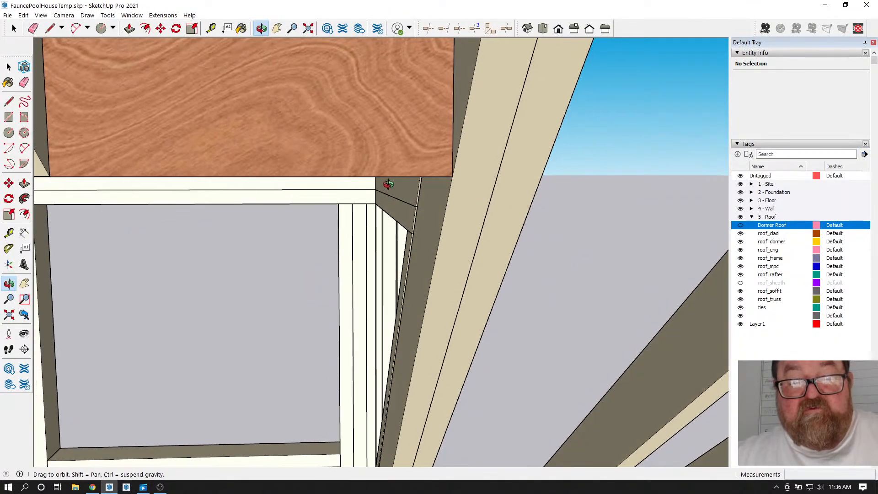
{"action": "left_click_drag", "start_coordinate": [447, 204], "coordinate": [485, 191]}
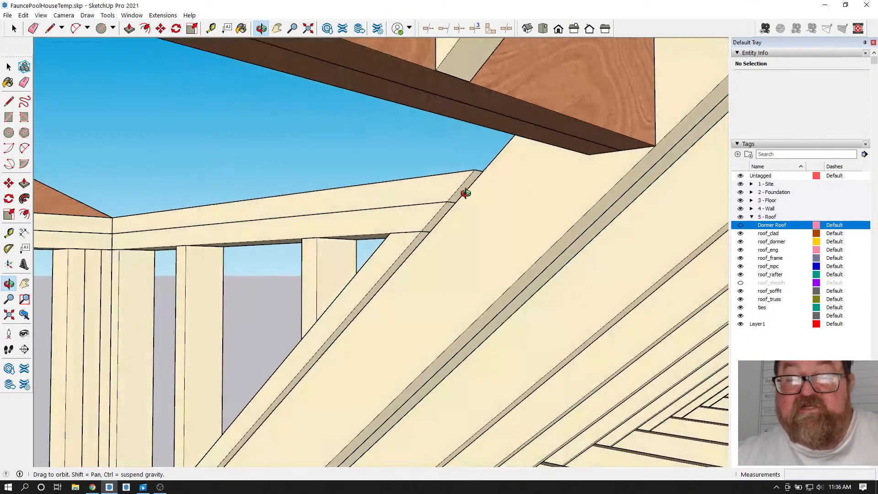
{"action": "left_click_drag", "start_coordinate": [546, 156], "coordinate": [580, 197]}
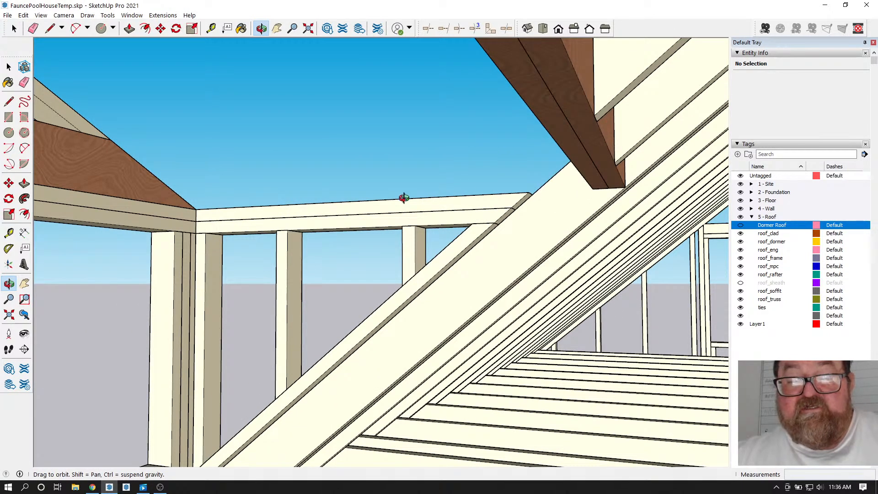
{"action": "scroll", "coordinate": [624, 187], "scroll_direction": "up", "scroll_amount": 6}
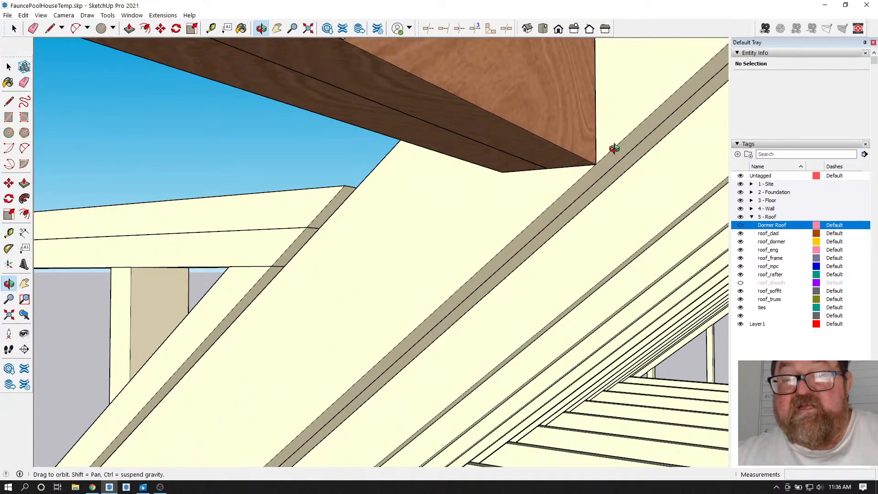
{"action": "scroll", "coordinate": [590, 193], "scroll_direction": "down", "scroll_amount": 3}
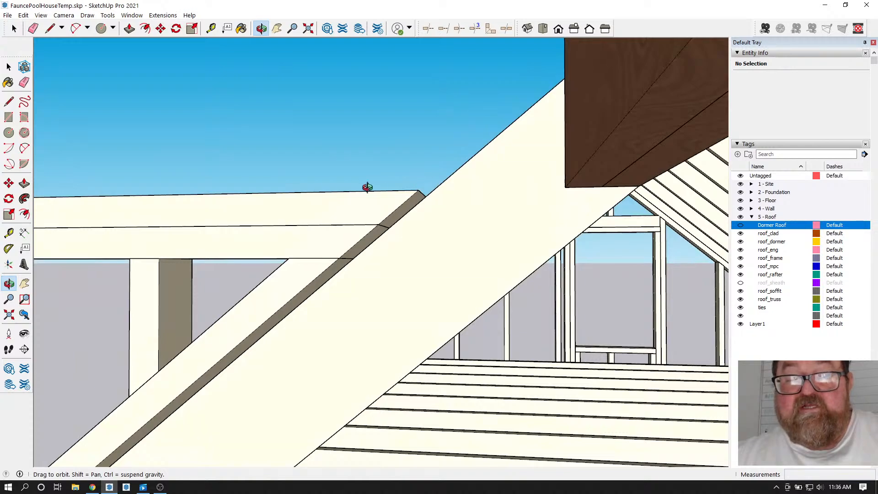
{"action": "left_click_drag", "start_coordinate": [550, 207], "coordinate": [538, 218]}
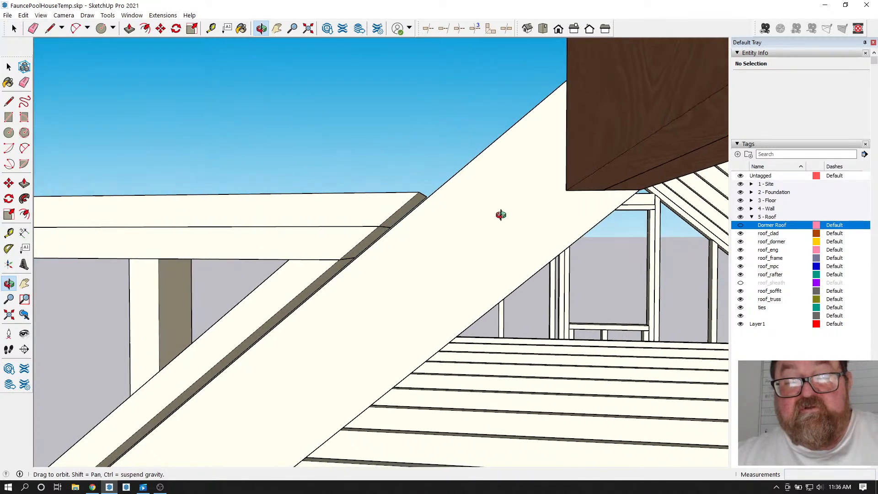
{"action": "left_click_drag", "start_coordinate": [464, 221], "coordinate": [725, 241]}
{"action": "scroll", "coordinate": [407, 206], "scroll_direction": "down", "scroll_amount": 3}
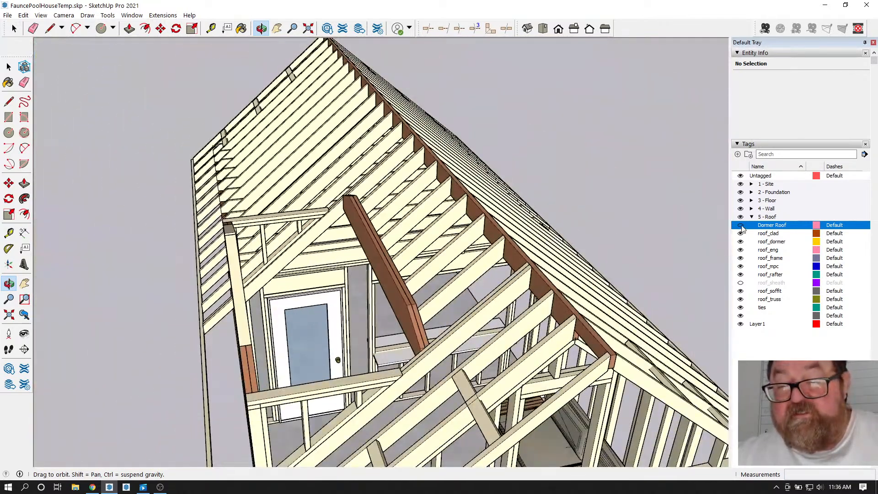
- Make the Dormer Roof tag visible and bring the dormer's front wall framing into close view
{"action": "left_click", "coordinate": [741, 225]}
{"action": "left_click_drag", "start_coordinate": [400, 317], "coordinate": [441, 400]}
{"action": "scroll", "coordinate": [417, 406], "scroll_direction": "up", "scroll_amount": 5}
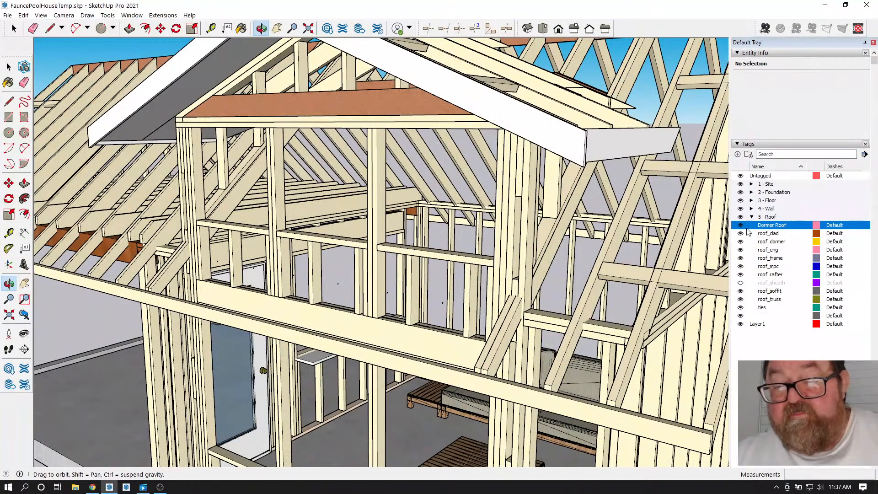
- Turn on the roof_sheath tag temporarily to examine the sheathing around the dormer, and hide it again
{"action": "left_click", "coordinate": [740, 284]}
{"action": "left_click_drag", "start_coordinate": [481, 316], "coordinate": [347, 210]}
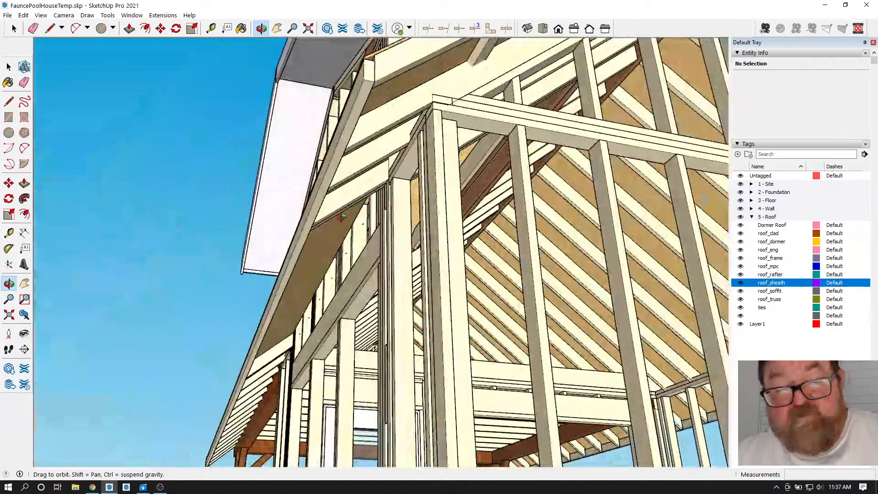
{"action": "middle_click_drag", "start_coordinate": [310, 274], "coordinate": [469, 316]}
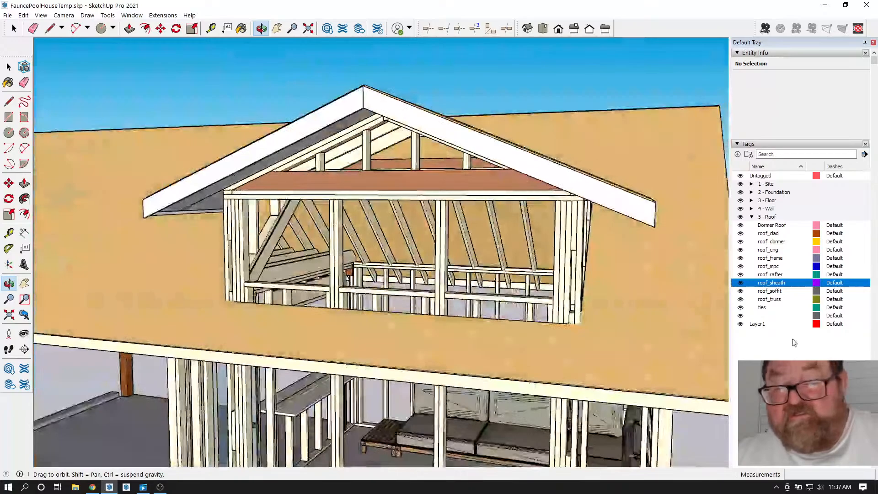
{"action": "left_click", "coordinate": [741, 283]}
{"action": "mouse_move", "coordinate": [257, 316]}
{"action": "middle_mouse_down"}
{"action": "mouse_move", "coordinate": [225, 321]}
{"action": "mouse_move", "coordinate": [276, 281]}
{"action": "mouse_move", "coordinate": [262, 328]}
{"action": "middle_mouse_up"}
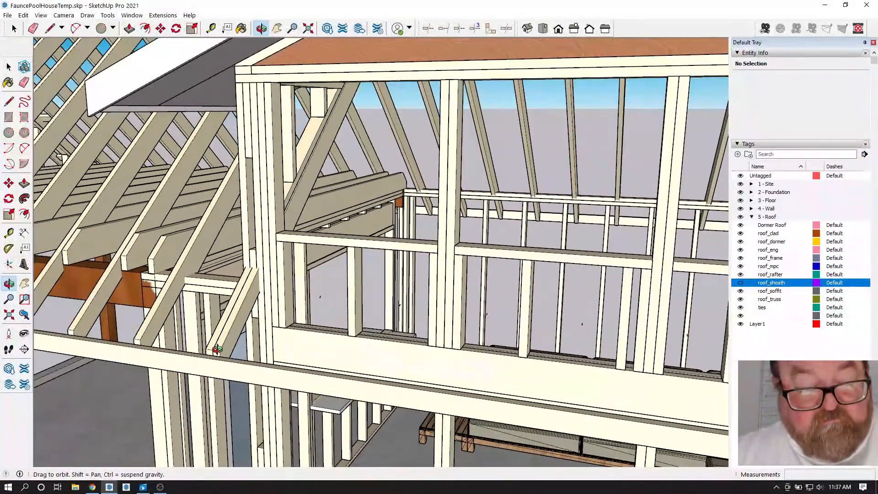
{"action": "middle_click_drag", "start_coordinate": [217, 349], "coordinate": [129, 350]}
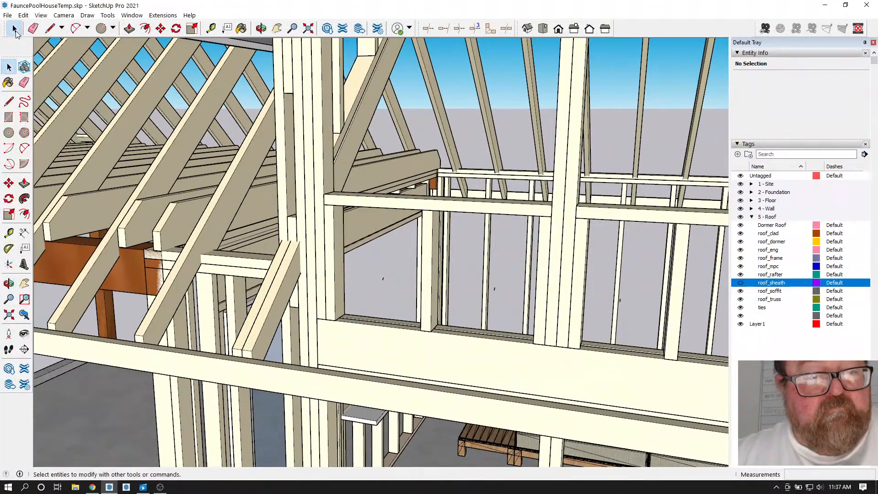
- Inside the roof_frame group, copy the common rafter beside the doubled rafters 32 inches along the eave into the dormer opening
{"action": "left_click", "coordinate": [15, 29]}
{"action": "double_click", "coordinate": [186, 270]}
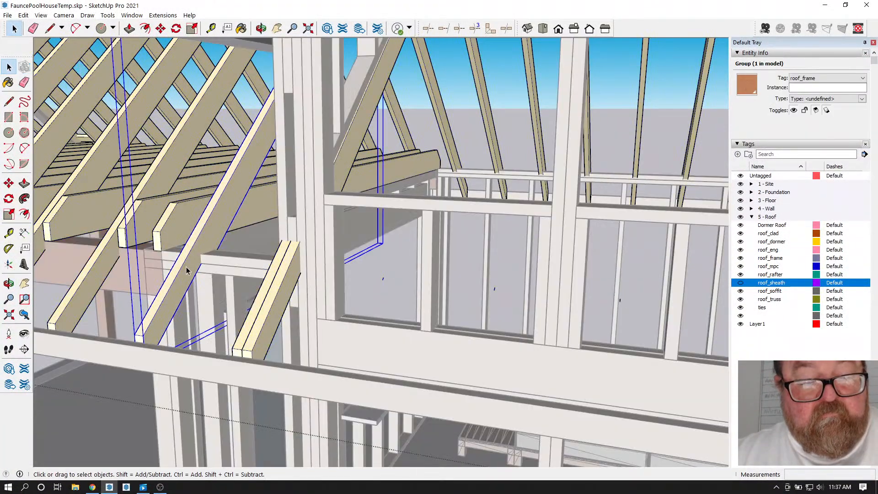
{"action": "left_click", "coordinate": [188, 270]}
{"action": "key", "text": "m"}
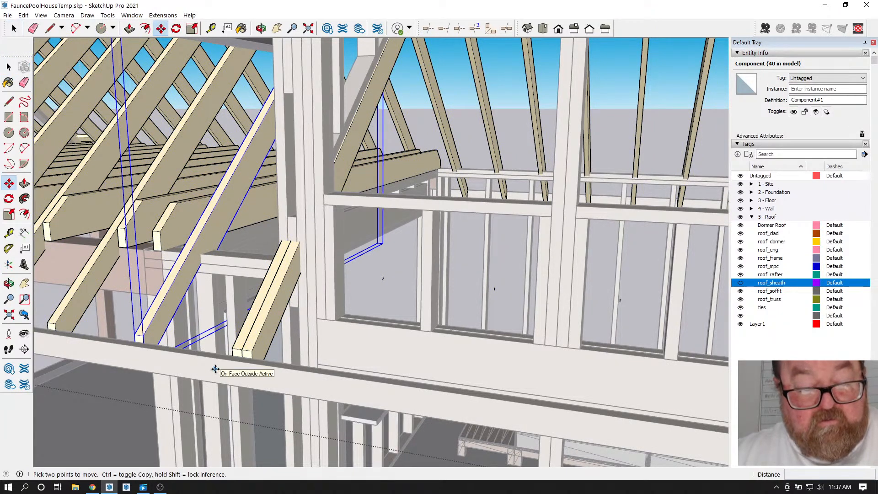
{"action": "left_click", "coordinate": [215, 368]}
{"action": "key", "text": "ctrl"}
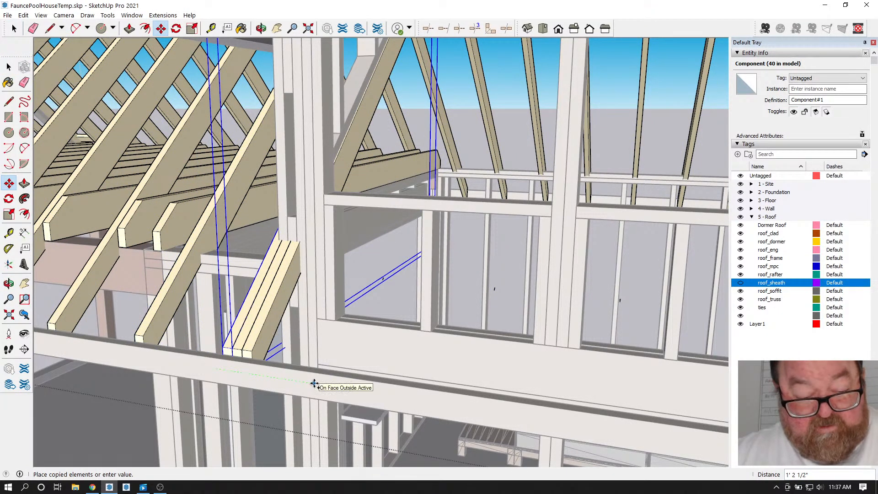
{"action": "type", "text": "32"}
{"action": "key", "text": "Return"}
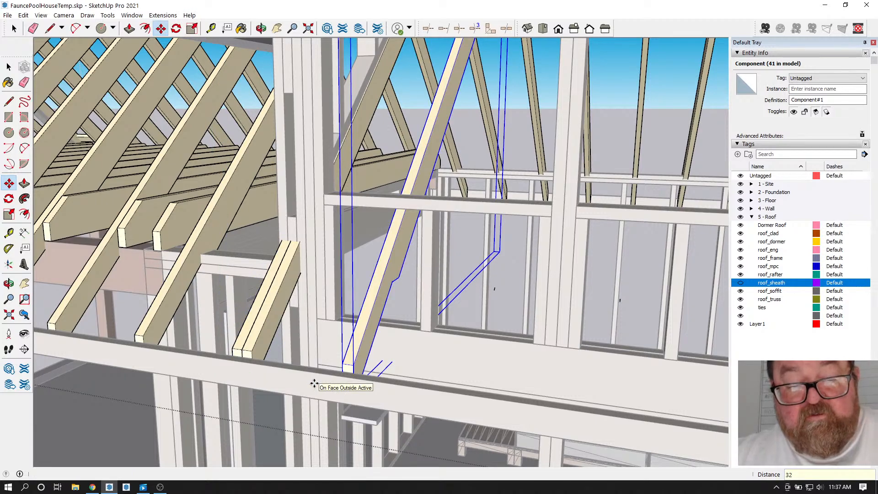
- Make the copied rafter in the dormer opening a unique component
{"action": "left_click", "coordinate": [261, 28]}
{"action": "left_click_drag", "start_coordinate": [362, 226], "coordinate": [299, 278]}
{"action": "left_click", "coordinate": [12, 28]}
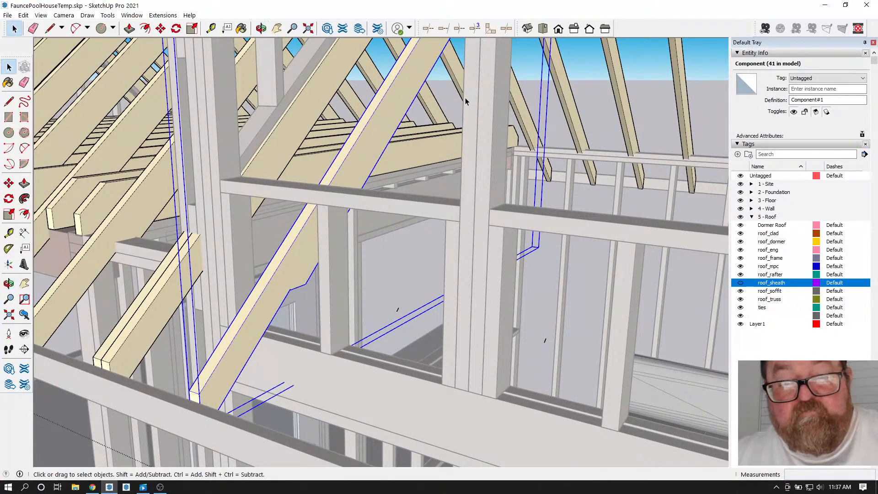
{"action": "right_click", "coordinate": [272, 298]}
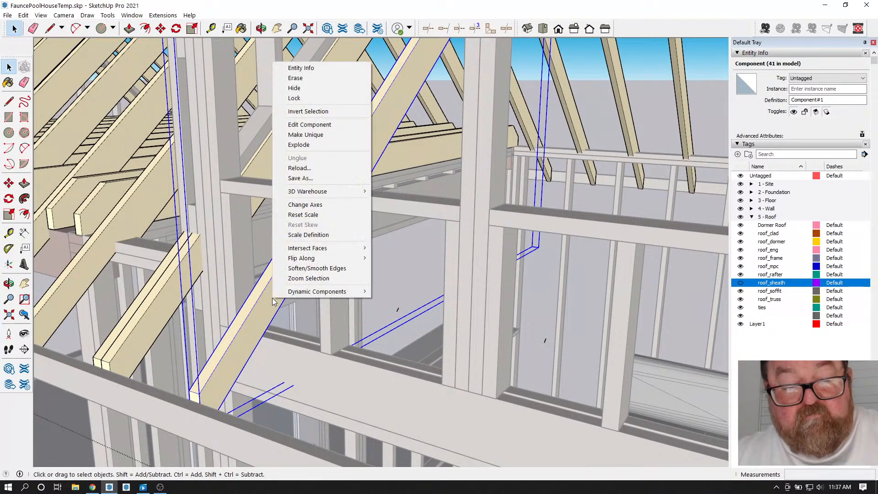
{"action": "left_click", "coordinate": [317, 137]}
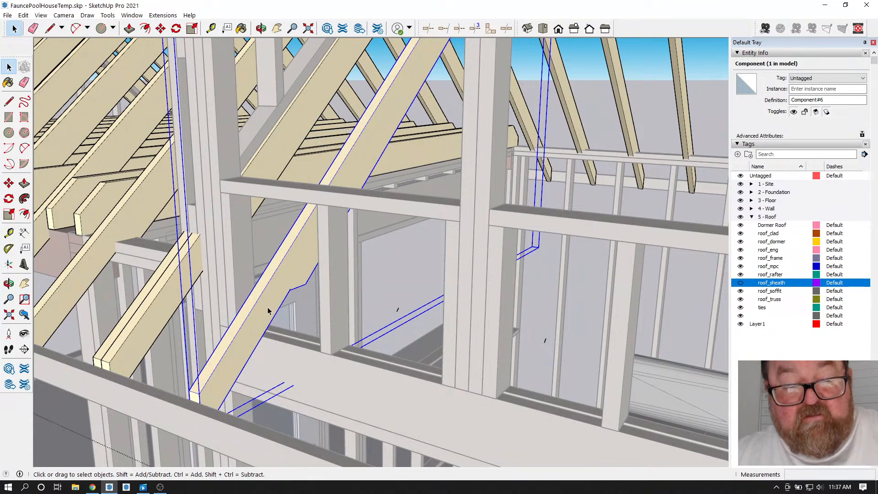
- Split the unique rafter with a vertical line up from its seat cut and remove the upper part by pushing it through 1 1/2"
{"action": "double_click", "coordinate": [268, 311]}
{"action": "key", "text": "l"}
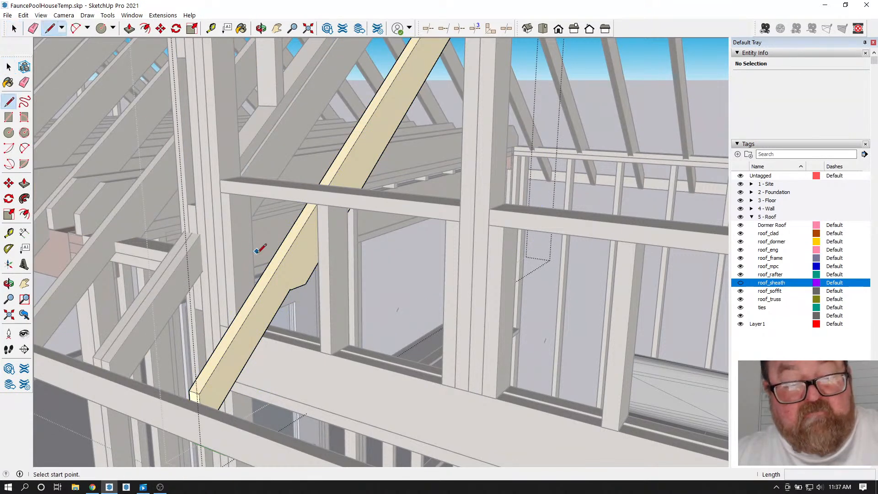
{"action": "left_click", "coordinate": [289, 249]}
{"action": "key", "text": "p"}
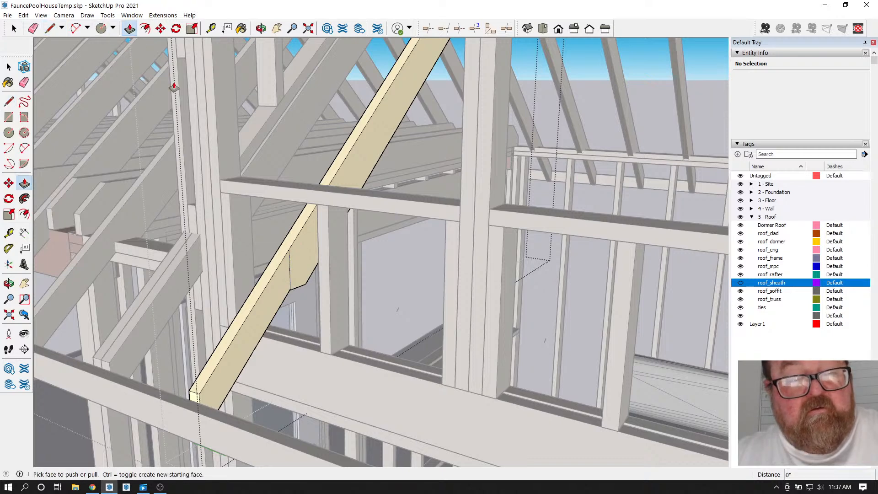
{"action": "left_click", "coordinate": [299, 241]}
{"action": "left_click", "coordinate": [304, 242]}
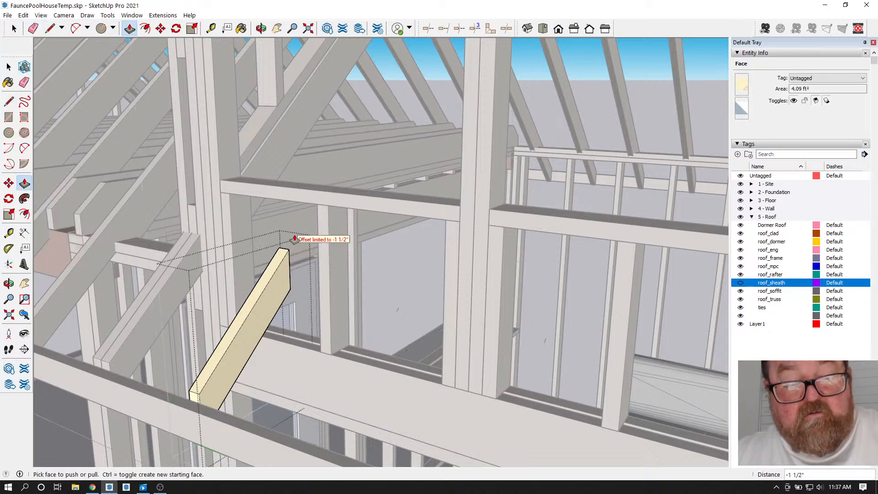
{"action": "key", "text": "space"}
{"action": "scroll", "coordinate": [262, 188], "scroll_direction": "down", "scroll_amount": 4}
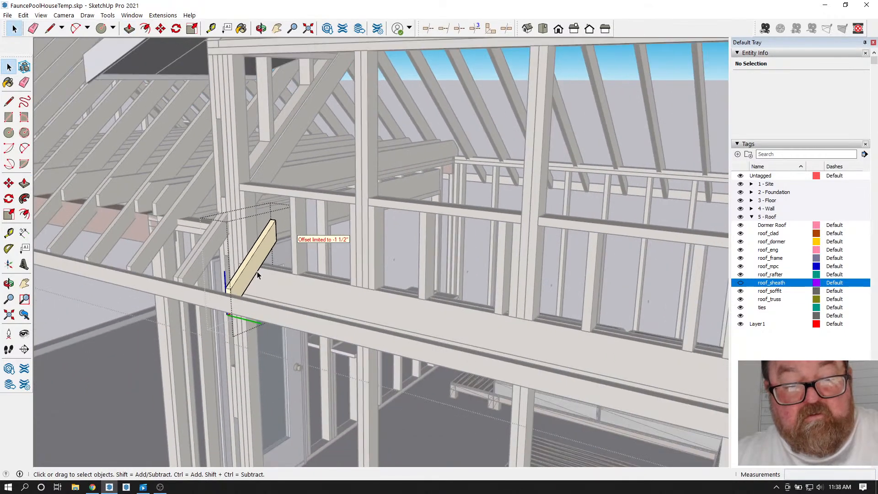
{"action": "left_click", "coordinate": [160, 316]}
- Try to array six copies of the short rafter tail along the eave below the dormer
{"action": "left_click", "coordinate": [236, 280]}
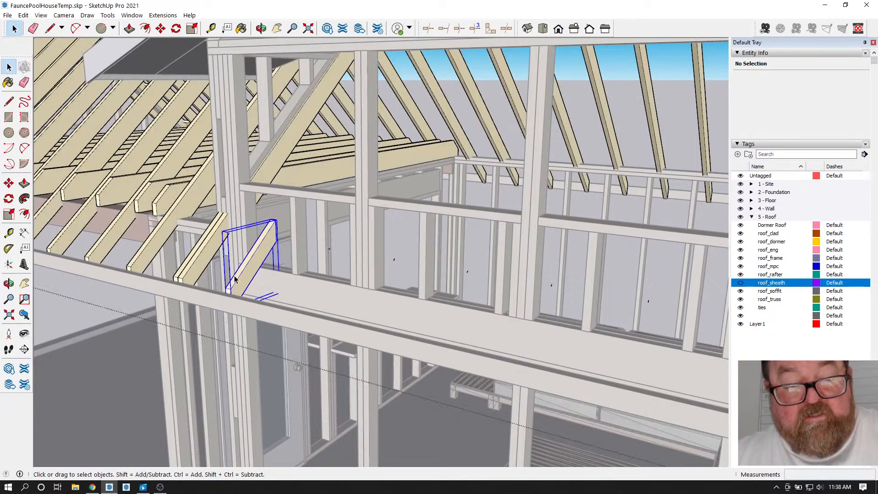
{"action": "left_click", "coordinate": [160, 29]}
{"action": "middle_click_drag", "start_coordinate": [270, 310], "coordinate": [333, 324]}
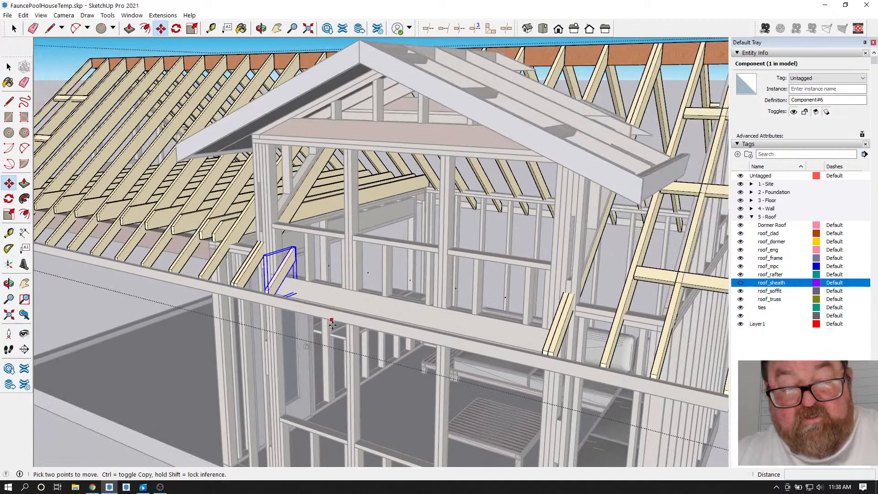
{"action": "left_click", "coordinate": [299, 307]}
{"action": "key", "text": "ctrl"}
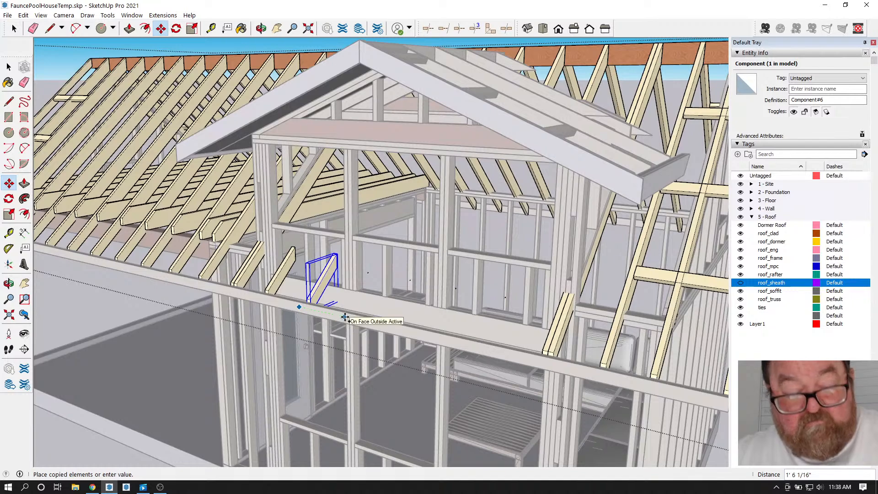
{"action": "key", "text": "Return"}
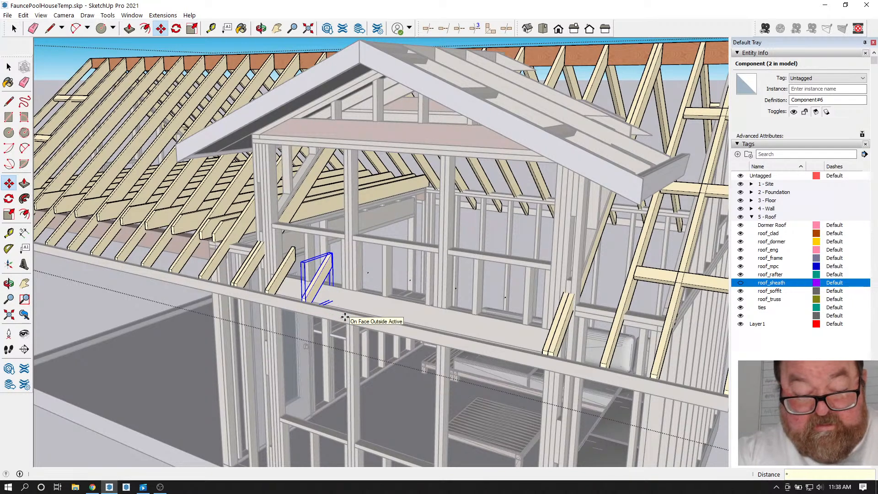
{"action": "key", "text": "Return"}
{"action": "key", "text": "ctrl+t"}
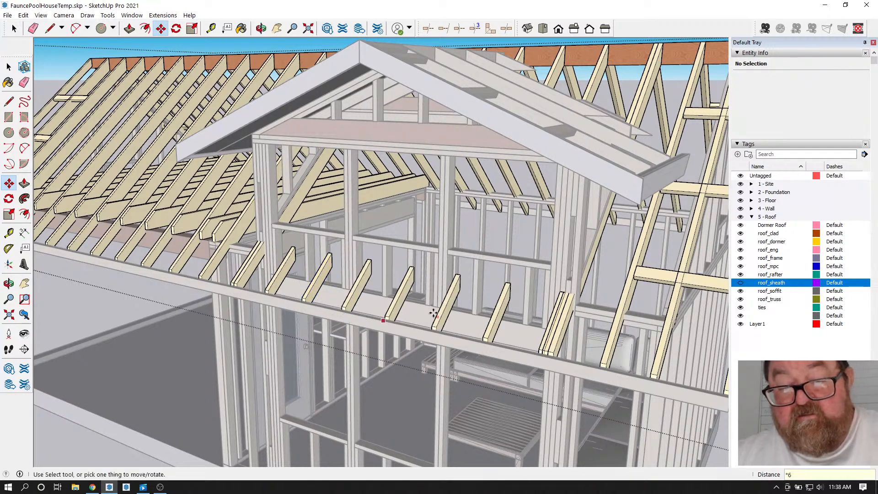
- Check the last tail copy against the far doubled rafters and undo the array of copies
{"action": "middle_click_drag", "start_coordinate": [353, 324], "coordinate": [556, 337]}
{"action": "scroll", "coordinate": [556, 337], "scroll_direction": "up", "scroll_amount": 6}
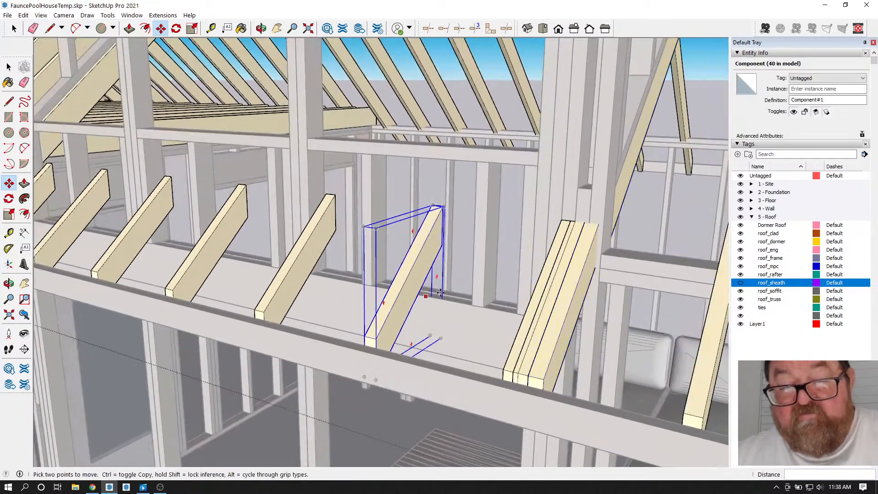
{"action": "scroll", "coordinate": [359, 367], "scroll_direction": "down", "scroll_amount": 3}
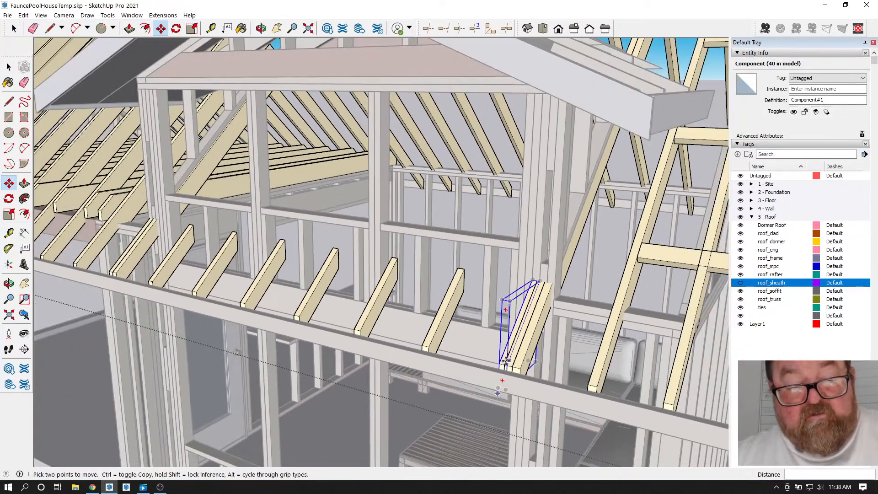
{"action": "key", "text": "ctrl+z"}
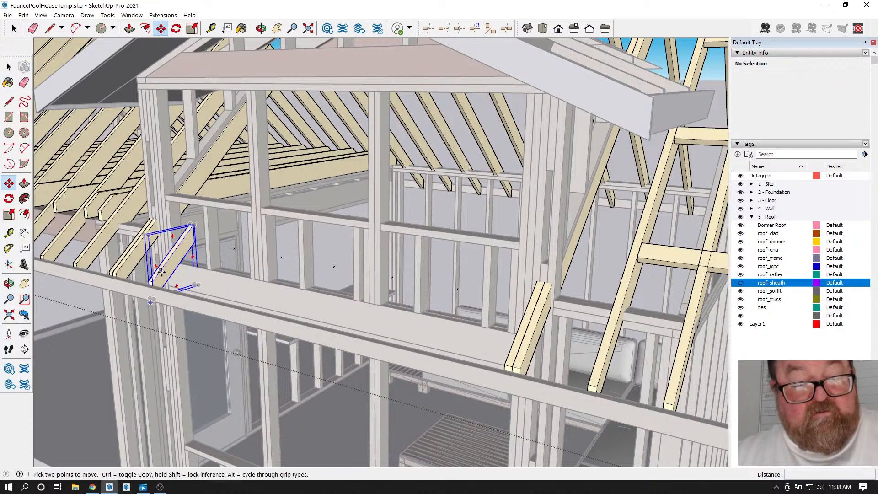
- Copy the short rafter tail 16 inches along the eave, array it as five copies, and leave the roof_frame group
{"action": "left_click", "coordinate": [165, 296]}
{"action": "key", "text": "ctrl"}
{"action": "type", "text": "16"}
{"action": "key", "text": "Return"}
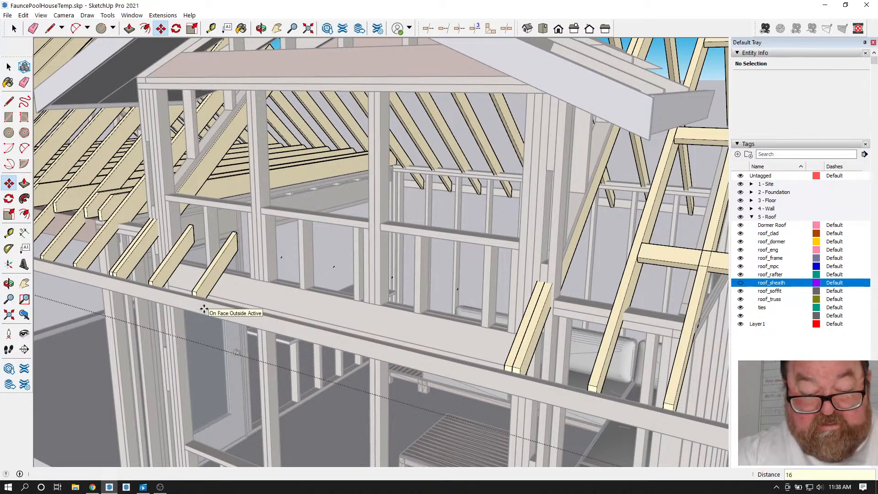
{"action": "type", "text": "*5"}
{"action": "key", "text": "Return"}
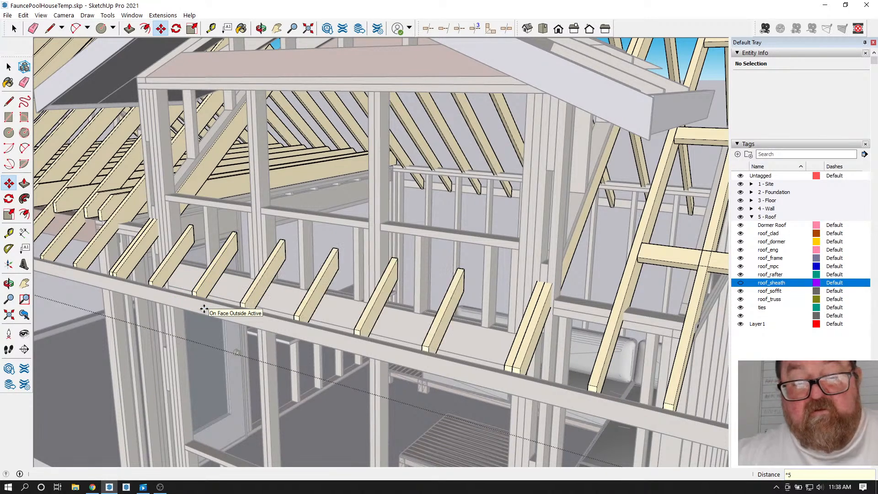
{"action": "scroll", "coordinate": [410, 327], "scroll_direction": "down", "scroll_amount": 4}
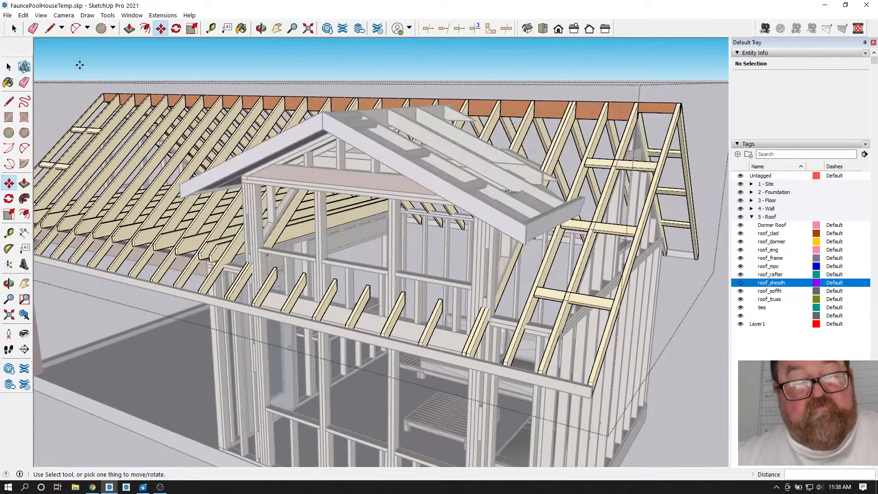
{"action": "left_click", "coordinate": [14, 28]}
{"action": "left_click", "coordinate": [256, 83]}
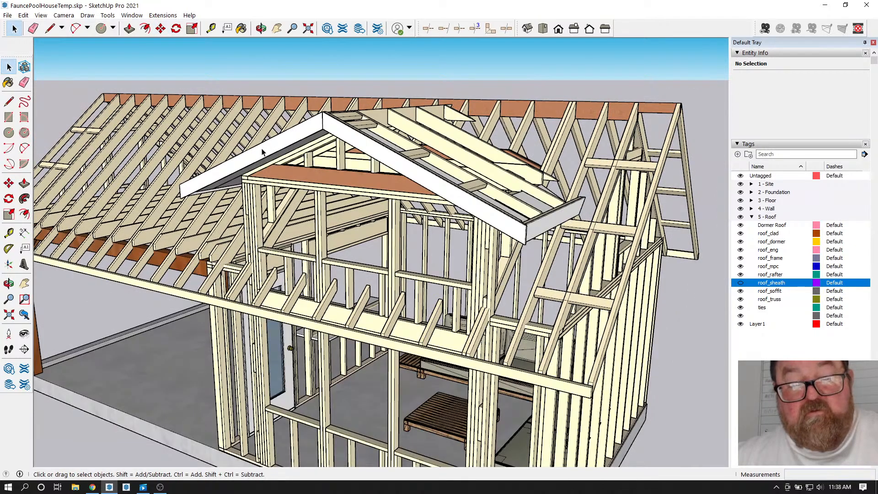
- Make the roof_sheath tag visible to cover the framing and dormer roof with sheathing
{"action": "left_click", "coordinate": [261, 28]}
{"action": "left_click_drag", "start_coordinate": [316, 227], "coordinate": [421, 206]}
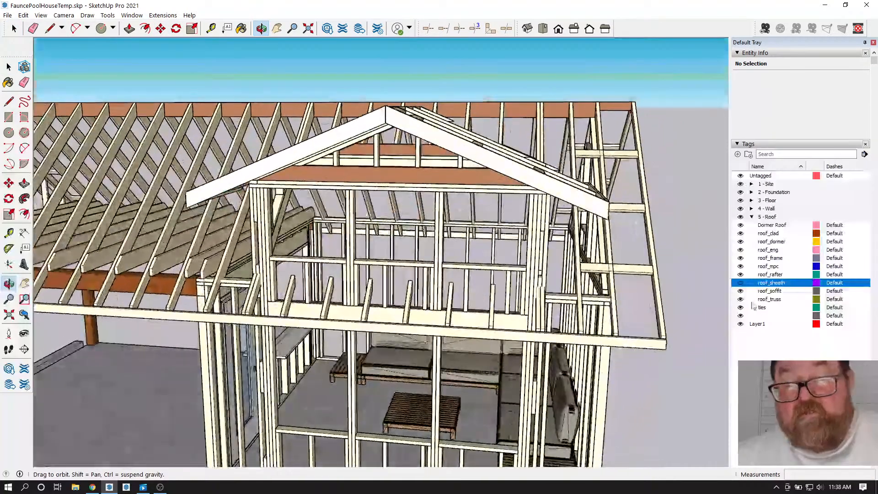
{"action": "left_click", "coordinate": [740, 282]}
{"action": "left_click_drag", "start_coordinate": [422, 285], "coordinate": [547, 280]}
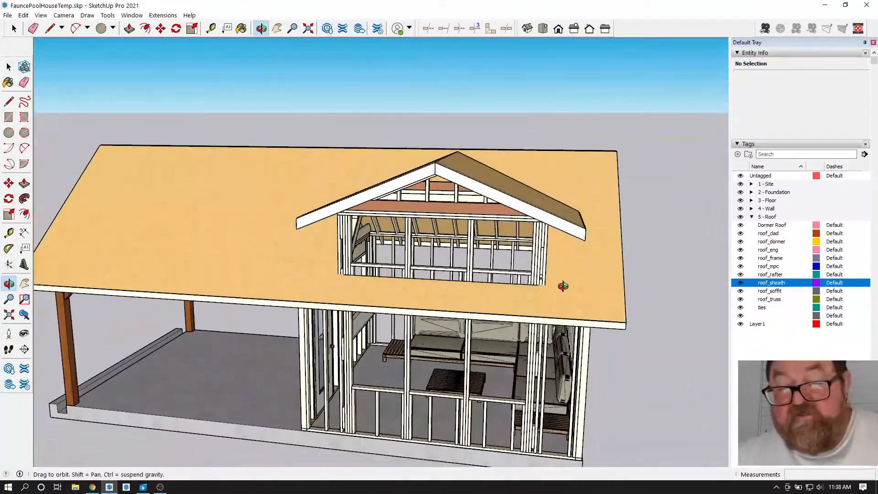
- Collapse the 5 - Roof tag folder, expand 4 - Wall, and make the wall_sheath tag visible
{"action": "left_click", "coordinate": [752, 216]}
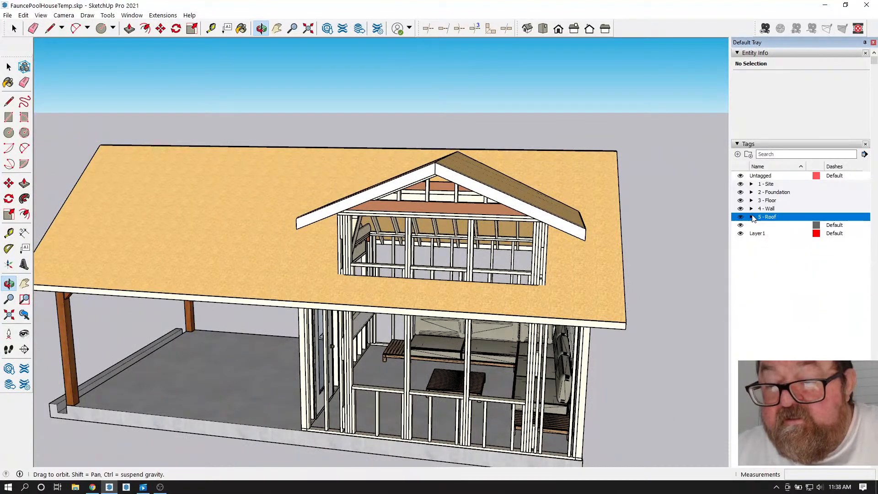
{"action": "left_click", "coordinate": [752, 209]}
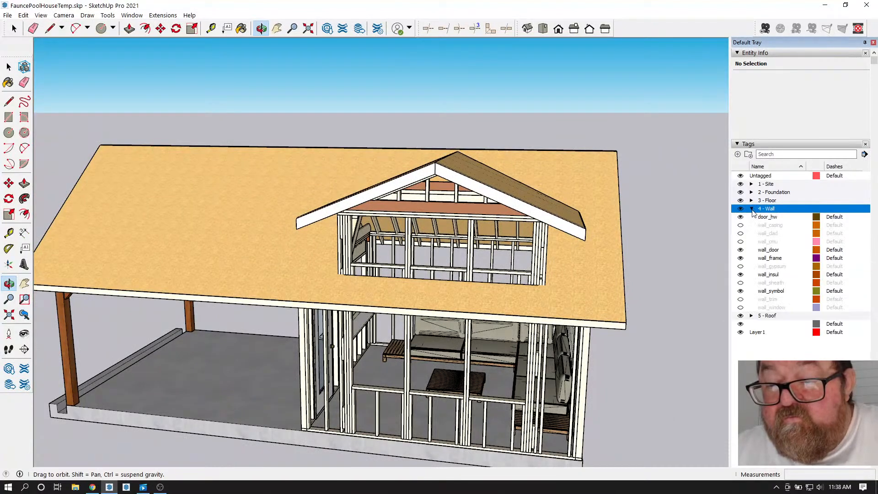
{"action": "left_click", "coordinate": [741, 283]}
{"action": "left_click_drag", "start_coordinate": [542, 305], "coordinate": [546, 323]}
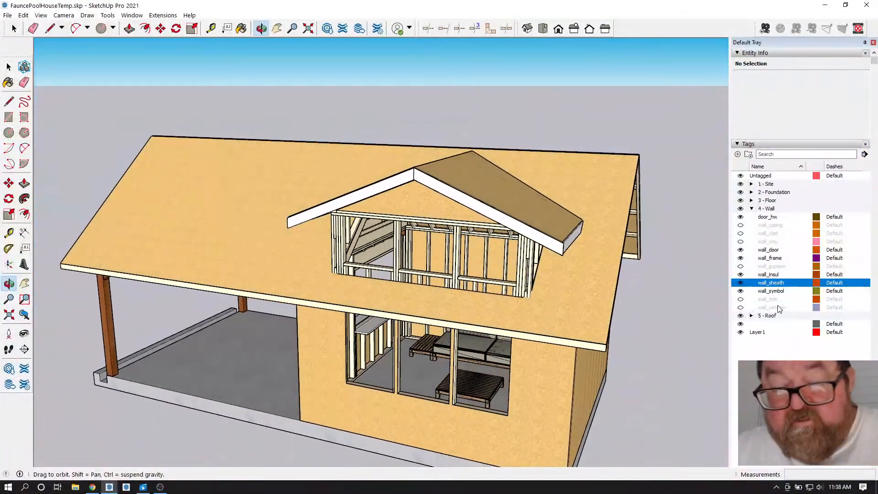
{"action": "scroll", "coordinate": [375, 223], "scroll_direction": "up", "scroll_amount": 5}
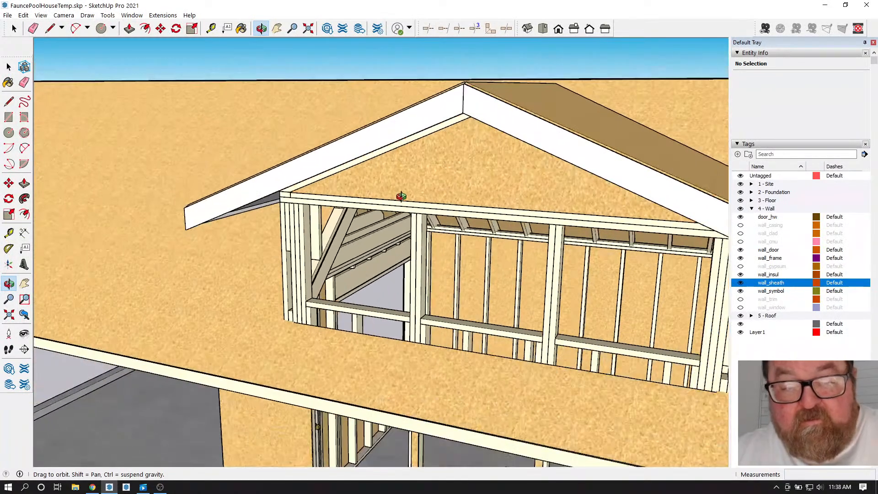
{"action": "scroll", "coordinate": [446, 178], "scroll_direction": "up", "scroll_amount": 2}
{"action": "scroll", "coordinate": [485, 157], "scroll_direction": "down", "scroll_amount": 2}
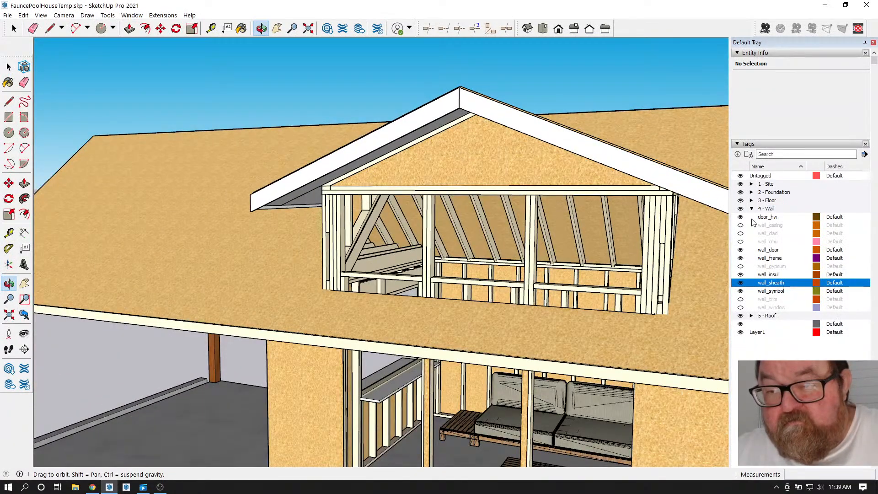
- Expand the 5 - Roof tag folder and hide the roof_sheath tag to expose the framing below the dormer
{"action": "left_click", "coordinate": [751, 316]}
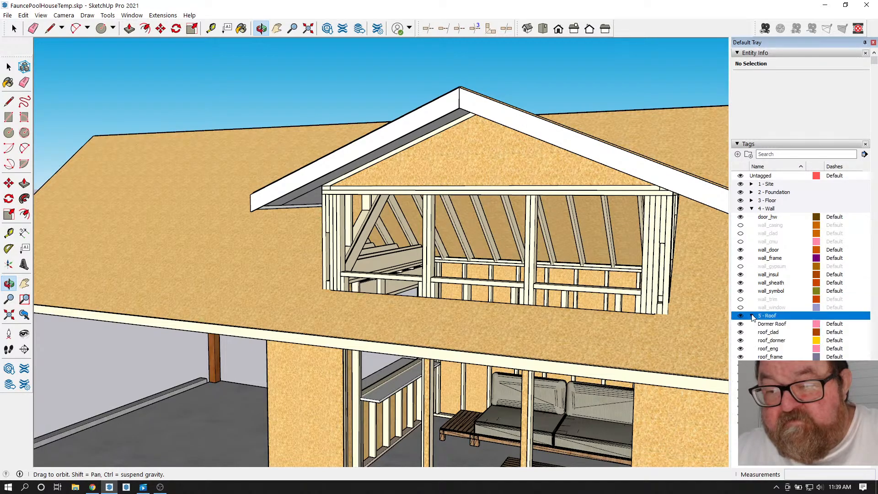
{"action": "left_click", "coordinate": [741, 381]}
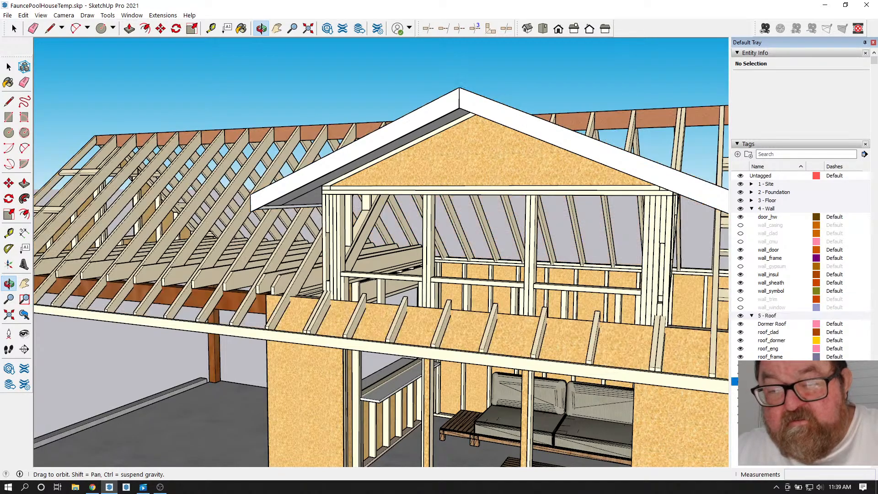
{"action": "left_click_drag", "start_coordinate": [498, 329], "coordinate": [353, 308]}
{"action": "scroll", "coordinate": [353, 308], "scroll_direction": "up", "scroll_amount": 8}
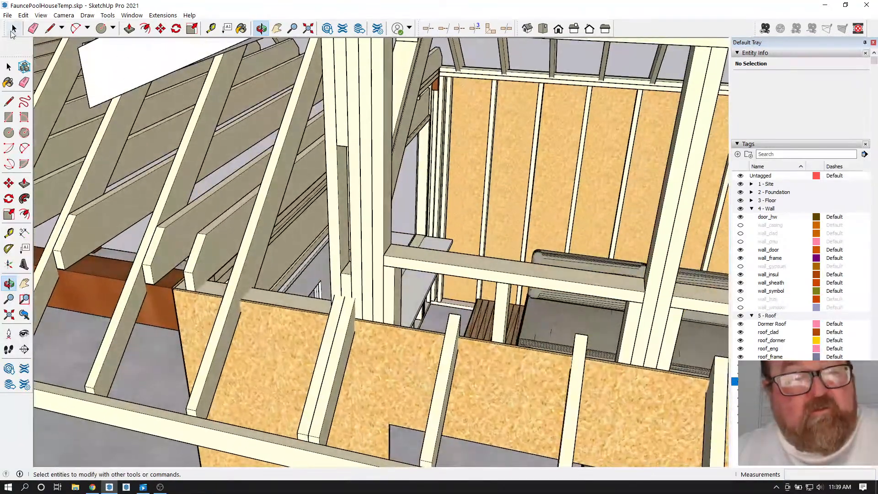
- Open the front wall's SHEATHING group below the dormer for editing, near the doubled rafters at the dormer's corner
{"action": "key", "text": "space"}
{"action": "scroll", "coordinate": [272, 234], "scroll_direction": "down", "scroll_amount": 3}
{"action": "scroll", "coordinate": [341, 250], "scroll_direction": "up", "scroll_amount": 5}
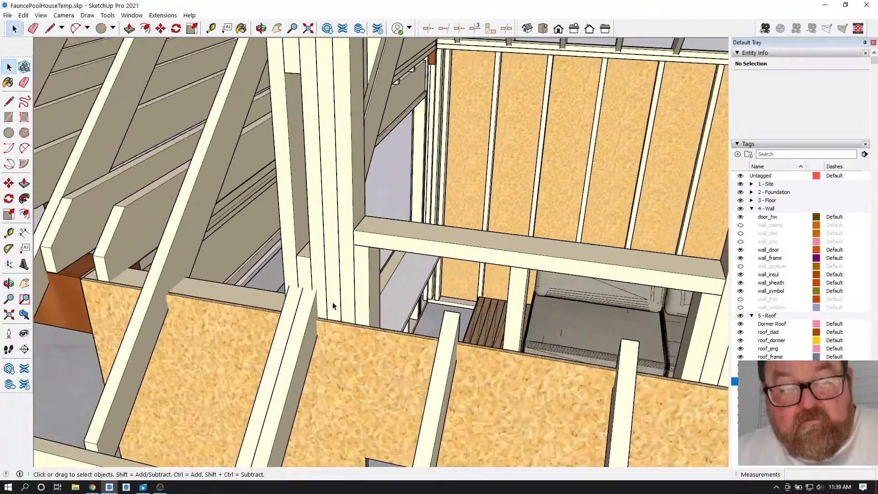
{"action": "left_click", "coordinate": [351, 335]}
{"action": "middle_click_drag", "start_coordinate": [351, 337], "coordinate": [335, 275]}
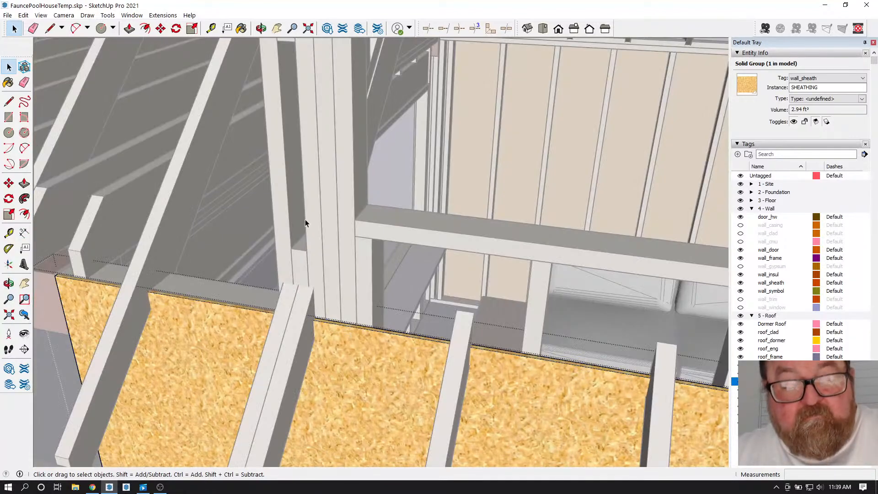
{"action": "key", "text": "ctrl+t"}
{"action": "key", "text": "o"}
{"action": "left_click_drag", "start_coordinate": [323, 222], "coordinate": [443, 253]}
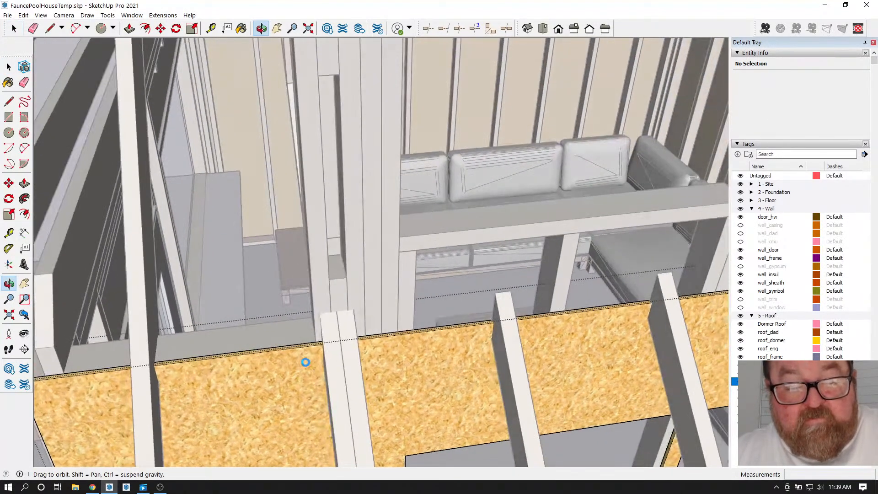
{"action": "left_click_drag", "start_coordinate": [319, 351], "coordinate": [290, 357]}
{"action": "scroll", "coordinate": [263, 311], "scroll_direction": "up", "scroll_amount": 3}
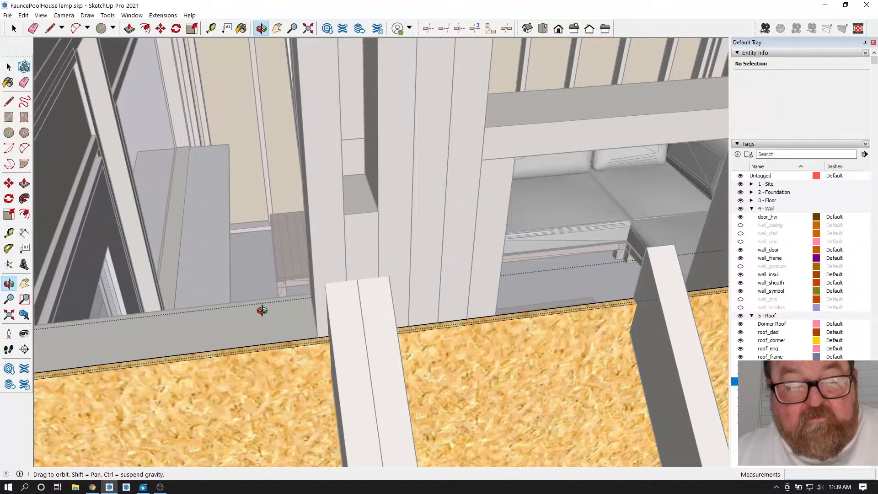
- Draw 7/16" lines across the sheathing's top edge at the outer faces of the dormer's two corner post stacks
{"action": "left_click", "coordinate": [49, 28]}
{"action": "scroll", "coordinate": [338, 326], "scroll_direction": "up", "scroll_amount": 3}
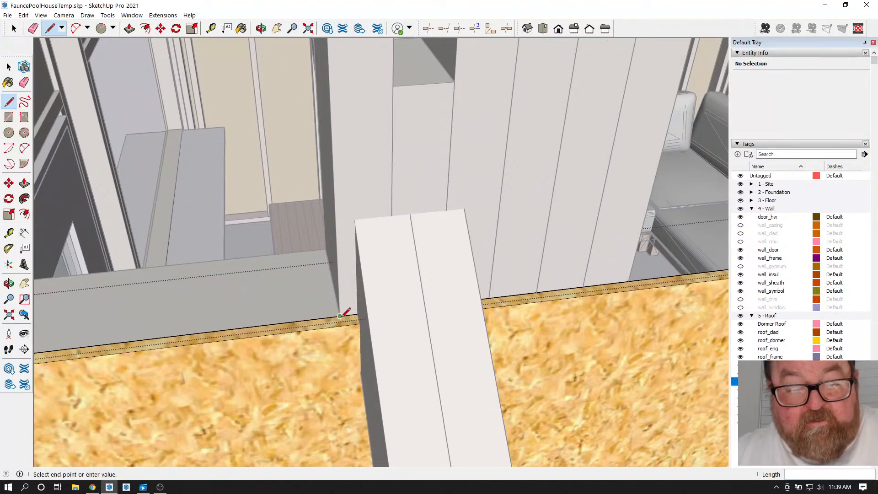
{"action": "scroll", "coordinate": [98, 384], "scroll_direction": "down", "scroll_amount": 10}
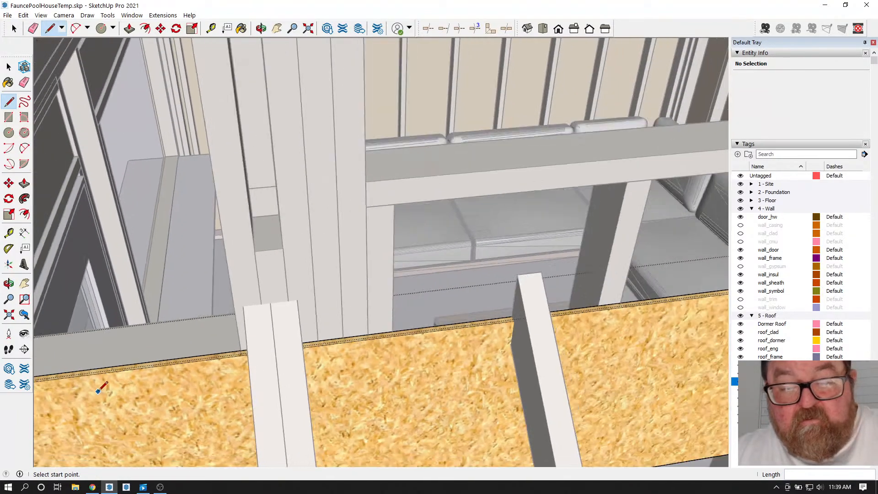
{"action": "scroll", "coordinate": [535, 334], "scroll_direction": "up", "scroll_amount": 8}
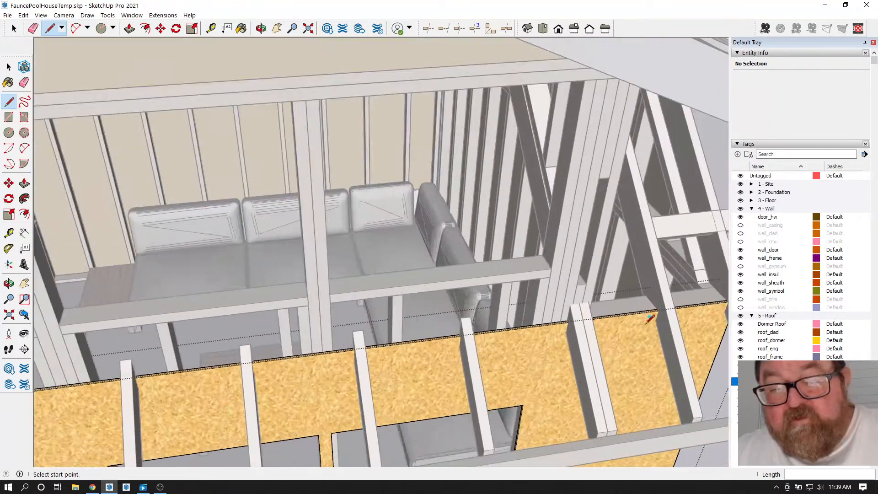
{"action": "scroll", "coordinate": [594, 313], "scroll_direction": "up", "scroll_amount": 5}
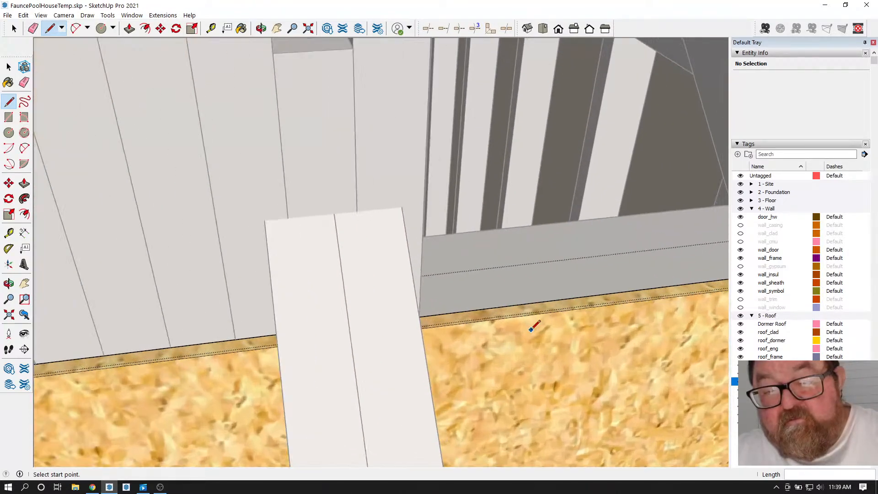
{"action": "left_click", "coordinate": [378, 312]}
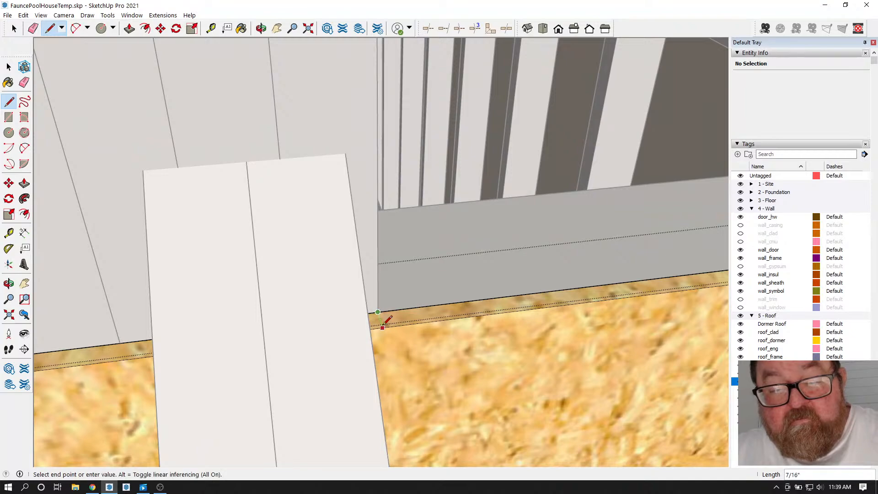
{"action": "scroll", "coordinate": [383, 326], "scroll_direction": "down", "scroll_amount": 12}
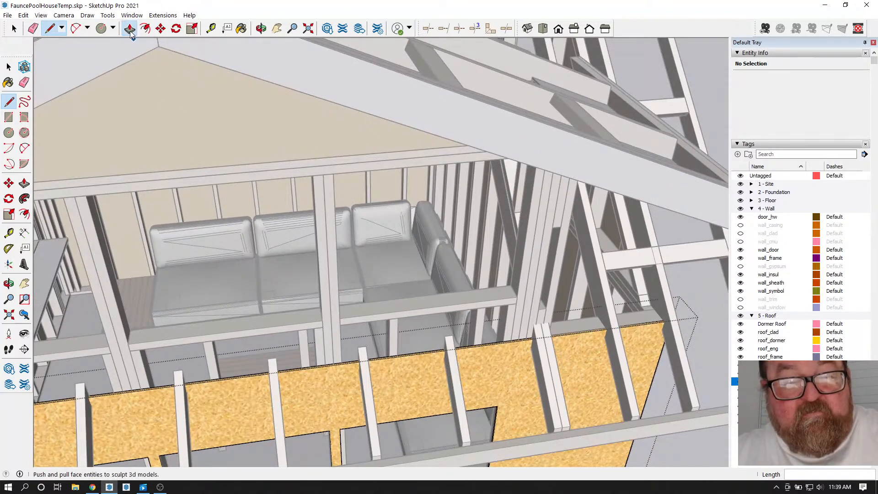
- Push/Pull the sheathing's top edge between the dormer's corner posts up by 1' 6 1/16"
{"action": "left_click", "coordinate": [130, 28]}
{"action": "scroll", "coordinate": [350, 337], "scroll_direction": "up", "scroll_amount": 2}
{"action": "left_click_drag", "start_coordinate": [349, 402], "coordinate": [311, 247]}
{"action": "scroll", "coordinate": [536, 319], "scroll_direction": "down", "scroll_amount": 3}
{"action": "scroll", "coordinate": [538, 321], "scroll_direction": "down", "scroll_amount": 3}
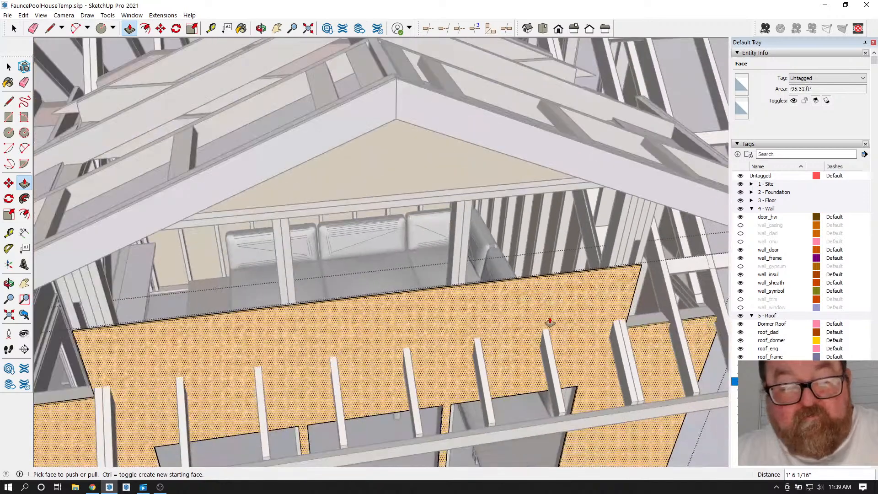
- Push/Pull the raised sheathing edge down by 7 11/16" so it sits flush with the dormer's window sill
{"action": "scroll", "coordinate": [367, 275], "scroll_direction": "up", "scroll_amount": 4}
{"action": "scroll", "coordinate": [406, 175], "scroll_direction": "up", "scroll_amount": 3}
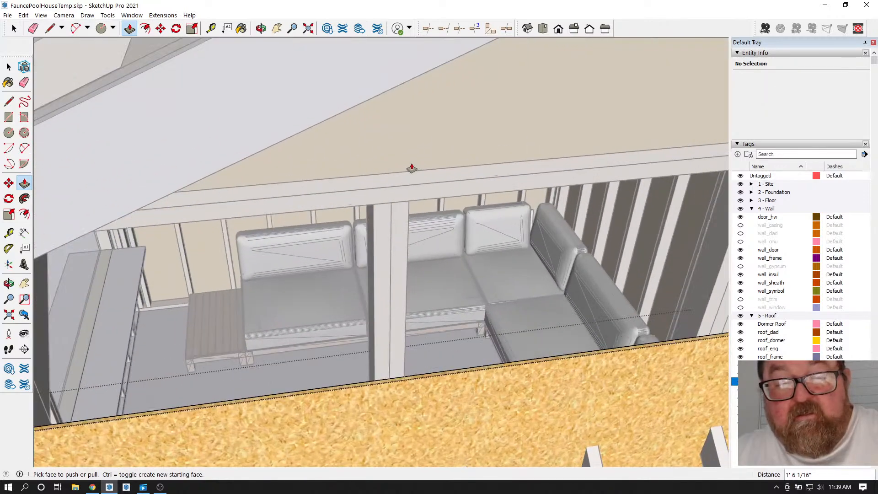
{"action": "scroll", "coordinate": [392, 319], "scroll_direction": "down", "scroll_amount": 4}
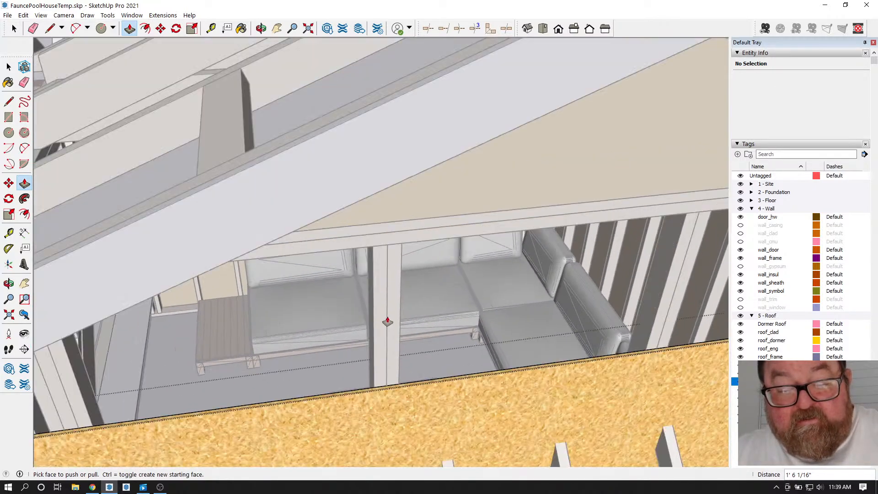
{"action": "scroll", "coordinate": [171, 420], "scroll_direction": "up", "scroll_amount": 3}
{"action": "scroll", "coordinate": [172, 419], "scroll_direction": "up", "scroll_amount": 3}
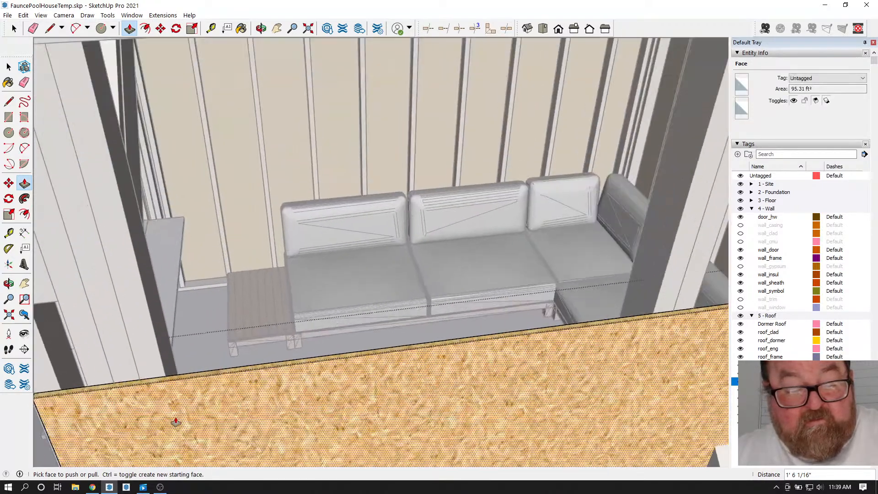
{"action": "left_click", "coordinate": [167, 384]}
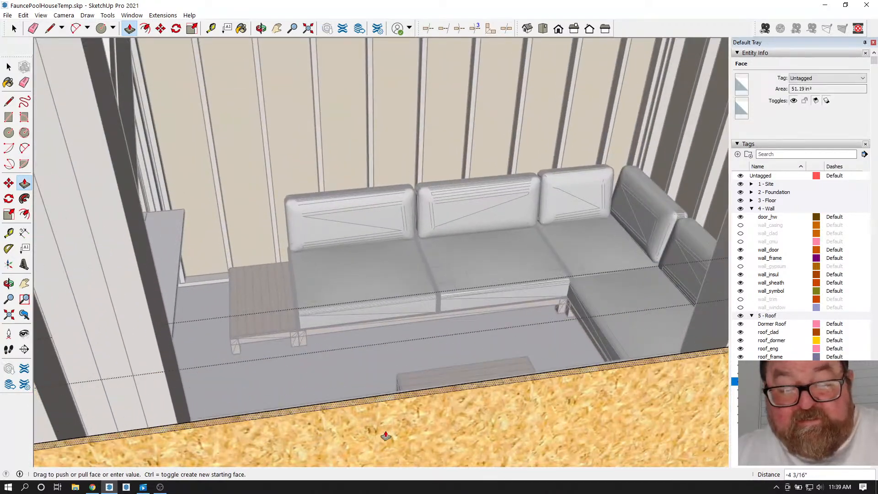
{"action": "left_click", "coordinate": [202, 439]}
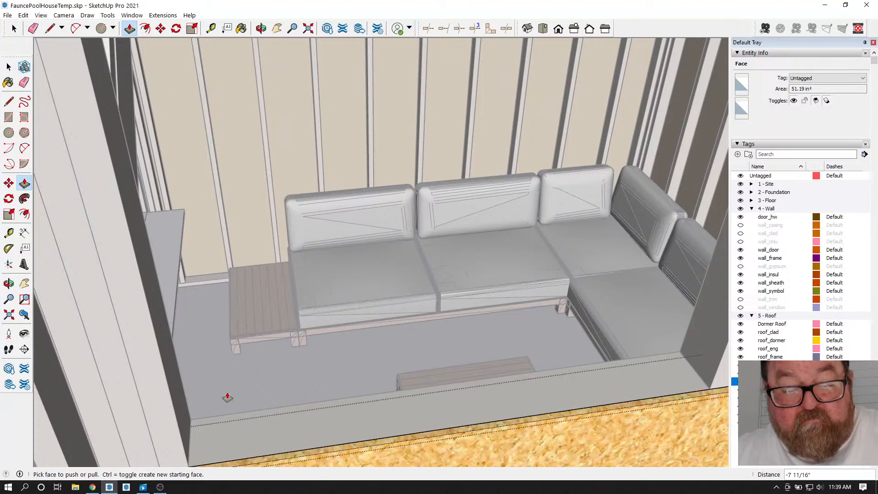
- Draw 7/16" lines across the sheathing's top edge at the first corner posts and both sides of the nearest intermediate post
{"action": "scroll", "coordinate": [222, 432], "scroll_direction": "down", "scroll_amount": 4}
{"action": "scroll", "coordinate": [216, 402], "scroll_direction": "up", "scroll_amount": 4}
{"action": "scroll", "coordinate": [220, 400], "scroll_direction": "up", "scroll_amount": 4}
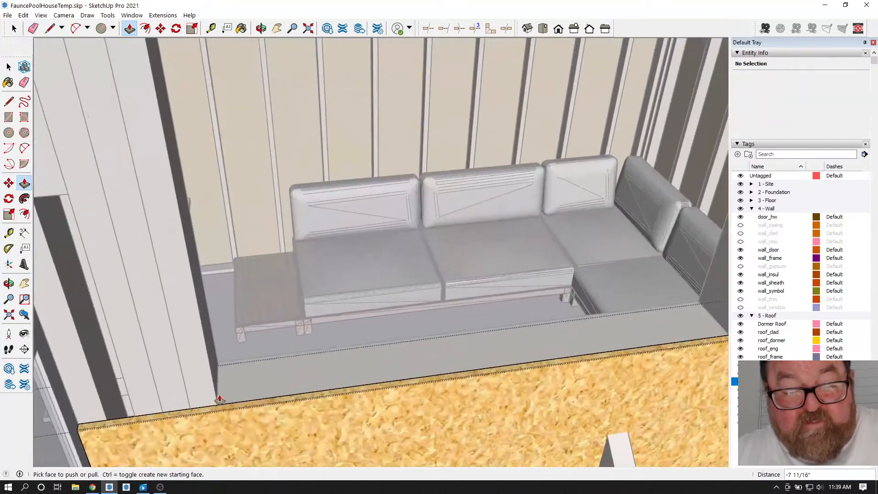
{"action": "left_click", "coordinate": [49, 28]}
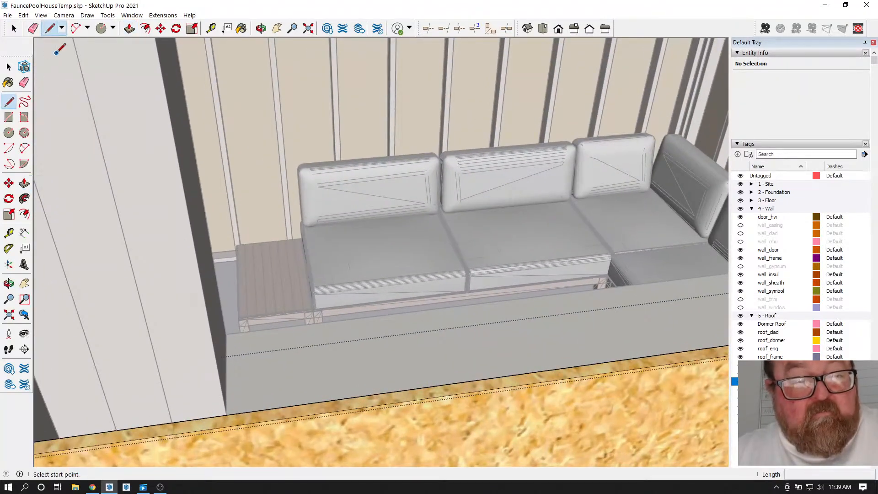
{"action": "scroll", "coordinate": [221, 380], "scroll_direction": "down", "scroll_amount": 1}
{"action": "key", "text": "Escape"}
{"action": "middle_click_drag", "start_coordinate": [202, 356], "coordinate": [444, 365]}
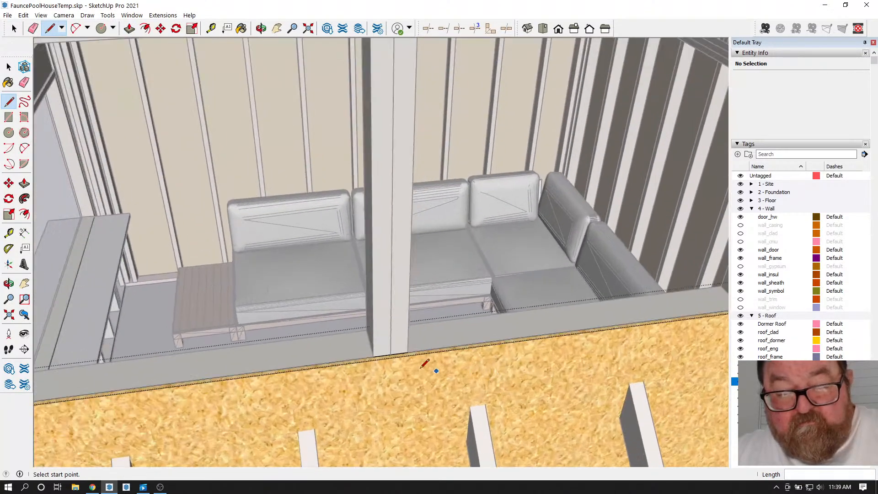
{"action": "scroll", "coordinate": [411, 353], "scroll_direction": "up", "scroll_amount": 4}
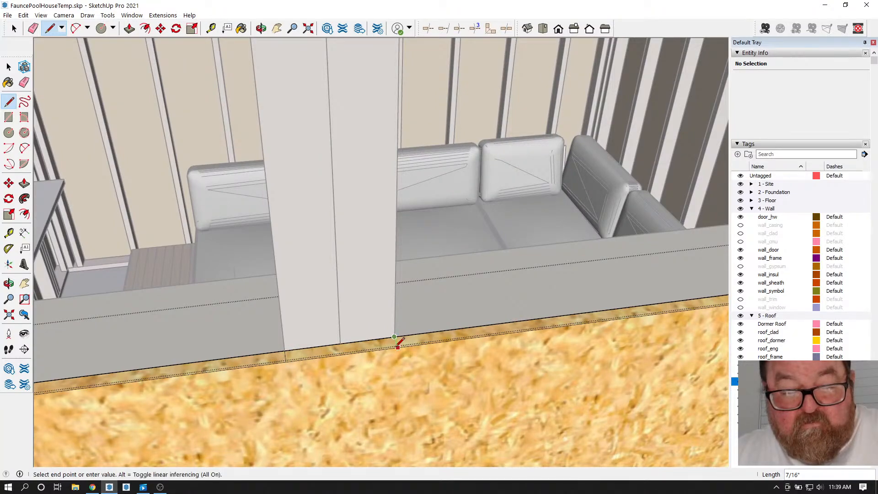
- Draw matching split lines across the sheathing's top edge at the second intermediate post and the far corner posts
{"action": "scroll", "coordinate": [335, 356], "scroll_direction": "down", "scroll_amount": 6}
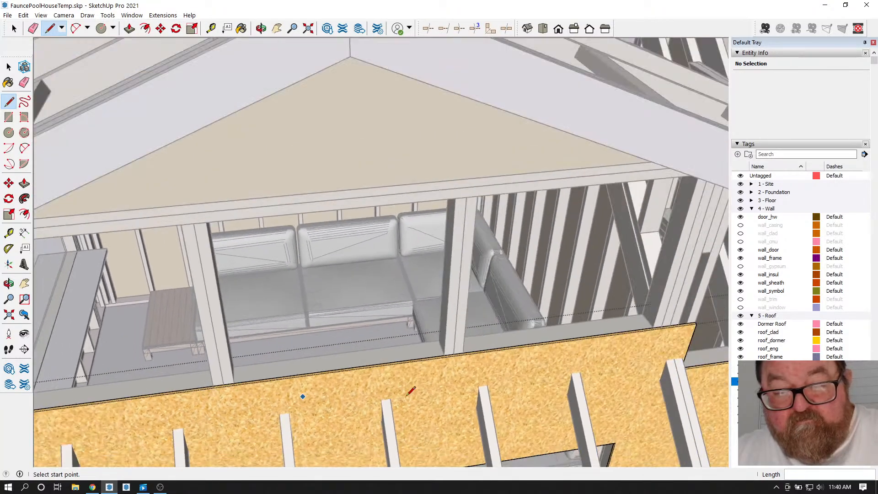
{"action": "scroll", "coordinate": [439, 352], "scroll_direction": "up", "scroll_amount": 3}
{"action": "scroll", "coordinate": [386, 341], "scroll_direction": "up", "scroll_amount": 5}
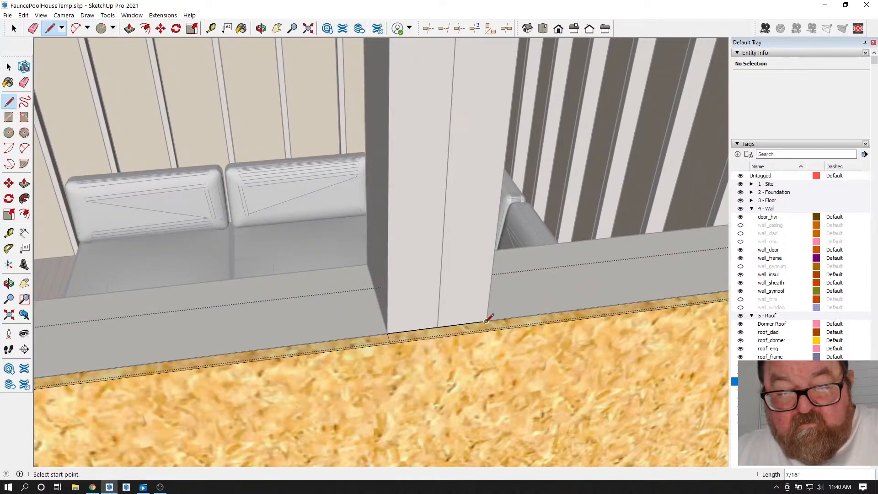
{"action": "scroll", "coordinate": [325, 371], "scroll_direction": "down", "scroll_amount": 6}
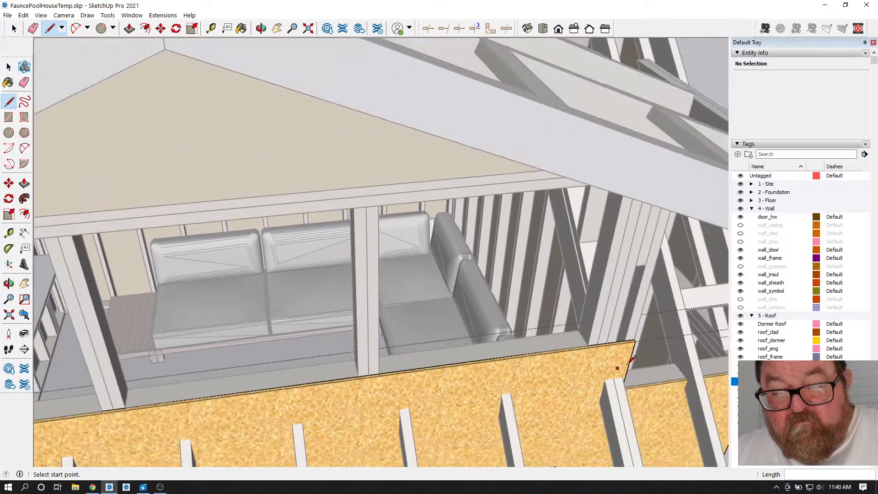
{"action": "scroll", "coordinate": [589, 333], "scroll_direction": "up", "scroll_amount": 2}
{"action": "scroll", "coordinate": [588, 333], "scroll_direction": "up", "scroll_amount": 2}
{"action": "left_click", "coordinate": [556, 335]}
{"action": "key", "text": "Escape"}
{"action": "scroll", "coordinate": [559, 337], "scroll_direction": "down", "scroll_amount": 6}
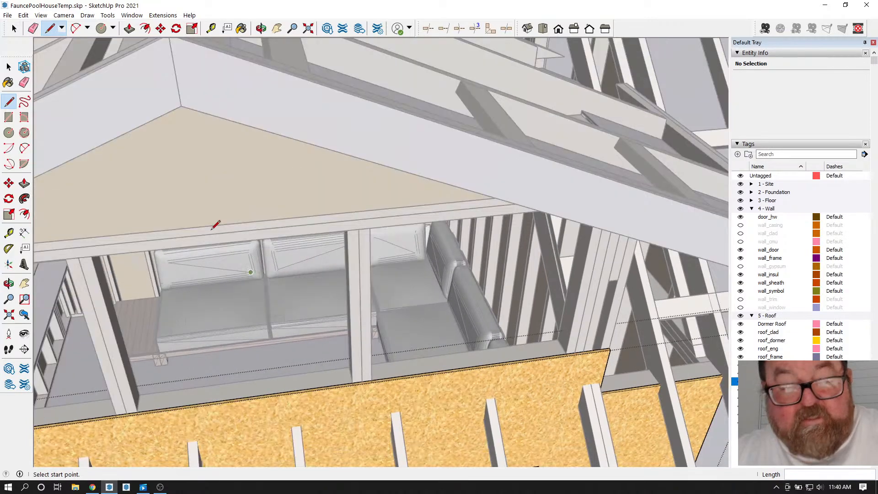
- Push/Pull the sheathing strips at the second intermediate post and the far corner posts up 2' 4" to the header
{"action": "left_click", "coordinate": [130, 29]}
{"action": "scroll", "coordinate": [298, 292], "scroll_direction": "up", "scroll_amount": 5}
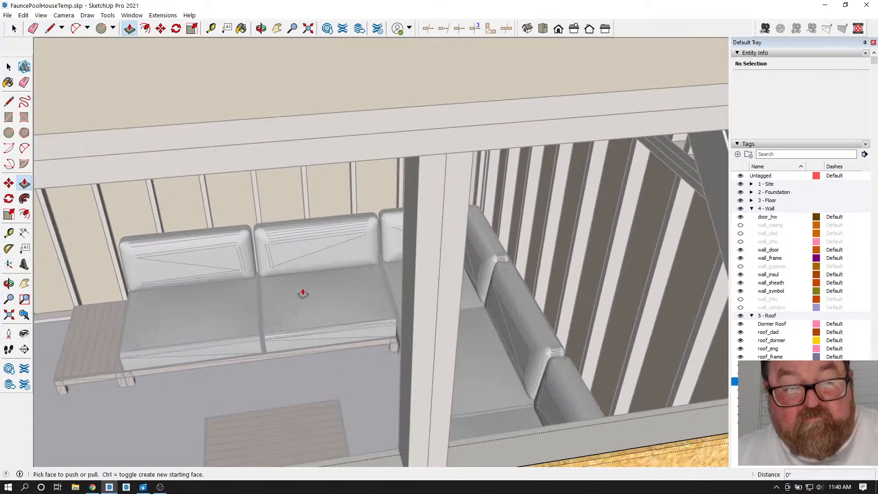
{"action": "scroll", "coordinate": [415, 347], "scroll_direction": "down", "scroll_amount": 3}
{"action": "left_click_drag", "start_coordinate": [420, 378], "coordinate": [419, 216]}
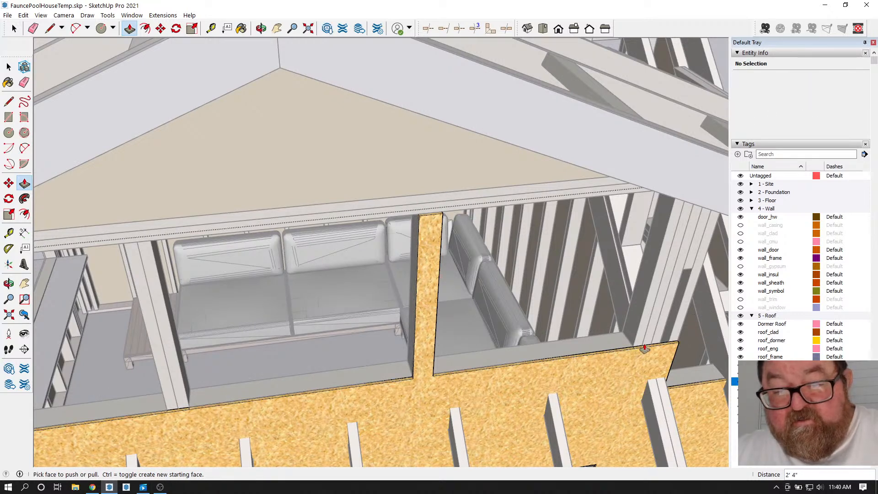
{"action": "left_click_drag", "start_coordinate": [645, 350], "coordinate": [442, 215]}
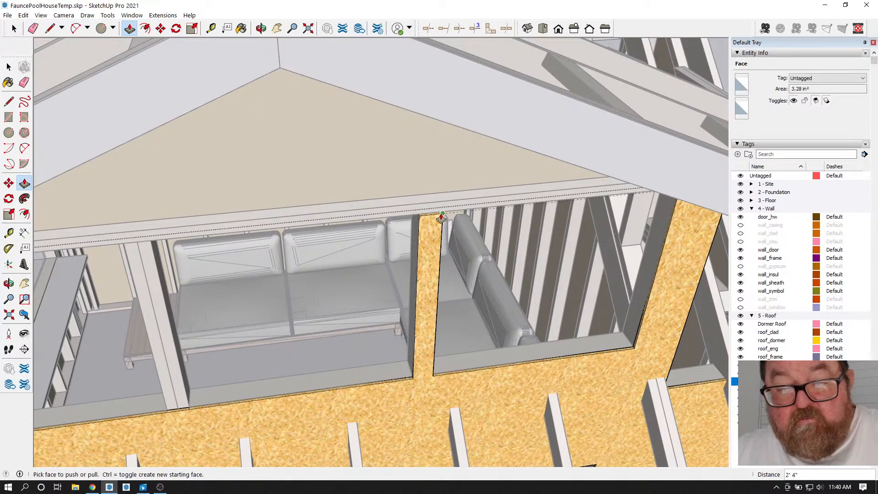
{"action": "left_click", "coordinate": [442, 215]}
- Push/Pull the sheathing strip at the first intermediate post up to the underside of the dormer header
{"action": "scroll", "coordinate": [444, 216], "scroll_direction": "down", "scroll_amount": 4}
{"action": "scroll", "coordinate": [278, 369], "scroll_direction": "up", "scroll_amount": 3}
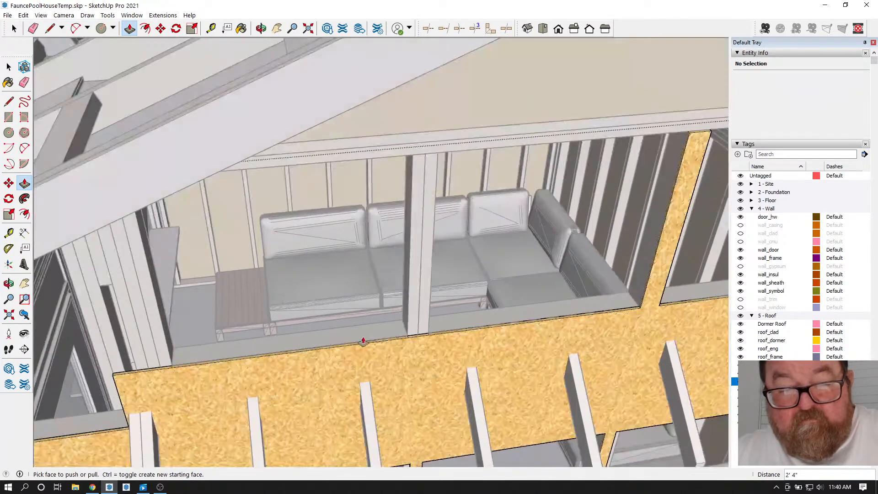
{"action": "scroll", "coordinate": [413, 343], "scroll_direction": "up", "scroll_amount": 3}
{"action": "left_click", "coordinate": [416, 341]}
{"action": "left_click", "coordinate": [411, 220]}
{"action": "scroll", "coordinate": [413, 365], "scroll_direction": "down", "scroll_amount": 3}
{"action": "scroll", "coordinate": [426, 183], "scroll_direction": "up", "scroll_amount": 3}
{"action": "scroll", "coordinate": [427, 184], "scroll_direction": "up", "scroll_amount": 1}
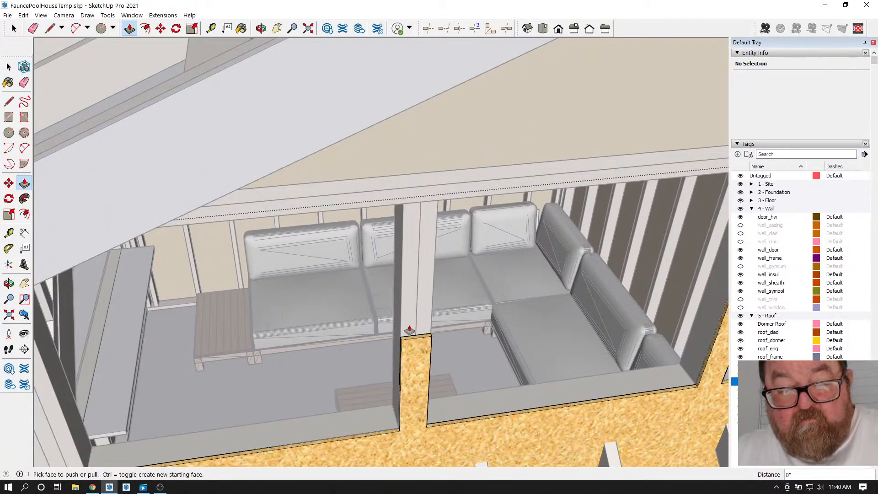
{"action": "left_click", "coordinate": [412, 341]}
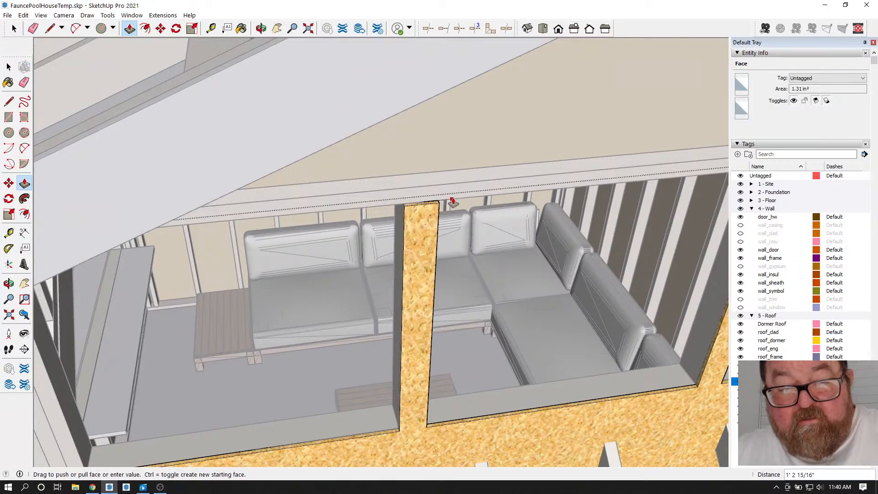
{"action": "left_click", "coordinate": [451, 201]}
- Push/Pull the sheathing strip at the remaining corner posts up 2' 4" to the underside of the dormer header
{"action": "scroll", "coordinate": [484, 280], "scroll_direction": "down", "scroll_amount": 3}
{"action": "left_click", "coordinate": [262, 28]}
{"action": "left_click_drag", "start_coordinate": [350, 230], "coordinate": [255, 155]}
{"action": "scroll", "coordinate": [295, 263], "scroll_direction": "up", "scroll_amount": 5}
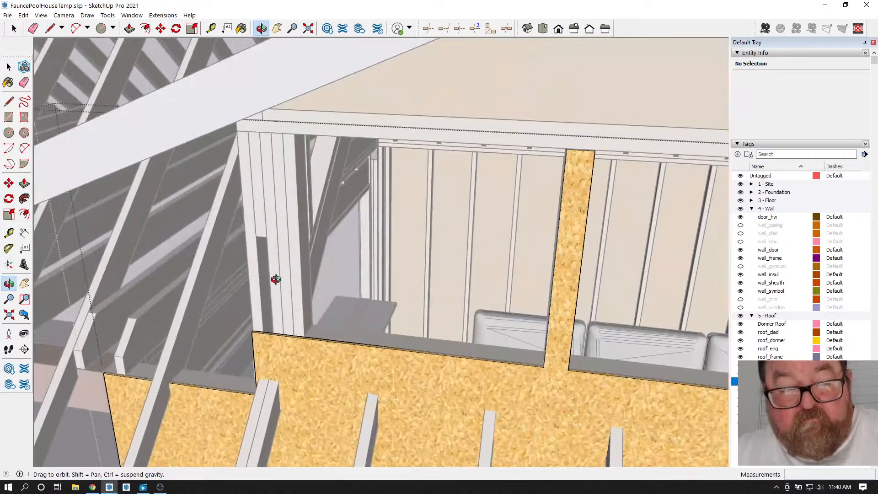
{"action": "left_click_drag", "start_coordinate": [262, 253], "coordinate": [278, 287]}
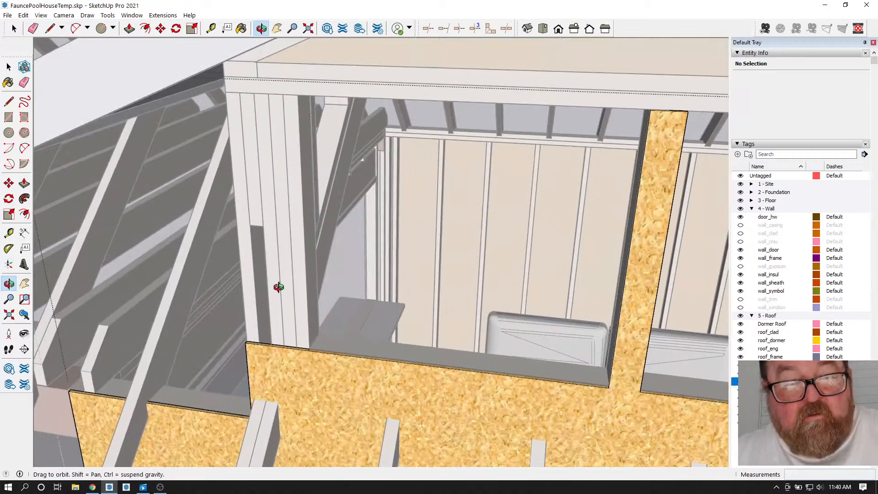
{"action": "left_click", "coordinate": [130, 29]}
{"action": "left_click", "coordinate": [280, 350]}
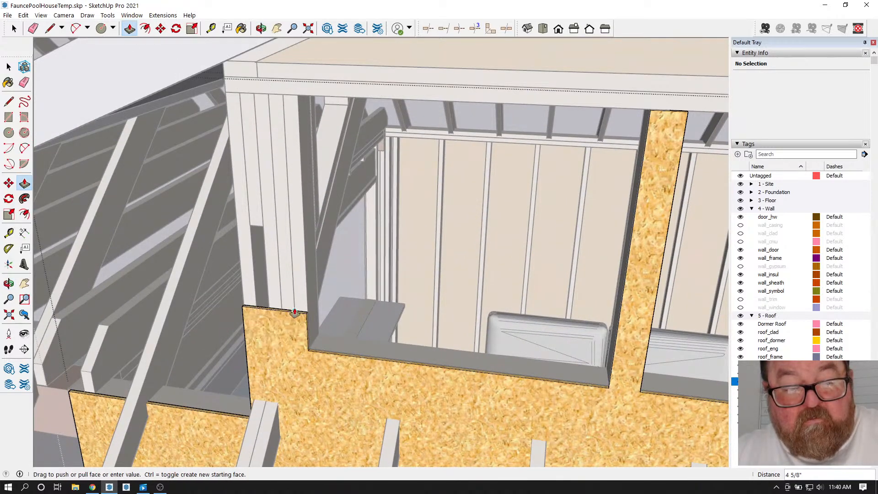
{"action": "left_click", "coordinate": [397, 99]}
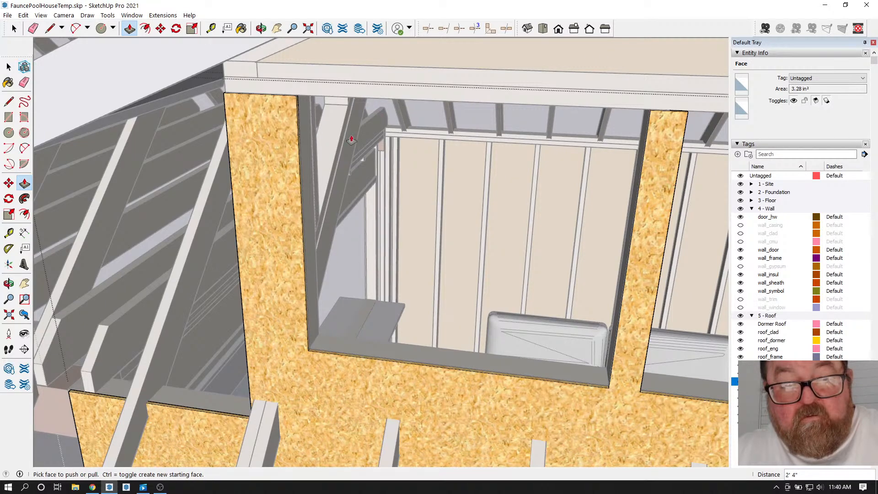
{"action": "scroll", "coordinate": [287, 250], "scroll_direction": "down", "scroll_amount": 3}
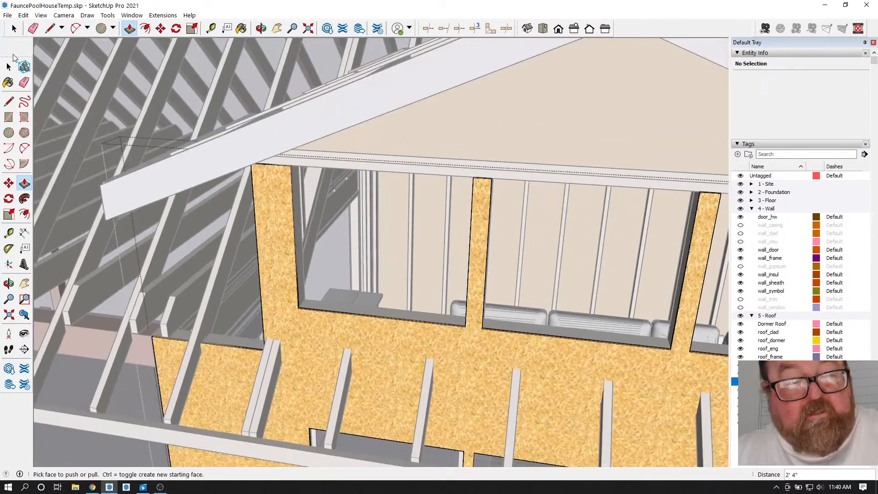
- Open the gable sheathing for editing and Push/Pull its bottom edge down 3" to meet the wall sheathing below
{"action": "key", "text": "space"}
{"action": "scroll", "coordinate": [413, 183], "scroll_direction": "up", "scroll_amount": 5}
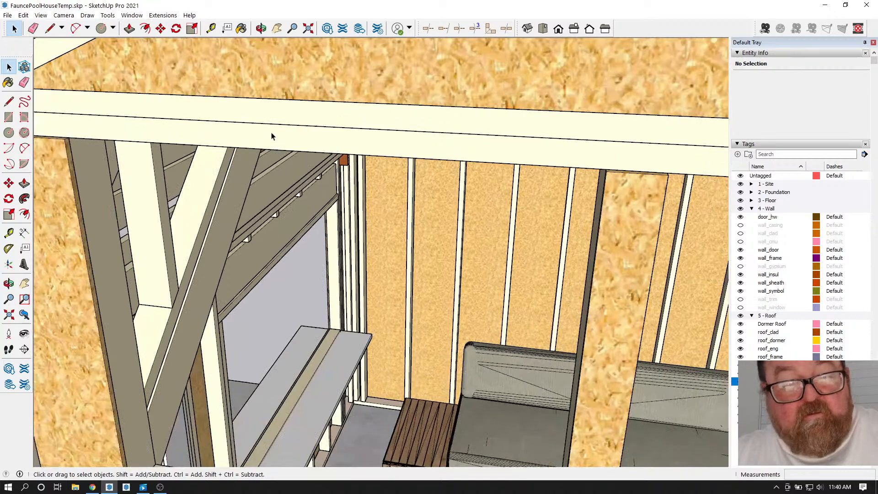
{"action": "scroll", "coordinate": [272, 135], "scroll_direction": "down", "scroll_amount": 1}
{"action": "double_click", "coordinate": [237, 81]}
{"action": "left_click", "coordinate": [237, 81]}
{"action": "scroll", "coordinate": [290, 108], "scroll_direction": "down", "scroll_amount": 2}
{"action": "scroll", "coordinate": [171, 130], "scroll_direction": "up", "scroll_amount": 3}
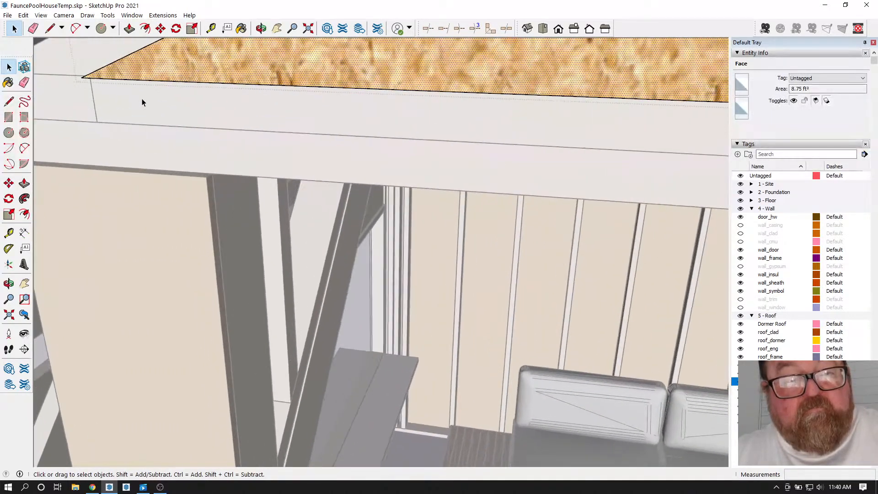
{"action": "middle_click_drag", "start_coordinate": [216, 58], "coordinate": [274, 109]}
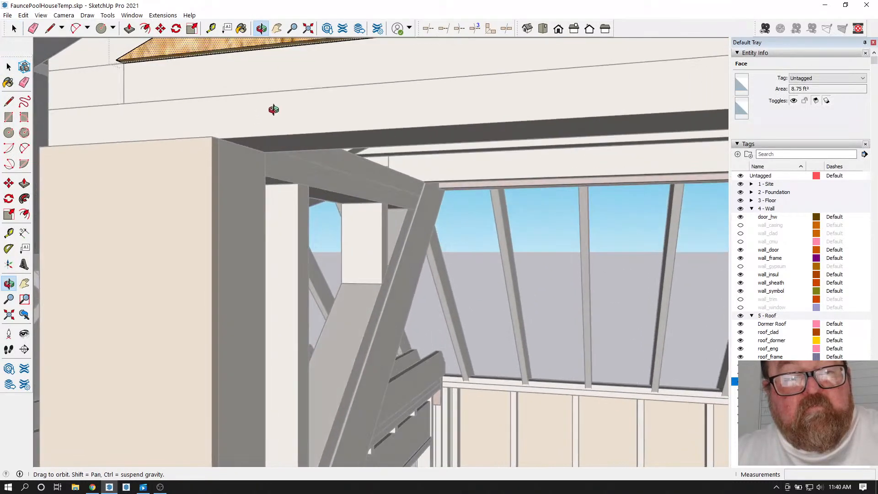
{"action": "left_click", "coordinate": [130, 29]}
{"action": "left_click", "coordinate": [151, 62]}
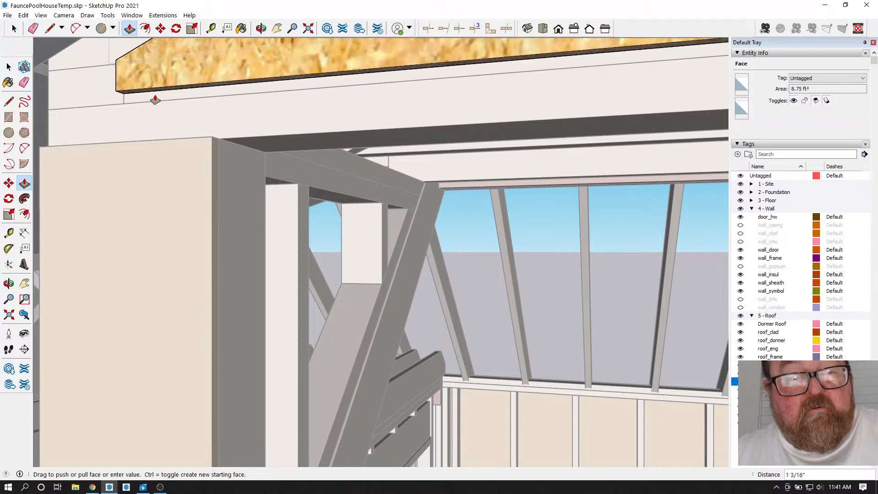
{"action": "left_click", "coordinate": [214, 142]}
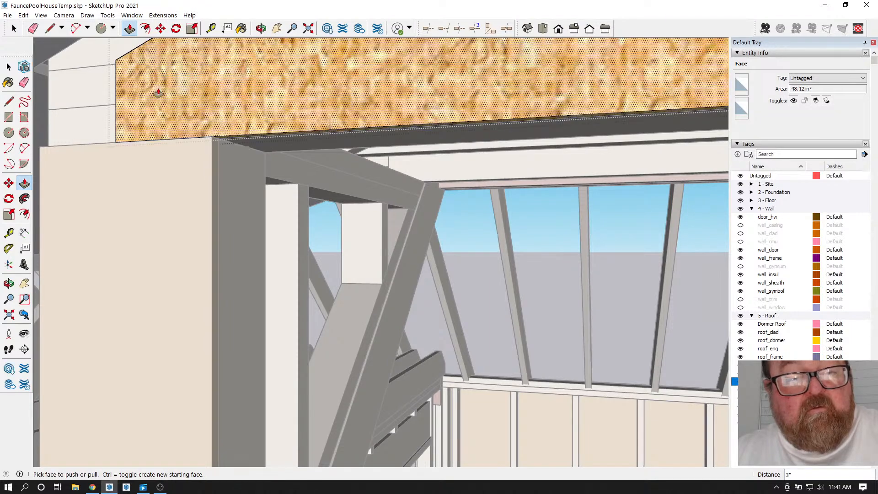
{"action": "left_click", "coordinate": [261, 29]}
{"action": "left_click_drag", "start_coordinate": [272, 60], "coordinate": [337, 121]}
{"action": "key", "text": "p"}
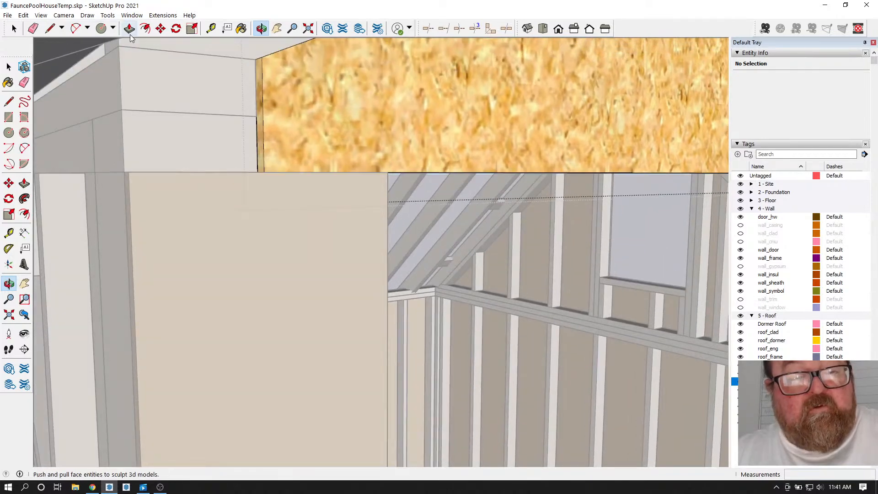
{"action": "left_click", "coordinate": [258, 112]}
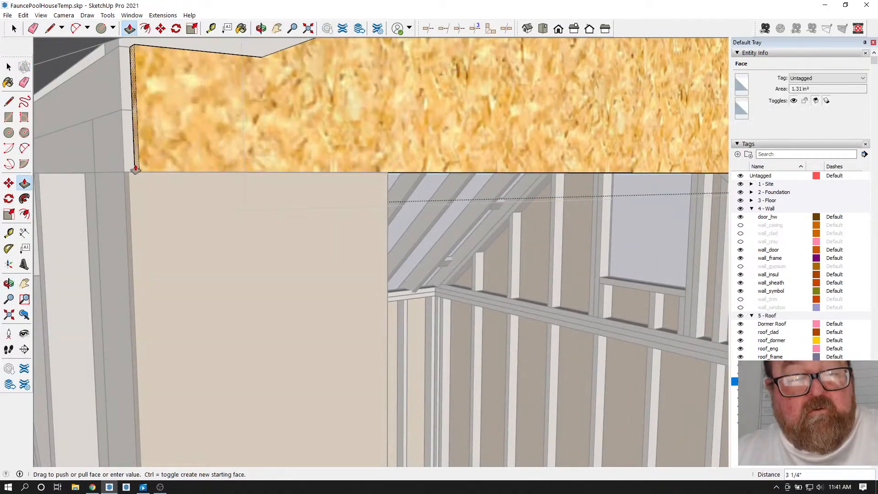
{"action": "scroll", "coordinate": [214, 196], "scroll_direction": "down", "scroll_amount": 1}
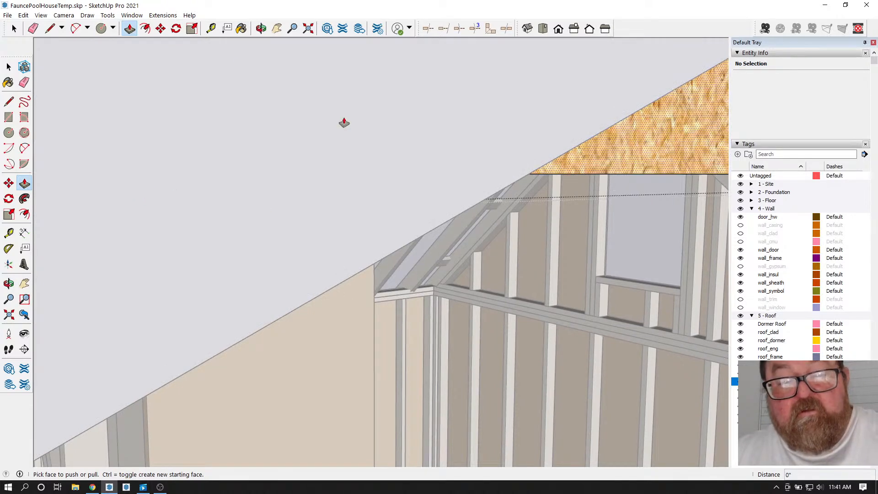
- Push/Pull the gable sheathing's sloped top edge up to the underside of the roof overhang
{"action": "left_click", "coordinate": [261, 28]}
{"action": "left_click_drag", "start_coordinate": [374, 174], "coordinate": [290, 110]}
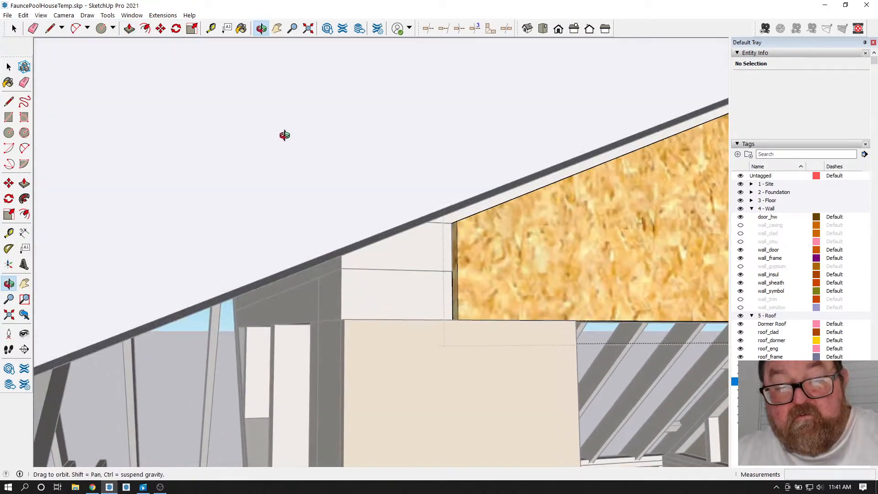
{"action": "scroll", "coordinate": [402, 226], "scroll_direction": "up", "scroll_amount": 6}
{"action": "left_click_drag", "start_coordinate": [444, 207], "coordinate": [485, 251]}
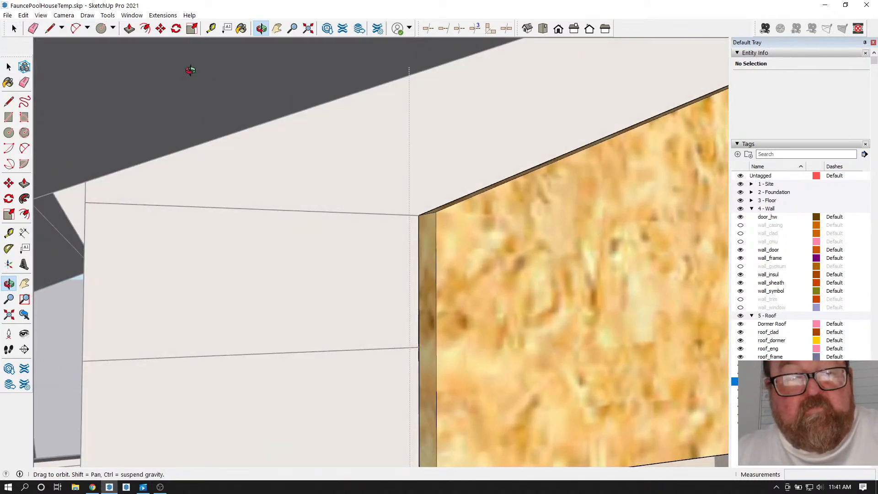
{"action": "left_click", "coordinate": [130, 29]}
{"action": "left_click_drag", "start_coordinate": [450, 208], "coordinate": [328, 102]}
{"action": "scroll", "coordinate": [403, 131], "scroll_direction": "down", "scroll_amount": 2}
- Undo the last Push/Pull and extend the gable sheathing's vertical end face out 3 1/2" to the dormer corner
{"action": "left_click_drag", "start_coordinate": [397, 141], "coordinate": [196, 228]}
{"action": "key", "text": "ctrl+z"}
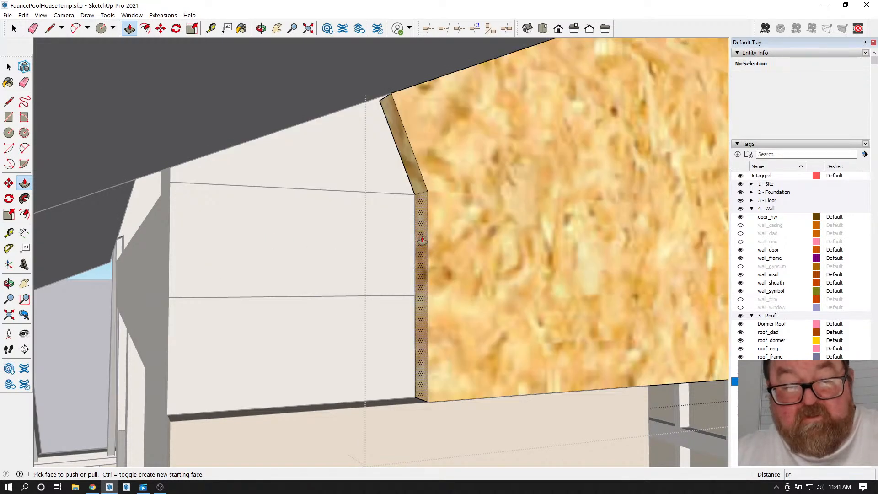
{"action": "left_click", "coordinate": [377, 249]}
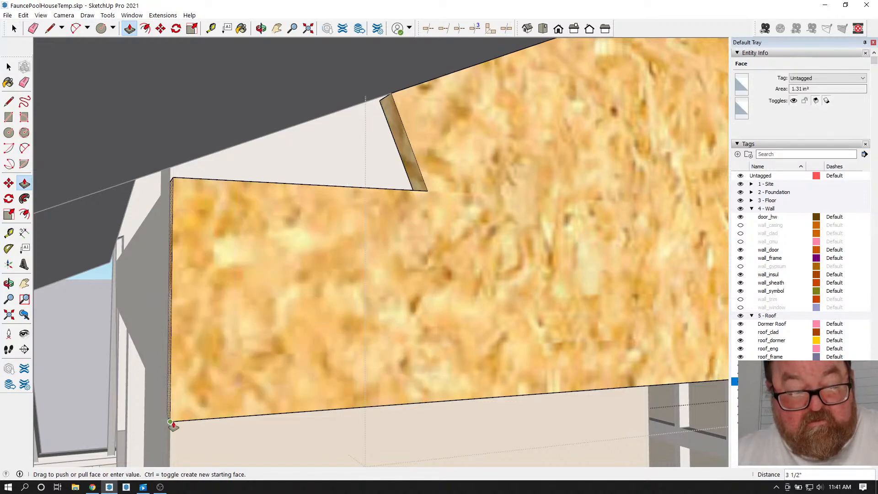
{"action": "left_click", "coordinate": [172, 426]}
- Draw a line from the sloped edge's lower end to the sheathing's outer upper corner, closing the triangular notch
{"action": "left_click", "coordinate": [50, 28]}
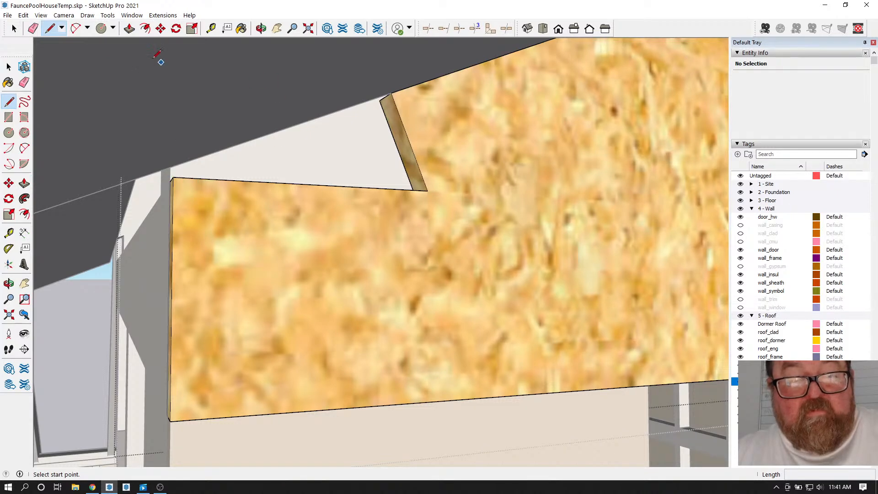
{"action": "left_click", "coordinate": [129, 28]}
{"action": "left_click", "coordinate": [388, 117]}
{"action": "key", "text": "Escape"}
{"action": "key", "text": "l"}
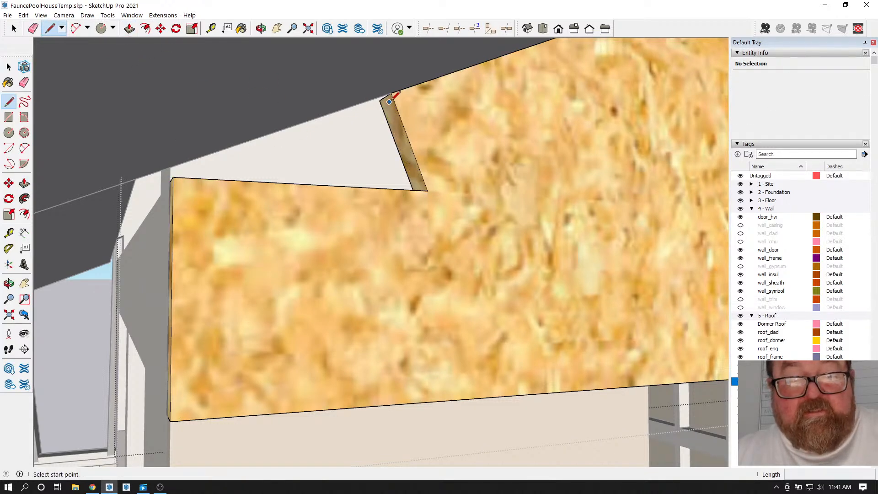
{"action": "left_click", "coordinate": [179, 177]}
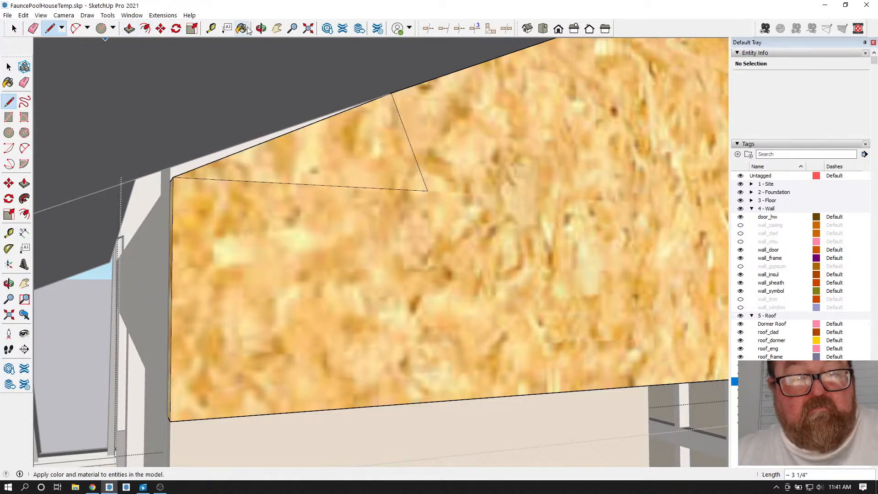
- Push/Pull the triangular infill face 7/16" back to the full thickness of the gable sheathing
{"action": "left_click", "coordinate": [261, 28]}
{"action": "left_click_drag", "start_coordinate": [302, 164], "coordinate": [324, 164]}
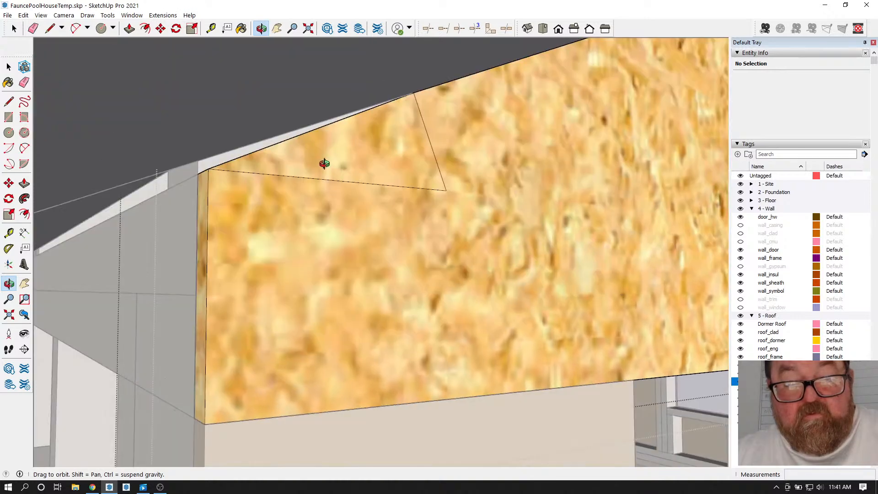
{"action": "left_click", "coordinate": [129, 28]}
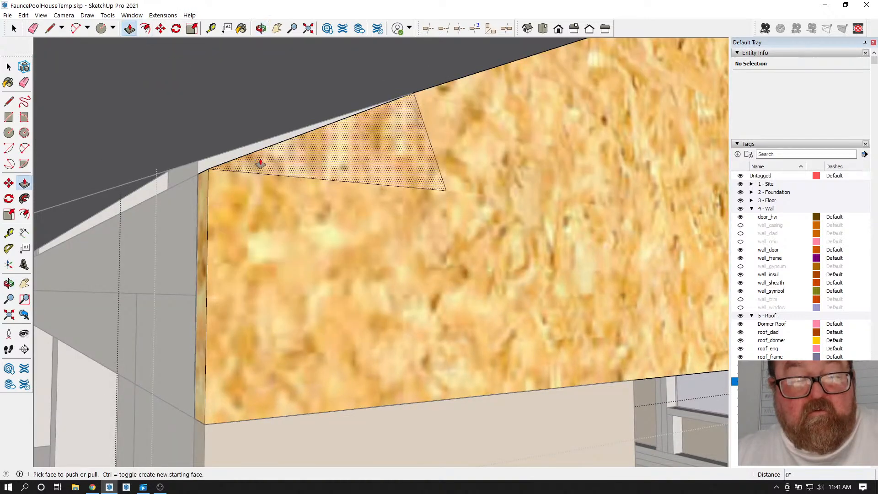
{"action": "left_click", "coordinate": [260, 163]}
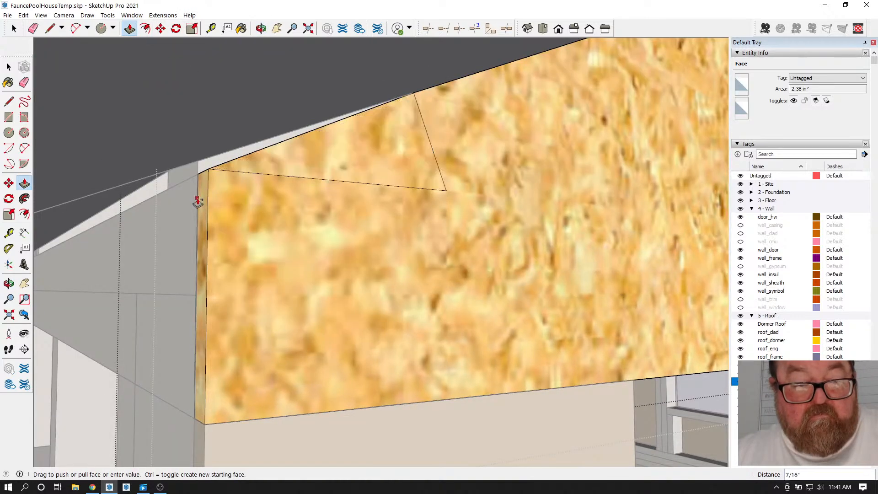
{"action": "left_click", "coordinate": [202, 204]}
- Erase the leftover seam lines of the triangular infill from the face of the gable sheathing
{"action": "left_click", "coordinate": [33, 29]}
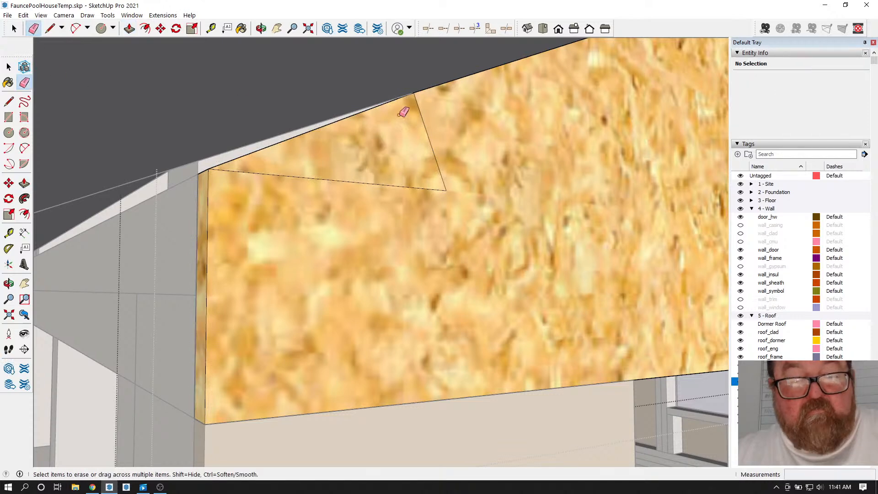
{"action": "left_click", "coordinate": [425, 124]}
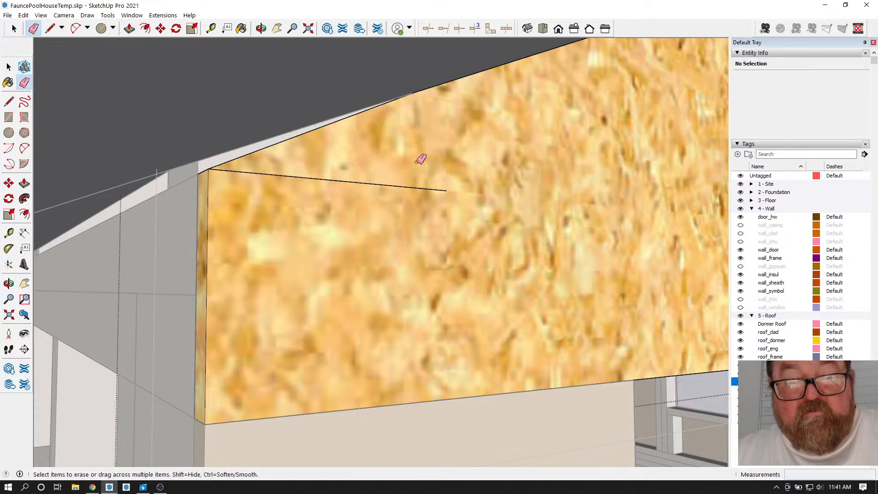
{"action": "left_click", "coordinate": [407, 186]}
{"action": "mouse_move", "coordinate": [226, 219]}
{"action": "middle_mouse_down"}
{"action": "mouse_move", "coordinate": [87, 275]}
{"action": "mouse_move", "coordinate": [171, 273]}
{"action": "mouse_move", "coordinate": [63, 263]}
{"action": "mouse_move", "coordinate": [165, 267]}
{"action": "mouse_move", "coordinate": [85, 279]}
{"action": "middle_mouse_up"}
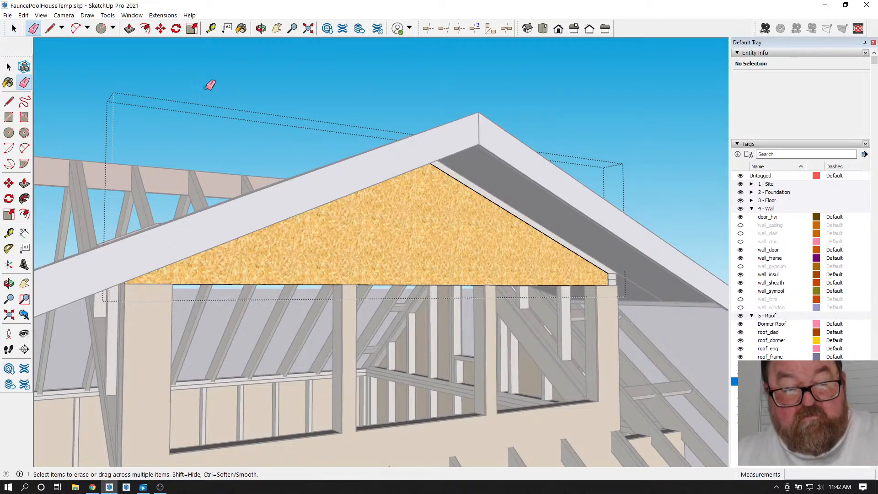
{"action": "left_click", "coordinate": [262, 28]}
{"action": "left_click_drag", "start_coordinate": [284, 228], "coordinate": [271, 197]}
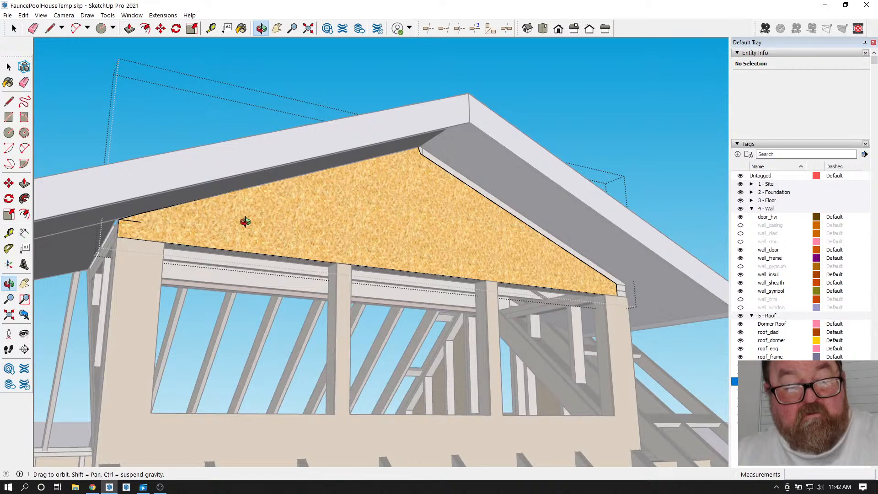
{"action": "left_click", "coordinate": [33, 28]}
{"action": "scroll", "coordinate": [139, 220], "scroll_direction": "up", "scroll_amount": 3}
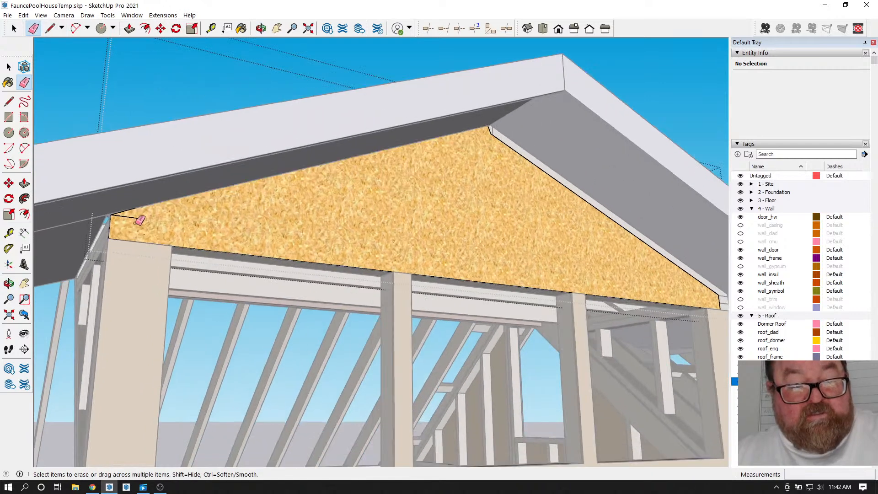
{"action": "scroll", "coordinate": [170, 271], "scroll_direction": "down", "scroll_amount": 2}
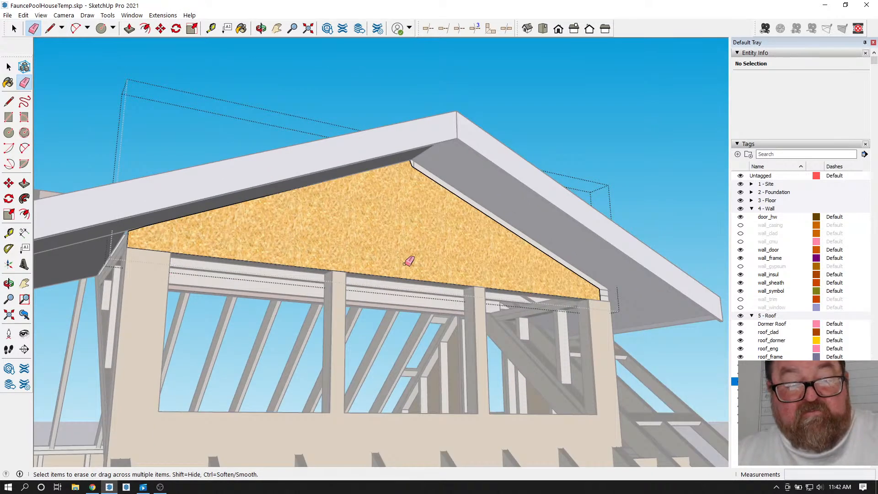
- Push/Pull the gable sheathing's opposite sloped edge up about 1 1/2" to the underside of the roof overhang
{"action": "left_click", "coordinate": [262, 29]}
{"action": "left_click_drag", "start_coordinate": [506, 258], "coordinate": [192, 272]}
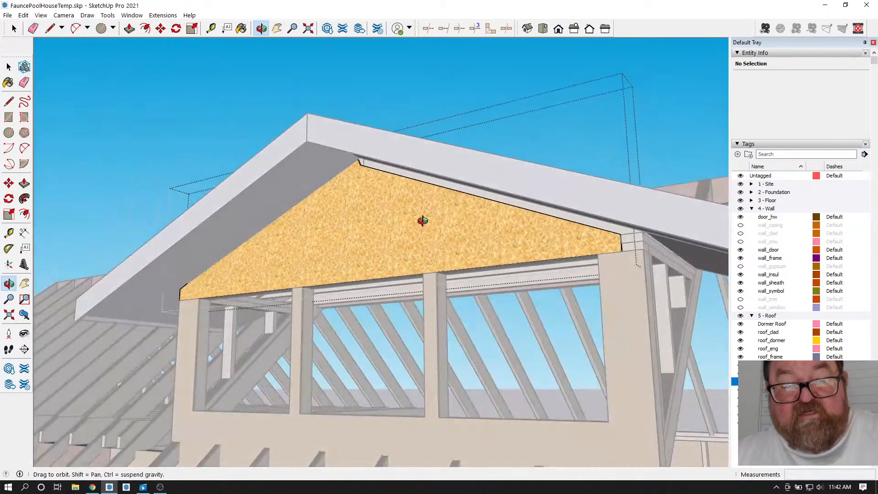
{"action": "scroll", "coordinate": [621, 226], "scroll_direction": "up", "scroll_amount": 2}
{"action": "scroll", "coordinate": [623, 236], "scroll_direction": "up", "scroll_amount": 4}
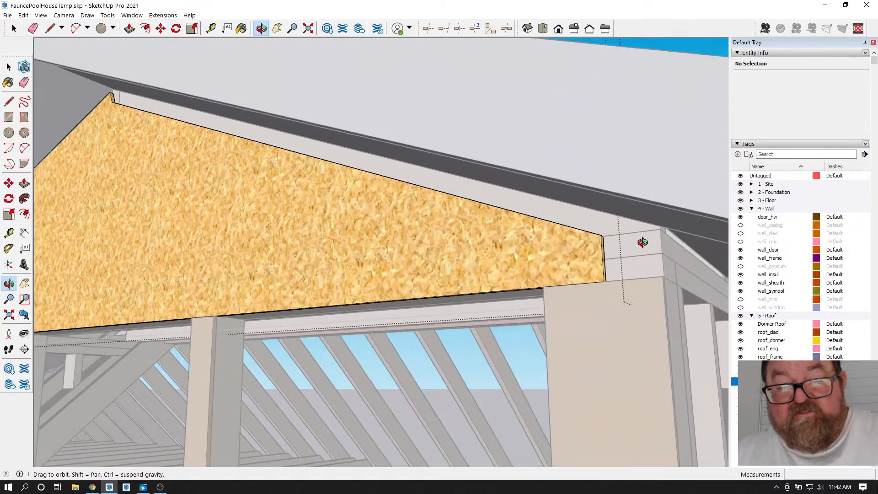
{"action": "left_click_drag", "start_coordinate": [627, 242], "coordinate": [515, 176]}
{"action": "scroll", "coordinate": [516, 176], "scroll_direction": "up", "scroll_amount": 1}
{"action": "left_click", "coordinate": [126, 32]}
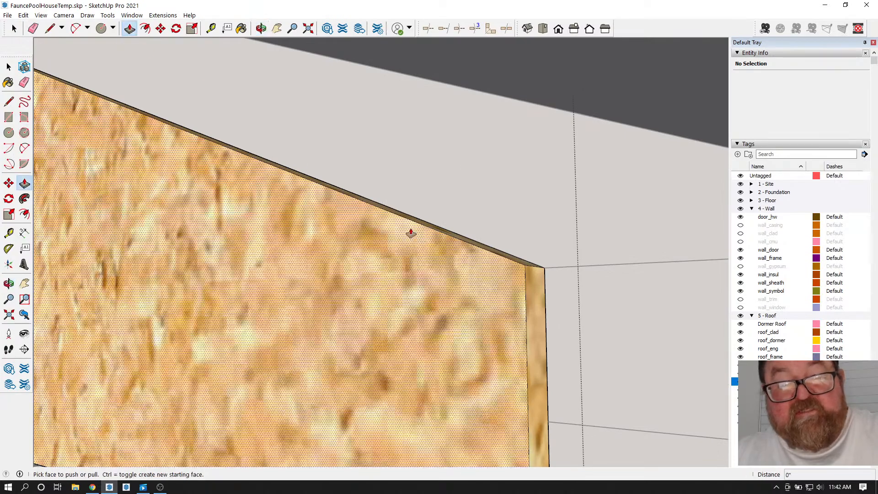
{"action": "left_click_drag", "start_coordinate": [441, 229], "coordinate": [586, 122]}
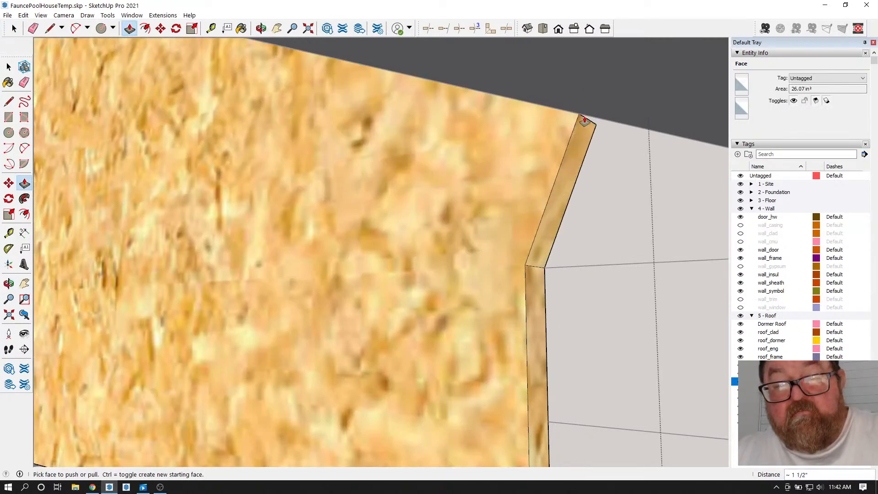
- Push/Pull the vertical end face on this side of the gable sheathing out 3 1/2" to the dormer corner
{"action": "scroll", "coordinate": [462, 130], "scroll_direction": "down", "scroll_amount": 3}
{"action": "middle_click_drag", "start_coordinate": [578, 333], "coordinate": [479, 300]}
{"action": "left_click_drag", "start_coordinate": [478, 300], "coordinate": [671, 373]}
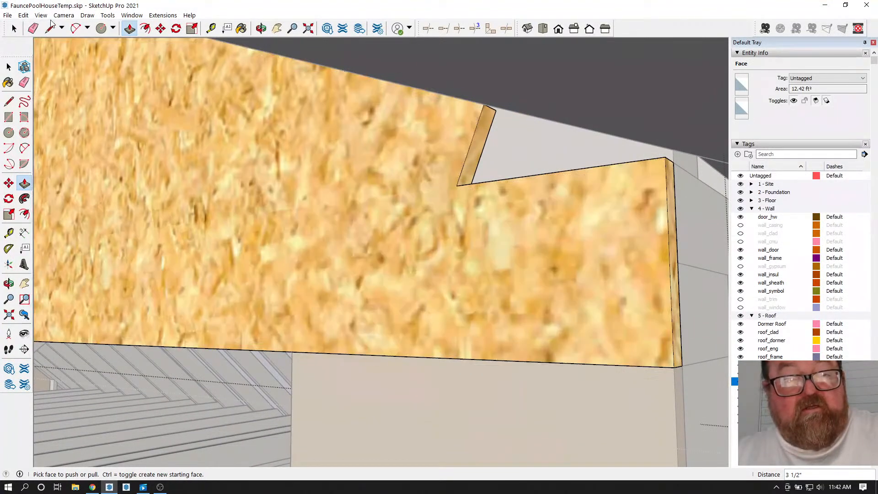
- Draw a line across the open notch at the upper corner of the gable sheathing to form a triangular infill face
{"action": "left_click", "coordinate": [50, 29]}
{"action": "left_click", "coordinate": [484, 105]}
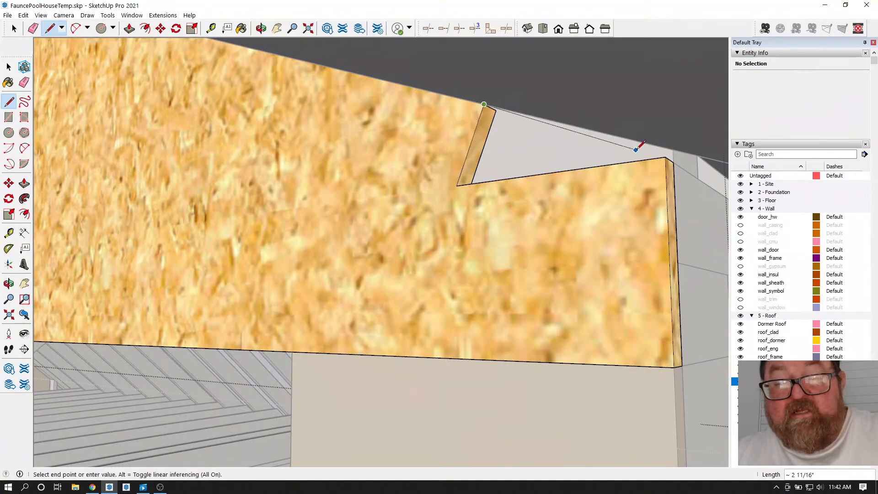
{"action": "left_click", "coordinate": [666, 157]}
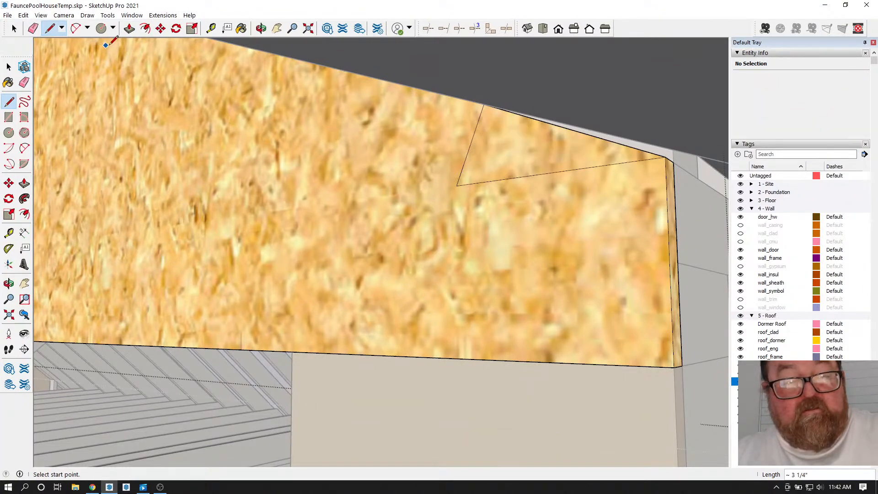
{"action": "left_click", "coordinate": [261, 29]}
{"action": "left_click_drag", "start_coordinate": [534, 202], "coordinate": [486, 213]}
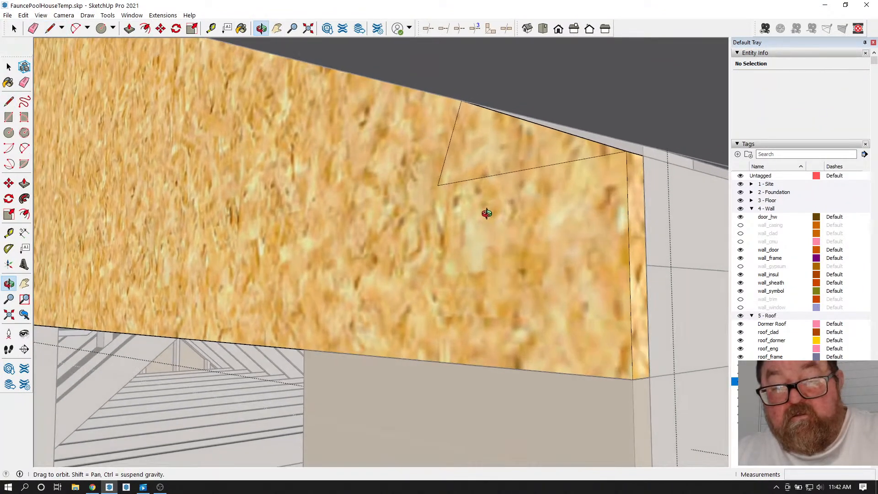
{"action": "left_click", "coordinate": [145, 28]}
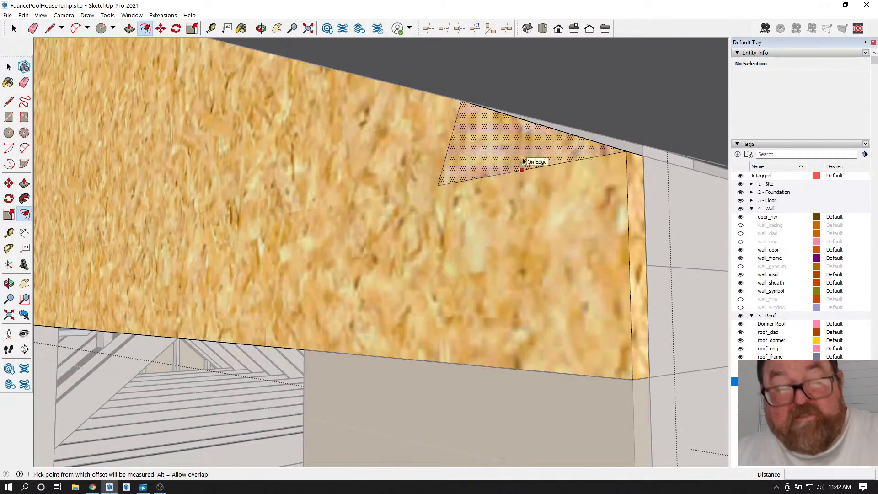
{"action": "left_click", "coordinate": [534, 147]}
{"action": "key", "text": "Escape"}
- Push/Pull the triangular infill to the thickness of the gable sheathing and erase the leftover seam lines on its face
{"action": "left_click", "coordinate": [130, 28]}
{"action": "left_click", "coordinate": [549, 165]}
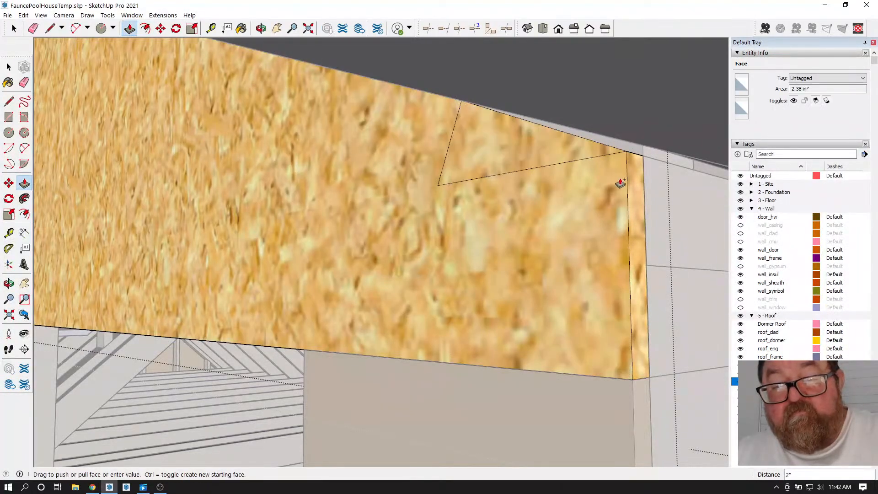
{"action": "key", "text": "e"}
{"action": "left_click", "coordinate": [454, 129]}
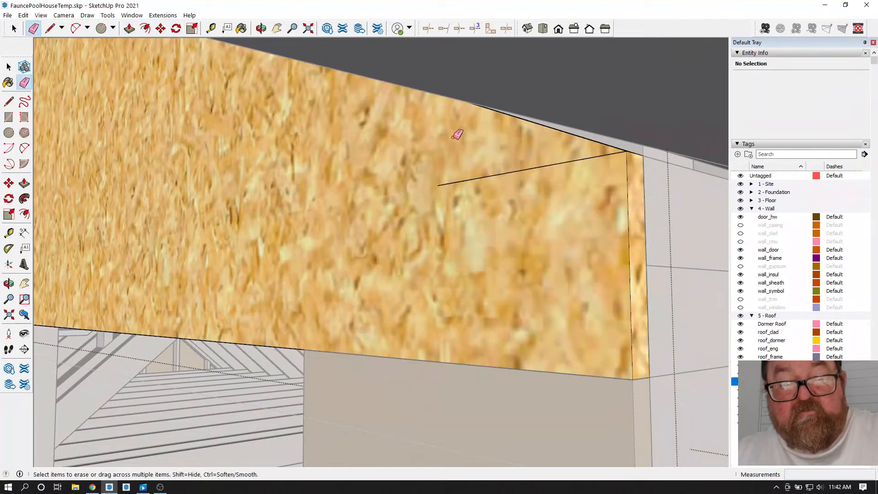
{"action": "middle_click_drag", "start_coordinate": [488, 174], "coordinate": [648, 210]}
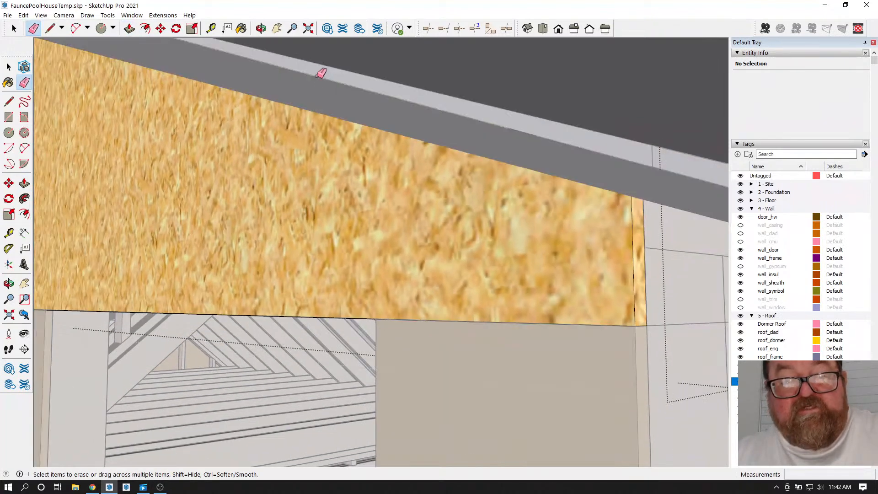
- Finish editing the gable sheathing and bring the whole pool house with its front dormer into view
{"action": "left_click", "coordinate": [261, 29]}
{"action": "left_click_drag", "start_coordinate": [457, 228], "coordinate": [479, 252]}
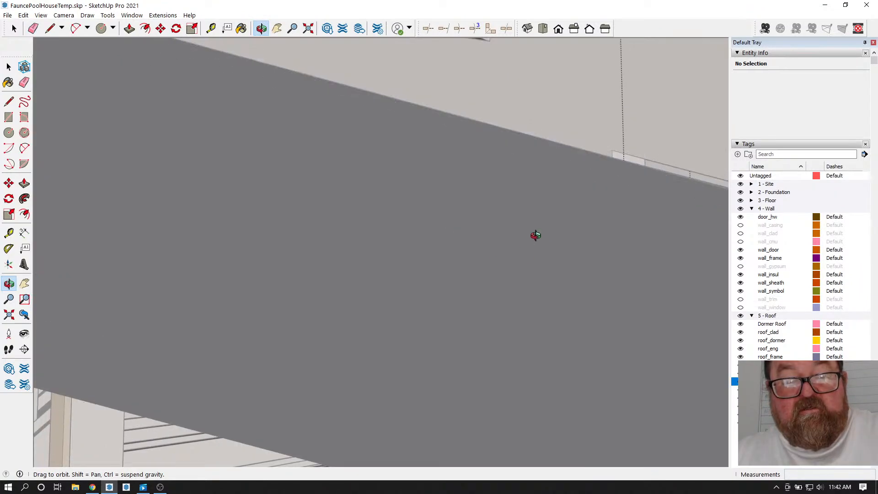
{"action": "left_click", "coordinate": [559, 29]}
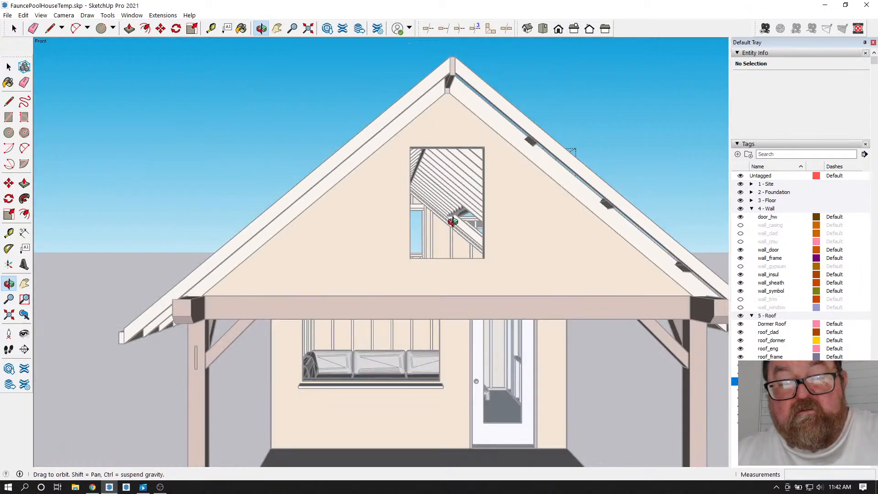
{"action": "left_click_drag", "start_coordinate": [486, 224], "coordinate": [247, 242]}
{"action": "left_click_drag", "start_coordinate": [488, 246], "coordinate": [261, 242]}
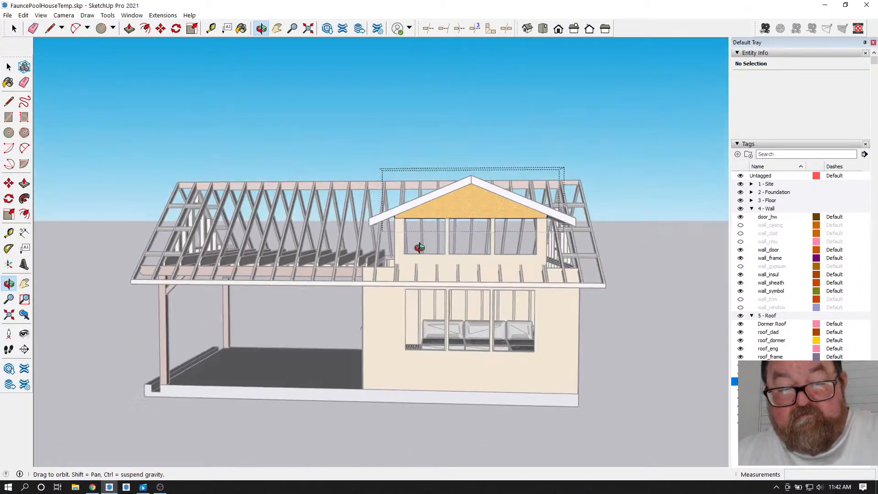
{"action": "left_click_drag", "start_coordinate": [409, 247], "coordinate": [404, 267]}
{"action": "left_click", "coordinate": [14, 28]}
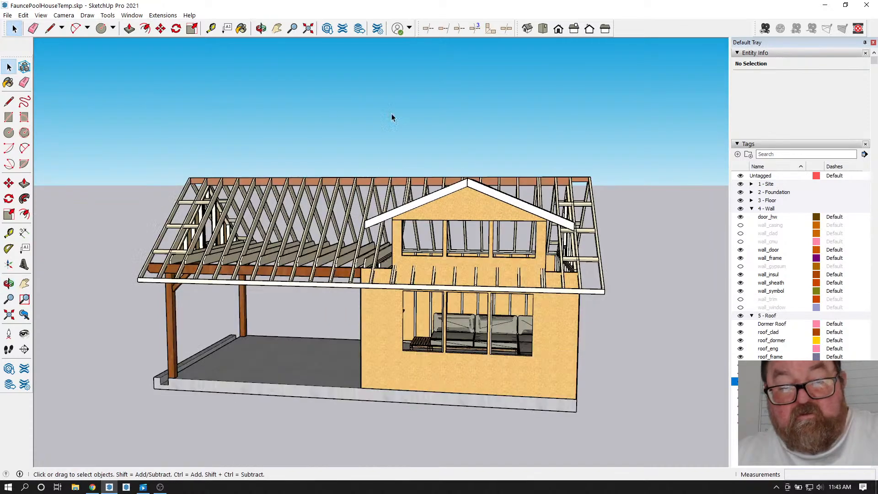
- Show the roof sheathing on the main roof and dormer again, with the dormer's open side wall in view
{"action": "scroll", "coordinate": [497, 224], "scroll_direction": "up", "scroll_amount": 5}
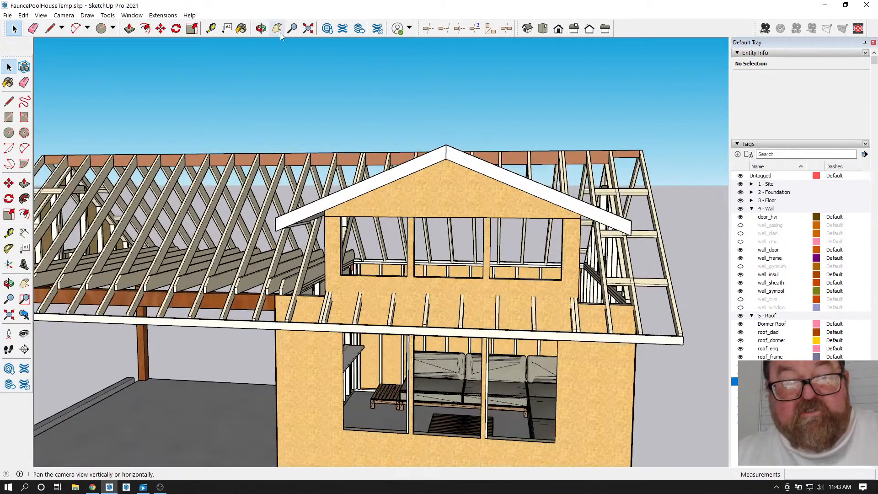
{"action": "left_click", "coordinate": [260, 29]}
{"action": "left_click_drag", "start_coordinate": [452, 165], "coordinate": [470, 162]}
{"action": "left_click_drag", "start_coordinate": [443, 224], "coordinate": [627, 319]}
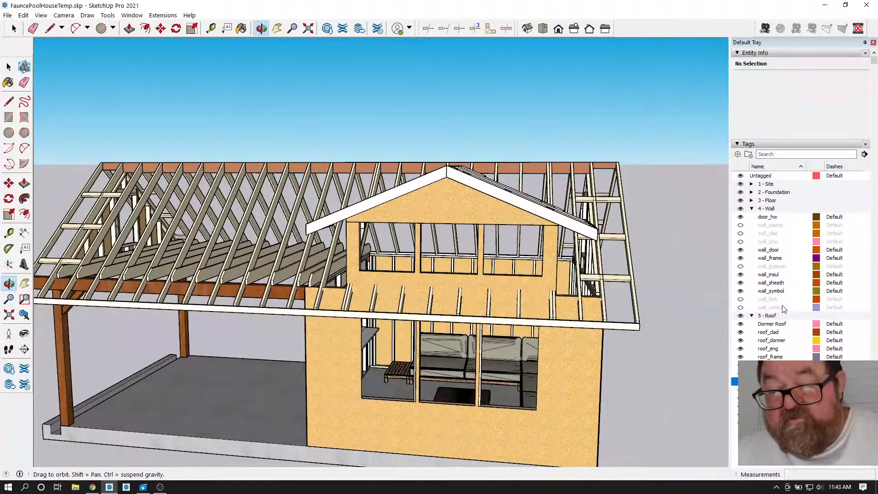
{"action": "left_click_drag", "start_coordinate": [583, 315], "coordinate": [606, 312]}
{"action": "scroll", "coordinate": [608, 293], "scroll_direction": "up", "scroll_amount": 3}
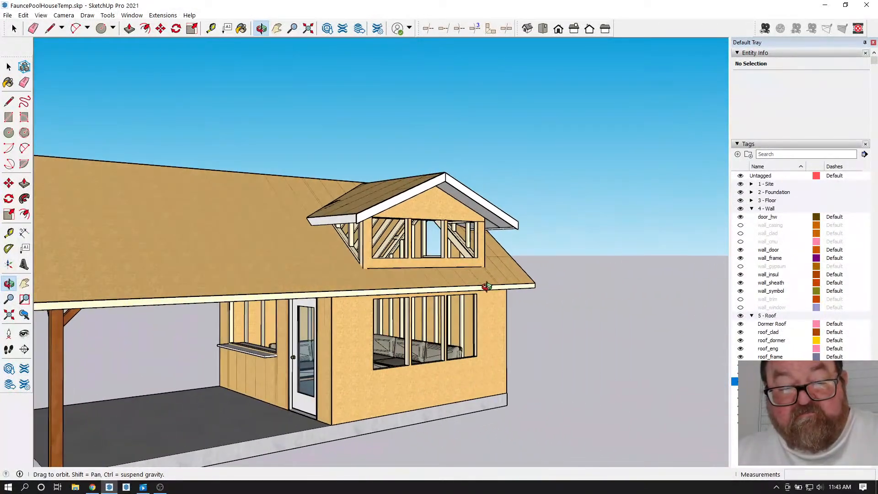
{"action": "scroll", "coordinate": [425, 281], "scroll_direction": "up", "scroll_amount": 5}
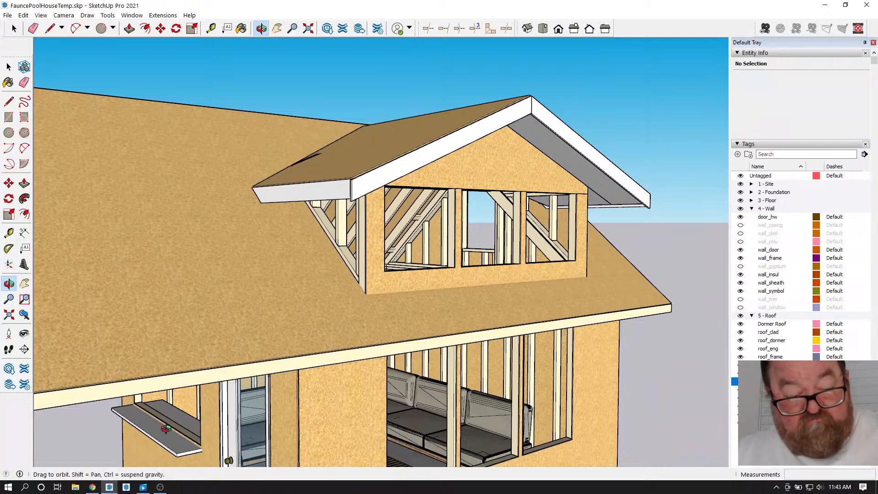
- Check the live stream's viewers and chat in YouTube Studio in the browser, and return to the SketchUp model
{"action": "left_click", "coordinate": [92, 488]}
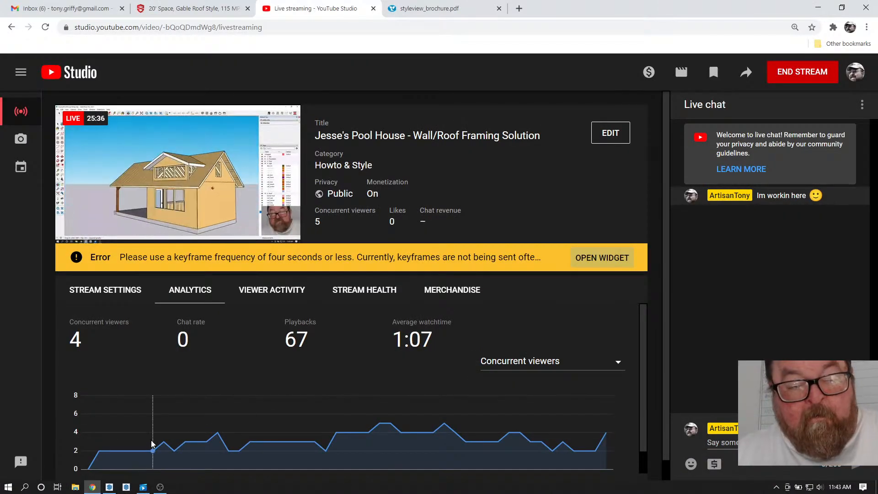
{"action": "left_click", "coordinate": [95, 487]}
{"action": "left_click", "coordinate": [94, 487]}
{"action": "left_click", "coordinate": [108, 488]}
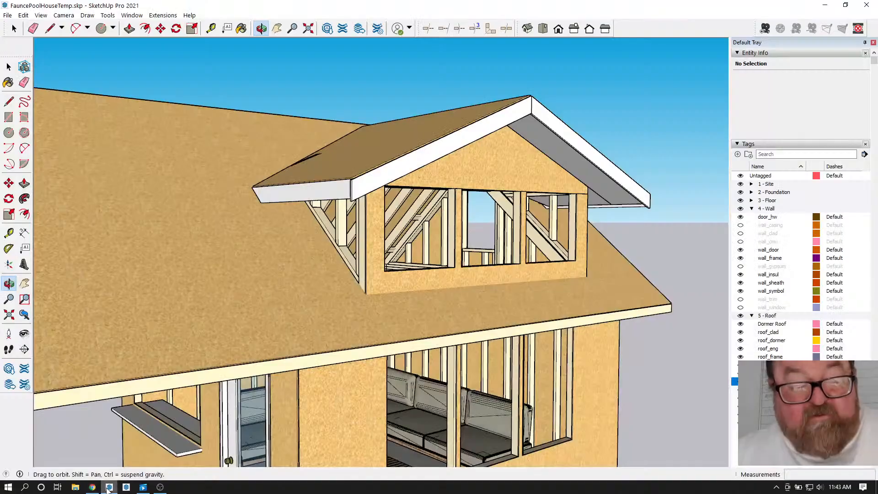
- Outline the dormer's triangular side wall with lines along the top plate, corner stud and sloped bottom plate to form a face
{"action": "scroll", "coordinate": [343, 174], "scroll_direction": "up", "scroll_amount": 8}
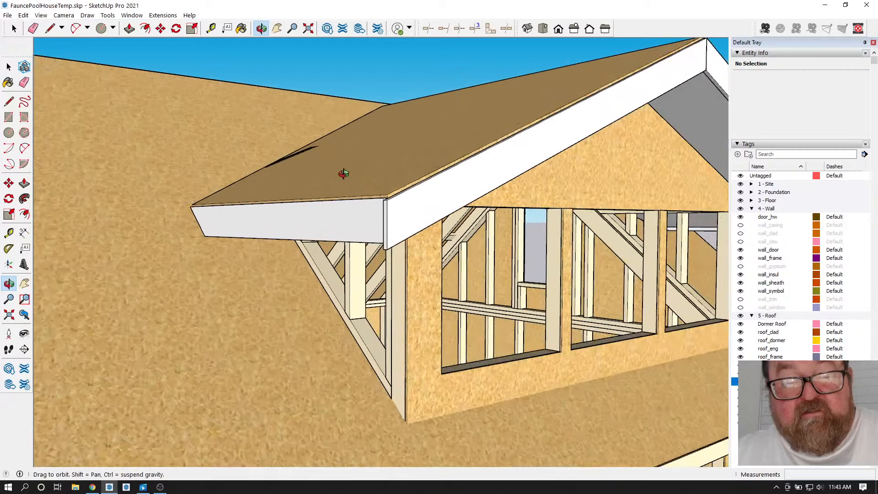
{"action": "scroll", "coordinate": [375, 174], "scroll_direction": "up", "scroll_amount": 6}
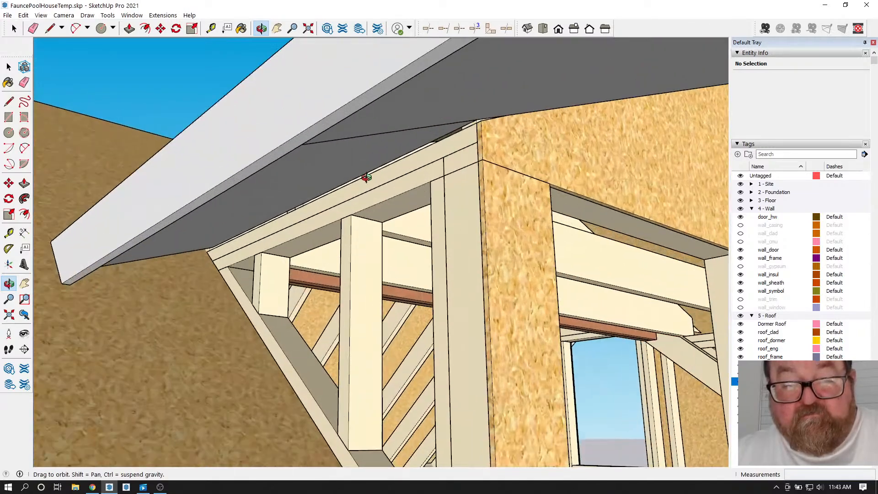
{"action": "scroll", "coordinate": [417, 177], "scroll_direction": "down", "scroll_amount": 4}
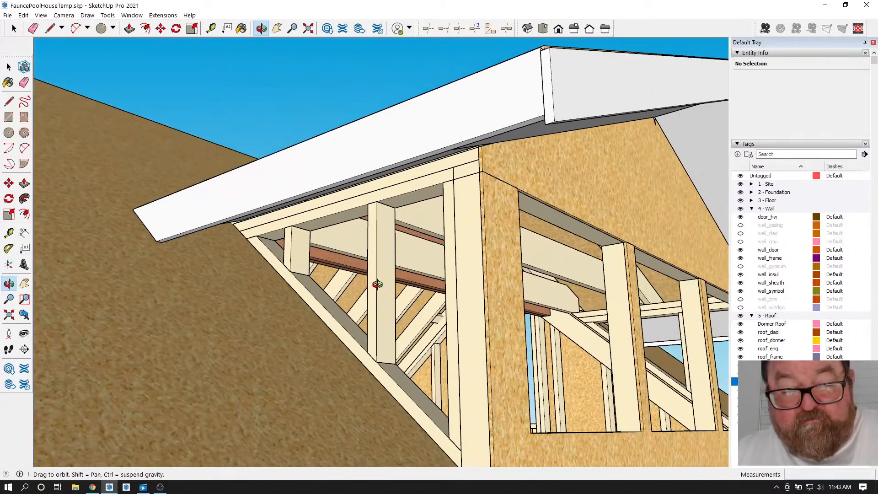
{"action": "scroll", "coordinate": [370, 326], "scroll_direction": "up", "scroll_amount": 4}
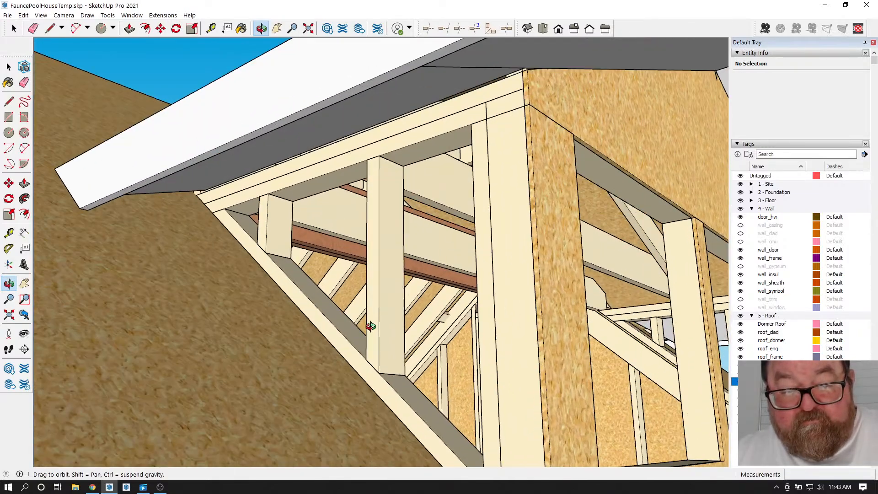
{"action": "left_click", "coordinate": [53, 31]}
{"action": "left_click", "coordinate": [196, 195]}
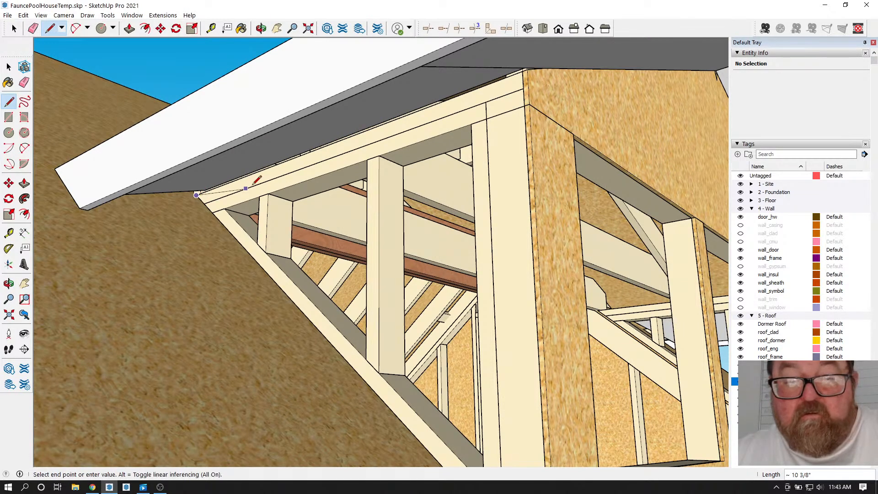
{"action": "left_click", "coordinate": [522, 76]}
{"action": "scroll", "coordinate": [525, 104], "scroll_direction": "down", "scroll_amount": 1}
{"action": "scroll", "coordinate": [526, 101], "scroll_direction": "down", "scroll_amount": 1}
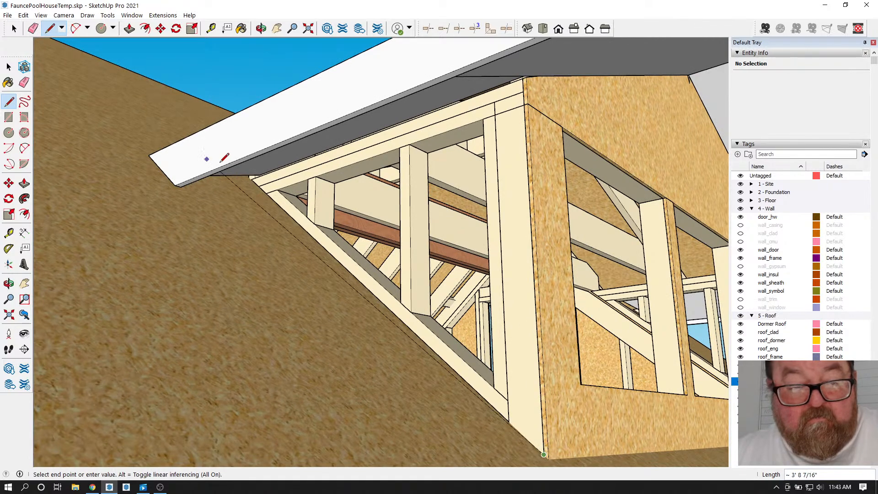
{"action": "left_click", "coordinate": [255, 179]}
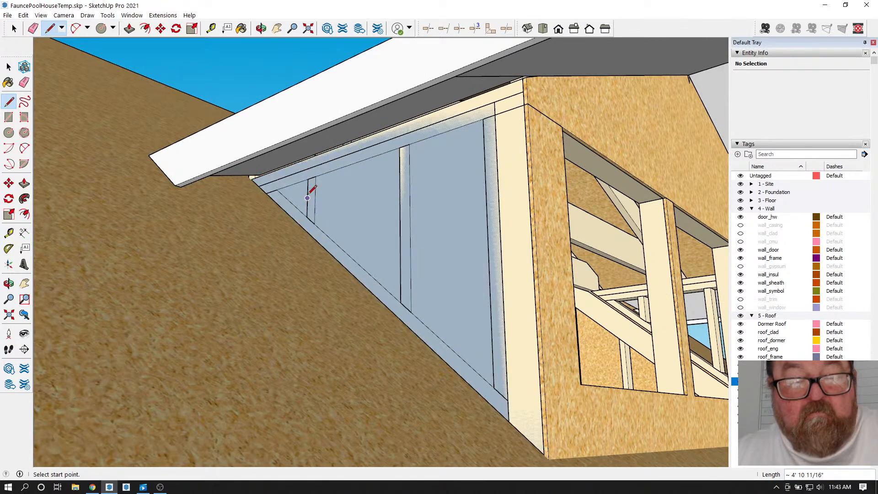
- Make a group from the dormer side wall's triangular face and its edges
{"action": "key", "text": "space"}
{"action": "double_click", "coordinate": [353, 190]}
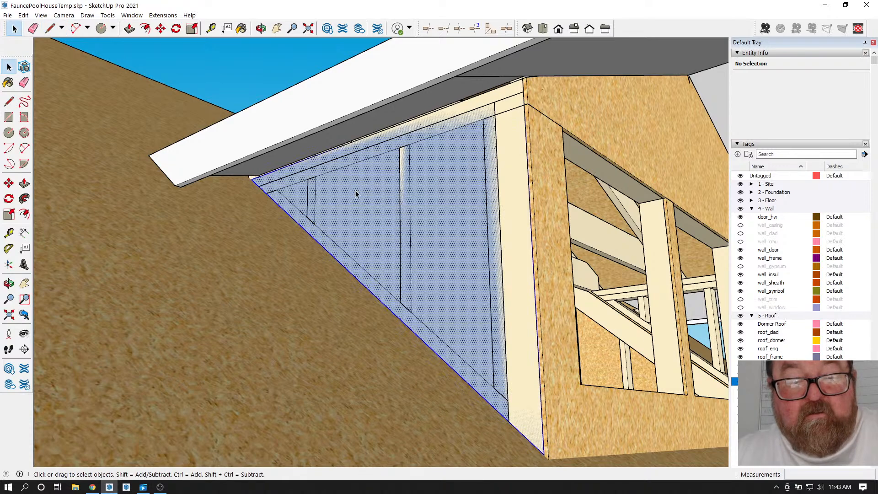
{"action": "right_click", "coordinate": [356, 190]}
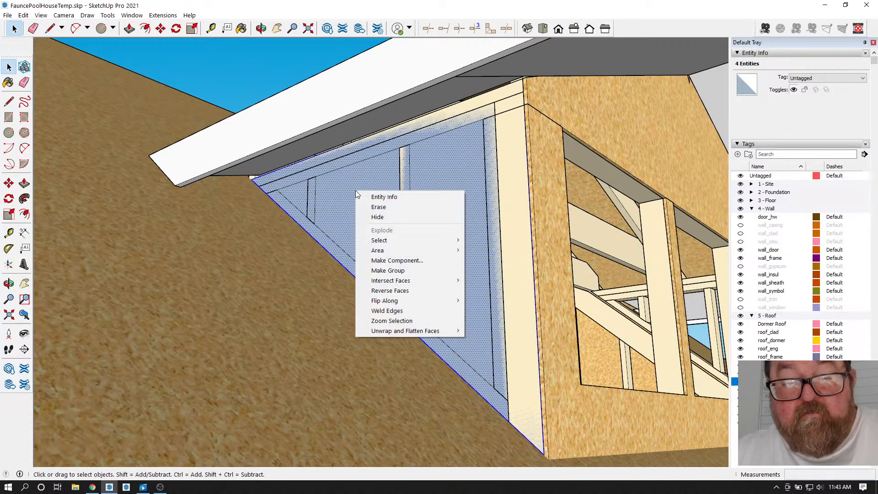
{"action": "left_click", "coordinate": [379, 269]}
- Push/Pull the triangular face inside the dormer side wall group to a 7/16" thickness and close the group
{"action": "double_click", "coordinate": [372, 221]}
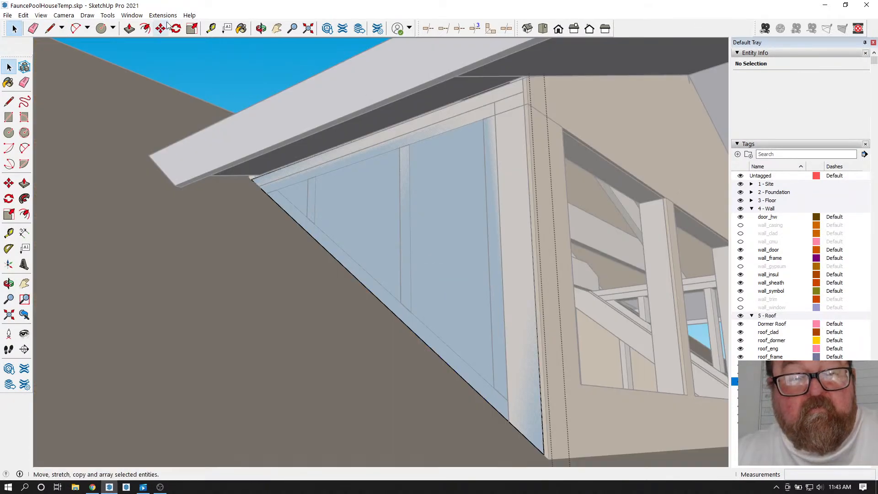
{"action": "left_click", "coordinate": [129, 28]}
{"action": "left_click", "coordinate": [362, 188]}
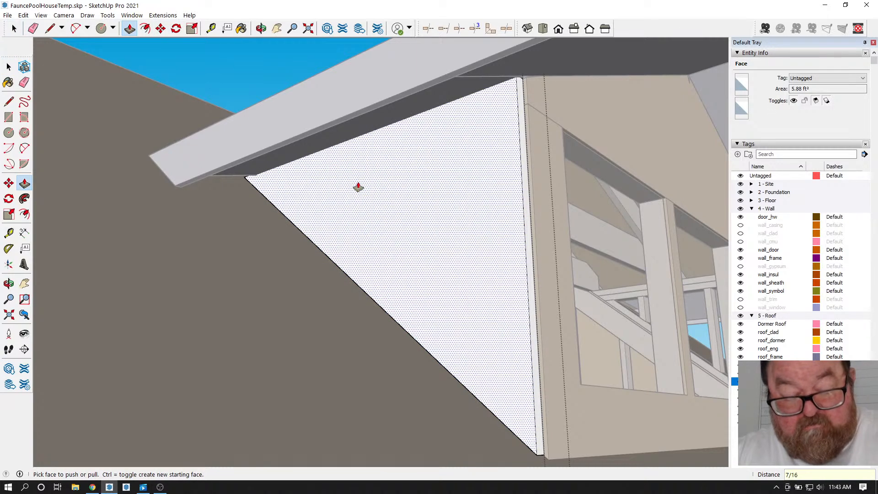
{"action": "key", "text": "Return"}
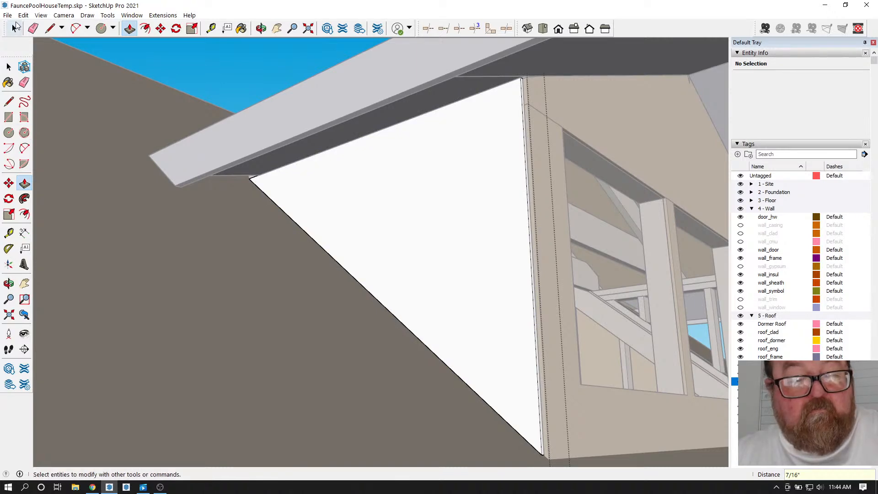
{"action": "left_click", "coordinate": [14, 29]}
{"action": "left_click", "coordinate": [225, 69]}
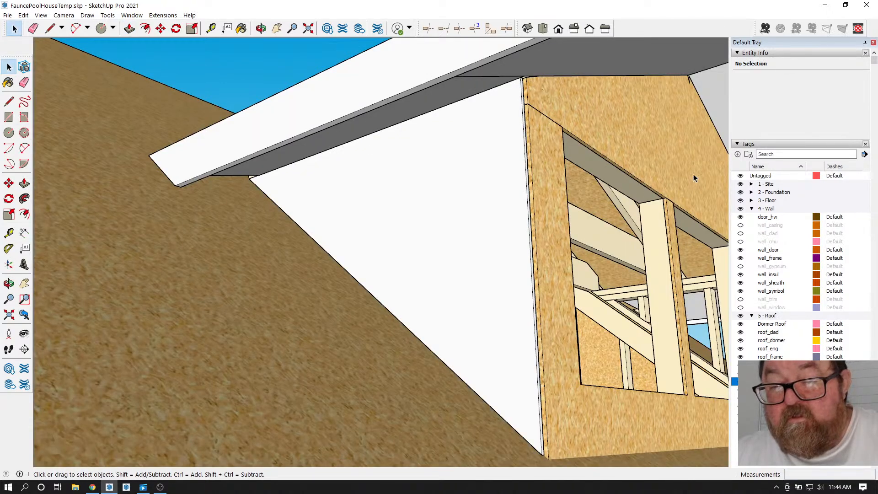
- Sample the medeek_osb material from the gable sheathing and paint the dormer side wall sheathing group with it
{"action": "left_click", "coordinate": [737, 144]}
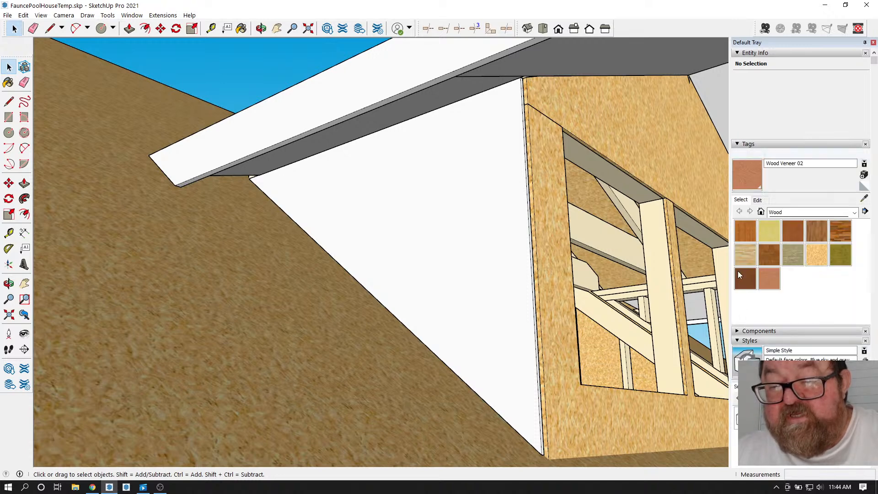
{"action": "left_click", "coordinate": [748, 202]}
{"action": "left_click", "coordinate": [864, 198]}
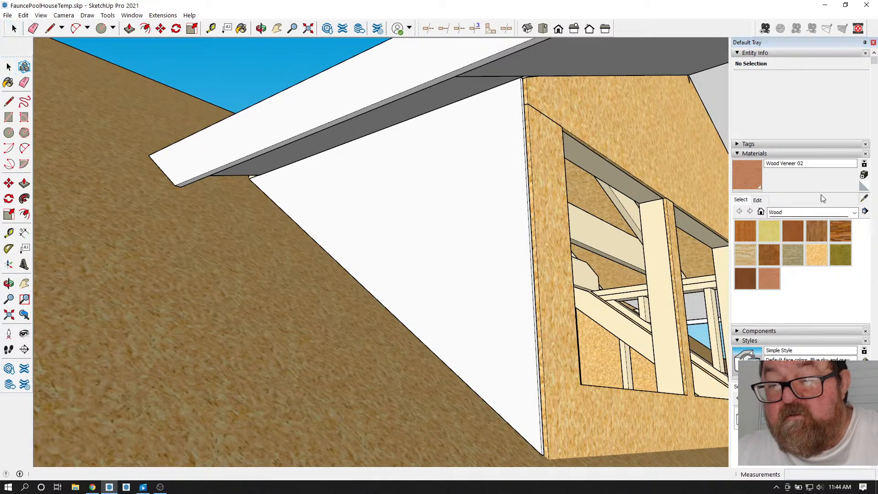
{"action": "left_click", "coordinate": [600, 129]}
{"action": "left_click", "coordinate": [12, 29]}
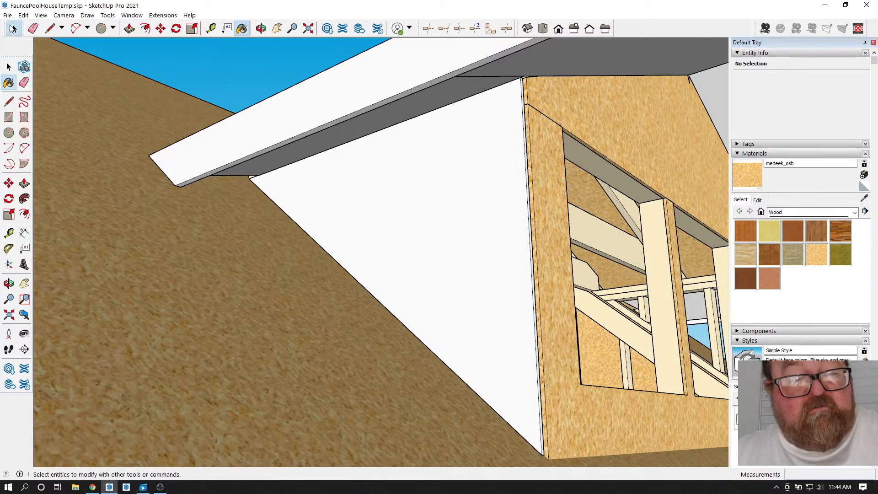
{"action": "left_click", "coordinate": [414, 179]}
{"action": "left_click", "coordinate": [241, 28]}
{"action": "left_click", "coordinate": [426, 166]}
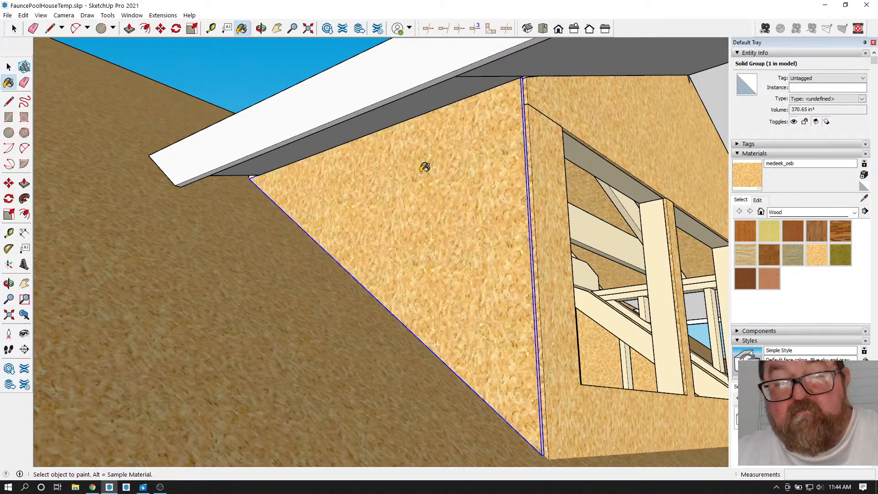
{"action": "left_click", "coordinate": [13, 28]}
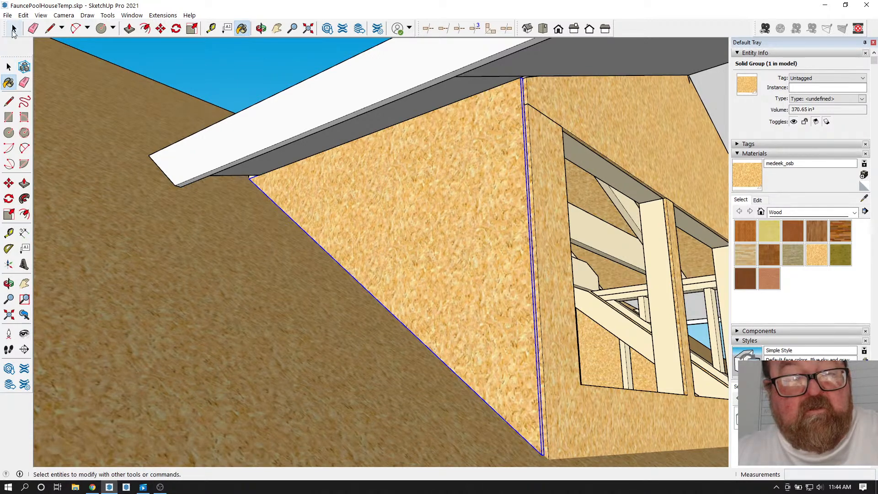
- Copy the dormer side wall sheathing group across to the opposite dormer side wall, snapping its bottom corner onto the corner framing
{"action": "scroll", "coordinate": [402, 221], "scroll_direction": "down", "scroll_amount": 3}
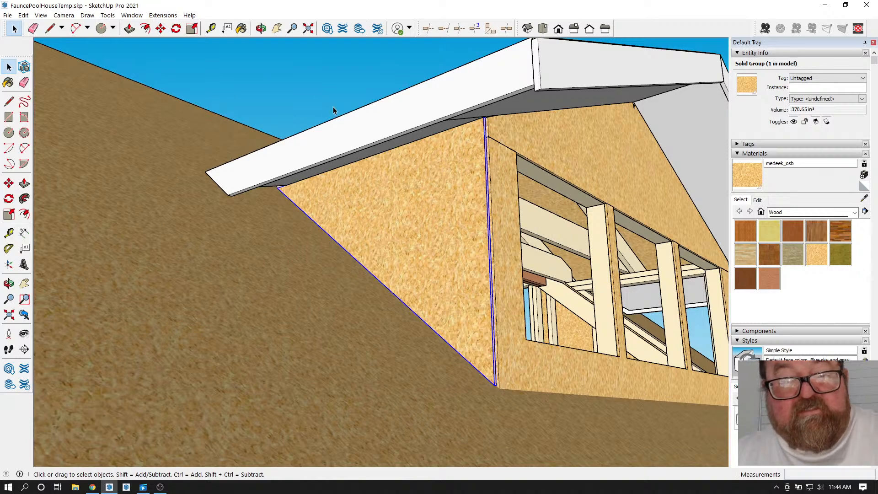
{"action": "left_click", "coordinate": [261, 28]}
{"action": "left_click_drag", "start_coordinate": [486, 218], "coordinate": [349, 273]}
{"action": "scroll", "coordinate": [392, 355], "scroll_direction": "up", "scroll_amount": 6}
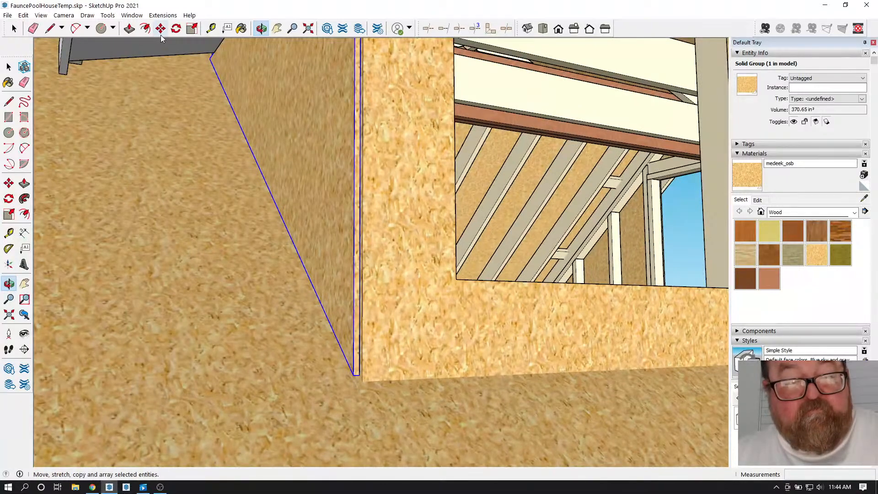
{"action": "left_click", "coordinate": [160, 29]}
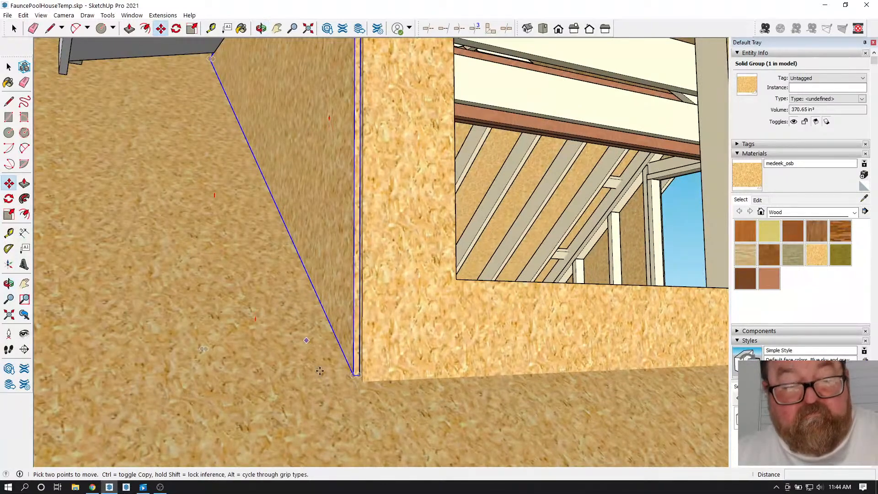
{"action": "key", "text": "ctrl"}
{"action": "left_click", "coordinate": [352, 376]}
{"action": "scroll", "coordinate": [353, 376], "scroll_direction": "down", "scroll_amount": 8}
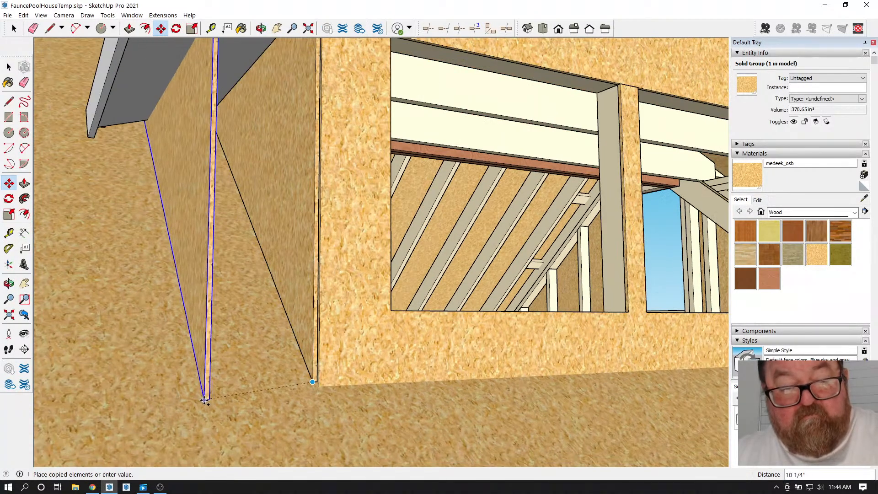
{"action": "left_click", "coordinate": [261, 28]}
{"action": "left_click_drag", "start_coordinate": [458, 236], "coordinate": [194, 273]}
{"action": "right_click", "coordinate": [204, 278]}
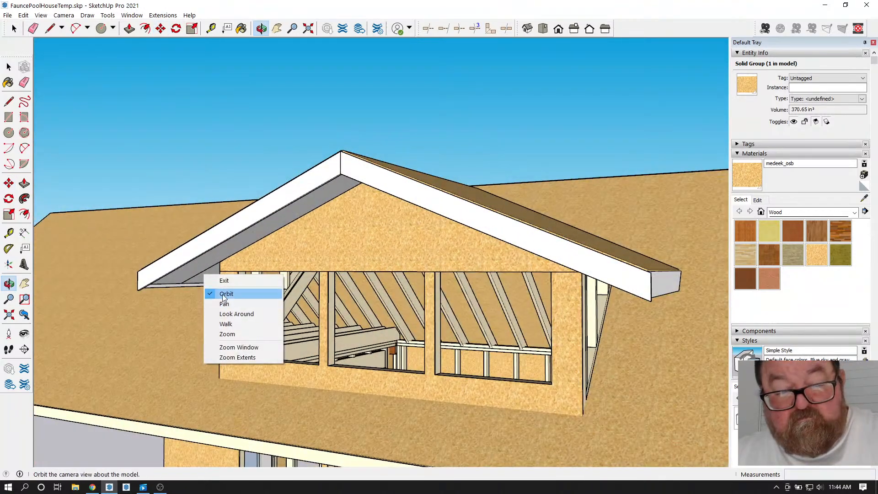
{"action": "left_click", "coordinate": [215, 280]}
{"action": "scroll", "coordinate": [610, 408], "scroll_direction": "up", "scroll_amount": 8}
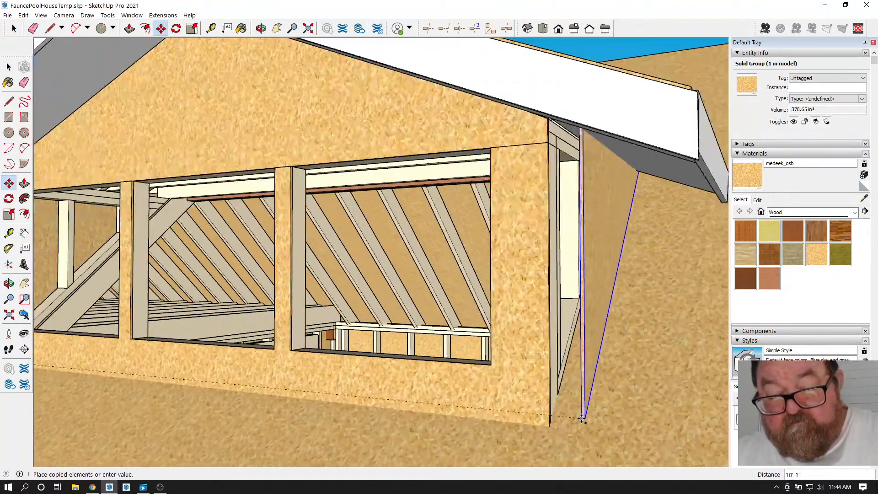
{"action": "scroll", "coordinate": [531, 419], "scroll_direction": "up", "scroll_amount": 3}
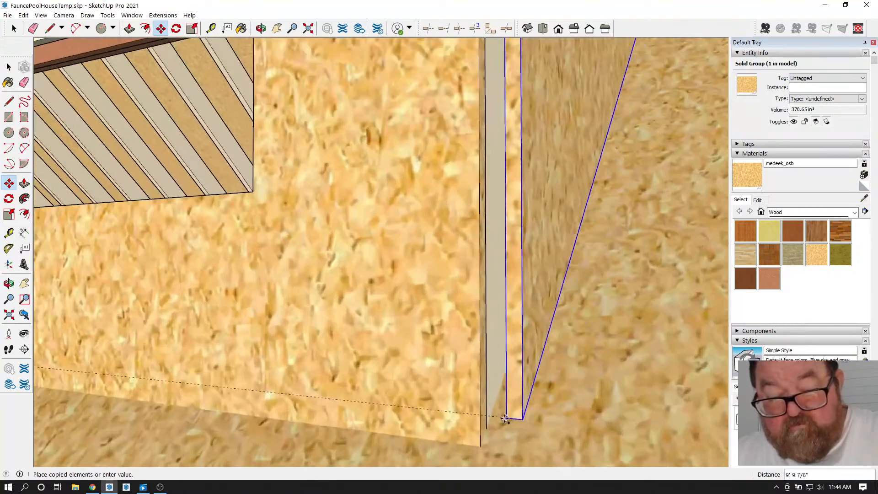
{"action": "left_click", "coordinate": [496, 422]}
{"action": "scroll", "coordinate": [446, 404], "scroll_direction": "down", "scroll_amount": 3}
{"action": "scroll", "coordinate": [604, 349], "scroll_direction": "down", "scroll_amount": 4}
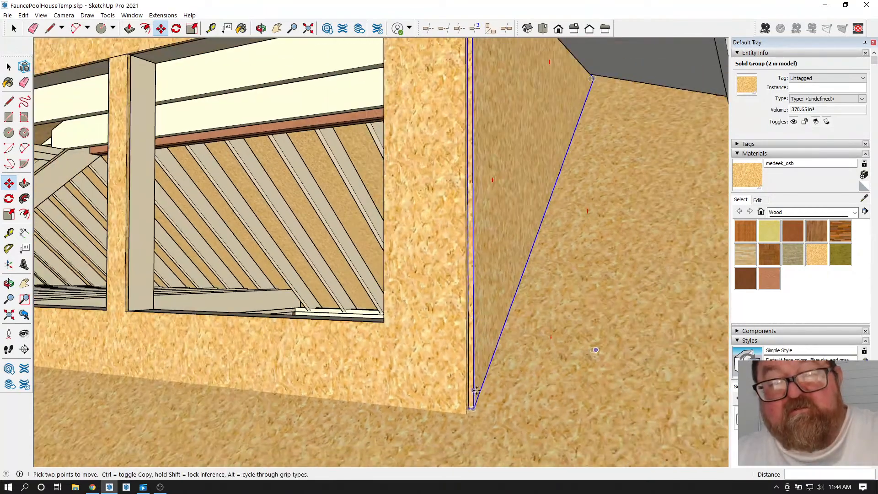
- Examine how the dormer's side wall sheathing meets the front gable sheathing at the corner, and clear the selection
{"action": "scroll", "coordinate": [533, 364], "scroll_direction": "up", "scroll_amount": 5}
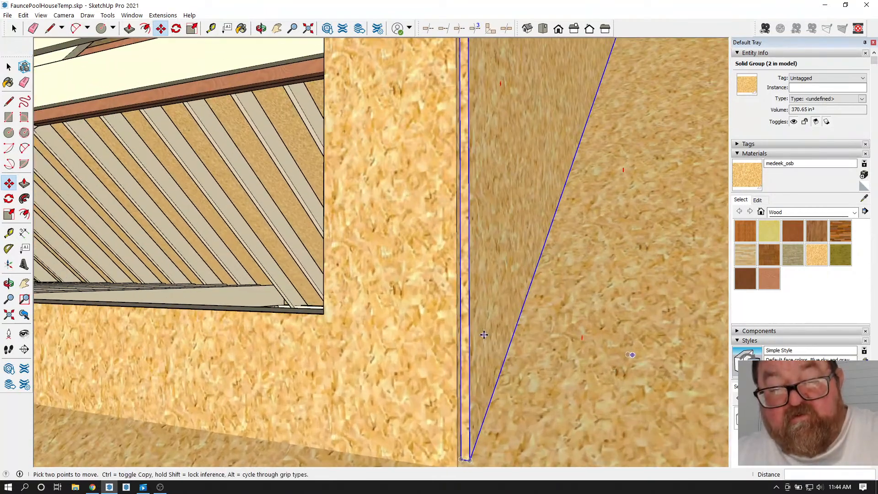
{"action": "left_click", "coordinate": [261, 28]}
{"action": "left_click_drag", "start_coordinate": [457, 196], "coordinate": [378, 221]}
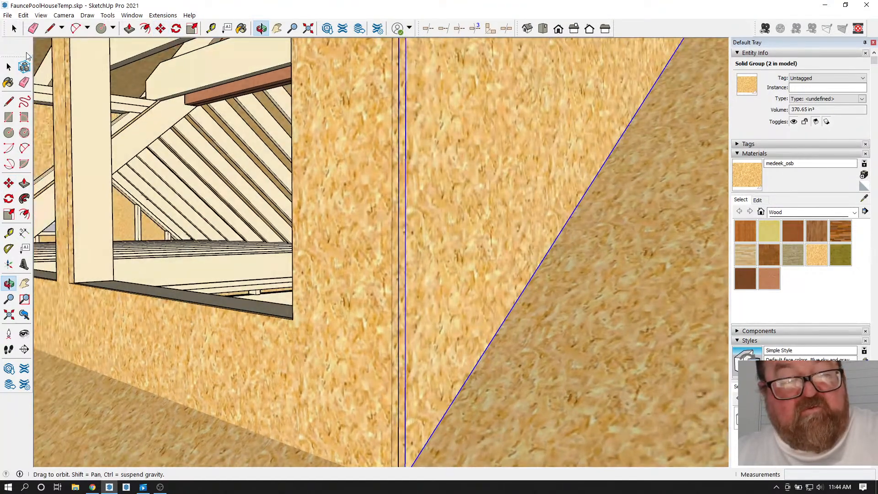
{"action": "left_click", "coordinate": [14, 28]}
{"action": "left_click", "coordinate": [375, 220]}
{"action": "scroll", "coordinate": [380, 215], "scroll_direction": "up", "scroll_amount": 2}
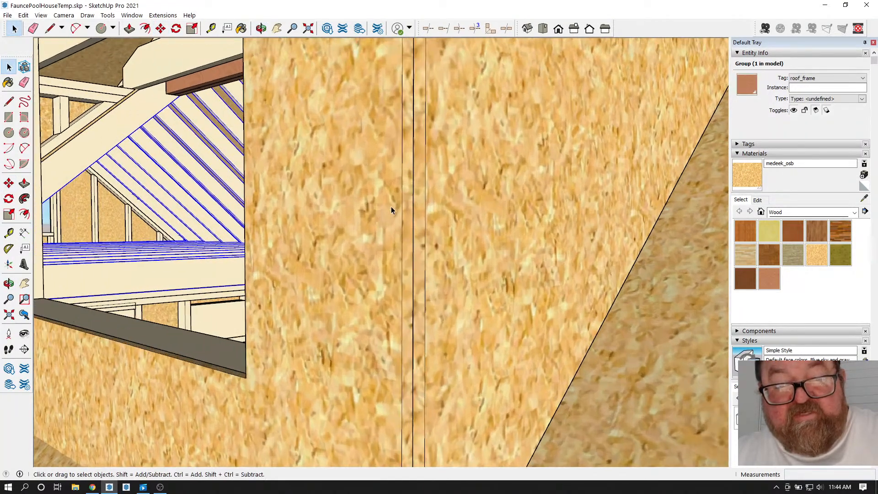
{"action": "left_click", "coordinate": [261, 27]}
{"action": "left_click_drag", "start_coordinate": [290, 79], "coordinate": [390, 233]}
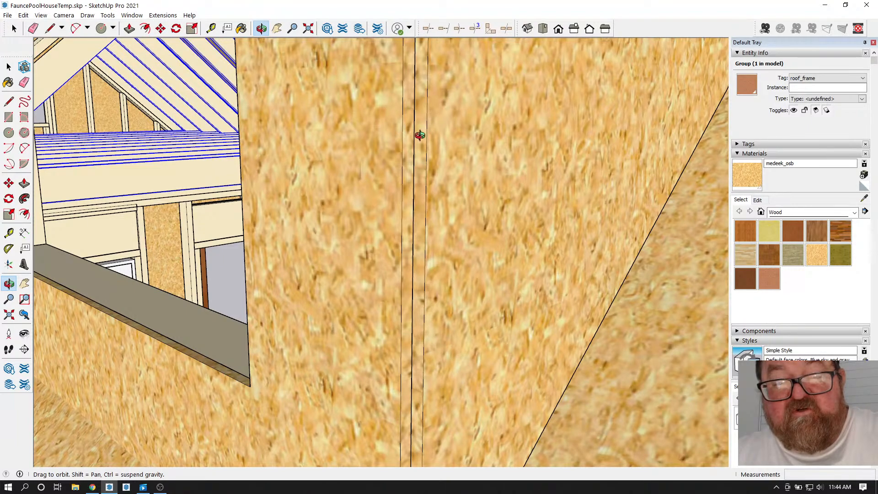
{"action": "left_click_drag", "start_coordinate": [409, 152], "coordinate": [296, 165]}
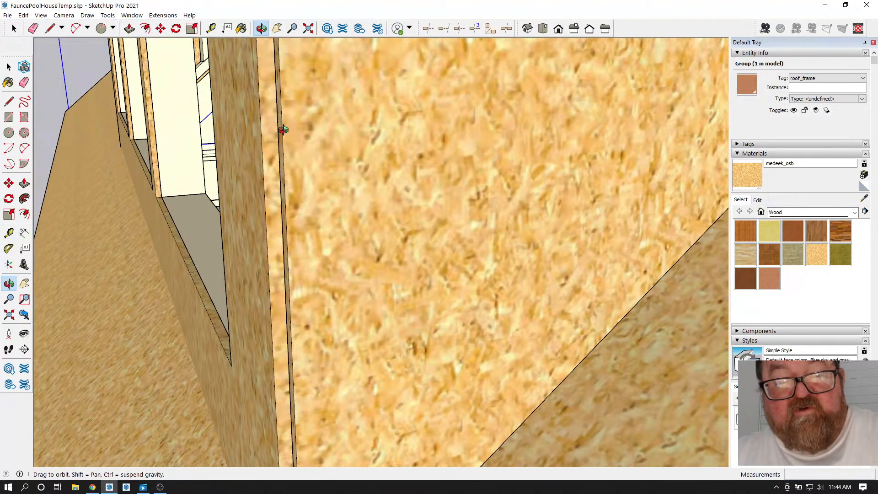
{"action": "left_click_drag", "start_coordinate": [286, 147], "coordinate": [455, 158]}
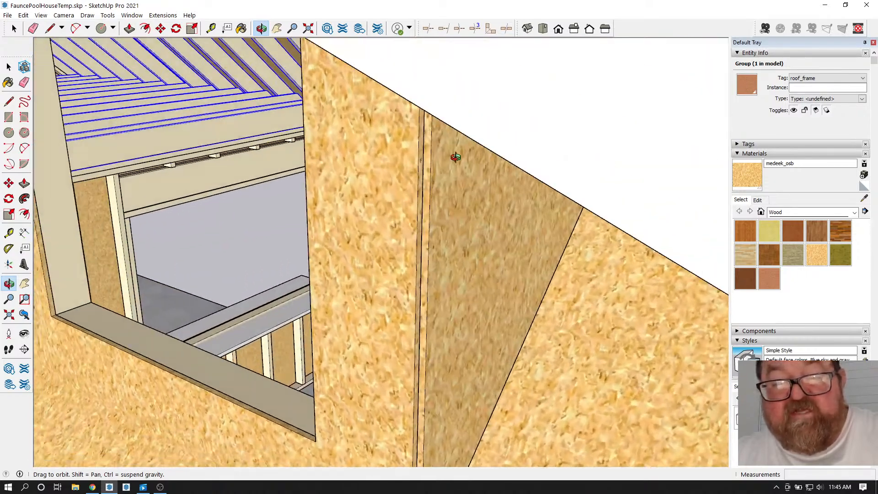
{"action": "left_click_drag", "start_coordinate": [439, 211], "coordinate": [546, 222]}
{"action": "scroll", "coordinate": [509, 202], "scroll_direction": "down", "scroll_amount": 5}
{"action": "left_click", "coordinate": [13, 28]}
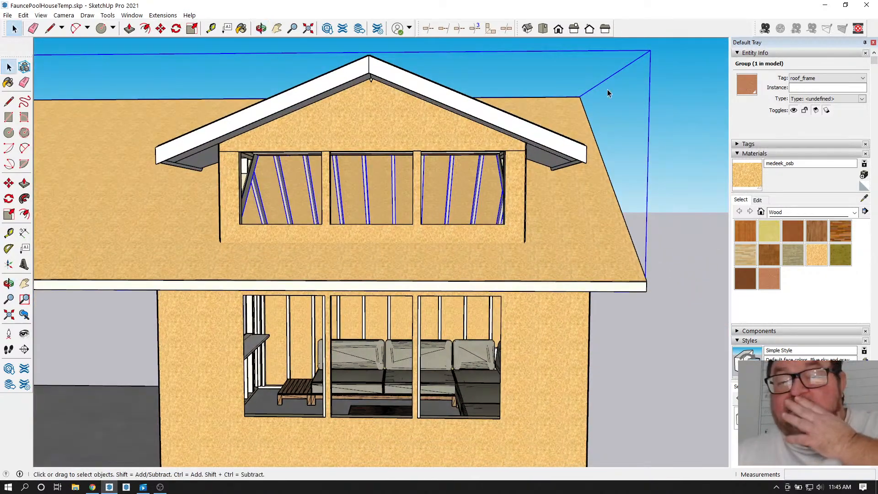
{"action": "left_click", "coordinate": [695, 103]}
- Examine the lower wall corner where the front and side OSB sheathing meet above the foundation
{"action": "left_click", "coordinate": [261, 28]}
{"action": "left_click_drag", "start_coordinate": [540, 202], "coordinate": [359, 263]}
{"action": "scroll", "coordinate": [431, 385], "scroll_direction": "down", "scroll_amount": 3}
{"action": "scroll", "coordinate": [459, 404], "scroll_direction": "up", "scroll_amount": 8}
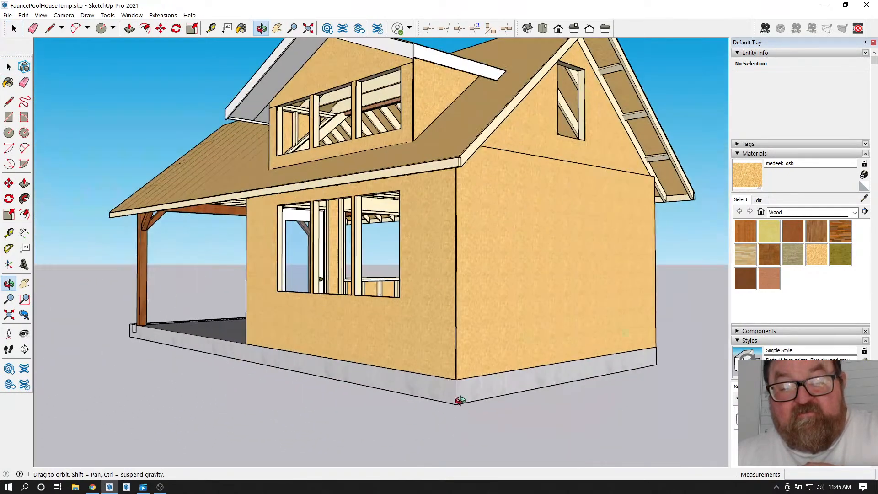
{"action": "scroll", "coordinate": [431, 402], "scroll_direction": "down", "scroll_amount": 3}
{"action": "scroll", "coordinate": [356, 403], "scroll_direction": "up", "scroll_amount": 4}
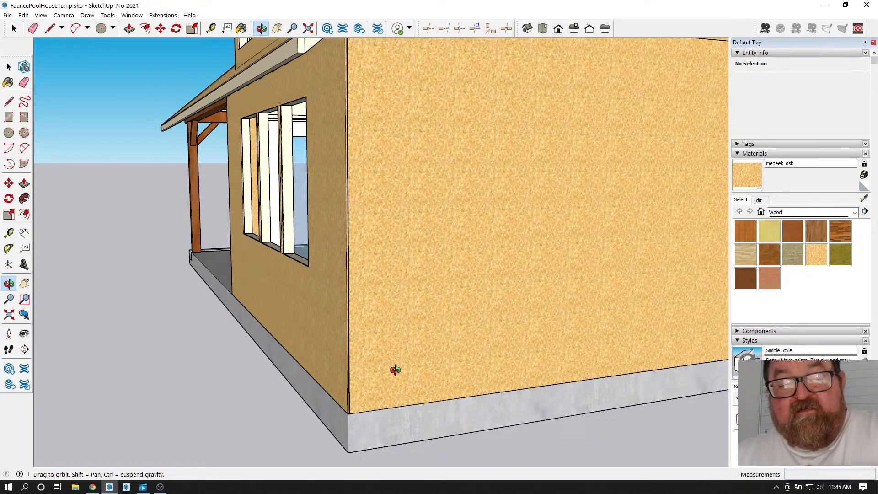
{"action": "scroll", "coordinate": [474, 402], "scroll_direction": "down", "scroll_amount": 3}
{"action": "scroll", "coordinate": [439, 435], "scroll_direction": "up", "scroll_amount": 8}
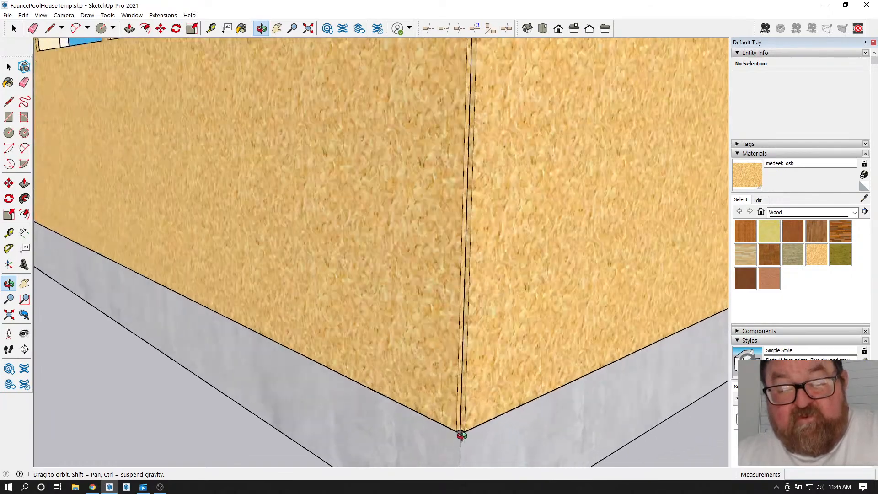
{"action": "scroll", "coordinate": [461, 436], "scroll_direction": "up", "scroll_amount": 2}
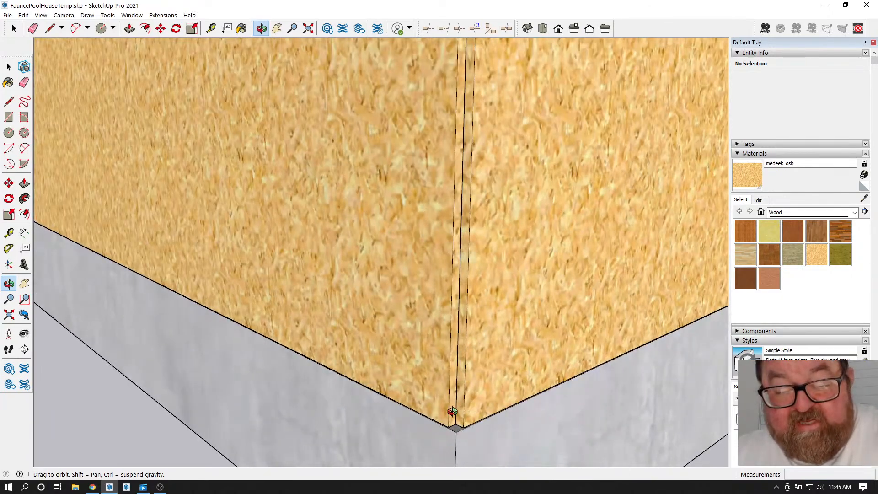
{"action": "scroll", "coordinate": [512, 366], "scroll_direction": "down", "scroll_amount": 6}
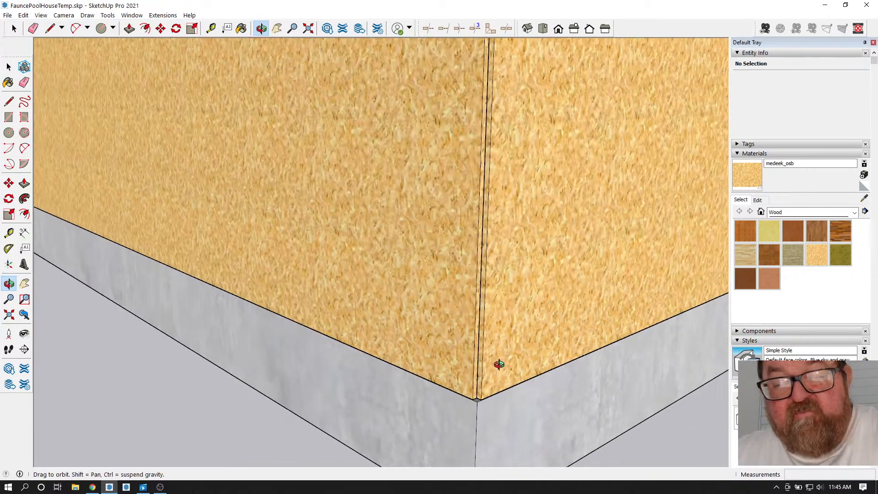
{"action": "scroll", "coordinate": [494, 371], "scroll_direction": "down", "scroll_amount": 5}
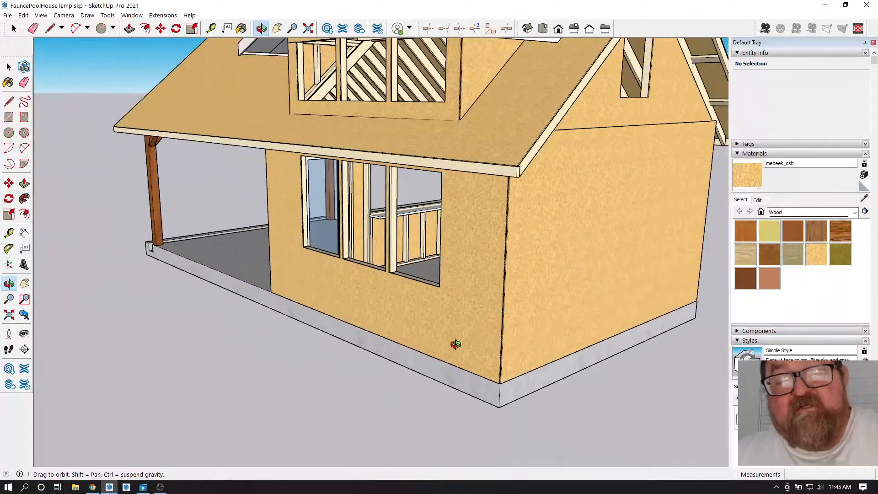
- Open the lower front wall sheathing group and Push/Pull its edge at one window mullion 1" to cover the stud
{"action": "left_click_drag", "start_coordinate": [484, 358], "coordinate": [544, 347]}
{"action": "scroll", "coordinate": [424, 321], "scroll_direction": "up", "scroll_amount": 4}
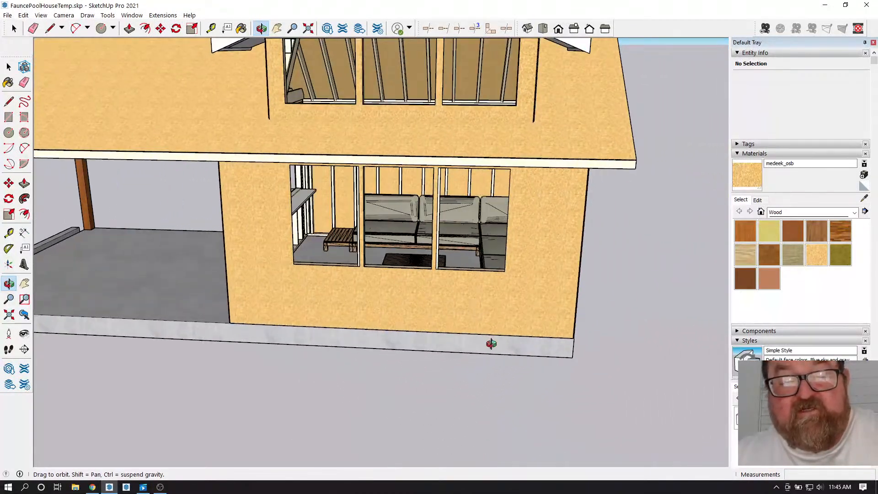
{"action": "scroll", "coordinate": [492, 342], "scroll_direction": "down", "scroll_amount": 5}
{"action": "scroll", "coordinate": [404, 142], "scroll_direction": "up", "scroll_amount": 5}
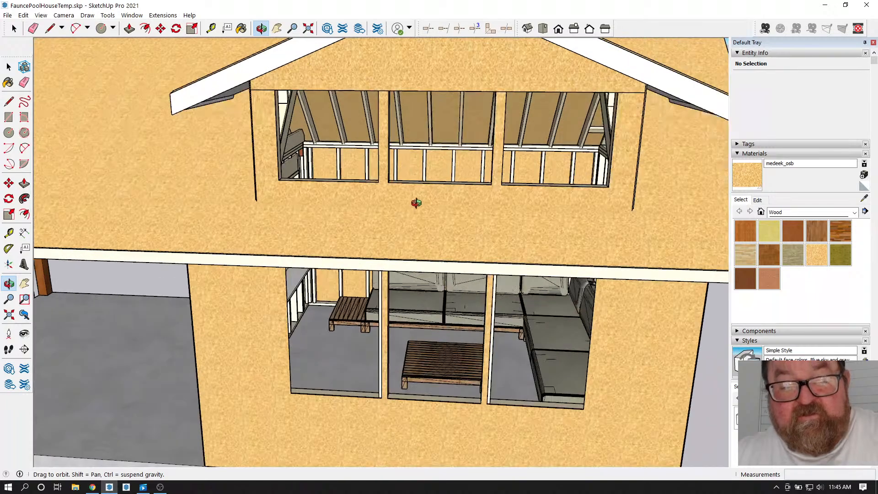
{"action": "left_click_drag", "start_coordinate": [417, 201], "coordinate": [467, 207]}
{"action": "scroll", "coordinate": [386, 399], "scroll_direction": "up", "scroll_amount": 5}
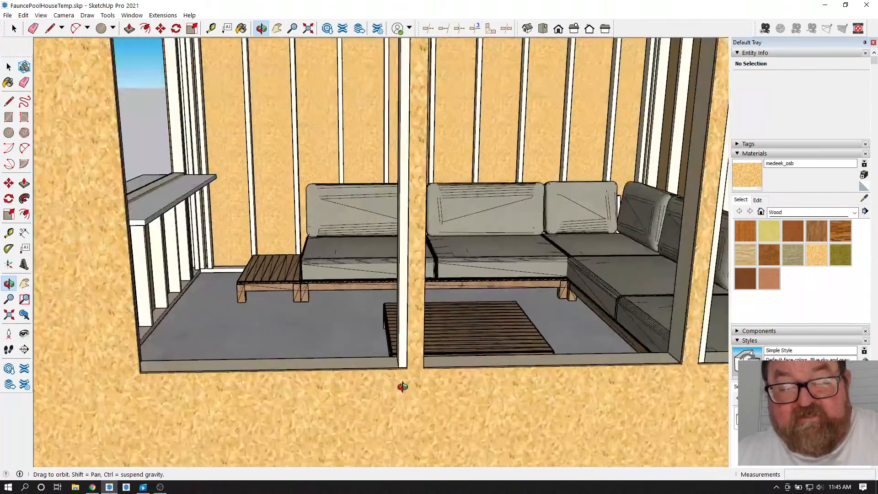
{"action": "scroll", "coordinate": [405, 382], "scroll_direction": "up", "scroll_amount": 5}
{"action": "left_click_drag", "start_coordinate": [421, 372], "coordinate": [543, 406]}
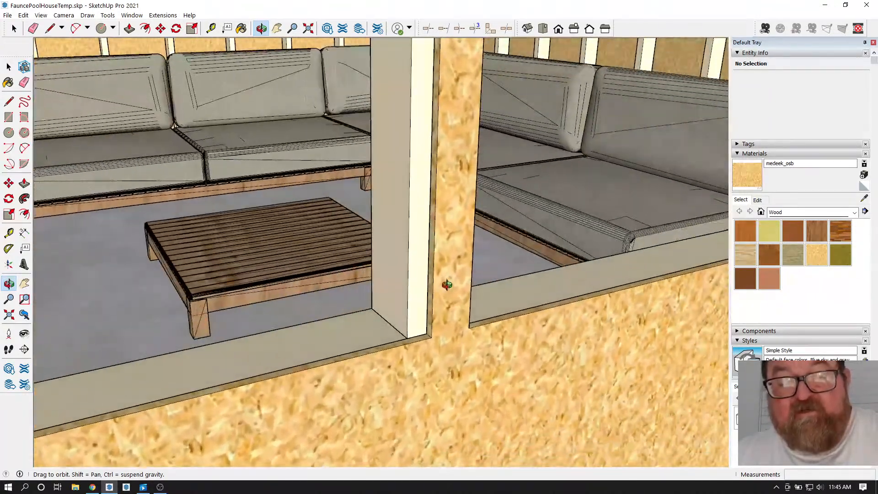
{"action": "left_click", "coordinate": [14, 28]}
{"action": "double_click", "coordinate": [455, 213]}
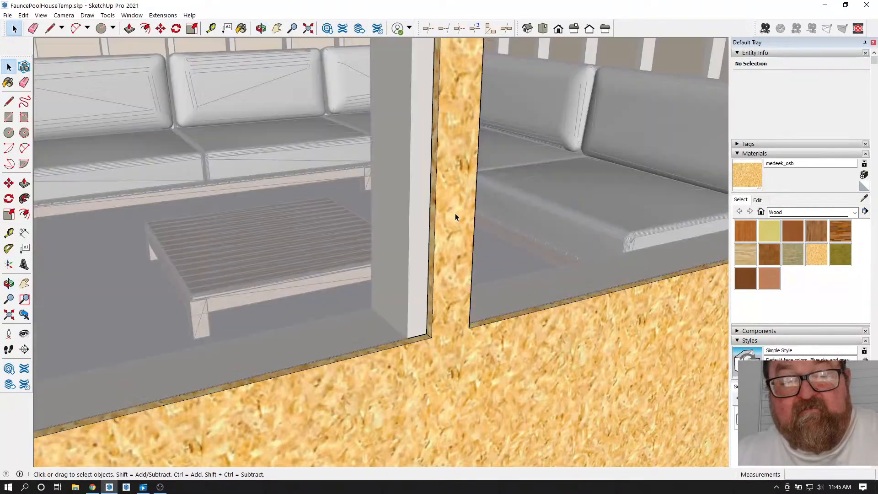
{"action": "left_click", "coordinate": [450, 197]}
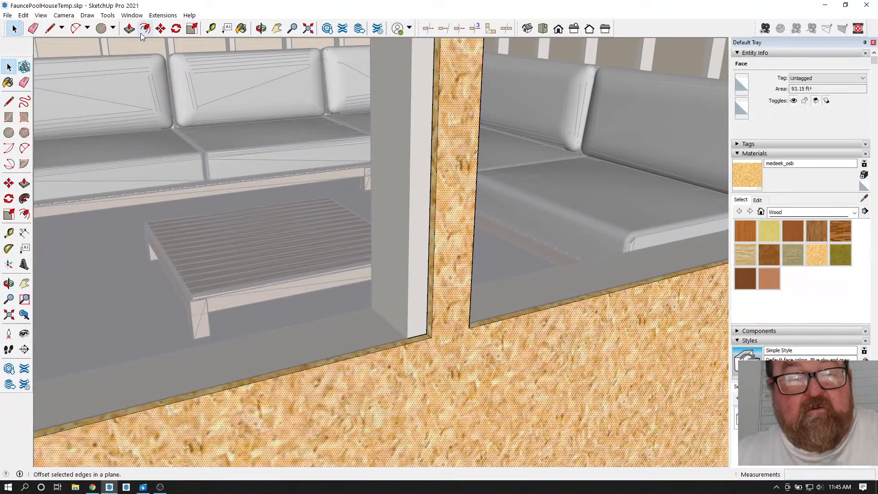
{"action": "key", "text": "p"}
{"action": "left_click", "coordinate": [430, 254]}
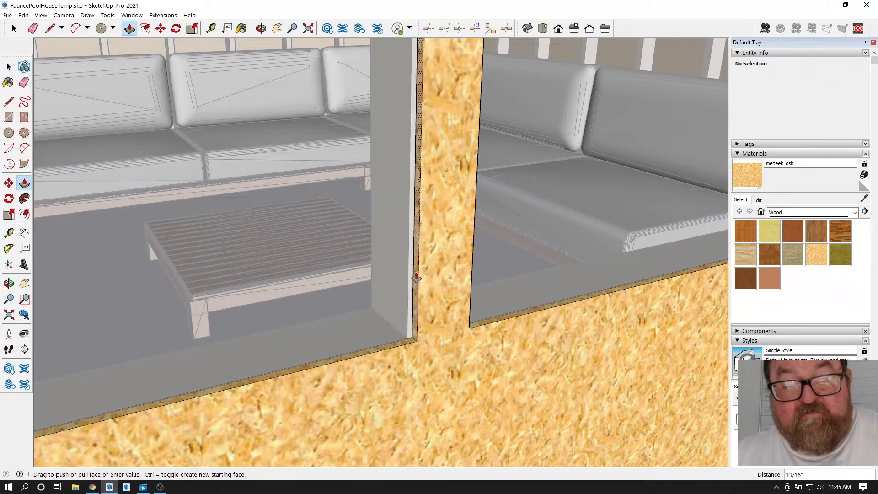
{"action": "left_click", "coordinate": [383, 214]}
- Push/Pull the sheathing edge at the other lower window mullion out to the edge of its stud
{"action": "key", "text": "o"}
{"action": "left_click_drag", "start_coordinate": [271, 187], "coordinate": [272, 282]}
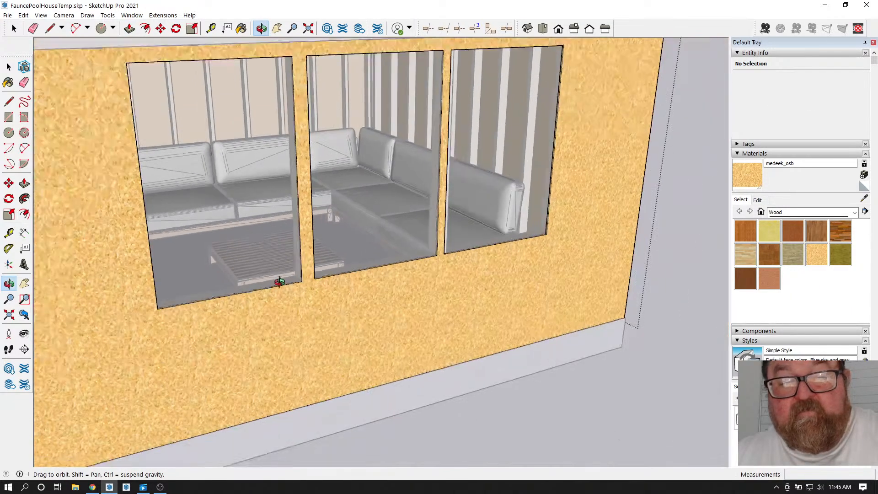
{"action": "scroll", "coordinate": [449, 227], "scroll_direction": "up", "scroll_amount": 3}
{"action": "scroll", "coordinate": [468, 310], "scroll_direction": "up", "scroll_amount": 3}
{"action": "scroll", "coordinate": [207, 349], "scroll_direction": "up", "scroll_amount": 3}
{"action": "scroll", "coordinate": [280, 284], "scroll_direction": "up", "scroll_amount": 2}
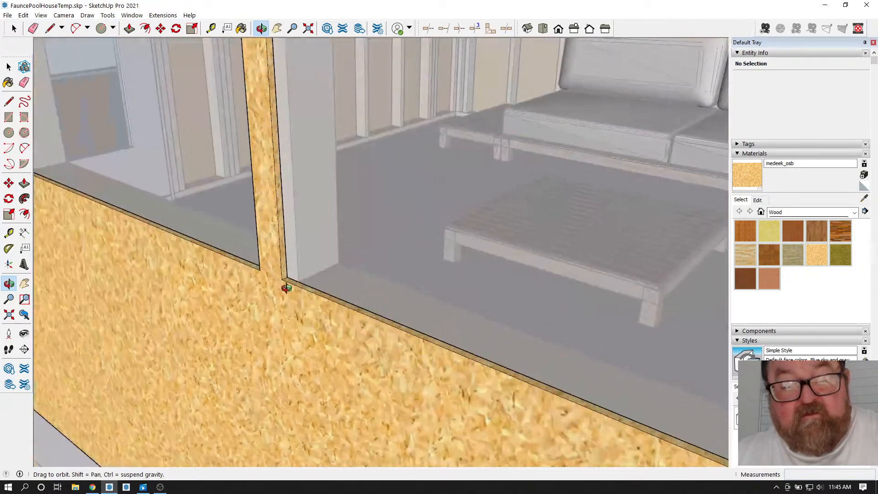
{"action": "scroll", "coordinate": [280, 284], "scroll_direction": "up", "scroll_amount": 1}
{"action": "left_click", "coordinate": [130, 29]}
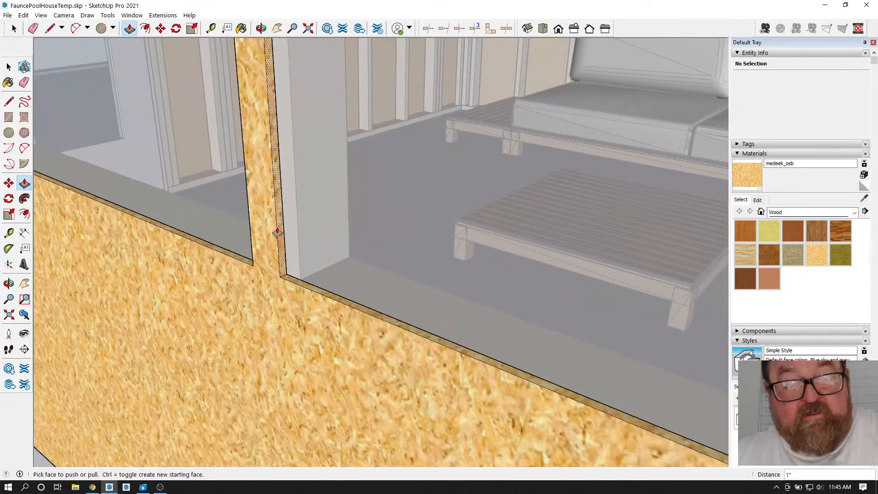
{"action": "left_click", "coordinate": [276, 234]}
{"action": "left_click", "coordinate": [298, 198]}
{"action": "scroll", "coordinate": [337, 226], "scroll_direction": "down", "scroll_amount": 3}
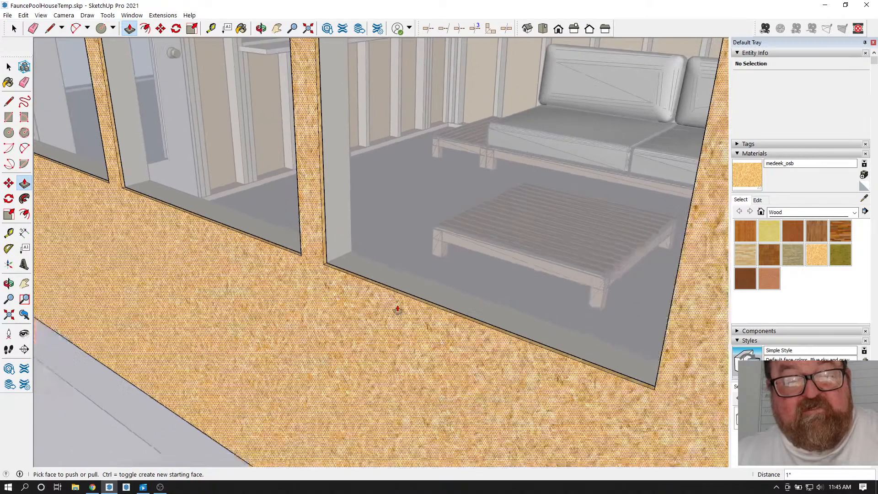
{"action": "scroll", "coordinate": [394, 303], "scroll_direction": "down", "scroll_amount": 3}
{"action": "middle_click_drag", "start_coordinate": [406, 333], "coordinate": [109, 141]}
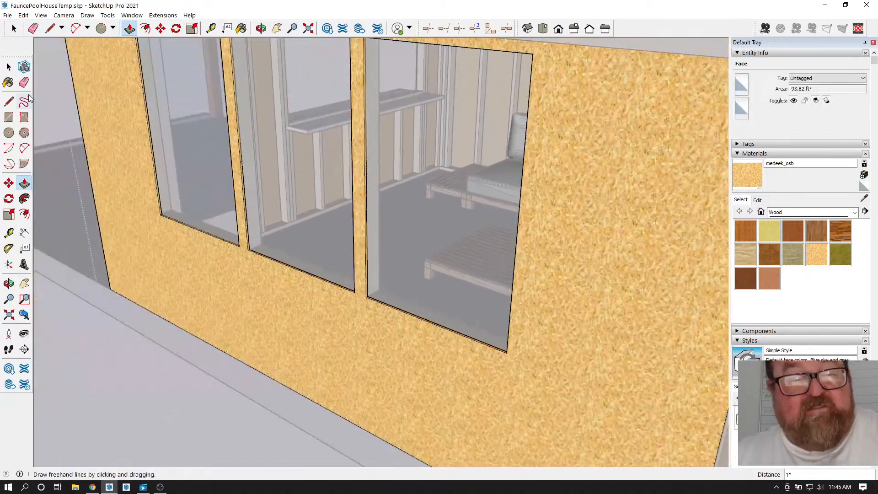
- Switch to the Chrome browser and look up the picture window rough opening sizes in styleview_brochure.pdf
{"action": "left_click", "coordinate": [94, 485]}
{"action": "left_click", "coordinate": [419, 10]}
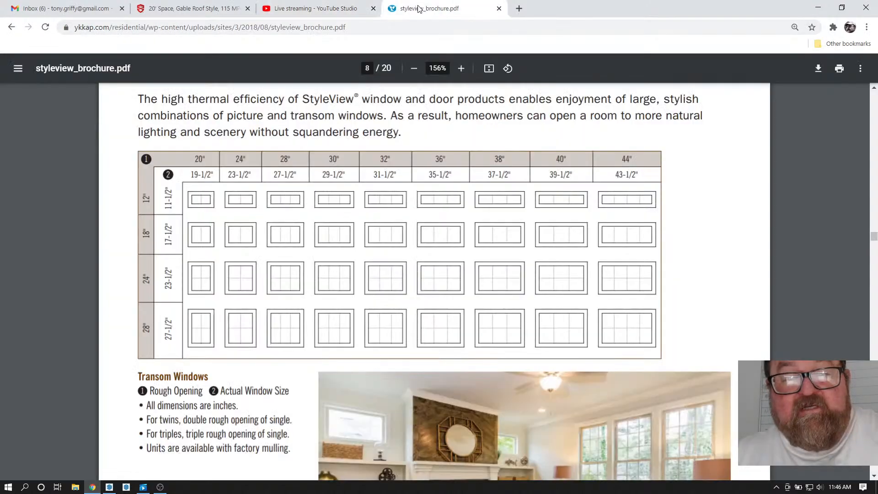
{"action": "scroll", "coordinate": [418, 325], "scroll_direction": "down", "scroll_amount": 15}
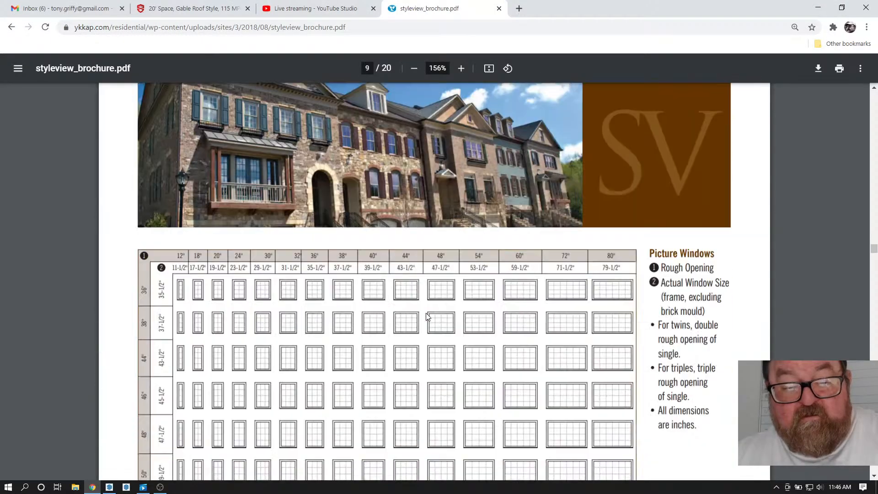
- Examine the casement window cutaway with its integral nail fin on page 10 of styleview_brochure.pdf
{"action": "scroll", "coordinate": [428, 317], "scroll_direction": "down", "scroll_amount": 14}
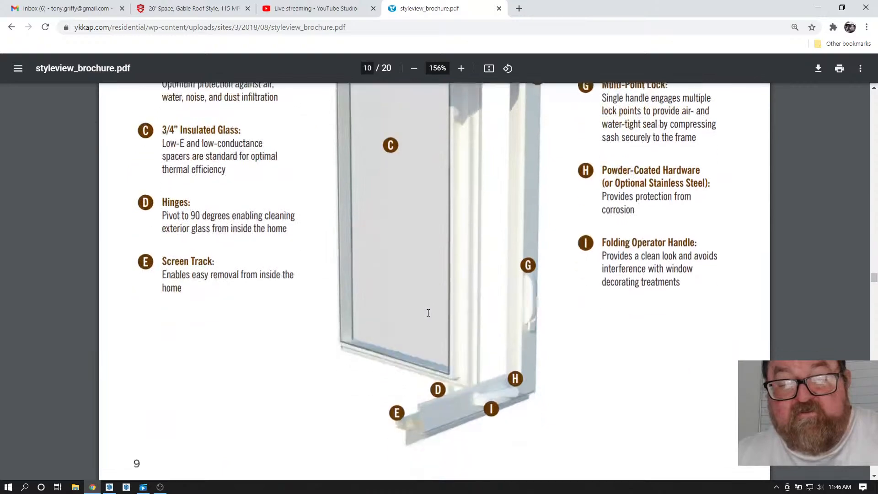
{"action": "scroll", "coordinate": [428, 313], "scroll_direction": "down", "scroll_amount": 2}
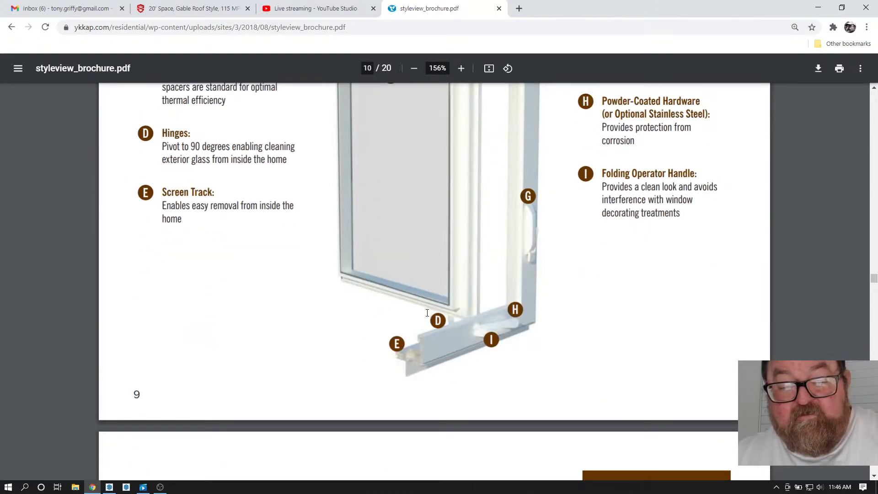
{"action": "scroll", "coordinate": [427, 313], "scroll_direction": "up", "scroll_amount": 3}
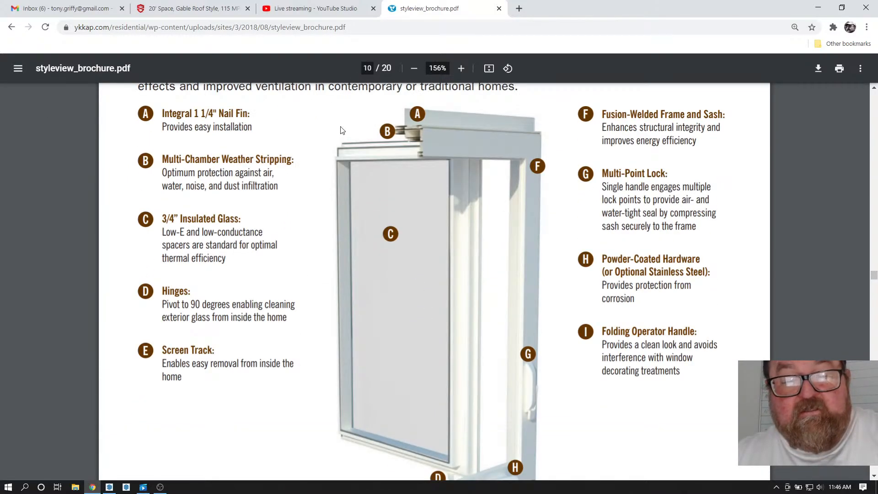
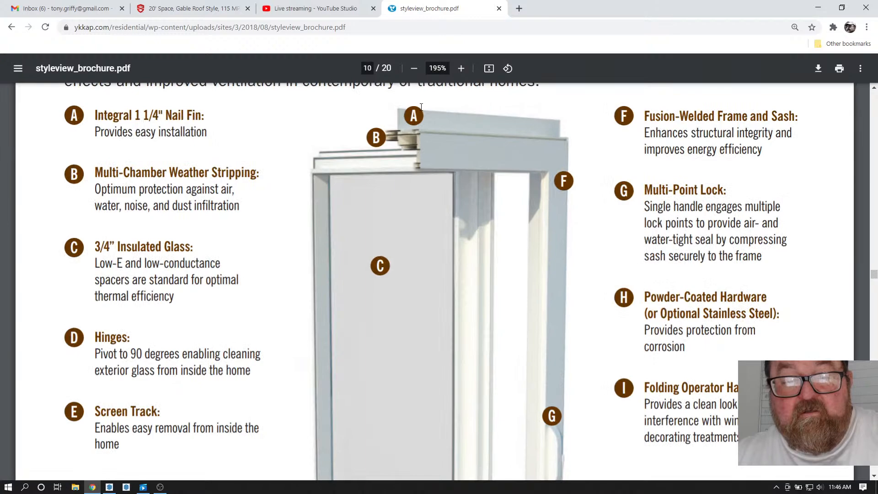
{"action": "scroll", "coordinate": [421, 106], "scroll_direction": "up", "scroll_amount": 4, "text": "ctrl"}
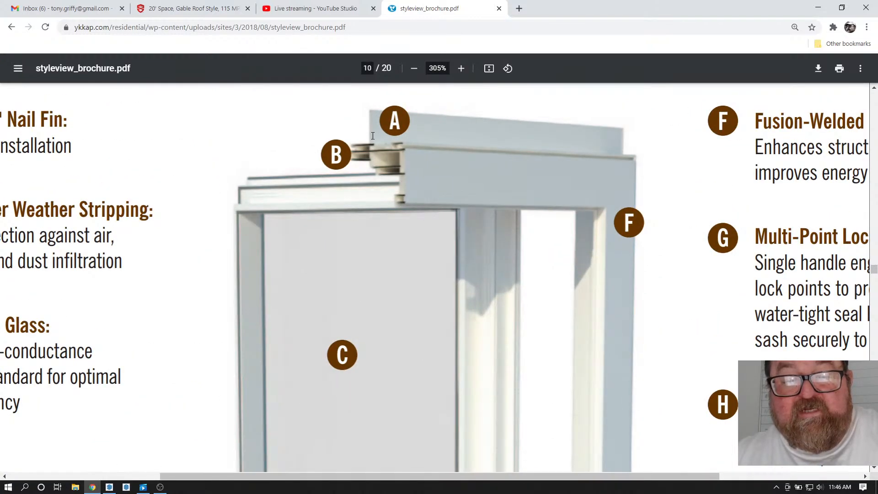
{"action": "scroll", "coordinate": [574, 161], "scroll_direction": "down", "scroll_amount": 6}
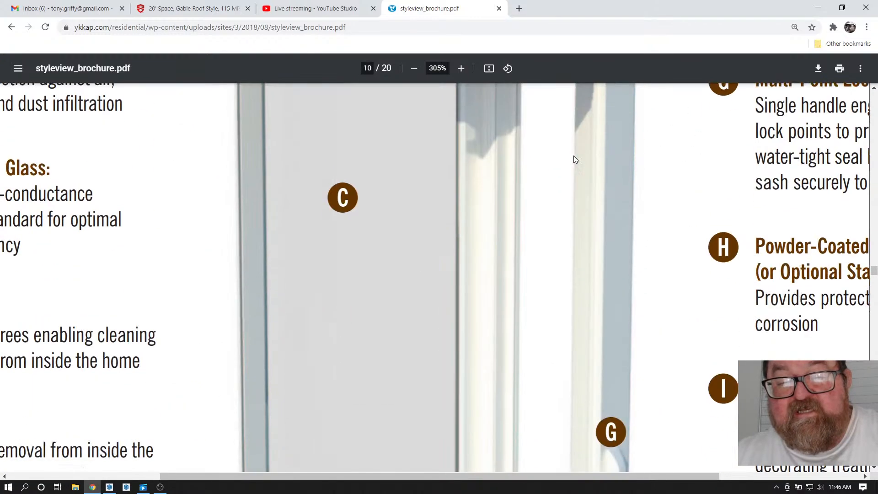
- Switch back to SketchUp and examine the lower window openings' framing and sheathing from outside and inside the room
{"action": "left_click", "coordinate": [109, 487]}
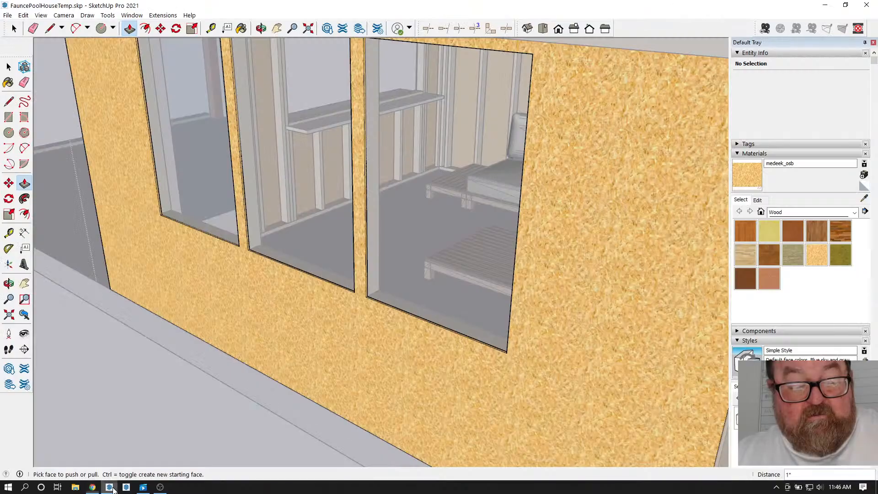
{"action": "middle_click_drag", "start_coordinate": [426, 271], "coordinate": [312, 118]}
{"action": "left_click", "coordinate": [260, 26]}
{"action": "left_click_drag", "start_coordinate": [389, 73], "coordinate": [378, 296]}
{"action": "scroll", "coordinate": [378, 295], "scroll_direction": "up", "scroll_amount": 6}
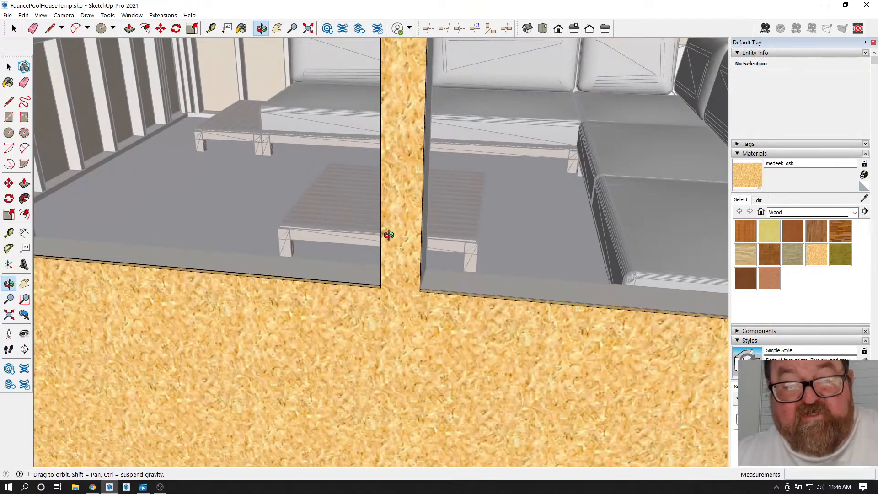
{"action": "left_click_drag", "start_coordinate": [413, 265], "coordinate": [7, 282]}
{"action": "key", "text": "space"}
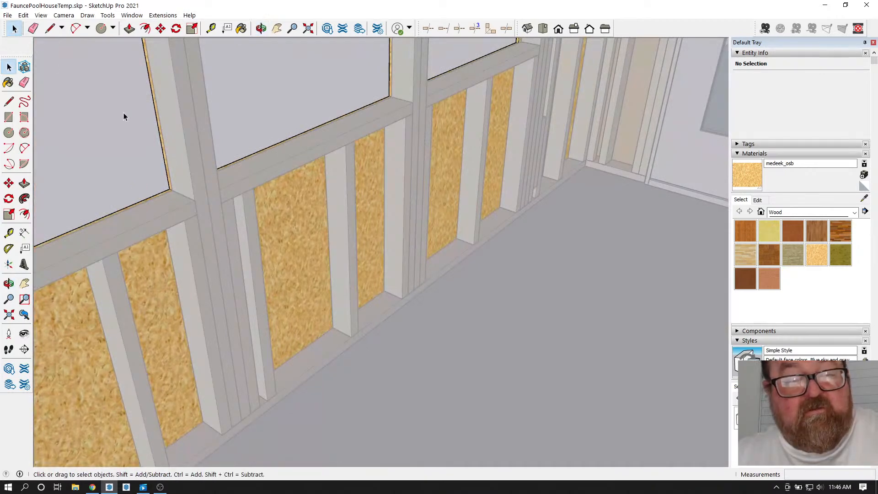
{"action": "middle_click_drag", "start_coordinate": [92, 105], "coordinate": [428, 271]}
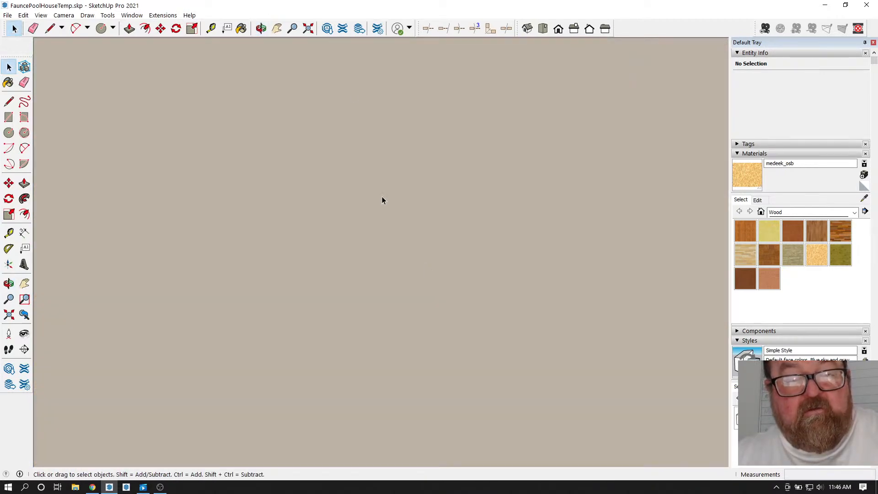
- Bring the whole pool house into view and close the lower wall sheathing group that is open for editing
{"action": "left_click", "coordinate": [308, 29]}
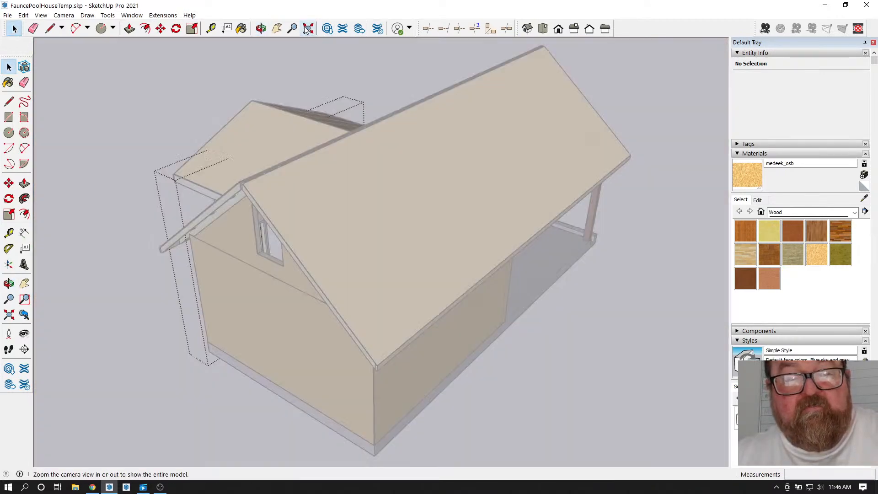
{"action": "left_click", "coordinate": [264, 31]}
{"action": "left_click_drag", "start_coordinate": [324, 196], "coordinate": [543, 220]}
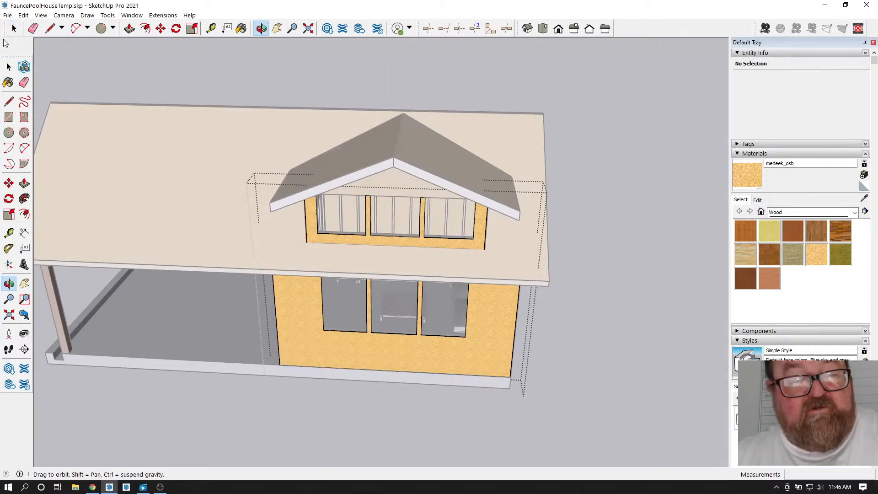
{"action": "key", "text": "space"}
{"action": "scroll", "coordinate": [281, 144], "scroll_direction": "up", "scroll_amount": 10}
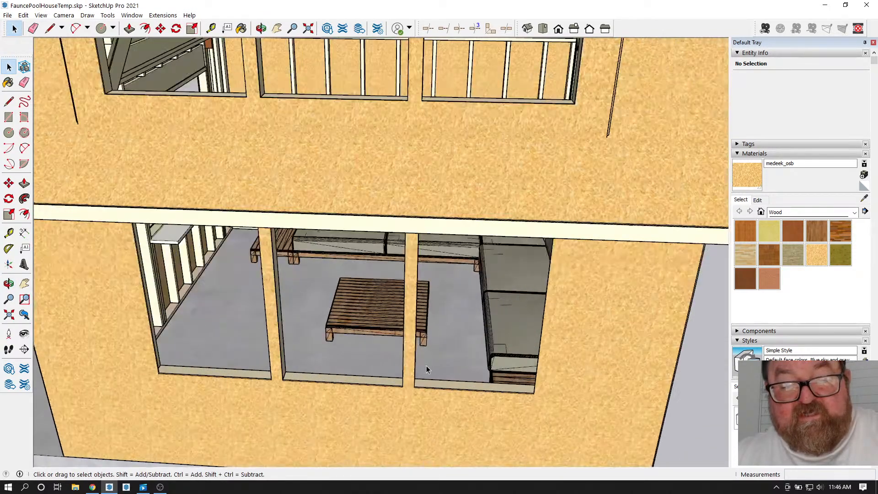
- Examine the sheathed edges of the three lower front window openings from several angles
{"action": "scroll", "coordinate": [427, 364], "scroll_direction": "up", "scroll_amount": 5}
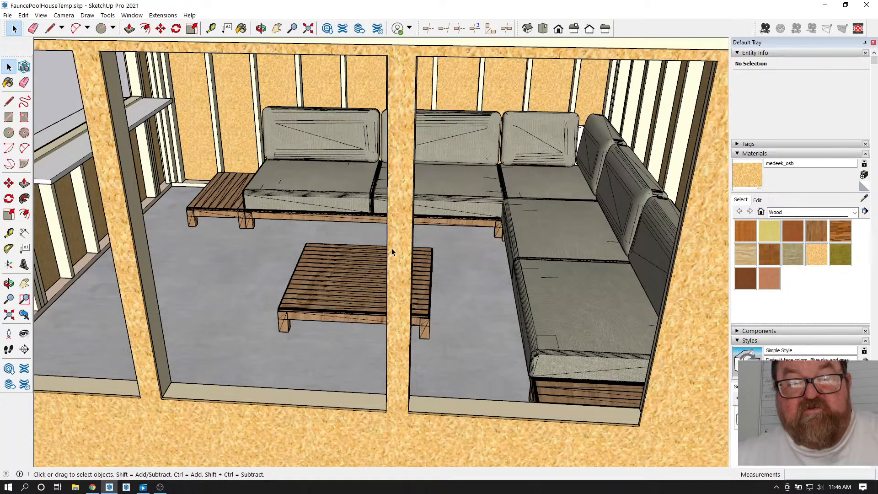
{"action": "scroll", "coordinate": [411, 179], "scroll_direction": "down", "scroll_amount": 3}
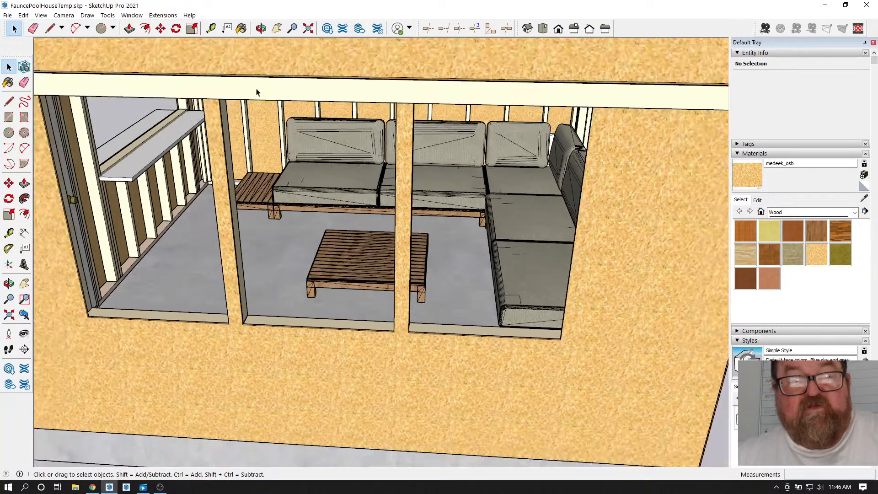
{"action": "middle_click_drag", "start_coordinate": [362, 306], "coordinate": [378, 163]}
{"action": "middle_click_drag", "start_coordinate": [383, 118], "coordinate": [434, 92]}
{"action": "middle_click_drag", "start_coordinate": [568, 215], "coordinate": [568, 139]}
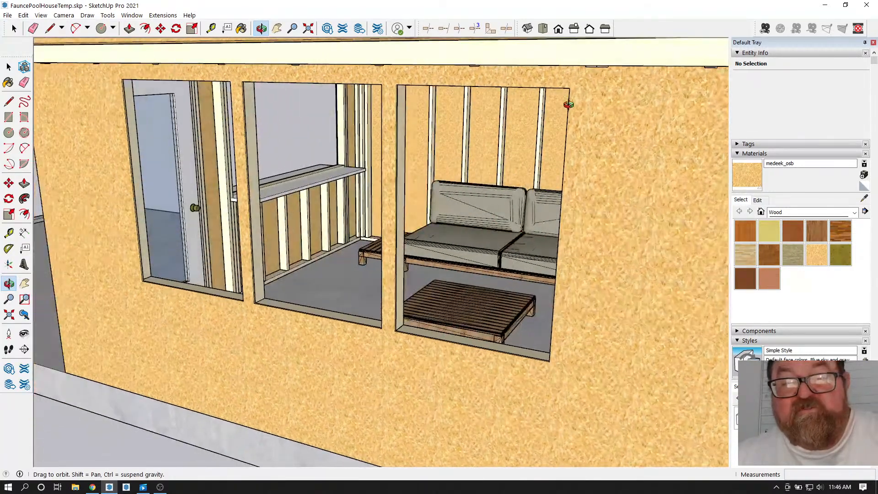
{"action": "middle_click_drag", "start_coordinate": [393, 366], "coordinate": [410, 302]}
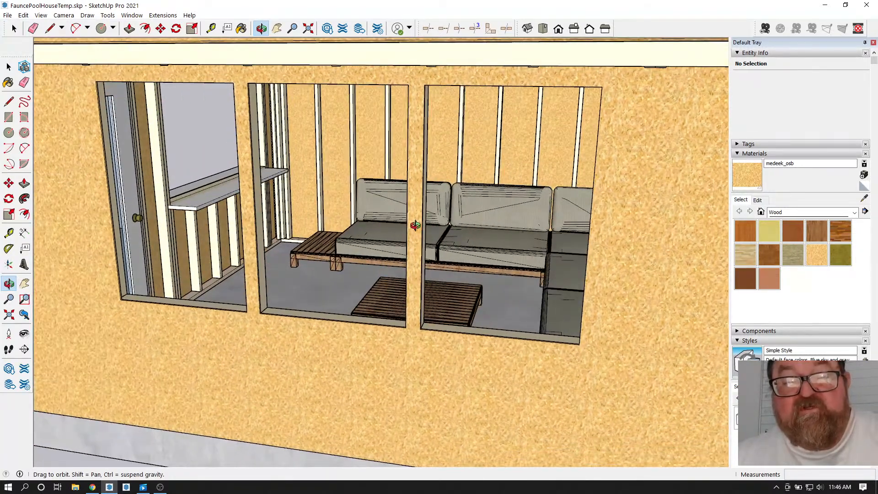
{"action": "left_click_drag", "start_coordinate": [604, 110], "coordinate": [569, 154]}
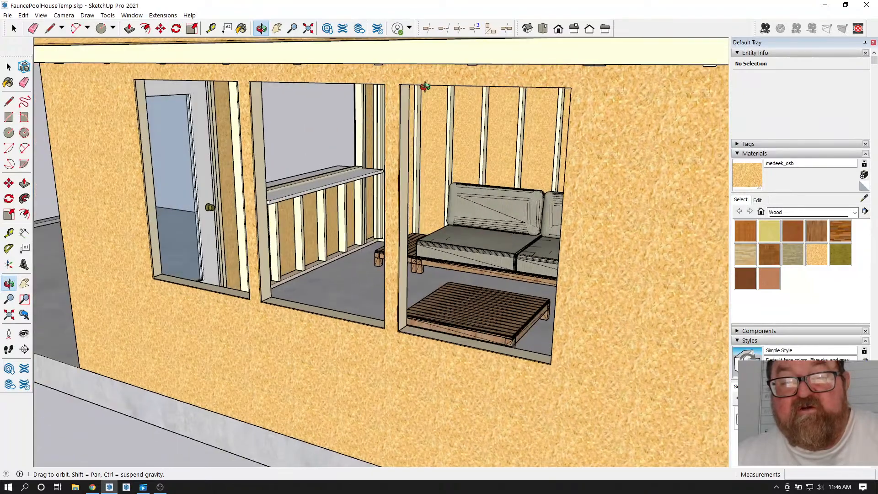
{"action": "left_click_drag", "start_coordinate": [503, 367], "coordinate": [492, 316]}
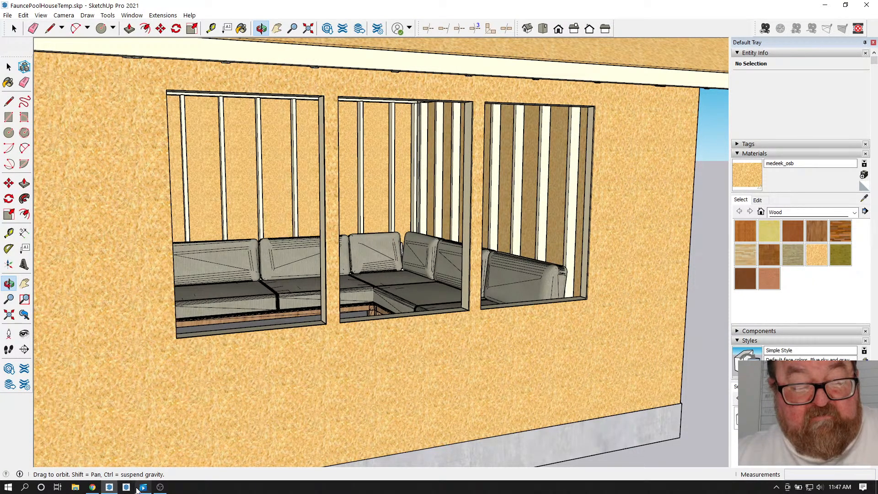
- Switch to Chrome to check the live stream status and chat in YouTube Studio, and return to SketchUp
{"action": "left_click", "coordinate": [93, 488]}
{"action": "left_click", "coordinate": [295, 8]}
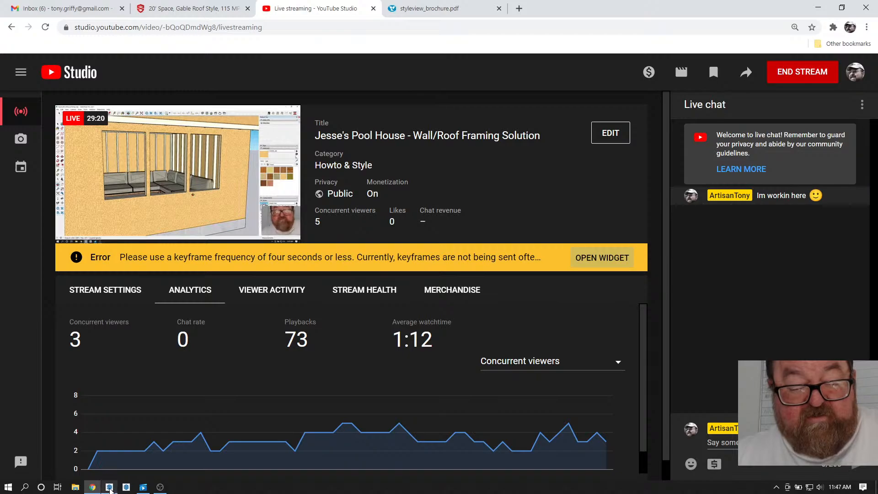
{"action": "left_click", "coordinate": [127, 487]}
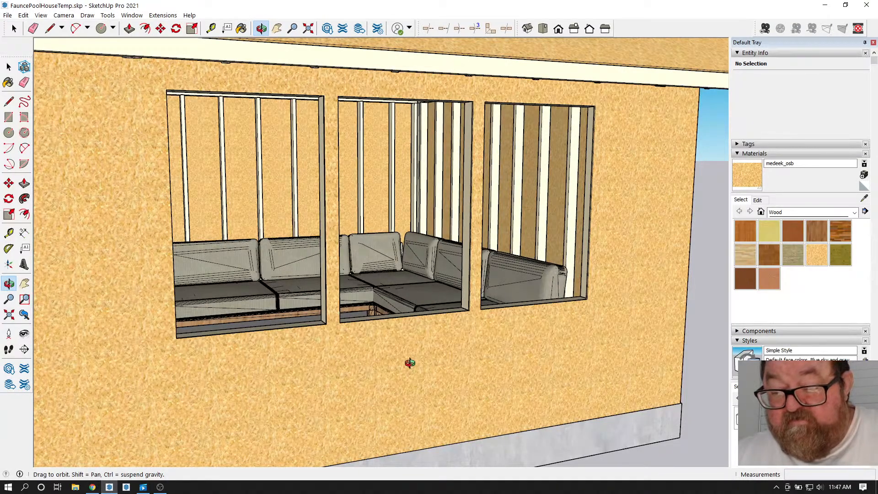
- Show the pool house from its open porch corner and collapse the Materials and Styles sections of the tray
{"action": "left_click_drag", "start_coordinate": [425, 363], "coordinate": [534, 331]}
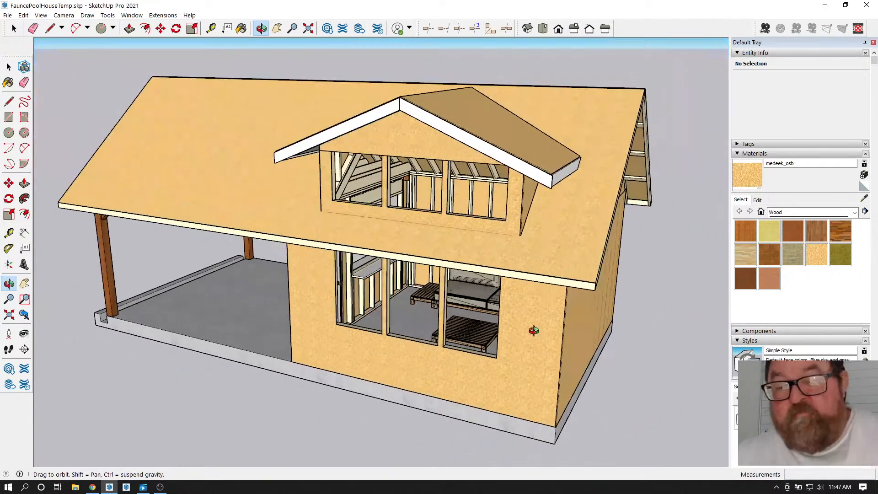
{"action": "left_click", "coordinate": [737, 154]}
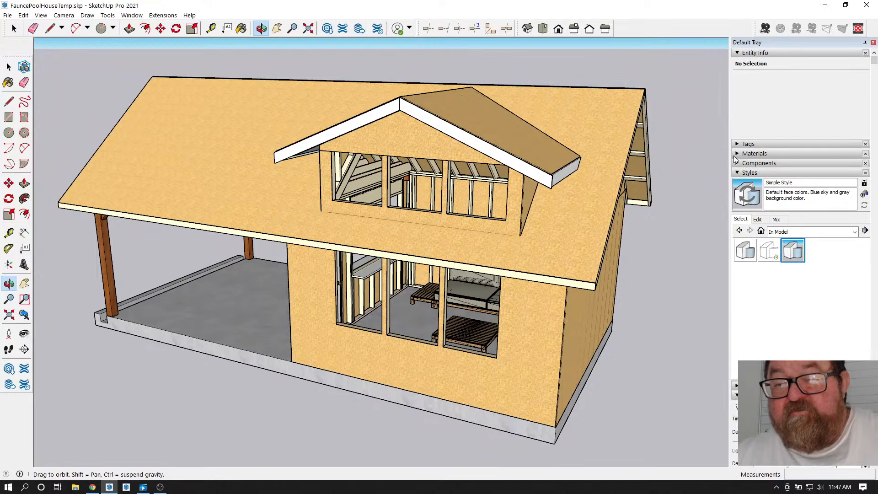
{"action": "scroll", "coordinate": [444, 153], "scroll_direction": "up", "scroll_amount": 2}
{"action": "scroll", "coordinate": [464, 173], "scroll_direction": "down", "scroll_amount": 4}
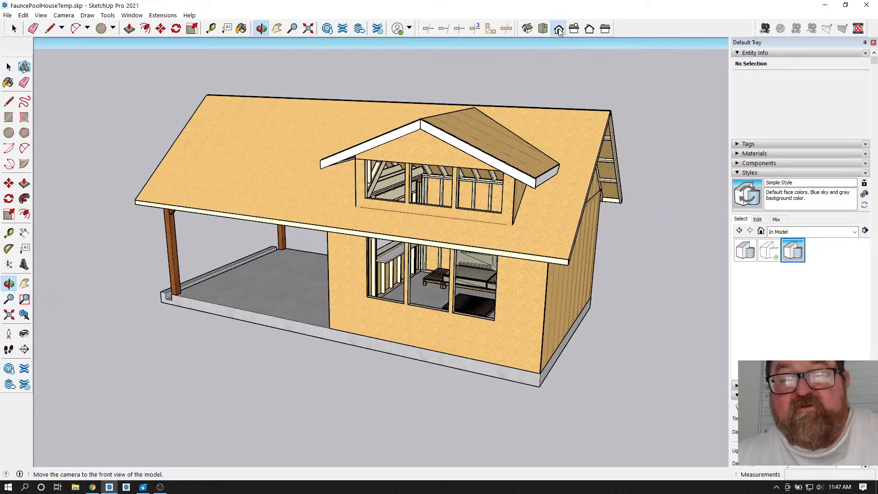
{"action": "left_click", "coordinate": [558, 29]}
{"action": "left_click_drag", "start_coordinate": [478, 213], "coordinate": [362, 274]}
{"action": "left_click", "coordinate": [736, 174]}
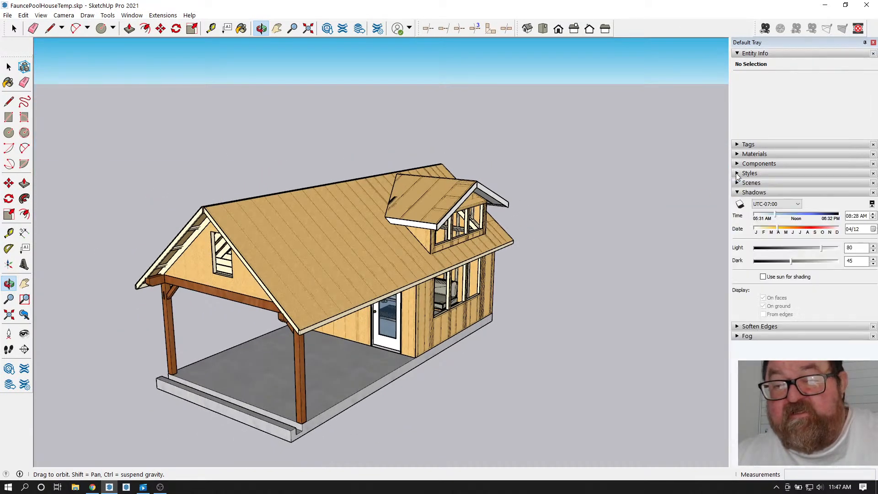
- Make the wall_casing, wall_clad, wall_cmu, wall_gypsum, wall_trim and wall_window tags visible and collapse the 4 - Wall tag folder
{"action": "left_click", "coordinate": [737, 145]}
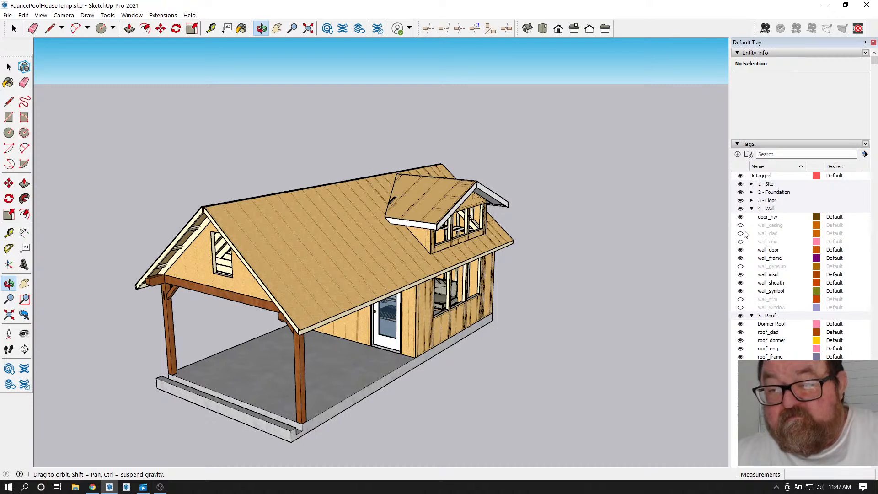
{"action": "left_click", "coordinate": [743, 227]}
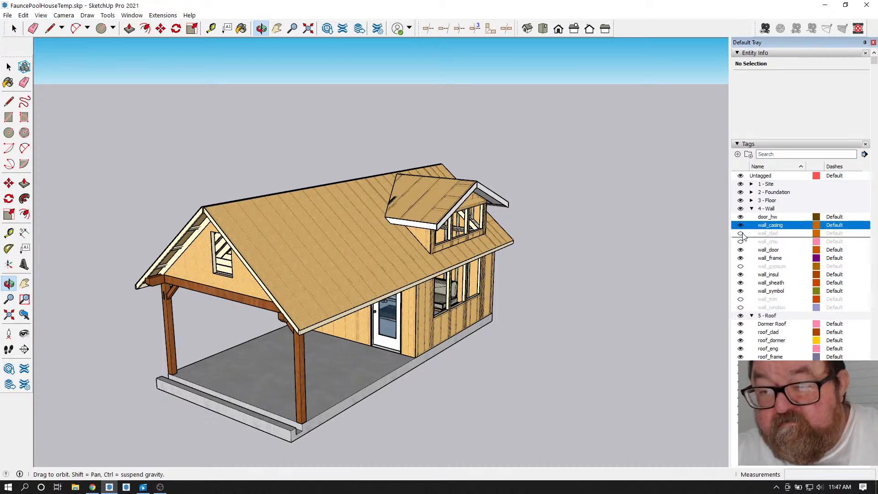
{"action": "left_click", "coordinate": [742, 235]}
{"action": "left_click", "coordinate": [742, 242]}
{"action": "left_click", "coordinate": [742, 266]}
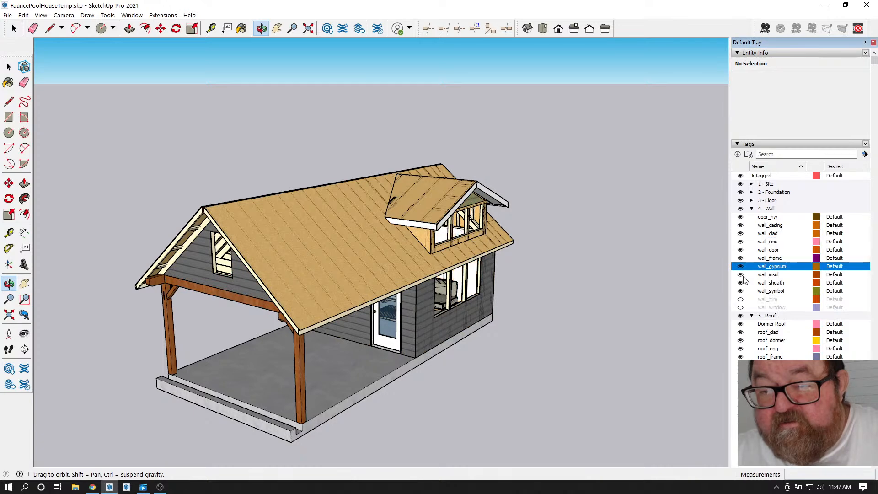
{"action": "left_click", "coordinate": [741, 299]}
{"action": "left_click", "coordinate": [741, 308]}
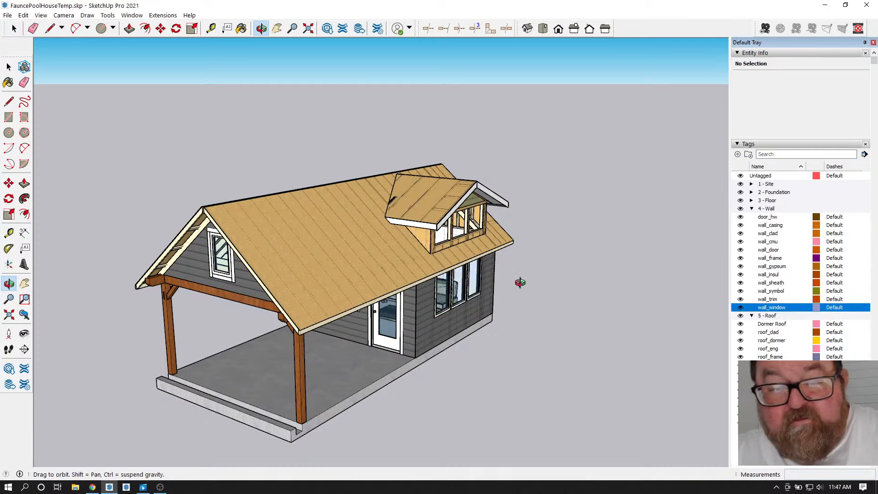
{"action": "left_click_drag", "start_coordinate": [420, 257], "coordinate": [224, 255]}
{"action": "left_click_drag", "start_coordinate": [411, 262], "coordinate": [368, 265]}
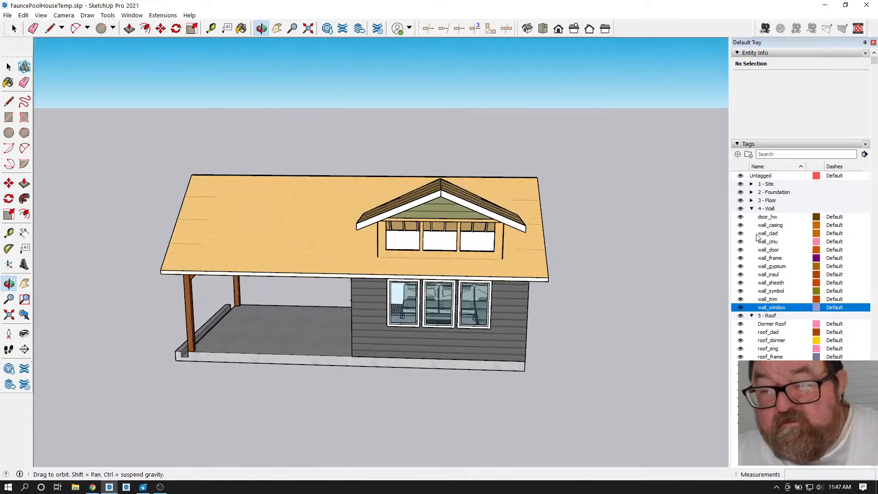
{"action": "left_click", "coordinate": [752, 209]}
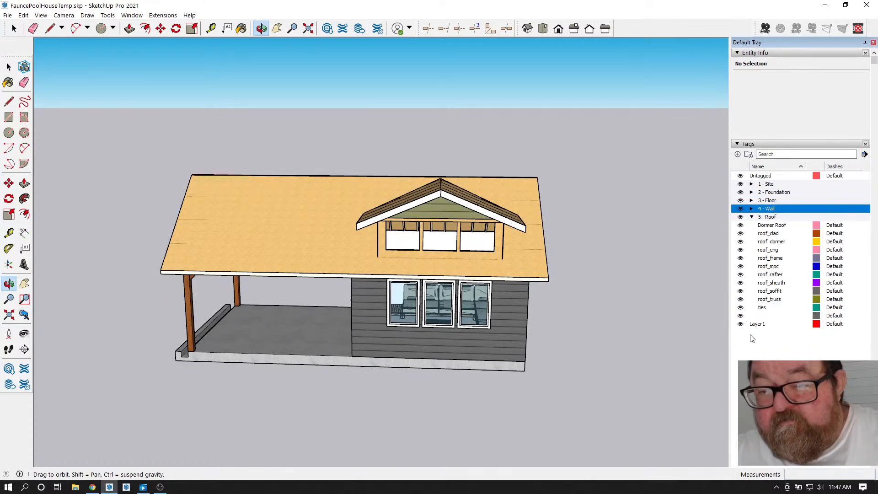
- Try to delete the Layer1 tag
{"action": "left_click", "coordinate": [761, 325]}
{"action": "right_click", "coordinate": [761, 325]}
{"action": "left_click", "coordinate": [779, 335]}
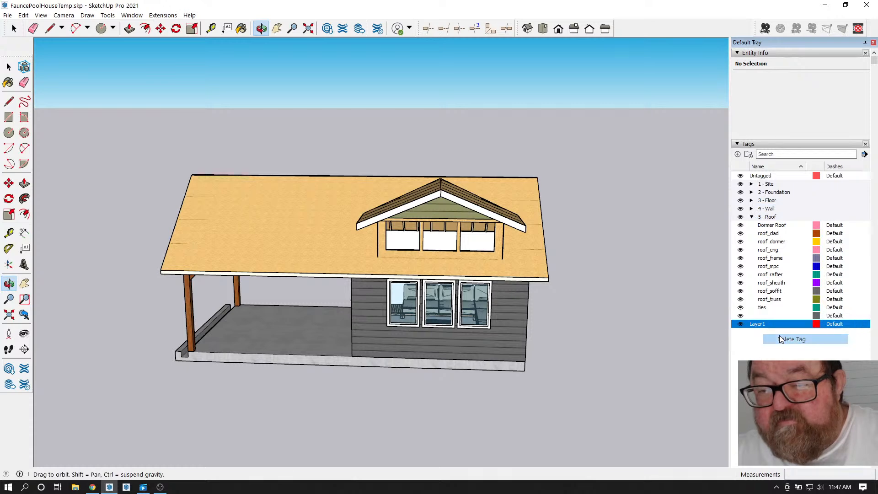
{"action": "left_click", "coordinate": [520, 276]}
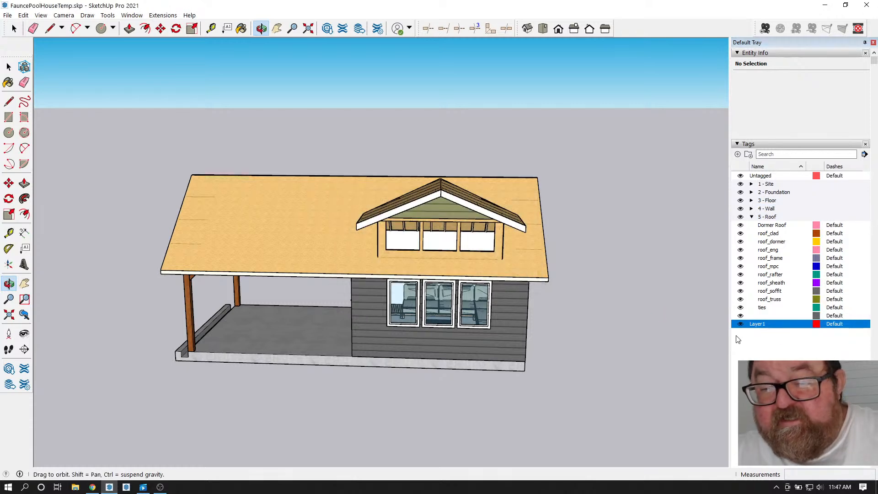
- Delete the unnamed tag listed between ties and Layer1
{"action": "left_click", "coordinate": [759, 316]}
{"action": "right_click", "coordinate": [760, 315]}
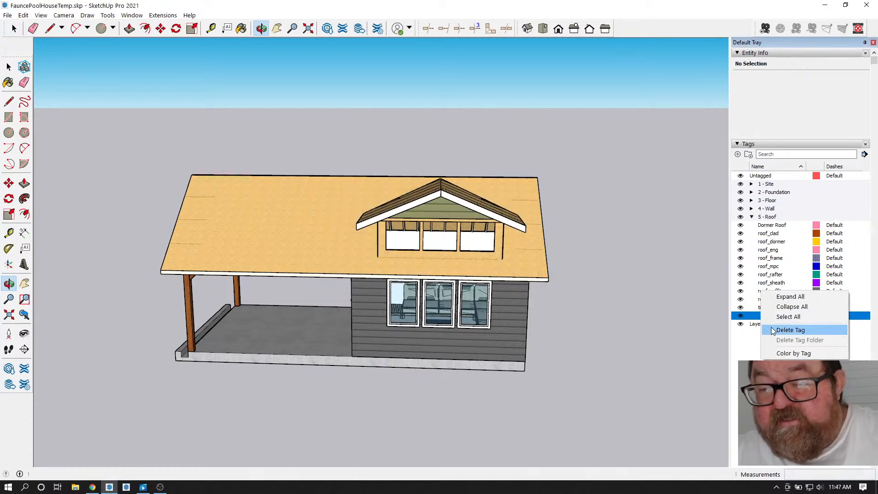
{"action": "left_click", "coordinate": [773, 329]}
{"action": "left_click_drag", "start_coordinate": [517, 275], "coordinate": [285, 241]}
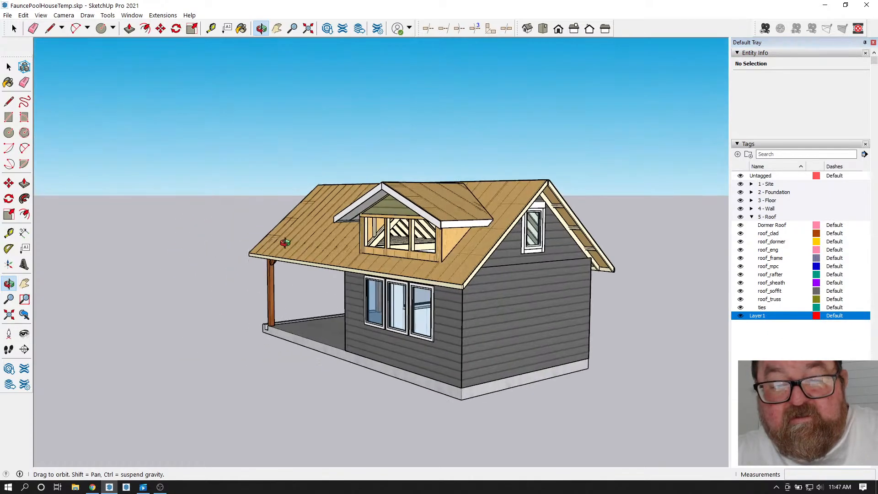
- Examine the dormer's gable cladding and the pool house from the front, the gable end and above
{"action": "scroll", "coordinate": [424, 247], "scroll_direction": "up", "scroll_amount": 5}
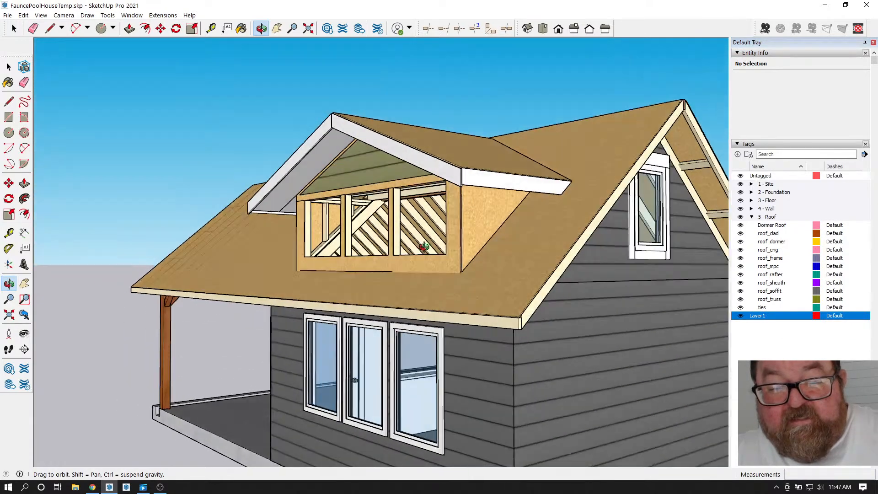
{"action": "left_click_drag", "start_coordinate": [424, 247], "coordinate": [569, 261]}
{"action": "scroll", "coordinate": [429, 221], "scroll_direction": "down", "scroll_amount": 3}
{"action": "scroll", "coordinate": [335, 170], "scroll_direction": "up", "scroll_amount": 4}
{"action": "scroll", "coordinate": [335, 169], "scroll_direction": "up", "scroll_amount": 2}
{"action": "key", "text": "space"}
{"action": "left_click", "coordinate": [383, 183]}
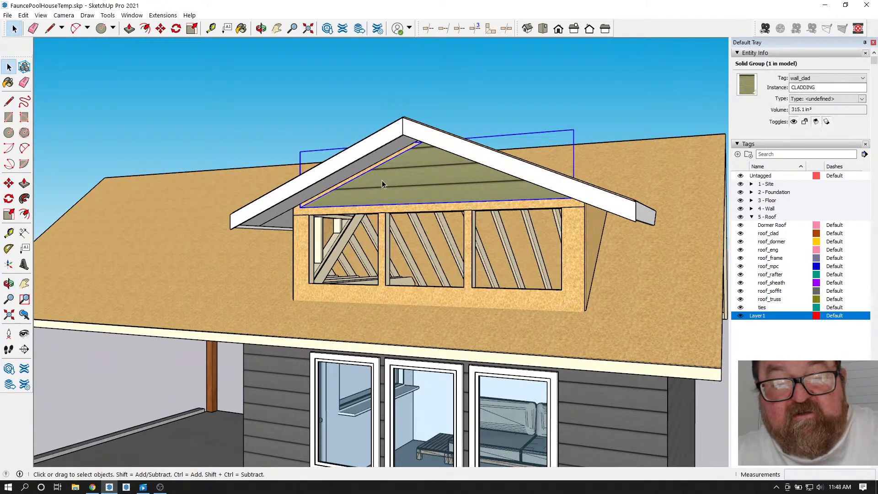
{"action": "scroll", "coordinate": [383, 179], "scroll_direction": "up", "scroll_amount": 3}
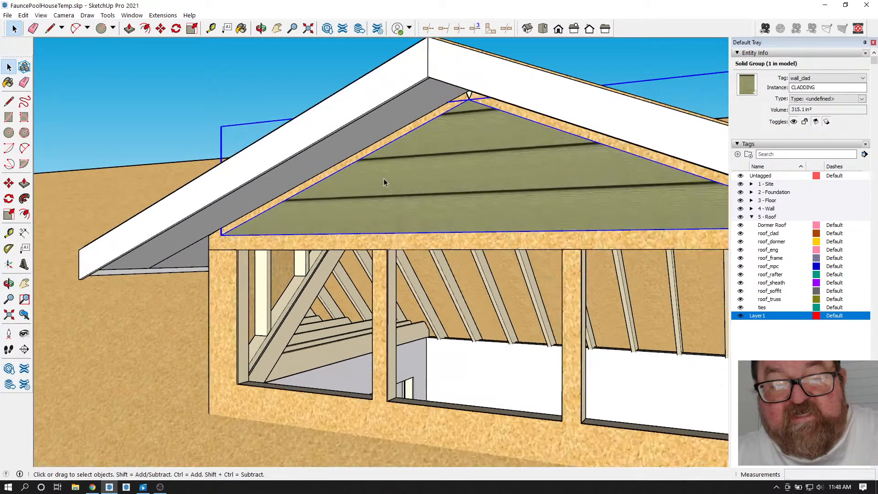
{"action": "left_click", "coordinate": [261, 28]}
{"action": "left_click_drag", "start_coordinate": [480, 182], "coordinate": [394, 177]}
{"action": "scroll", "coordinate": [394, 176], "scroll_direction": "down", "scroll_amount": 8}
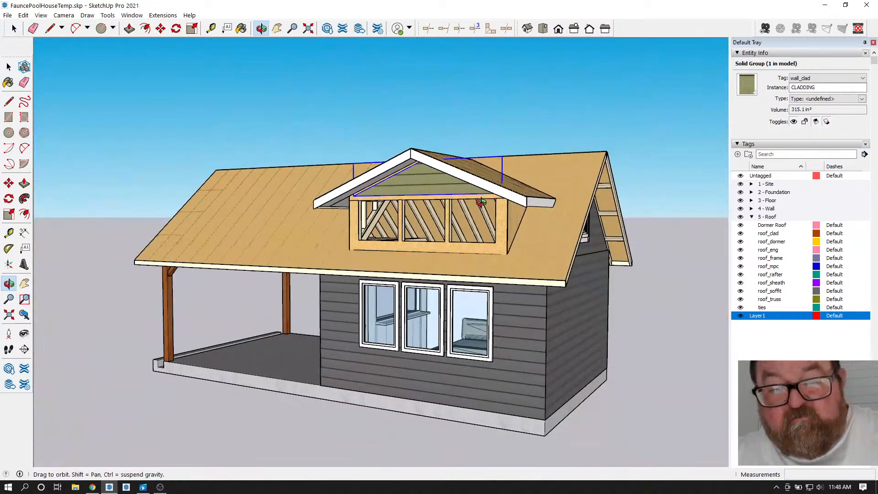
{"action": "left_click_drag", "start_coordinate": [510, 229], "coordinate": [302, 204]}
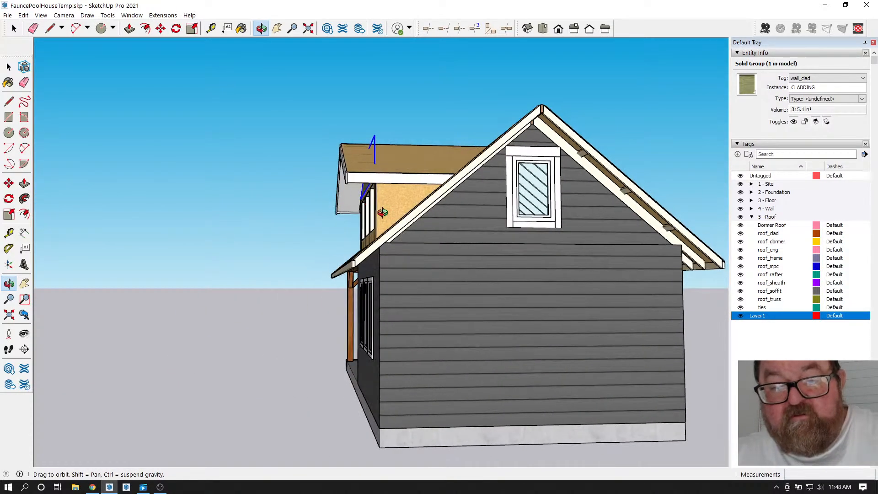
{"action": "left_click_drag", "start_coordinate": [506, 284], "coordinate": [633, 312]}
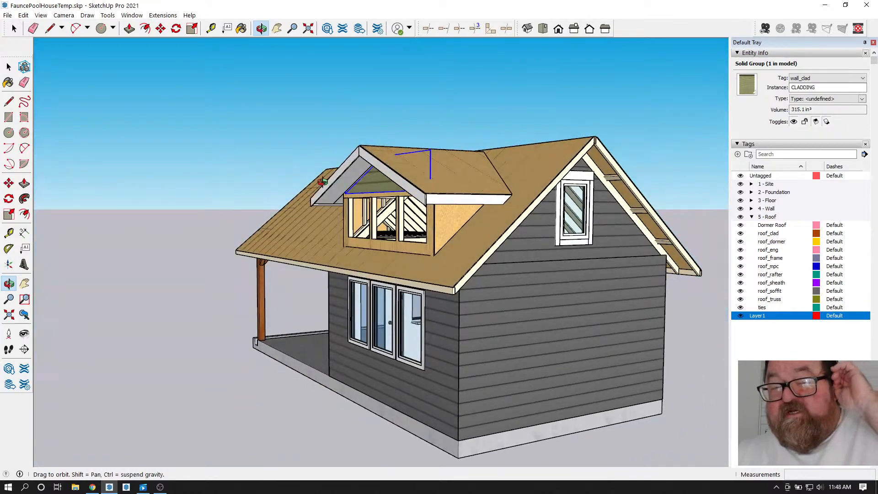
{"action": "left_click_drag", "start_coordinate": [514, 260], "coordinate": [530, 313]}
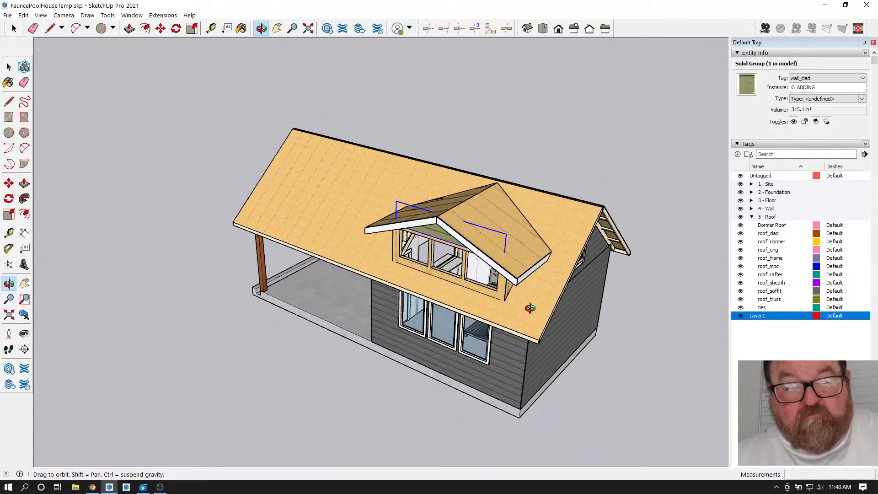
- Select the front roof sheathing group and open Instant Roof's Roof Details settings
{"action": "scroll", "coordinate": [536, 304], "scroll_direction": "up", "scroll_amount": 6}
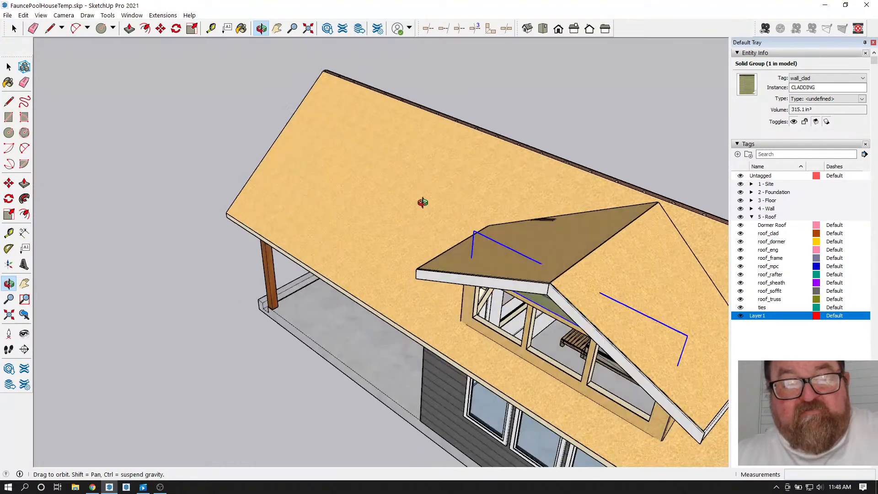
{"action": "scroll", "coordinate": [239, 138], "scroll_direction": "up", "scroll_amount": 6}
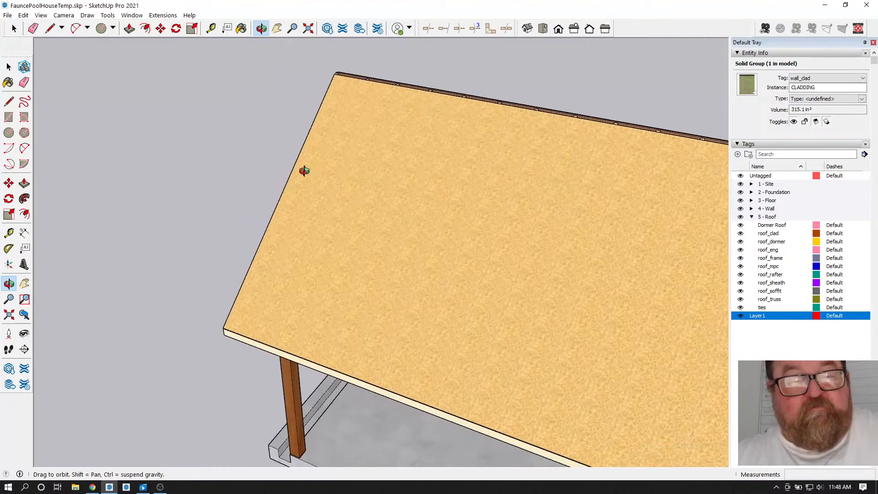
{"action": "key", "text": "space"}
{"action": "left_click", "coordinate": [318, 150]}
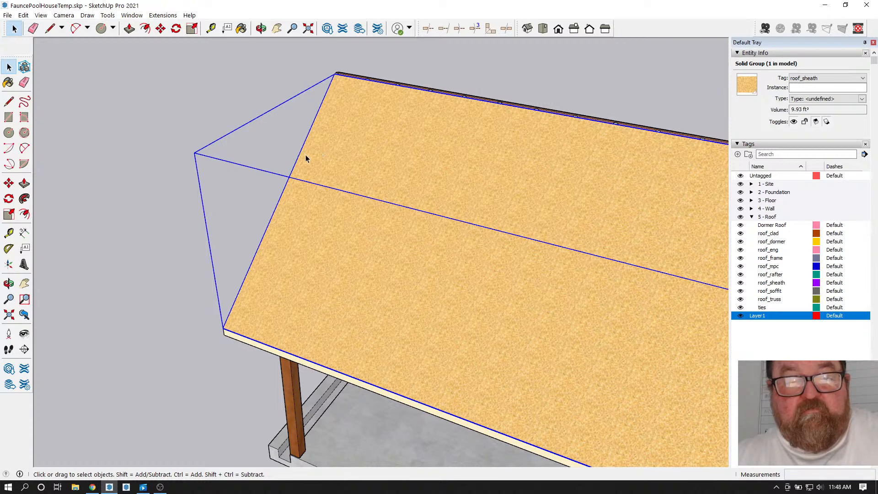
{"action": "left_click", "coordinate": [163, 15]}
{"action": "mouse_move", "coordinate": [168, 41]}
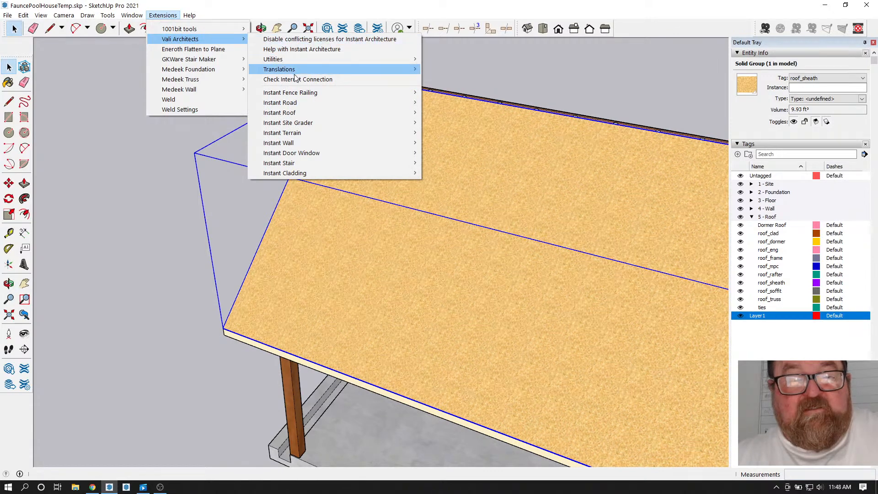
{"action": "mouse_move", "coordinate": [296, 113]}
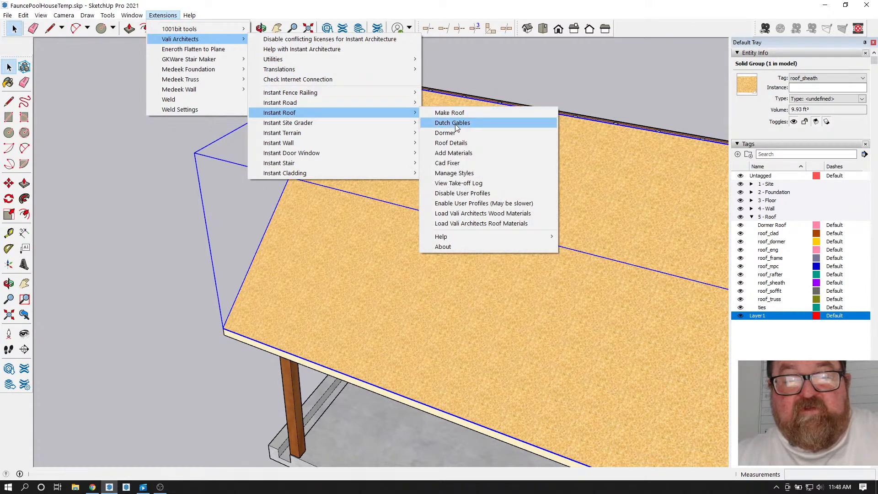
{"action": "left_click", "coordinate": [458, 144]}
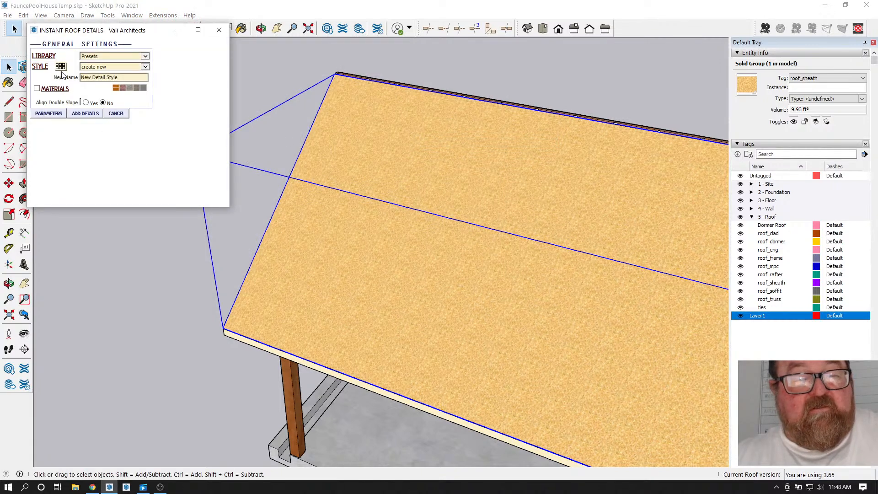
- Choose the Shingle Ridge preset style and try to add the roof details to the front sheathing group
{"action": "left_click", "coordinate": [61, 67]}
{"action": "mouse_move", "coordinate": [234, 163]}
{"action": "mouse_move", "coordinate": [268, 163]}
{"action": "mouse_move", "coordinate": [96, 138]}
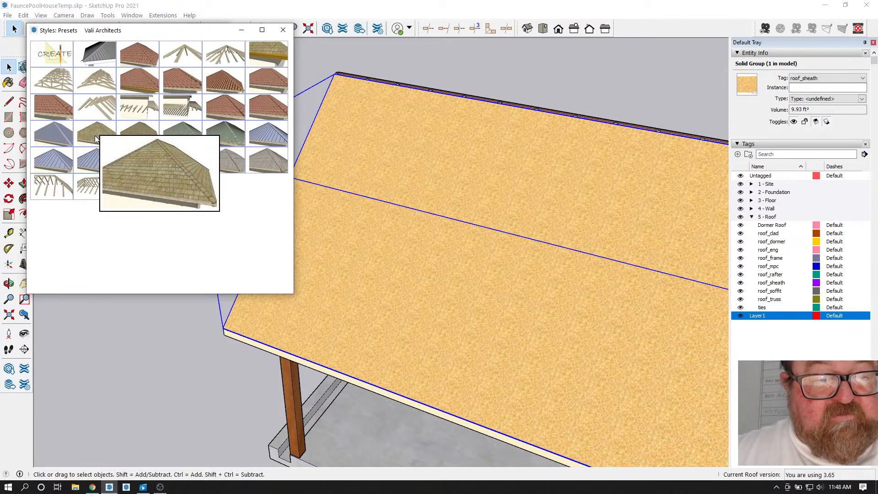
{"action": "mouse_move", "coordinate": [131, 140]}
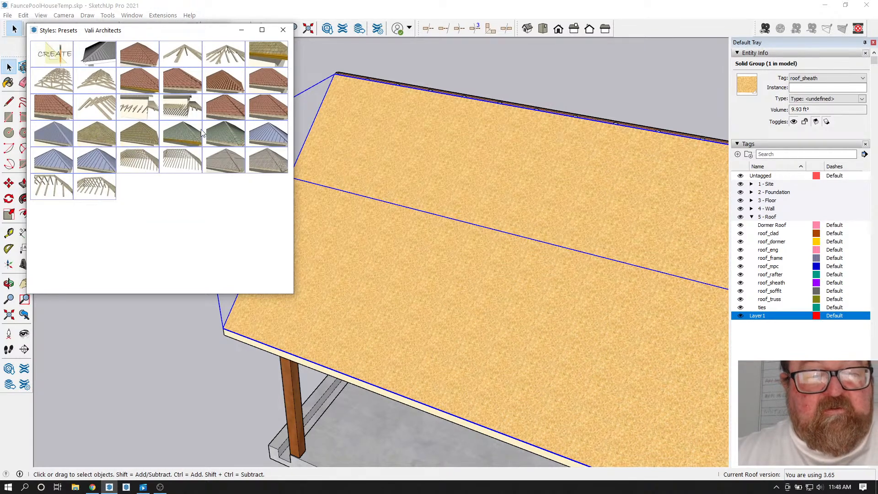
{"action": "left_click", "coordinate": [283, 30]}
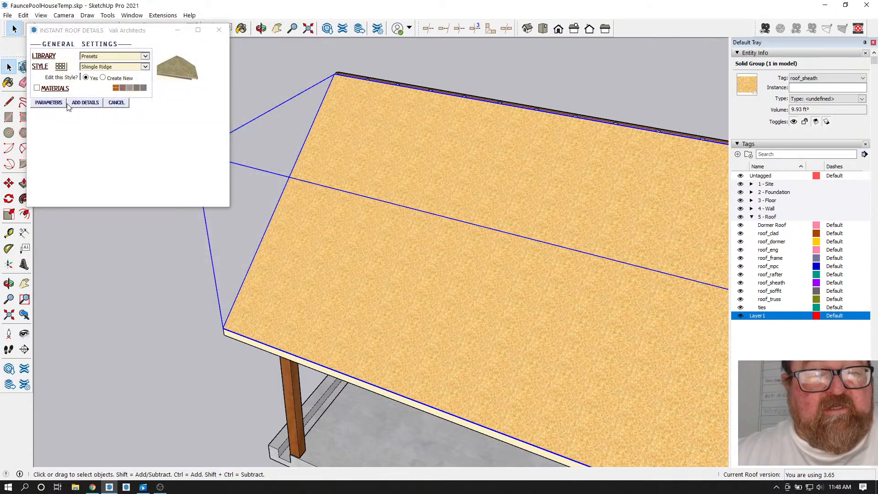
{"action": "left_click", "coordinate": [85, 102]}
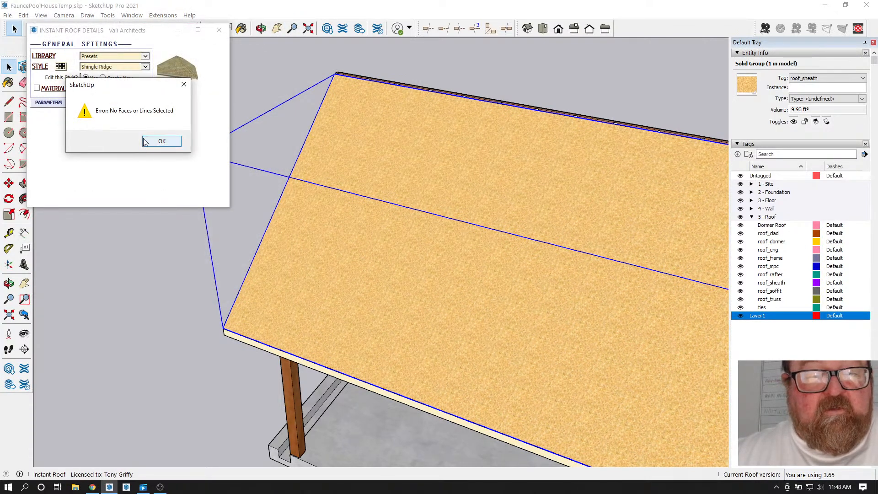
{"action": "left_click", "coordinate": [160, 142]}
- Select all geometry inside the front roof sheathing group and add the Shingle Ridge details to it
{"action": "double_click", "coordinate": [326, 151]}
{"action": "left_click", "coordinate": [325, 151]}
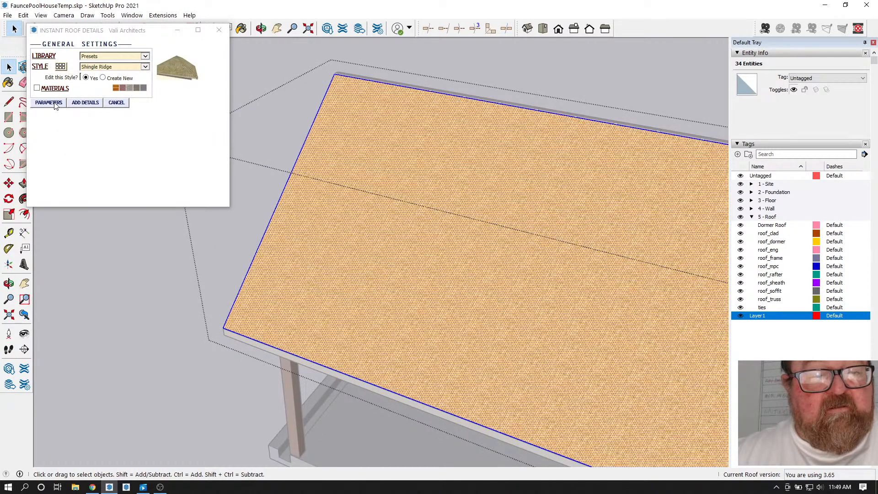
{"action": "left_click", "coordinate": [80, 104]}
{"action": "scroll", "coordinate": [188, 171], "scroll_direction": "down", "scroll_amount": 5}
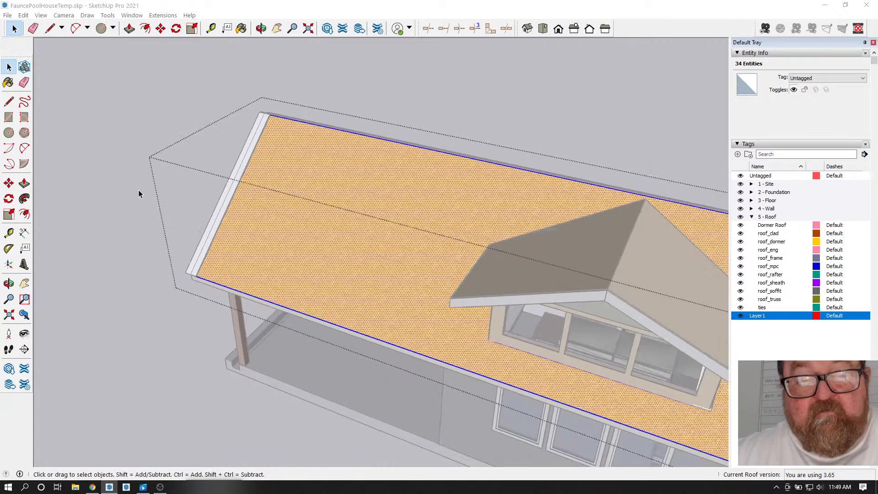
{"action": "scroll", "coordinate": [125, 216], "scroll_direction": "down", "scroll_amount": 2}
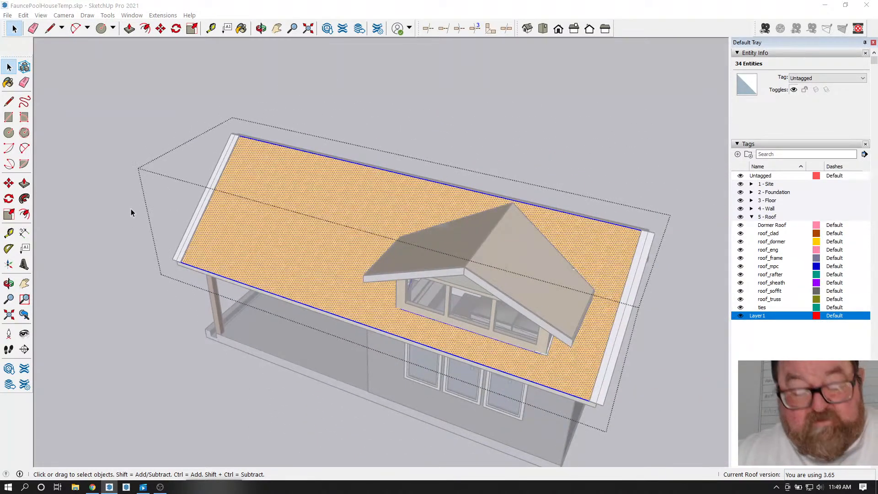
- Undo the added roof details and select only the upper face of the front roof sheathing
{"action": "left_click", "coordinate": [278, 116]}
{"action": "scroll", "coordinate": [238, 127], "scroll_direction": "up", "scroll_amount": 4}
{"action": "left_click", "coordinate": [261, 28]}
{"action": "left_click_drag", "start_coordinate": [245, 132], "coordinate": [167, 215]}
{"action": "left_click_drag", "start_coordinate": [222, 246], "coordinate": [142, 265]}
{"action": "key", "text": "space"}
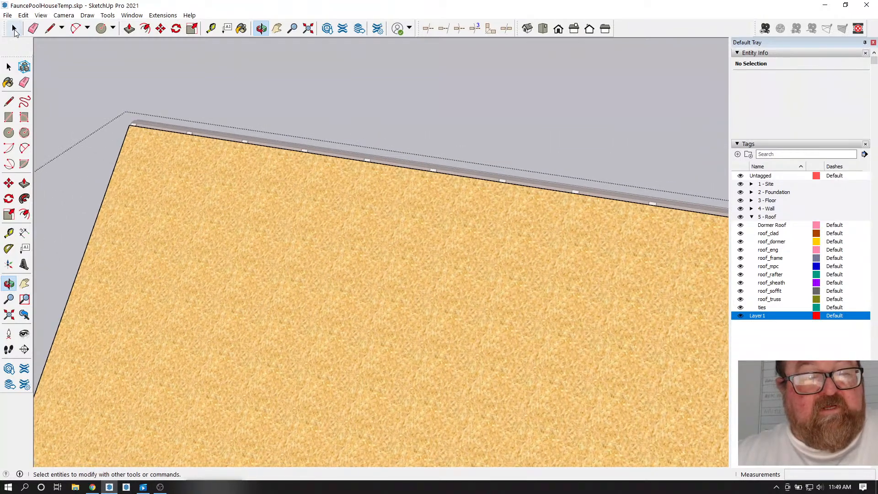
{"action": "left_click", "coordinate": [201, 193]}
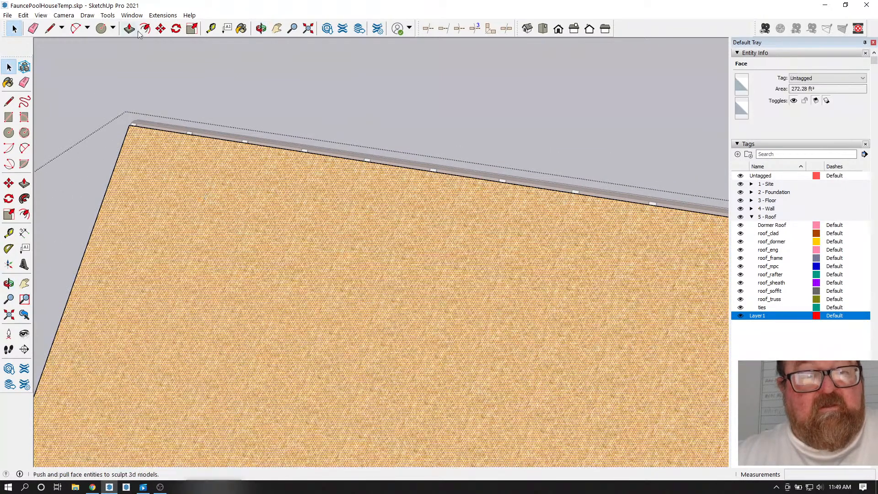
{"action": "left_click", "coordinate": [156, 16]}
{"action": "mouse_move", "coordinate": [183, 39]}
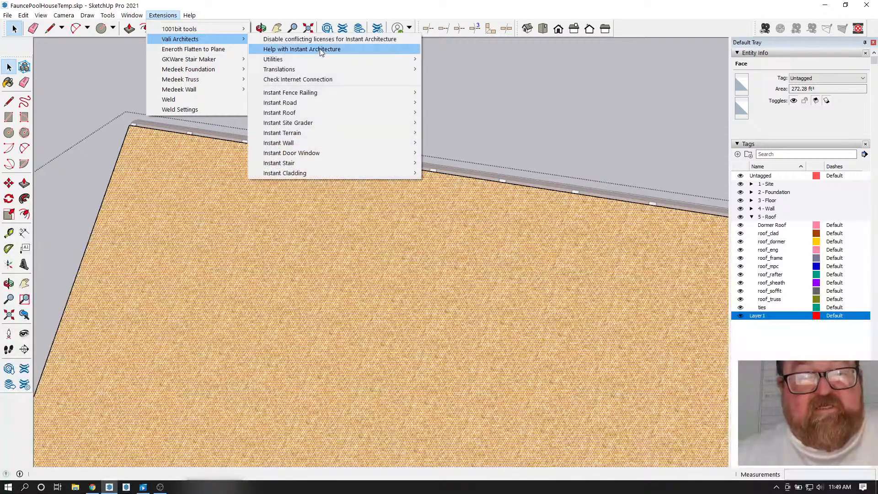
{"action": "mouse_move", "coordinate": [317, 111]}
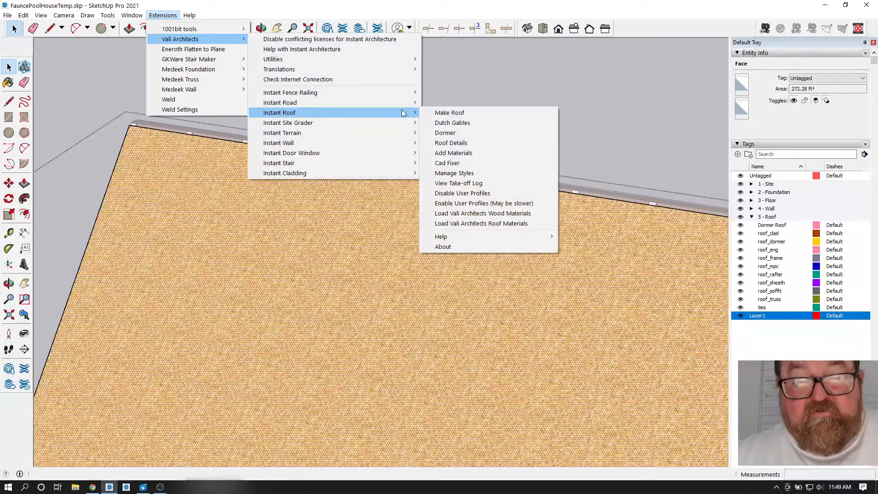
{"action": "left_click", "coordinate": [454, 153]}
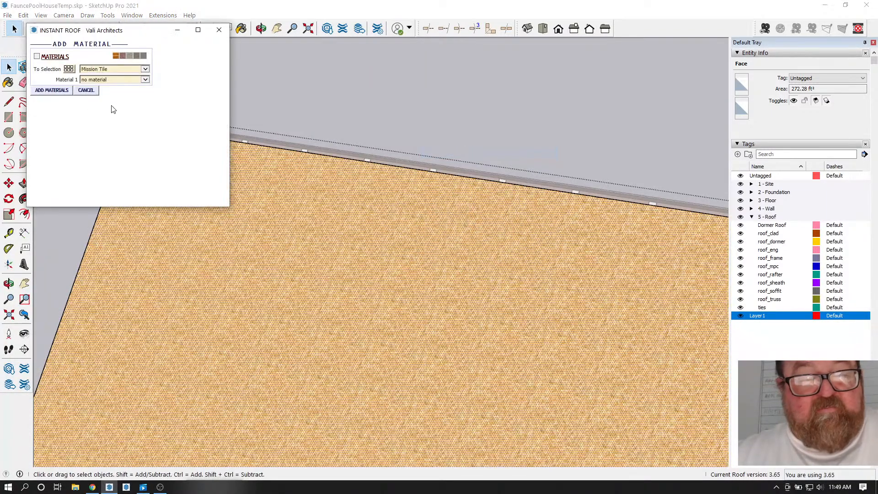
{"action": "left_click", "coordinate": [69, 72]}
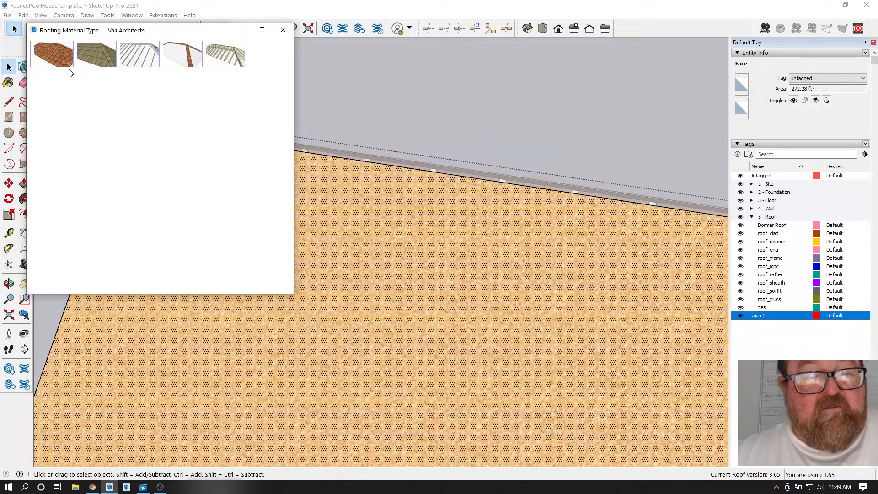
{"action": "mouse_move", "coordinate": [80, 60]}
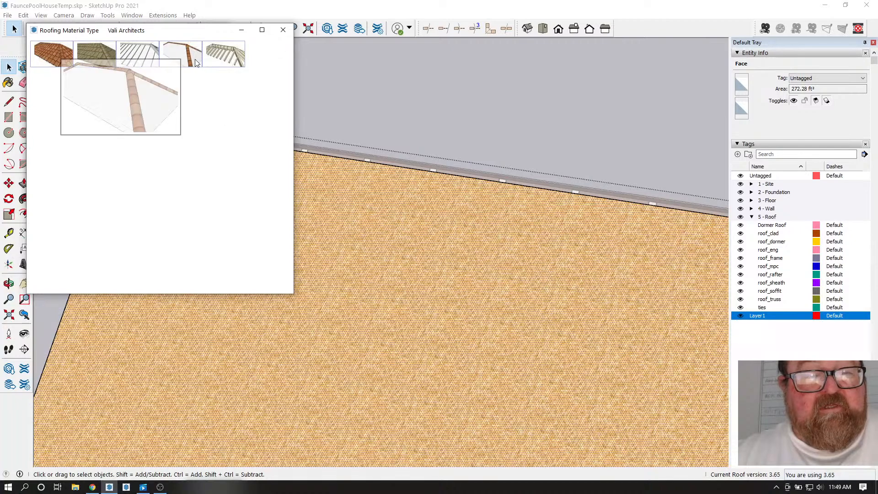
{"action": "left_click", "coordinate": [285, 30]}
{"action": "left_click", "coordinate": [65, 68]}
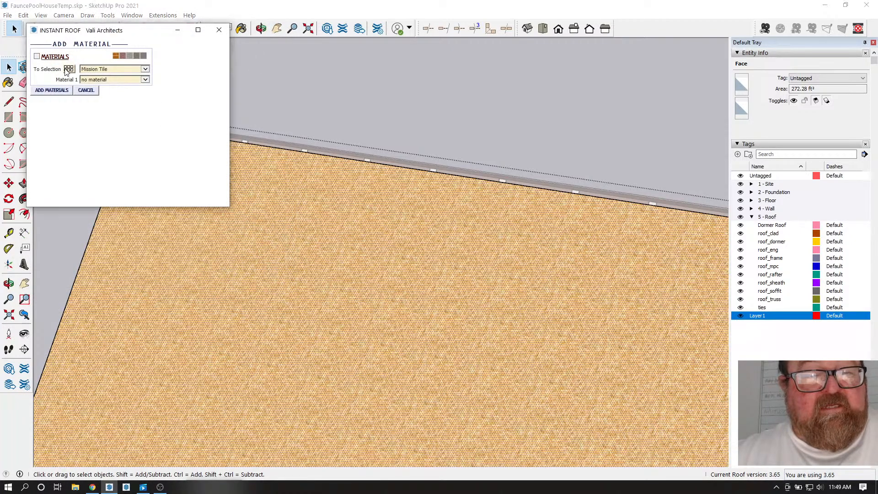
{"action": "left_click", "coordinate": [284, 30]}
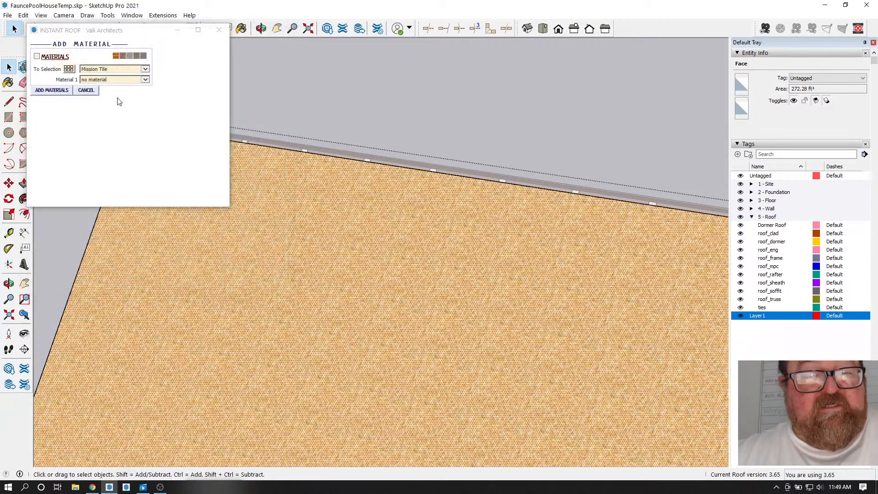
{"action": "left_click", "coordinate": [85, 90]}
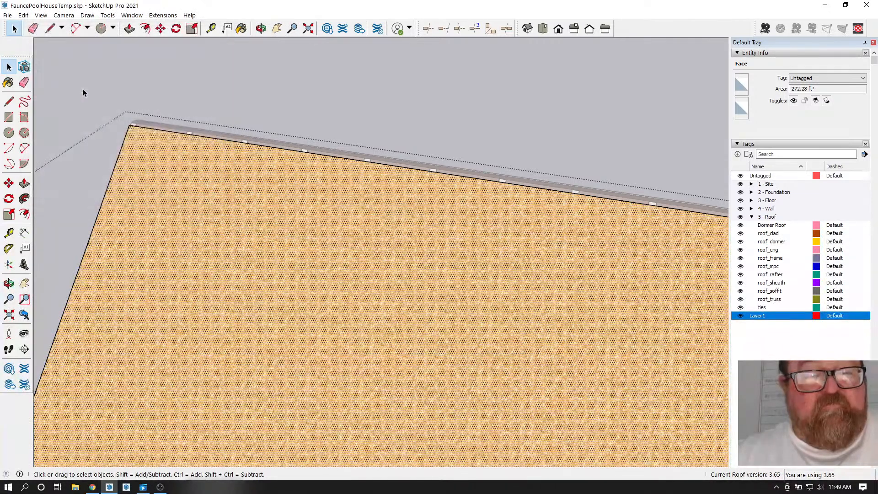
- Try to add Instant Roof details in the Shingle Ridge style to the selected sheathing face
{"action": "left_click", "coordinate": [162, 15]}
{"action": "mouse_move", "coordinate": [183, 39]}
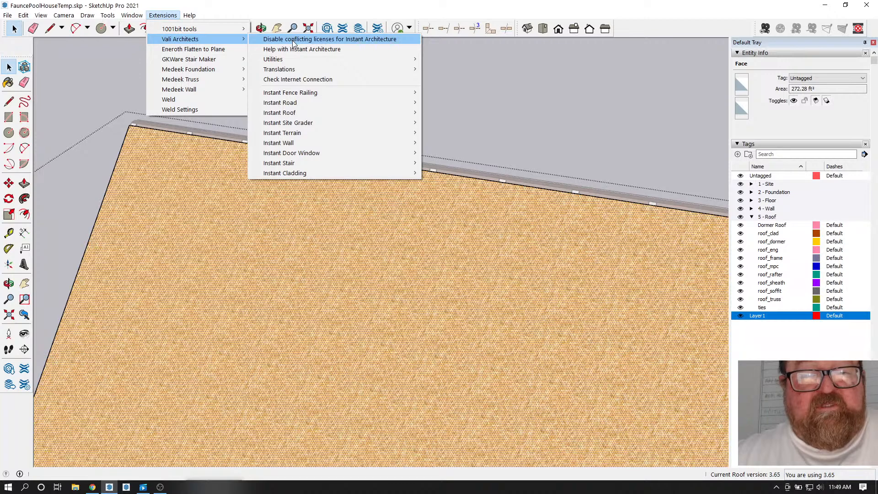
{"action": "mouse_move", "coordinate": [303, 114]}
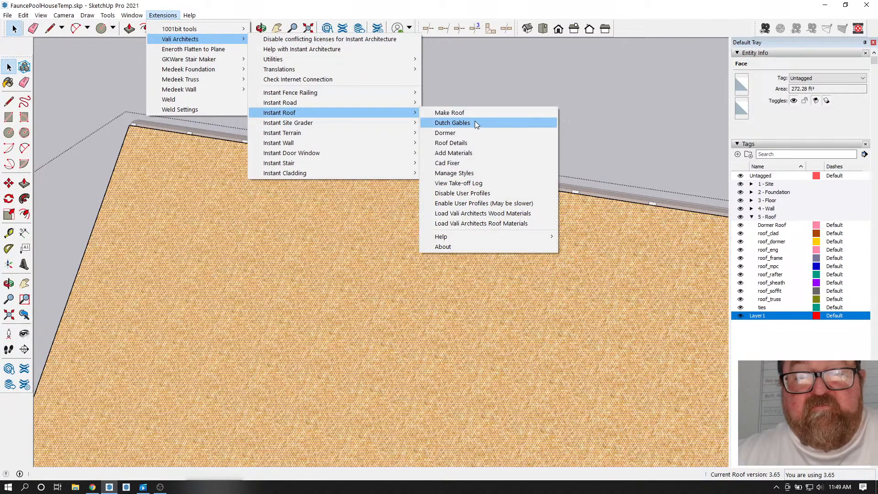
{"action": "left_click", "coordinate": [467, 143]}
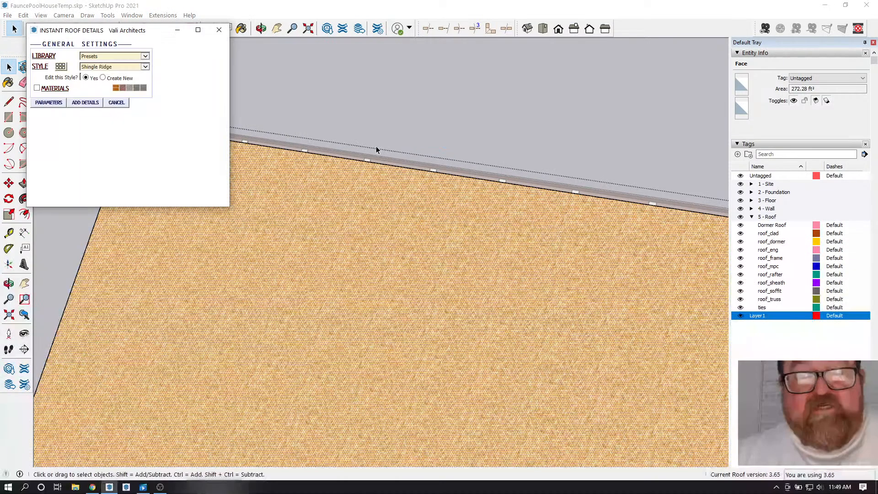
{"action": "left_click", "coordinate": [85, 103]}
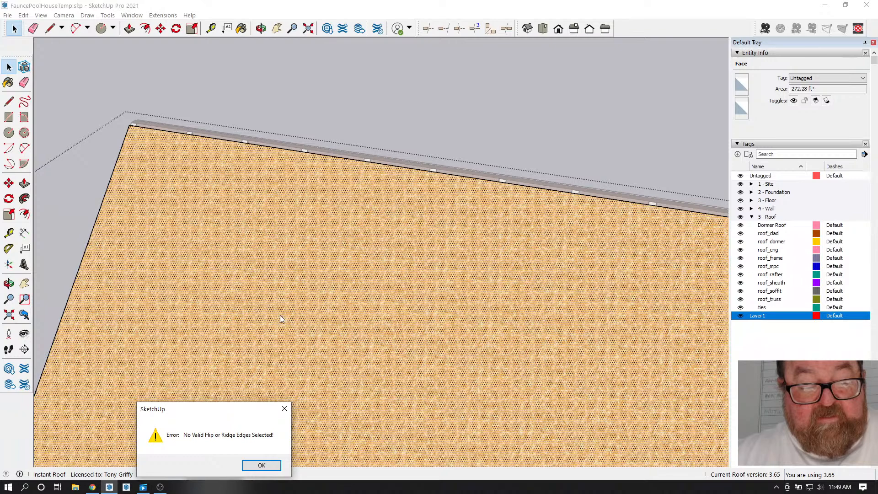
{"action": "left_click", "coordinate": [271, 464]}
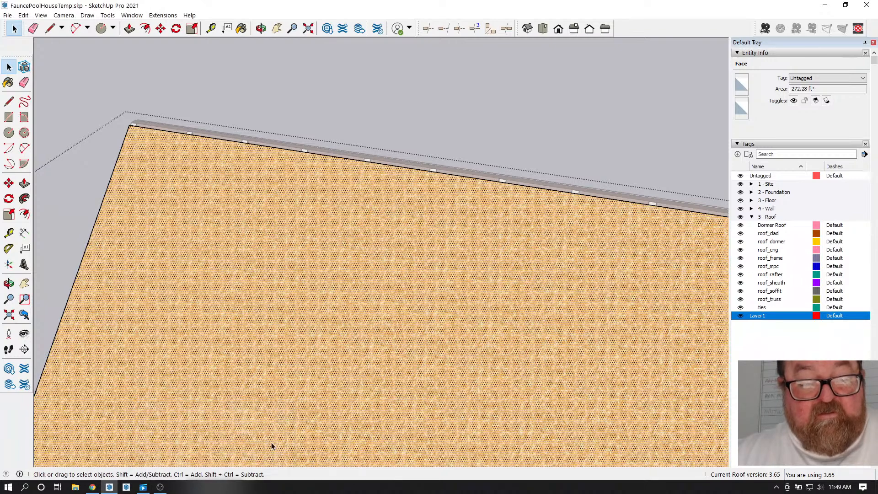
- Try to add Instant Roof details to the selected sheathing face using the Shingles preset style
{"action": "left_click", "coordinate": [163, 15]}
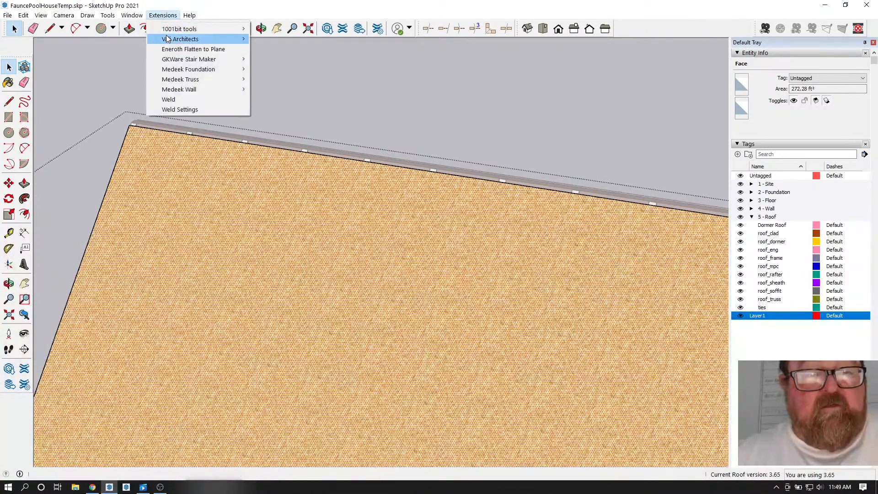
{"action": "mouse_move", "coordinate": [168, 39]}
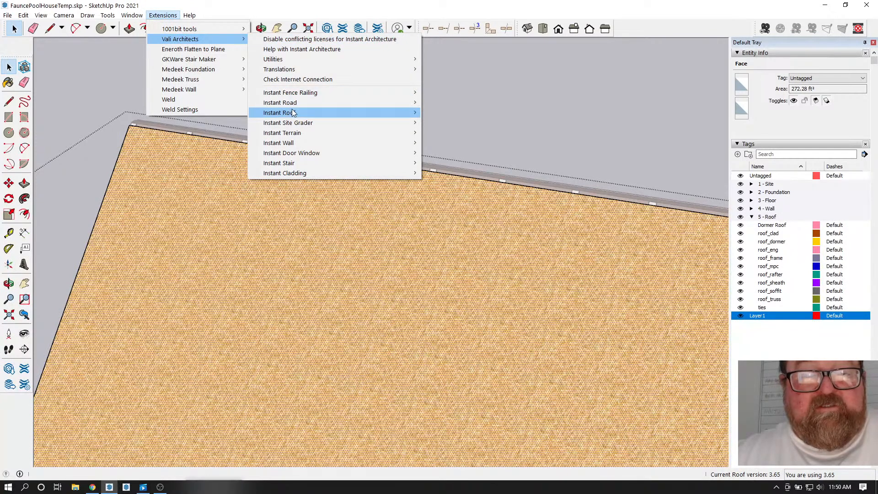
{"action": "mouse_move", "coordinate": [294, 113]}
{"action": "left_click", "coordinate": [451, 143]}
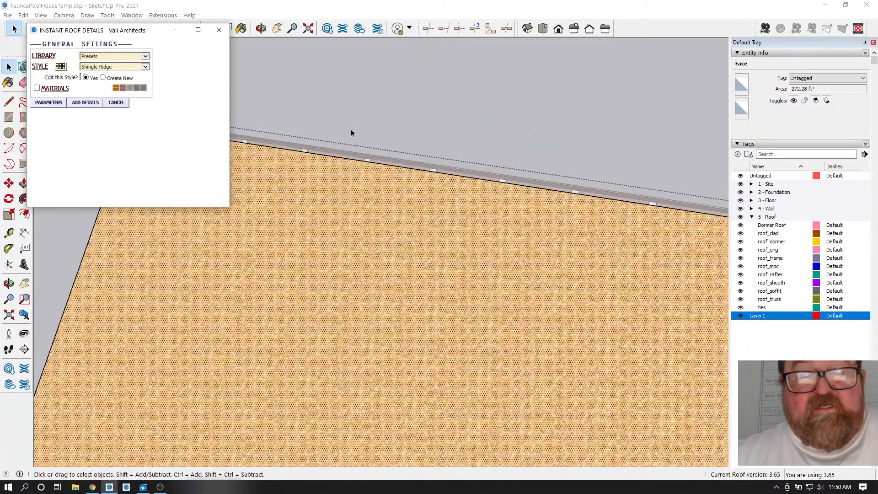
{"action": "left_click", "coordinate": [61, 67]}
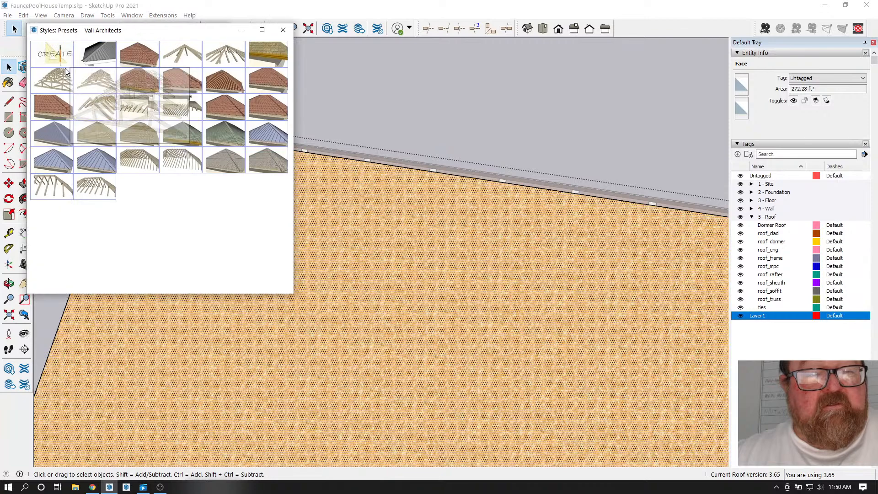
{"action": "mouse_move", "coordinate": [88, 135]}
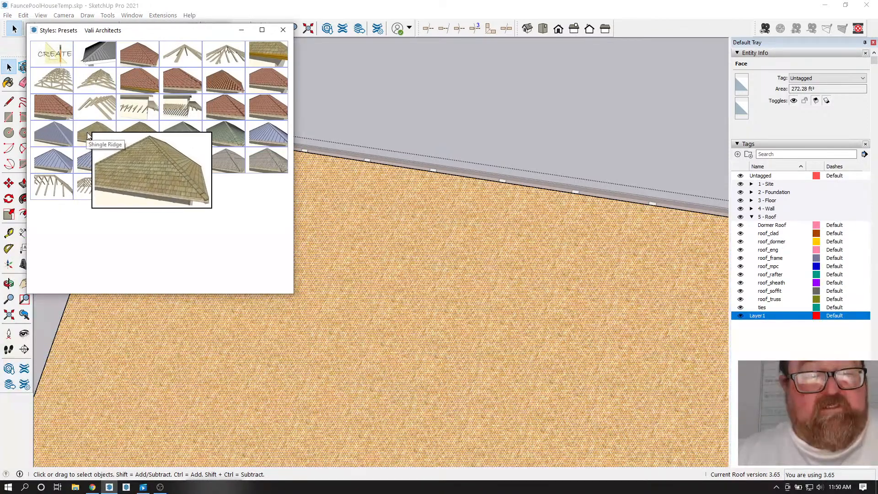
{"action": "mouse_move", "coordinate": [128, 136]}
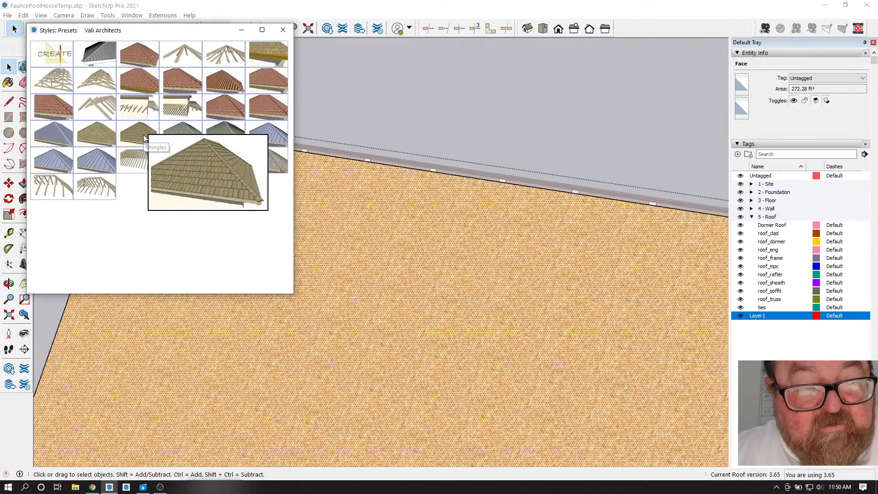
{"action": "mouse_move", "coordinate": [173, 138]}
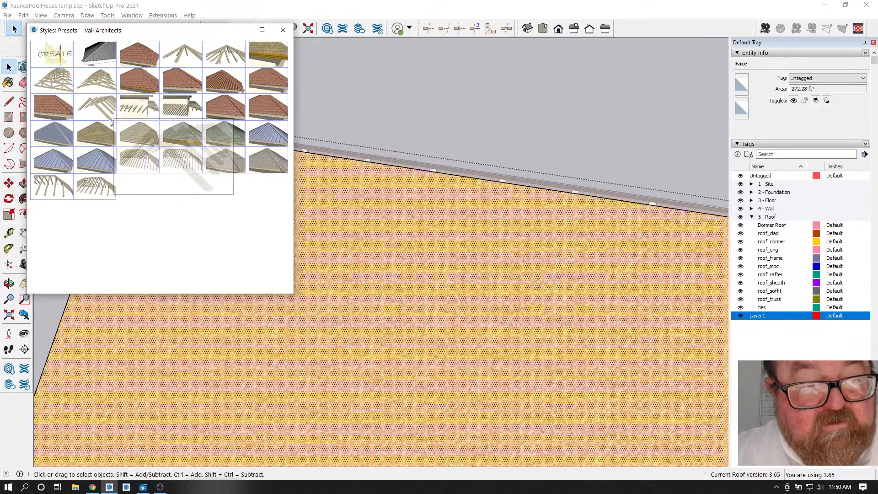
{"action": "mouse_move", "coordinate": [54, 138]}
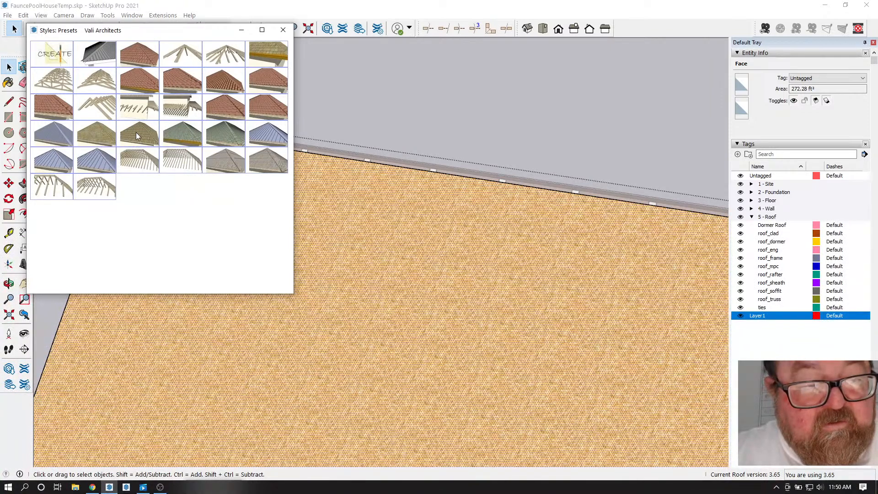
{"action": "left_click", "coordinate": [139, 136]}
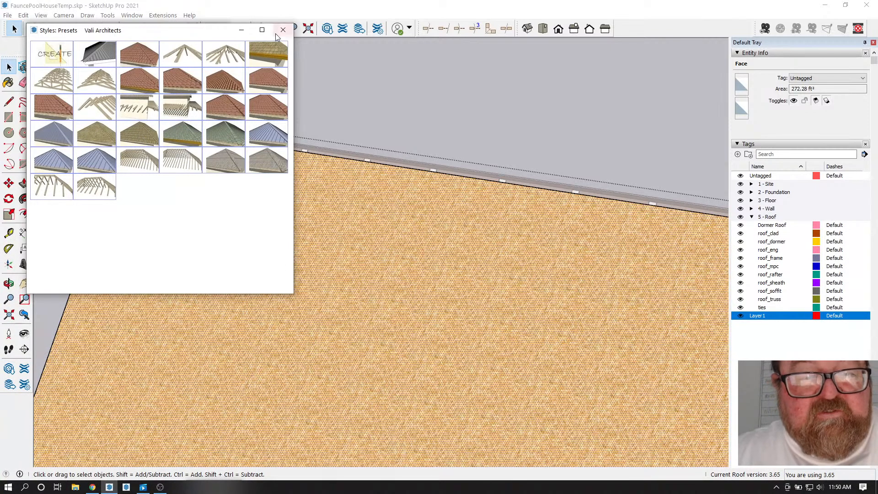
{"action": "left_click", "coordinate": [84, 104]}
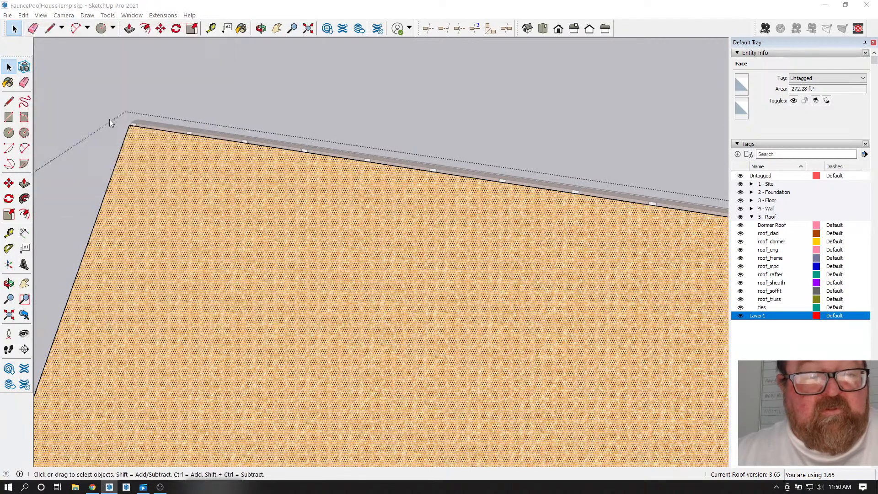
{"action": "scroll", "coordinate": [180, 114], "scroll_direction": "down", "scroll_amount": 5}
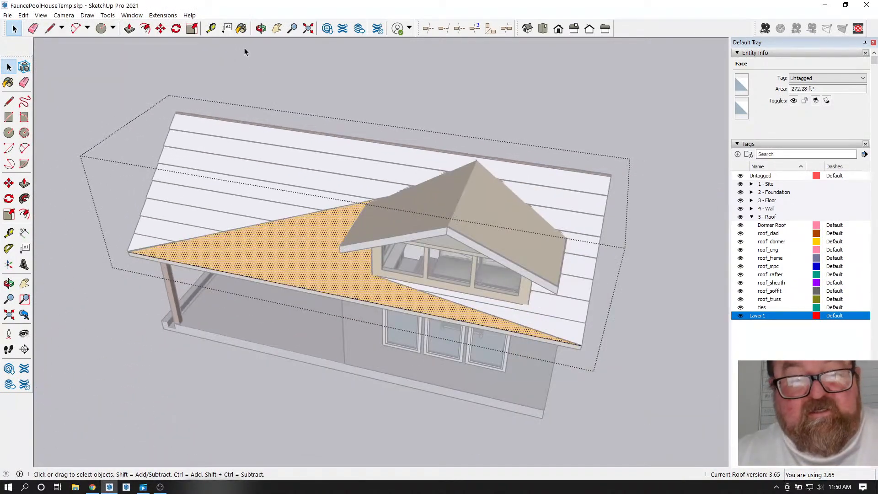
- Check the upper sheathing face for roof details, clear the selection and leave the front roof sheathing group
{"action": "left_click", "coordinate": [261, 29]}
{"action": "left_click_drag", "start_coordinate": [392, 231], "coordinate": [157, 195]}
{"action": "scroll", "coordinate": [265, 165], "scroll_direction": "up", "scroll_amount": 5}
{"action": "scroll", "coordinate": [247, 158], "scroll_direction": "up", "scroll_amount": 4}
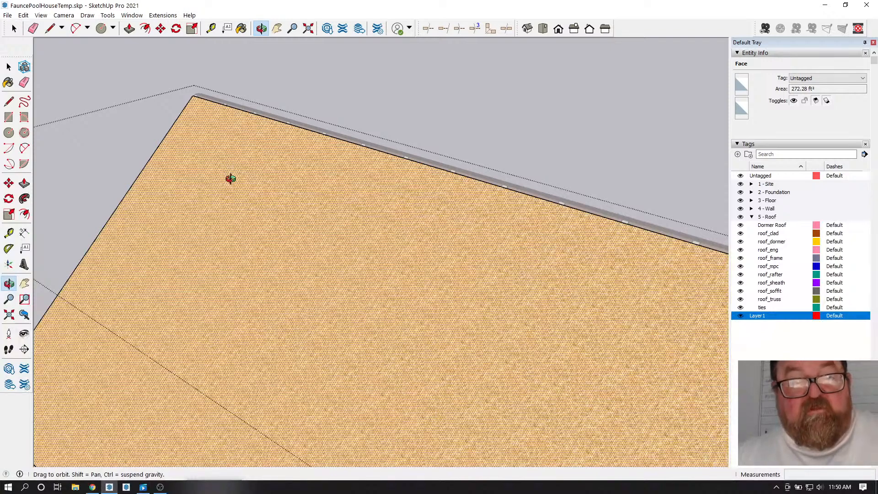
{"action": "left_click_drag", "start_coordinate": [231, 178], "coordinate": [219, 115]}
{"action": "key", "text": "space"}
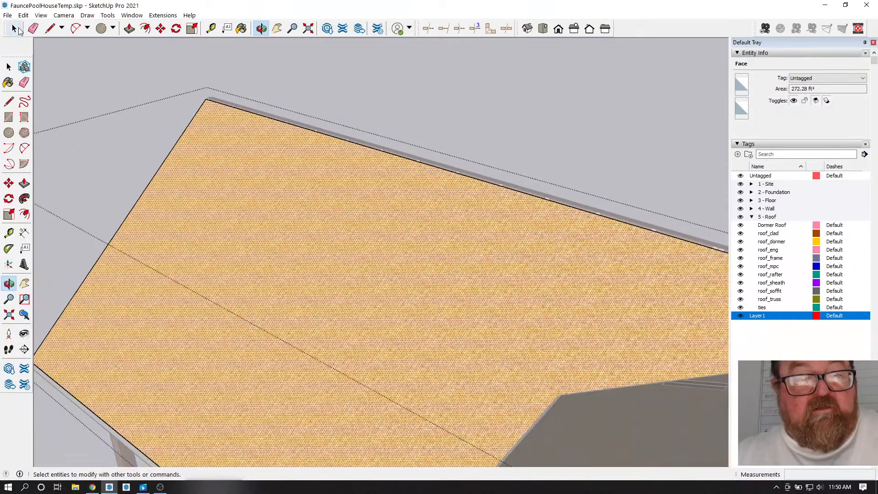
{"action": "left_click", "coordinate": [188, 108]}
{"action": "scroll", "coordinate": [230, 113], "scroll_direction": "down", "scroll_amount": 3}
{"action": "scroll", "coordinate": [172, 89], "scroll_direction": "up", "scroll_amount": 2}
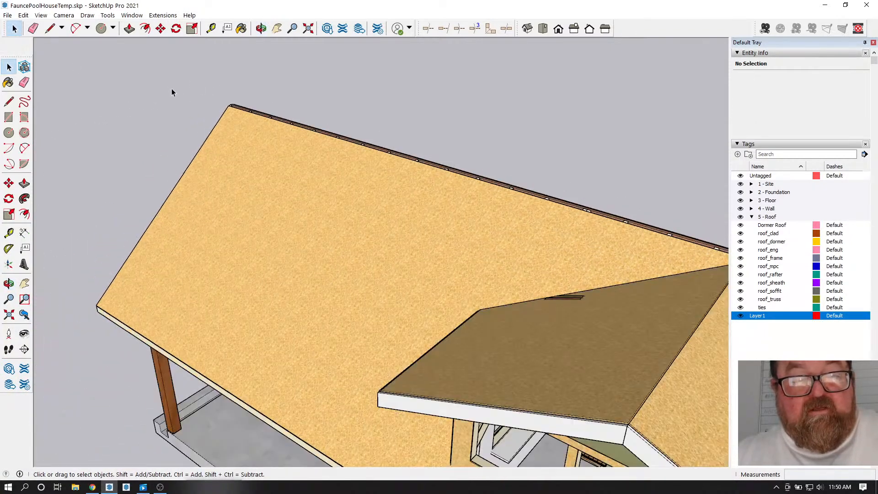
- Examine the roof sheathing, the dormer and the enclosed end's gable with its rake overhang
{"action": "left_click", "coordinate": [260, 30]}
{"action": "left_click_drag", "start_coordinate": [251, 153], "coordinate": [303, 266]}
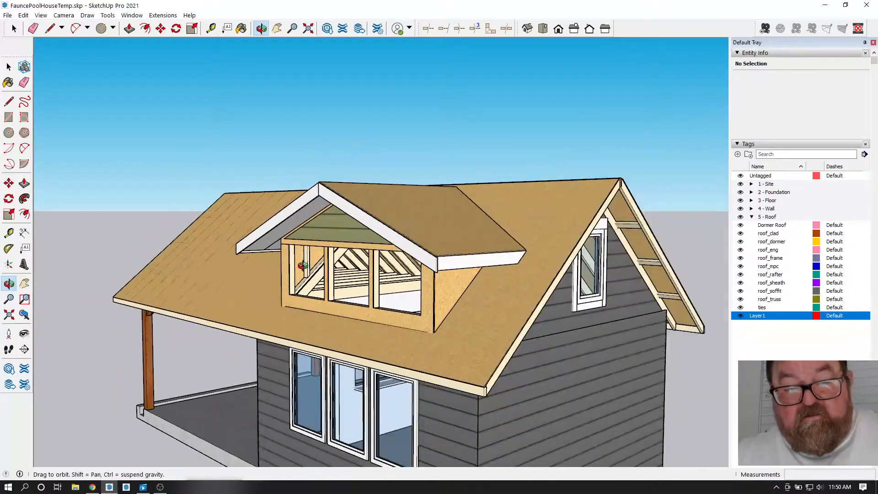
{"action": "scroll", "coordinate": [304, 266], "scroll_direction": "down", "scroll_amount": 1}
{"action": "left_click_drag", "start_coordinate": [455, 290], "coordinate": [398, 298]}
{"action": "scroll", "coordinate": [416, 261], "scroll_direction": "up", "scroll_amount": 4}
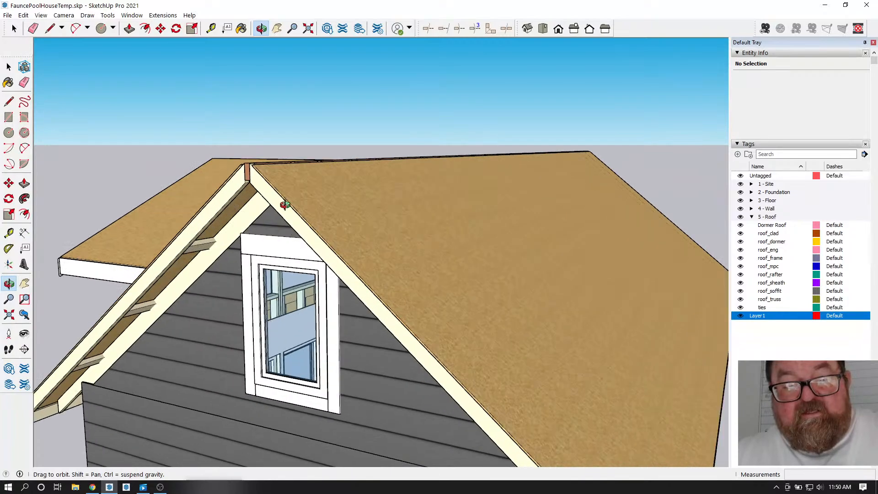
{"action": "scroll", "coordinate": [288, 208], "scroll_direction": "down", "scroll_amount": 4}
{"action": "left_click_drag", "start_coordinate": [288, 209], "coordinate": [414, 253]}
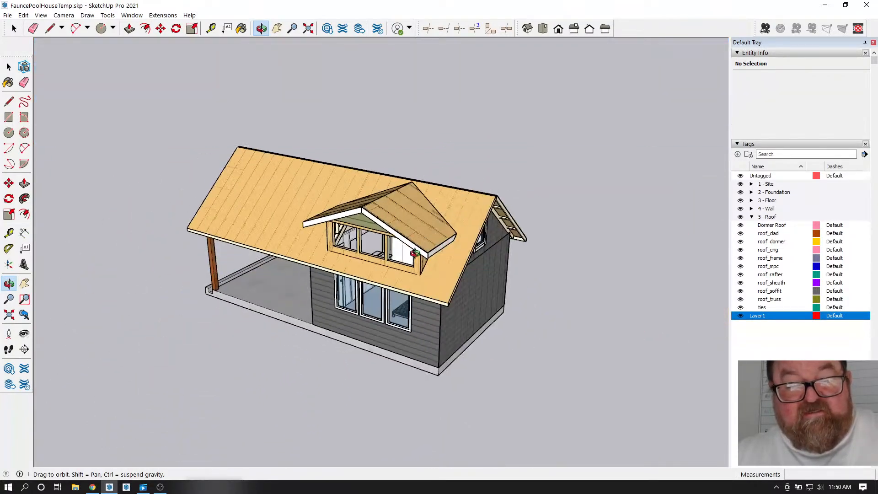
{"action": "scroll", "coordinate": [414, 253], "scroll_direction": "up", "scroll_amount": 4}
{"action": "left_click_drag", "start_coordinate": [513, 261], "coordinate": [567, 219]}
{"action": "scroll", "coordinate": [487, 268], "scroll_direction": "down", "scroll_amount": 2}
{"action": "scroll", "coordinate": [470, 233], "scroll_direction": "down", "scroll_amount": 3}
- Examine the open porch end, including its gable window, timber beam and roof overhangs
{"action": "left_click_drag", "start_coordinate": [255, 210], "coordinate": [533, 240]}
{"action": "scroll", "coordinate": [288, 232], "scroll_direction": "up", "scroll_amount": 2}
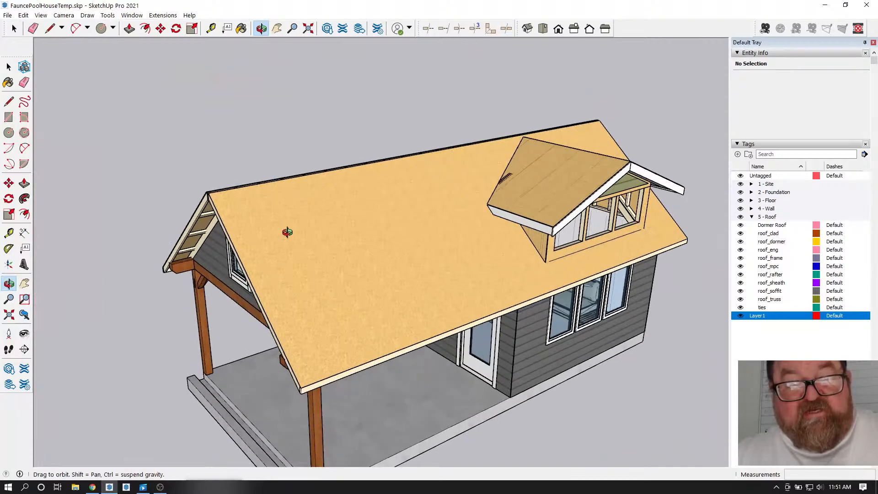
{"action": "scroll", "coordinate": [287, 233], "scroll_direction": "up", "scroll_amount": 2}
{"action": "left_click_drag", "start_coordinate": [268, 232], "coordinate": [448, 298]}
{"action": "scroll", "coordinate": [449, 299], "scroll_direction": "up", "scroll_amount": 3}
{"action": "middle_click_drag", "start_coordinate": [477, 261], "coordinate": [315, 258]}
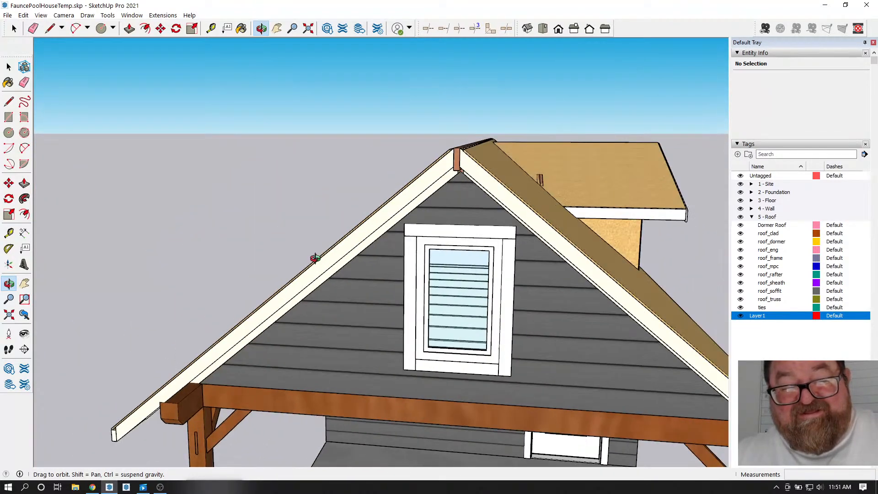
{"action": "middle_click_drag", "start_coordinate": [384, 245], "coordinate": [455, 298]}
{"action": "left_click_drag", "start_coordinate": [468, 307], "coordinate": [393, 245]}
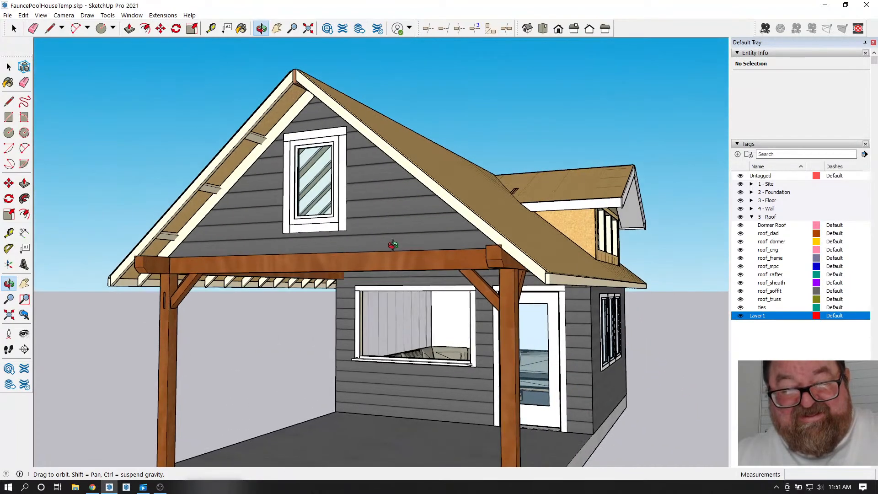
{"action": "left_click_drag", "start_coordinate": [466, 244], "coordinate": [360, 303]}
{"action": "scroll", "coordinate": [284, 271], "scroll_direction": "down", "scroll_amount": 5}
{"action": "left_click_drag", "start_coordinate": [503, 334], "coordinate": [358, 270]}
{"action": "scroll", "coordinate": [359, 270], "scroll_direction": "down", "scroll_amount": 4}
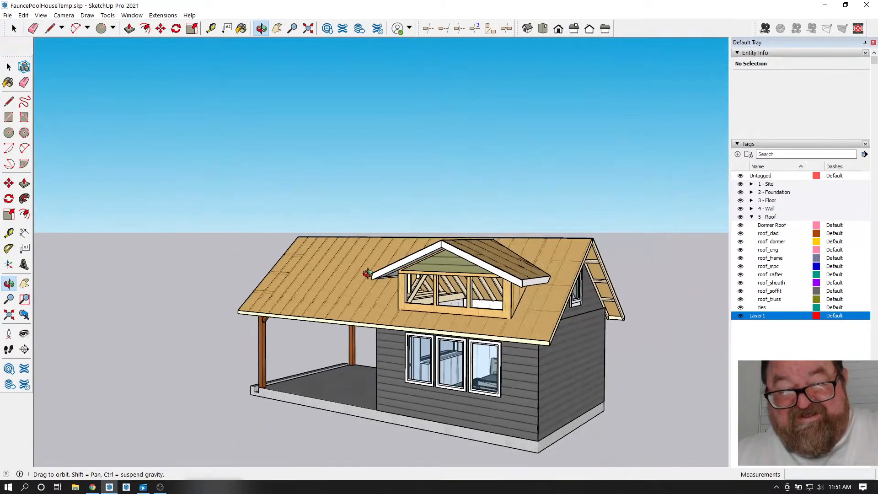
- Inspect the dormer's framed window openings, side wall and junction with the main roof
{"action": "scroll", "coordinate": [499, 312], "scroll_direction": "up", "scroll_amount": 2}
{"action": "scroll", "coordinate": [484, 301], "scroll_direction": "up", "scroll_amount": 4}
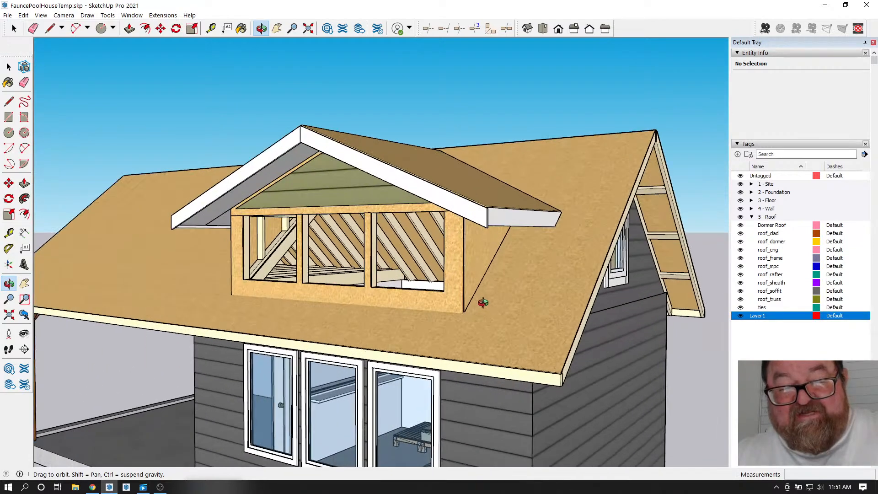
{"action": "mouse_move", "coordinate": [519, 286]}
{"action": "left_mouse_down"}
{"action": "mouse_move", "coordinate": [472, 325]}
{"action": "mouse_move", "coordinate": [538, 300]}
{"action": "mouse_move", "coordinate": [520, 301]}
{"action": "left_mouse_up"}
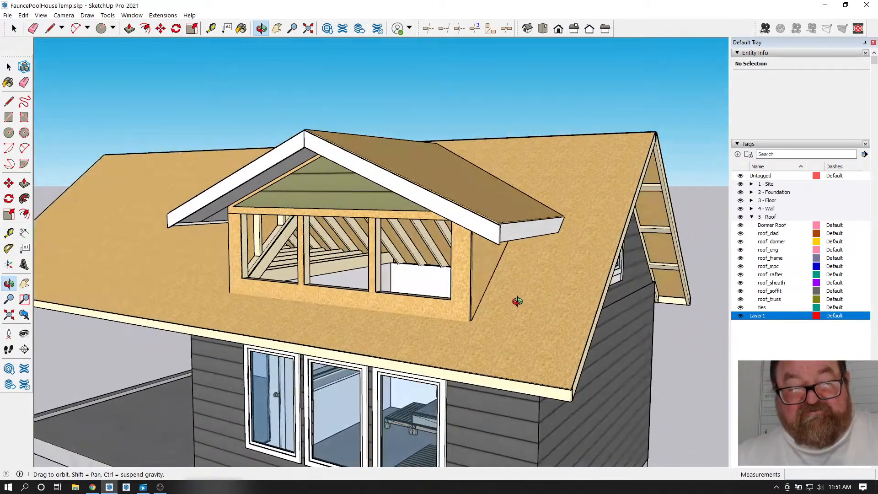
{"action": "scroll", "coordinate": [478, 238], "scroll_direction": "down", "scroll_amount": 2}
{"action": "left_click_drag", "start_coordinate": [539, 264], "coordinate": [481, 361]}
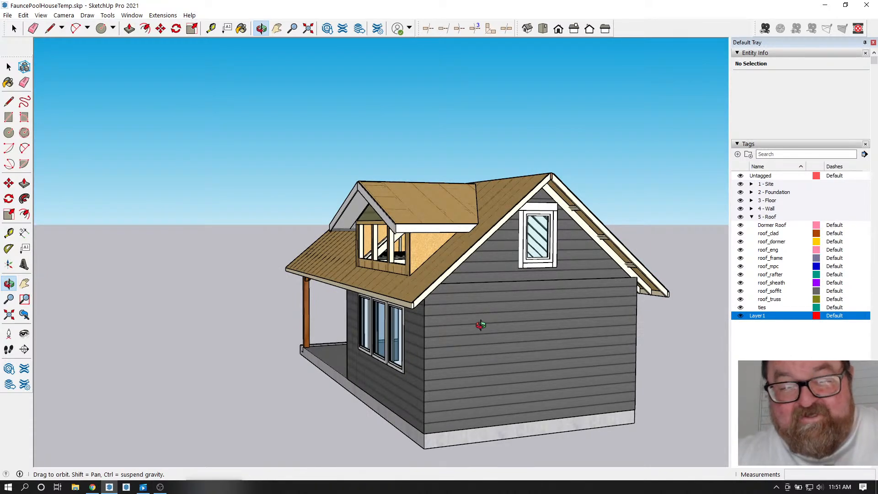
{"action": "left_click_drag", "start_coordinate": [506, 312], "coordinate": [437, 245]}
{"action": "scroll", "coordinate": [409, 294], "scroll_direction": "up", "scroll_amount": 6}
{"action": "left_click_drag", "start_coordinate": [547, 267], "coordinate": [365, 253]}
{"action": "scroll", "coordinate": [333, 250], "scroll_direction": "up", "scroll_amount": 5}
{"action": "scroll", "coordinate": [494, 270], "scroll_direction": "down", "scroll_amount": 5}
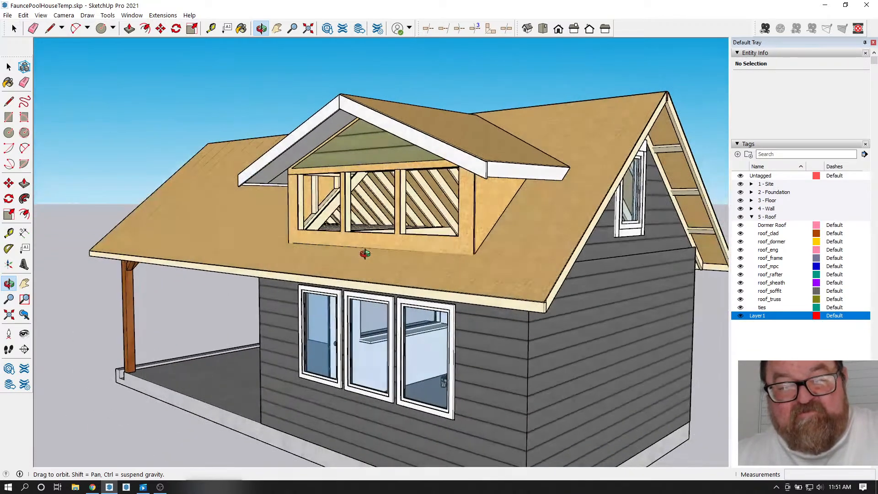
{"action": "scroll", "coordinate": [365, 253], "scroll_direction": "up", "scroll_amount": 4}
{"action": "scroll", "coordinate": [388, 205], "scroll_direction": "up", "scroll_amount": 2}
{"action": "scroll", "coordinate": [380, 211], "scroll_direction": "down", "scroll_amount": 5}
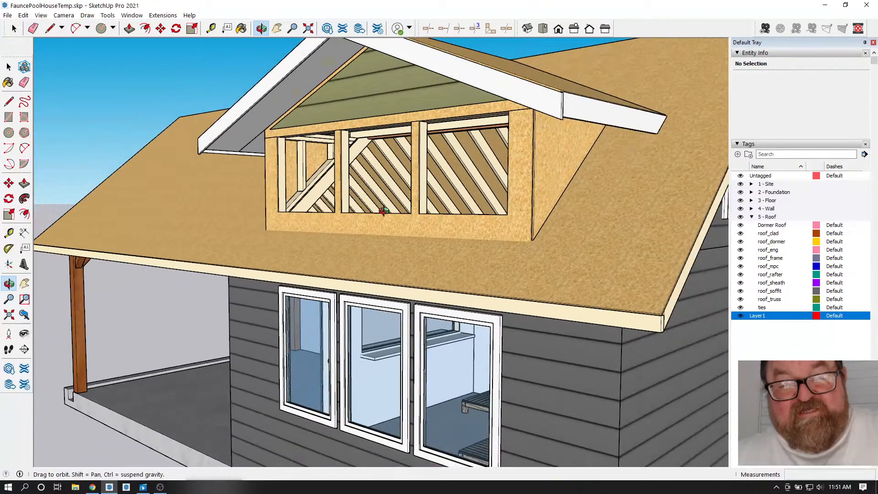
{"action": "left_click_drag", "start_coordinate": [431, 247], "coordinate": [406, 226]}
{"action": "scroll", "coordinate": [574, 238], "scroll_direction": "up", "scroll_amount": 3}
{"action": "left_click_drag", "start_coordinate": [574, 238], "coordinate": [613, 236]}
{"action": "scroll", "coordinate": [317, 231], "scroll_direction": "down", "scroll_amount": 4}
- Inspect the porch's beam, post, knee brace and exposed rafters from below
{"action": "left_click_drag", "start_coordinate": [335, 253], "coordinate": [654, 211]}
{"action": "scroll", "coordinate": [347, 236], "scroll_direction": "down", "scroll_amount": 3}
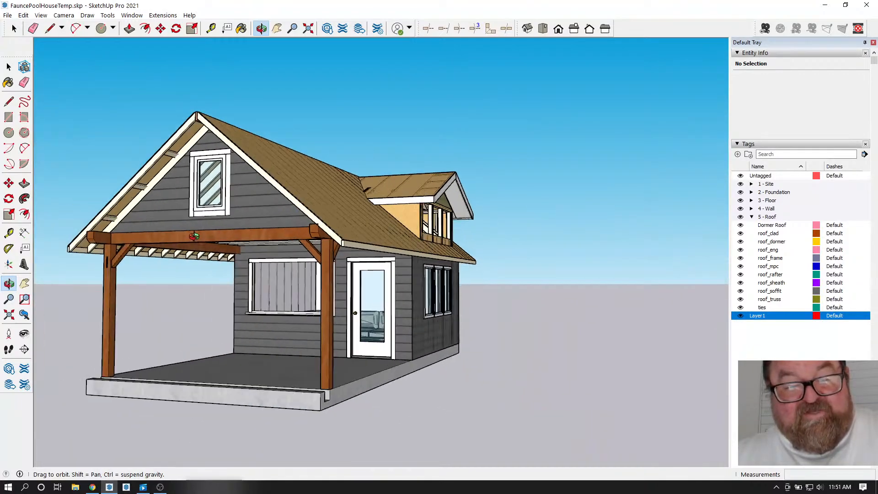
{"action": "scroll", "coordinate": [298, 171], "scroll_direction": "up", "scroll_amount": 8}
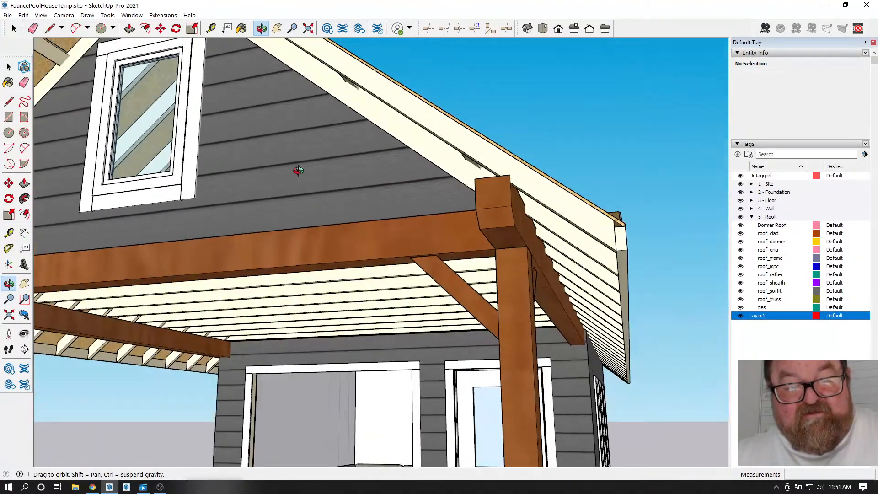
{"action": "left_click_drag", "start_coordinate": [298, 170], "coordinate": [296, 153]}
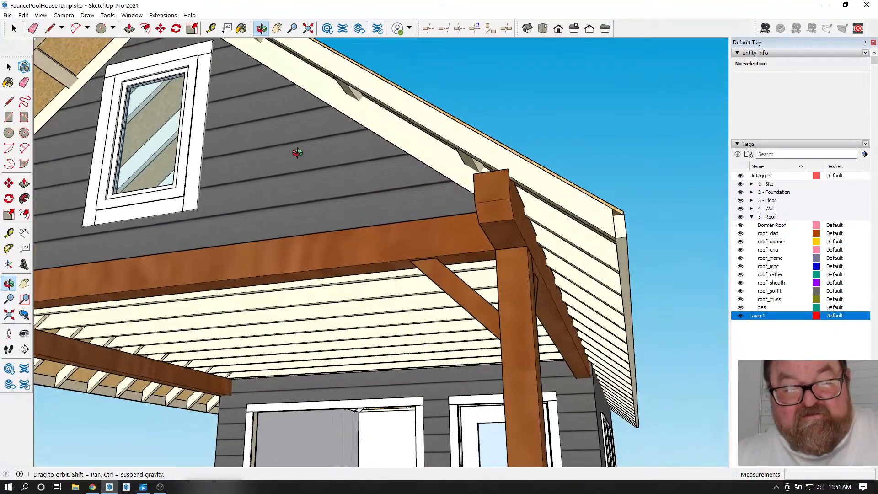
{"action": "scroll", "coordinate": [406, 183], "scroll_direction": "down", "scroll_amount": 3}
{"action": "left_click_drag", "start_coordinate": [369, 288], "coordinate": [259, 323]}
{"action": "scroll", "coordinate": [407, 272], "scroll_direction": "down", "scroll_amount": 3}
{"action": "left_click_drag", "start_coordinate": [459, 344], "coordinate": [392, 328]}
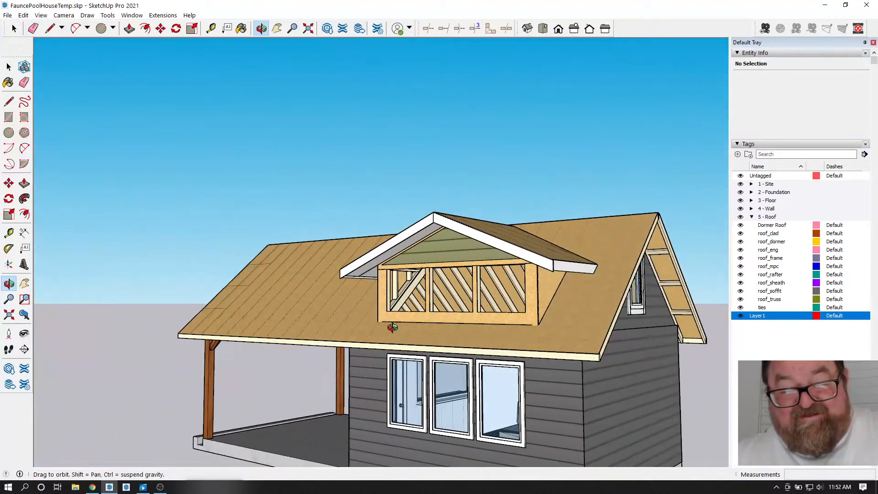
- Examine the dormer's roof overhang and sheathed side wall from the front and the enclosed gable end
{"action": "scroll", "coordinate": [370, 311], "scroll_direction": "down", "scroll_amount": 3}
{"action": "scroll", "coordinate": [497, 371], "scroll_direction": "up", "scroll_amount": 5}
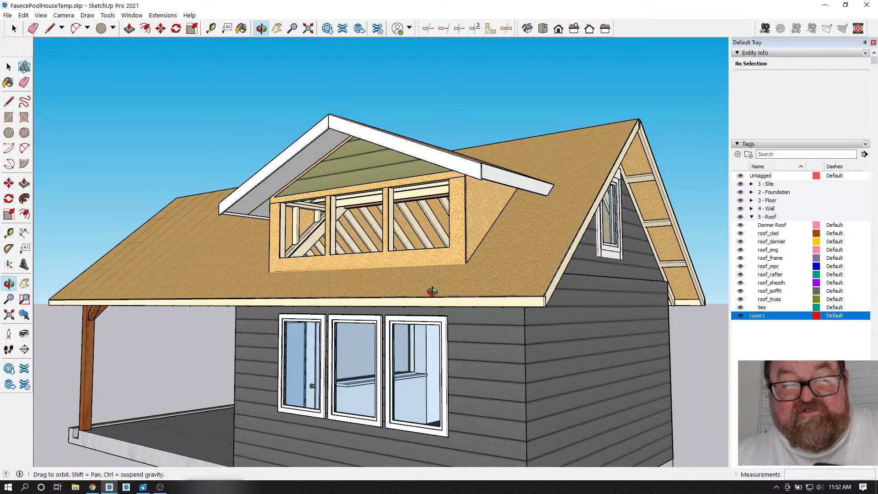
{"action": "scroll", "coordinate": [435, 275], "scroll_direction": "down", "scroll_amount": 2}
{"action": "scroll", "coordinate": [416, 280], "scroll_direction": "up", "scroll_amount": 4}
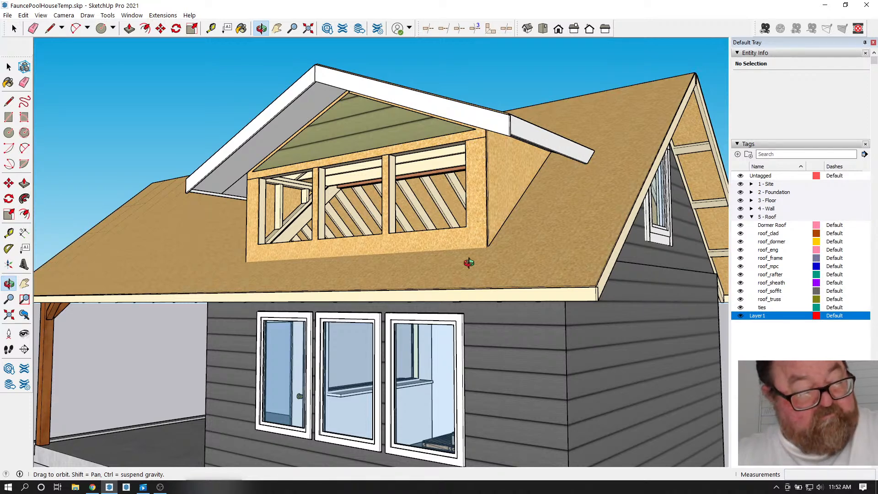
{"action": "left_click_drag", "start_coordinate": [490, 234], "coordinate": [494, 274]}
{"action": "scroll", "coordinate": [403, 214], "scroll_direction": "up", "scroll_amount": 5}
{"action": "left_click_drag", "start_coordinate": [404, 213], "coordinate": [447, 251]}
{"action": "scroll", "coordinate": [337, 200], "scroll_direction": "down", "scroll_amount": 5}
{"action": "scroll", "coordinate": [351, 209], "scroll_direction": "up", "scroll_amount": 4}
{"action": "scroll", "coordinate": [351, 209], "scroll_direction": "down", "scroll_amount": 4}
{"action": "scroll", "coordinate": [441, 235], "scroll_direction": "up", "scroll_amount": 2}
{"action": "left_click_drag", "start_coordinate": [563, 289], "coordinate": [292, 242]}
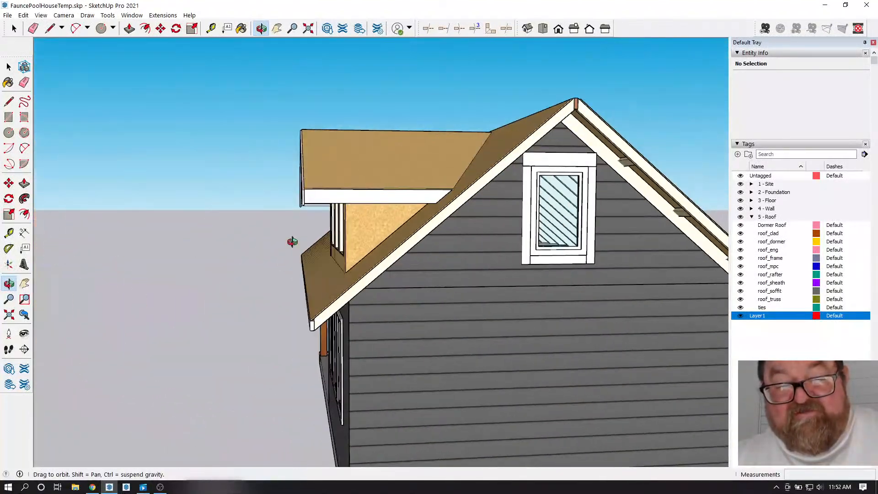
{"action": "scroll", "coordinate": [548, 267], "scroll_direction": "up", "scroll_amount": 4}
{"action": "left_click_drag", "start_coordinate": [496, 235], "coordinate": [610, 262]}
{"action": "scroll", "coordinate": [408, 192], "scroll_direction": "down", "scroll_amount": 5}
{"action": "left_click_drag", "start_coordinate": [407, 192], "coordinate": [366, 311]}
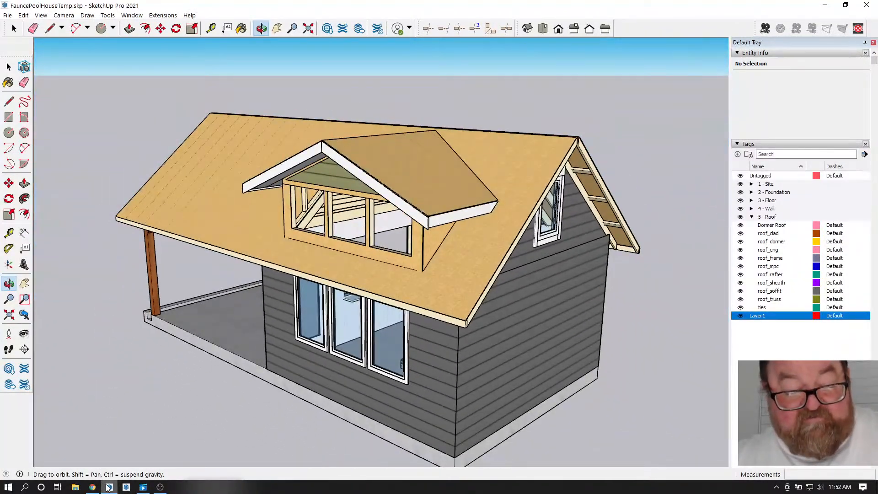
- Switch to the YouTube Studio livestream page in Chrome to check the live chat
{"action": "left_click", "coordinate": [92, 487]}
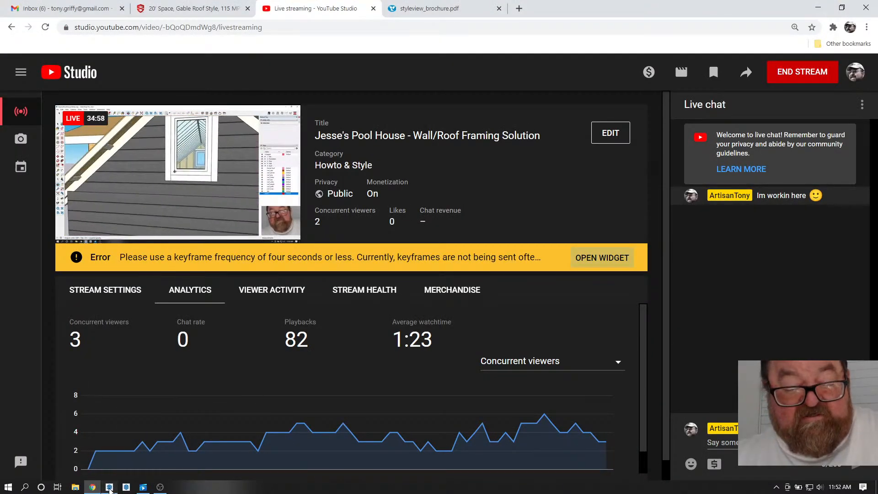
- Return to the SketchUp model and inspect the gable end's overhang framing, barge rafter and trimmed upper window
{"action": "left_click", "coordinate": [112, 485]}
{"action": "left_click_drag", "start_coordinate": [452, 278], "coordinate": [208, 222]}
{"action": "left_click_drag", "start_coordinate": [545, 302], "coordinate": [463, 321]}
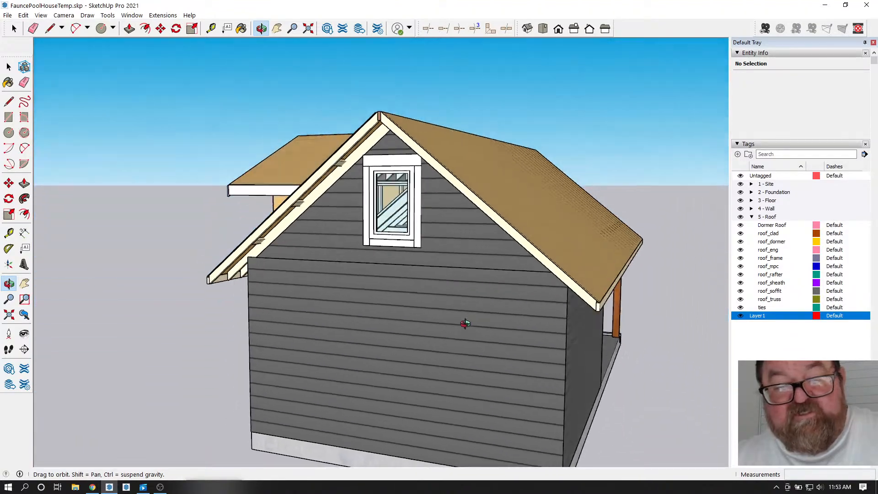
{"action": "scroll", "coordinate": [257, 283], "scroll_direction": "up", "scroll_amount": 5}
{"action": "left_click_drag", "start_coordinate": [257, 283], "coordinate": [388, 333]}
{"action": "left_click_drag", "start_coordinate": [420, 121], "coordinate": [468, 83]}
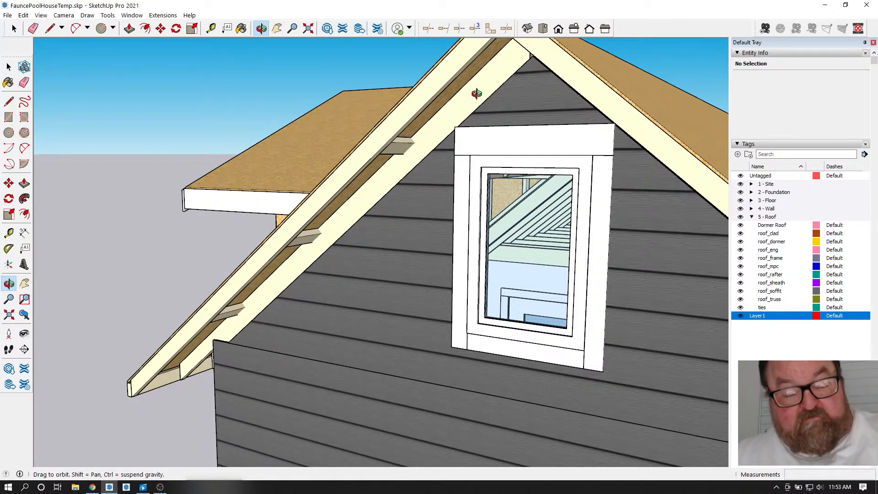
{"action": "scroll", "coordinate": [477, 94], "scroll_direction": "up", "scroll_amount": 3}
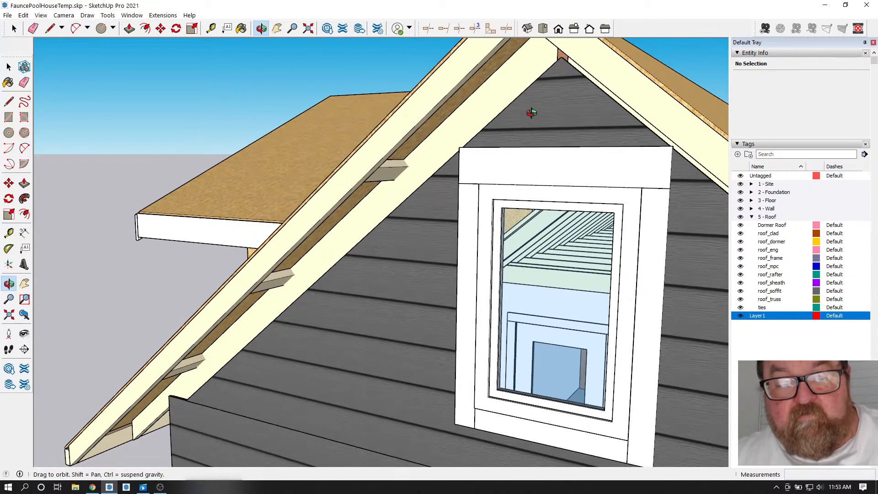
{"action": "scroll", "coordinate": [452, 133], "scroll_direction": "down", "scroll_amount": 3}
{"action": "left_click_drag", "start_coordinate": [452, 133], "coordinate": [343, 75]}
{"action": "scroll", "coordinate": [356, 84], "scroll_direction": "up", "scroll_amount": 4}
{"action": "scroll", "coordinate": [402, 133], "scroll_direction": "down", "scroll_amount": 3}
- Draw a line about 1' 4" long near the peak, from the barge rafter's lower edge across to the adjacent rafter
{"action": "key", "text": "l"}
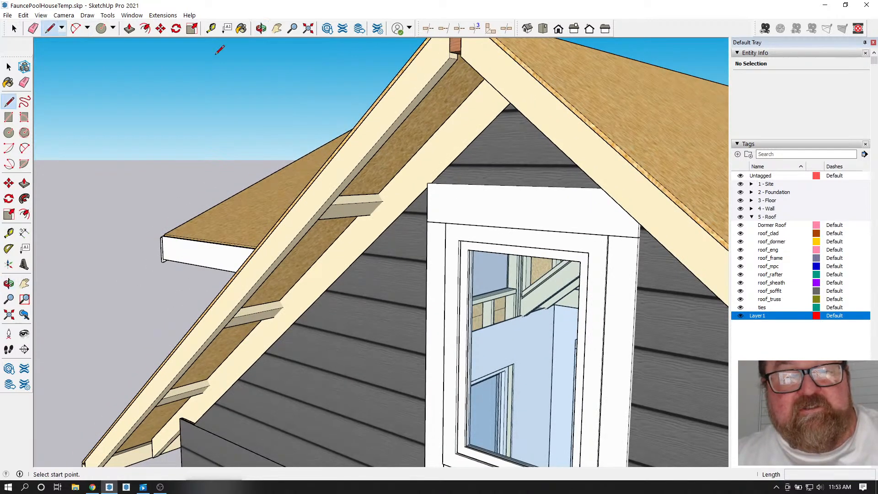
{"action": "scroll", "coordinate": [465, 67], "scroll_direction": "up", "scroll_amount": 3}
{"action": "scroll", "coordinate": [479, 85], "scroll_direction": "down", "scroll_amount": 1}
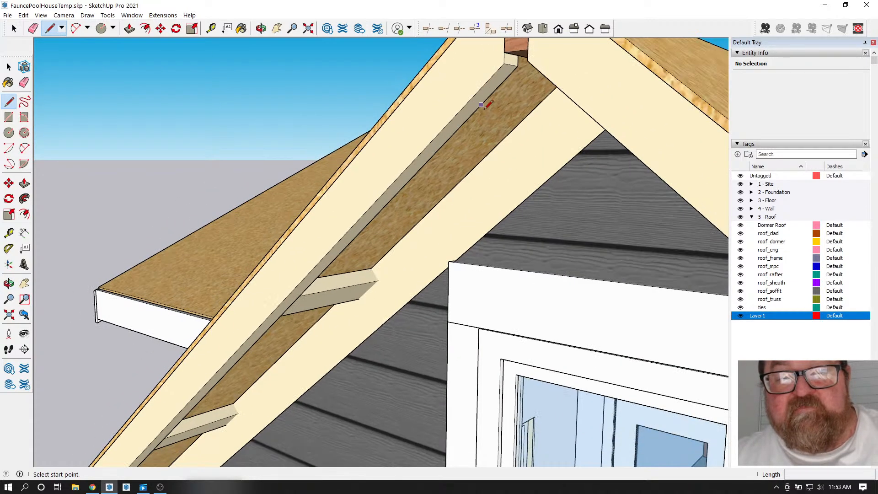
{"action": "left_click", "coordinate": [412, 162]}
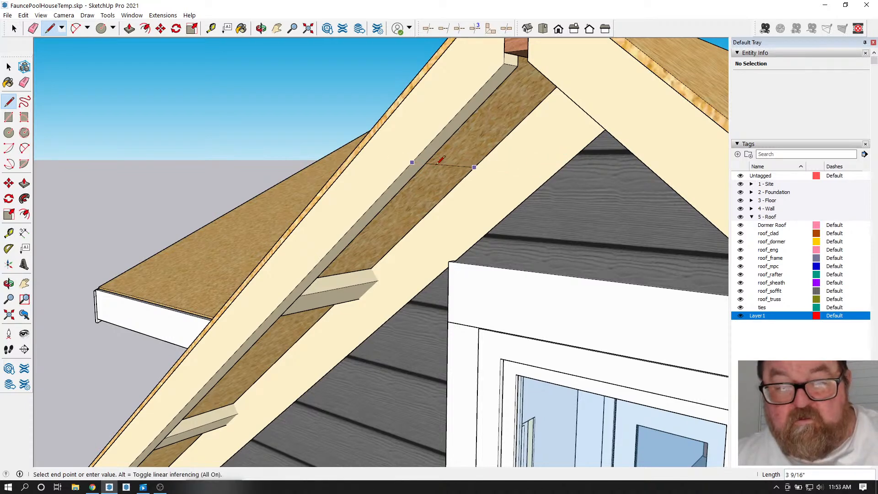
{"action": "key", "text": "Escape"}
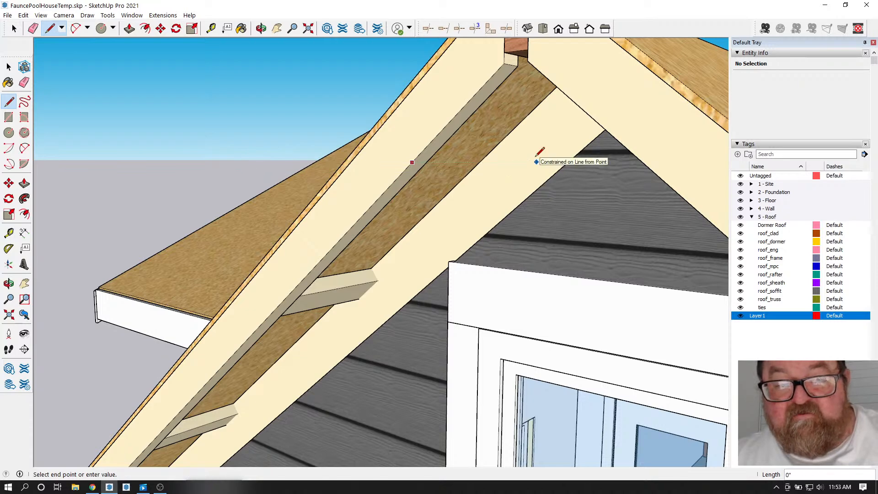
{"action": "scroll", "coordinate": [539, 158], "scroll_direction": "down", "scroll_amount": 5}
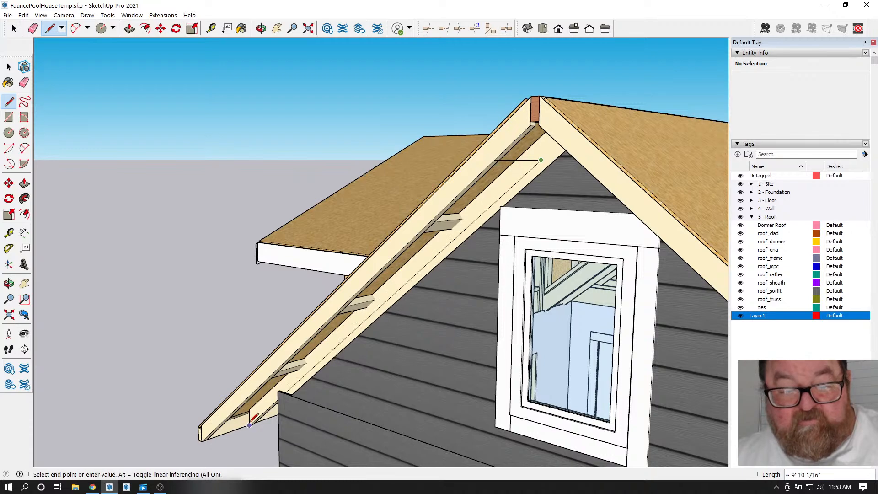
{"action": "scroll", "coordinate": [247, 425], "scroll_direction": "up", "scroll_amount": 5}
{"action": "key", "text": "Escape"}
- Try outlining a soffit face along the overhang's underside between the barge rafter and the adjacent rafter, and undo it
{"action": "scroll", "coordinate": [272, 372], "scroll_direction": "down", "scroll_amount": 3}
{"action": "scroll", "coordinate": [234, 410], "scroll_direction": "up", "scroll_amount": 4}
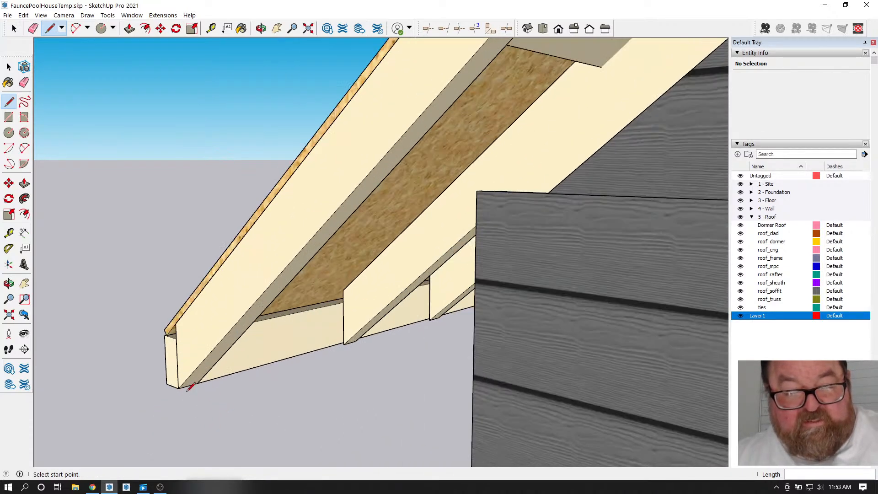
{"action": "left_click", "coordinate": [179, 388]}
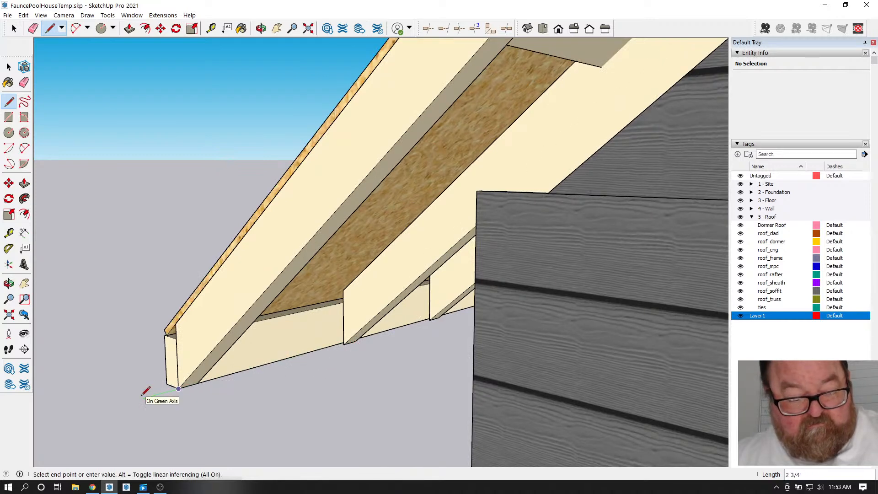
{"action": "left_click", "coordinate": [344, 343]}
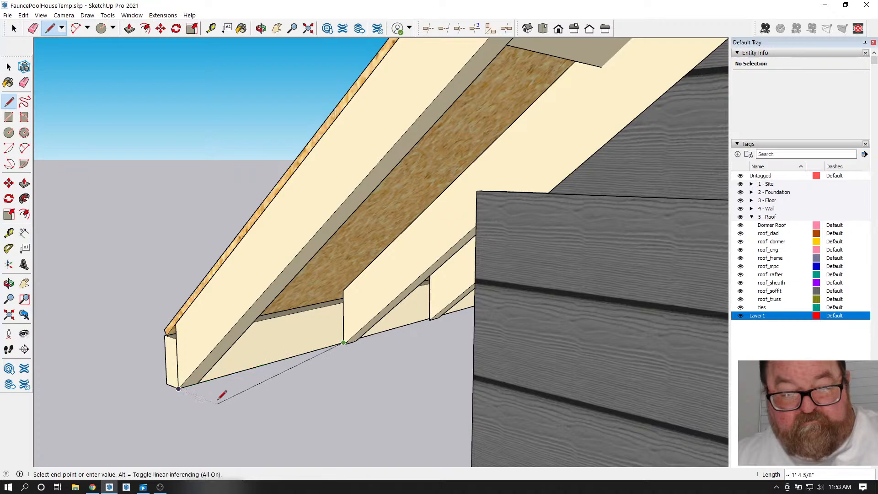
{"action": "scroll", "coordinate": [224, 394], "scroll_direction": "down", "scroll_amount": 10}
{"action": "left_click", "coordinate": [456, 157]}
{"action": "left_click", "coordinate": [411, 157]}
{"action": "scroll", "coordinate": [256, 357], "scroll_direction": "down", "scroll_amount": 3}
{"action": "scroll", "coordinate": [249, 359], "scroll_direction": "up", "scroll_amount": 8}
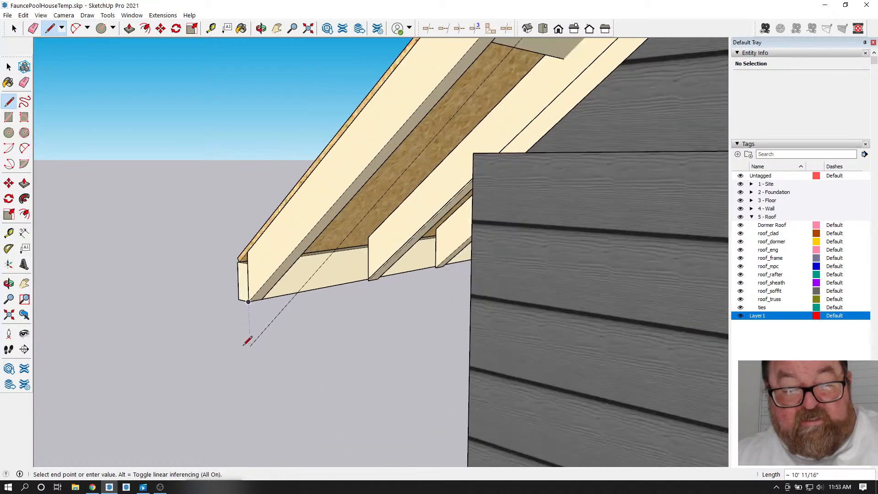
{"action": "scroll", "coordinate": [245, 347], "scroll_direction": "up", "scroll_amount": 2}
{"action": "left_click", "coordinate": [249, 288]}
{"action": "scroll", "coordinate": [306, 337], "scroll_direction": "down", "scroll_amount": 5}
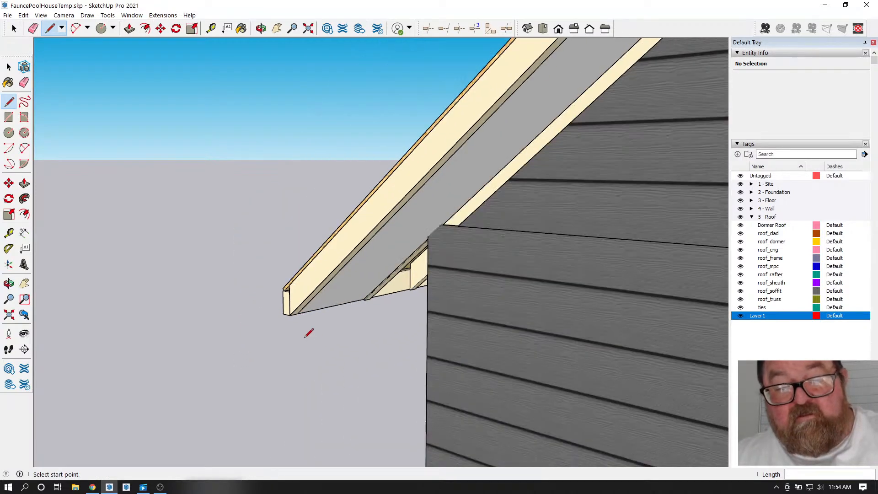
{"action": "scroll", "coordinate": [350, 313], "scroll_direction": "up", "scroll_amount": 5}
{"action": "scroll", "coordinate": [230, 310], "scroll_direction": "down", "scroll_amount": 3}
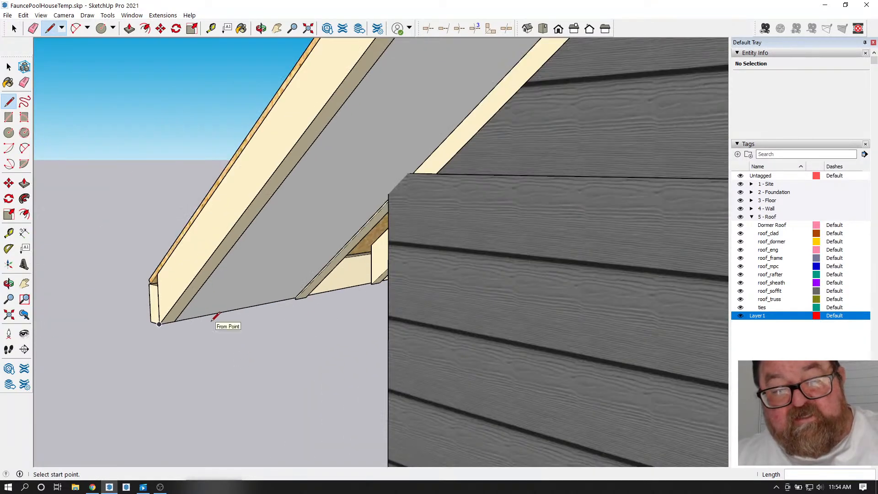
{"action": "key", "text": "ctrl+z"}
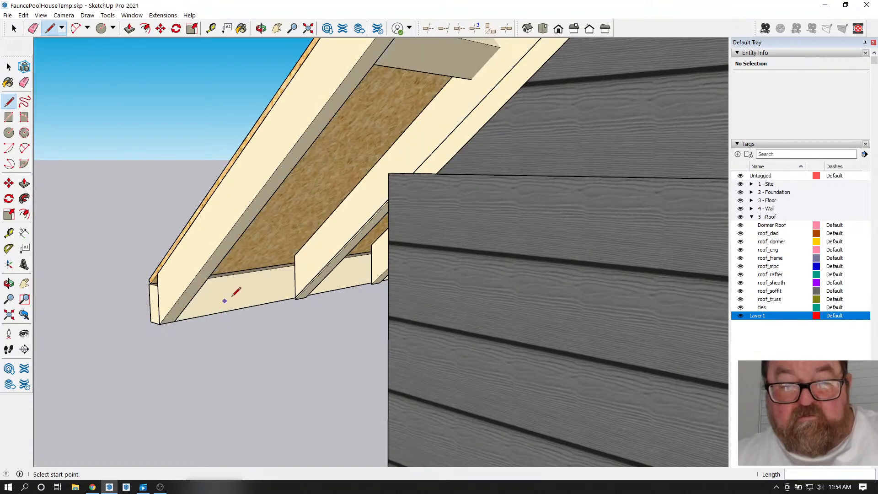
- Examine how the sub-fascia board meets the rafter tails at the eave corner
{"action": "scroll", "coordinate": [270, 272], "scroll_direction": "up", "scroll_amount": 5}
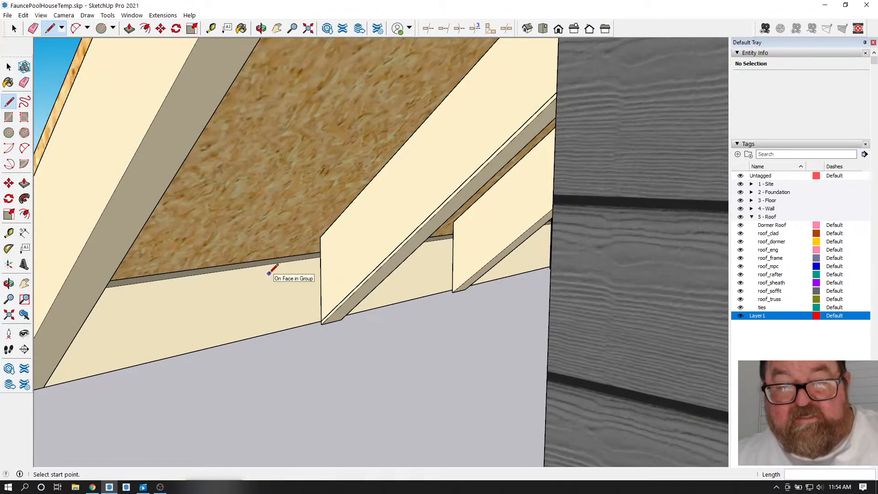
{"action": "scroll", "coordinate": [277, 297], "scroll_direction": "down", "scroll_amount": 4}
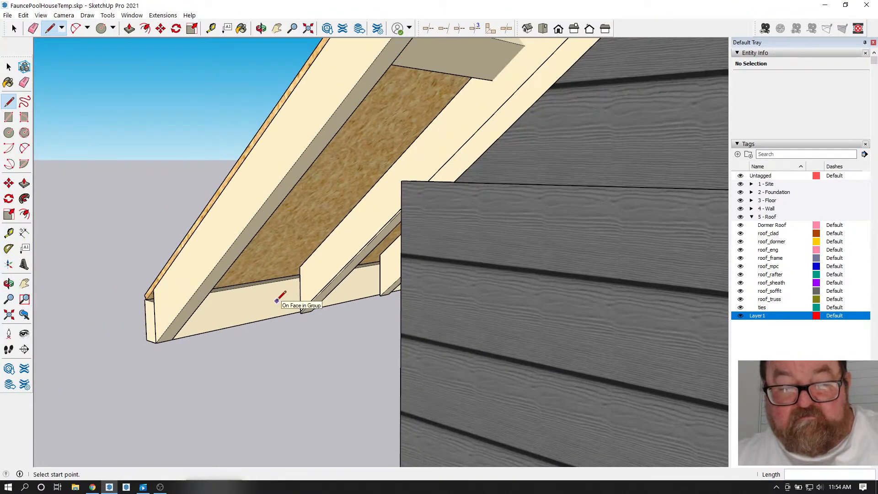
{"action": "scroll", "coordinate": [278, 299], "scroll_direction": "down", "scroll_amount": 5}
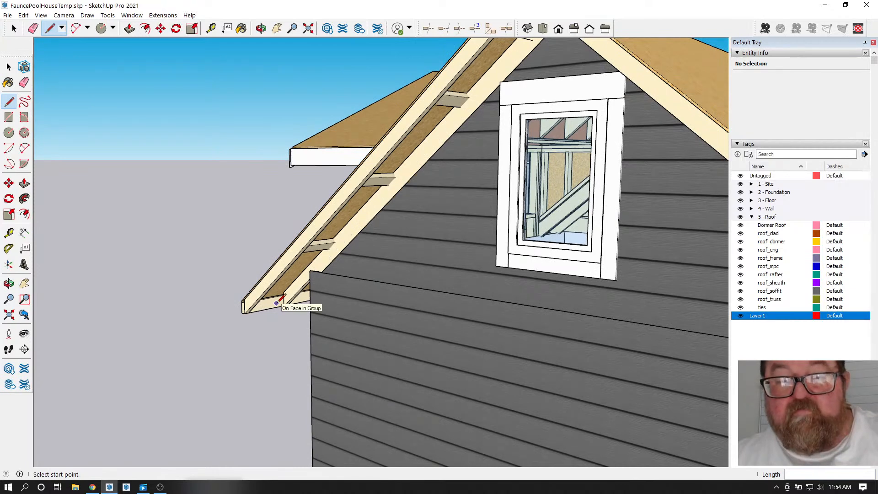
{"action": "scroll", "coordinate": [277, 302], "scroll_direction": "down", "scroll_amount": 2}
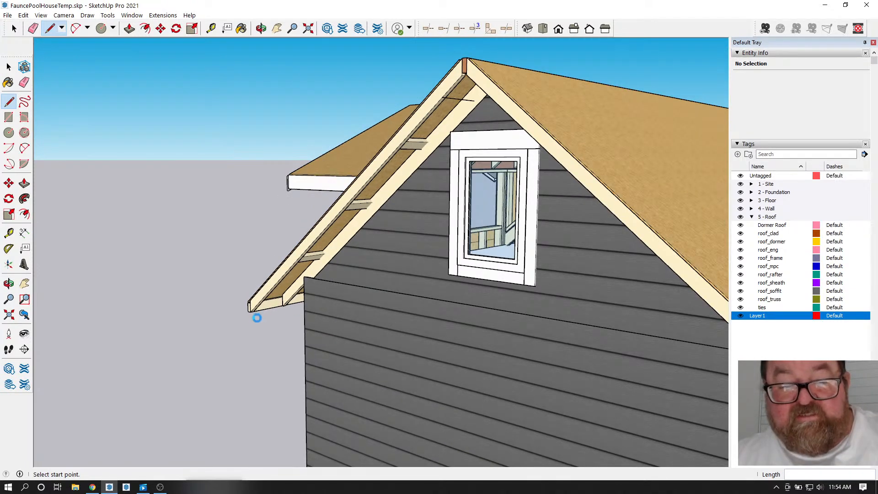
{"action": "scroll", "coordinate": [255, 307], "scroll_direction": "up", "scroll_amount": 6}
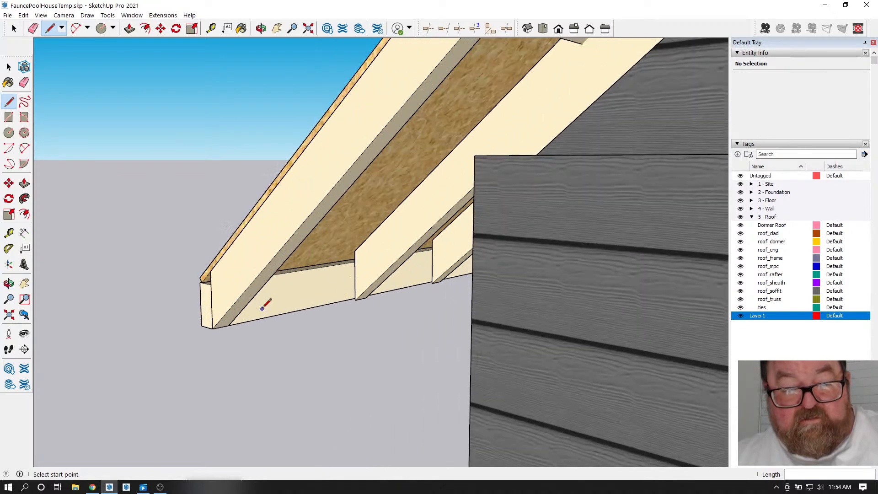
{"action": "scroll", "coordinate": [263, 307], "scroll_direction": "down", "scroll_amount": 6}
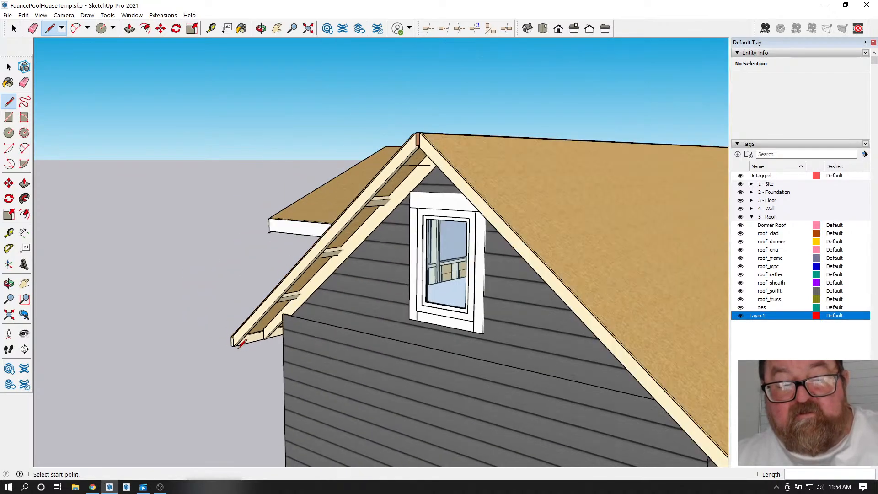
{"action": "scroll", "coordinate": [239, 346], "scroll_direction": "up", "scroll_amount": 6}
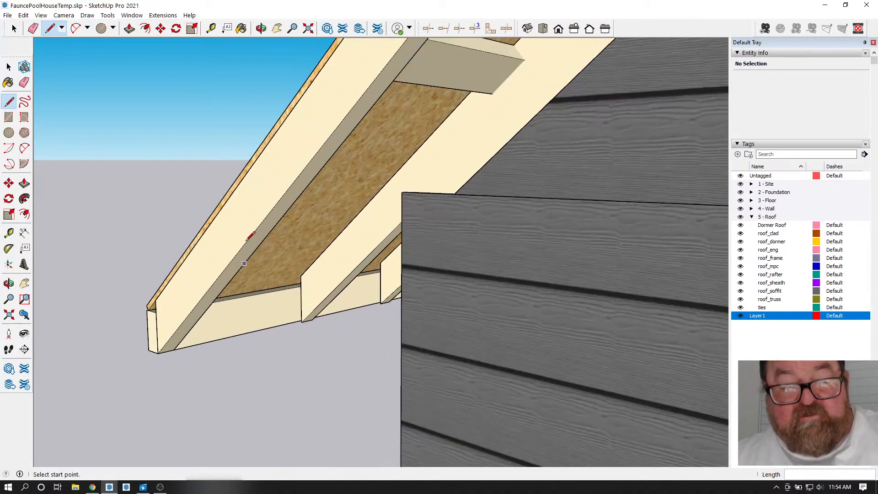
{"action": "left_click", "coordinate": [261, 29]}
{"action": "mouse_move", "coordinate": [295, 212]}
{"action": "left_mouse_down"}
{"action": "mouse_move", "coordinate": [412, 182]}
{"action": "mouse_move", "coordinate": [478, 151]}
{"action": "mouse_move", "coordinate": [325, 210]}
{"action": "mouse_move", "coordinate": [290, 253]}
{"action": "left_mouse_up"}
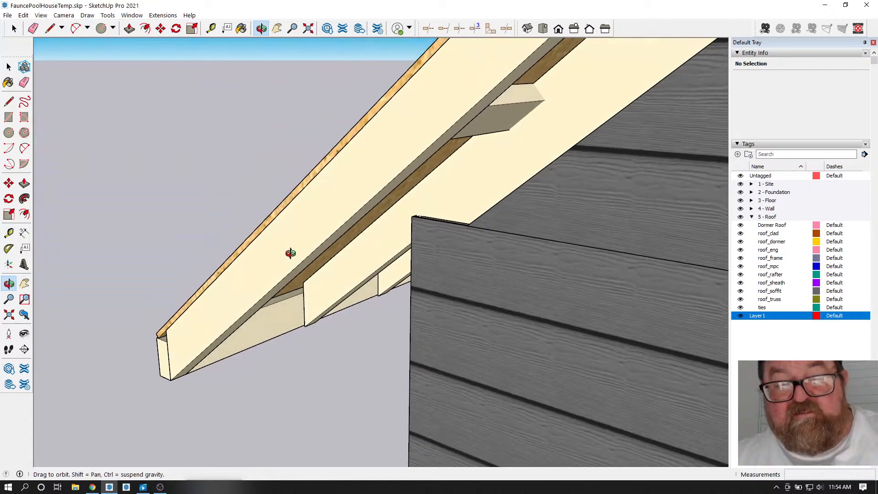
- Delete the leftover line drawn across the overhang near the peak
{"action": "scroll", "coordinate": [282, 263], "scroll_direction": "down", "scroll_amount": 6}
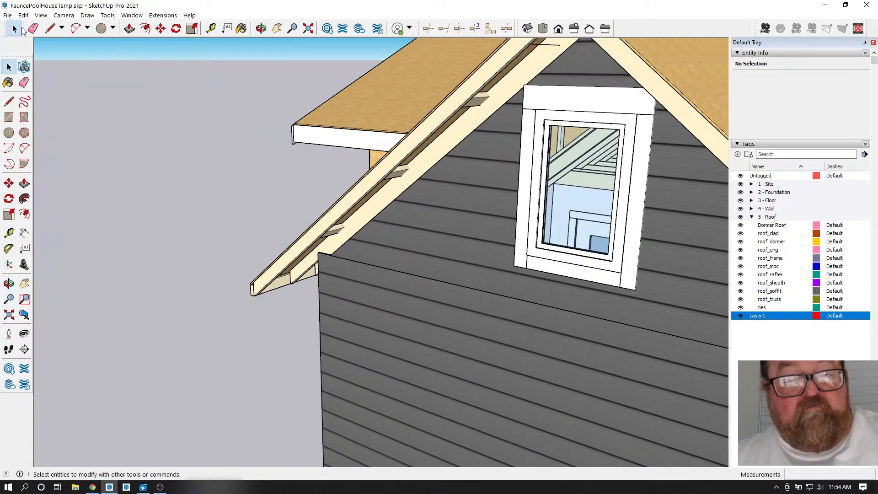
{"action": "left_click", "coordinate": [14, 29]}
{"action": "left_click", "coordinate": [542, 48]}
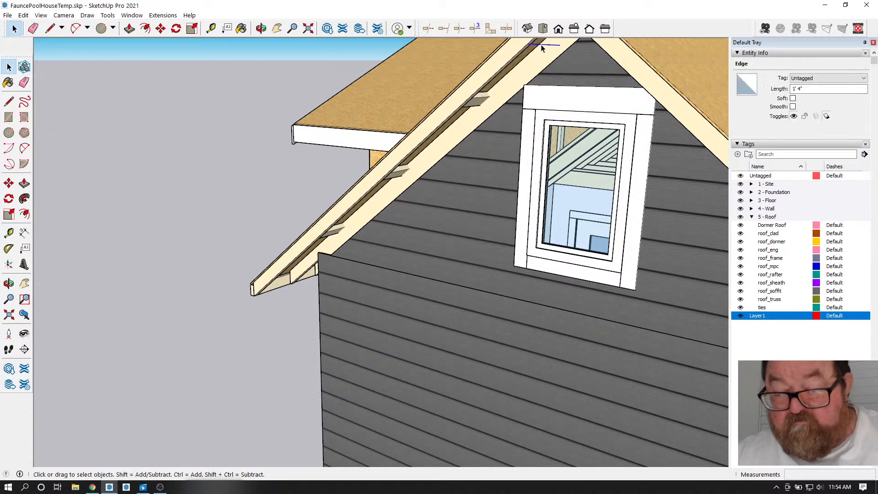
{"action": "key", "text": "Delete"}
- Place a parallel guide line along the bottom edge of the first common rafter, extending past its tail
{"action": "scroll", "coordinate": [277, 282], "scroll_direction": "up", "scroll_amount": 7}
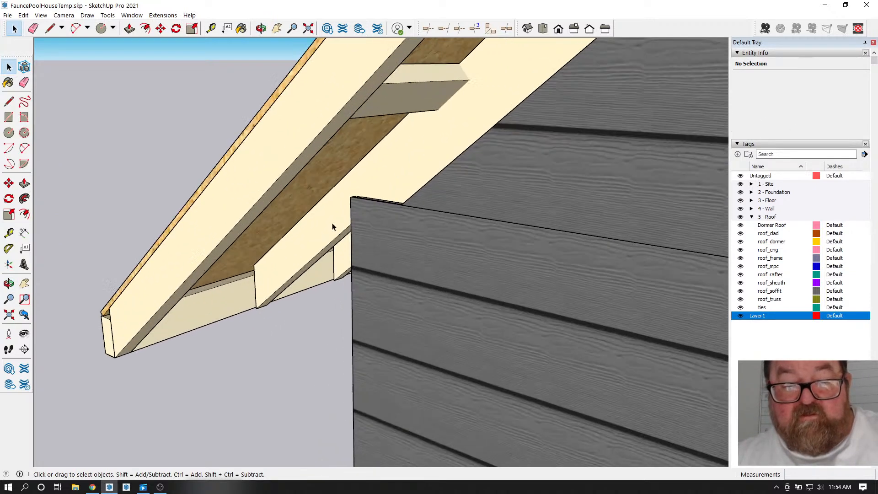
{"action": "left_click", "coordinate": [212, 28]}
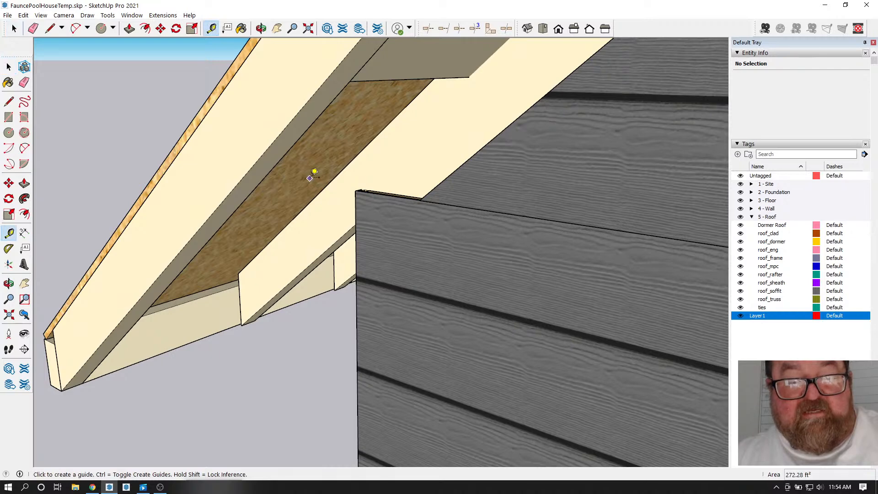
{"action": "left_click", "coordinate": [318, 193]}
{"action": "left_click", "coordinate": [346, 227]}
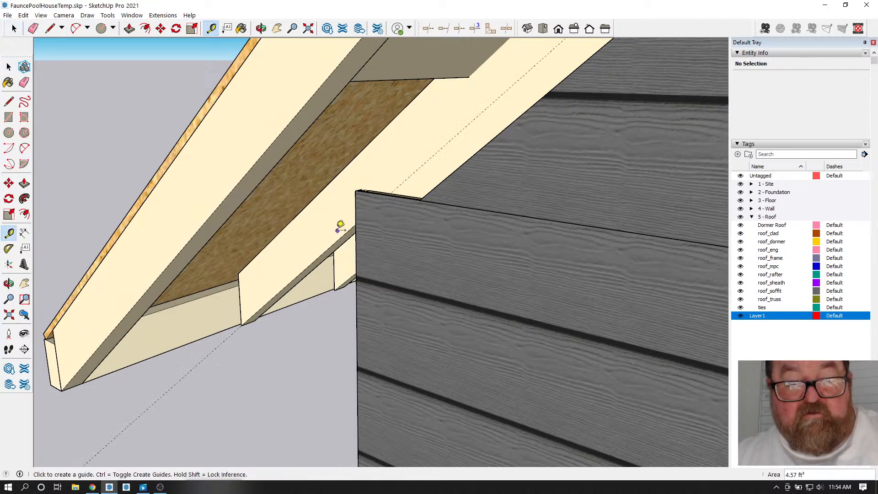
{"action": "left_click", "coordinate": [49, 28]}
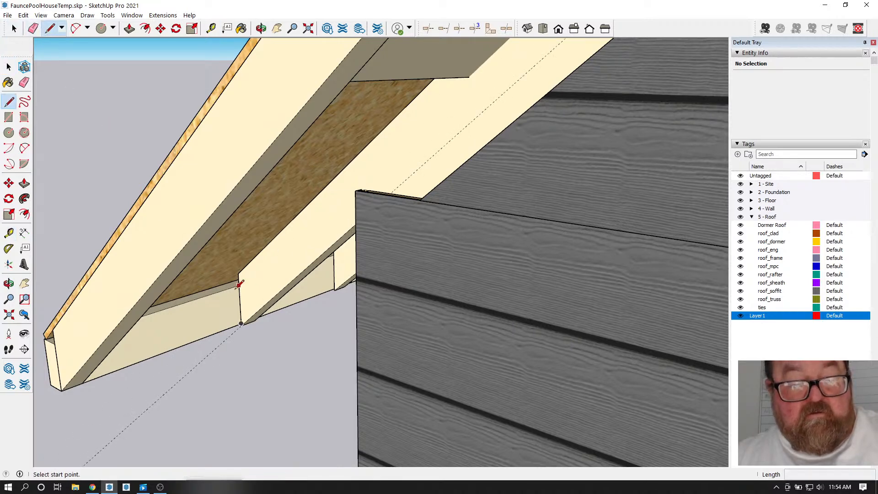
{"action": "scroll", "coordinate": [244, 335], "scroll_direction": "up", "scroll_amount": 2}
{"action": "scroll", "coordinate": [326, 256], "scroll_direction": "up", "scroll_amount": 1}
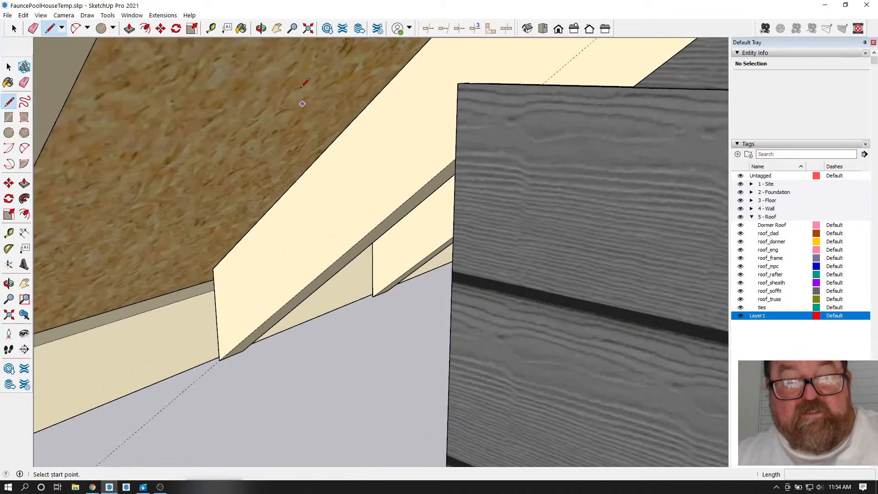
- Move the eave's sub-fascia board down so its bottom edge lines up with the rafter tail's lower corner
{"action": "left_click", "coordinate": [263, 29]}
{"action": "mouse_move", "coordinate": [364, 112]}
{"action": "left_mouse_down"}
{"action": "mouse_move", "coordinate": [324, 171]}
{"action": "mouse_move", "coordinate": [468, 112]}
{"action": "mouse_move", "coordinate": [409, 135]}
{"action": "mouse_move", "coordinate": [443, 109]}
{"action": "mouse_move", "coordinate": [466, 131]}
{"action": "mouse_move", "coordinate": [451, 141]}
{"action": "mouse_move", "coordinate": [405, 150]}
{"action": "left_mouse_up"}
{"action": "left_click", "coordinate": [14, 29]}
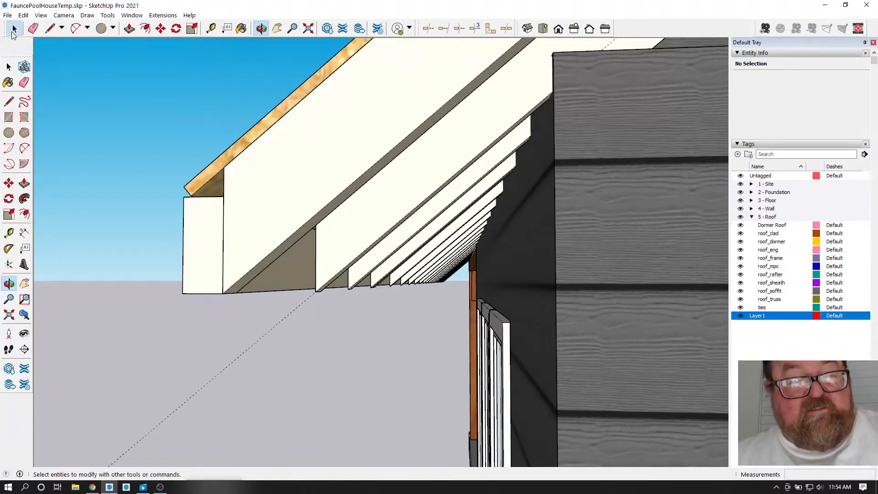
{"action": "left_click", "coordinate": [251, 260]}
{"action": "middle_click_drag", "start_coordinate": [251, 260], "coordinate": [304, 286]}
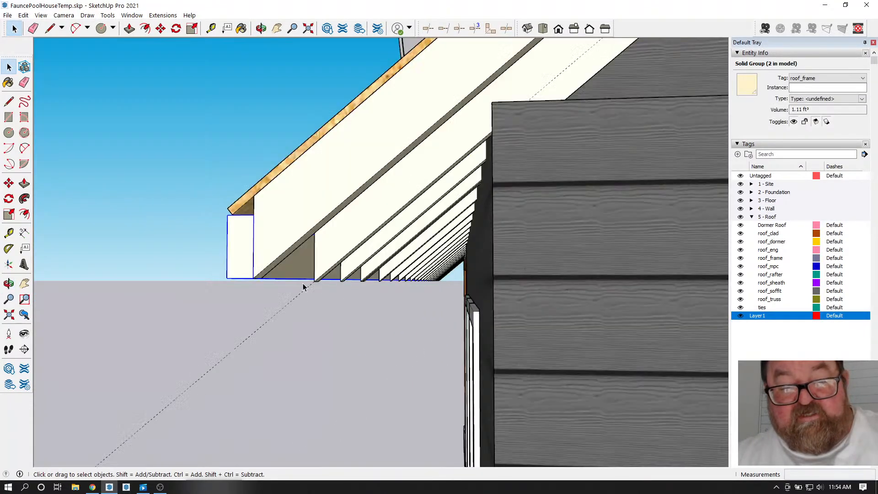
{"action": "scroll", "coordinate": [318, 273], "scroll_direction": "up", "scroll_amount": 5}
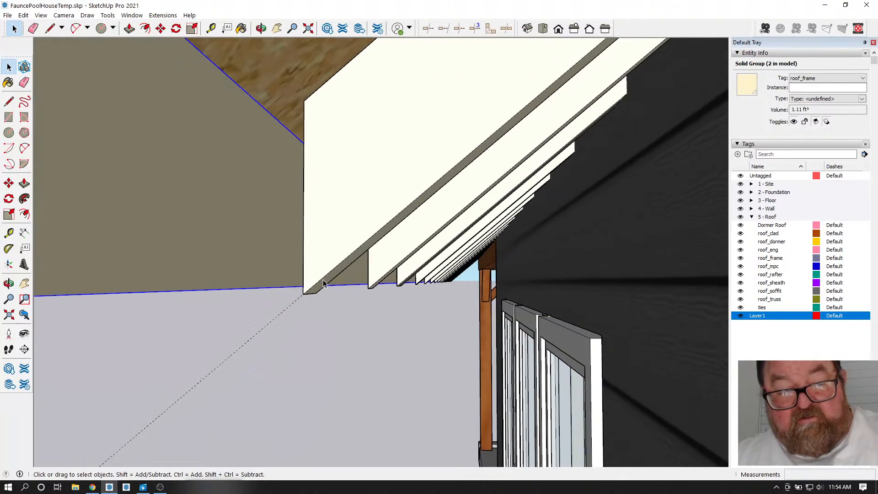
{"action": "left_click", "coordinate": [160, 28]}
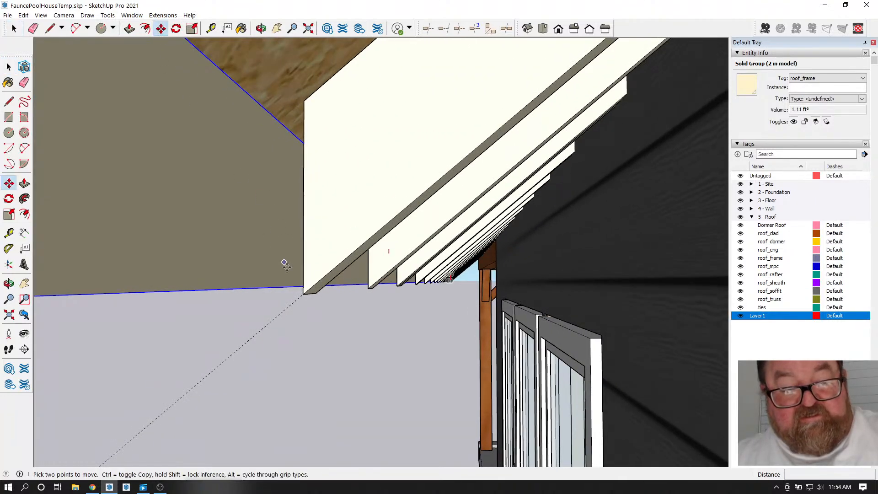
{"action": "left_click", "coordinate": [302, 288]}
{"action": "left_click", "coordinate": [304, 294]}
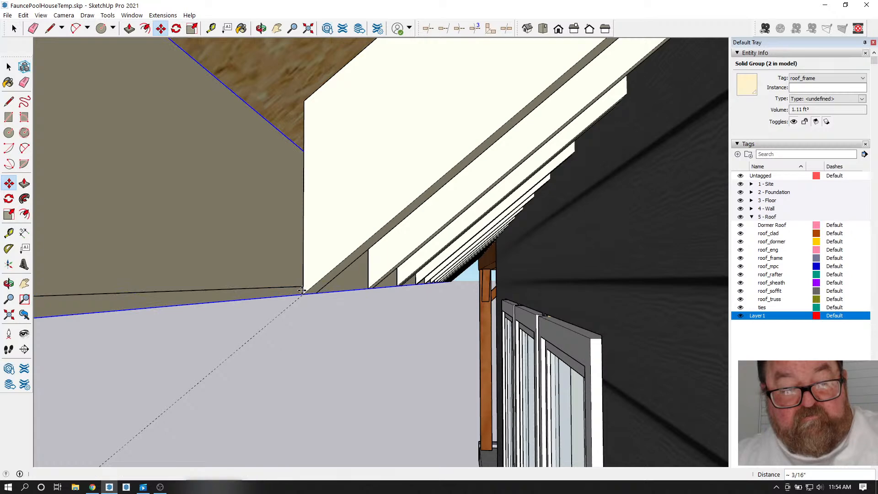
- Deselect the moved sub-fascia board and check its bottom edge against the rafter tails along the eave
{"action": "scroll", "coordinate": [309, 241], "scroll_direction": "down", "scroll_amount": 3}
{"action": "left_click", "coordinate": [8, 67]}
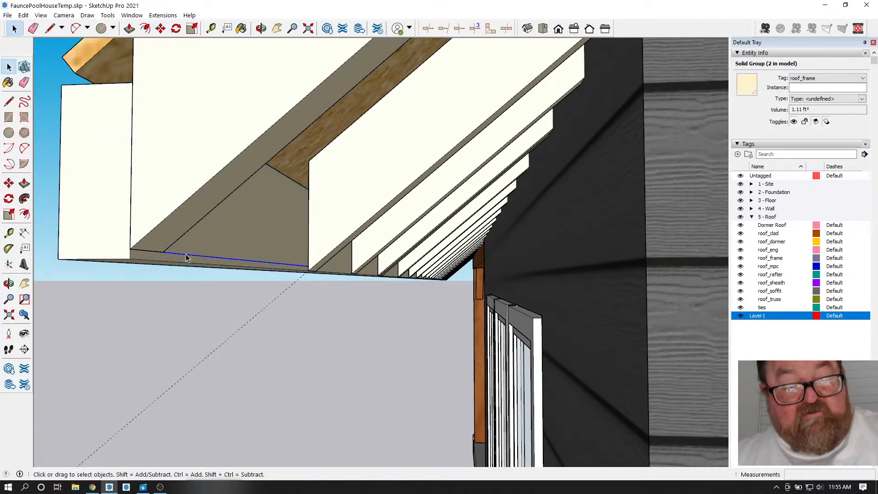
{"action": "left_click", "coordinate": [205, 258]}
{"action": "key", "text": "Escape"}
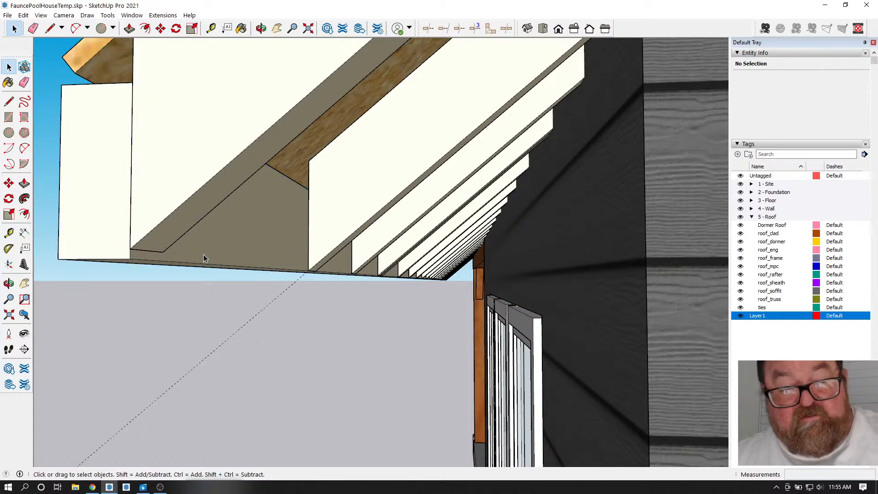
{"action": "scroll", "coordinate": [242, 280], "scroll_direction": "down", "scroll_amount": 3}
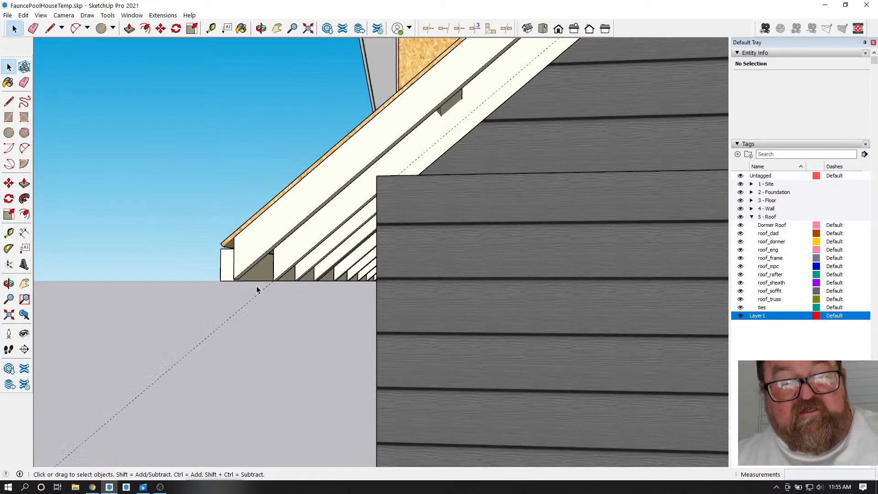
{"action": "scroll", "coordinate": [266, 288], "scroll_direction": "up", "scroll_amount": 4}
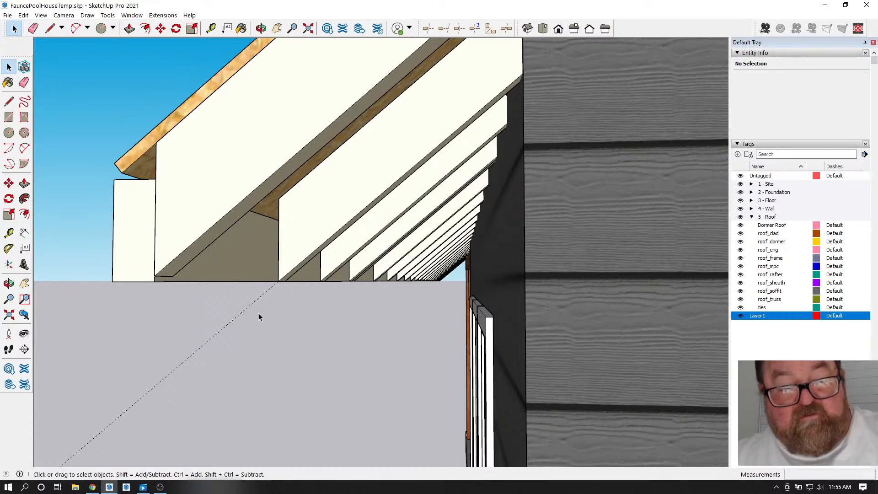
- Delete the guide line along the first common rafter and try to draw a line from the rafter tail's lower corner
{"action": "left_click", "coordinate": [263, 300]}
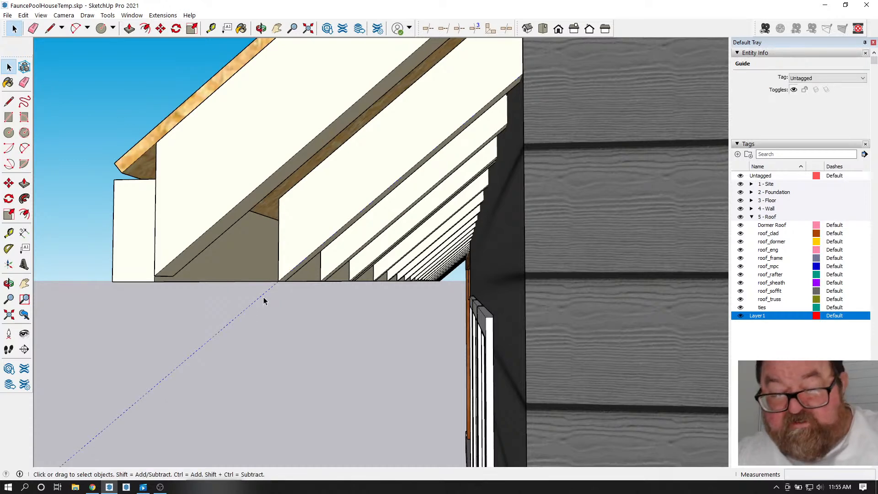
{"action": "key", "text": "Delete"}
{"action": "left_click", "coordinate": [50, 29]}
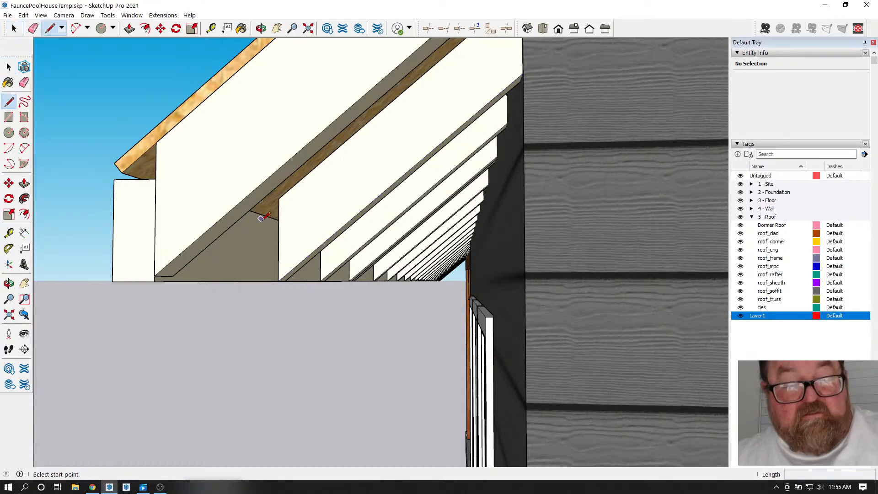
{"action": "left_click", "coordinate": [278, 281]}
{"action": "scroll", "coordinate": [195, 325], "scroll_direction": "down", "scroll_amount": 6}
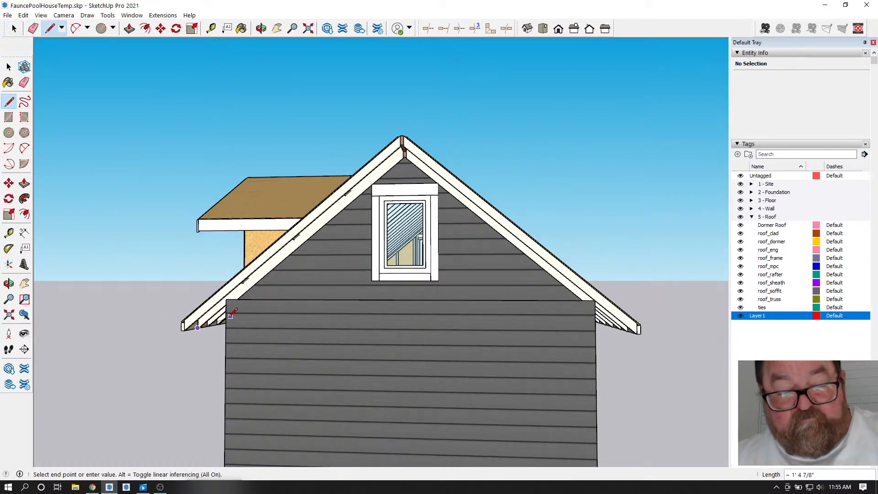
{"action": "left_click", "coordinate": [213, 325]}
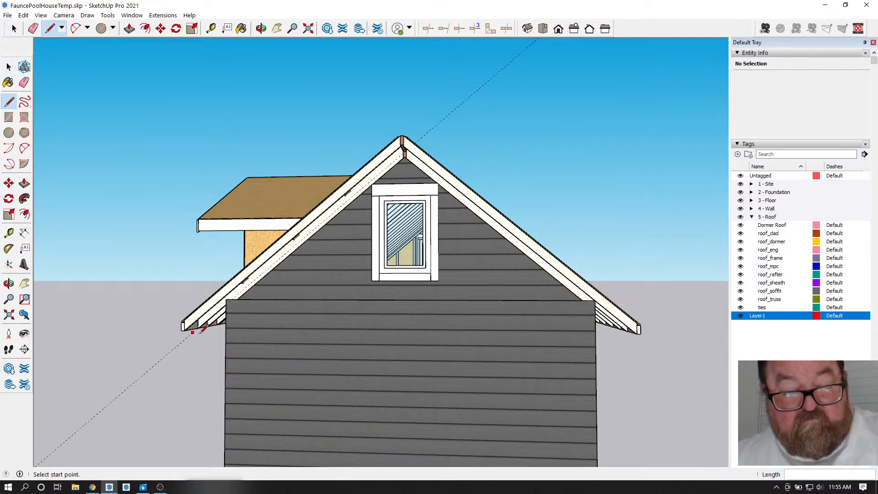
- Draw a line along the guide from the first common rafter's lower tail corner up toward the gable peak
{"action": "scroll", "coordinate": [197, 333], "scroll_direction": "up", "scroll_amount": 5}
{"action": "left_click", "coordinate": [191, 313]}
{"action": "scroll", "coordinate": [191, 314], "scroll_direction": "down", "scroll_amount": 6}
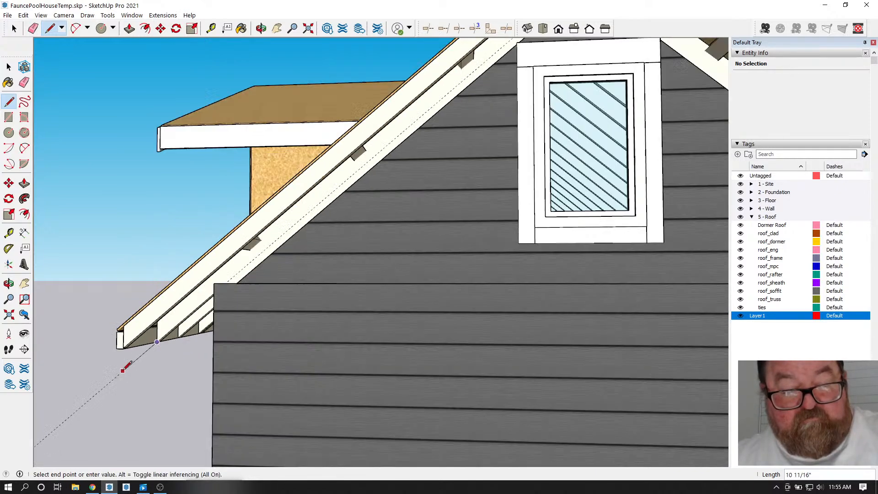
{"action": "scroll", "coordinate": [301, 231], "scroll_direction": "up", "scroll_amount": 5}
{"action": "scroll", "coordinate": [301, 231], "scroll_direction": "up", "scroll_amount": 4}
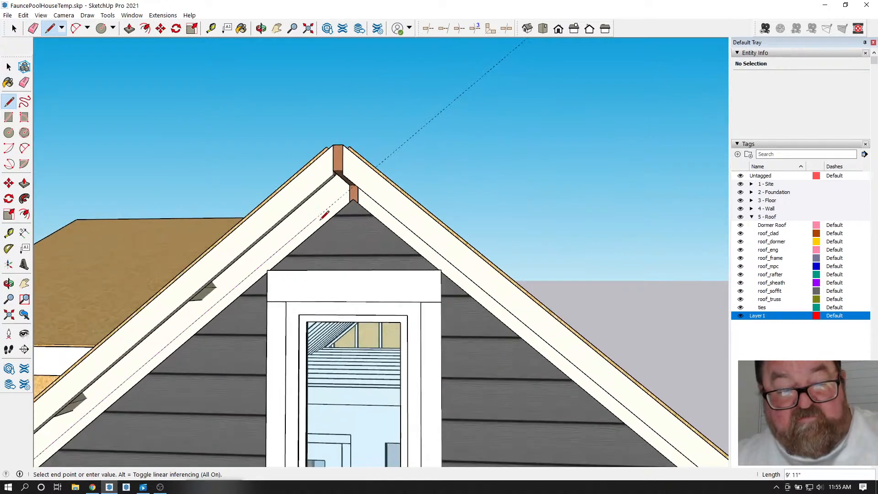
- Finish the soffit outline's inner line along the bottom edge of the inner rafter, up to the ridge
{"action": "left_click", "coordinate": [361, 177]}
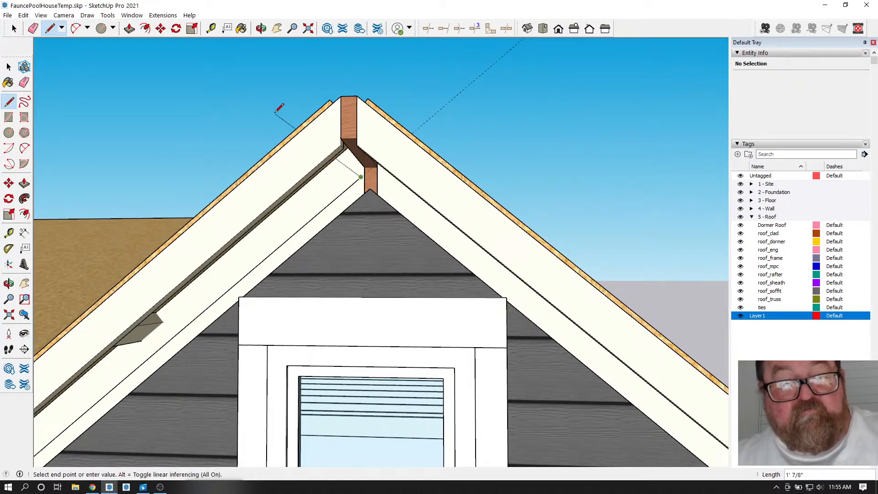
{"action": "left_click", "coordinate": [261, 29]}
{"action": "left_click_drag", "start_coordinate": [323, 177], "coordinate": [220, 186]}
{"action": "right_click", "coordinate": [175, 199]}
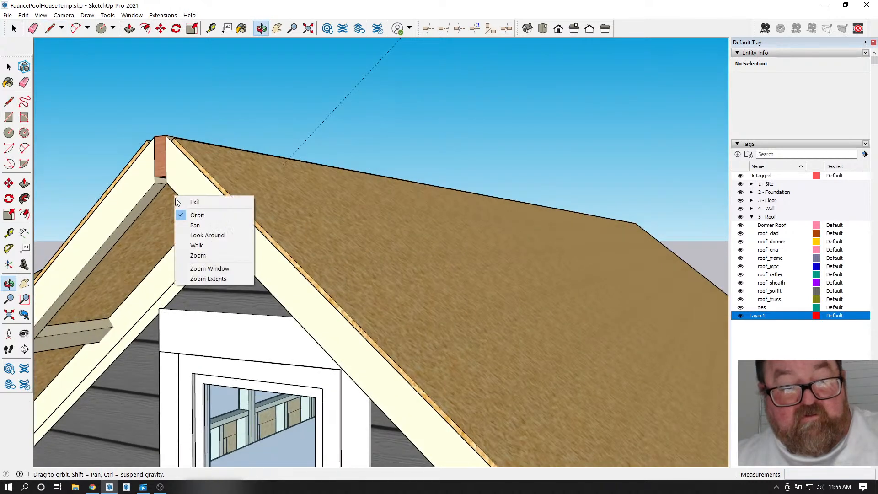
{"action": "left_click", "coordinate": [178, 202]}
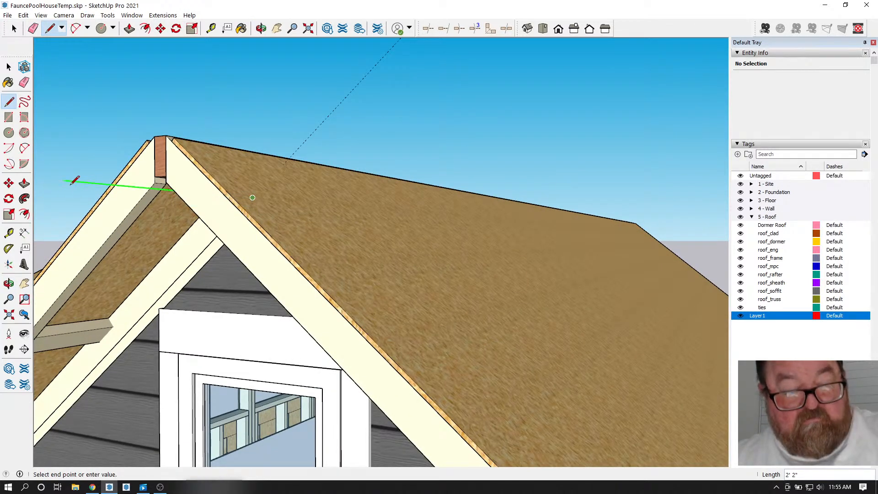
{"action": "middle_click_drag", "start_coordinate": [253, 198], "coordinate": [82, 383]}
{"action": "scroll", "coordinate": [121, 347], "scroll_direction": "up", "scroll_amount": 10}
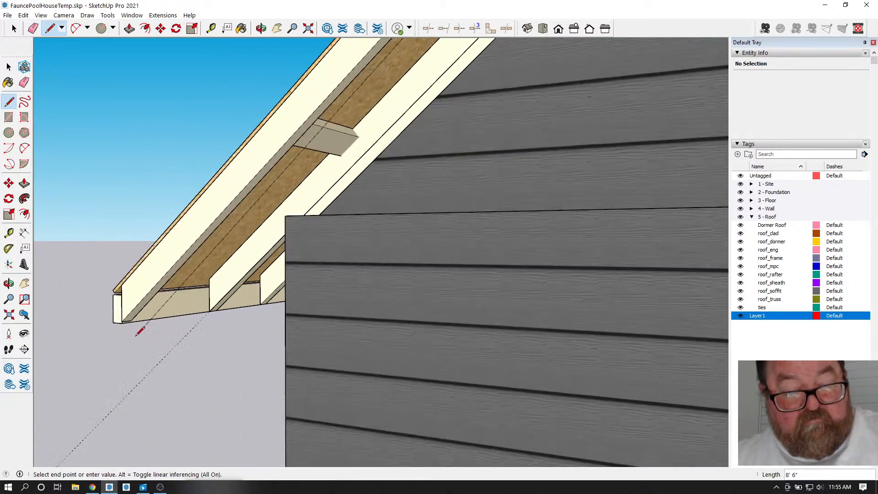
{"action": "scroll", "coordinate": [151, 351], "scroll_direction": "down", "scroll_amount": 5}
{"action": "key", "text": "Escape"}
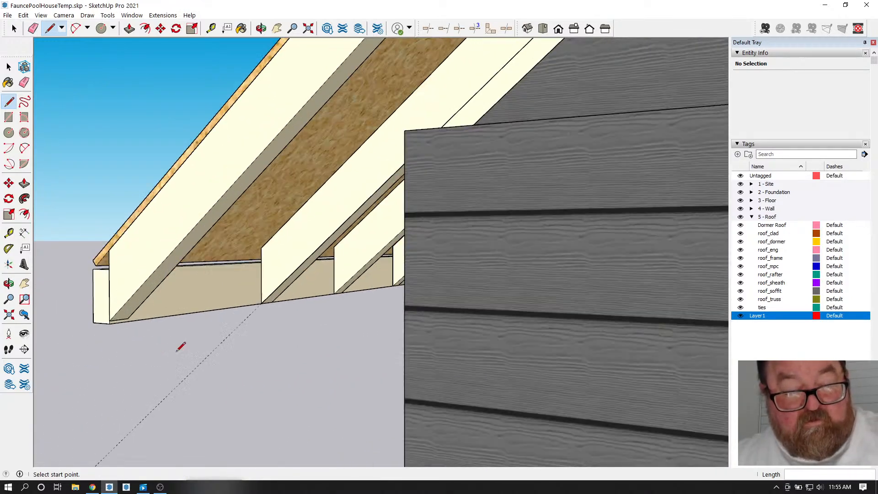
- Draw the outline's lower-end, outer-rafter and ridge edges, closing the soffit face between the two gable rafters
{"action": "left_click", "coordinate": [261, 300]}
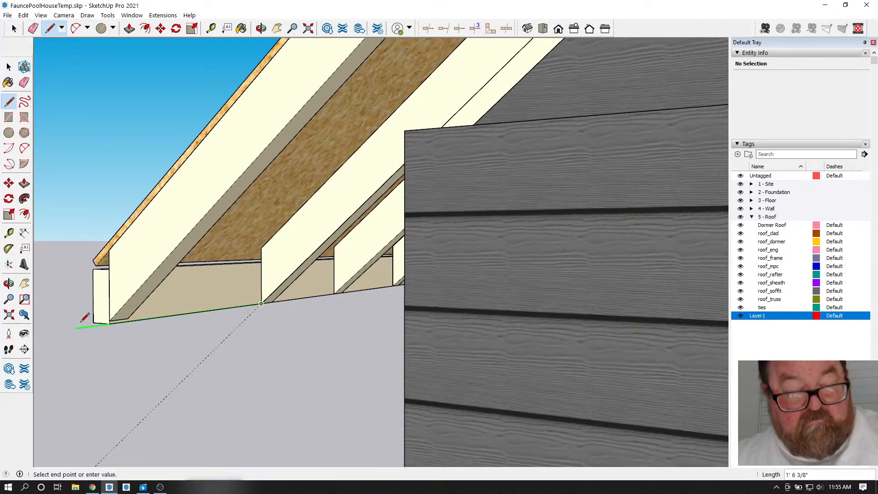
{"action": "left_click", "coordinate": [109, 312]}
{"action": "scroll", "coordinate": [106, 369], "scroll_direction": "down", "scroll_amount": 8}
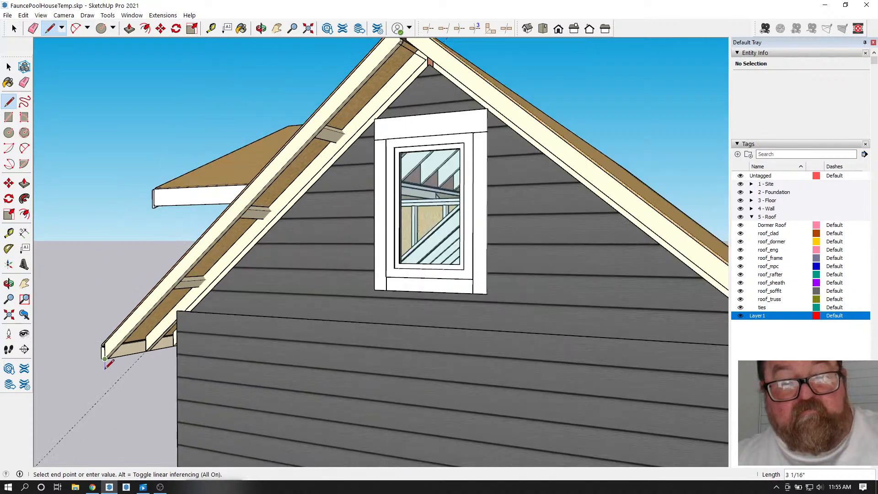
{"action": "scroll", "coordinate": [329, 147], "scroll_direction": "up", "scroll_amount": 4}
{"action": "scroll", "coordinate": [327, 126], "scroll_direction": "up", "scroll_amount": 1}
{"action": "left_click", "coordinate": [339, 91]}
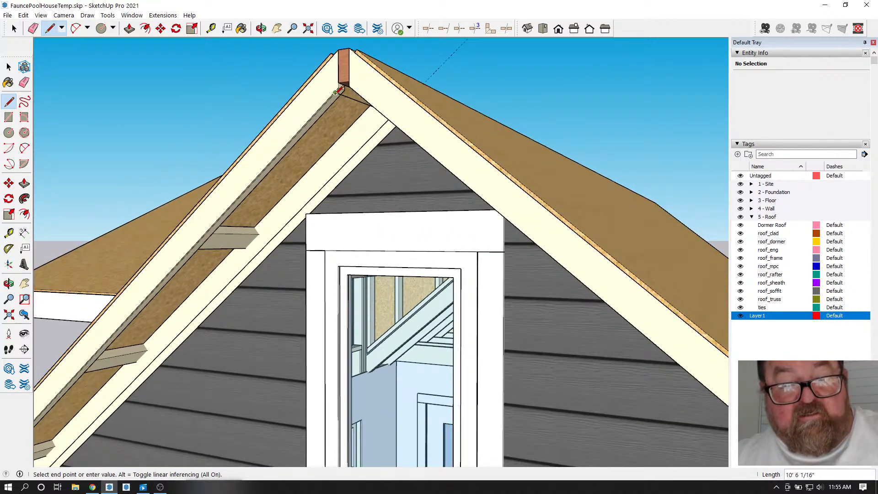
{"action": "left_click", "coordinate": [381, 125]}
- Group the soffit face together with its edges and open the group for editing
{"action": "scroll", "coordinate": [385, 137], "scroll_direction": "down", "scroll_amount": 2}
{"action": "key", "text": "space"}
{"action": "scroll", "coordinate": [343, 152], "scroll_direction": "up", "scroll_amount": 3}
{"action": "left_click", "coordinate": [334, 147]}
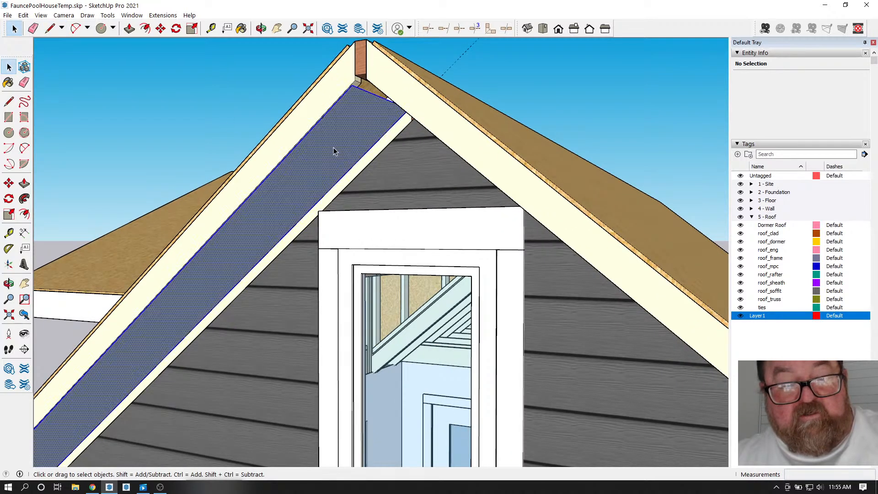
{"action": "right_click", "coordinate": [333, 147]}
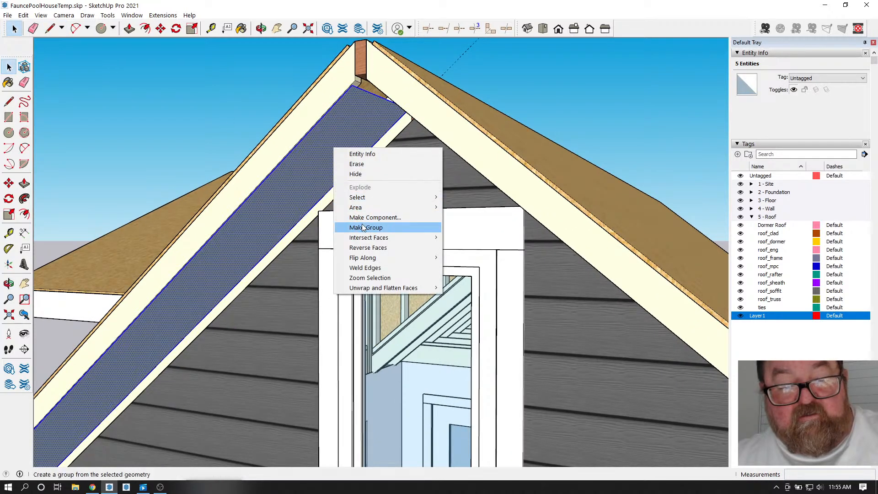
{"action": "left_click", "coordinate": [365, 227]}
{"action": "double_click", "coordinate": [330, 160]}
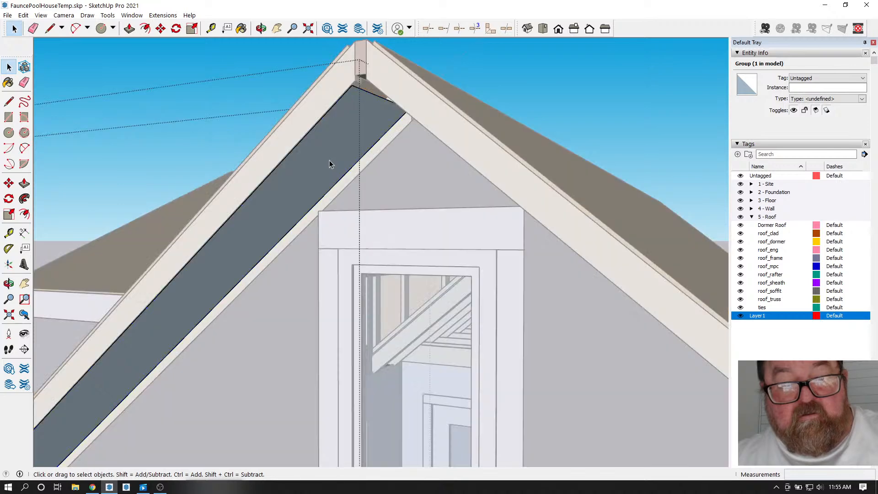
- Push/Pull the soffit face to a thickness of 3/8"
{"action": "key", "text": "p"}
{"action": "left_click", "coordinate": [305, 154]}
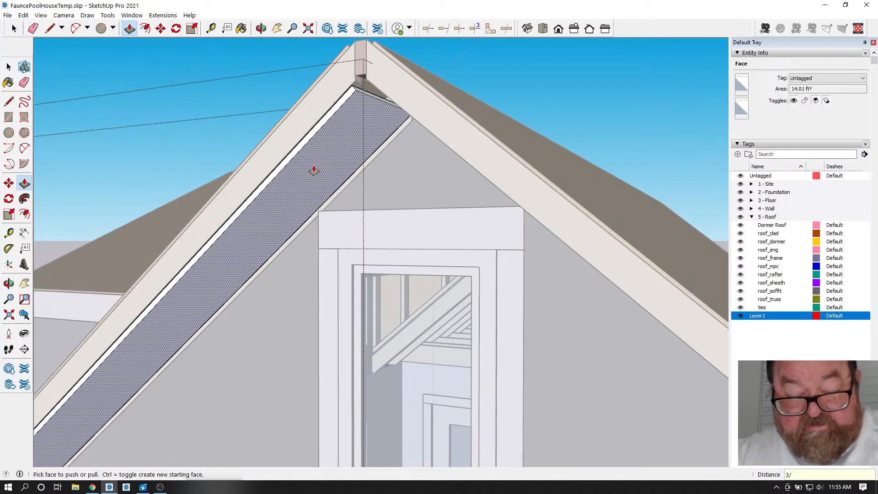
{"action": "type", "text": "3/8"}
{"action": "key", "text": "Return"}
- Extend the soffit panel's upper end face 1 9/16" toward the middle of the ridge board
{"action": "scroll", "coordinate": [384, 76], "scroll_direction": "up", "scroll_amount": 3}
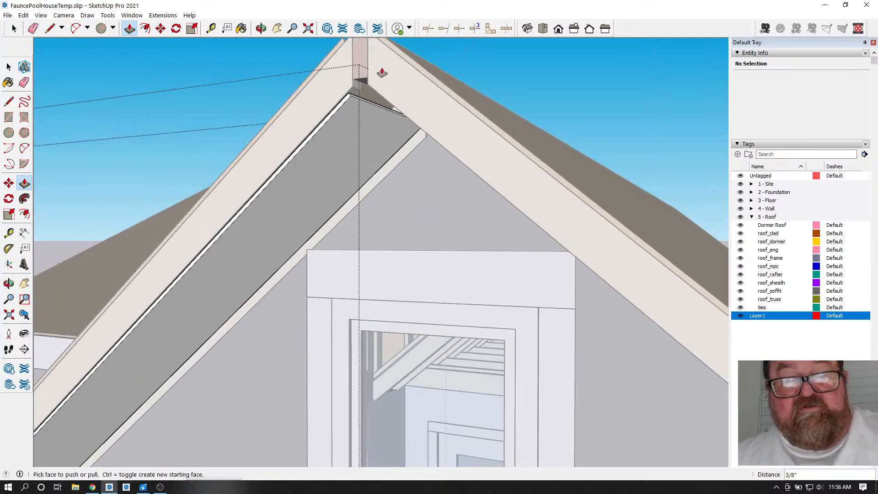
{"action": "left_click", "coordinate": [339, 106]}
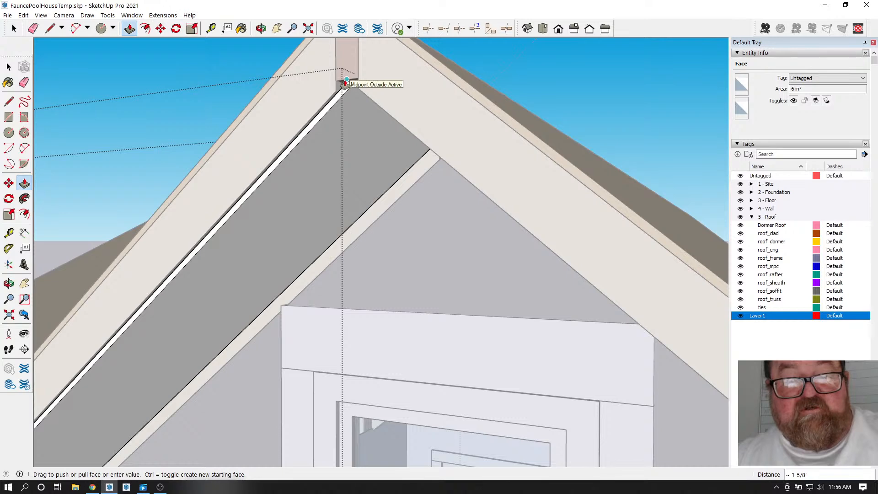
{"action": "left_click", "coordinate": [332, 86]}
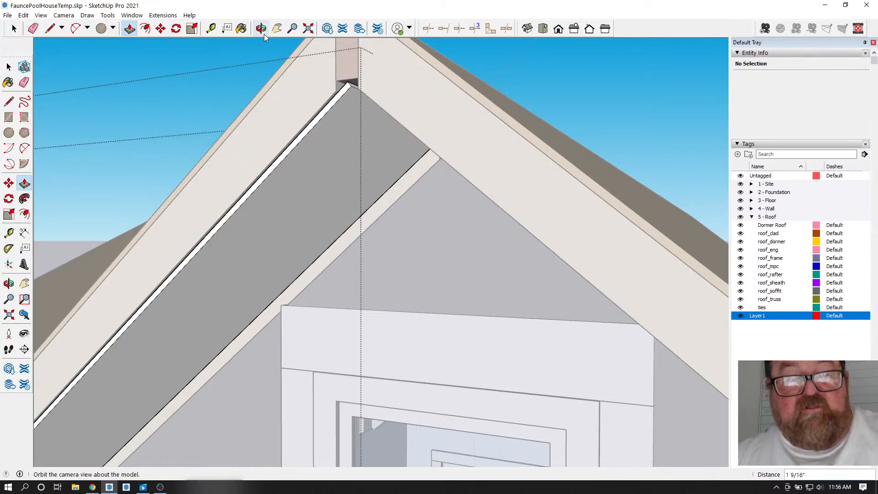
- Extend the soffit panel's lower end face outward about 1 1/8" beneath the eave fascia
{"action": "left_click", "coordinate": [262, 28]}
{"action": "mouse_move", "coordinate": [329, 100]}
{"action": "left_mouse_down"}
{"action": "mouse_move", "coordinate": [341, 142]}
{"action": "mouse_move", "coordinate": [360, 92]}
{"action": "mouse_move", "coordinate": [366, 110]}
{"action": "mouse_move", "coordinate": [335, 106]}
{"action": "mouse_move", "coordinate": [333, 195]}
{"action": "mouse_move", "coordinate": [392, 112]}
{"action": "mouse_move", "coordinate": [372, 144]}
{"action": "mouse_move", "coordinate": [308, 167]}
{"action": "mouse_move", "coordinate": [321, 114]}
{"action": "left_mouse_up"}
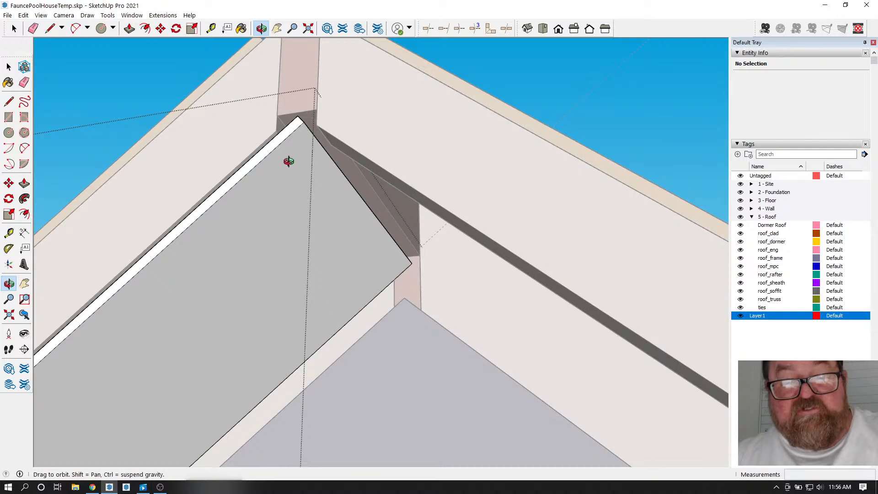
{"action": "left_click_drag", "start_coordinate": [289, 160], "coordinate": [348, 139]}
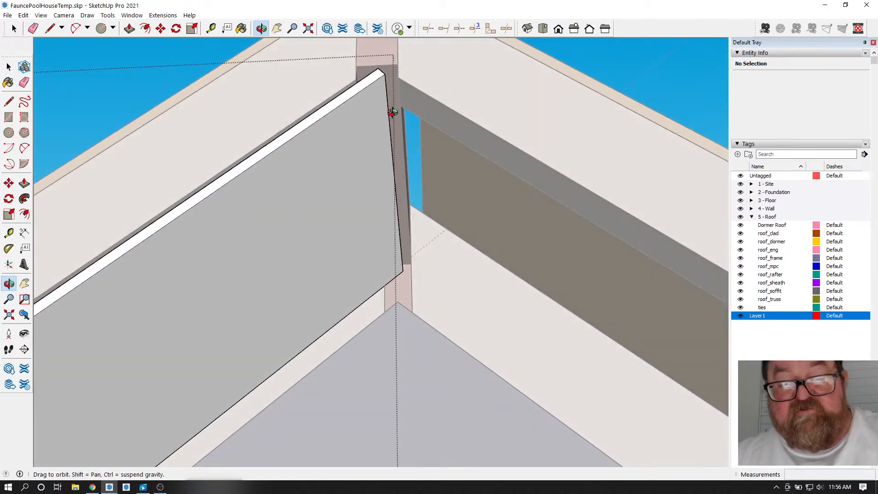
{"action": "scroll", "coordinate": [475, 176], "scroll_direction": "down", "scroll_amount": 10}
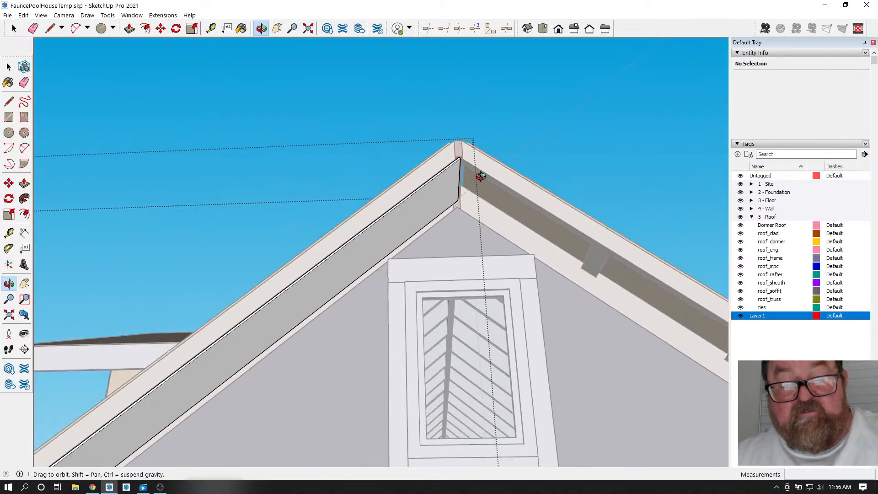
{"action": "scroll", "coordinate": [480, 180], "scroll_direction": "down", "scroll_amount": 2}
{"action": "scroll", "coordinate": [270, 310], "scroll_direction": "up", "scroll_amount": 10}
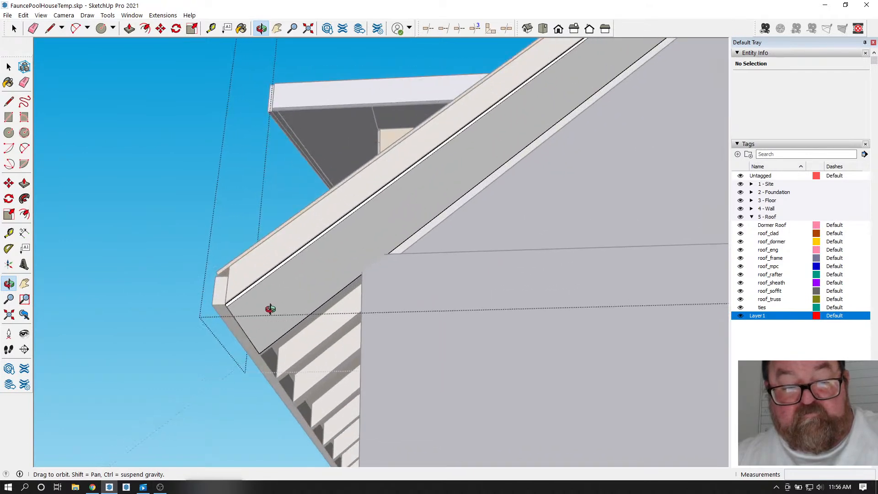
{"action": "left_click_drag", "start_coordinate": [270, 309], "coordinate": [328, 345]}
{"action": "left_click", "coordinate": [130, 31]}
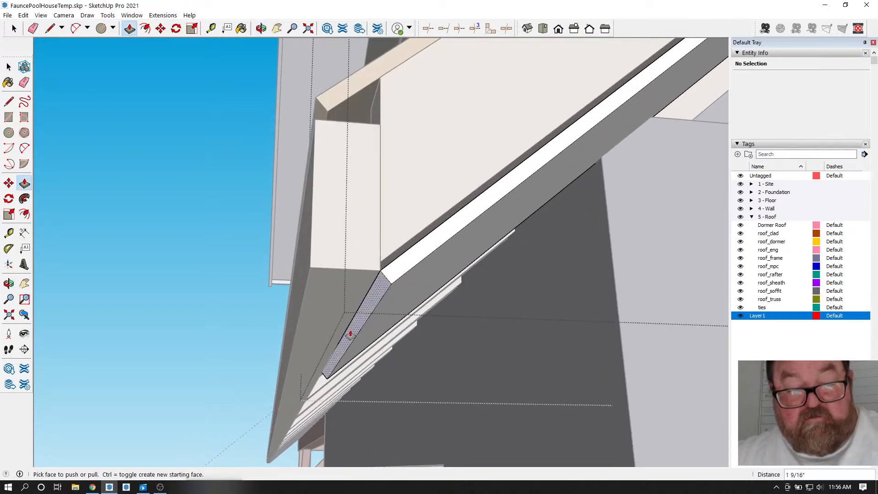
{"action": "left_click_drag", "start_coordinate": [363, 308], "coordinate": [312, 270]}
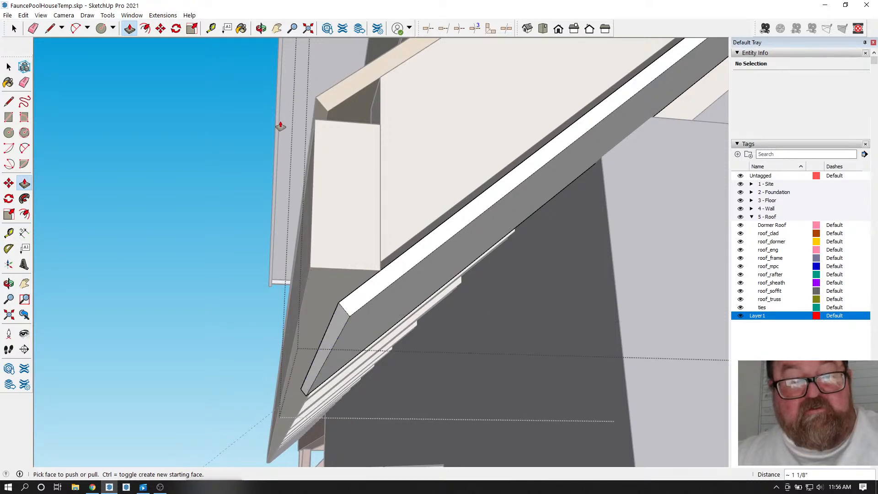
- Place a vertical guide line offset from the rake rafter's end edge to the outer face of the eave fascia
{"action": "left_click", "coordinate": [260, 28]}
{"action": "left_click_drag", "start_coordinate": [336, 146], "coordinate": [355, 220]}
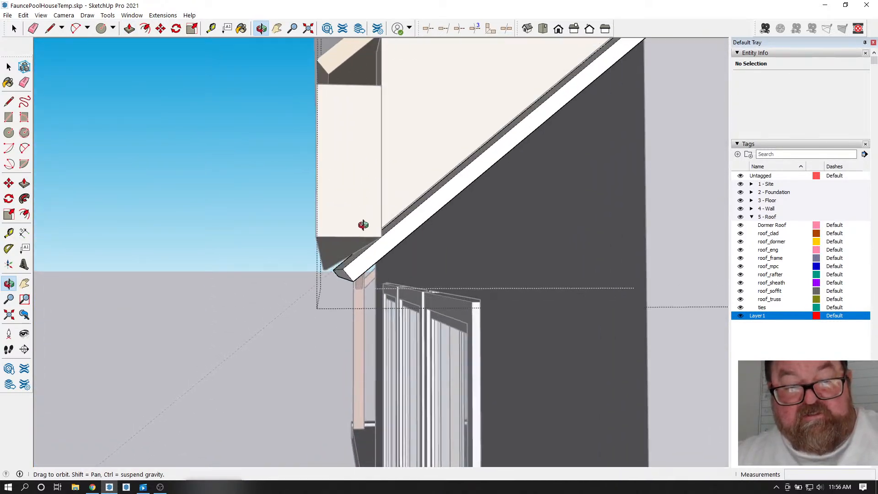
{"action": "left_click", "coordinate": [211, 28]}
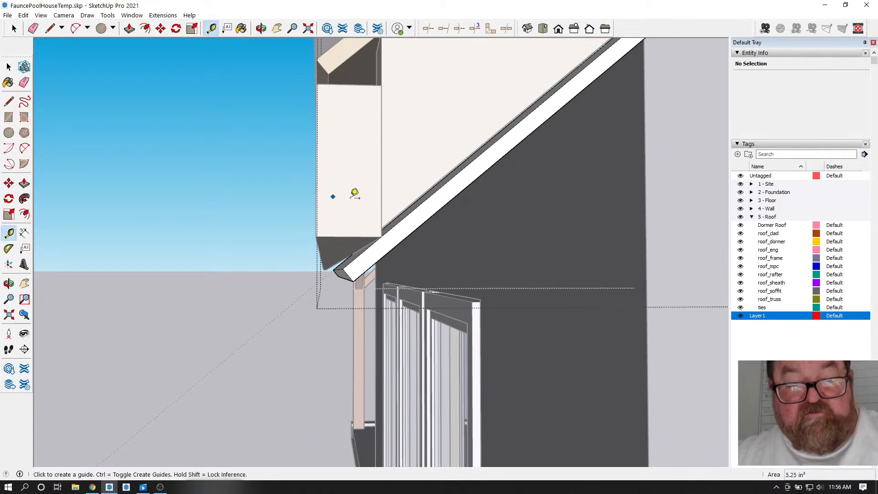
{"action": "left_click", "coordinate": [381, 201]}
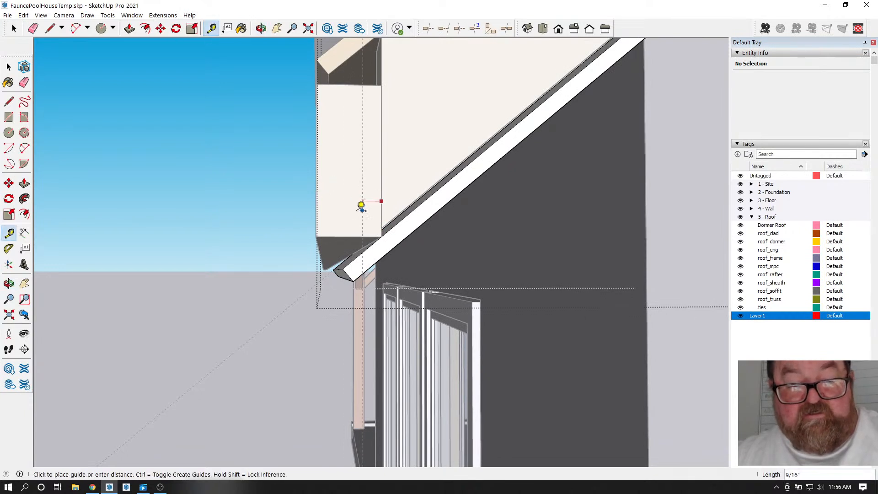
{"action": "left_click", "coordinate": [322, 225]}
- Extend the soffit panel's lower end face about 7/8" further toward the fascia guide line
{"action": "left_click", "coordinate": [261, 28]}
{"action": "left_click_drag", "start_coordinate": [348, 183], "coordinate": [321, 192]}
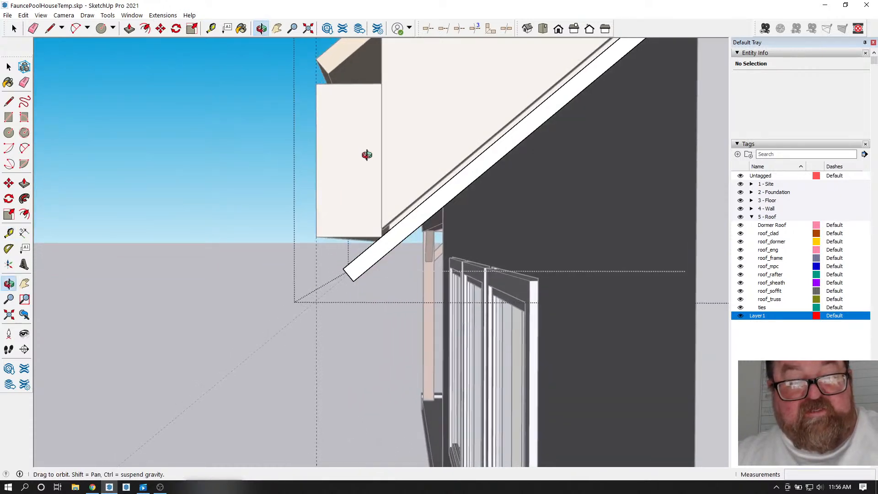
{"action": "left_click_drag", "start_coordinate": [365, 154], "coordinate": [464, 124]}
{"action": "left_click", "coordinate": [130, 29]}
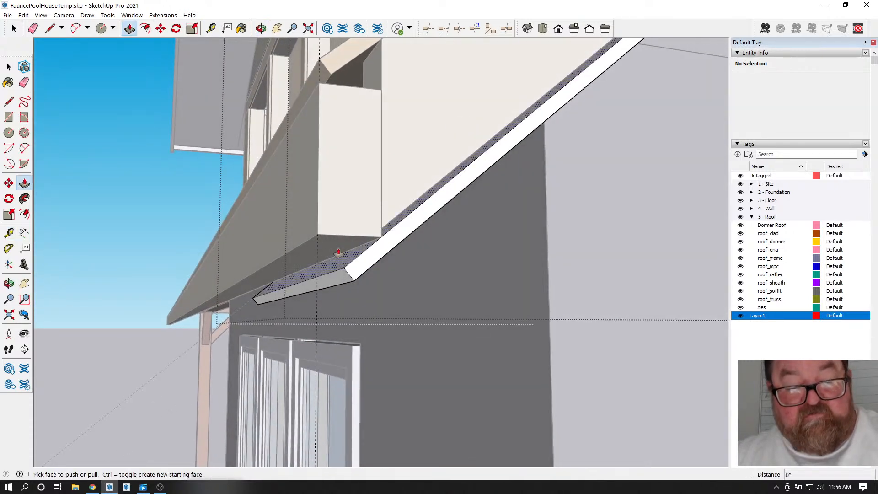
{"action": "left_click", "coordinate": [321, 281]}
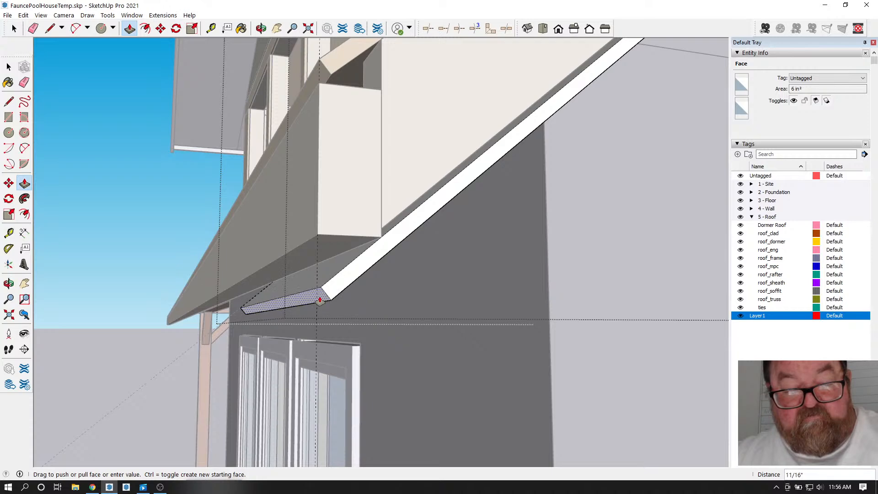
{"action": "left_click", "coordinate": [319, 299]}
- Push the soffit panel's lower end face back about 1/16" so its upper corner aligns with the guide line
{"action": "mouse_move", "coordinate": [320, 299]}
{"action": "middle_mouse_down"}
{"action": "mouse_move", "coordinate": [327, 314]}
{"action": "mouse_move", "coordinate": [314, 303]}
{"action": "middle_mouse_up"}
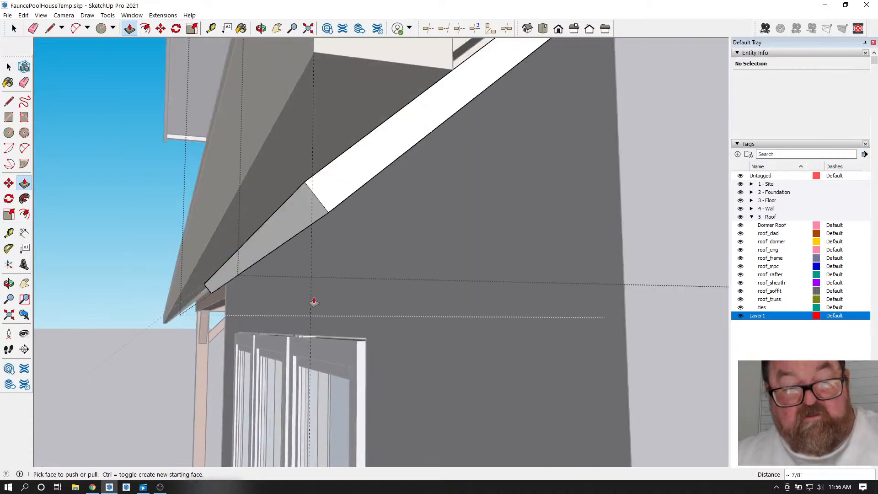
{"action": "left_click", "coordinate": [309, 190]}
{"action": "left_click", "coordinate": [311, 182]}
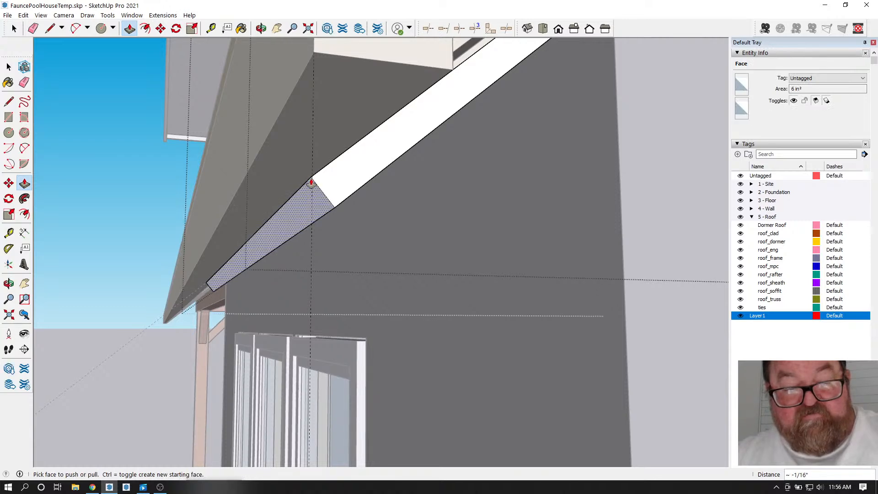
{"action": "middle_click_drag", "start_coordinate": [308, 186], "coordinate": [294, 294]}
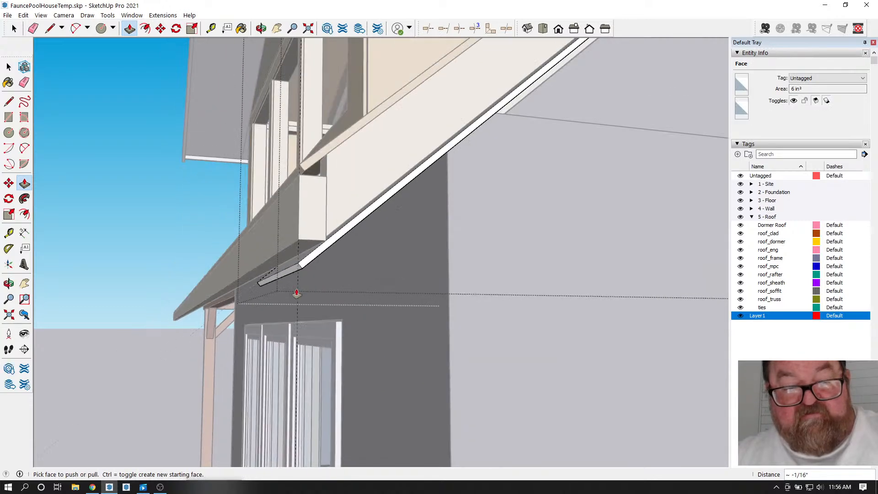
- Draw a plumb line about 1/2" long across the soffit panel's thickness at its end corner
{"action": "left_click", "coordinate": [261, 28]}
{"action": "left_click_drag", "start_coordinate": [389, 73], "coordinate": [534, 249]}
{"action": "left_click", "coordinate": [49, 28]}
{"action": "scroll", "coordinate": [466, 229], "scroll_direction": "up", "scroll_amount": 2}
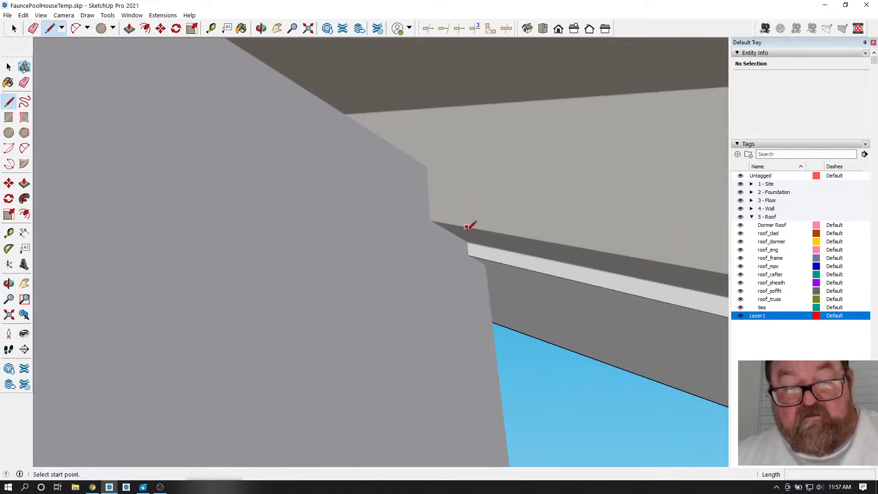
{"action": "left_click", "coordinate": [468, 255]}
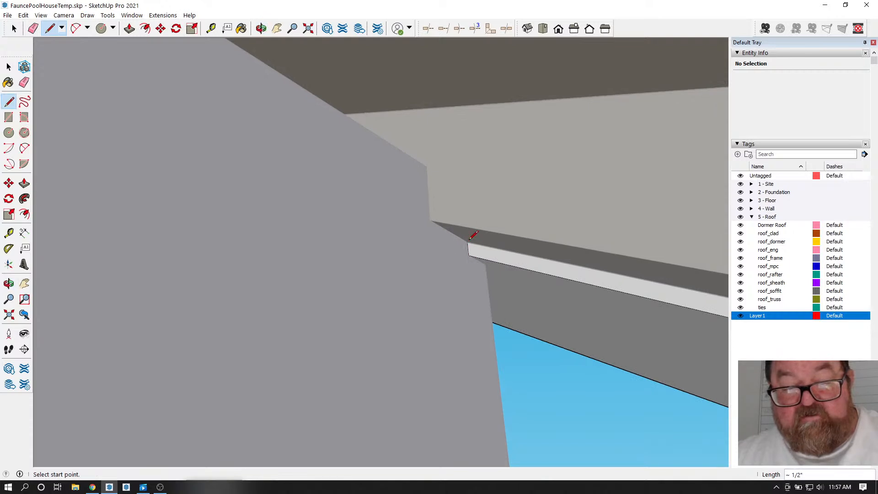
- Push/Pull the plumb end face of the soffit panel by 28'
{"action": "scroll", "coordinate": [480, 196], "scroll_direction": "down", "scroll_amount": 2}
{"action": "left_click", "coordinate": [129, 29]}
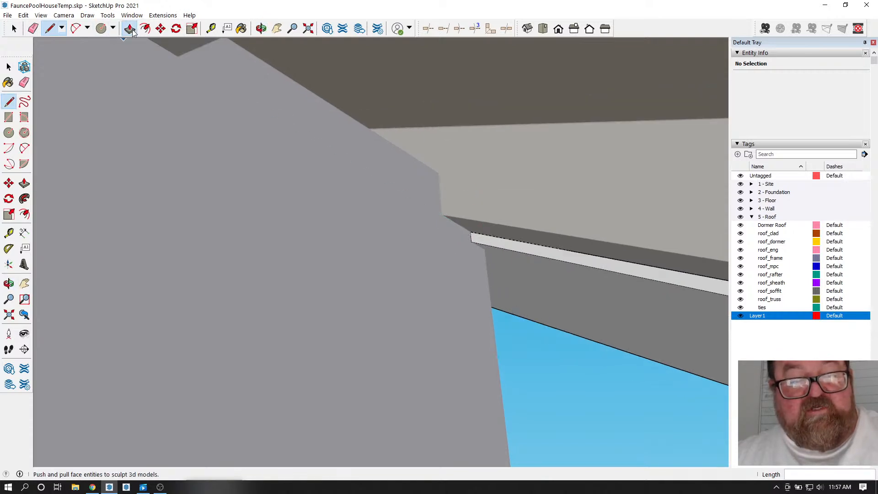
{"action": "left_click_drag", "start_coordinate": [505, 250], "coordinate": [444, 218]}
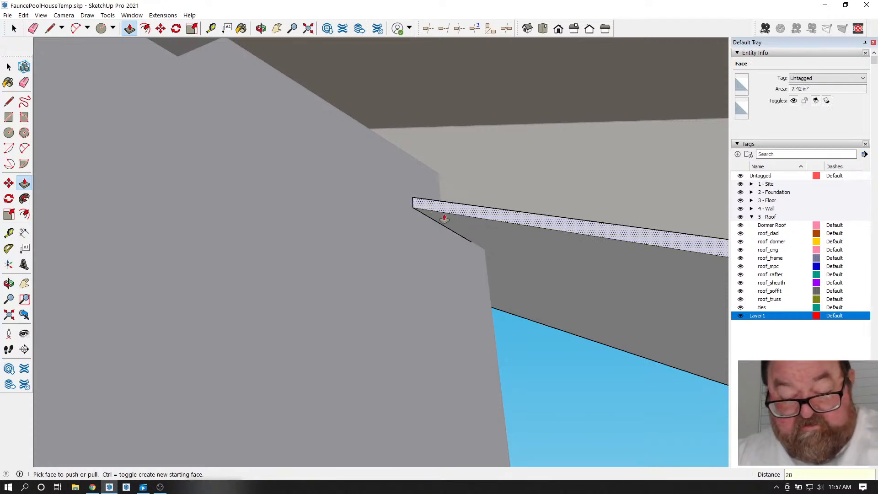
{"action": "scroll", "coordinate": [615, 310], "scroll_direction": "up", "scroll_amount": 4}
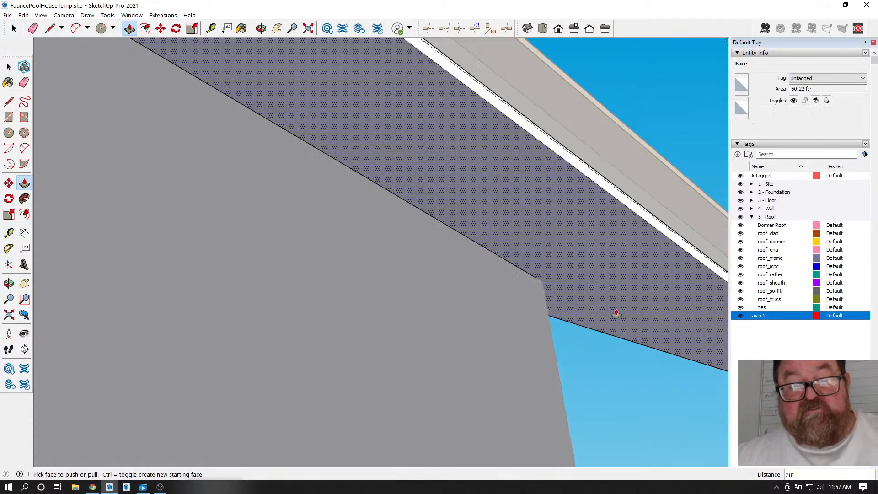
- Extend the soffit panel's porch-end face about 1' 1 1/2" out to the gable overhang's rafter
{"action": "scroll", "coordinate": [645, 320], "scroll_direction": "down", "scroll_amount": 10}
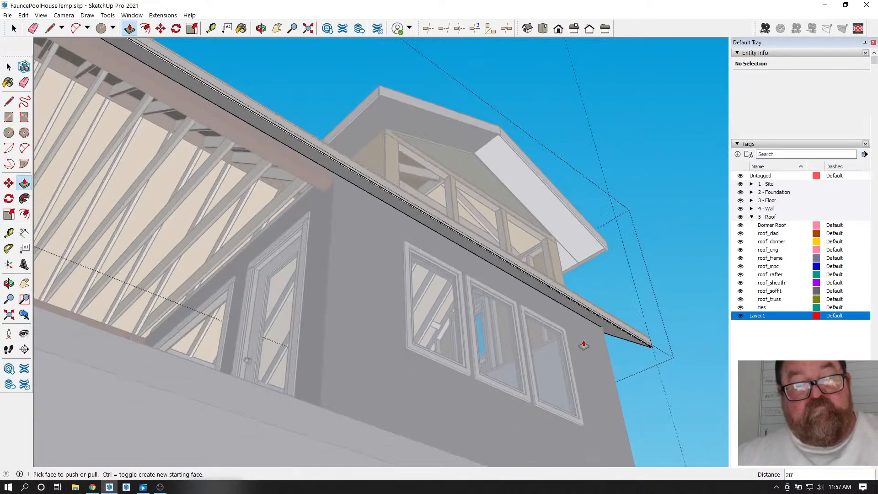
{"action": "left_click", "coordinate": [262, 29]}
{"action": "left_click_drag", "start_coordinate": [276, 109], "coordinate": [442, 219]}
{"action": "scroll", "coordinate": [488, 304], "scroll_direction": "up", "scroll_amount": 8}
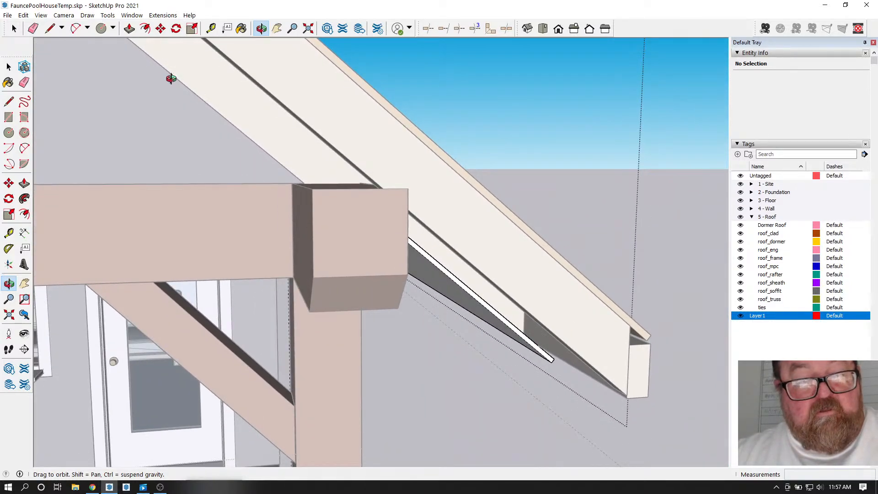
{"action": "left_click", "coordinate": [129, 28]}
{"action": "left_click", "coordinate": [432, 267]}
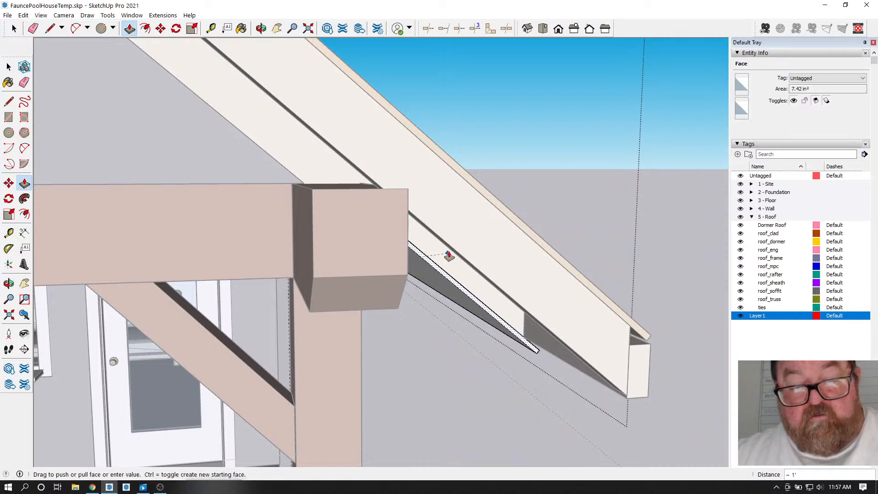
{"action": "left_click", "coordinate": [402, 213]}
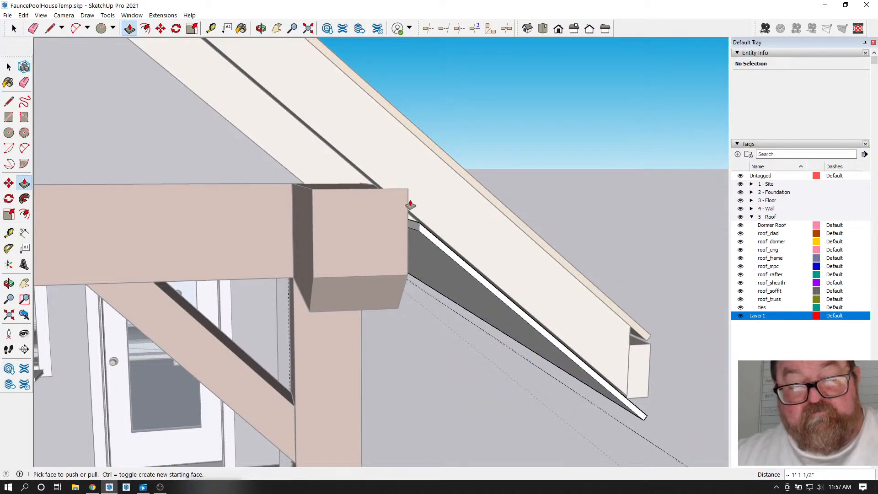
- Examine the soffit panel's fit along the eave and at both gable ends of the pool house
{"action": "left_click", "coordinate": [261, 29]}
{"action": "left_click_drag", "start_coordinate": [402, 210], "coordinate": [387, 314]}
{"action": "scroll", "coordinate": [387, 314], "scroll_direction": "up", "scroll_amount": 8}
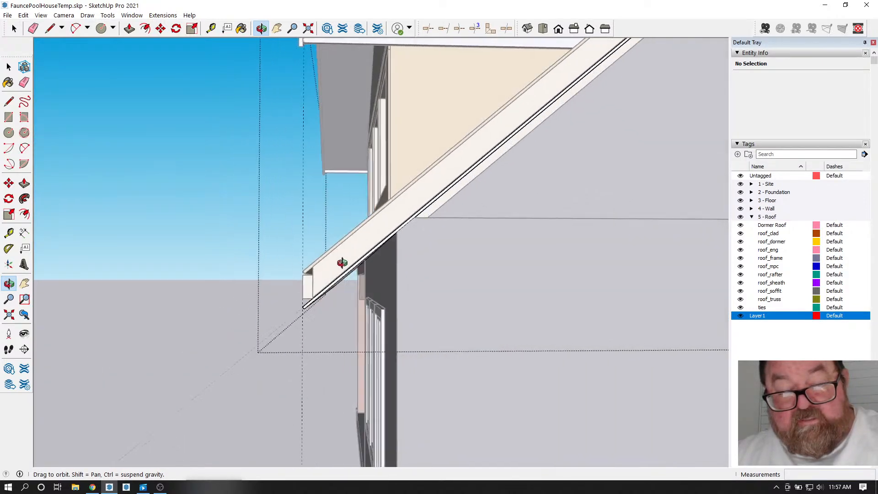
{"action": "scroll", "coordinate": [338, 275], "scroll_direction": "down", "scroll_amount": 6}
{"action": "left_click_drag", "start_coordinate": [398, 243], "coordinate": [295, 262]}
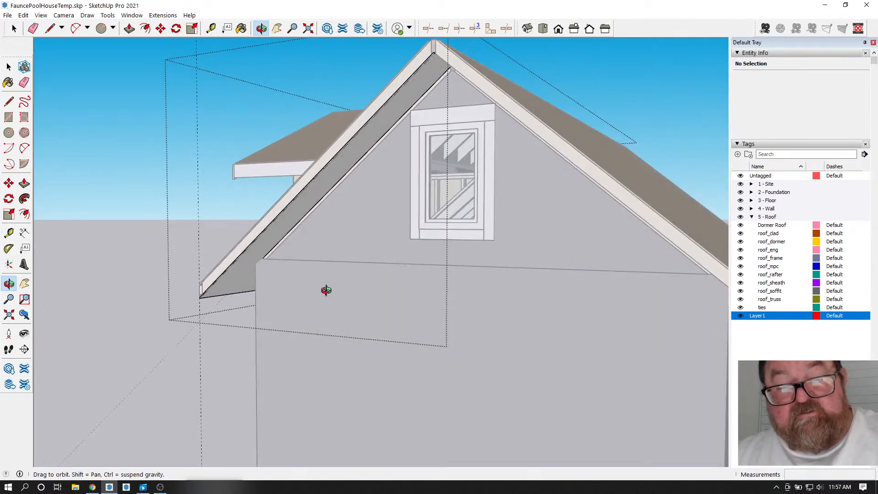
{"action": "middle_click_drag", "start_coordinate": [253, 271], "coordinate": [677, 316]}
{"action": "middle_click_drag", "start_coordinate": [462, 256], "coordinate": [610, 248]}
{"action": "scroll", "coordinate": [610, 249], "scroll_direction": "down", "scroll_amount": 2}
{"action": "middle_click_drag", "start_coordinate": [284, 247], "coordinate": [427, 247]}
{"action": "left_click_drag", "start_coordinate": [427, 246], "coordinate": [504, 233]}
{"action": "scroll", "coordinate": [460, 278], "scroll_direction": "up", "scroll_amount": 2}
- Select the porch's front timber beam and add a tag named Timber to the 4 - Wall tag folder
{"action": "left_click", "coordinate": [15, 29]}
{"action": "left_click", "coordinate": [396, 259]}
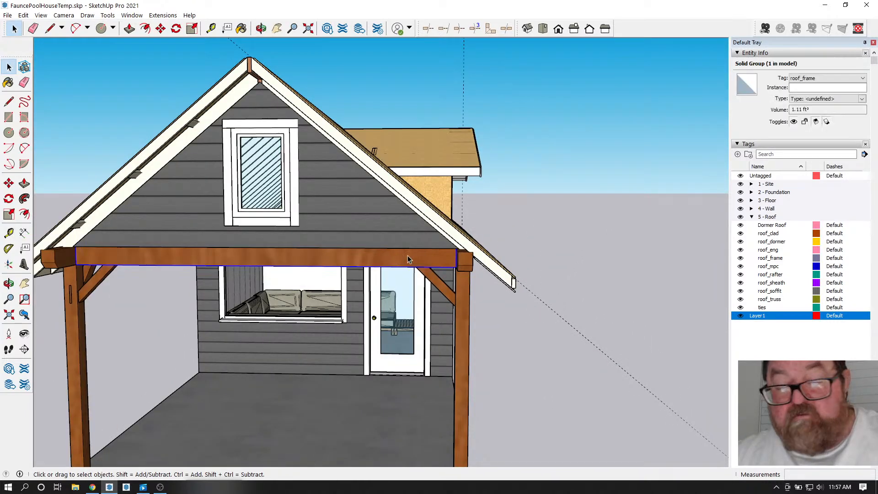
{"action": "scroll", "coordinate": [440, 204], "scroll_direction": "down", "scroll_amount": 4}
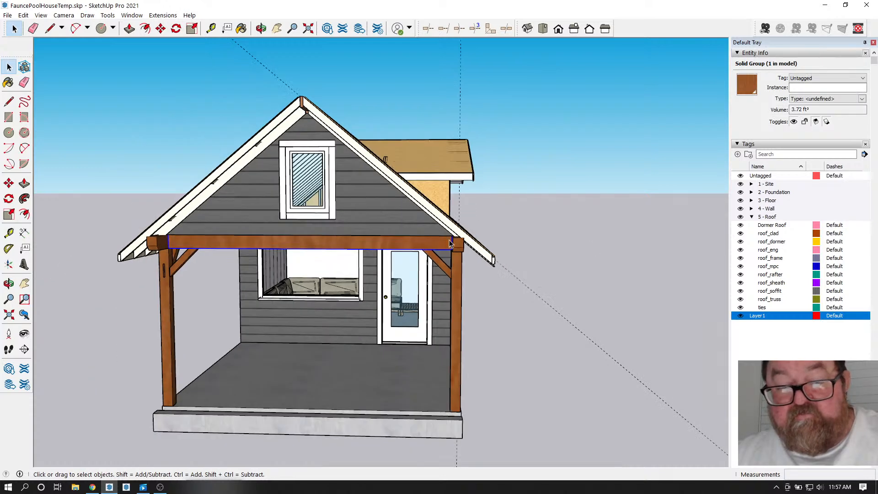
{"action": "scroll", "coordinate": [465, 252], "scroll_direction": "up", "scroll_amount": 5}
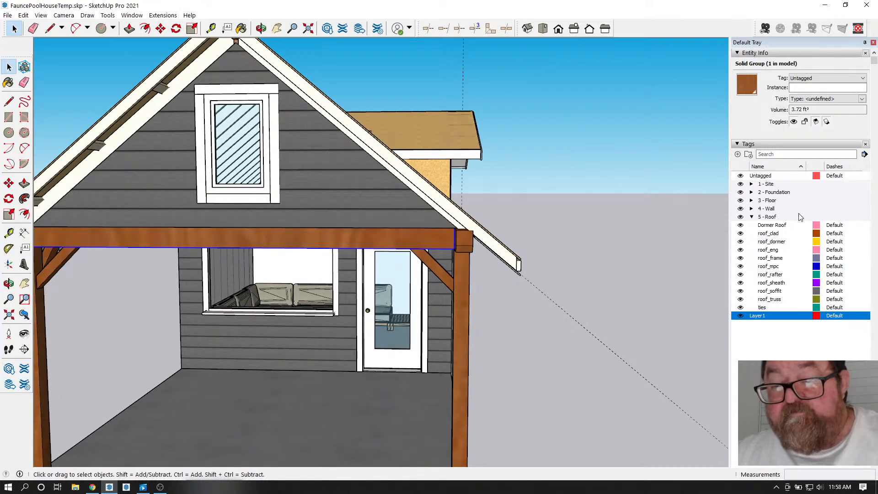
{"action": "left_click", "coordinate": [752, 210]}
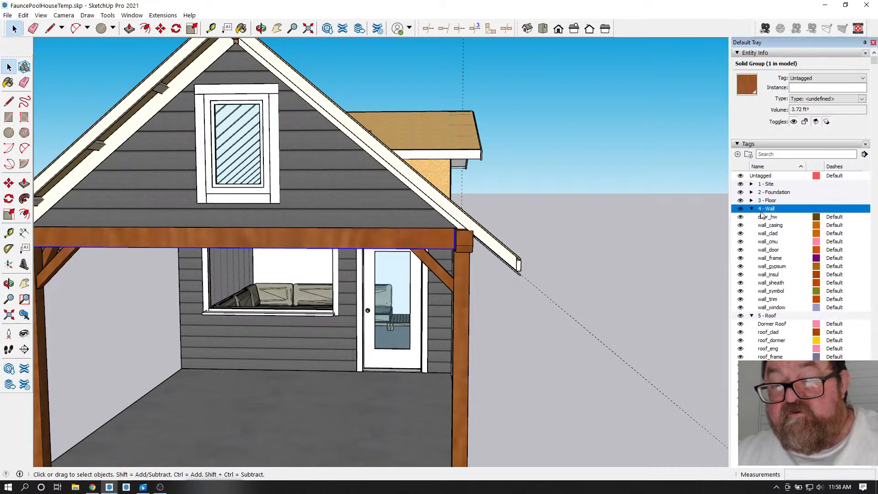
{"action": "left_click", "coordinate": [738, 154]}
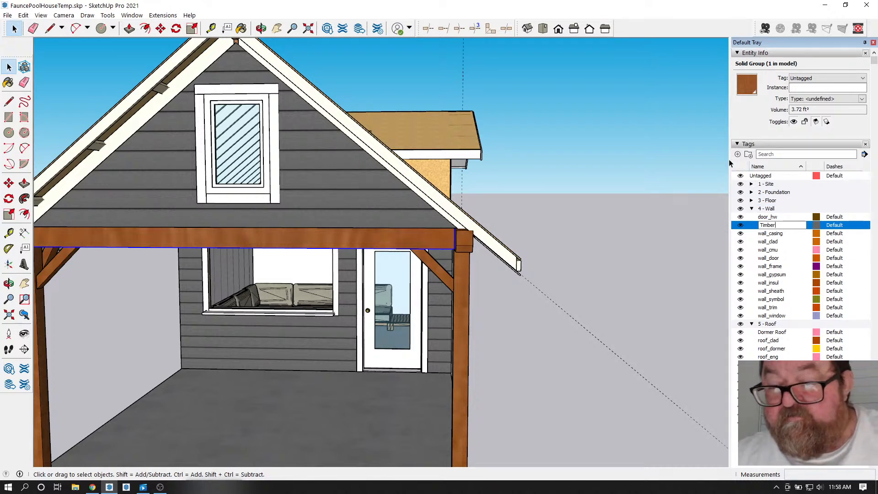
{"action": "left_click", "coordinate": [781, 235]}
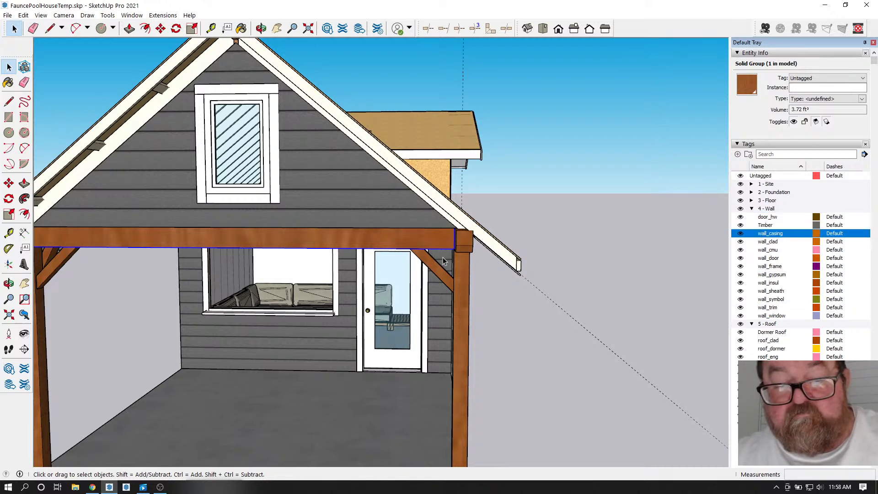
- Add the porch's side beams, posts and diagonal braces to the front beam's selection and assign them all the Timber tag
{"action": "scroll", "coordinate": [562, 220], "scroll_direction": "down", "scroll_amount": 3}
{"action": "scroll", "coordinate": [563, 217], "scroll_direction": "up", "scroll_amount": 5}
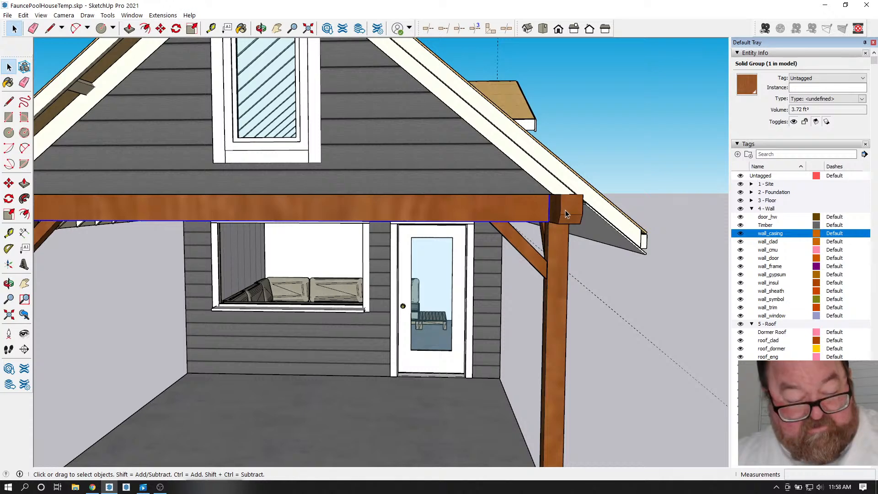
{"action": "left_click", "coordinate": [555, 251], "text": "shift"}
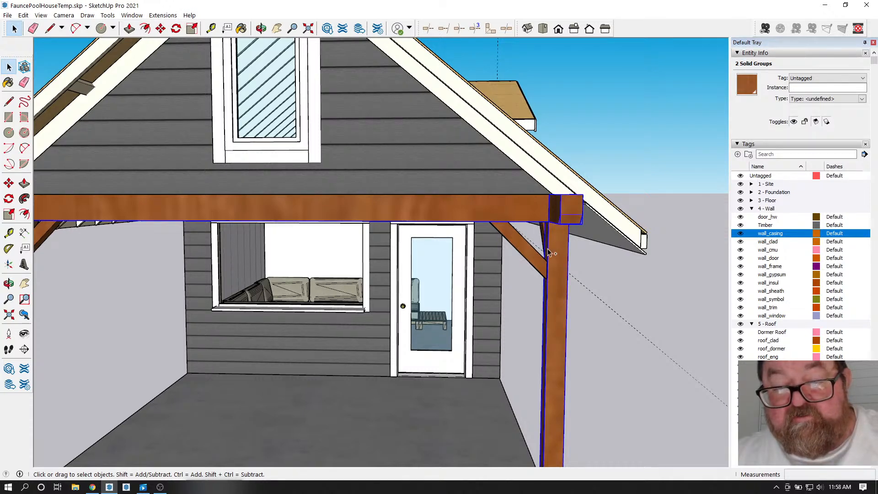
{"action": "left_click", "coordinate": [521, 252], "text": "shift"}
{"action": "scroll", "coordinate": [531, 242], "scroll_direction": "up", "scroll_amount": 3}
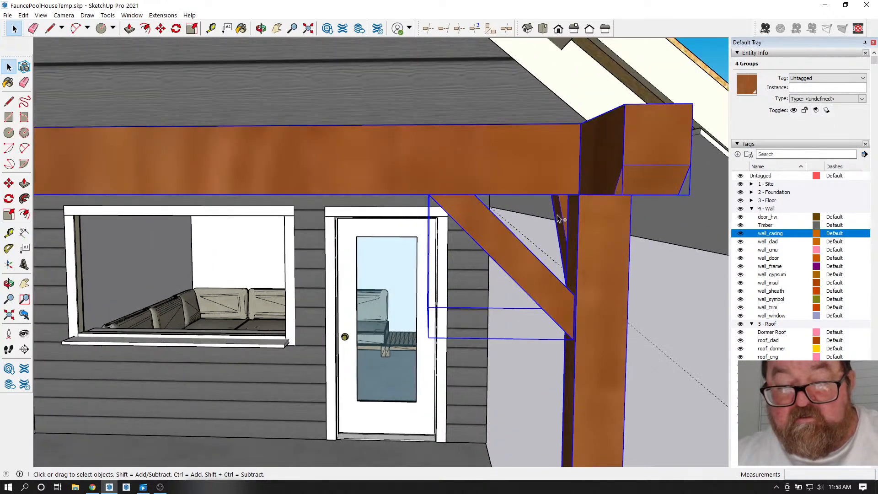
{"action": "left_click", "coordinate": [263, 29]}
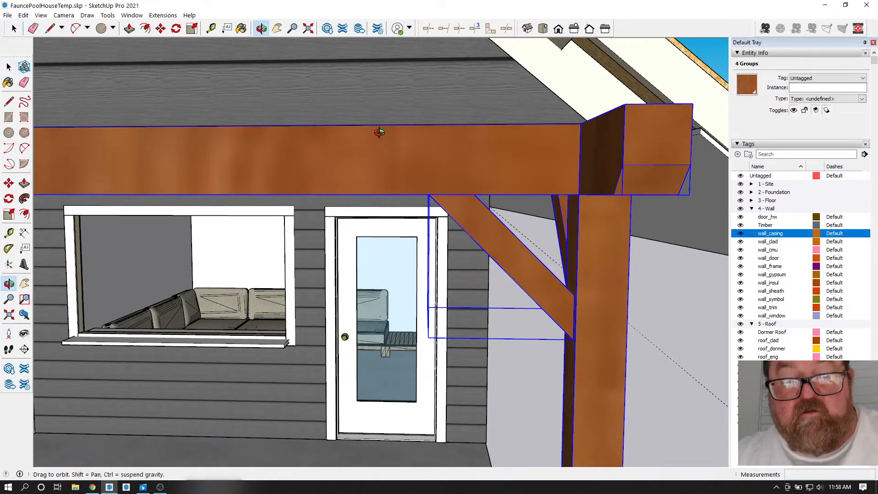
{"action": "left_click_drag", "start_coordinate": [355, 111], "coordinate": [443, 72]}
{"action": "left_click", "coordinate": [15, 29]}
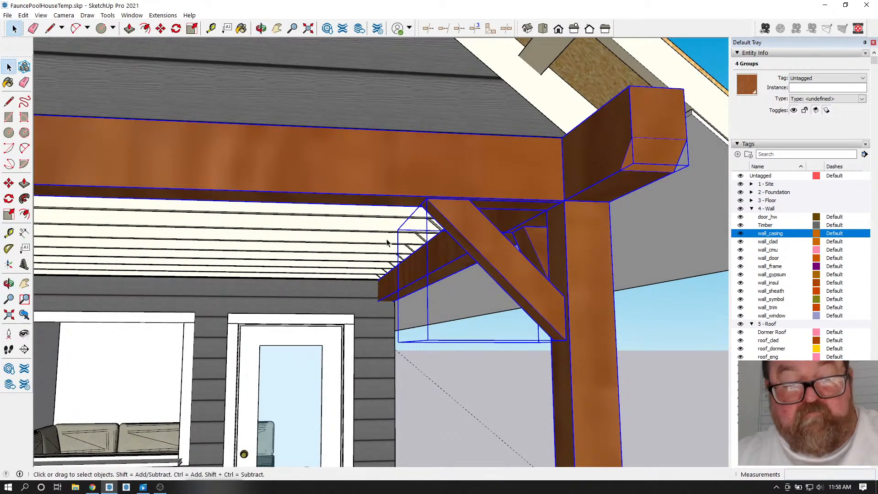
{"action": "scroll", "coordinate": [386, 290], "scroll_direction": "down", "scroll_amount": 8}
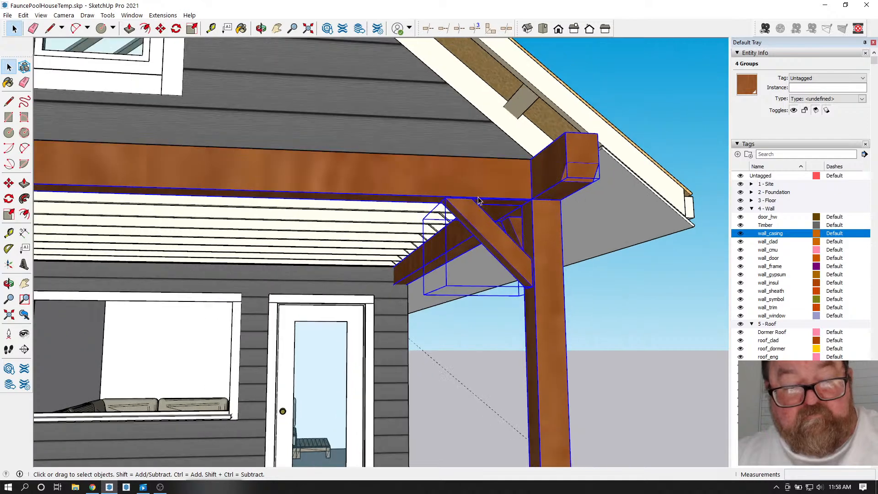
{"action": "scroll", "coordinate": [117, 221], "scroll_direction": "down", "scroll_amount": 2}
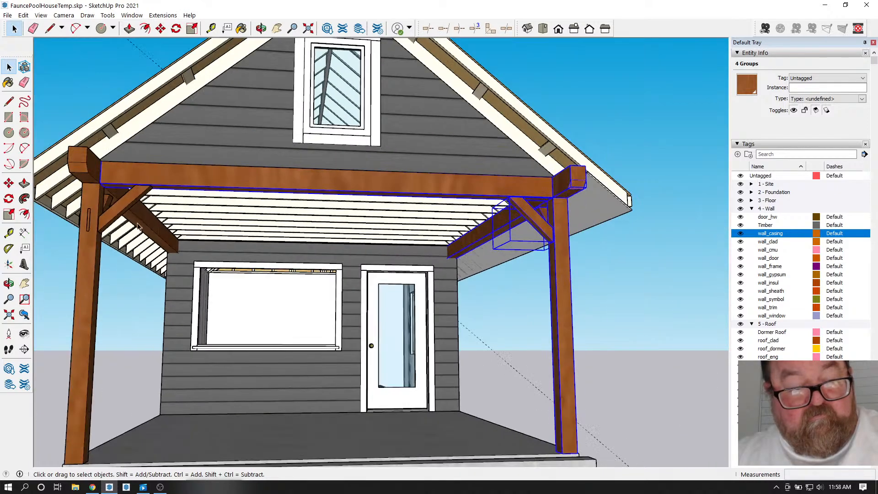
{"action": "scroll", "coordinate": [121, 197], "scroll_direction": "up", "scroll_amount": 4}
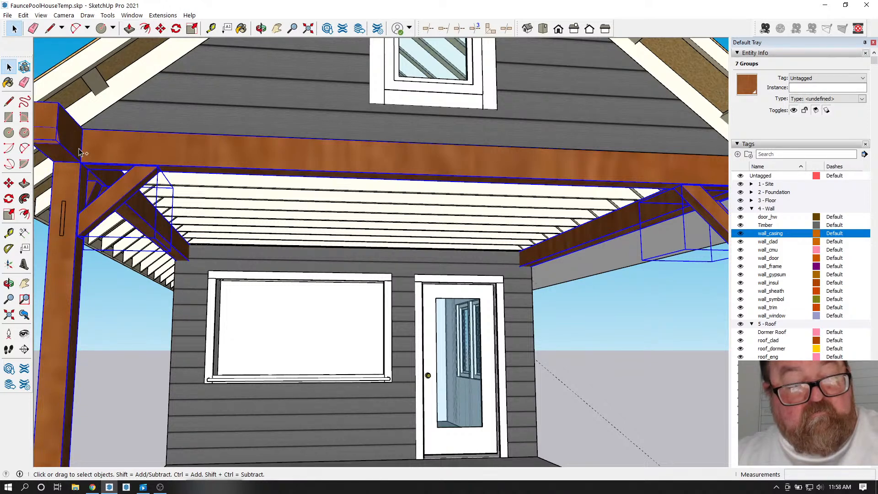
{"action": "scroll", "coordinate": [87, 242], "scroll_direction": "down", "scroll_amount": 2}
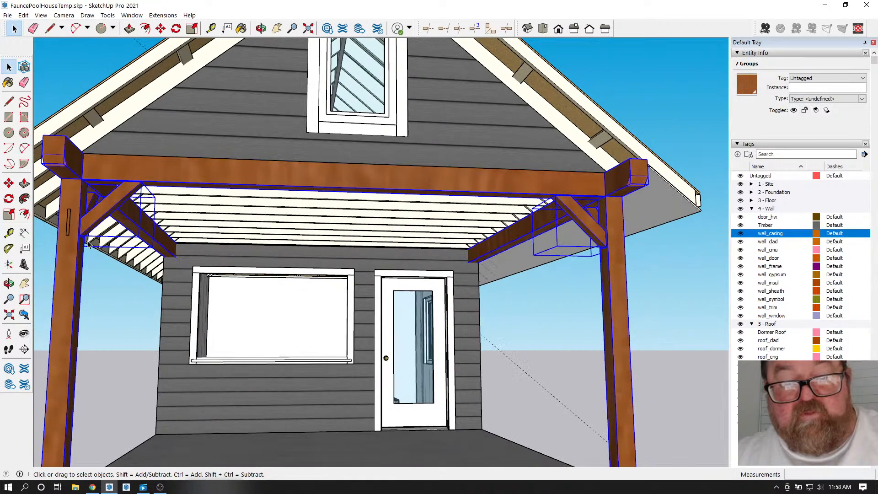
{"action": "left_click", "coordinate": [837, 78]}
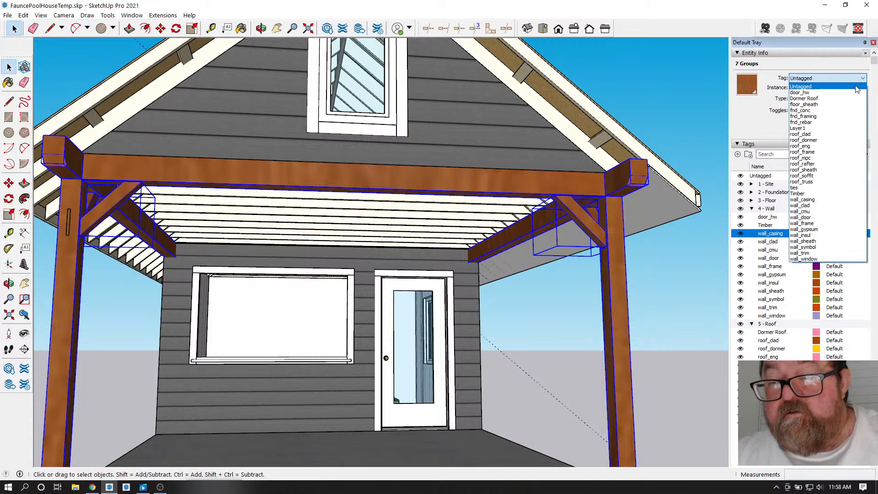
{"action": "left_click", "coordinate": [829, 193]}
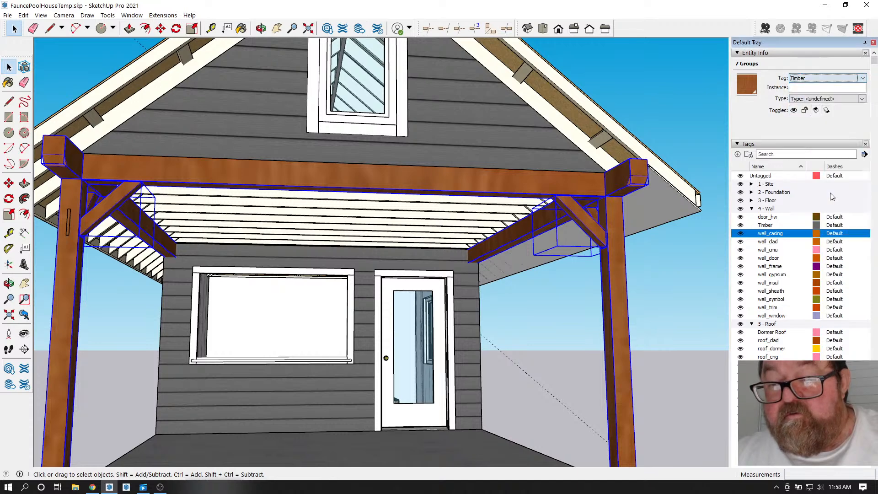
- Hide the Timber tag and examine how the notched rafter tails meet the soffit panel along the eave
{"action": "left_click", "coordinate": [741, 225]}
{"action": "left_click", "coordinate": [261, 29]}
{"action": "left_click_drag", "start_coordinate": [375, 182], "coordinate": [615, 259]}
{"action": "scroll", "coordinate": [615, 258], "scroll_direction": "up", "scroll_amount": 8}
{"action": "scroll", "coordinate": [587, 252], "scroll_direction": "up", "scroll_amount": 3}
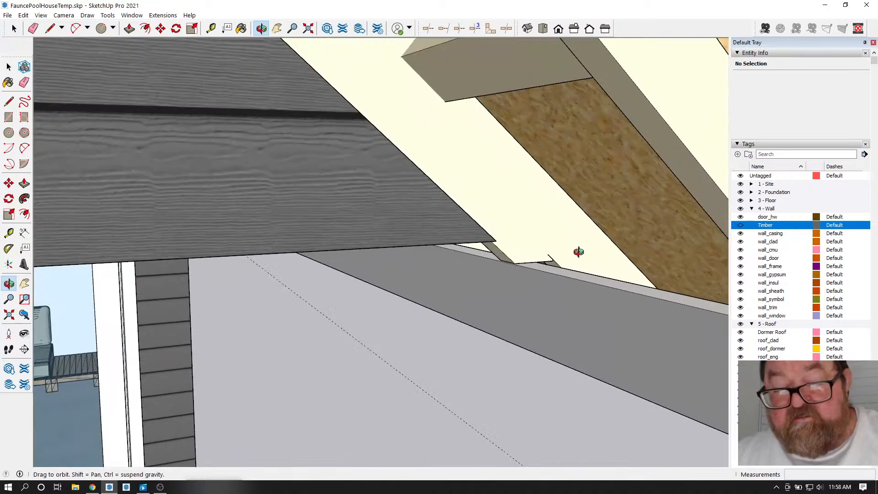
{"action": "left_click_drag", "start_coordinate": [464, 215], "coordinate": [564, 257]}
{"action": "scroll", "coordinate": [524, 233], "scroll_direction": "up", "scroll_amount": 6}
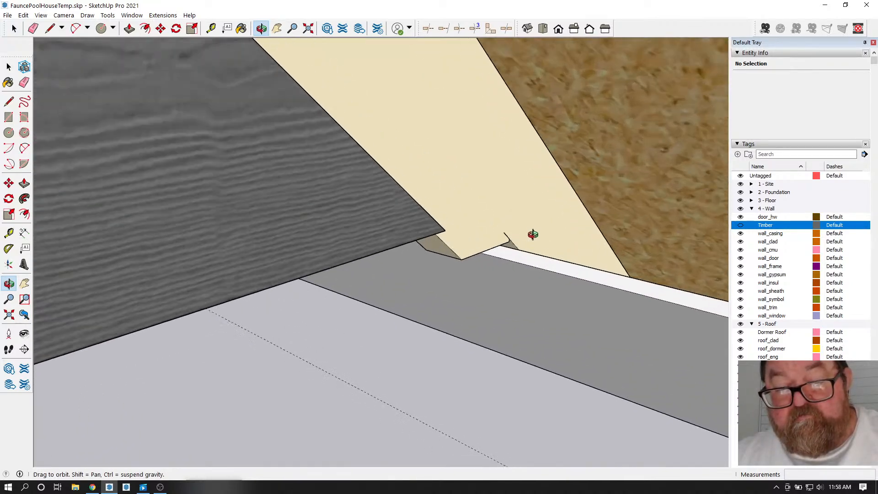
{"action": "left_click_drag", "start_coordinate": [519, 229], "coordinate": [472, 178]}
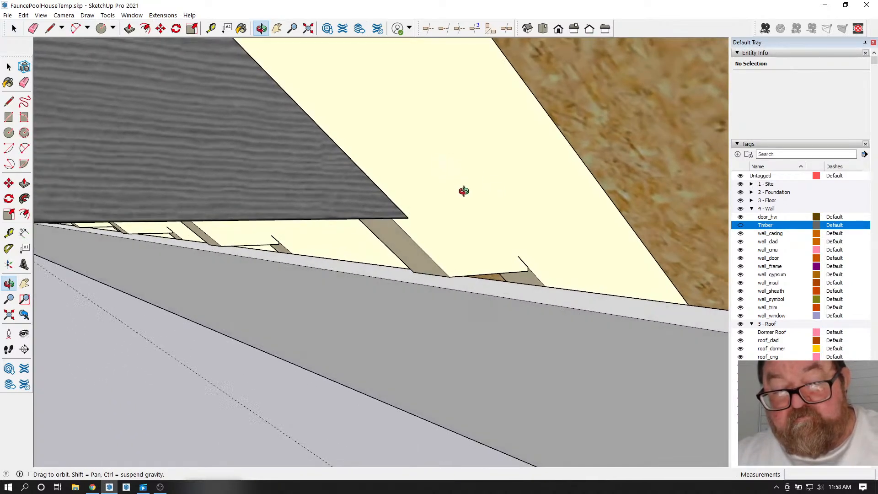
{"action": "scroll", "coordinate": [485, 201], "scroll_direction": "up", "scroll_amount": 2}
{"action": "left_click_drag", "start_coordinate": [488, 211], "coordinate": [315, 141]}
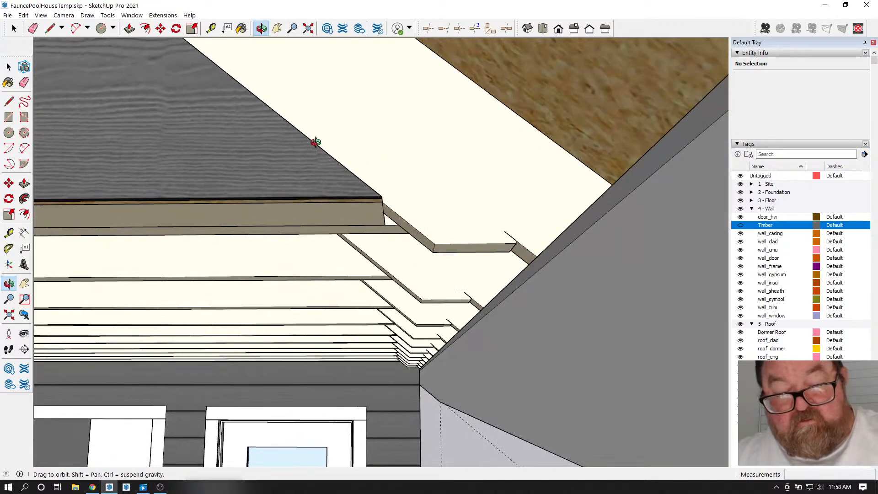
{"action": "scroll", "coordinate": [390, 404], "scroll_direction": "up", "scroll_amount": 2}
{"action": "scroll", "coordinate": [390, 404], "scroll_direction": "up", "scroll_amount": 4}
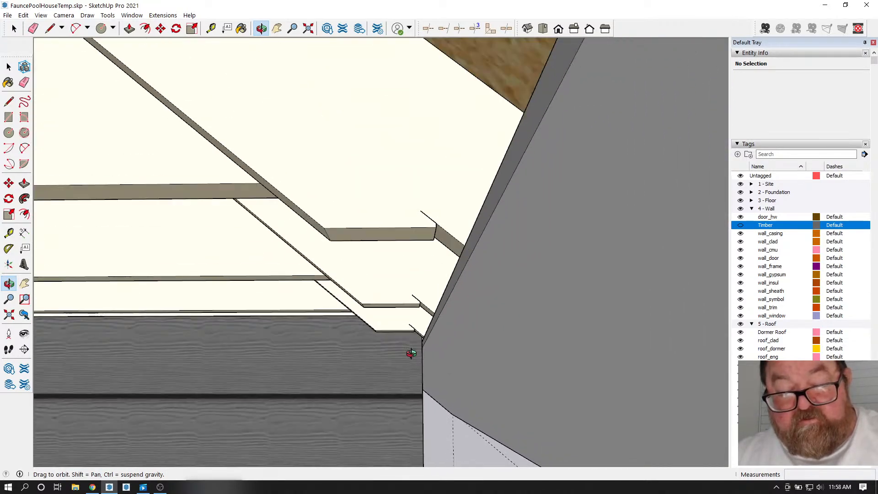
{"action": "scroll", "coordinate": [409, 351], "scroll_direction": "down", "scroll_amount": 6}
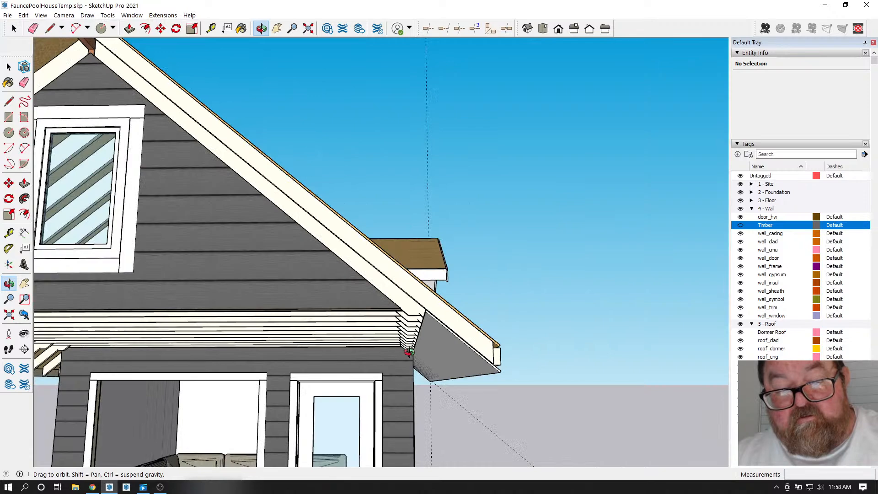
{"action": "left_click_drag", "start_coordinate": [410, 353], "coordinate": [502, 359]}
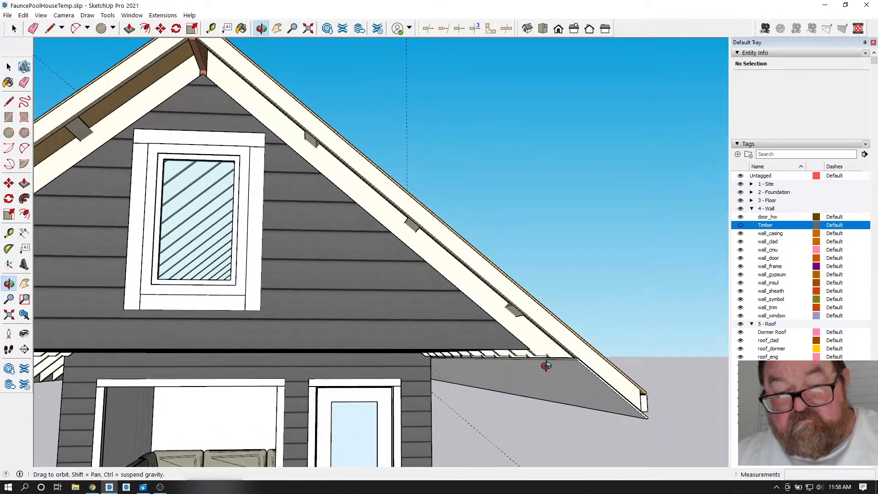
- Show the Timber tag and inspect the side beam's end beneath the roof overhang
{"action": "left_click", "coordinate": [741, 226]}
{"action": "left_click_drag", "start_coordinate": [677, 297], "coordinate": [605, 316]}
{"action": "left_click_drag", "start_coordinate": [557, 390], "coordinate": [473, 438]}
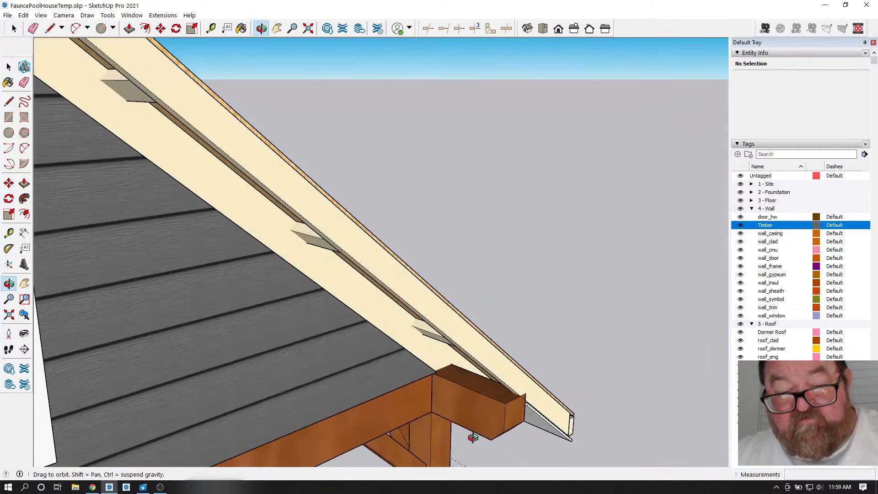
- Hide the Timber tag and open the soffit panel for editing where its end meets the rafter tail
{"action": "left_click", "coordinate": [741, 226]}
{"action": "scroll", "coordinate": [425, 371], "scroll_direction": "up", "scroll_amount": 8}
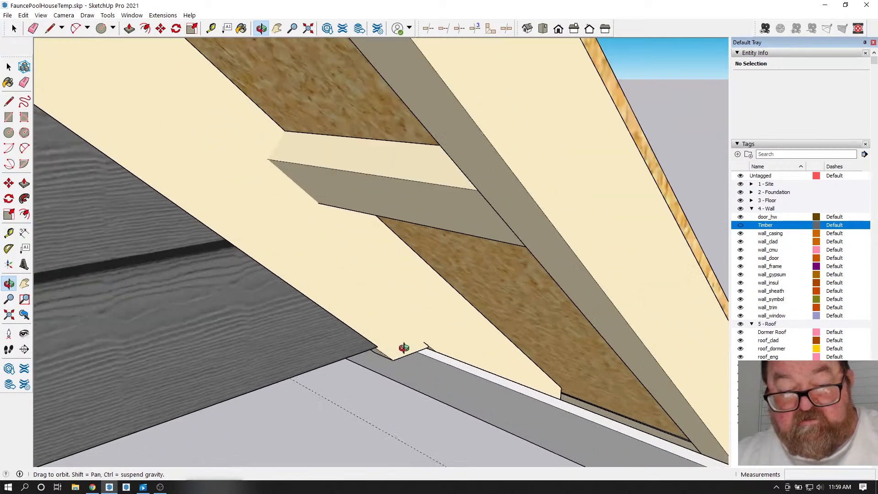
{"action": "scroll", "coordinate": [411, 346], "scroll_direction": "up", "scroll_amount": 3}
{"action": "mouse_move", "coordinate": [418, 345]}
{"action": "left_mouse_down"}
{"action": "mouse_move", "coordinate": [578, 320]}
{"action": "mouse_move", "coordinate": [519, 364]}
{"action": "left_mouse_up"}
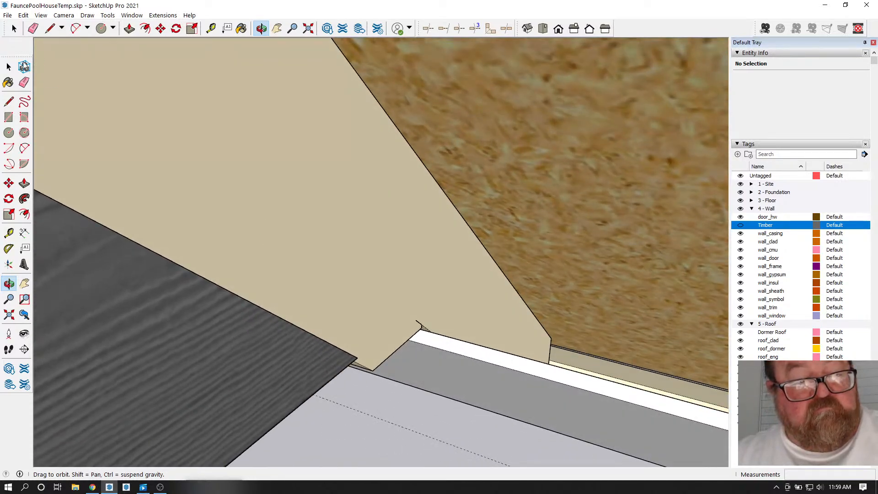
{"action": "left_click", "coordinate": [14, 28]}
{"action": "double_click", "coordinate": [447, 347]}
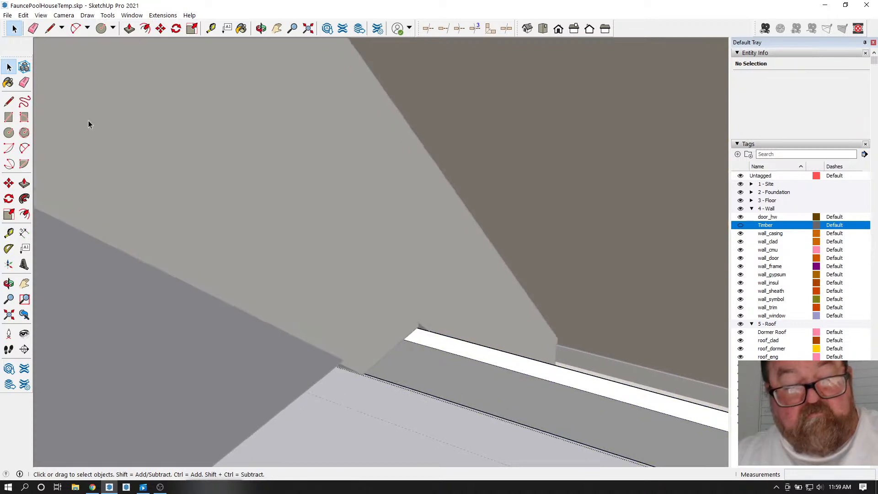
{"action": "key", "text": "l"}
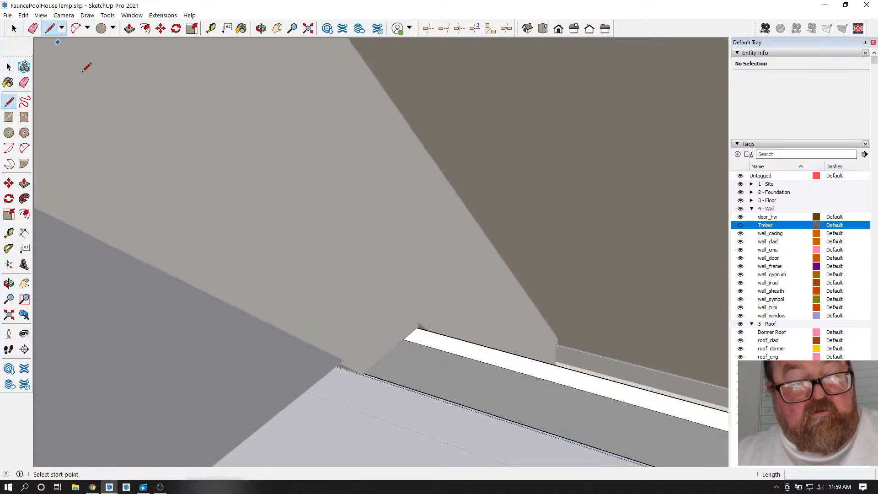
{"action": "left_click", "coordinate": [428, 331]}
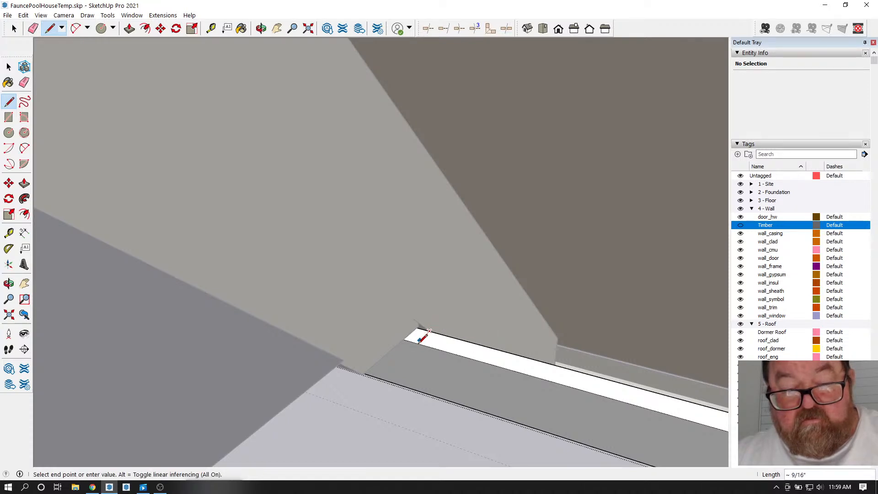
{"action": "scroll", "coordinate": [415, 342], "scroll_direction": "up", "scroll_amount": 3}
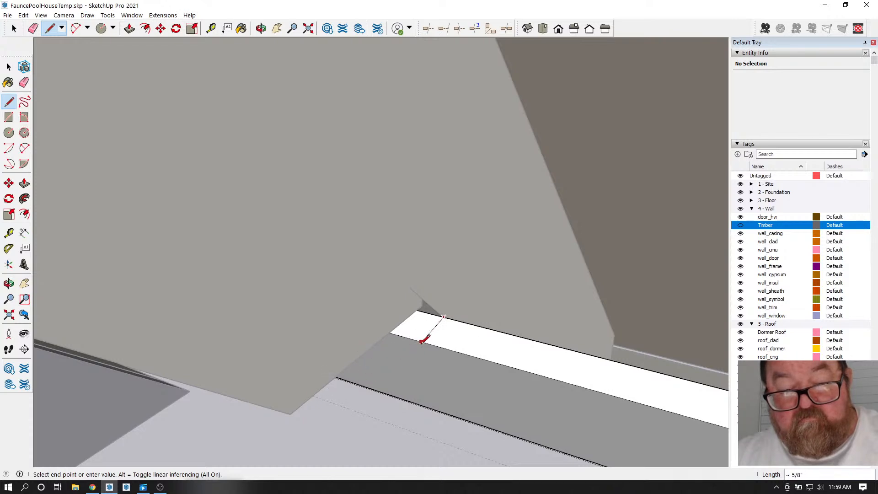
{"action": "key", "text": "Escape"}
- Try to offset a guide from the soffit panel's outer end edge to the rafter notch
{"action": "scroll", "coordinate": [416, 285], "scroll_direction": "down", "scroll_amount": 5}
{"action": "scroll", "coordinate": [425, 283], "scroll_direction": "down", "scroll_amount": 5}
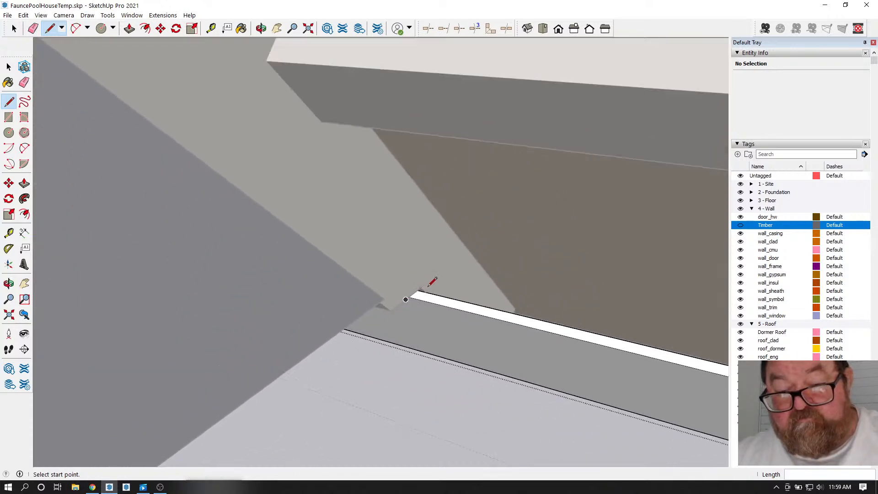
{"action": "scroll", "coordinate": [668, 356], "scroll_direction": "up", "scroll_amount": 3}
{"action": "scroll", "coordinate": [669, 352], "scroll_direction": "up", "scroll_amount": 2}
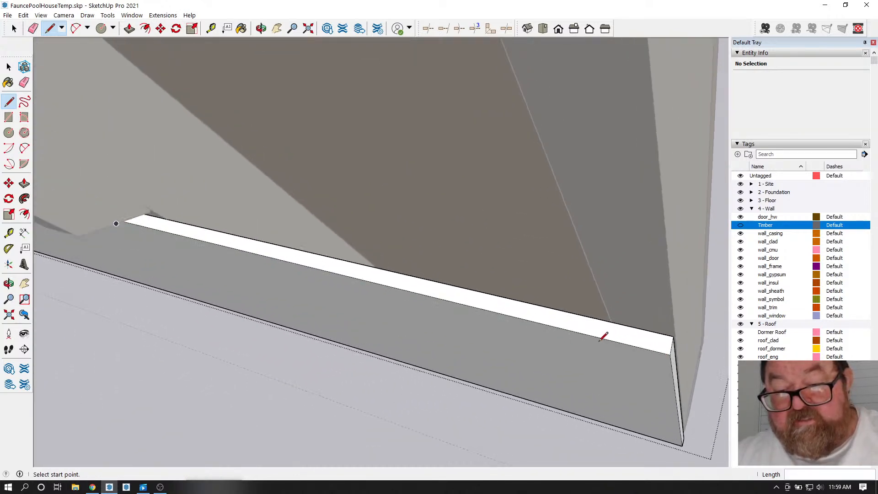
{"action": "left_click", "coordinate": [211, 29]}
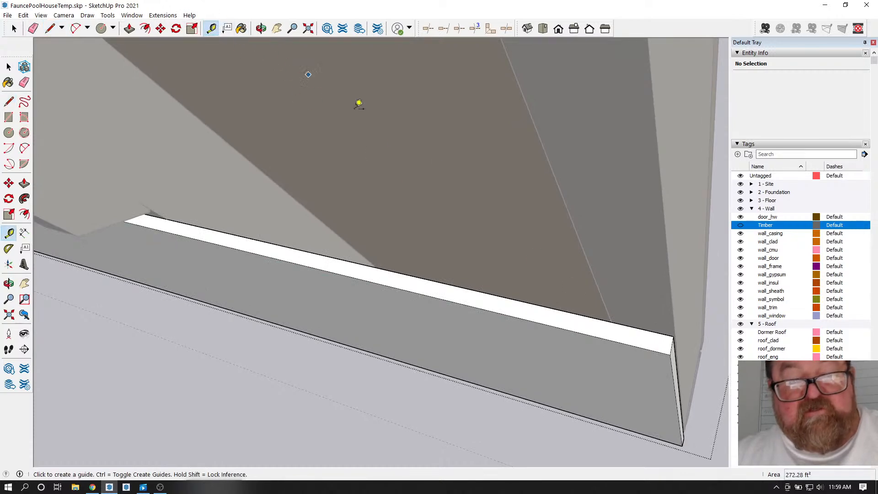
{"action": "scroll", "coordinate": [627, 284], "scroll_direction": "up", "scroll_amount": 1}
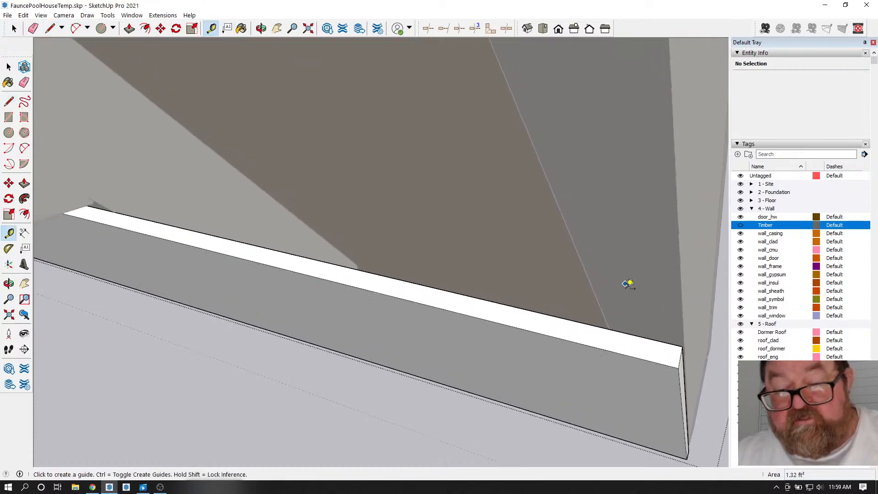
{"action": "left_click", "coordinate": [682, 356]}
{"action": "scroll", "coordinate": [503, 307], "scroll_direction": "down", "scroll_amount": 1}
{"action": "scroll", "coordinate": [197, 229], "scroll_direction": "up", "scroll_amount": 2}
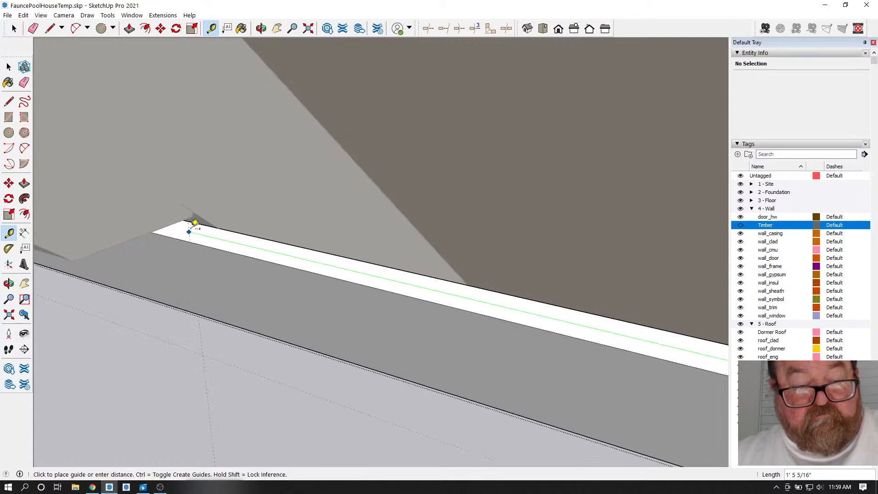
{"action": "middle_click_drag", "start_coordinate": [214, 220], "coordinate": [554, 308]}
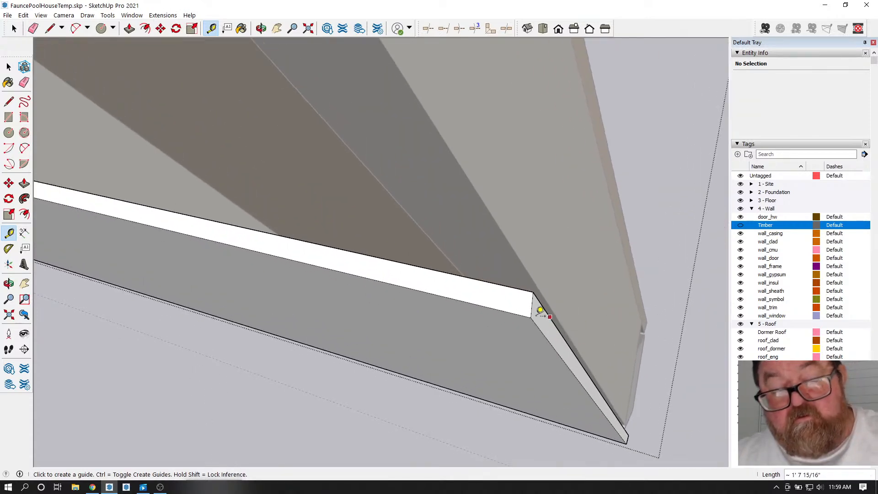
- Offset a vertical guide from the soffit panel's outer end edge to the point where the rafter meets the panel
{"action": "left_click", "coordinate": [262, 29]}
{"action": "left_click_drag", "start_coordinate": [347, 137], "coordinate": [282, 186]}
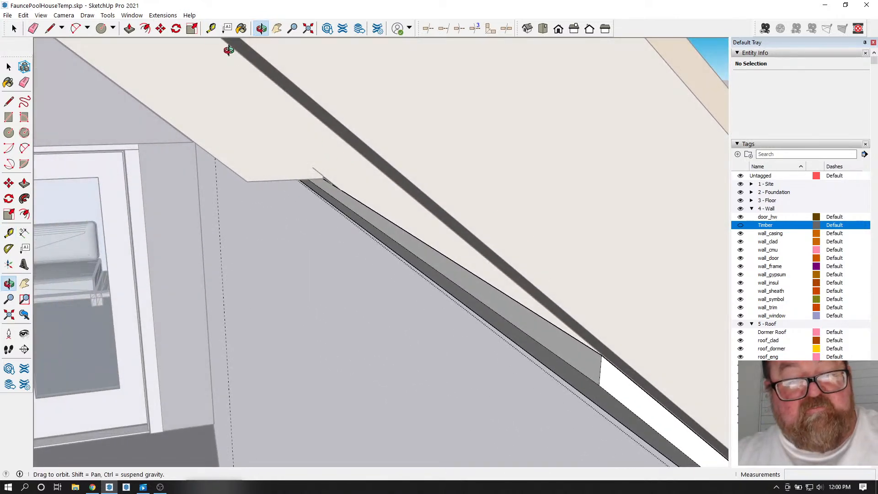
{"action": "left_click", "coordinate": [211, 28]}
{"action": "left_click", "coordinate": [597, 359]}
{"action": "scroll", "coordinate": [366, 235], "scroll_direction": "up", "scroll_amount": 3}
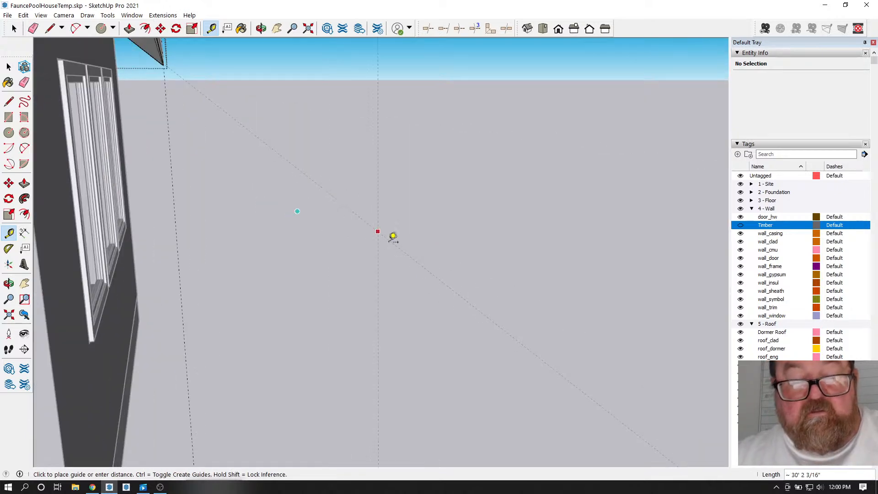
{"action": "scroll", "coordinate": [393, 236], "scroll_direction": "down", "scroll_amount": 5}
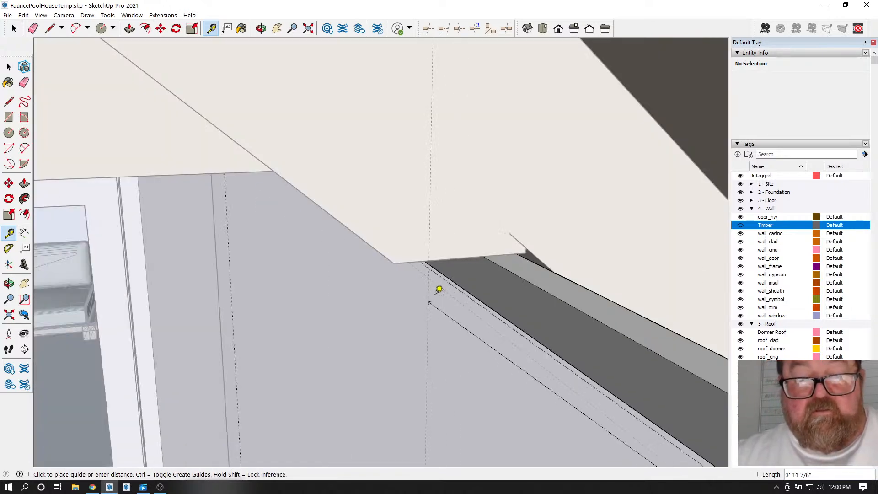
{"action": "scroll", "coordinate": [538, 256], "scroll_direction": "up", "scroll_amount": 1}
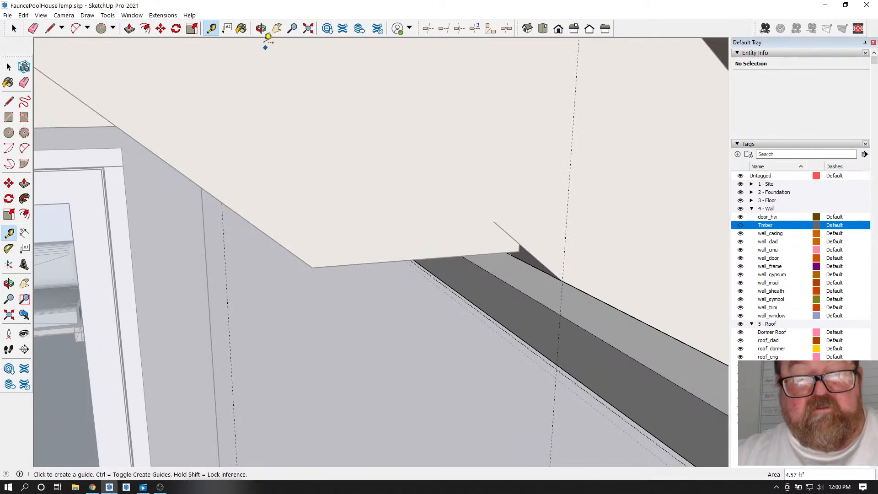
- Draw a line across the panel's narrow upslope face at the vertical guide and select the lower edge segment outside the rafter
{"action": "left_click", "coordinate": [261, 29]}
{"action": "left_click_drag", "start_coordinate": [458, 137], "coordinate": [504, 184]}
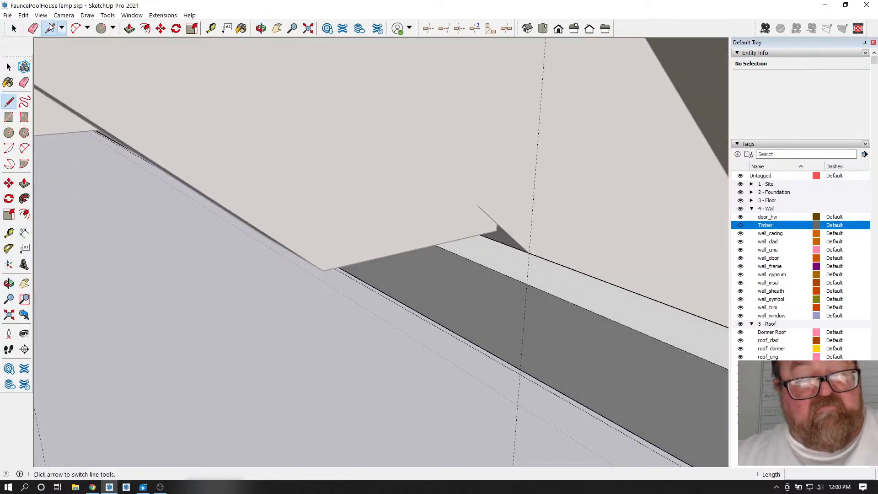
{"action": "left_click", "coordinate": [49, 28]}
{"action": "left_click", "coordinate": [530, 252]}
{"action": "left_click", "coordinate": [528, 283]}
{"action": "left_click", "coordinate": [14, 28]}
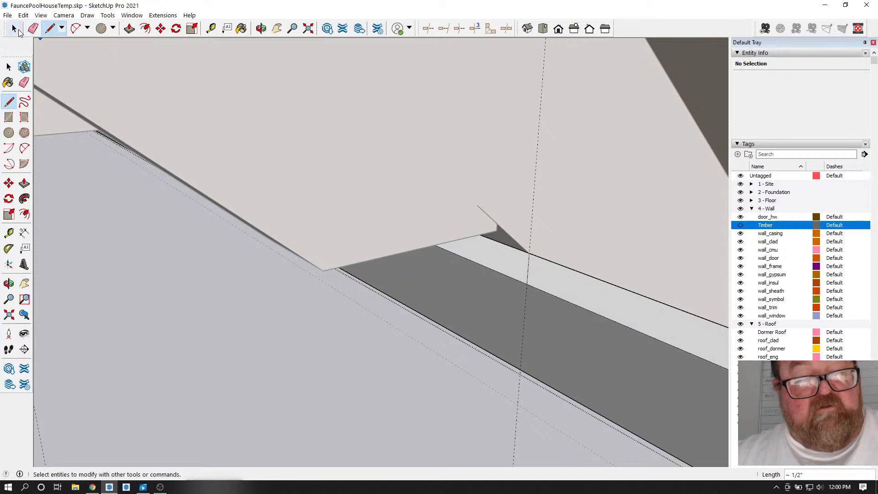
{"action": "left_click", "coordinate": [534, 290]}
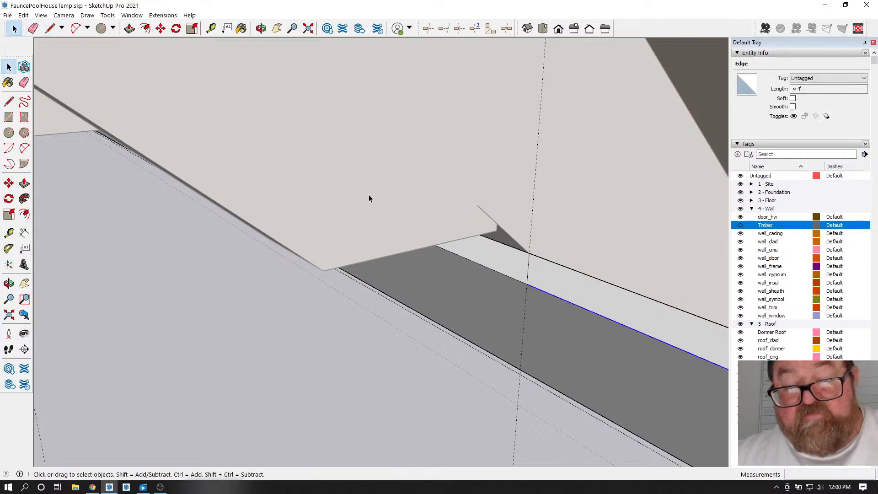
- Place a 90-degree protractor guide through the upper corner of the panel's outer end, perpendicular to the sloped end edge
{"action": "scroll", "coordinate": [344, 201], "scroll_direction": "up", "scroll_amount": 6}
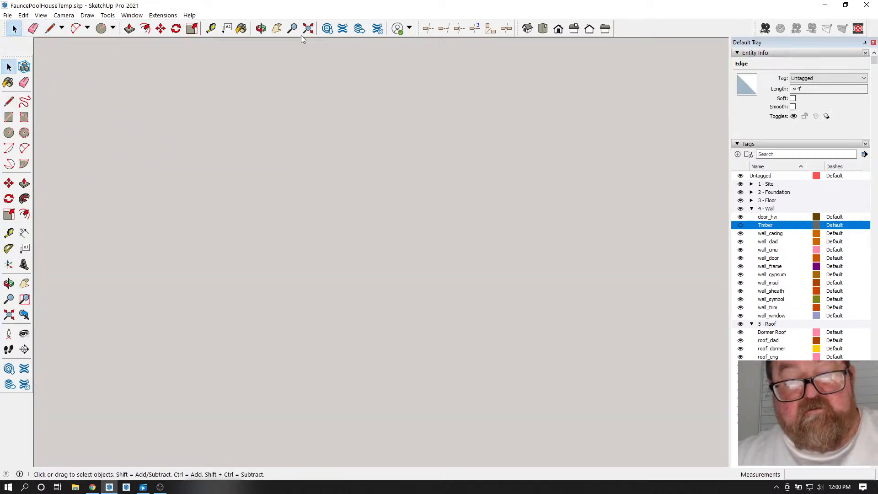
{"action": "scroll", "coordinate": [301, 43], "scroll_direction": "down", "scroll_amount": 6}
{"action": "left_click", "coordinate": [260, 29]}
{"action": "scroll", "coordinate": [621, 211], "scroll_direction": "up", "scroll_amount": 3}
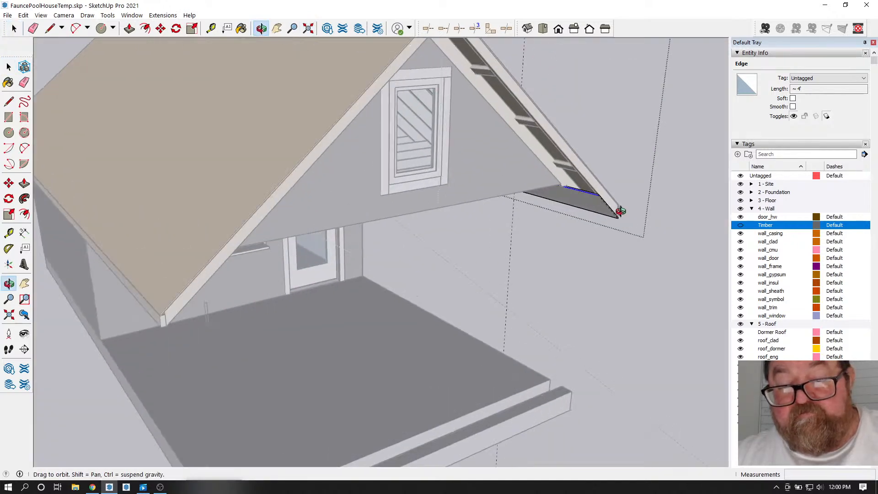
{"action": "scroll", "coordinate": [620, 210], "scroll_direction": "up", "scroll_amount": 6}
{"action": "scroll", "coordinate": [536, 143], "scroll_direction": "up", "scroll_amount": 3}
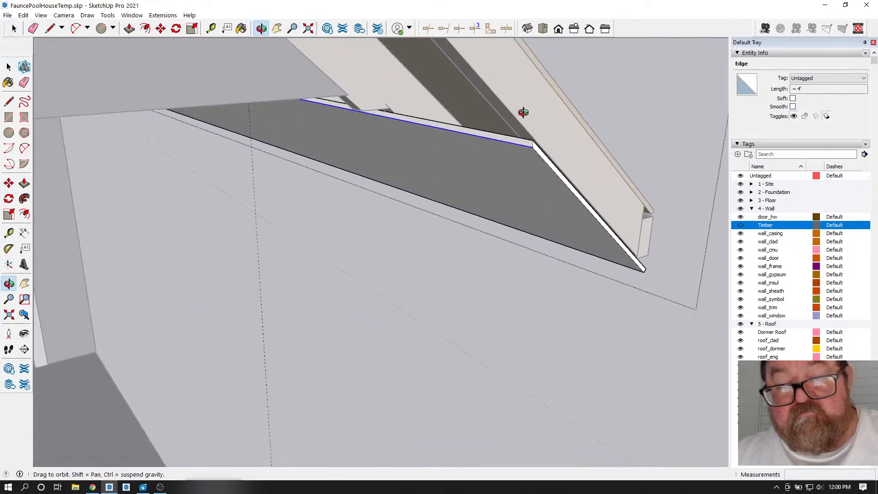
{"action": "scroll", "coordinate": [526, 115], "scroll_direction": "up", "scroll_amount": 2}
{"action": "scroll", "coordinate": [537, 149], "scroll_direction": "up", "scroll_amount": 4}
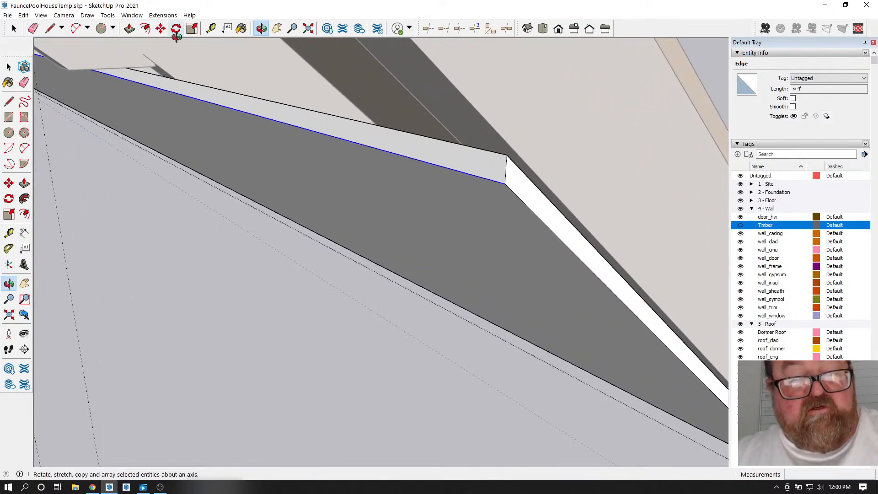
{"action": "left_click", "coordinate": [11, 249]}
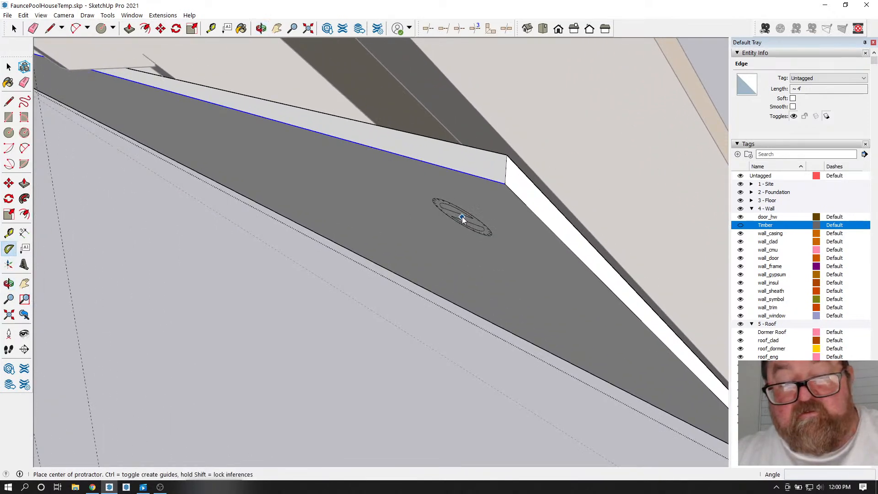
{"action": "left_click", "coordinate": [507, 155]}
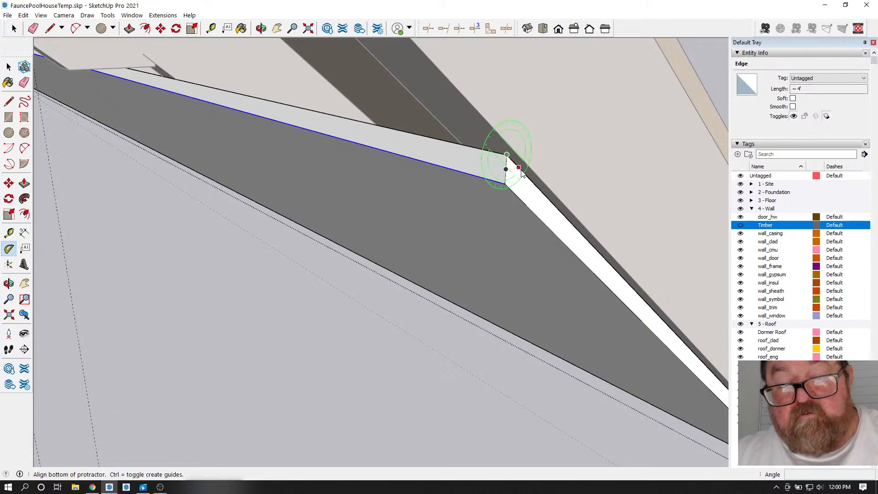
{"action": "left_click", "coordinate": [505, 170]}
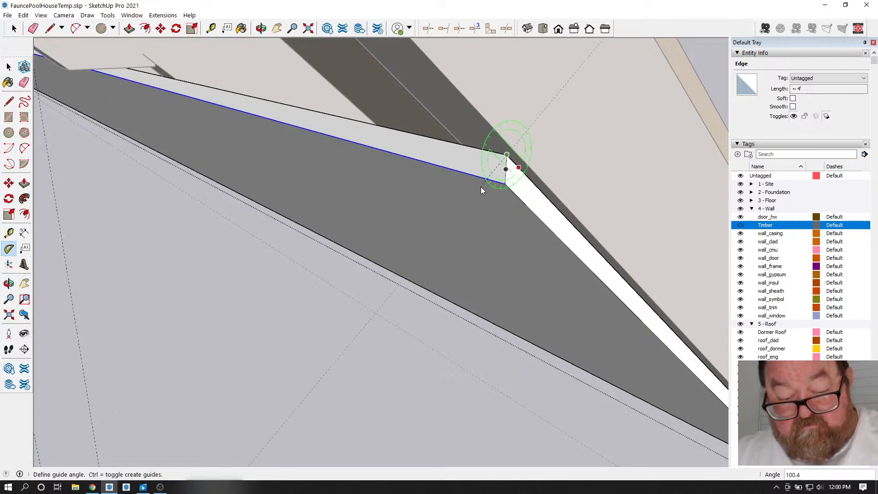
{"action": "type", "text": "9"}
{"action": "key", "text": "Return"}
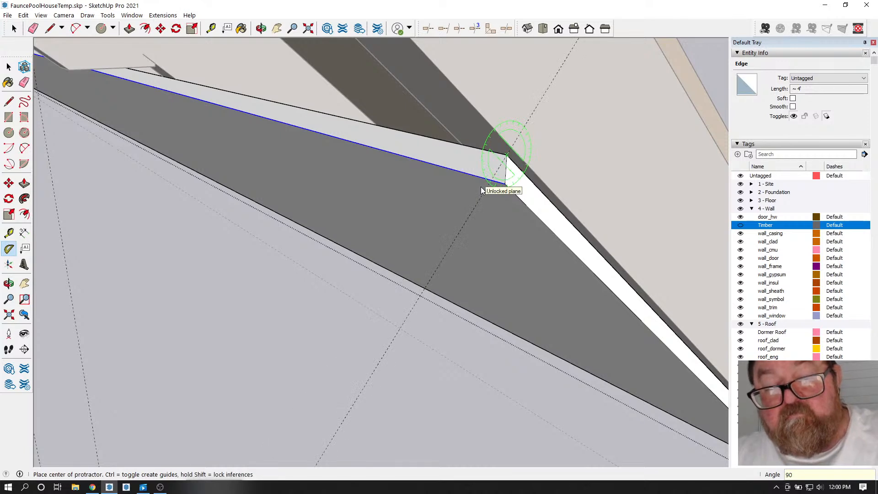
{"action": "scroll", "coordinate": [505, 171], "scroll_direction": "up", "scroll_amount": 1}
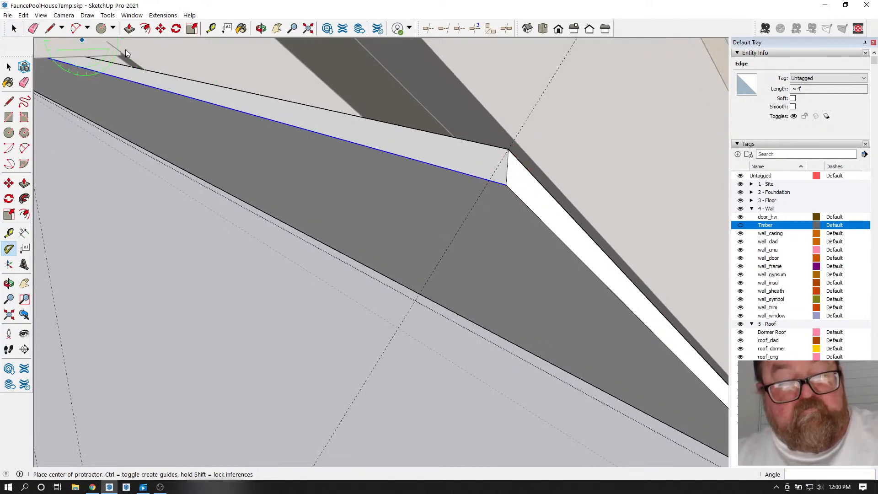
- Add a guide along the panel's lower sloped end edge and move the selected edge to its intersection with the perpendicular guide
{"action": "left_click", "coordinate": [211, 30]}
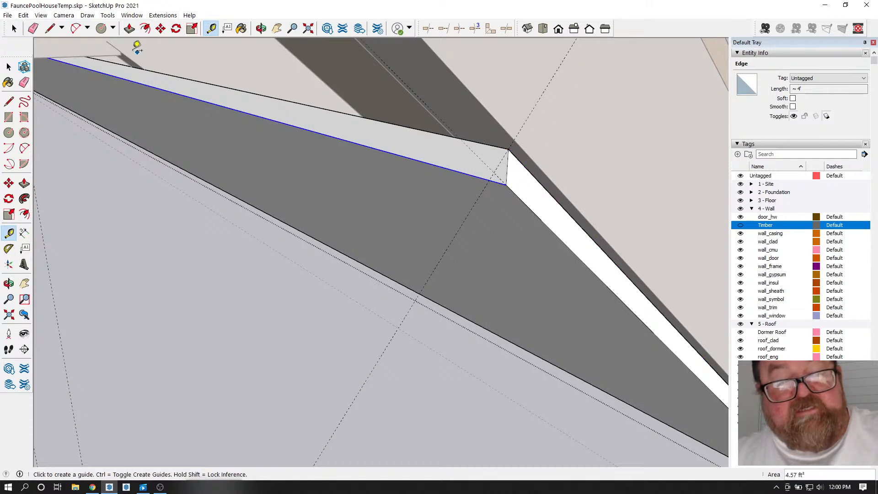
{"action": "left_click", "coordinate": [160, 28]}
{"action": "left_click", "coordinate": [505, 183]}
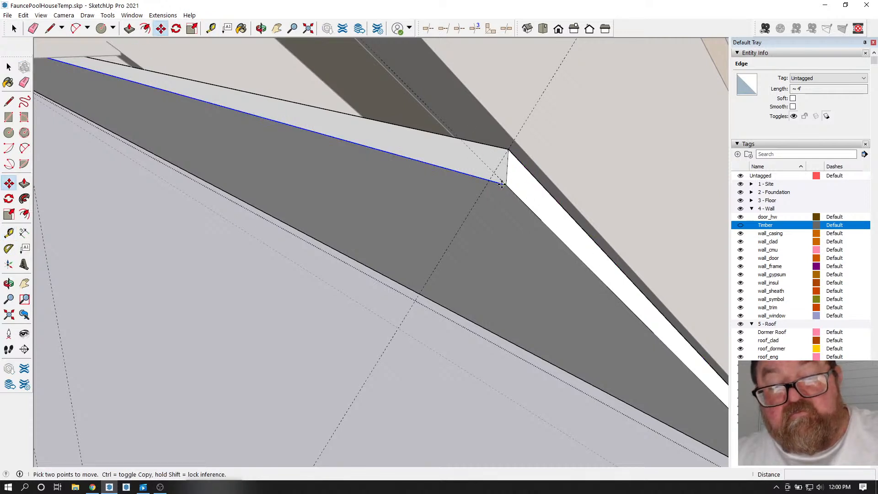
{"action": "left_click", "coordinate": [502, 179]}
{"action": "scroll", "coordinate": [567, 199], "scroll_direction": "down", "scroll_amount": 4}
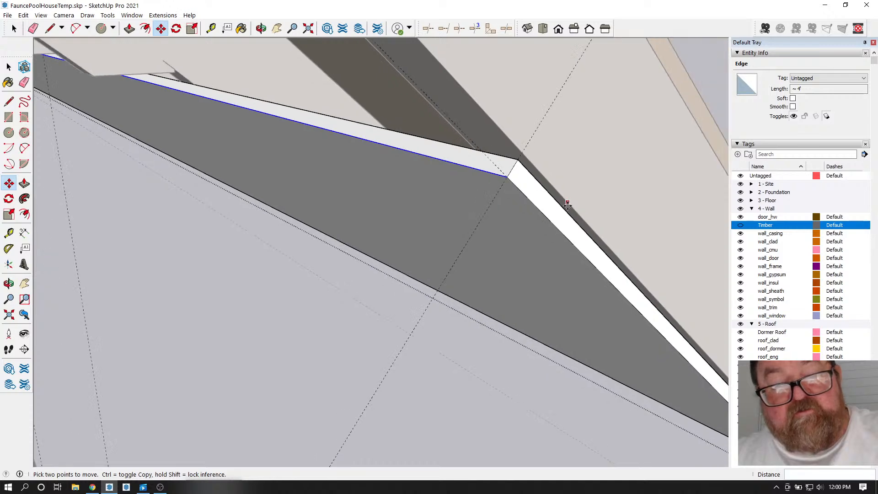
- Offset a guide from the perpendicular guide at the panel's outer end to the point where the inner rafter meets the panel
{"action": "scroll", "coordinate": [282, 123], "scroll_direction": "up", "scroll_amount": 3}
{"action": "scroll", "coordinate": [283, 123], "scroll_direction": "up", "scroll_amount": 1}
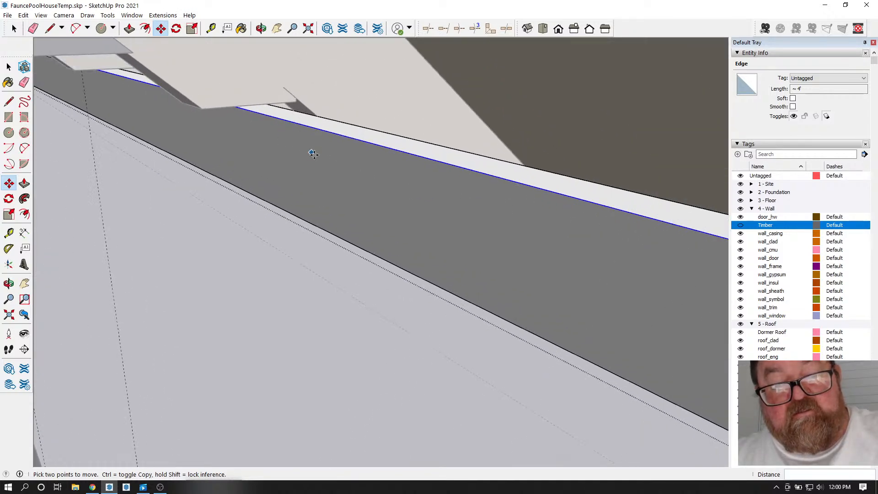
{"action": "scroll", "coordinate": [300, 122], "scroll_direction": "up", "scroll_amount": 3}
{"action": "scroll", "coordinate": [403, 217], "scroll_direction": "down", "scroll_amount": 4}
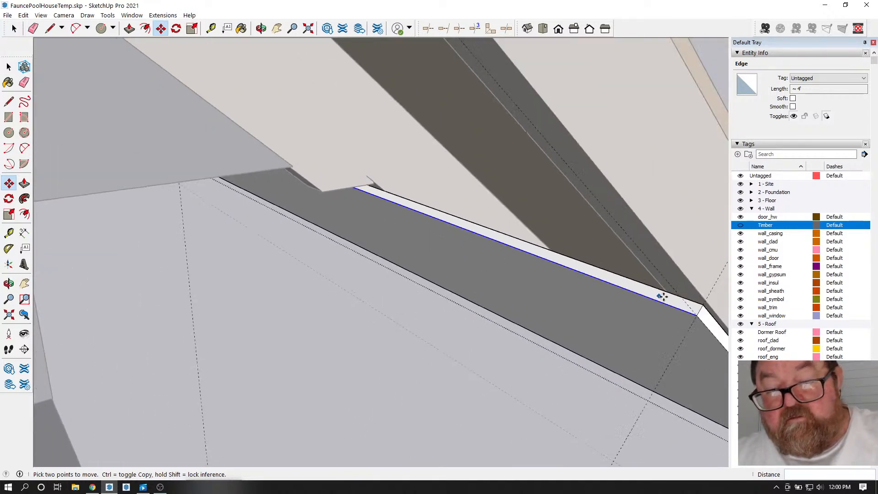
{"action": "scroll", "coordinate": [655, 296], "scroll_direction": "up", "scroll_amount": 1}
{"action": "left_click", "coordinate": [213, 29]}
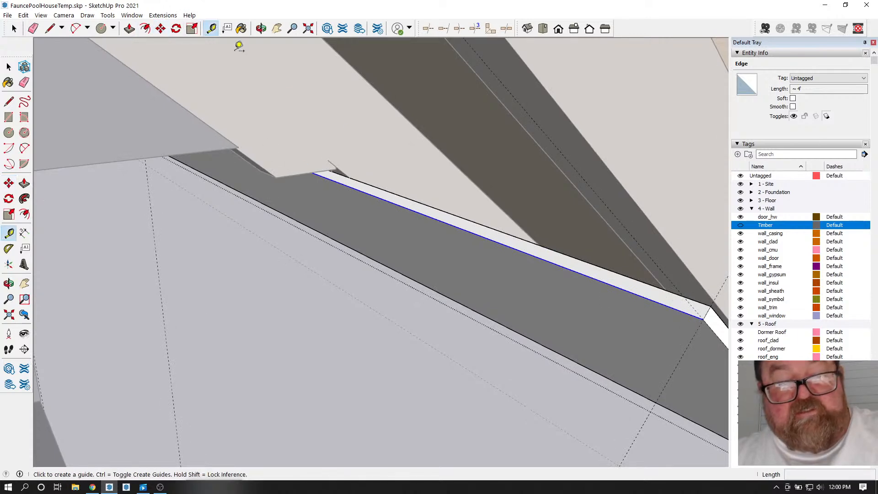
{"action": "left_click", "coordinate": [678, 361]}
{"action": "scroll", "coordinate": [315, 164], "scroll_direction": "up", "scroll_amount": 2}
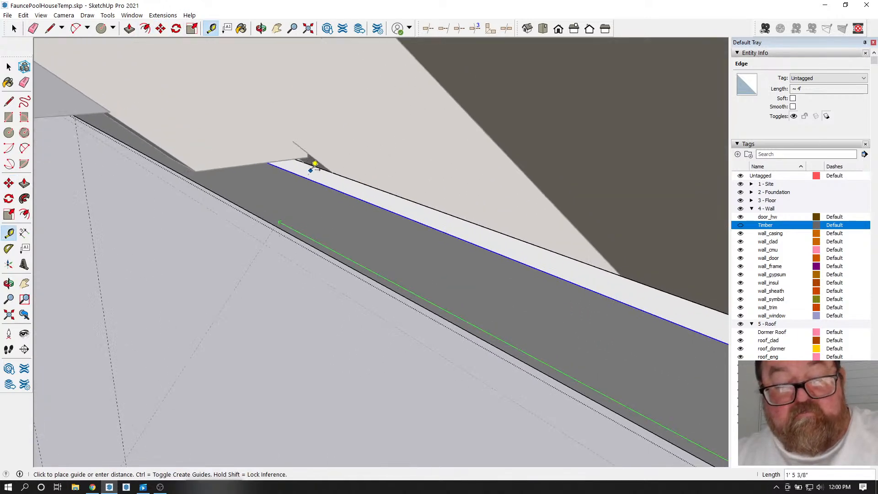
{"action": "scroll", "coordinate": [314, 164], "scroll_direction": "up", "scroll_amount": 1}
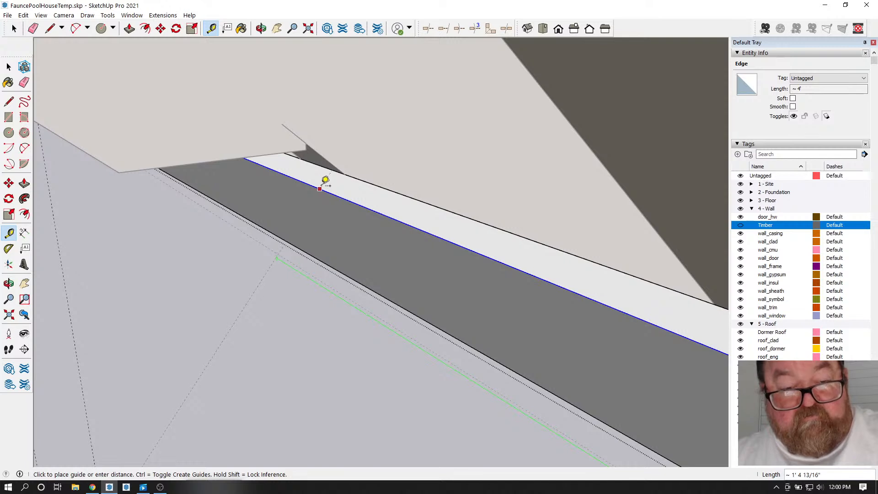
{"action": "left_click", "coordinate": [348, 149]}
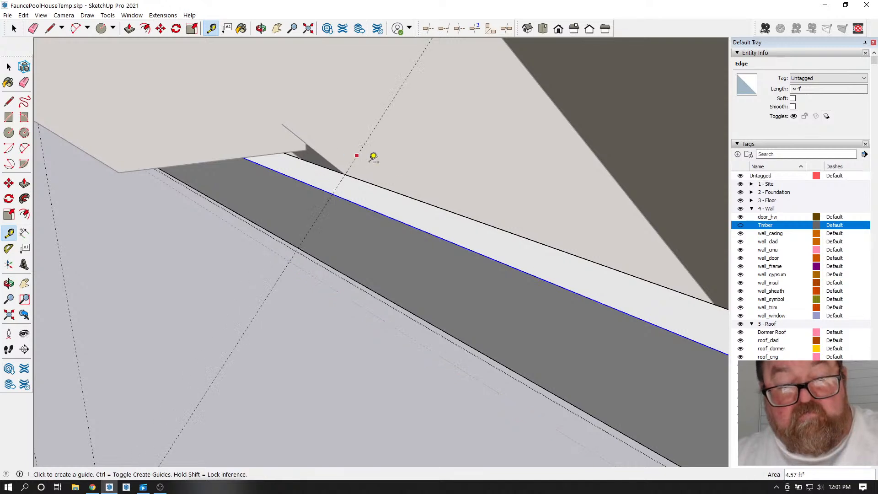
- Draw a line across the panel's narrow upslope face at the new guide beside the inner rafter
{"action": "left_click", "coordinate": [50, 29]}
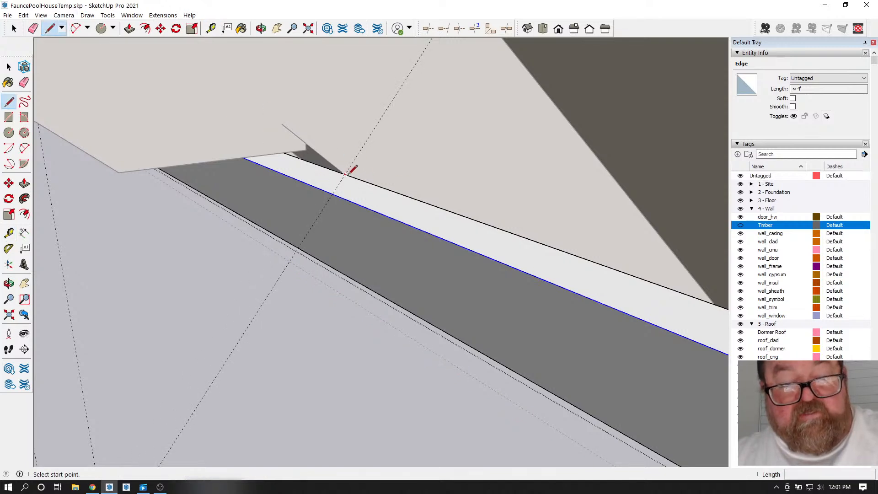
{"action": "left_click", "coordinate": [349, 176]}
{"action": "left_click", "coordinate": [332, 193]}
- Push/Pull the narrow face segment between the two rafters about 9' 2 5/8" up the gable slope to the ridge beam
{"action": "middle_click_drag", "start_coordinate": [345, 182], "coordinate": [503, 228]}
{"action": "scroll", "coordinate": [503, 228], "scroll_direction": "down", "scroll_amount": 8}
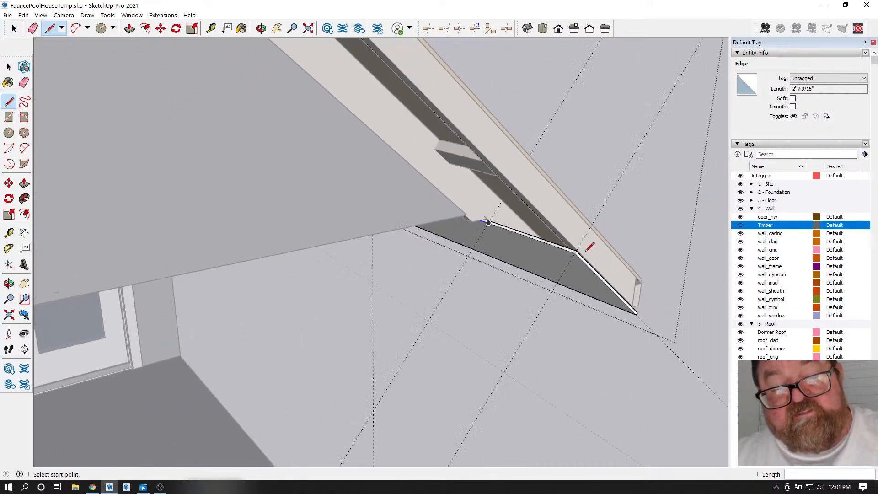
{"action": "scroll", "coordinate": [557, 227], "scroll_direction": "up", "scroll_amount": 4}
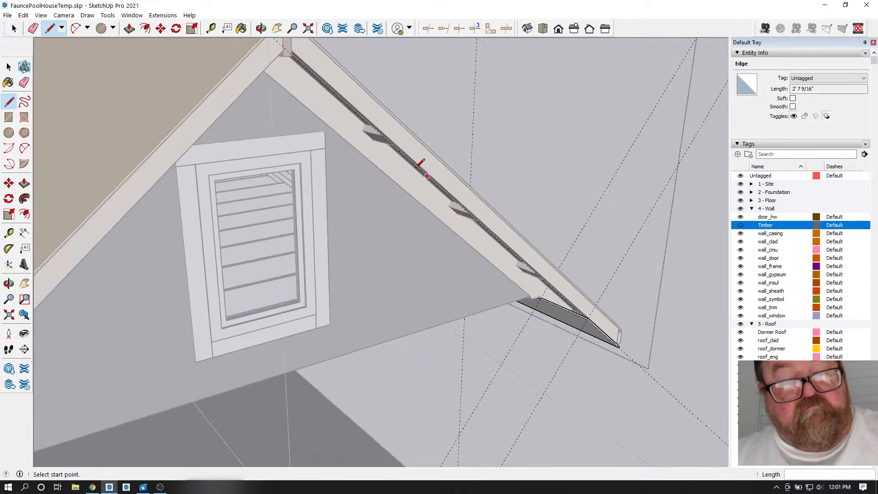
{"action": "left_click", "coordinate": [130, 29]}
{"action": "left_click_drag", "start_coordinate": [562, 312], "coordinate": [267, 72]}
{"action": "scroll", "coordinate": [315, 202], "scroll_direction": "down", "scroll_amount": 3}
{"action": "scroll", "coordinate": [308, 86], "scroll_direction": "up", "scroll_amount": 5}
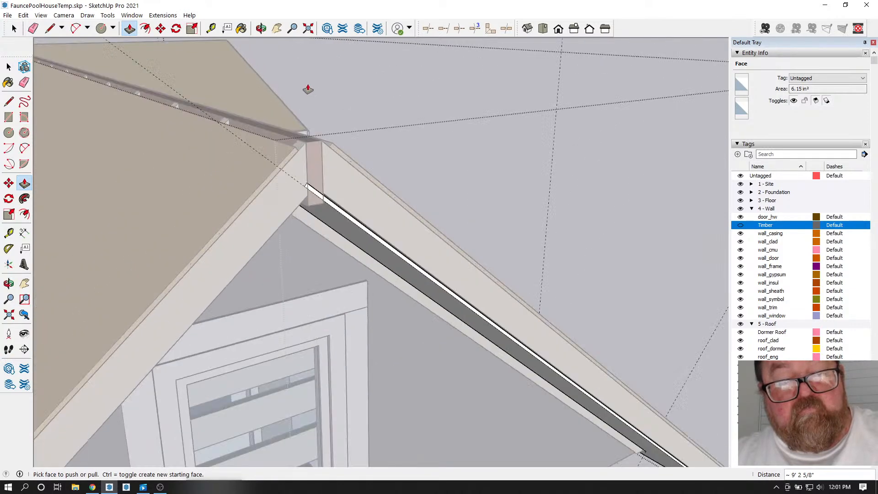
- Push the extended panel's edge back about 3/4" at the ridge beam and return to the Select tool
{"action": "scroll", "coordinate": [306, 266], "scroll_direction": "up", "scroll_amount": 4}
{"action": "left_click", "coordinate": [303, 238]}
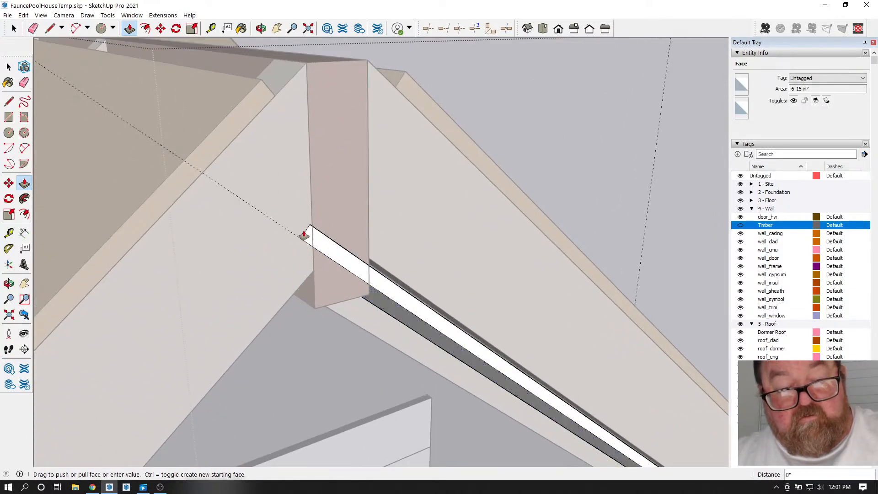
{"action": "left_click", "coordinate": [315, 277]}
{"action": "scroll", "coordinate": [353, 200], "scroll_direction": "down", "scroll_amount": 3}
{"action": "middle_click_drag", "start_coordinate": [412, 231], "coordinate": [429, 247]}
{"action": "left_click", "coordinate": [9, 67]}
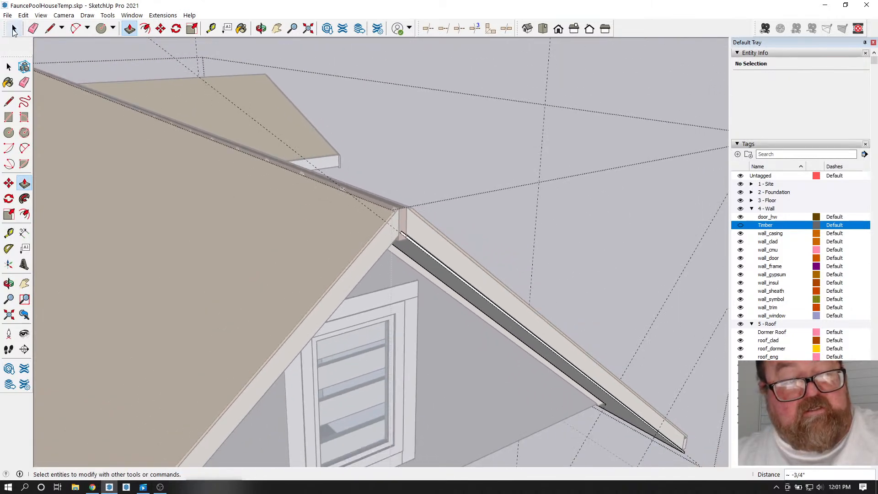
- Leave the panel group, select it, and examine the porch gable and soffit from several angles
{"action": "scroll", "coordinate": [284, 177], "scroll_direction": "down", "scroll_amount": 2}
{"action": "middle_click_drag", "start_coordinate": [284, 178], "coordinate": [566, 265]}
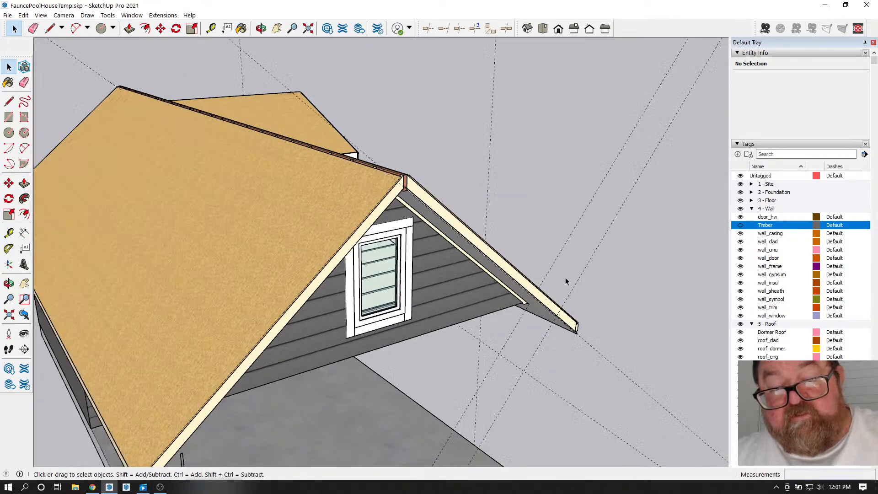
{"action": "left_click", "coordinate": [550, 315]}
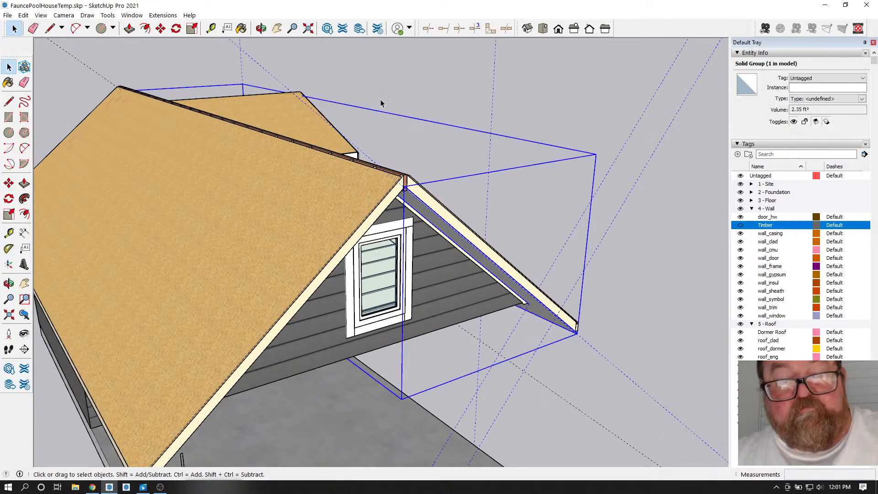
{"action": "left_click", "coordinate": [261, 28]}
{"action": "left_click_drag", "start_coordinate": [219, 238], "coordinate": [566, 271]}
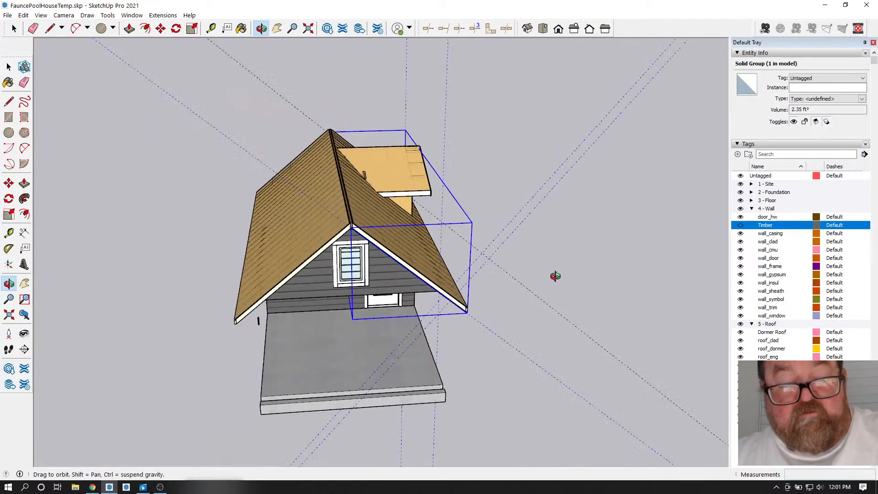
{"action": "scroll", "coordinate": [229, 258], "scroll_direction": "up", "scroll_amount": 4}
{"action": "scroll", "coordinate": [412, 262], "scroll_direction": "up", "scroll_amount": 4}
{"action": "left_click_drag", "start_coordinate": [457, 226], "coordinate": [535, 179]}
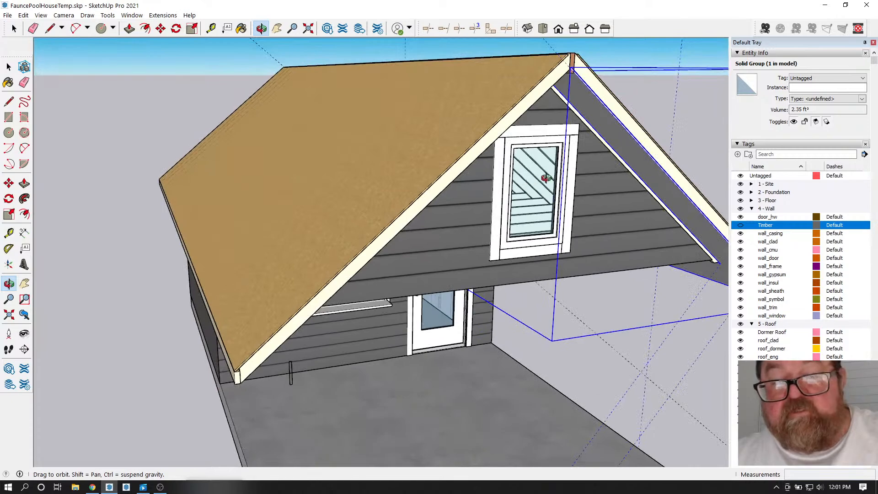
{"action": "left_click", "coordinate": [14, 28]}
{"action": "scroll", "coordinate": [161, 148], "scroll_direction": "down", "scroll_amount": 3}
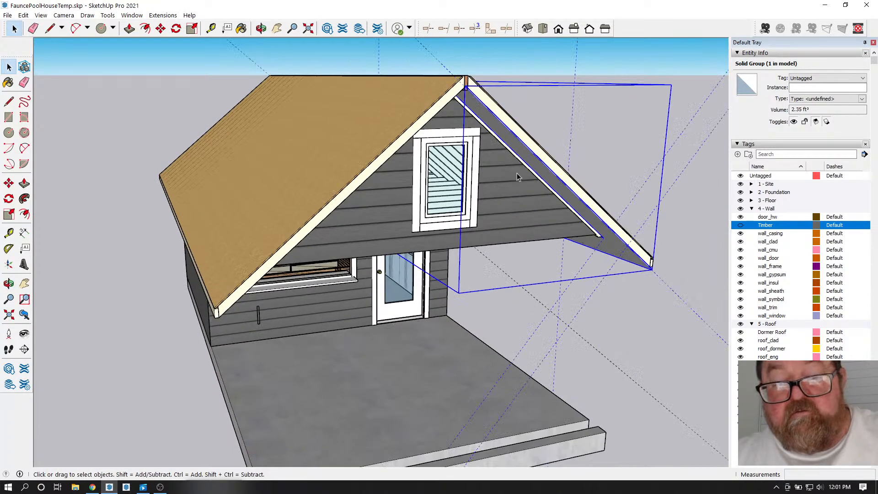
{"action": "scroll", "coordinate": [434, 247], "scroll_direction": "down", "scroll_amount": 3}
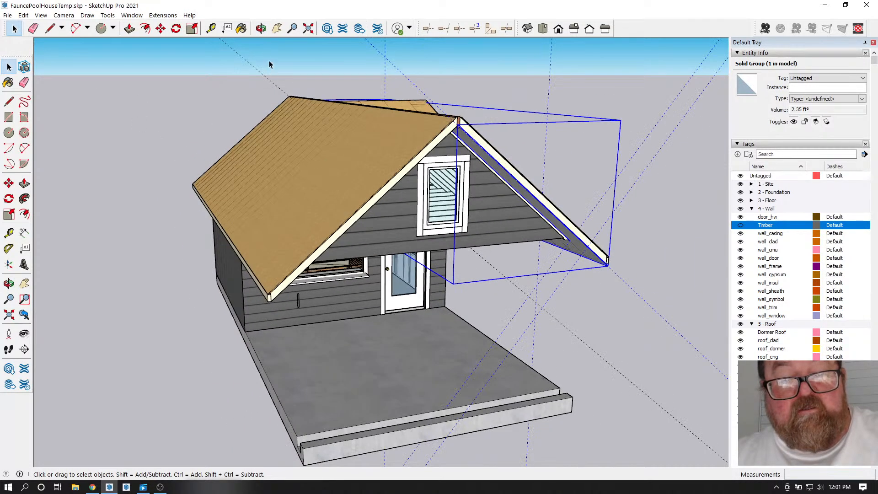
- Copy the soffit panel group along the red axis to the opposite side of the roof
{"action": "left_click", "coordinate": [261, 29]}
{"action": "left_click_drag", "start_coordinate": [412, 229], "coordinate": [526, 216]}
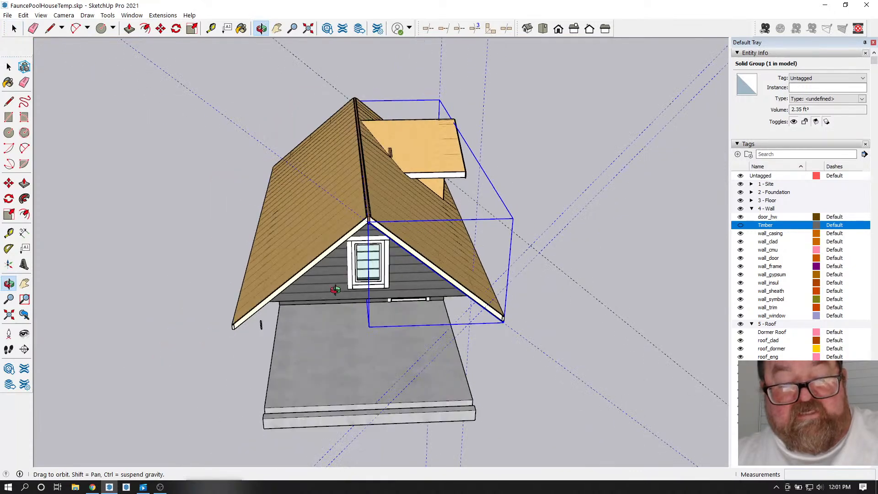
{"action": "left_click", "coordinate": [161, 29]}
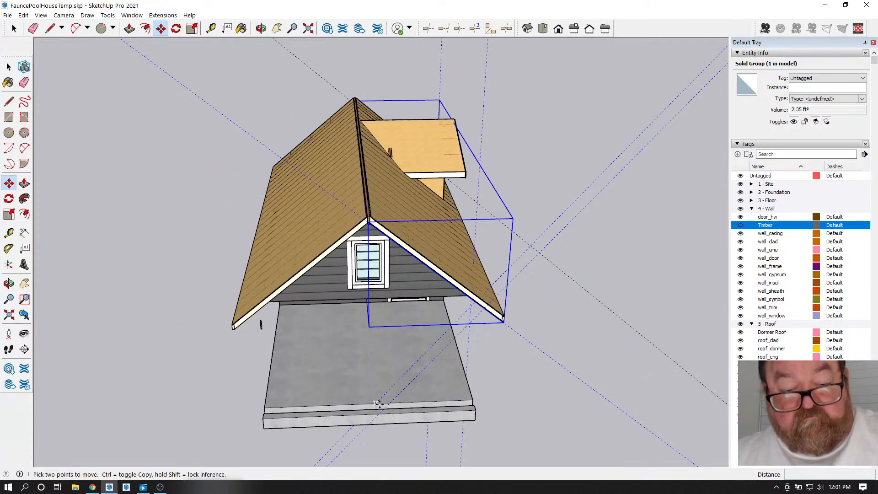
{"action": "left_click", "coordinate": [422, 378]}
{"action": "key", "text": "ctrl"}
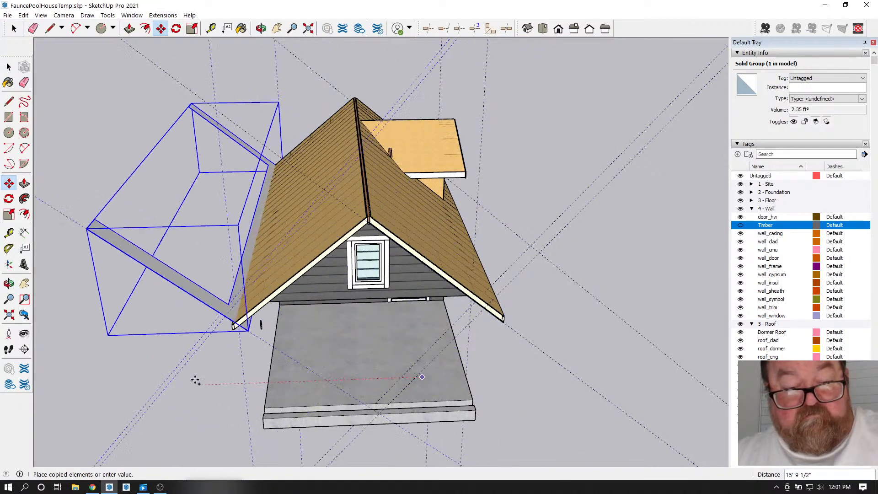
{"action": "left_click", "coordinate": [155, 384]}
- Mirror the copied soffit panel by scaling it -1 along the red axis
{"action": "scroll", "coordinate": [206, 374], "scroll_direction": "down", "scroll_amount": 1}
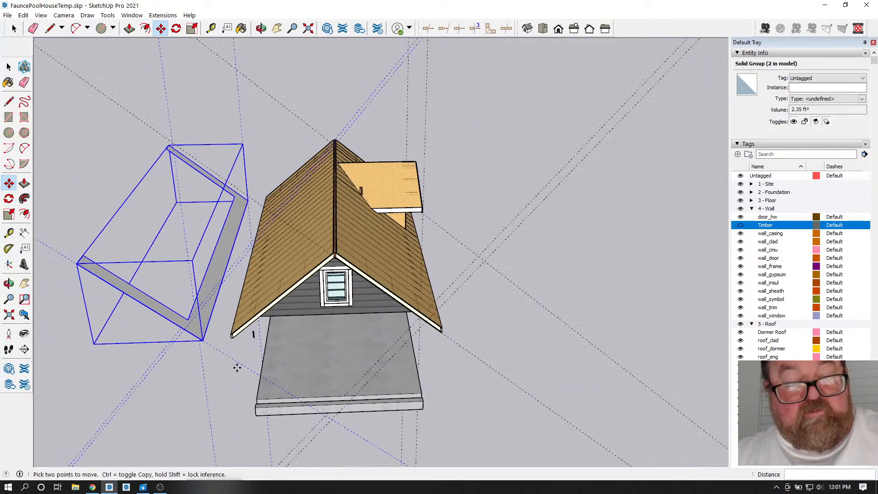
{"action": "scroll", "coordinate": [138, 207], "scroll_direction": "up", "scroll_amount": 2}
{"action": "left_click", "coordinate": [192, 28]}
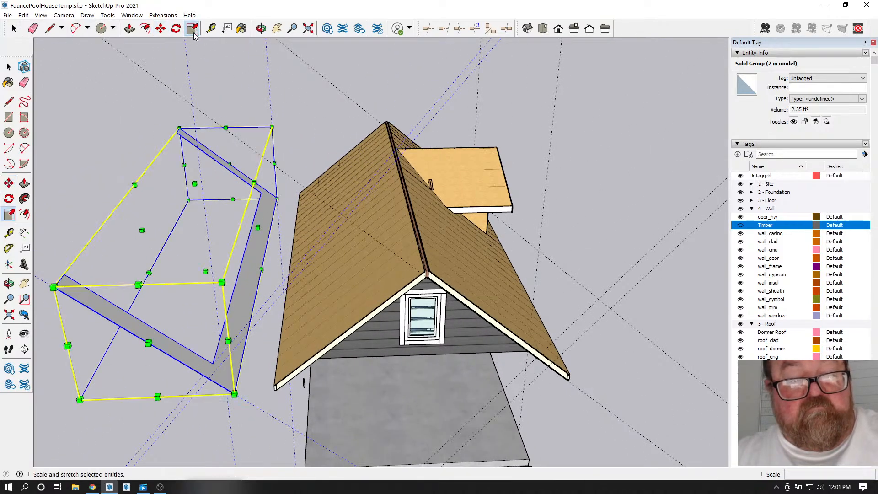
{"action": "left_click_drag", "start_coordinate": [142, 228], "coordinate": [311, 233]}
{"action": "key", "text": "Return"}
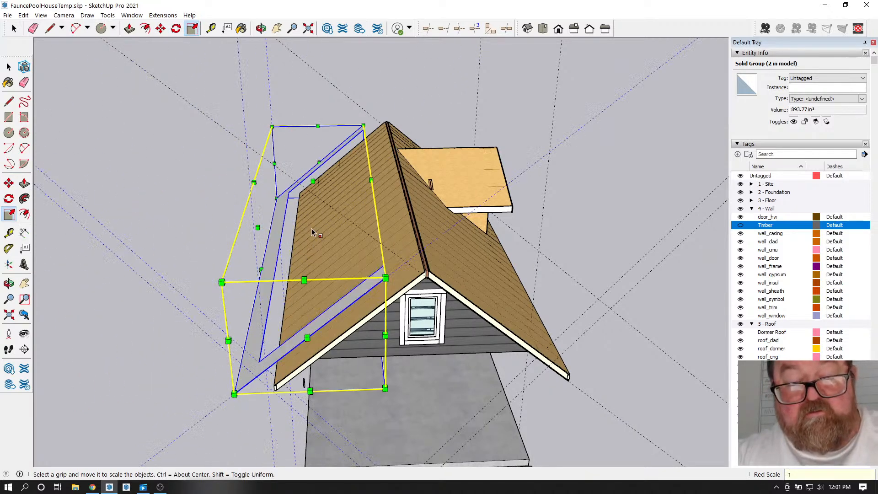
- Move the mirrored panel about 2' 1 7/8" along the red axis so its upper end reaches the ridge beam
{"action": "left_click", "coordinate": [261, 28]}
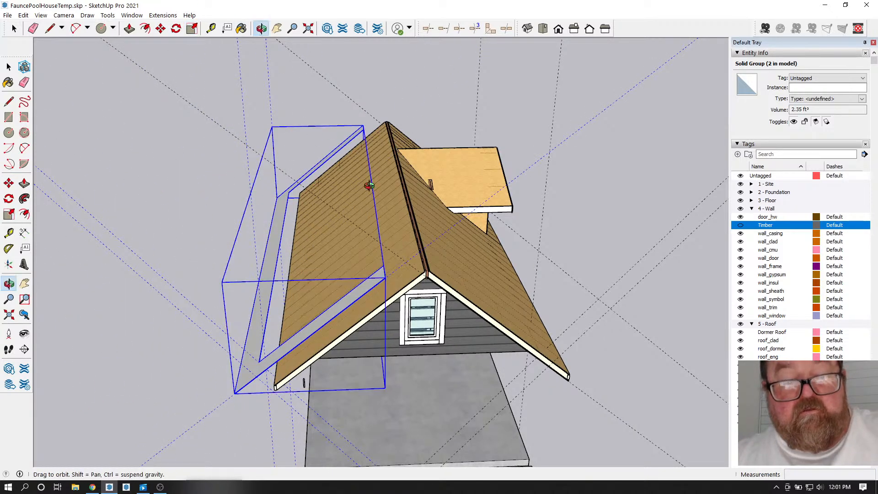
{"action": "left_click_drag", "start_coordinate": [411, 290], "coordinate": [257, 297]}
{"action": "scroll", "coordinate": [257, 298], "scroll_direction": "up", "scroll_amount": 8}
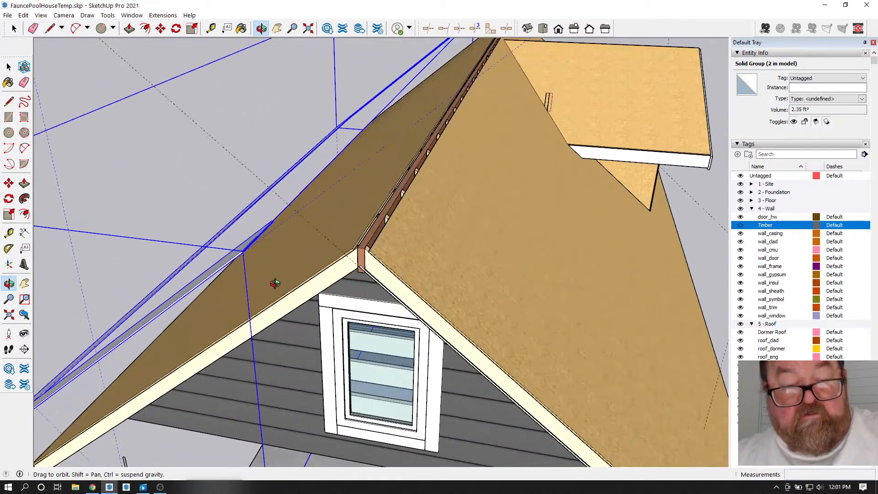
{"action": "left_click_drag", "start_coordinate": [359, 287], "coordinate": [232, 221]}
{"action": "left_click", "coordinate": [161, 29]}
{"action": "left_click", "coordinate": [181, 225]}
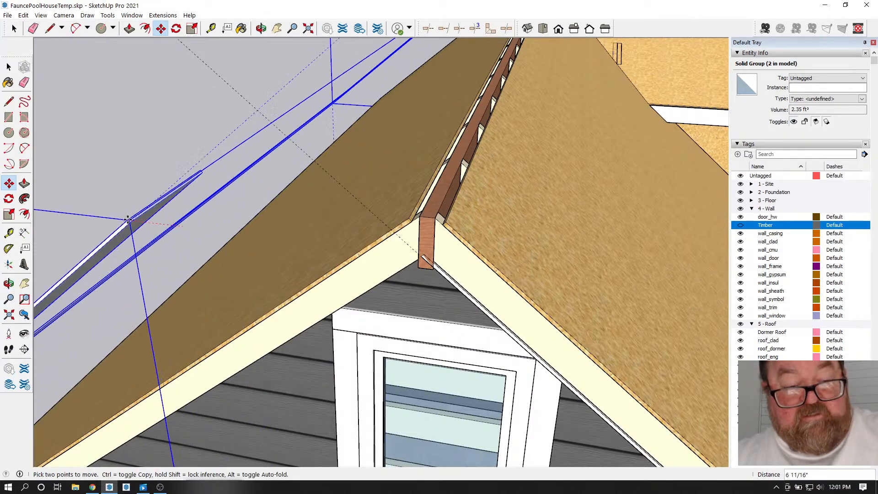
{"action": "scroll", "coordinate": [414, 261], "scroll_direction": "up", "scroll_amount": 5}
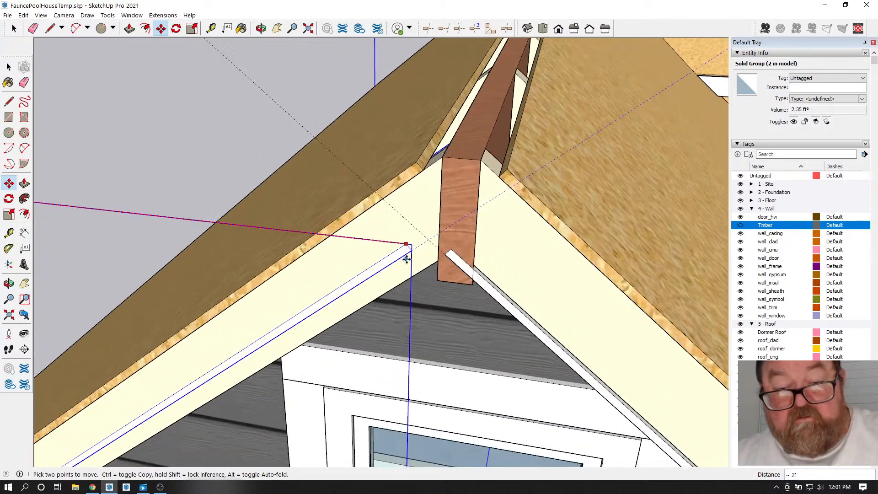
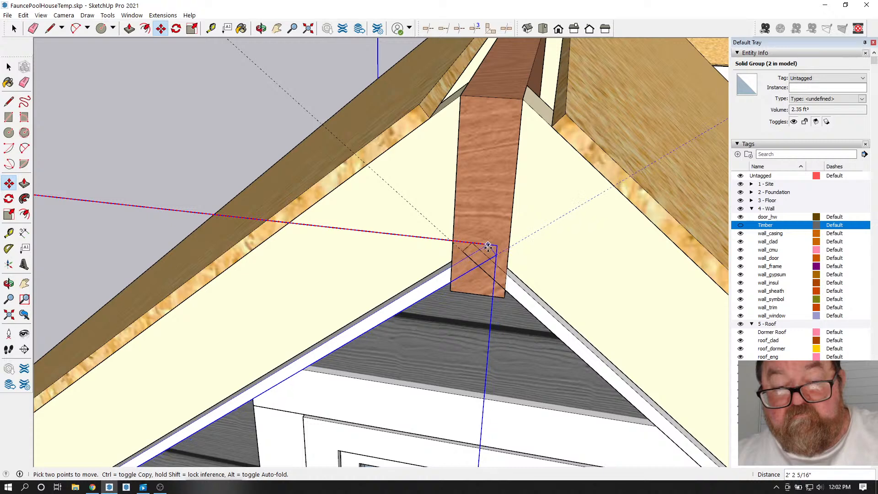
{"action": "left_click", "coordinate": [481, 250]}
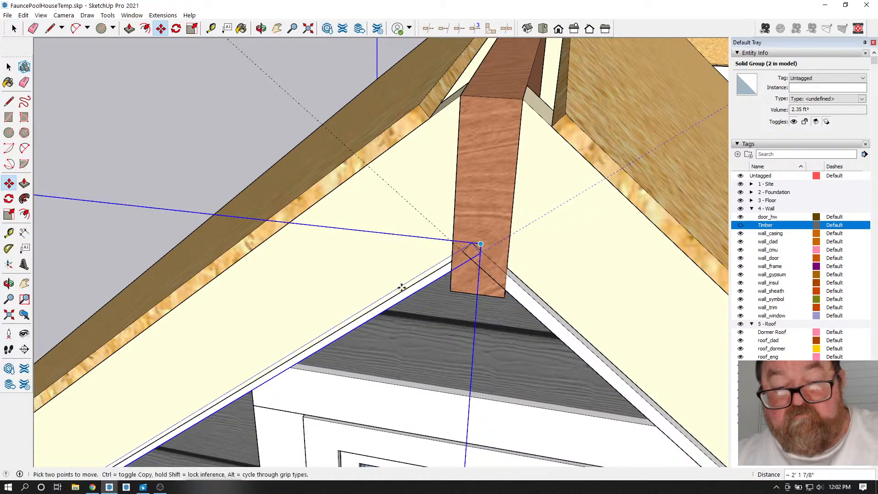
- Move the mirrored panel another 1/4" or so along the red axis toward the ridge to align it under the rafter
{"action": "scroll", "coordinate": [392, 297], "scroll_direction": "up", "scroll_amount": 3}
{"action": "left_click", "coordinate": [393, 289]}
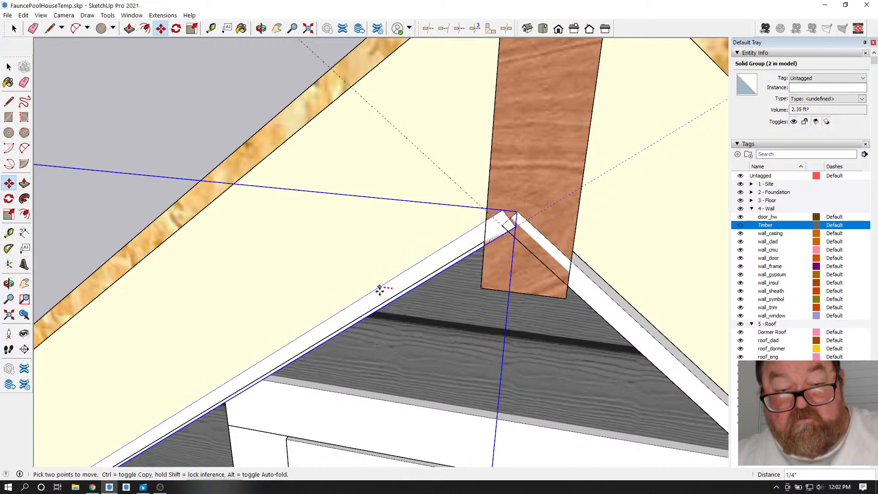
{"action": "left_click", "coordinate": [400, 292]}
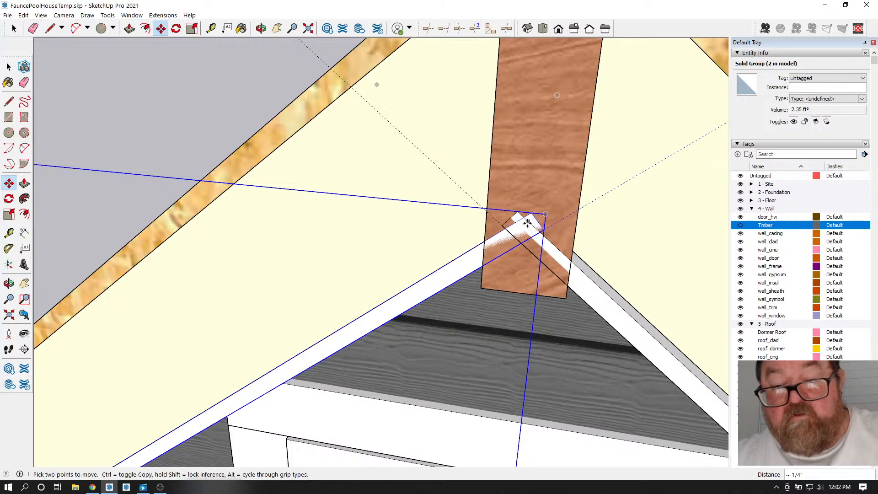
{"action": "left_click", "coordinate": [261, 29]}
{"action": "left_click_drag", "start_coordinate": [462, 192], "coordinate": [342, 216]}
- Open the mirrored soffit panel group and push its upper end face back about 1 3/16" from the ridge beam
{"action": "key", "text": "space"}
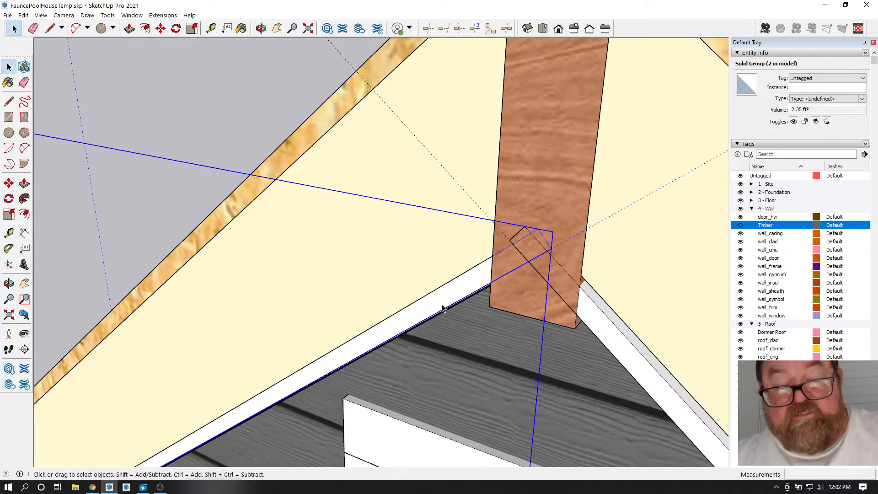
{"action": "double_click", "coordinate": [441, 304]}
{"action": "key", "text": "p"}
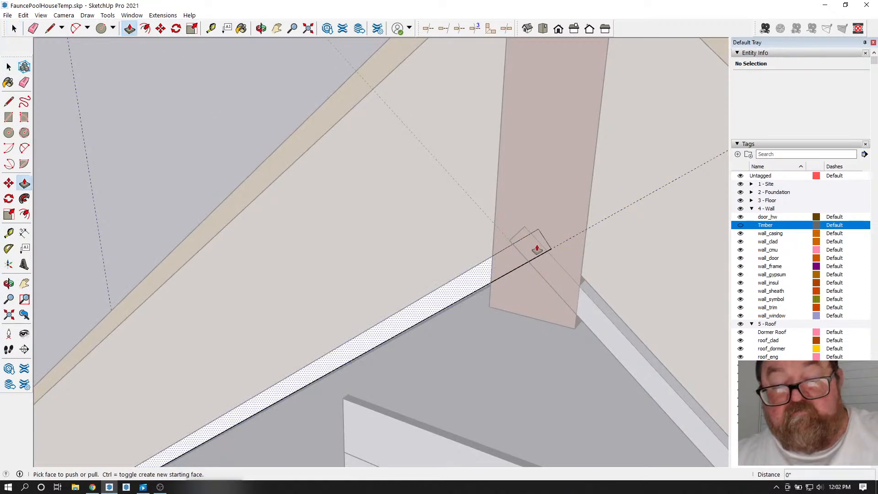
{"action": "left_click", "coordinate": [535, 247]}
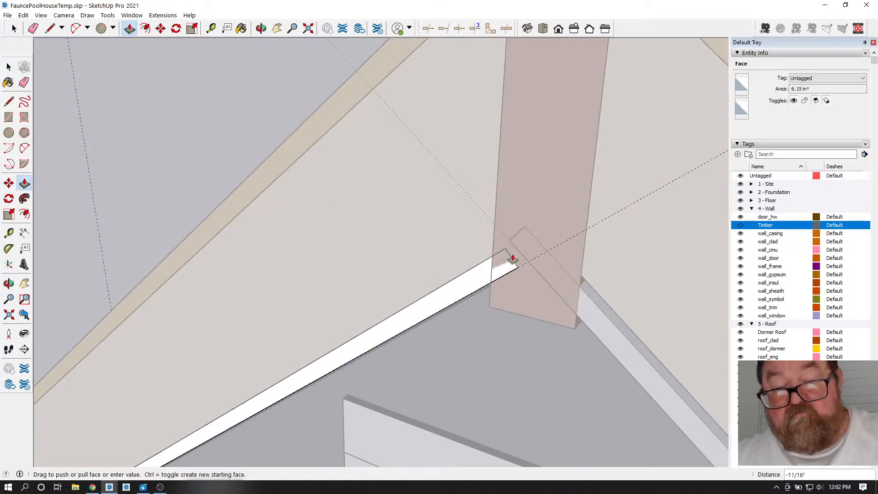
{"action": "left_click", "coordinate": [484, 270]}
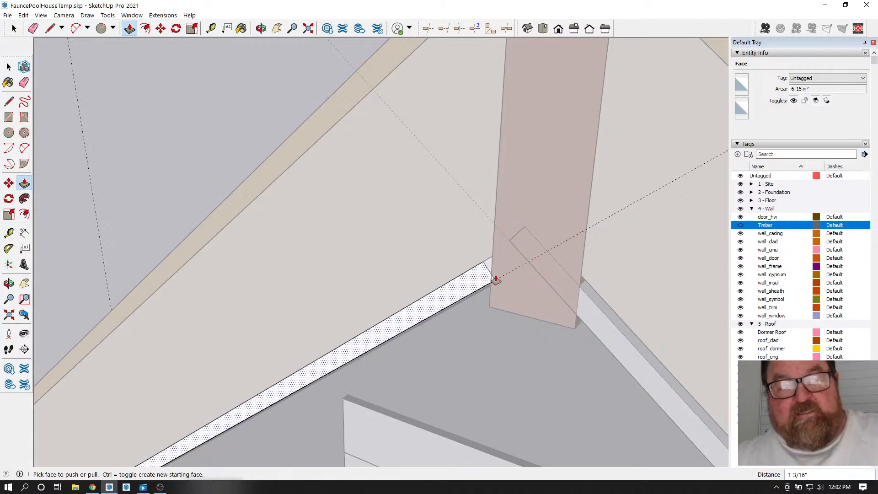
- Open the ridge beam group and push its underside up 1 1/2" so the soffit panels can pass beneath it
{"action": "left_click", "coordinate": [262, 28]}
{"action": "left_click_drag", "start_coordinate": [365, 160], "coordinate": [473, 192]}
{"action": "left_click", "coordinate": [14, 29]}
{"action": "scroll", "coordinate": [474, 246], "scroll_direction": "down", "scroll_amount": 1}
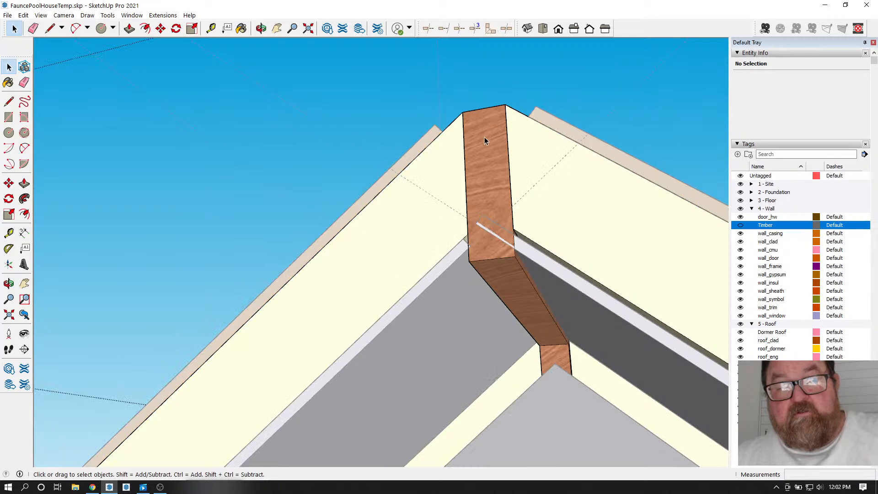
{"action": "double_click", "coordinate": [487, 162]}
{"action": "scroll", "coordinate": [492, 276], "scroll_direction": "up", "scroll_amount": 1}
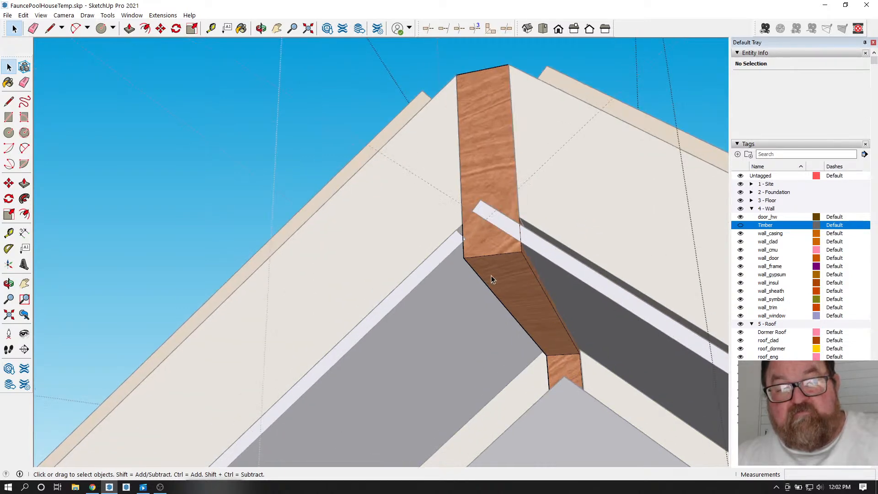
{"action": "left_click", "coordinate": [129, 29]}
{"action": "left_click_drag", "start_coordinate": [476, 255], "coordinate": [485, 208]}
{"action": "key", "text": "space"}
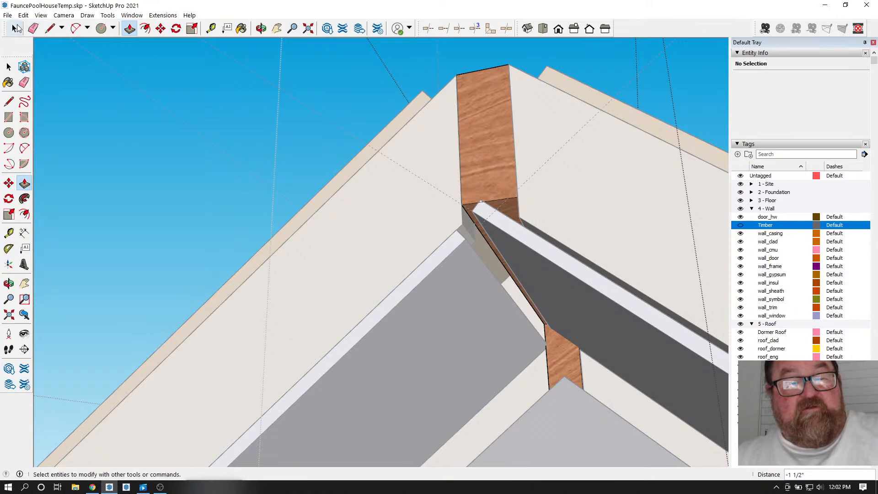
- Open the mirrored soffit panel and extend its upper end face 11/16" to meet the opposite soffit panel
{"action": "left_click", "coordinate": [261, 28]}
{"action": "left_click_drag", "start_coordinate": [321, 137], "coordinate": [475, 255]}
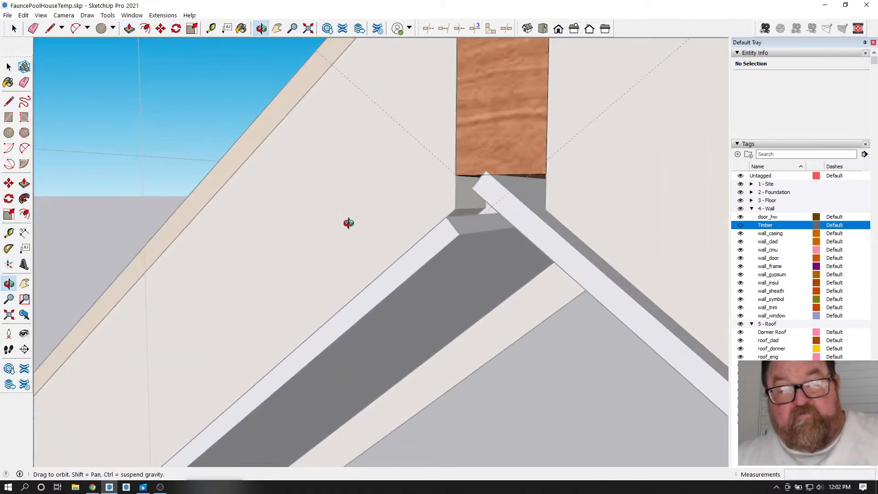
{"action": "left_click", "coordinate": [13, 29]}
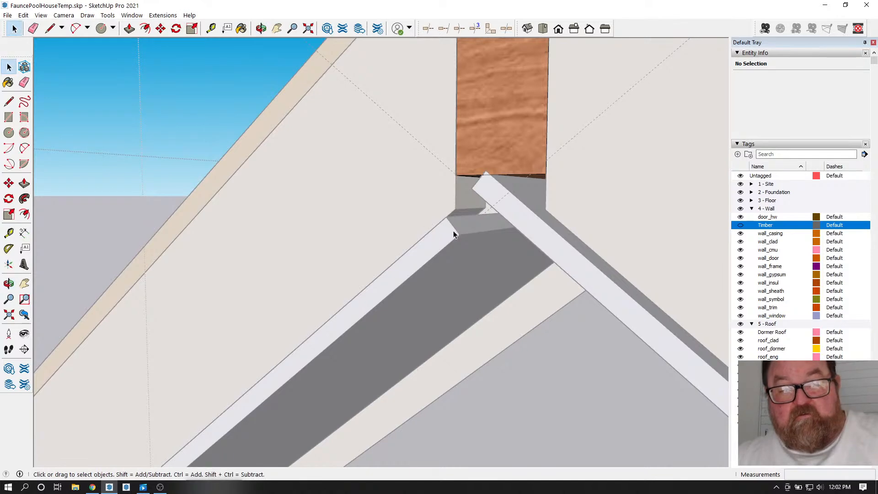
{"action": "scroll", "coordinate": [367, 331], "scroll_direction": "down", "scroll_amount": 3}
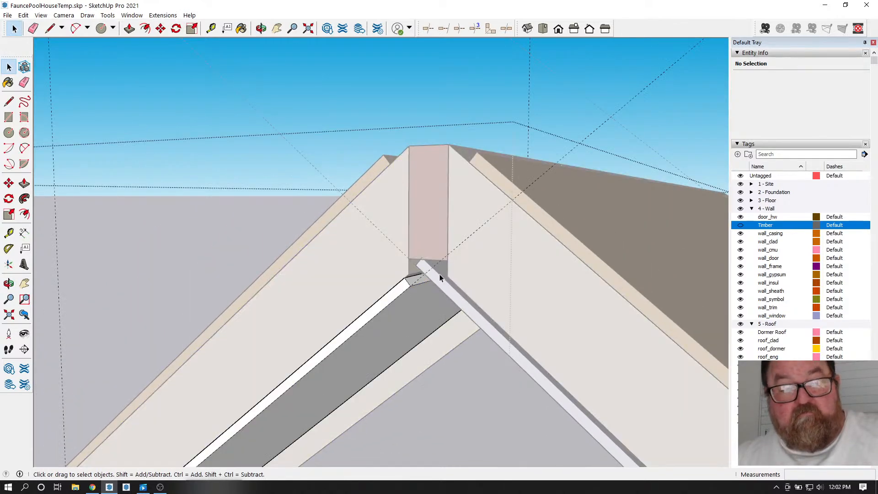
{"action": "key", "text": "p"}
{"action": "scroll", "coordinate": [368, 284], "scroll_direction": "up", "scroll_amount": 1}
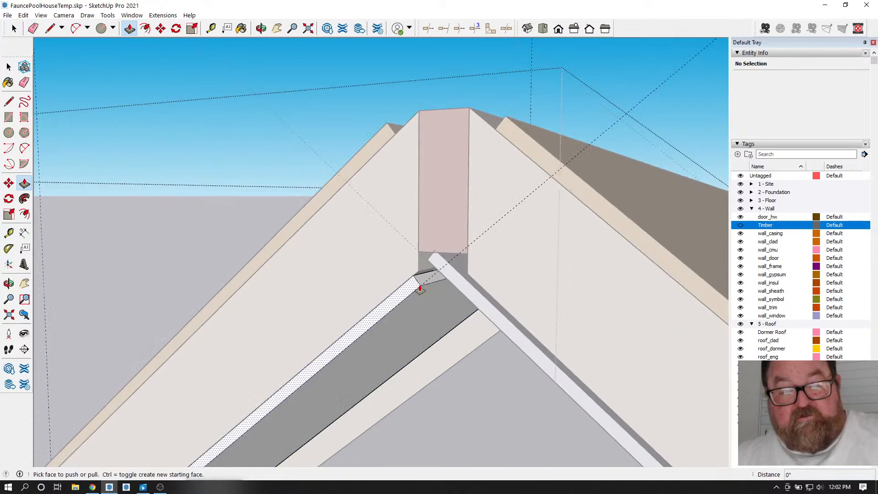
{"action": "left_click", "coordinate": [428, 276]}
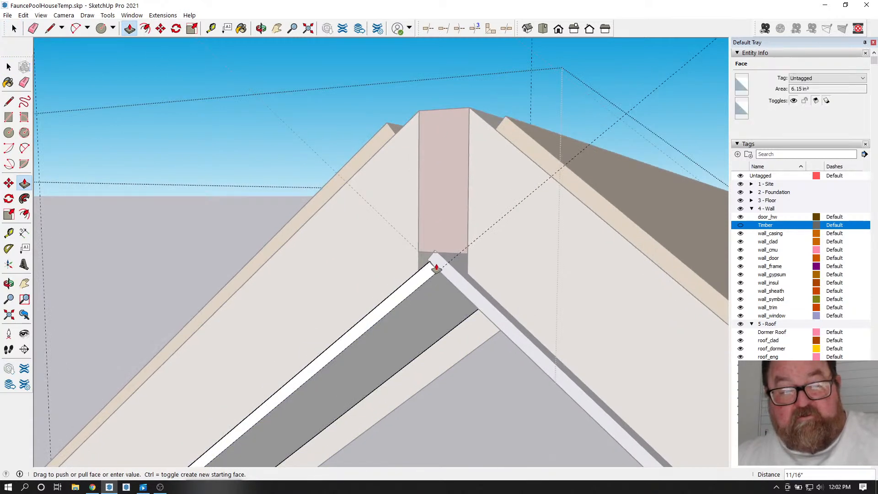
{"action": "left_click", "coordinate": [437, 268]}
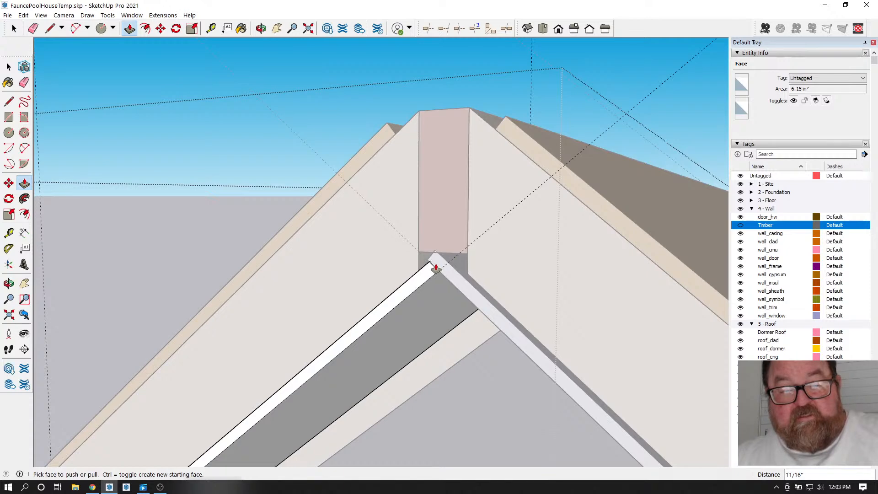
- Inspect the soffit panel joint at the ridge and the overhang from the gable peak down to the eave corner
{"action": "left_click", "coordinate": [264, 30]}
{"action": "left_click_drag", "start_coordinate": [263, 50], "coordinate": [462, 317]}
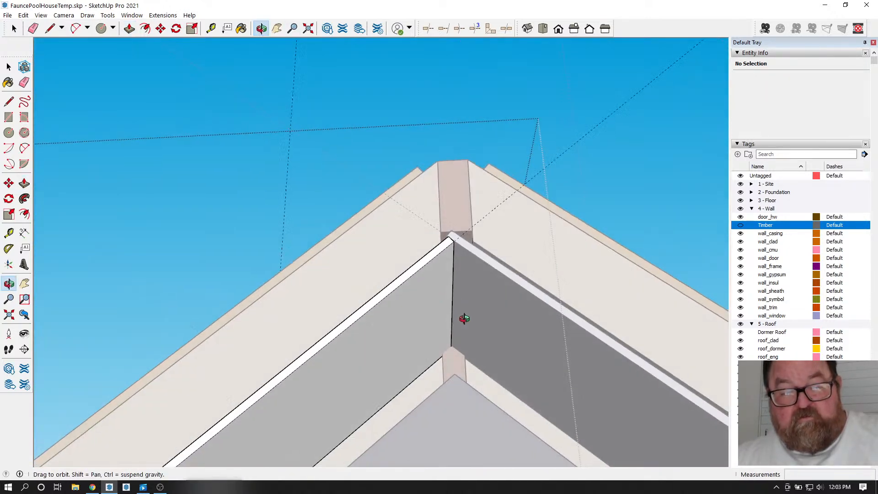
{"action": "left_click", "coordinate": [14, 29]}
{"action": "scroll", "coordinate": [374, 101], "scroll_direction": "down", "scroll_amount": 4}
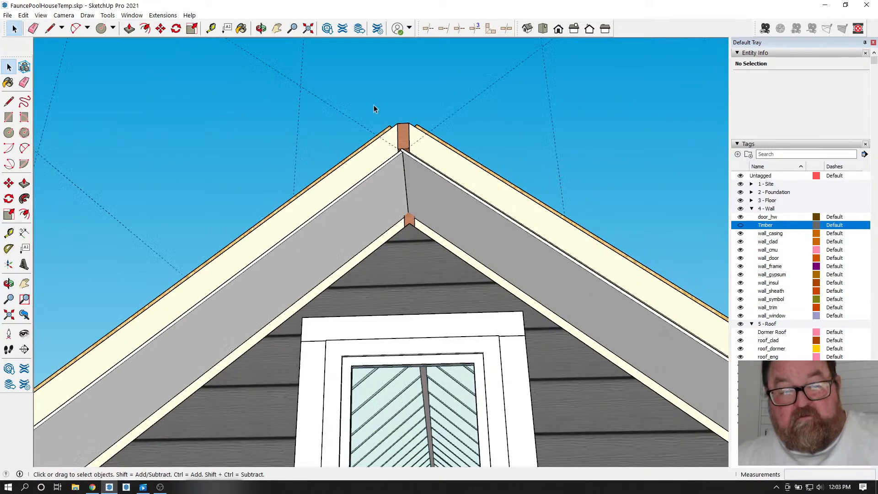
{"action": "middle_click_drag", "start_coordinate": [381, 118], "coordinate": [441, 229]}
{"action": "scroll", "coordinate": [448, 183], "scroll_direction": "up", "scroll_amount": 8}
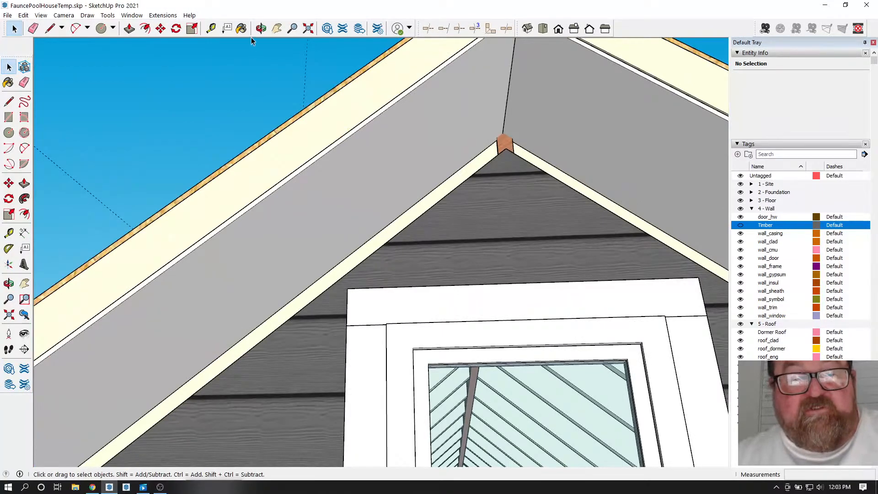
{"action": "left_click", "coordinate": [261, 28]}
{"action": "left_click_drag", "start_coordinate": [476, 228], "coordinate": [390, 302]}
{"action": "left_click_drag", "start_coordinate": [448, 234], "coordinate": [375, 309]}
{"action": "scroll", "coordinate": [232, 388], "scroll_direction": "up", "scroll_amount": 4}
{"action": "scroll", "coordinate": [233, 384], "scroll_direction": "up", "scroll_amount": 3}
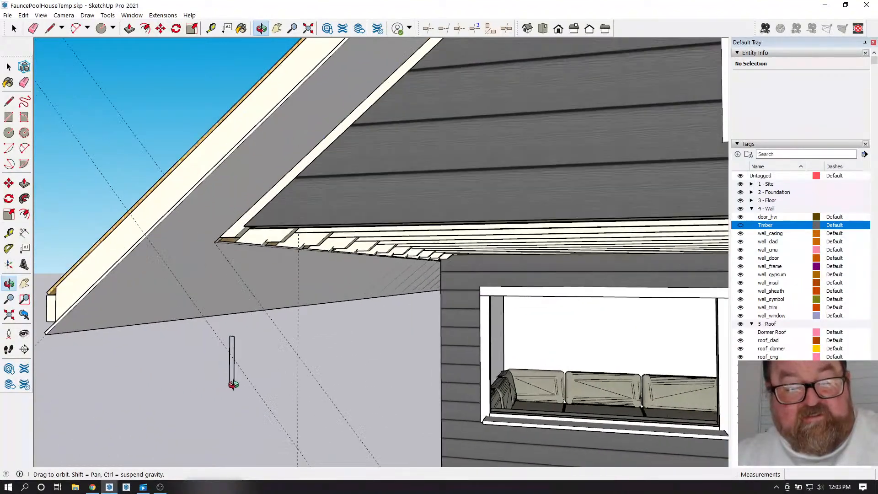
{"action": "scroll", "coordinate": [326, 322], "scroll_direction": "down", "scroll_amount": 2}
{"action": "left_click_drag", "start_coordinate": [386, 192], "coordinate": [531, 198]}
{"action": "scroll", "coordinate": [510, 181], "scroll_direction": "down", "scroll_amount": 2}
{"action": "scroll", "coordinate": [303, 310], "scroll_direction": "up", "scroll_amount": 3}
{"action": "left_click_drag", "start_coordinate": [303, 309], "coordinate": [444, 213]}
{"action": "left_click_drag", "start_coordinate": [451, 116], "coordinate": [465, 152]}
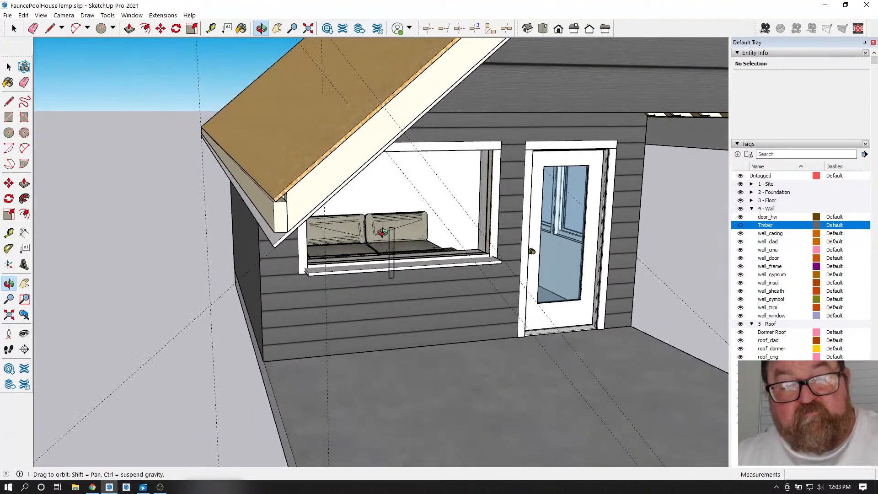
- Move the narrow vertical rectangle group about 2' 1 9/16" onto the outer end corner of the eave board, just below its top
{"action": "left_click", "coordinate": [14, 29]}
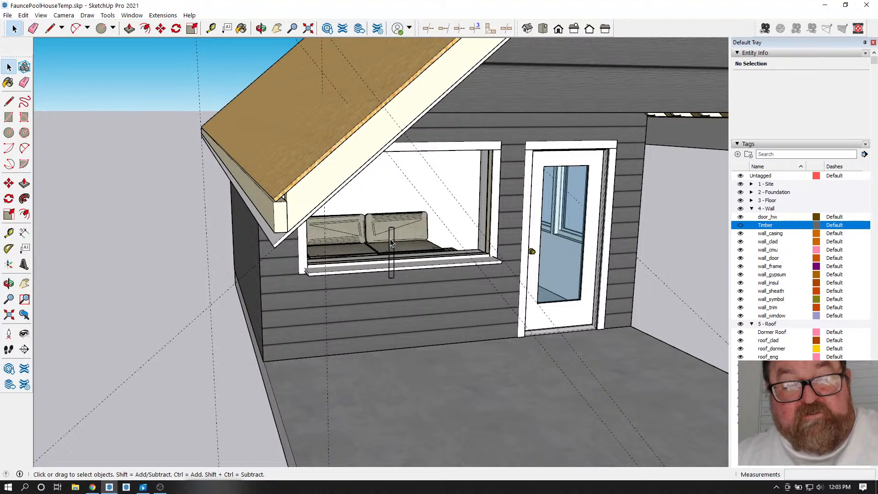
{"action": "left_click", "coordinate": [371, 236]}
{"action": "key", "text": "m"}
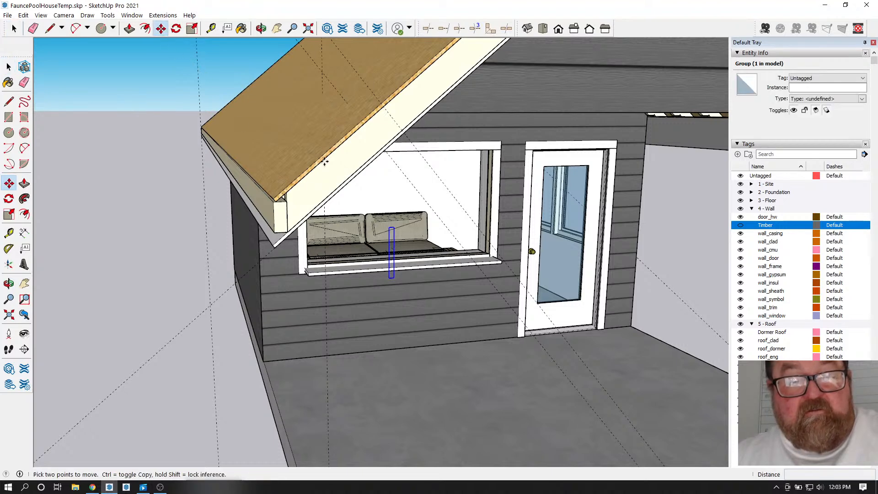
{"action": "left_click", "coordinate": [394, 227]}
{"action": "scroll", "coordinate": [280, 206], "scroll_direction": "up", "scroll_amount": 5}
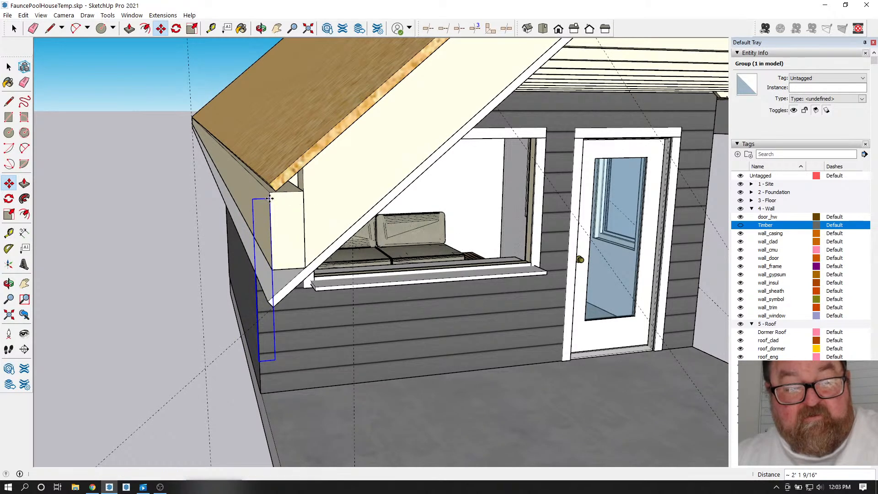
- Check the rectangle's position against the roof sheathing edge and eave board with the Tape Measure
{"action": "left_click", "coordinate": [261, 29]}
{"action": "left_click_drag", "start_coordinate": [289, 176], "coordinate": [359, 202]}
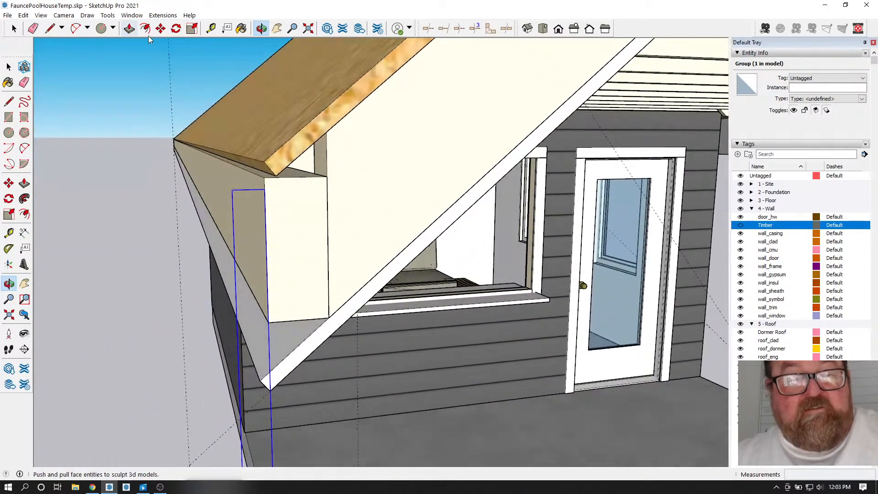
{"action": "key", "text": "t"}
{"action": "left_click", "coordinate": [328, 135]}
{"action": "left_click", "coordinate": [300, 123]}
{"action": "scroll", "coordinate": [242, 196], "scroll_direction": "up", "scroll_amount": 6}
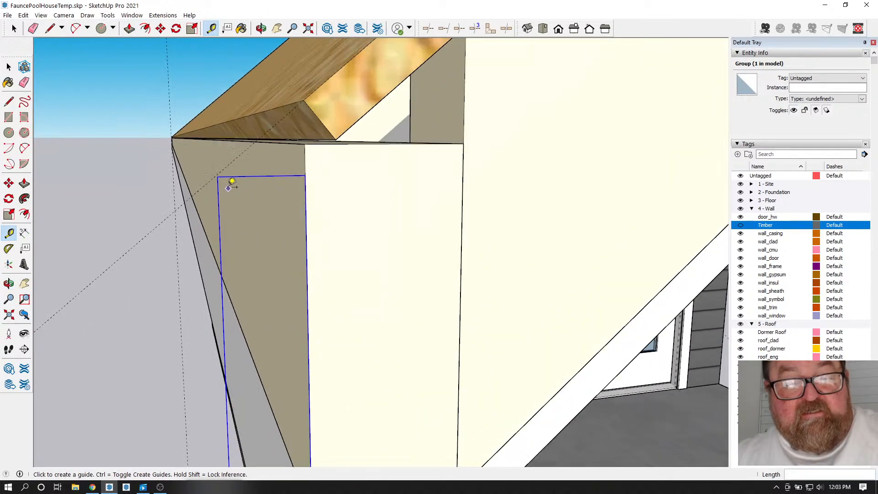
{"action": "scroll", "coordinate": [232, 182], "scroll_direction": "up", "scroll_amount": 2}
{"action": "middle_click_drag", "start_coordinate": [339, 62], "coordinate": [372, 62]}
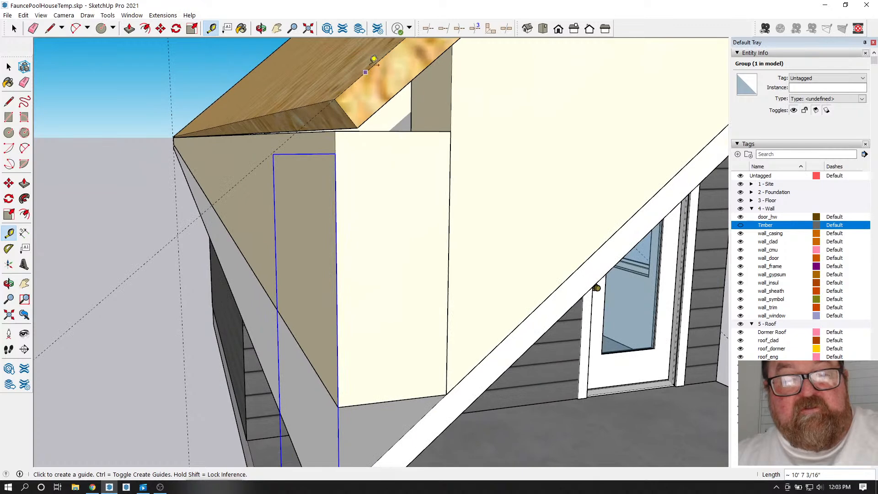
{"action": "middle_click_drag", "start_coordinate": [372, 98], "coordinate": [401, 48]}
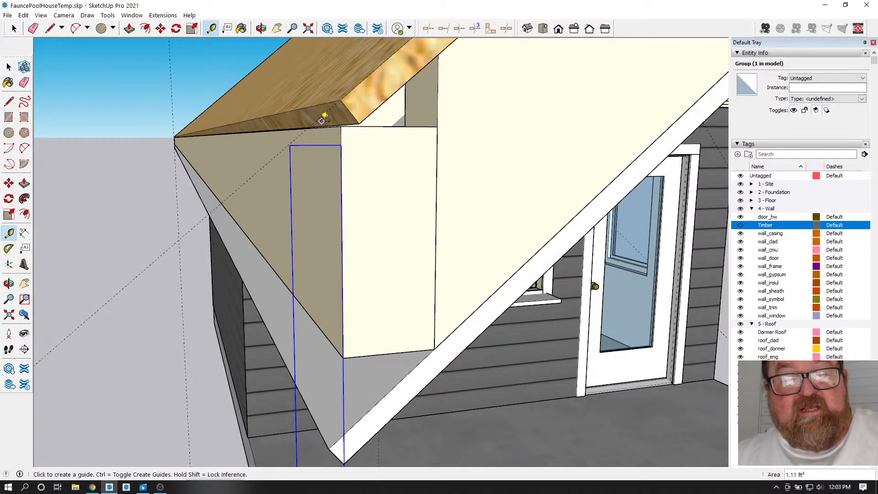
{"action": "scroll", "coordinate": [350, 144], "scroll_direction": "down", "scroll_amount": 3}
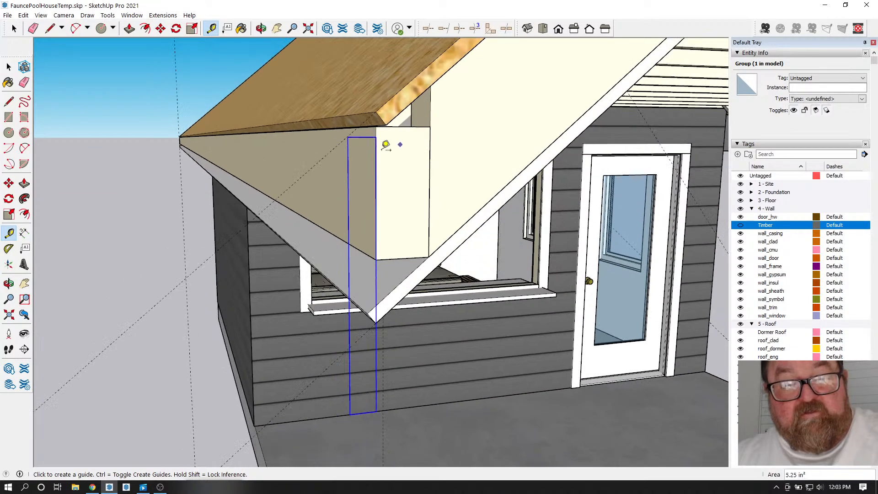
{"action": "key", "text": "space"}
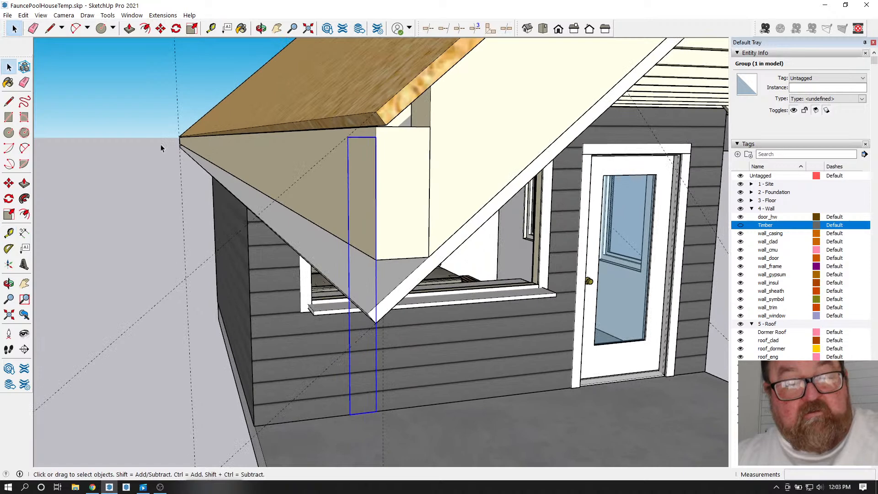
- Open the narrow rectangle group and draw a rectangle corner to corner over its outline to fill it with a face
{"action": "double_click", "coordinate": [349, 296]}
{"action": "left_click", "coordinate": [349, 290]}
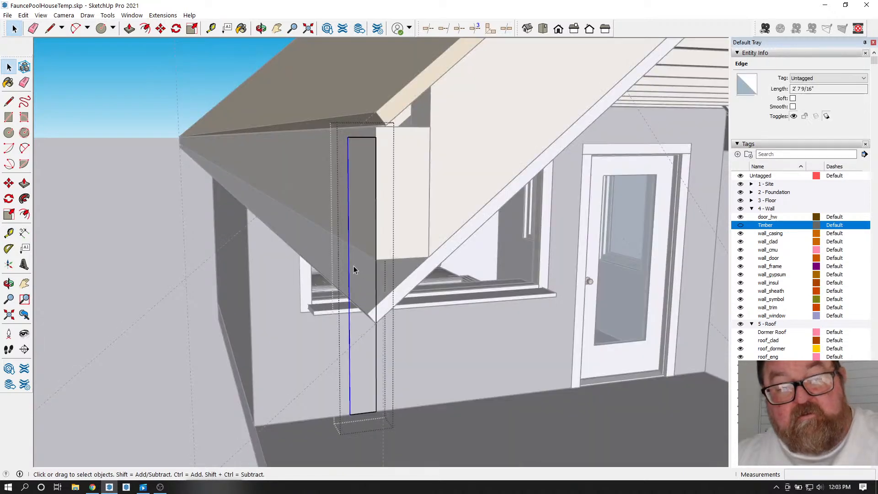
{"action": "scroll", "coordinate": [350, 198], "scroll_direction": "down", "scroll_amount": 1}
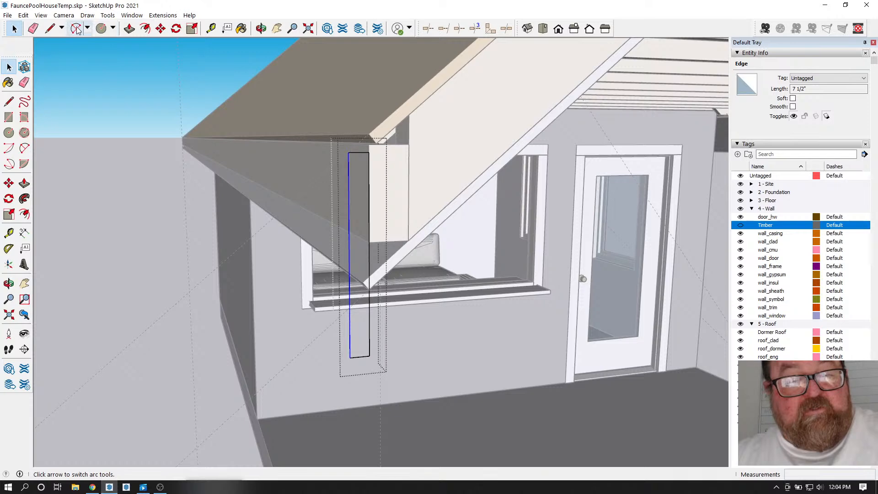
{"action": "left_click", "coordinate": [112, 29]}
{"action": "left_click", "coordinate": [118, 40]}
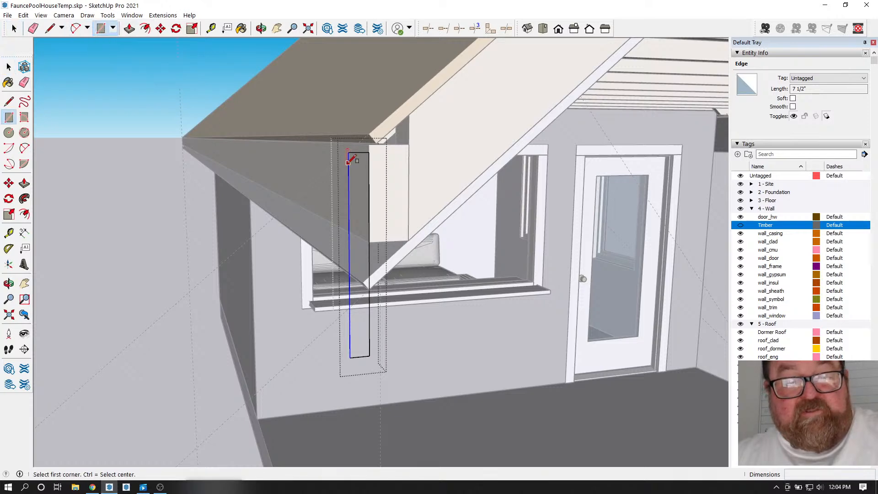
{"action": "left_click", "coordinate": [349, 152]}
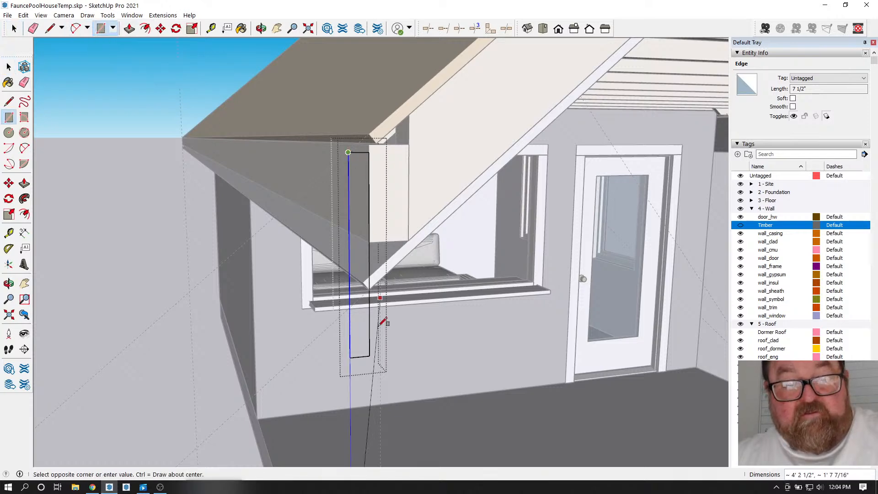
{"action": "left_click", "coordinate": [370, 355]}
{"action": "scroll", "coordinate": [375, 202], "scroll_direction": "up", "scroll_amount": 1}
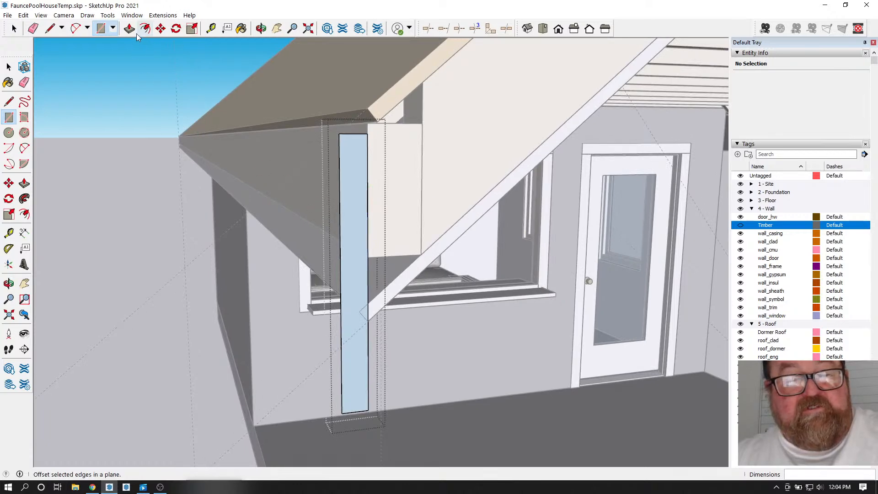
- Extrude the rectangle's face 30' along the eave with Push/Pull
{"action": "key", "text": "p"}
{"action": "left_click", "coordinate": [354, 177]}
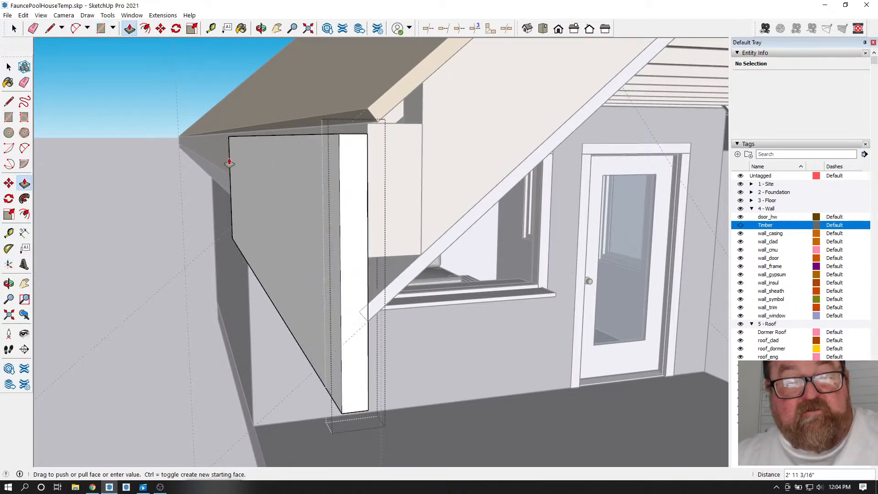
{"action": "left_click", "coordinate": [231, 163]}
{"action": "type", "text": "30"}
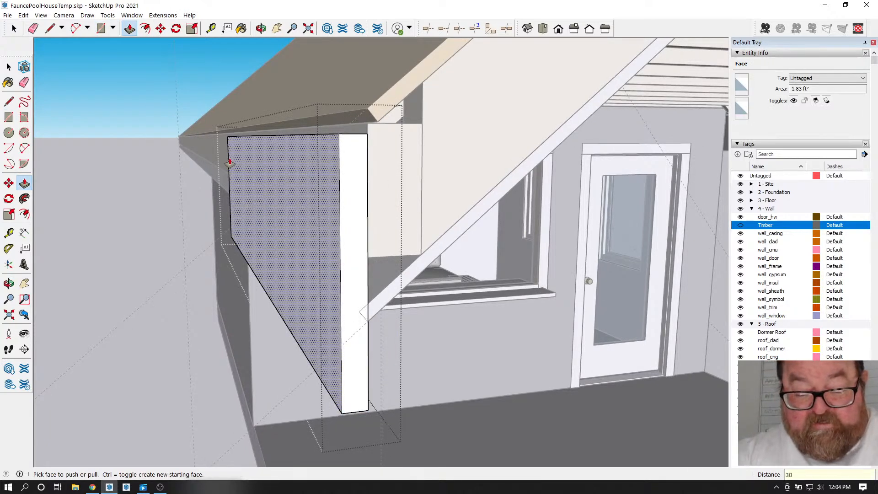
{"action": "type", "text": "'"}
{"action": "key", "text": "Return"}
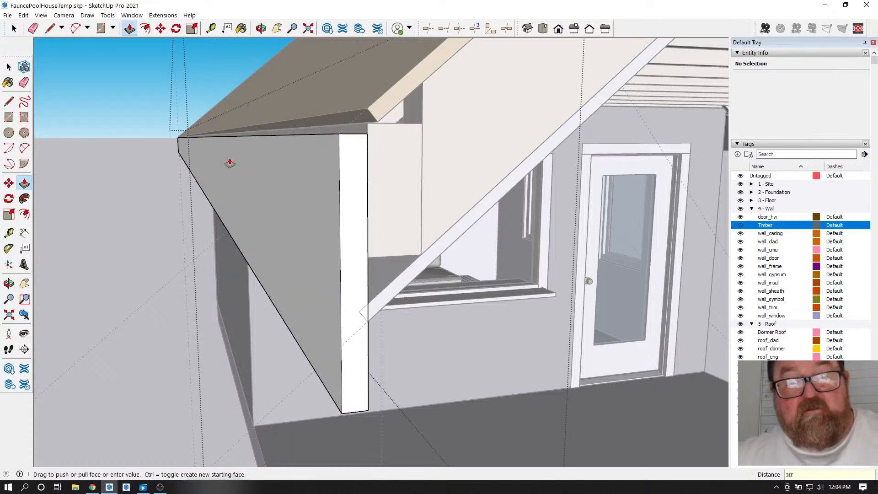
- Place a guide 5.5" below the top edge of the eave trim board with the Tape Measure
{"action": "left_click", "coordinate": [261, 28]}
{"action": "left_click_drag", "start_coordinate": [410, 210], "coordinate": [277, 170]}
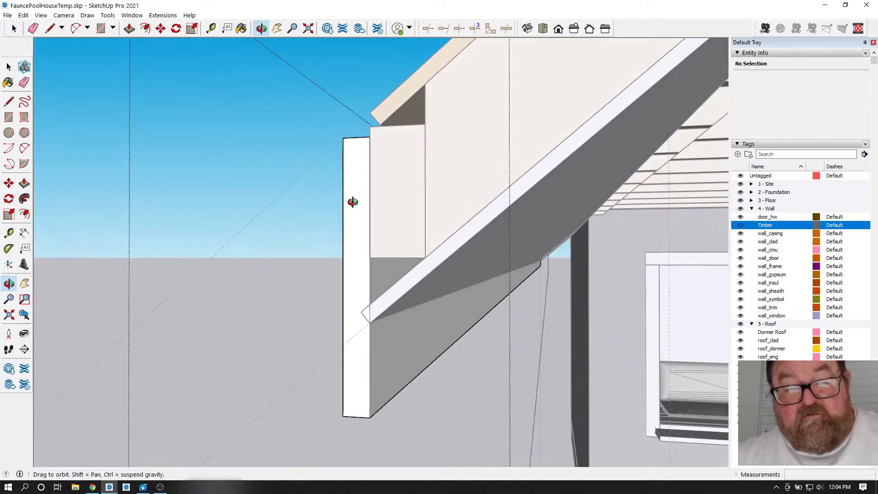
{"action": "left_click_drag", "start_coordinate": [416, 173], "coordinate": [458, 178]}
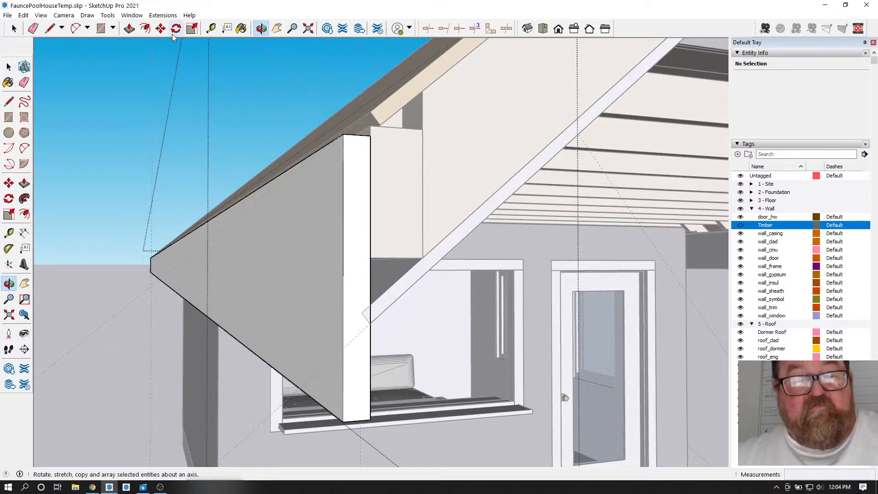
{"action": "left_click", "coordinate": [211, 29]}
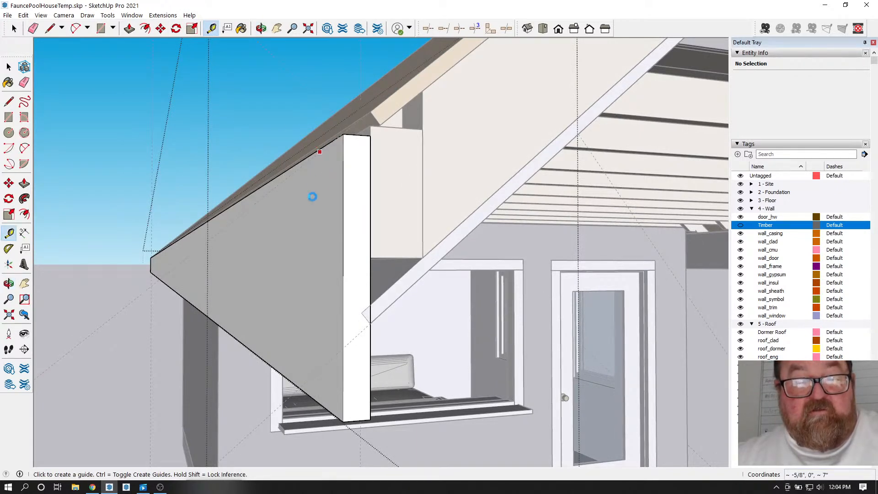
{"action": "left_click", "coordinate": [321, 151]}
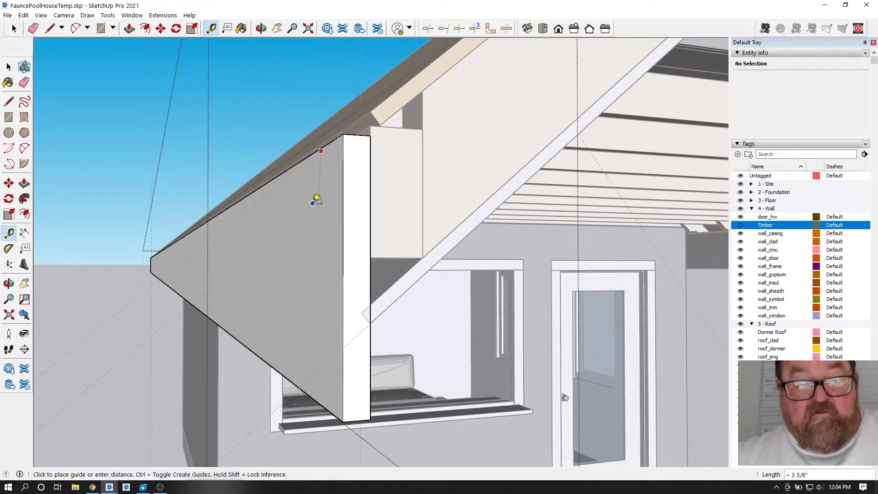
{"action": "left_click", "coordinate": [318, 334]}
{"action": "middle_click_drag", "start_coordinate": [320, 336], "coordinate": [503, 349]}
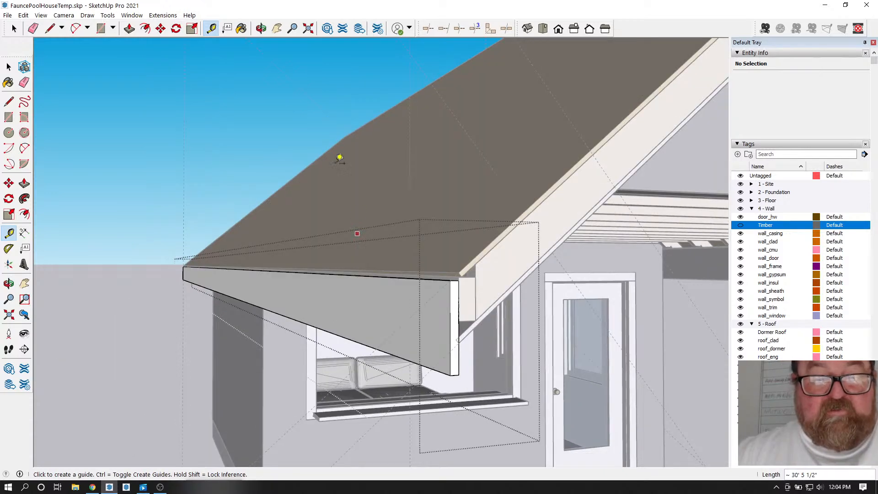
{"action": "left_click", "coordinate": [265, 30]}
{"action": "mouse_move", "coordinate": [331, 239]}
{"action": "left_mouse_down"}
{"action": "mouse_move", "coordinate": [382, 320]}
{"action": "mouse_move", "coordinate": [425, 343]}
{"action": "mouse_move", "coordinate": [431, 334]}
{"action": "mouse_move", "coordinate": [322, 230]}
{"action": "left_mouse_up"}
{"action": "left_click", "coordinate": [211, 28]}
{"action": "left_click", "coordinate": [377, 232]}
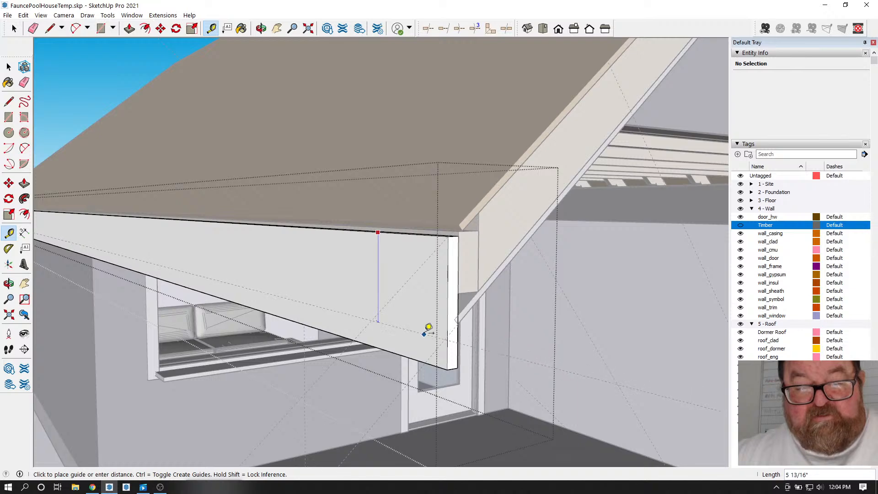
{"action": "type", "text": ".5"}
{"action": "key", "text": "Return"}
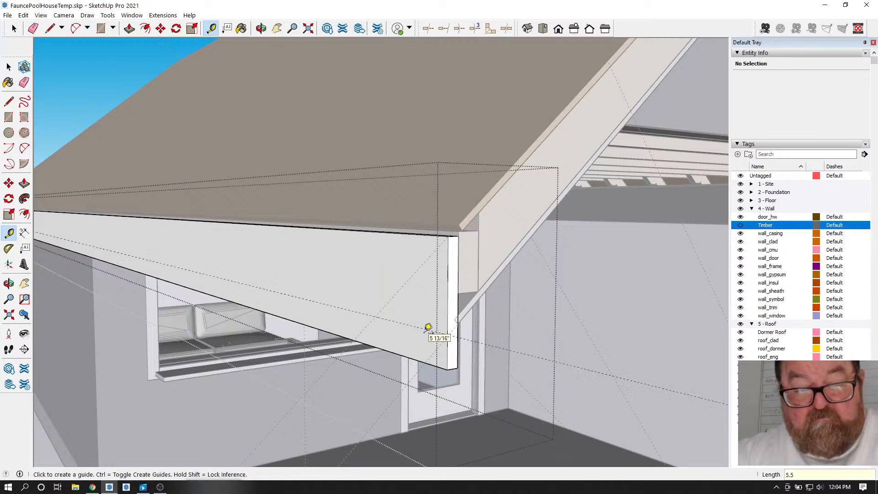
- Push the trim board's bottom face up about 2" to the guide line
{"action": "key", "text": "o"}
{"action": "left_click_drag", "start_coordinate": [300, 84], "coordinate": [431, 237]}
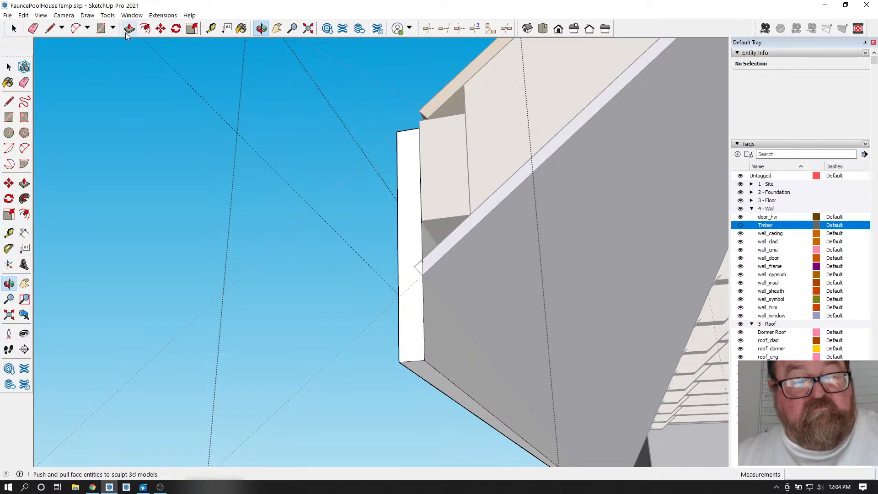
{"action": "left_click", "coordinate": [13, 28]}
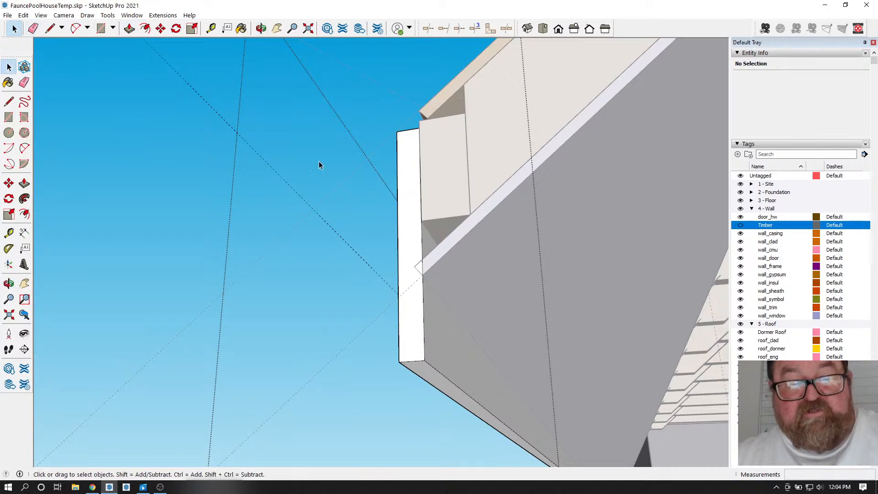
{"action": "left_click", "coordinate": [130, 29]}
{"action": "left_click_drag", "start_coordinate": [411, 370], "coordinate": [402, 299]}
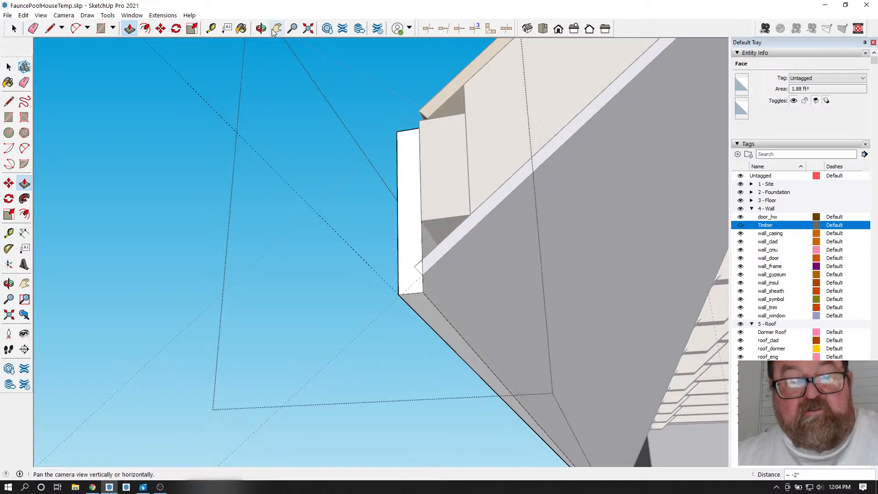
{"action": "middle_click_drag", "start_coordinate": [403, 297], "coordinate": [440, 241]}
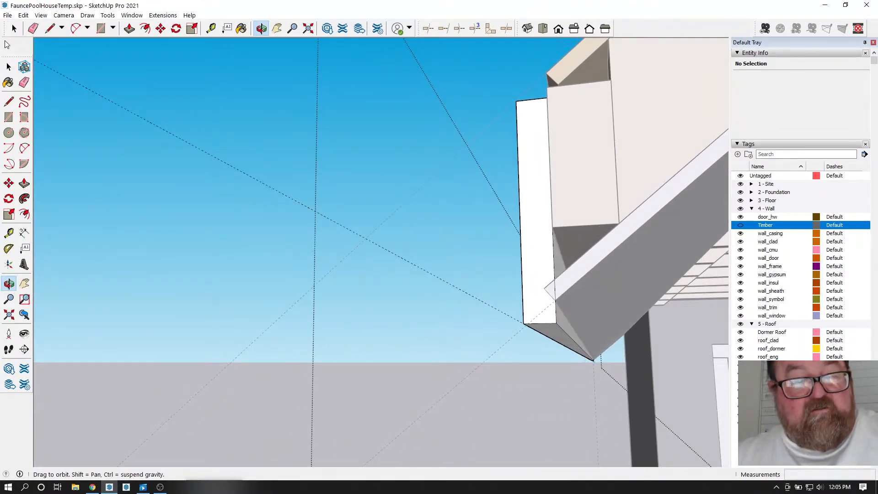
- Open the soffit panel group, push its eave end face in about 5/16" and pull it back out 1/4"
{"action": "left_click", "coordinate": [14, 29]}
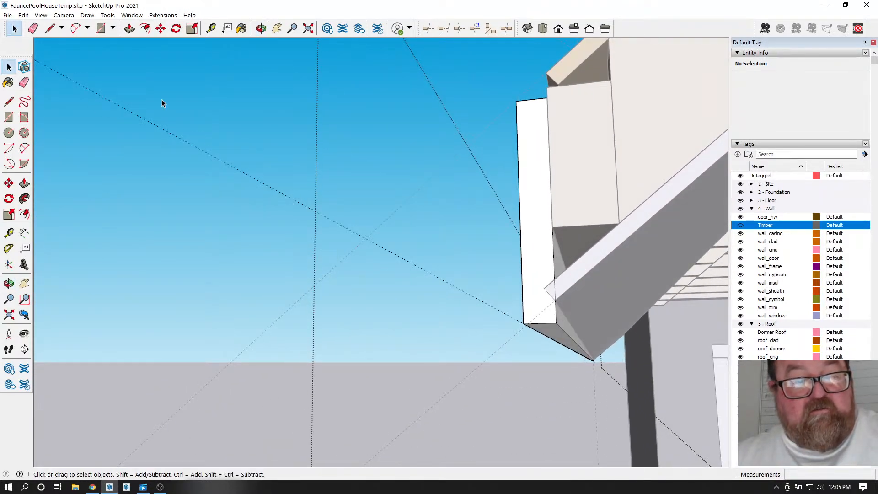
{"action": "double_click", "coordinate": [586, 271]}
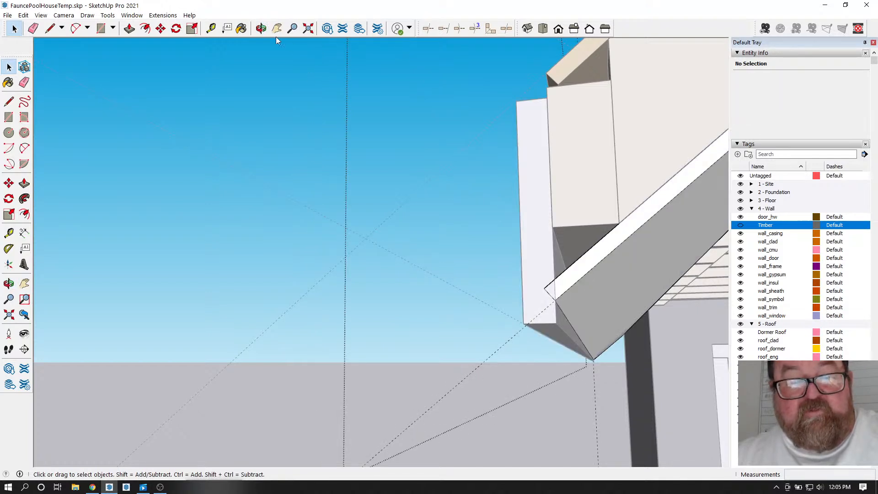
{"action": "left_click", "coordinate": [261, 28]}
{"action": "left_click_drag", "start_coordinate": [558, 235], "coordinate": [557, 285]}
{"action": "left_click", "coordinate": [130, 28]}
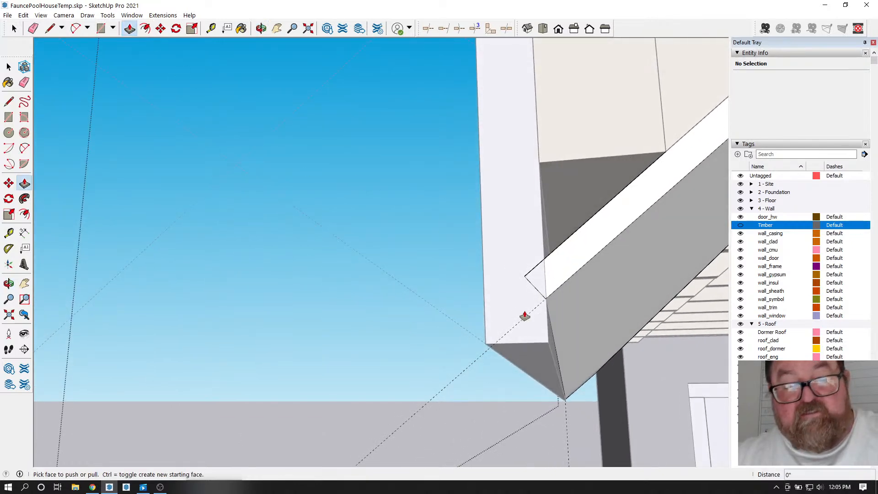
{"action": "left_click_drag", "start_coordinate": [536, 315], "coordinate": [544, 270]}
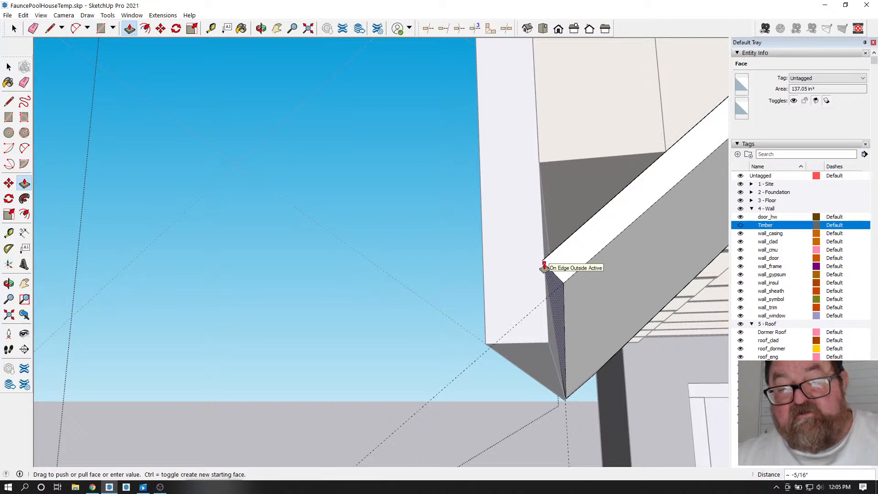
{"action": "left_click_drag", "start_coordinate": [545, 268], "coordinate": [543, 305]}
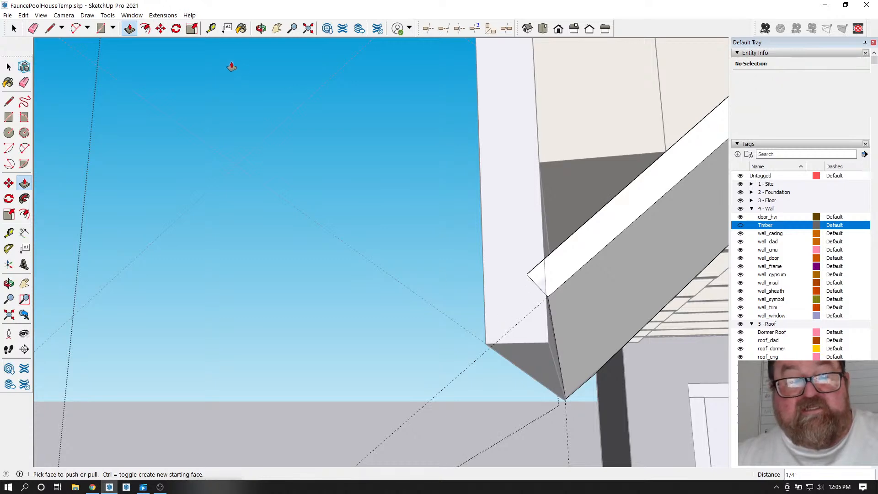
- Open the trim board at the siding-clad gable end and extend its end face about 5 1/2" to the roof's outer end
{"action": "left_click", "coordinate": [261, 29]}
{"action": "left_click_drag", "start_coordinate": [425, 210], "coordinate": [481, 358]}
{"action": "scroll", "coordinate": [443, 343], "scroll_direction": "up", "scroll_amount": 10}
{"action": "key", "text": "space"}
{"action": "scroll", "coordinate": [267, 183], "scroll_direction": "down", "scroll_amount": 3}
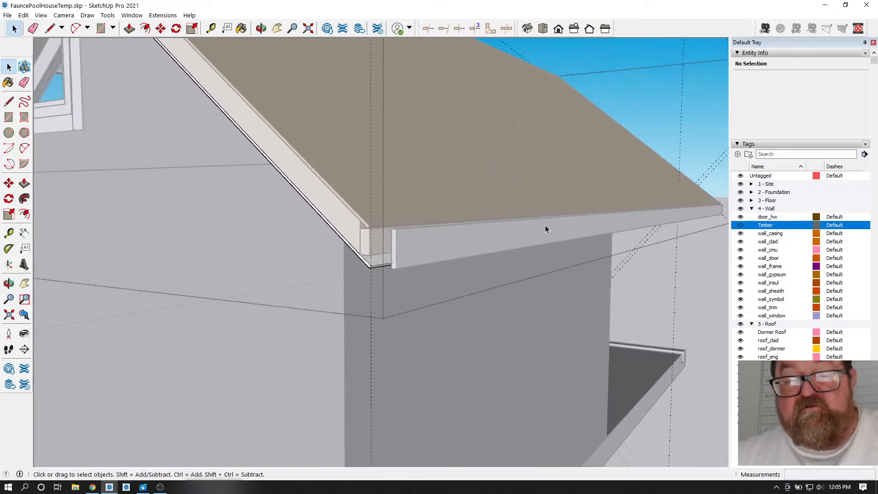
{"action": "scroll", "coordinate": [553, 238], "scroll_direction": "down", "scroll_amount": 3}
{"action": "scroll", "coordinate": [463, 262], "scroll_direction": "up", "scroll_amount": 5}
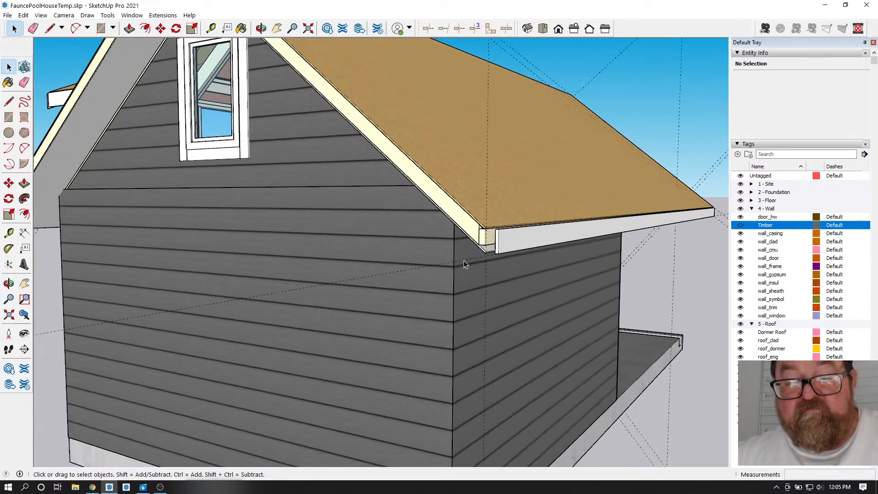
{"action": "scroll", "coordinate": [499, 256], "scroll_direction": "up", "scroll_amount": 2}
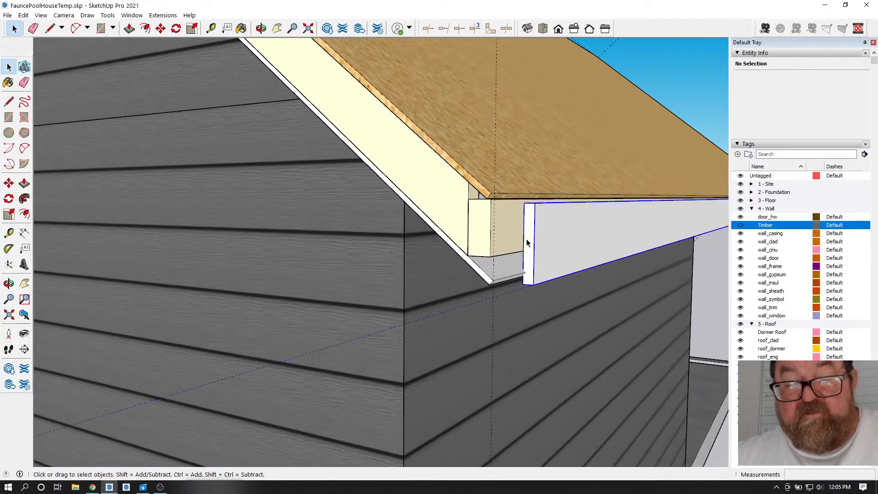
{"action": "key", "text": "p"}
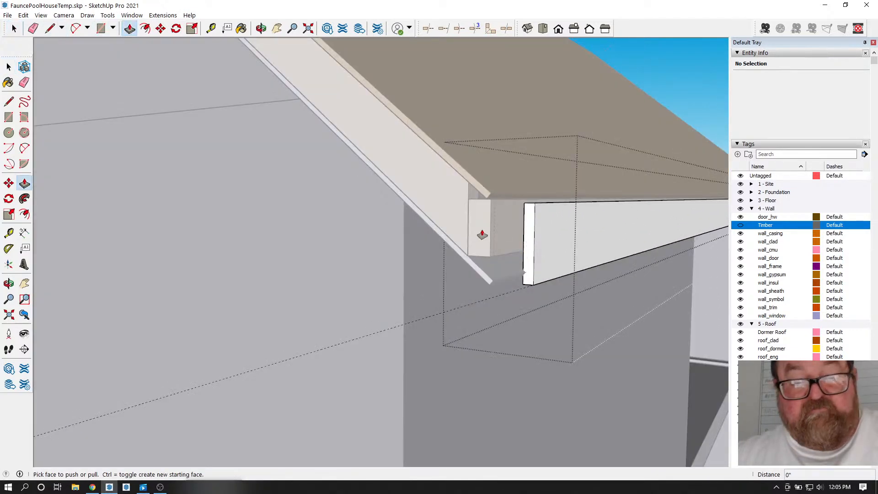
{"action": "left_click", "coordinate": [528, 231]}
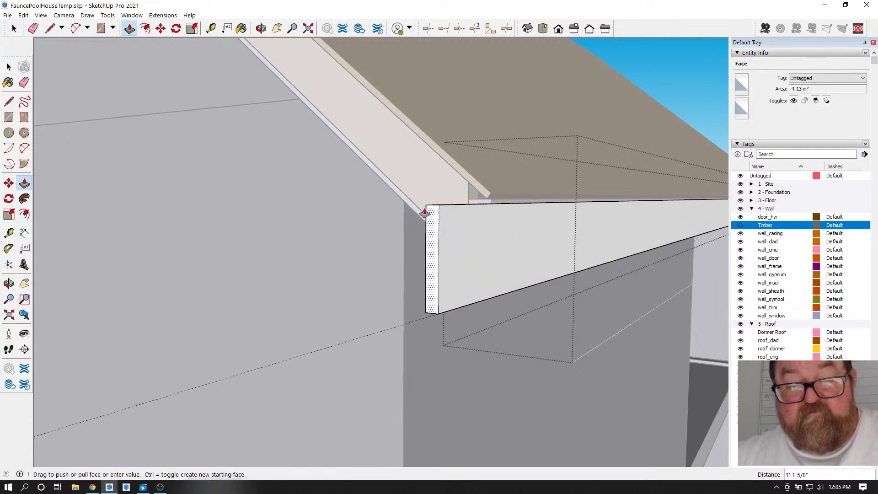
{"action": "left_click", "coordinate": [404, 200]}
{"action": "scroll", "coordinate": [487, 279], "scroll_direction": "down", "scroll_amount": 2}
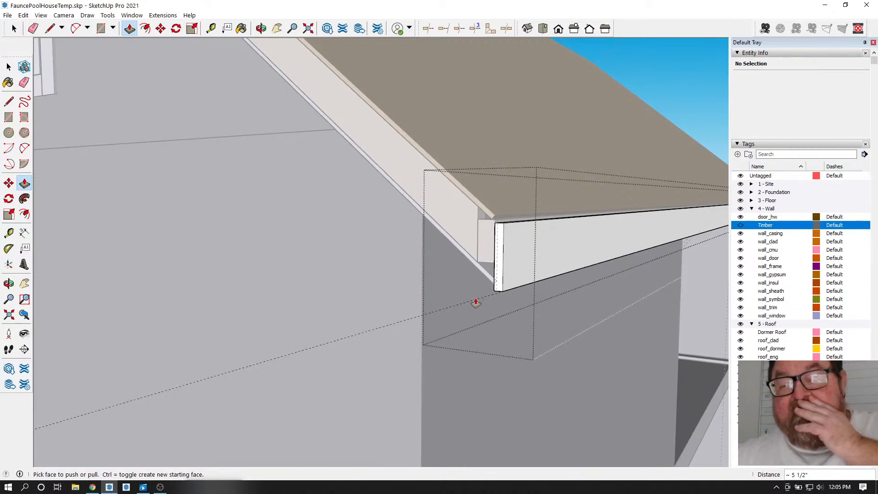
{"action": "scroll", "coordinate": [487, 277], "scroll_direction": "up", "scroll_amount": 2}
{"action": "left_click", "coordinate": [261, 28]}
{"action": "left_click_drag", "start_coordinate": [488, 153], "coordinate": [464, 324]}
{"action": "left_click_drag", "start_coordinate": [500, 178], "coordinate": [486, 221]}
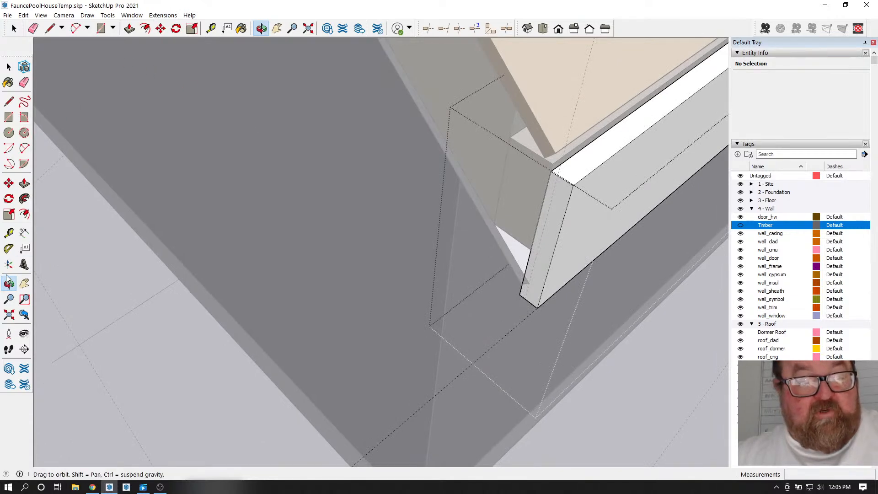
{"action": "left_click", "coordinate": [8, 249]}
{"action": "scroll", "coordinate": [563, 179], "scroll_direction": "up", "scroll_amount": 3}
{"action": "left_click", "coordinate": [553, 161]}
{"action": "key", "text": "Escape"}
{"action": "scroll", "coordinate": [525, 196], "scroll_direction": "down", "scroll_amount": 5}
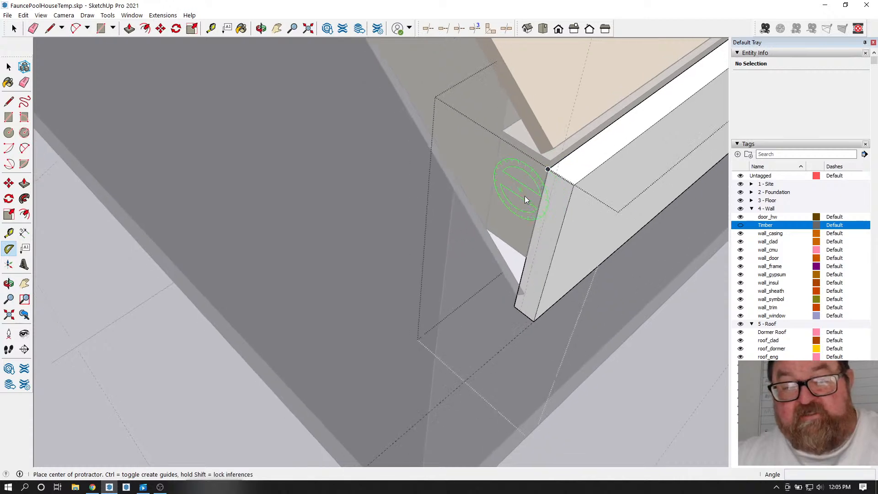
{"action": "scroll", "coordinate": [451, 338], "scroll_direction": "down", "scroll_amount": 6}
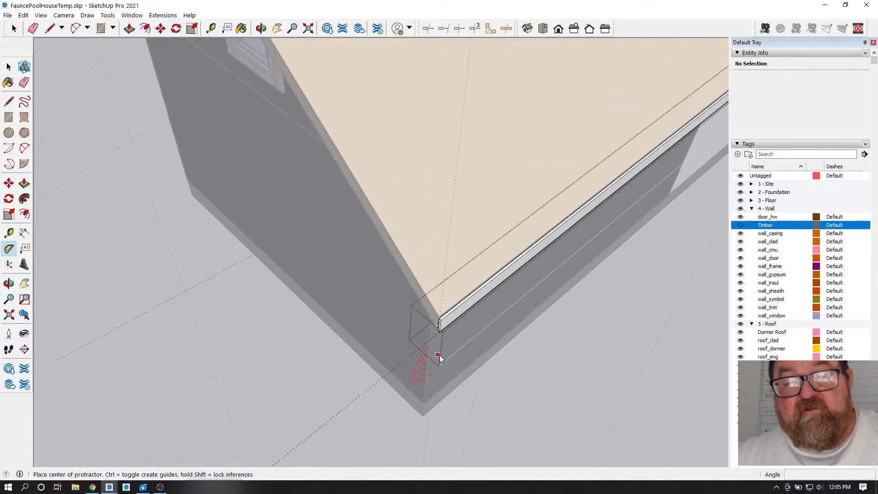
{"action": "scroll", "coordinate": [441, 337], "scroll_direction": "down", "scroll_amount": 3}
{"action": "key", "text": "space"}
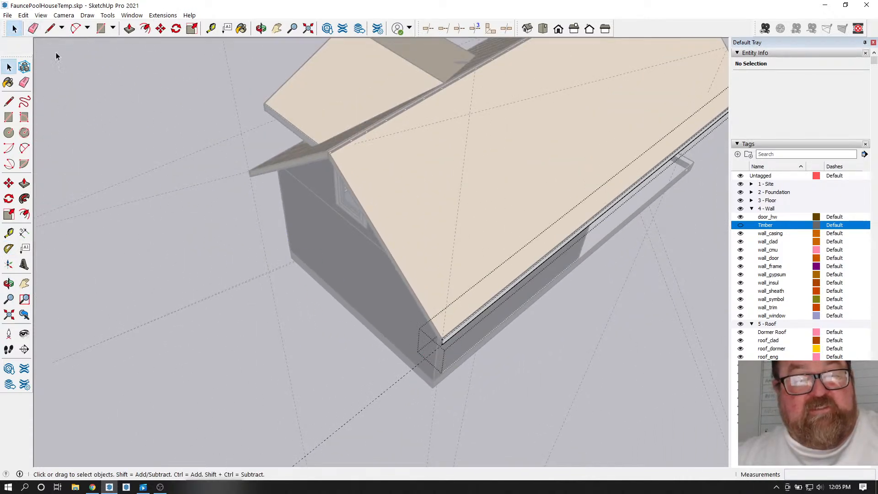
{"action": "scroll", "coordinate": [469, 347], "scroll_direction": "down", "scroll_amount": 2}
{"action": "scroll", "coordinate": [429, 337], "scroll_direction": "up", "scroll_amount": 4}
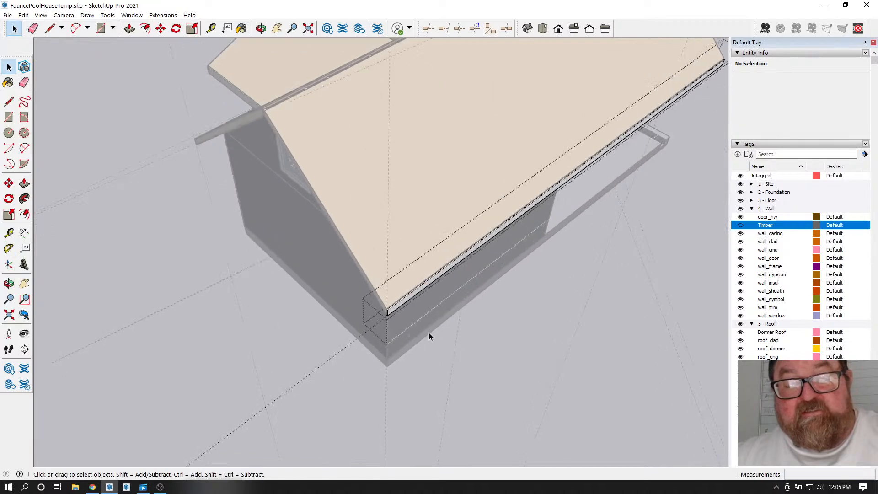
- Switch to YouTube Studio in Chrome to check the live chat, and return to the SketchUp model
{"action": "left_click", "coordinate": [90, 487]}
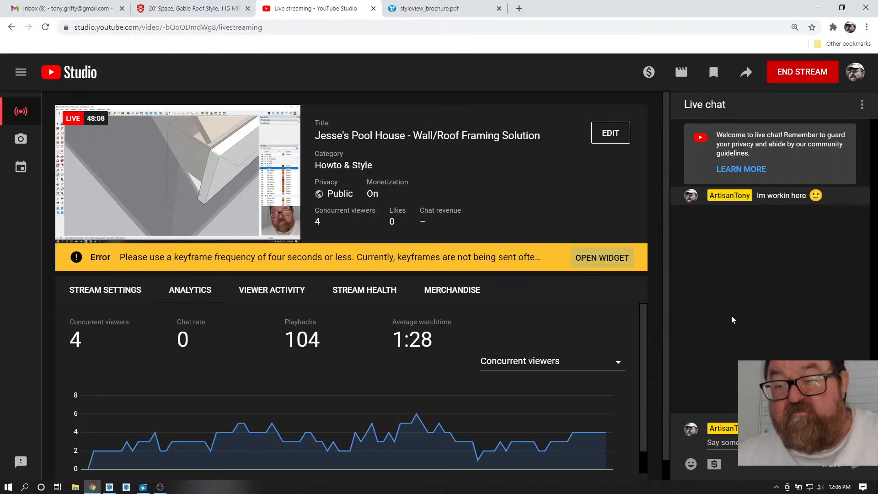
{"action": "left_click", "coordinate": [109, 487]}
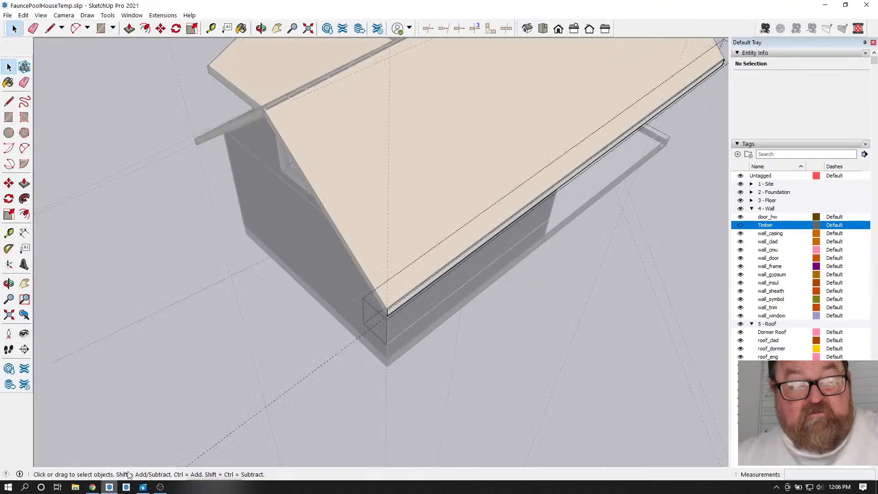
- Close the trim board group and delete all guides from the model
{"action": "left_click", "coordinate": [261, 28]}
{"action": "left_click_drag", "start_coordinate": [403, 115], "coordinate": [72, 84]}
{"action": "left_click", "coordinate": [13, 28]}
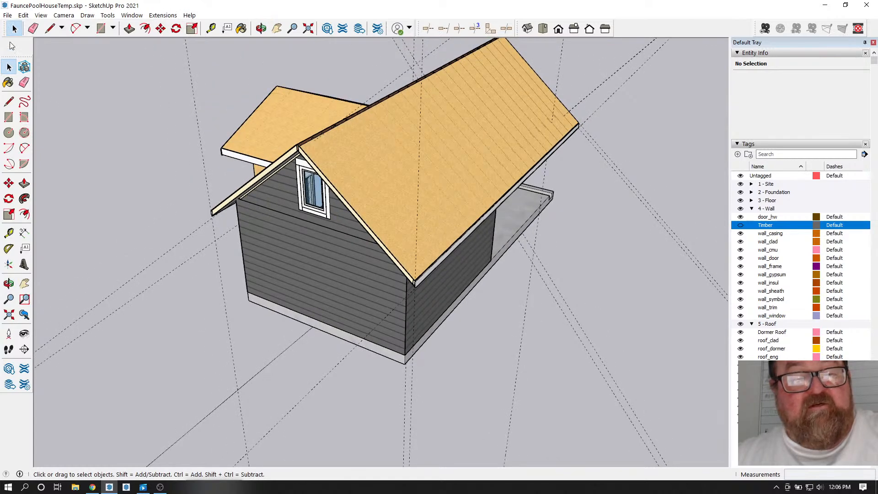
{"action": "left_click", "coordinate": [23, 15]}
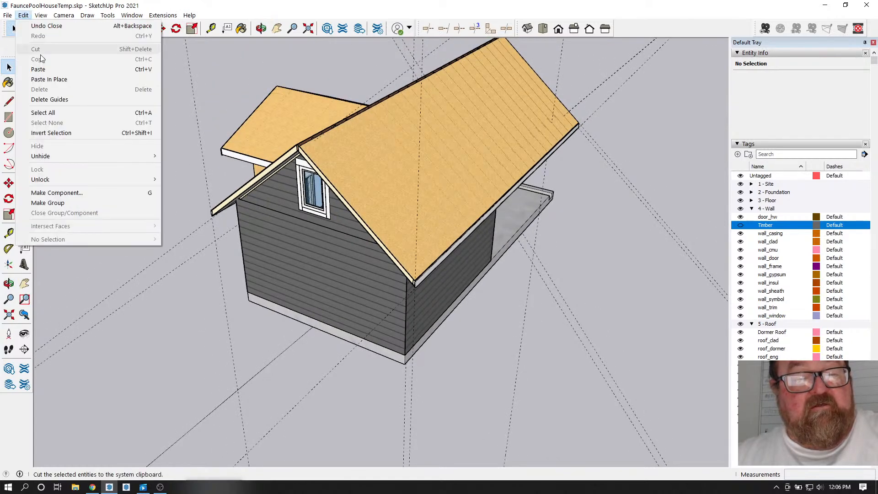
{"action": "left_click", "coordinate": [54, 101]}
- Copy the eave trim board about 16' 7 1/2" across the gable end to the opposite eave, against the board at the rafter ends
{"action": "left_click", "coordinate": [261, 28]}
{"action": "left_click_drag", "start_coordinate": [334, 169], "coordinate": [321, 255]}
{"action": "left_click_drag", "start_coordinate": [508, 281], "coordinate": [609, 318]}
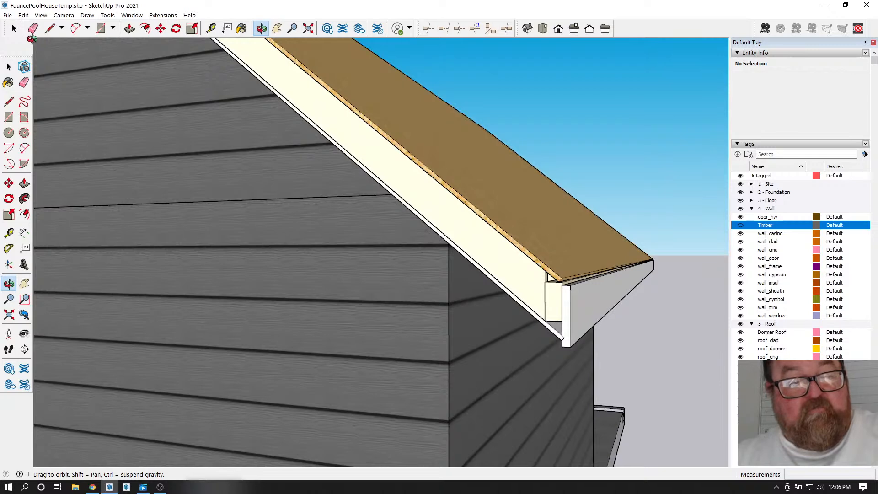
{"action": "key", "text": "space"}
{"action": "left_click", "coordinate": [567, 299]}
{"action": "key", "text": "m"}
{"action": "scroll", "coordinate": [567, 302], "scroll_direction": "up", "scroll_amount": 3}
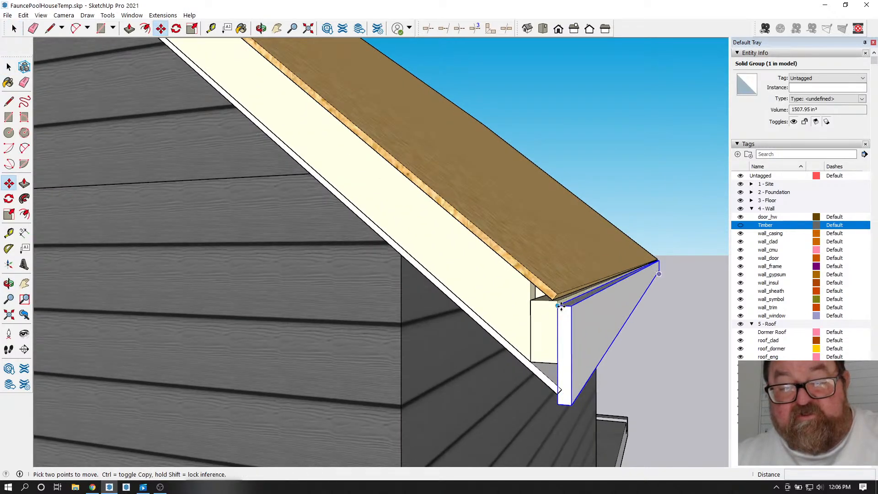
{"action": "left_click", "coordinate": [569, 310]}
{"action": "key", "text": "ctrl"}
{"action": "scroll", "coordinate": [661, 315], "scroll_direction": "down", "scroll_amount": 6}
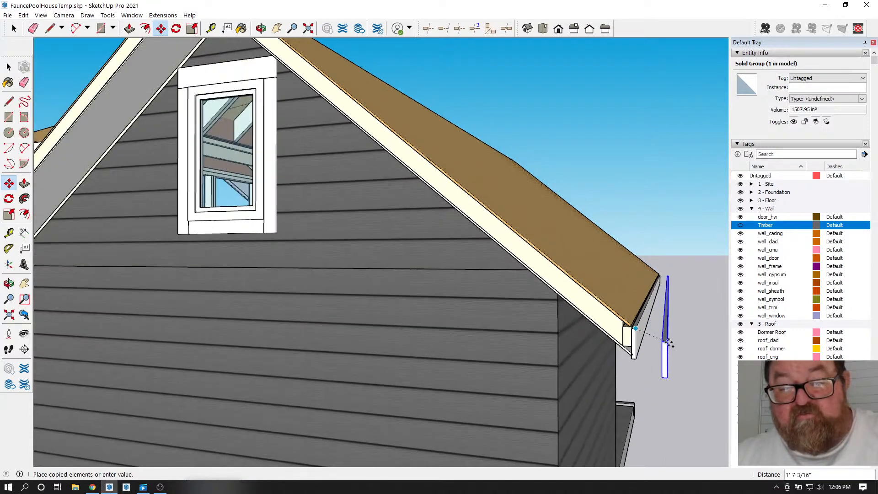
{"action": "scroll", "coordinate": [384, 333], "scroll_direction": "up", "scroll_amount": 2}
{"action": "scroll", "coordinate": [384, 333], "scroll_direction": "up", "scroll_amount": 3}
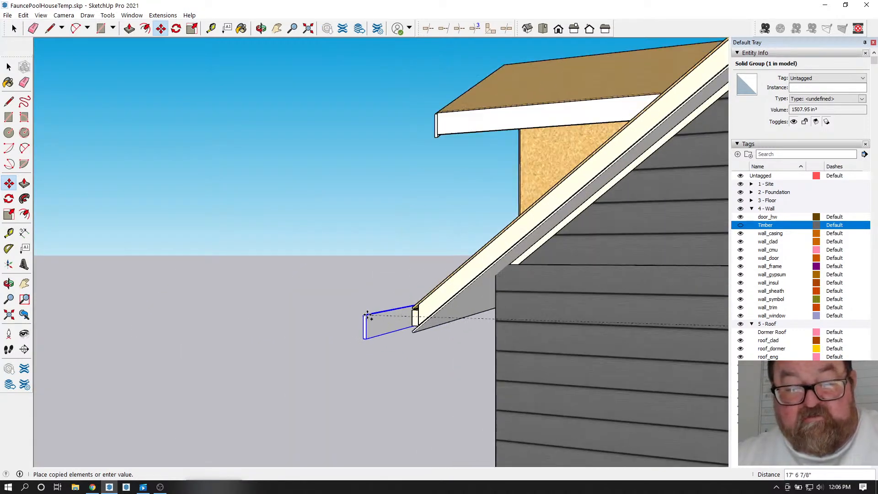
{"action": "scroll", "coordinate": [384, 309], "scroll_direction": "up", "scroll_amount": 4}
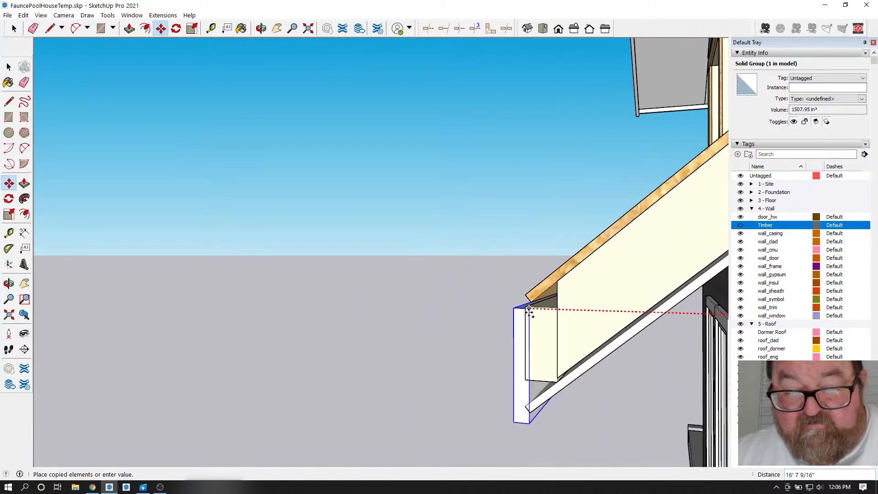
{"action": "left_click", "coordinate": [524, 309]}
{"action": "scroll", "coordinate": [389, 356], "scroll_direction": "down", "scroll_amount": 3}
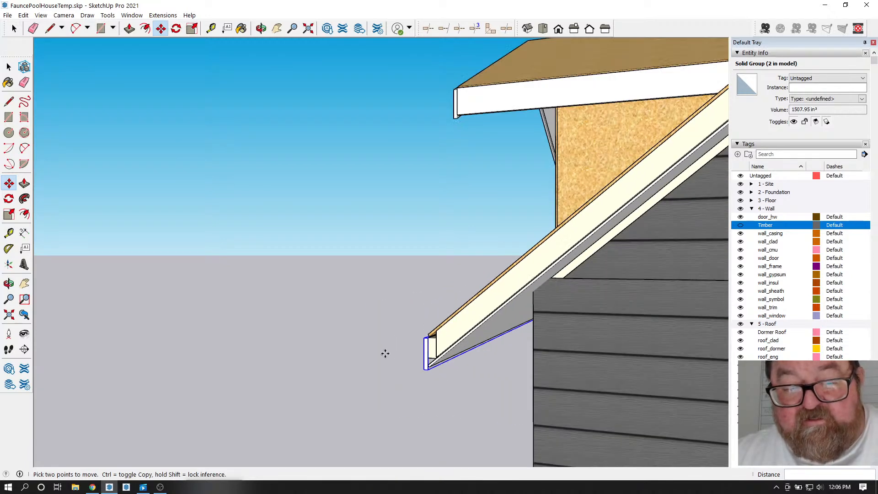
- Place a guide 5.5" below the roof sheathing's sloped upper edge at the gable end, parallel to it
{"action": "left_click", "coordinate": [260, 28]}
{"action": "left_click_drag", "start_coordinate": [242, 256], "coordinate": [443, 346]}
{"action": "scroll", "coordinate": [443, 347], "scroll_direction": "up", "scroll_amount": 5}
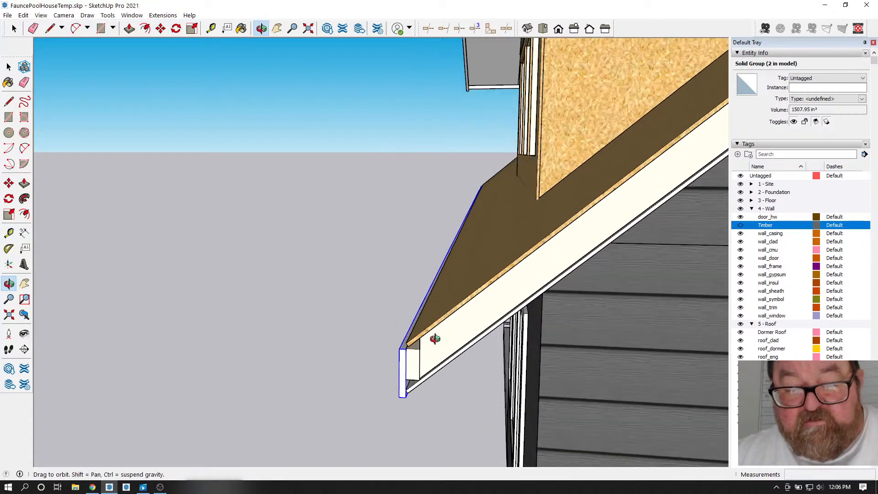
{"action": "left_click", "coordinate": [50, 29]}
{"action": "middle_click_drag", "start_coordinate": [315, 279], "coordinate": [287, 305]}
{"action": "scroll", "coordinate": [326, 288], "scroll_direction": "up", "scroll_amount": 3}
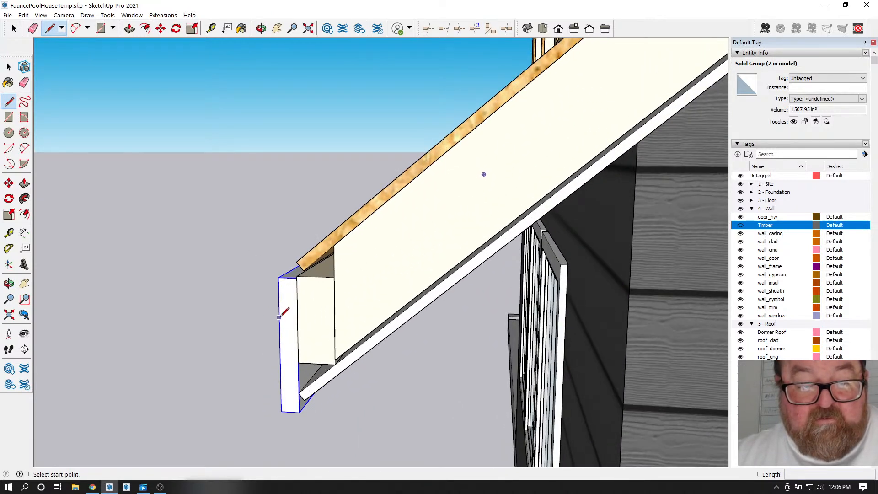
{"action": "left_click", "coordinate": [280, 278]}
{"action": "middle_click_drag", "start_coordinate": [293, 293], "coordinate": [330, 338]}
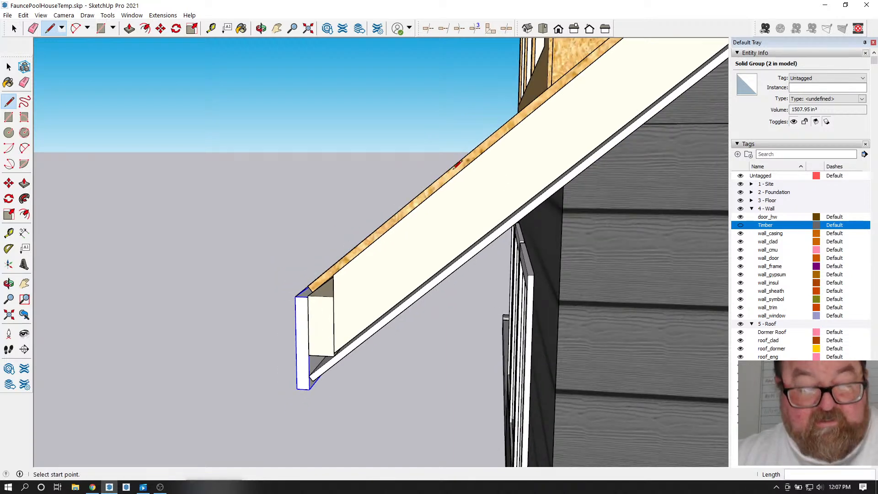
{"action": "left_click", "coordinate": [211, 29]}
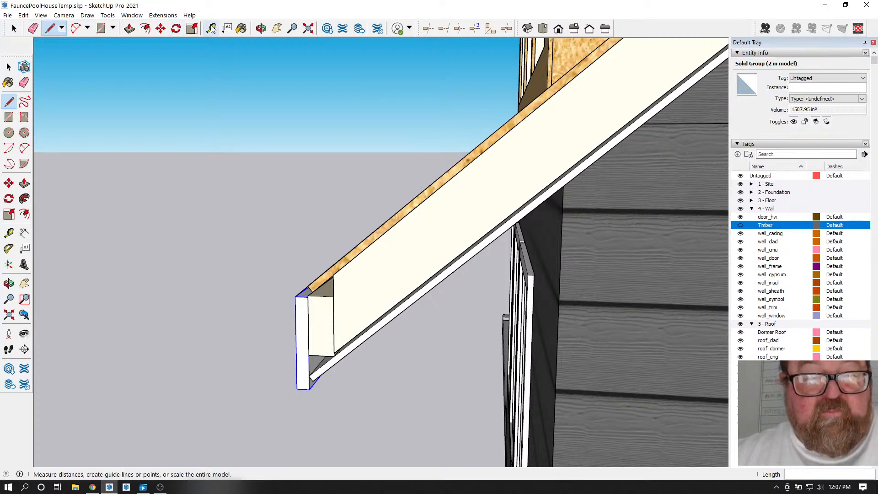
{"action": "left_click", "coordinate": [371, 234]}
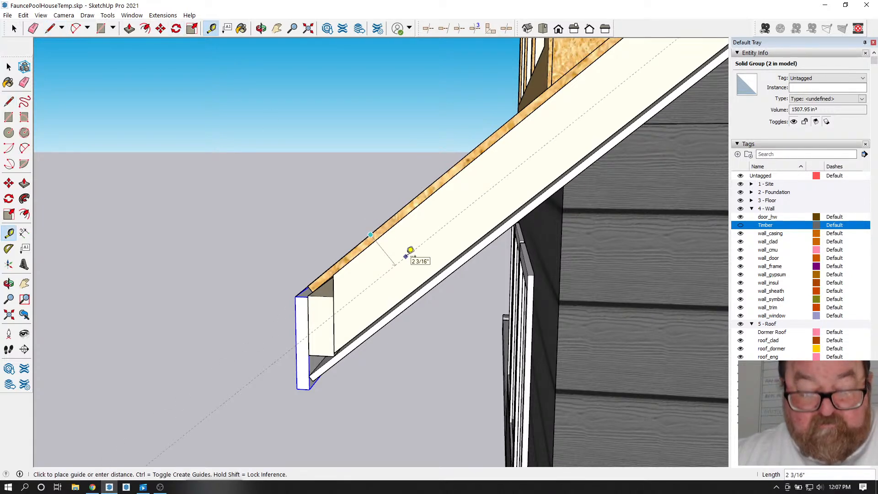
{"action": "type", "text": "5.5"}
{"action": "key", "text": "Return"}
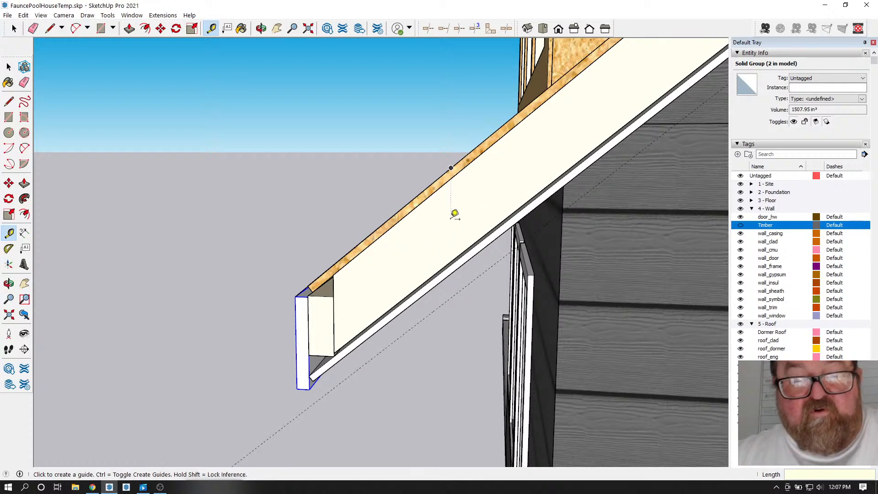
- Draw a line about 7 3/16" down from the copied trim board's outer upper corner to the guide, continuing about 1' 6" along the guide
{"action": "left_click", "coordinate": [261, 29]}
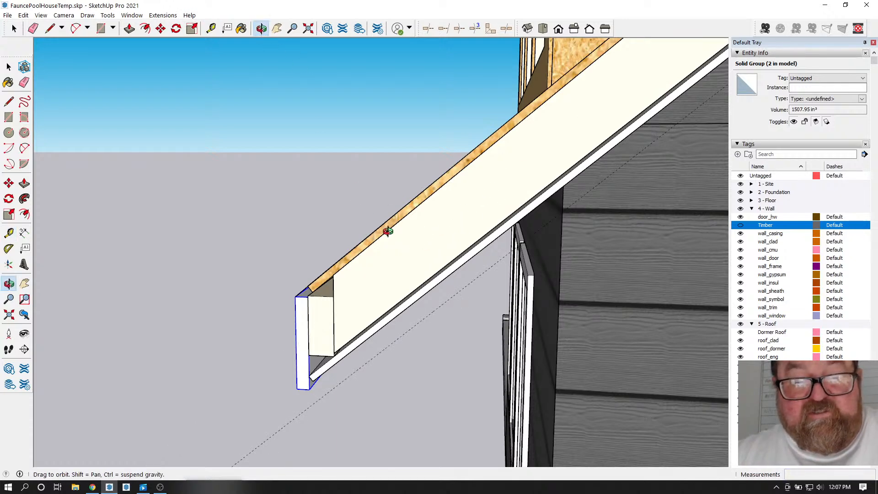
{"action": "left_click_drag", "start_coordinate": [384, 226], "coordinate": [486, 213]}
{"action": "left_click_drag", "start_coordinate": [478, 298], "coordinate": [447, 258]}
{"action": "left_click_drag", "start_coordinate": [425, 288], "coordinate": [325, 278]}
{"action": "key", "text": "l"}
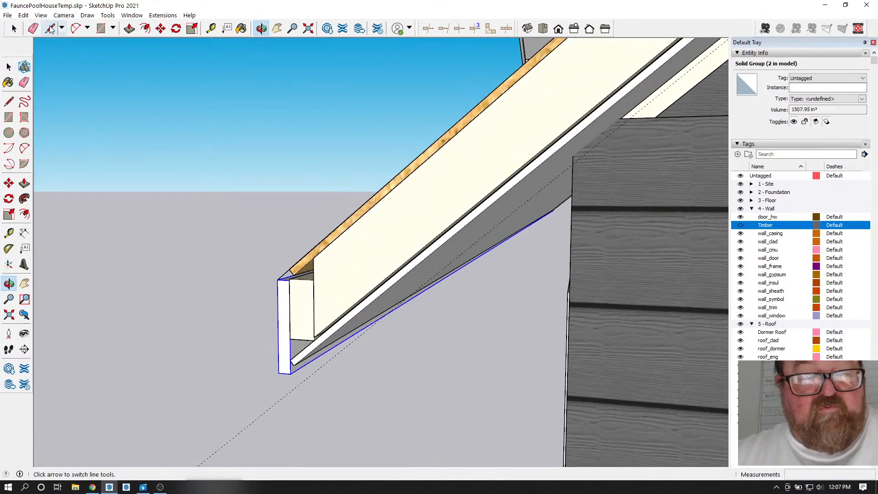
{"action": "middle_click_drag", "start_coordinate": [329, 246], "coordinate": [300, 307]}
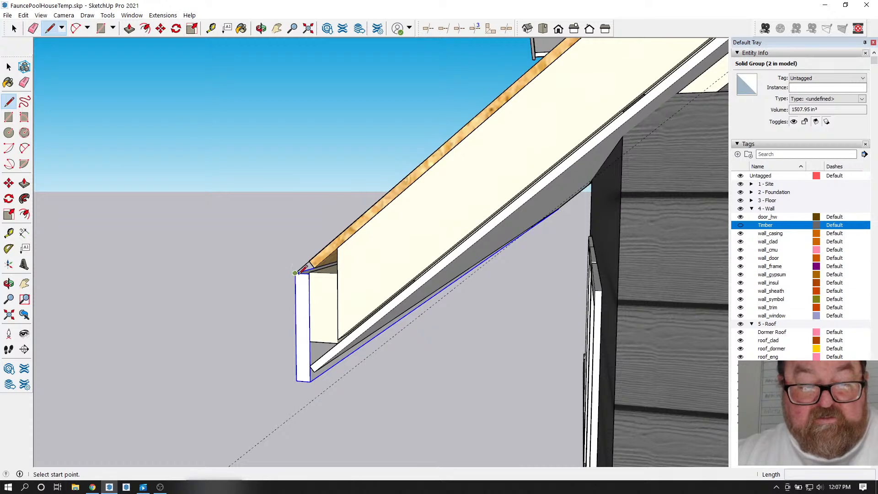
{"action": "left_click", "coordinate": [295, 273]}
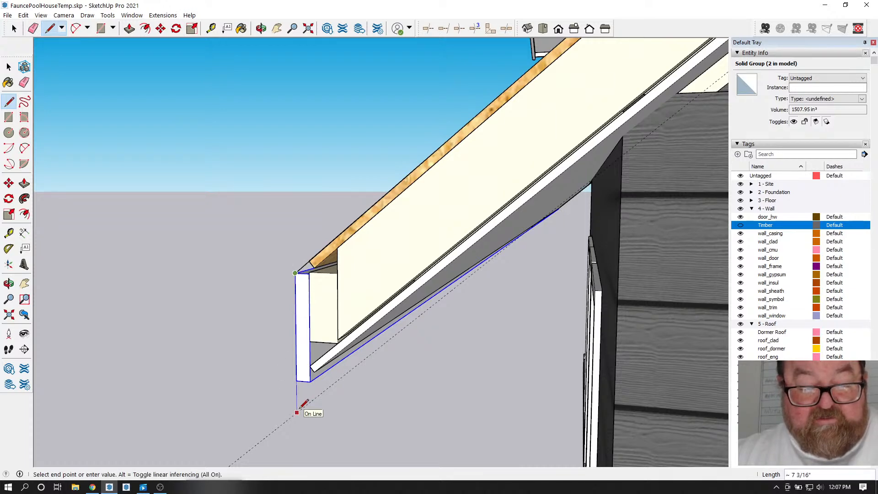
{"action": "middle_click_drag", "start_coordinate": [320, 377], "coordinate": [329, 381]}
{"action": "scroll", "coordinate": [485, 264], "scroll_direction": "up", "scroll_amount": 3}
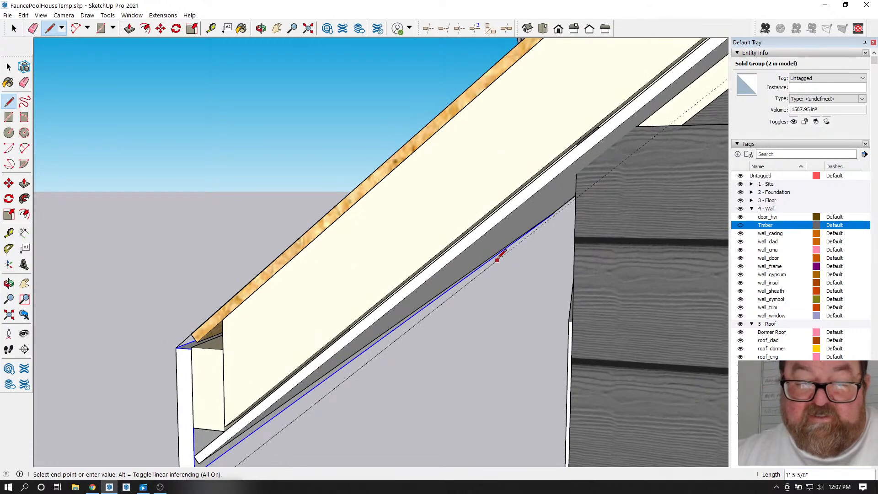
{"action": "left_click", "coordinate": [506, 252]}
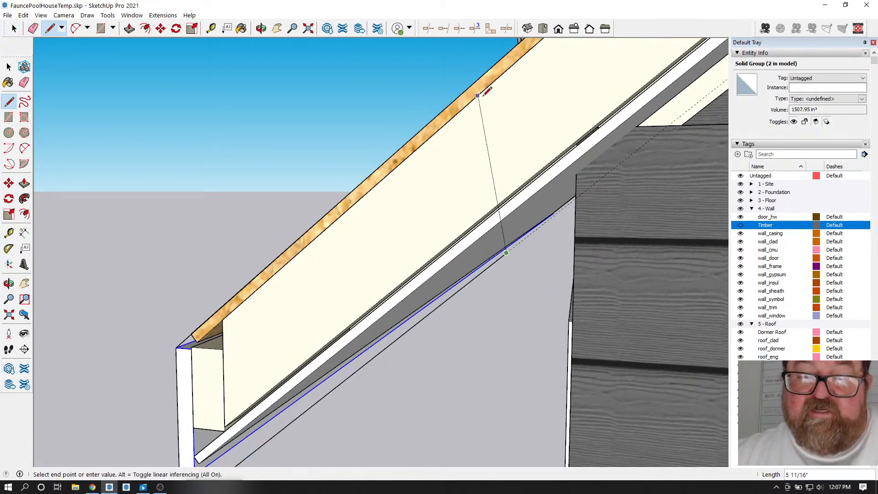
{"action": "scroll", "coordinate": [506, 157], "scroll_direction": "down", "scroll_amount": 2}
{"action": "key", "text": "Escape"}
- Try to draw a vertical line from the sloped lower line up past the roof sheathing's upper edge
{"action": "left_click", "coordinate": [419, 292]}
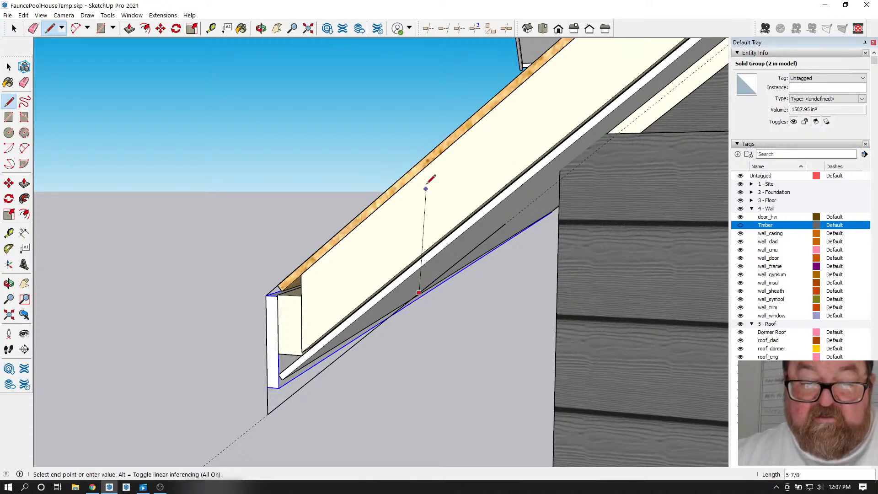
{"action": "left_click", "coordinate": [419, 147]}
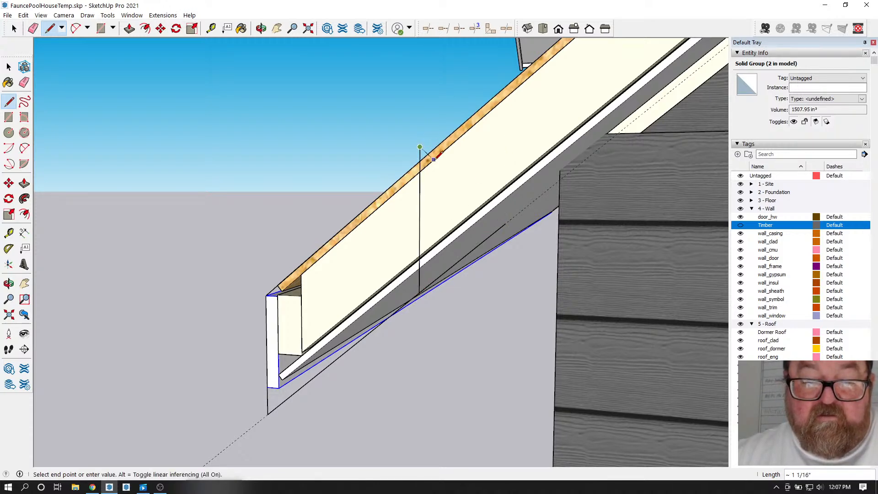
{"action": "left_click", "coordinate": [262, 29]}
{"action": "left_click_drag", "start_coordinate": [274, 53], "coordinate": [303, 298]}
{"action": "mouse_move", "coordinate": [303, 299]}
{"action": "middle_mouse_down"}
{"action": "mouse_move", "coordinate": [349, 280]}
{"action": "mouse_move", "coordinate": [359, 260]}
{"action": "mouse_move", "coordinate": [313, 308]}
{"action": "middle_mouse_up"}
{"action": "left_click_drag", "start_coordinate": [314, 308], "coordinate": [431, 200]}
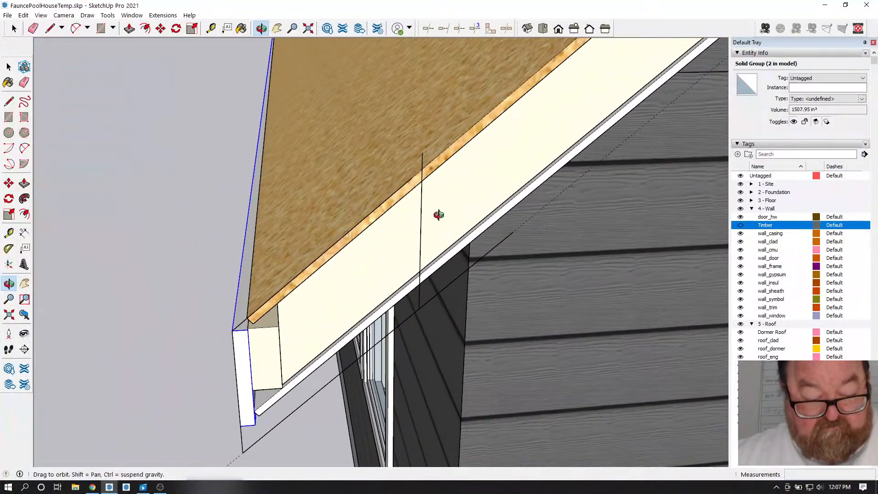
- Close the gable-end trim profile with a vertical line from the sloped lower line past the sheathing edge, and erase the excess lines and guide
{"action": "left_click", "coordinate": [50, 29]}
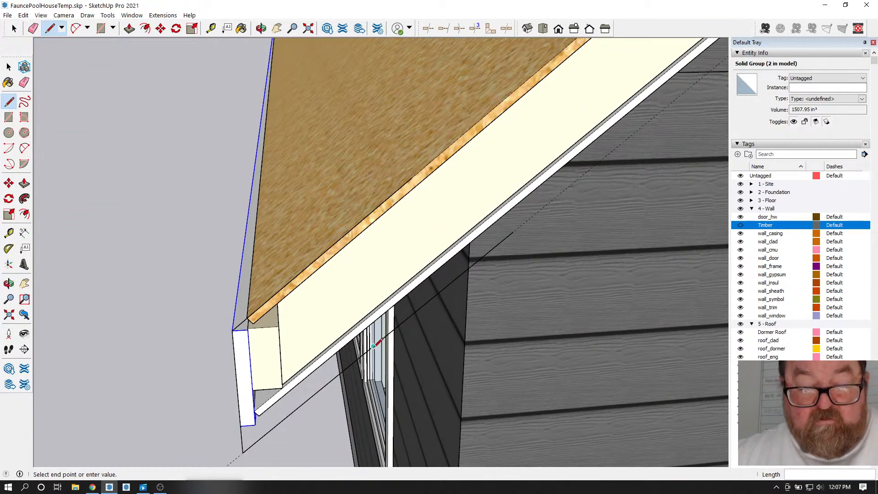
{"action": "left_click", "coordinate": [373, 193]}
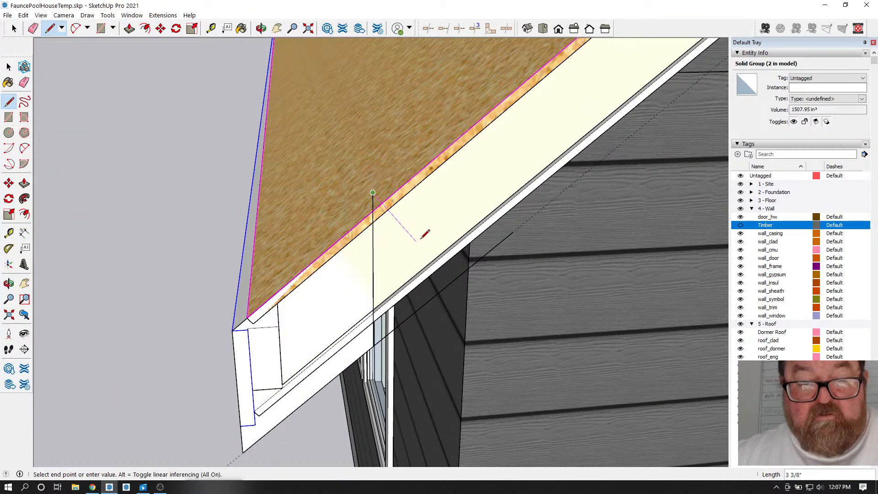
{"action": "left_click", "coordinate": [34, 29]}
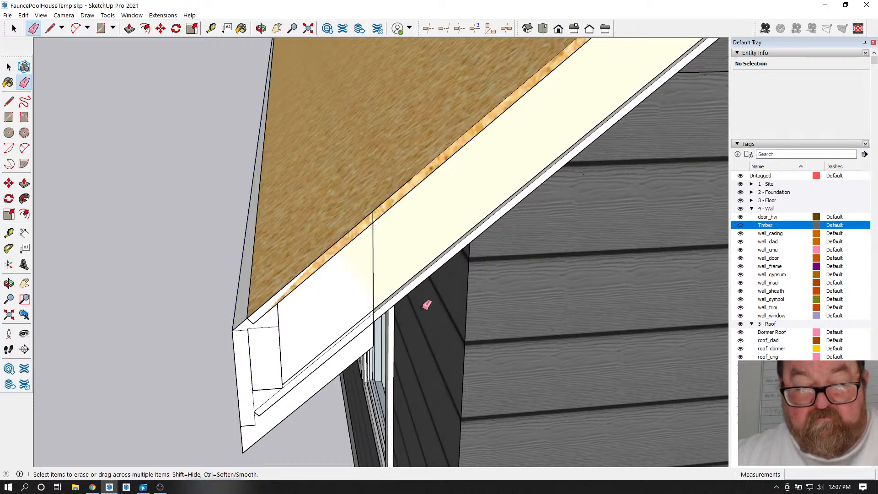
{"action": "scroll", "coordinate": [323, 208], "scroll_direction": "down", "scroll_amount": 1}
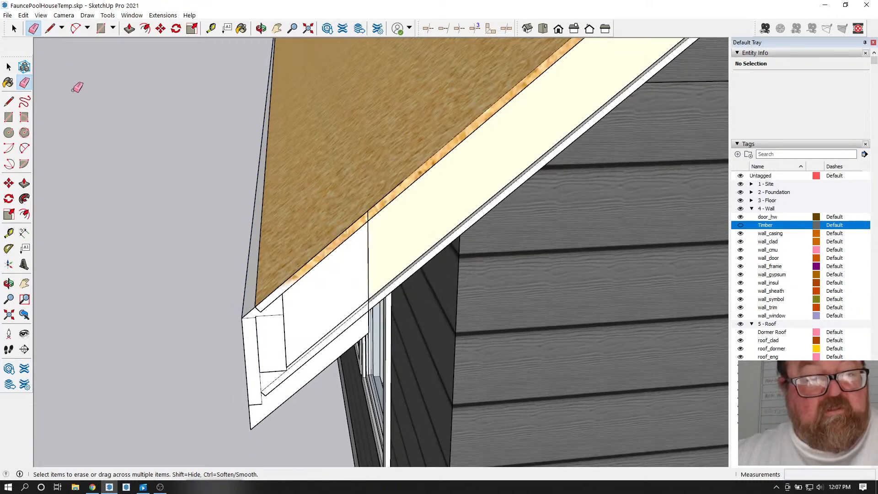
- Make a group from the whole trim profile at the eave corner of the gable end
{"action": "left_click", "coordinate": [14, 29]}
{"action": "triple_click", "coordinate": [291, 386]}
{"action": "right_click", "coordinate": [291, 386]}
{"action": "left_click", "coordinate": [325, 315]}
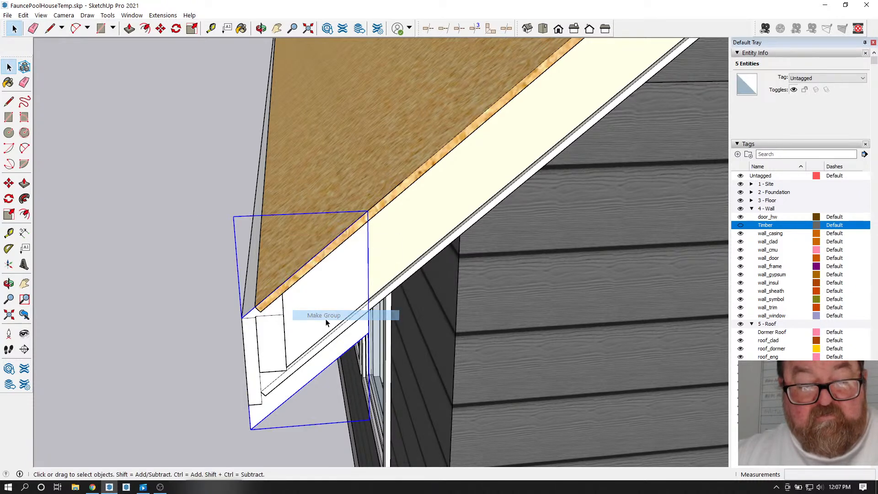
- Open the new trim profile group and extrude its face 3/4" outward
{"action": "double_click", "coordinate": [321, 362]}
{"action": "left_click", "coordinate": [129, 29]}
{"action": "left_click_drag", "start_coordinate": [289, 329], "coordinate": [295, 348]}
{"action": "type", "text": "3/4"}
{"action": "key", "text": "Return"}
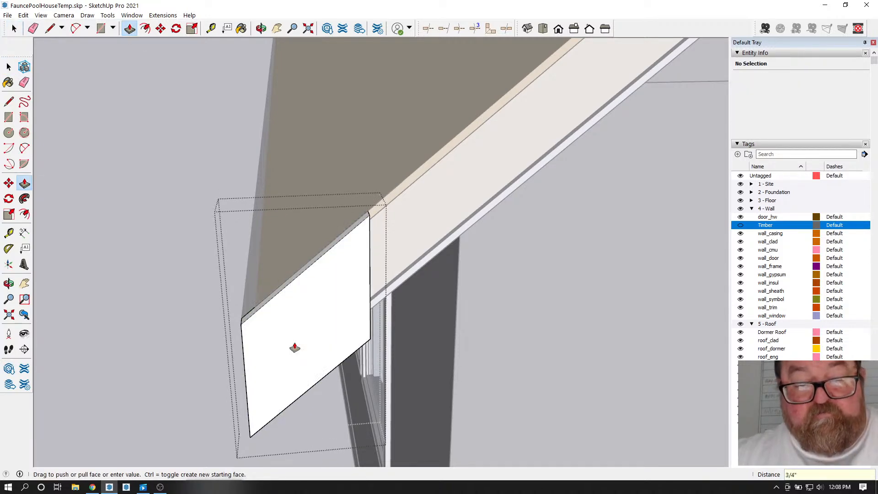
- Draw a line across the back face of the 3/4" trim piece, from the eave board's lower corner past the sloped lower edge
{"action": "left_click", "coordinate": [260, 28]}
{"action": "left_click_drag", "start_coordinate": [320, 220], "coordinate": [284, 248]}
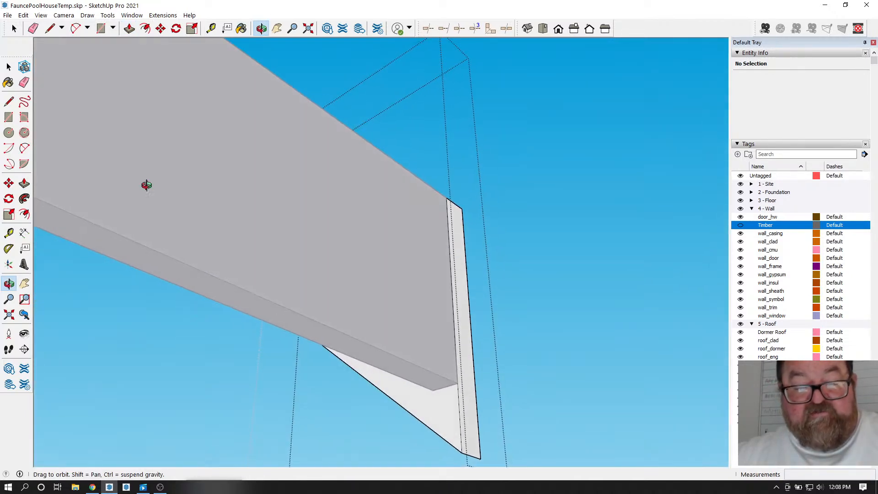
{"action": "key", "text": "space"}
{"action": "left_click", "coordinate": [431, 415]}
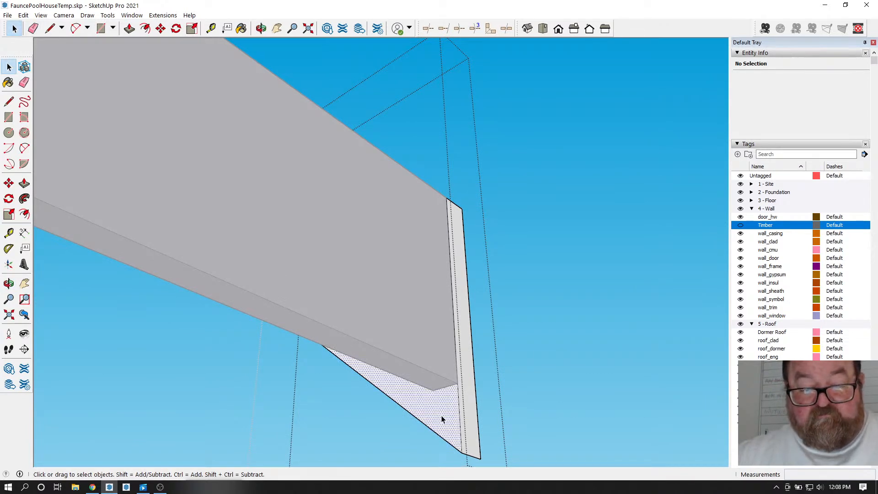
{"action": "key", "text": "l"}
{"action": "scroll", "coordinate": [386, 374], "scroll_direction": "up", "scroll_amount": 2}
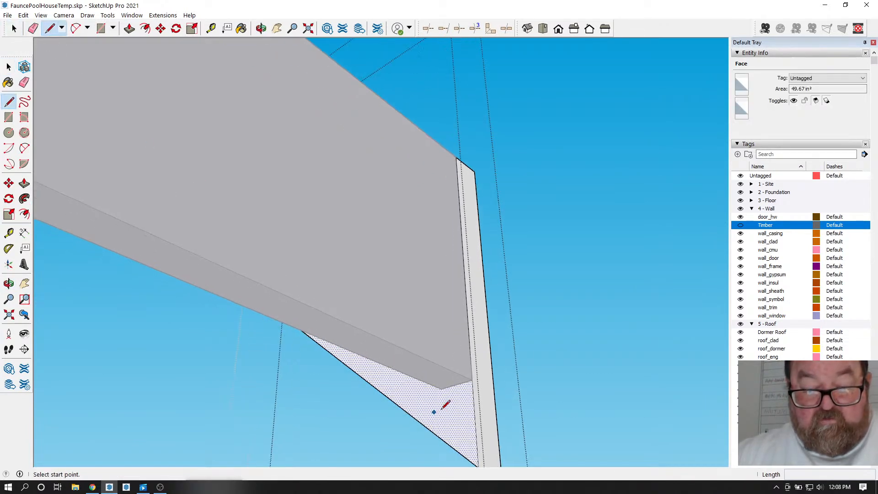
{"action": "left_click", "coordinate": [473, 380]}
{"action": "left_click", "coordinate": [383, 406]}
- Try erasing edges around the lower corner of the trim piece's back face, and remove the line drawn across it
{"action": "left_click", "coordinate": [33, 29]}
{"action": "scroll", "coordinate": [352, 231], "scroll_direction": "down", "scroll_amount": 1}
{"action": "left_click", "coordinate": [458, 380]}
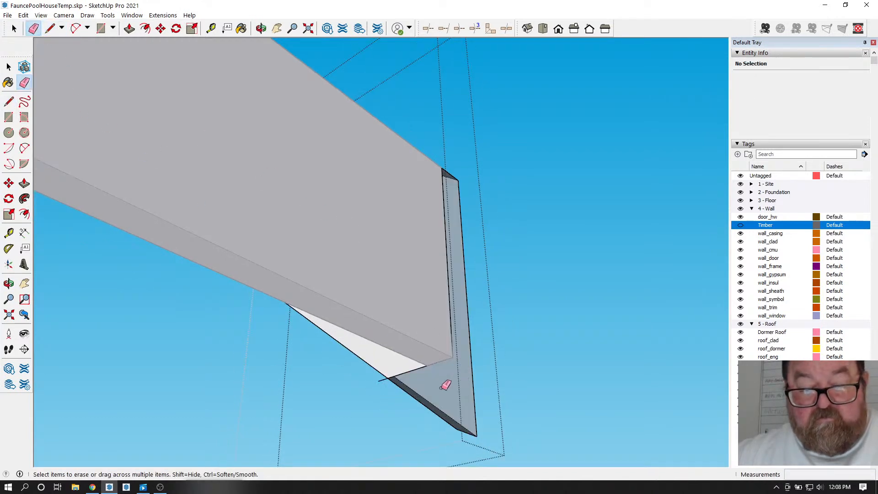
{"action": "left_click", "coordinate": [434, 390]}
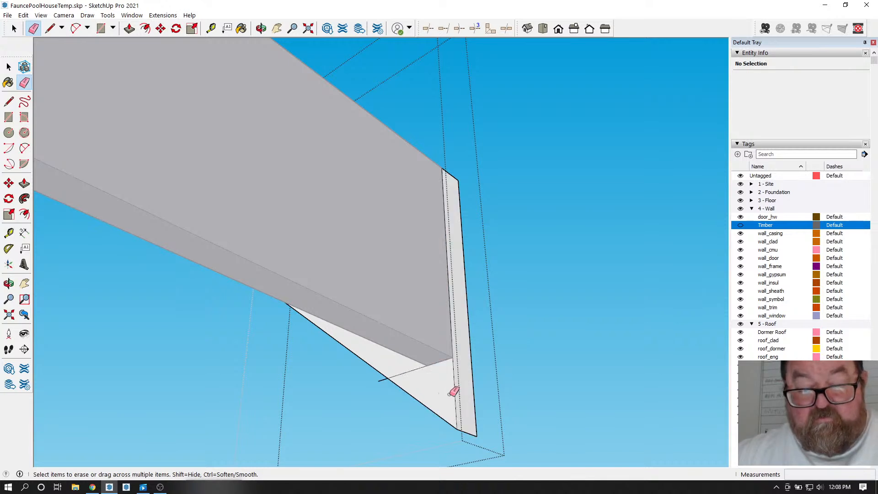
{"action": "left_click", "coordinate": [445, 389]}
{"action": "scroll", "coordinate": [429, 397], "scroll_direction": "up", "scroll_amount": 1}
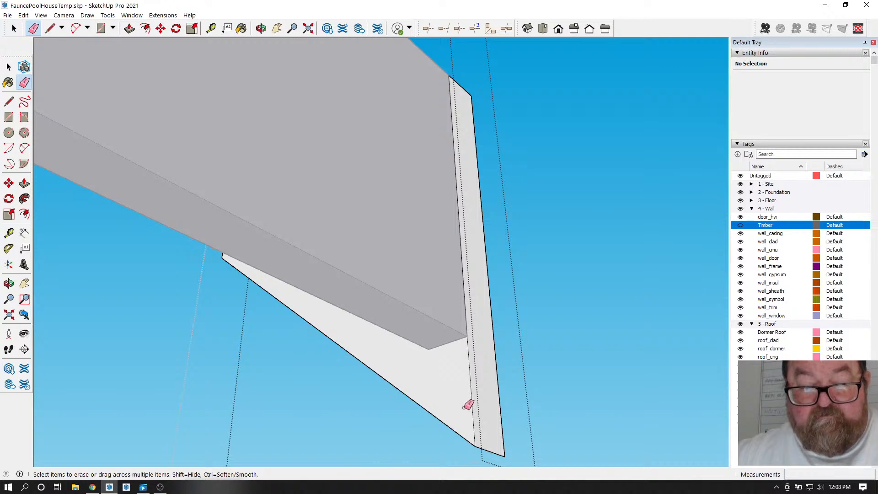
- Draw a line from the eave board's lower corner across the trim's back face, push the corner below it away by 3/4", and erase the stray line
{"action": "left_click", "coordinate": [261, 28]}
{"action": "left_click_drag", "start_coordinate": [270, 164], "coordinate": [479, 247]}
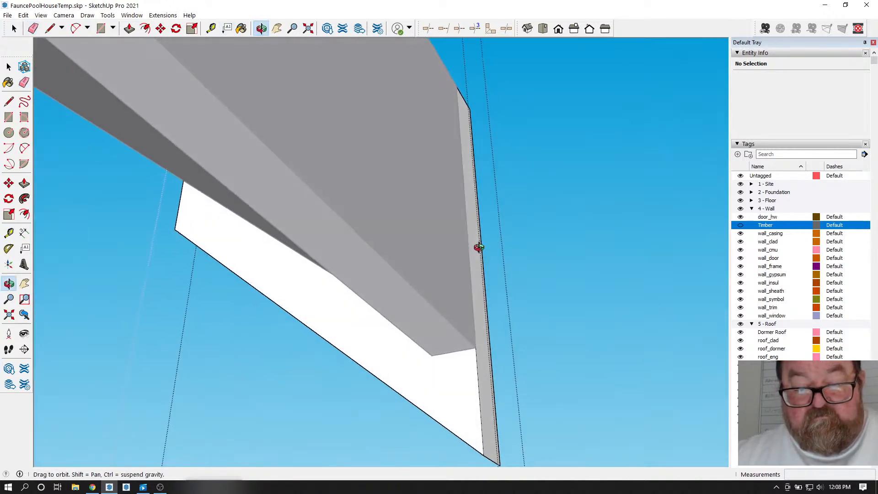
{"action": "left_click", "coordinate": [50, 28]}
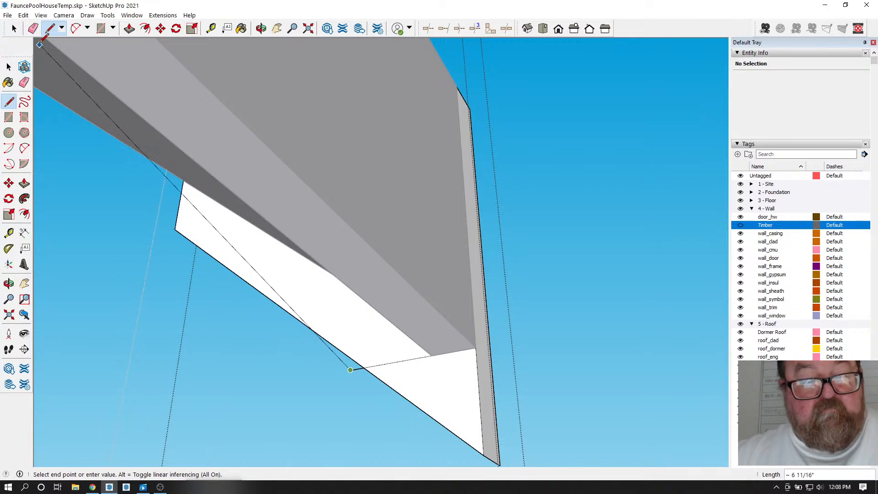
{"action": "left_click", "coordinate": [129, 29]}
{"action": "left_click_drag", "start_coordinate": [424, 337], "coordinate": [481, 414]}
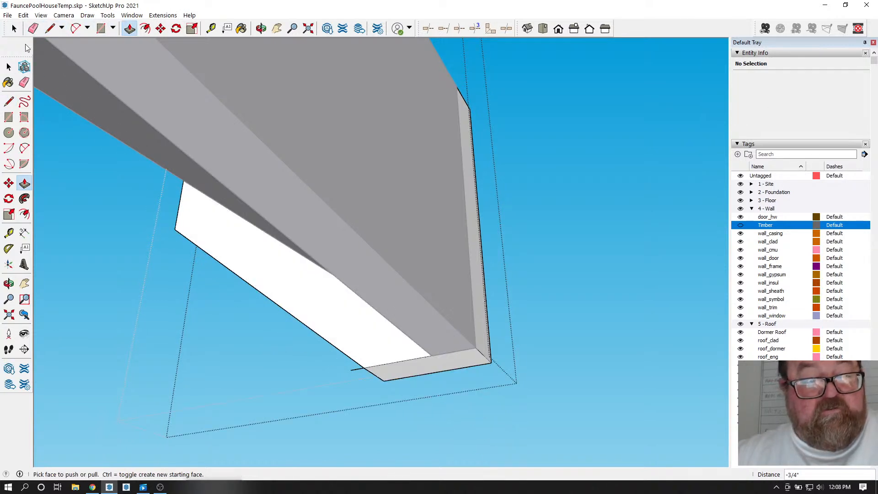
{"action": "left_click", "coordinate": [24, 82]}
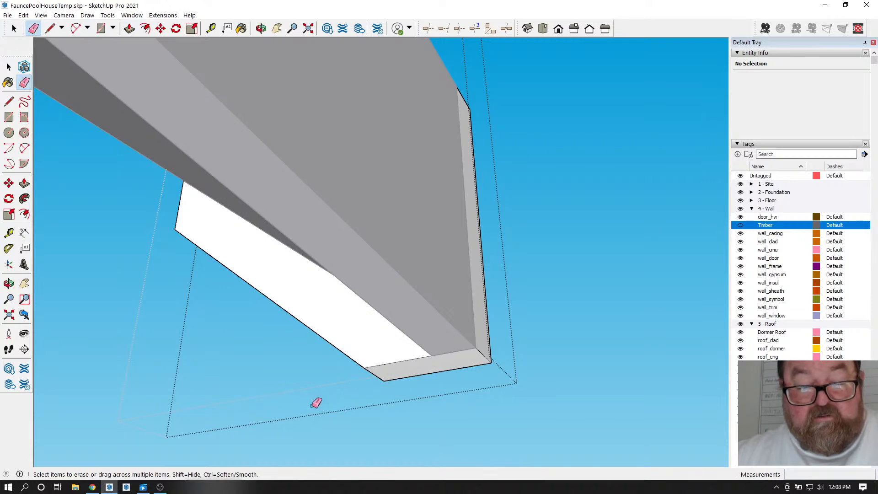
- Place a guide parallel to the trim's upper sloped edge through the lower corner of its uphill end face
{"action": "scroll", "coordinate": [317, 403], "scroll_direction": "down", "scroll_amount": 1}
{"action": "left_click", "coordinate": [261, 28]}
{"action": "left_click_drag", "start_coordinate": [352, 98], "coordinate": [227, 303]}
{"action": "key", "text": "t"}
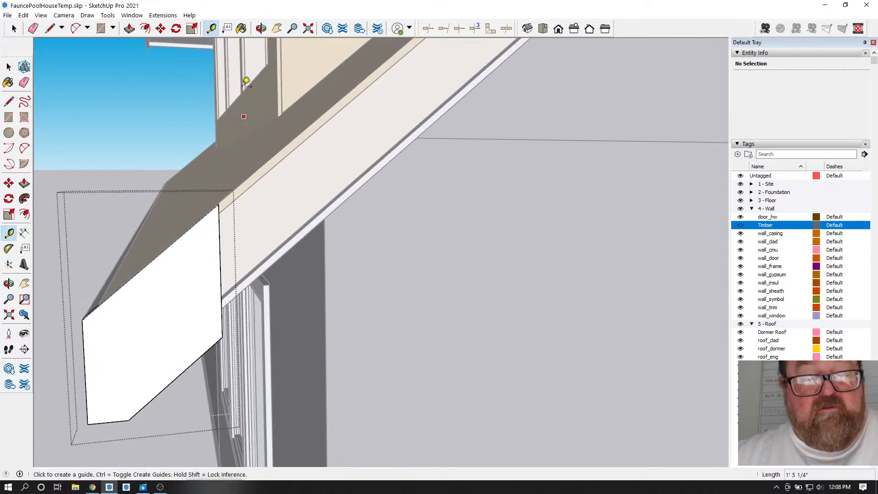
{"action": "left_click", "coordinate": [261, 29]}
{"action": "left_click_drag", "start_coordinate": [109, 242], "coordinate": [157, 265]}
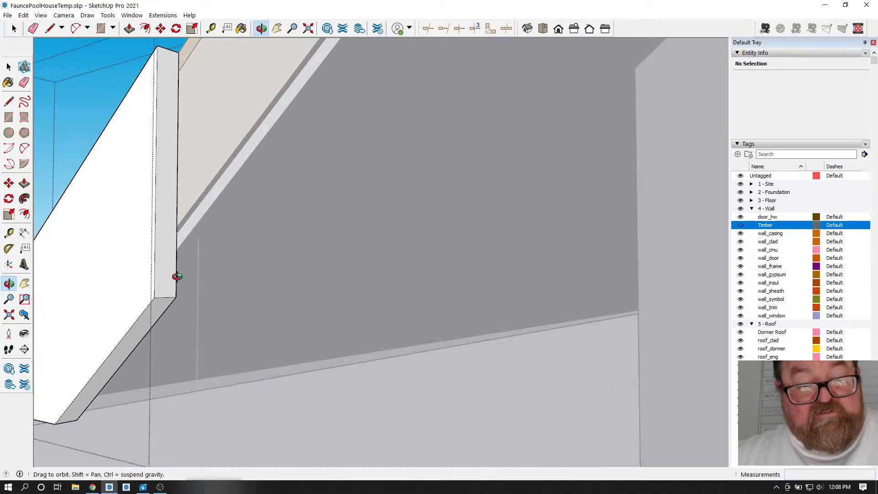
{"action": "left_click_drag", "start_coordinate": [139, 58], "coordinate": [164, 240]}
{"action": "key", "text": "t"}
{"action": "left_click", "coordinate": [133, 139]}
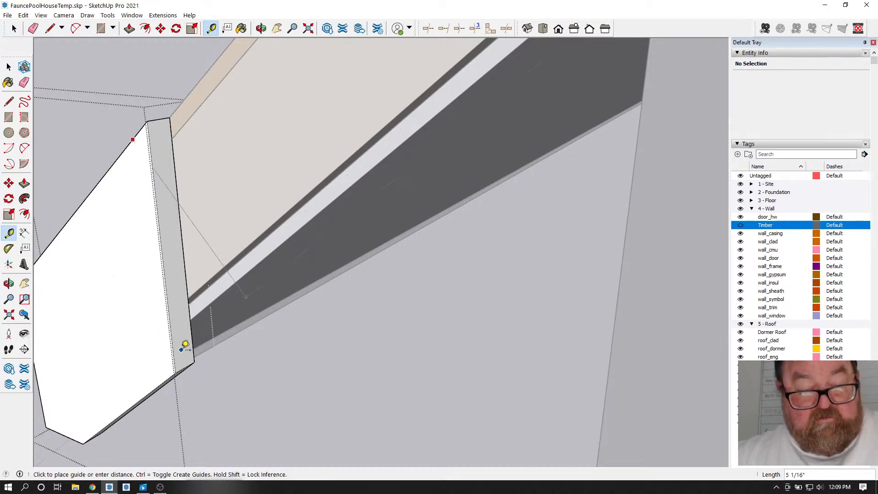
{"action": "left_click", "coordinate": [194, 362]}
{"action": "scroll", "coordinate": [271, 370], "scroll_direction": "down", "scroll_amount": 4}
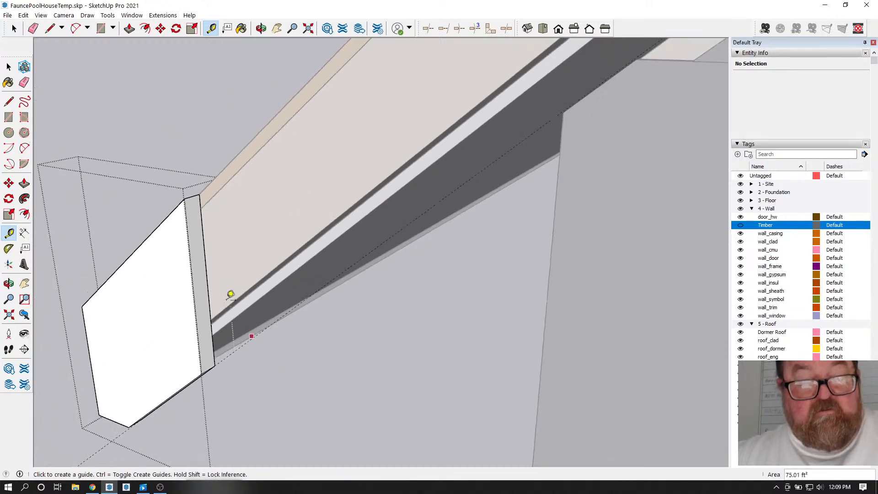
- Stretch the trim's uphill end face along the sloped guide about 10' 1 1/2" to the middle of the ridge board
{"action": "left_click", "coordinate": [14, 29]}
{"action": "scroll", "coordinate": [170, 160], "scroll_direction": "down", "scroll_amount": 1}
{"action": "left_click_drag", "start_coordinate": [251, 355], "coordinate": [251, 358]}
{"action": "key", "text": "m"}
{"action": "scroll", "coordinate": [227, 321], "scroll_direction": "up", "scroll_amount": 2}
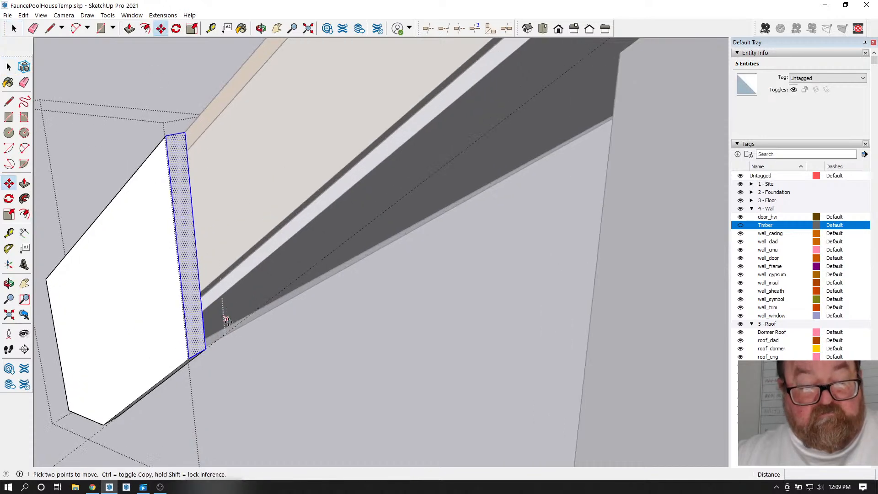
{"action": "left_click", "coordinate": [209, 349]}
{"action": "scroll", "coordinate": [206, 348], "scroll_direction": "down", "scroll_amount": 6}
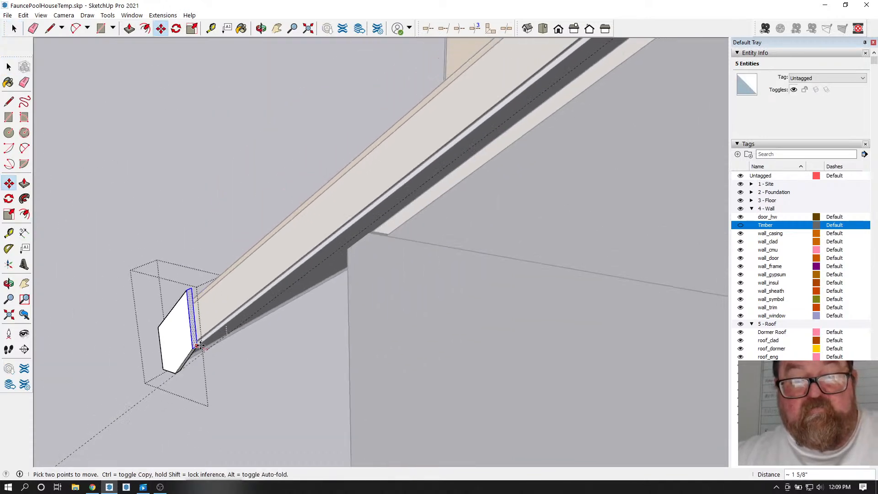
{"action": "scroll", "coordinate": [192, 338], "scroll_direction": "down", "scroll_amount": 4}
{"action": "scroll", "coordinate": [435, 124], "scroll_direction": "up", "scroll_amount": 3}
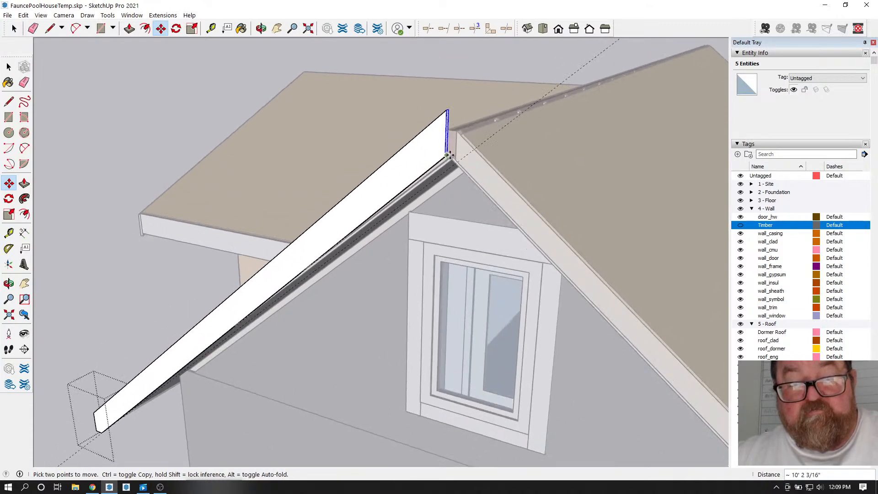
{"action": "scroll", "coordinate": [450, 157], "scroll_direction": "up", "scroll_amount": 5}
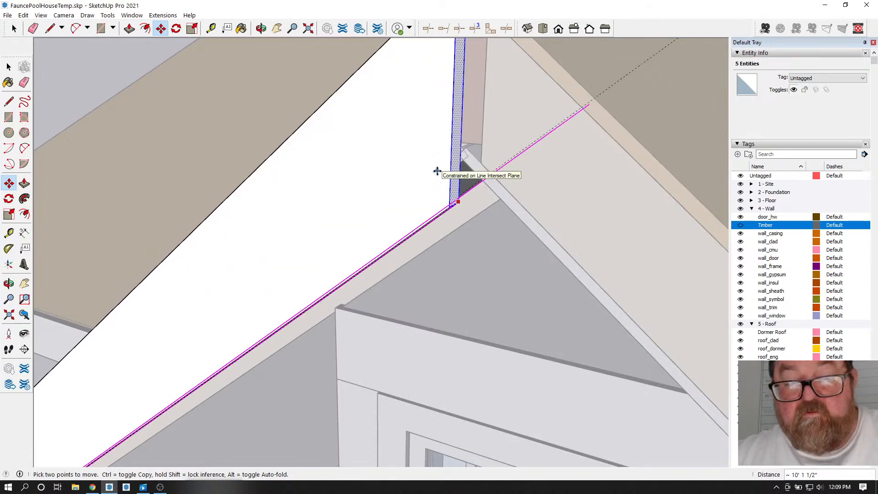
{"action": "left_click", "coordinate": [464, 225]}
{"action": "scroll", "coordinate": [467, 256], "scroll_direction": "down", "scroll_amount": 2}
{"action": "scroll", "coordinate": [441, 174], "scroll_direction": "down", "scroll_amount": 1}
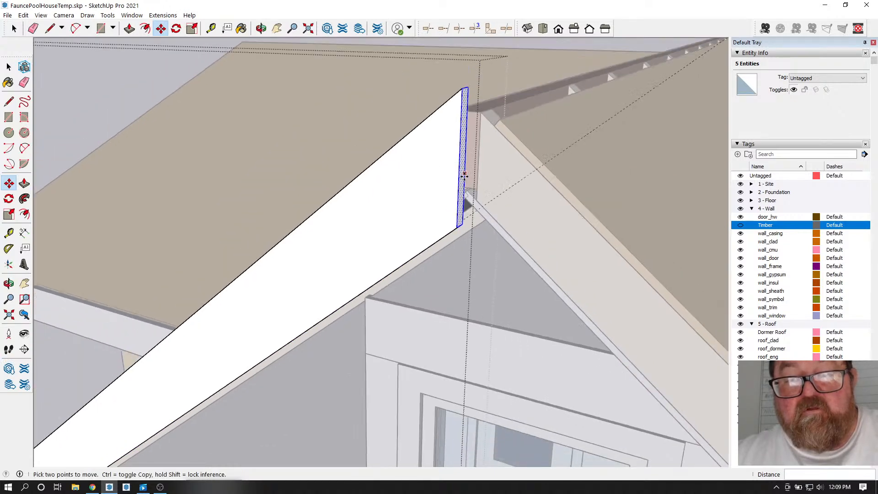
- Move the trim's upper end face slightly so its lower corner meets the sloped guide
{"action": "left_click", "coordinate": [261, 28]}
{"action": "left_click_drag", "start_coordinate": [415, 178], "coordinate": [470, 228]}
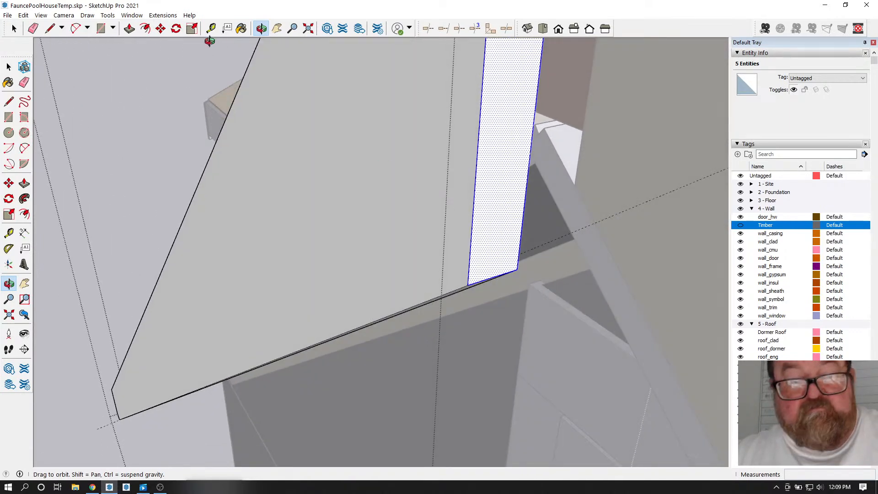
{"action": "left_click", "coordinate": [161, 29]}
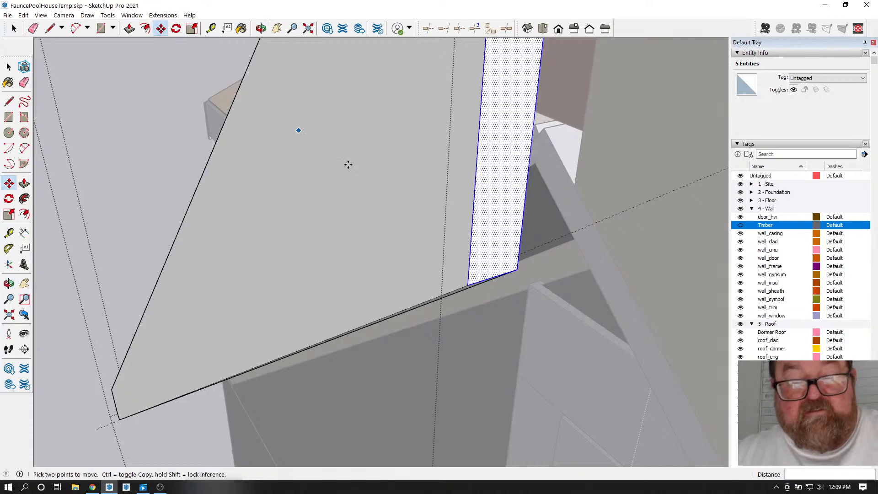
{"action": "left_click", "coordinate": [517, 269]}
{"action": "left_click", "coordinate": [520, 254]}
{"action": "middle_click_drag", "start_coordinate": [520, 254], "coordinate": [427, 291]}
{"action": "left_click", "coordinate": [262, 28]}
{"action": "left_click_drag", "start_coordinate": [503, 229], "coordinate": [329, 68]}
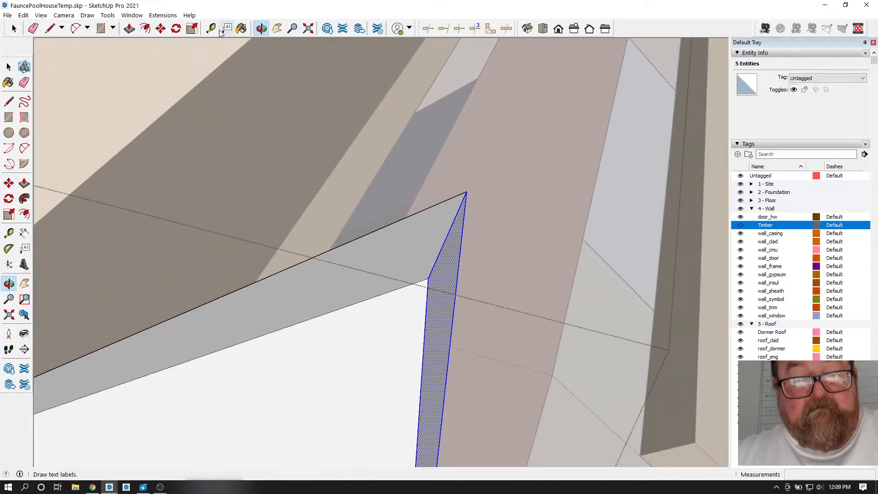
- Close the trim group and measure the horizontal distance from the ridge board's side edge to the trim's plumb end
{"action": "left_click", "coordinate": [211, 28]}
{"action": "middle_click_drag", "start_coordinate": [276, 59], "coordinate": [380, 199]}
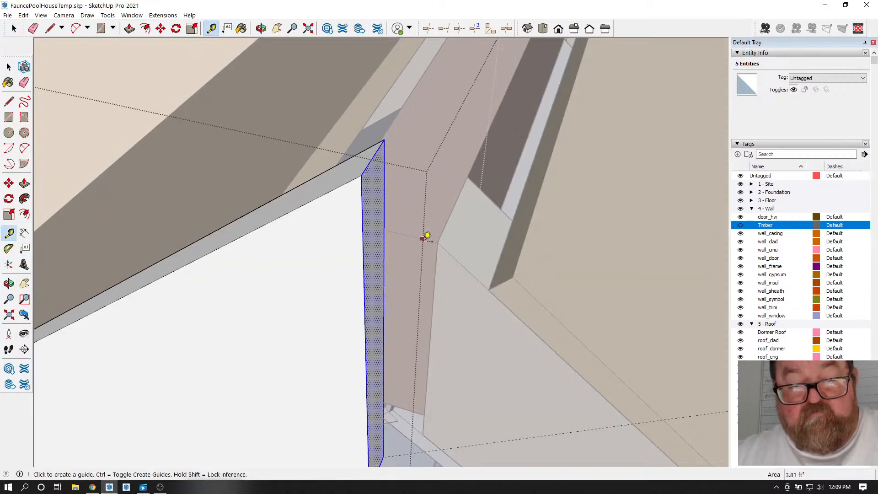
{"action": "left_click", "coordinate": [420, 276]}
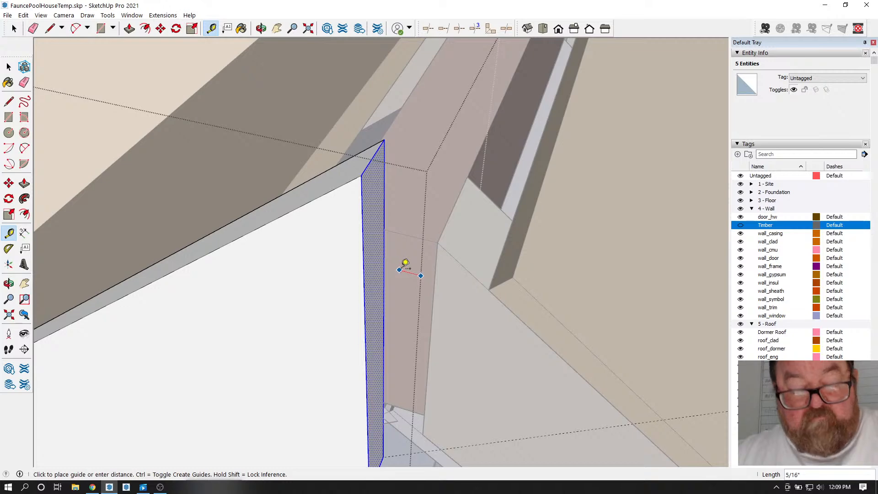
{"action": "key", "text": "Escape"}
{"action": "left_click", "coordinate": [14, 29]}
{"action": "left_click", "coordinate": [131, 86]}
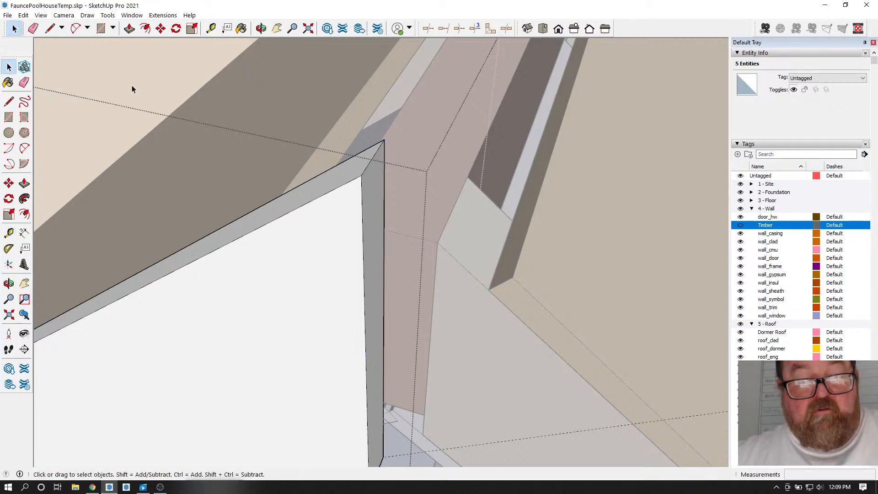
{"action": "mouse_move", "coordinate": [457, 240]}
{"action": "middle_mouse_down"}
{"action": "mouse_move", "coordinate": [441, 254]}
{"action": "mouse_move", "coordinate": [378, 269]}
{"action": "mouse_move", "coordinate": [550, 191]}
{"action": "mouse_move", "coordinate": [402, 281]}
{"action": "middle_mouse_up"}
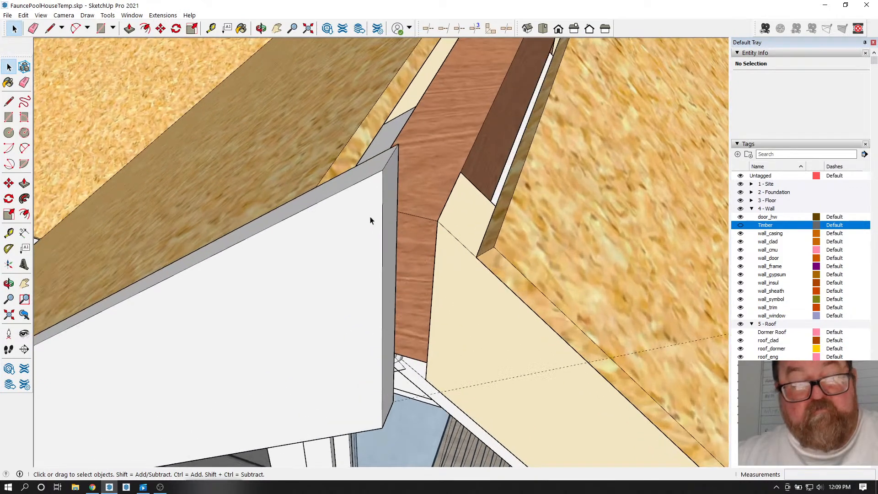
{"action": "left_click", "coordinate": [211, 28]}
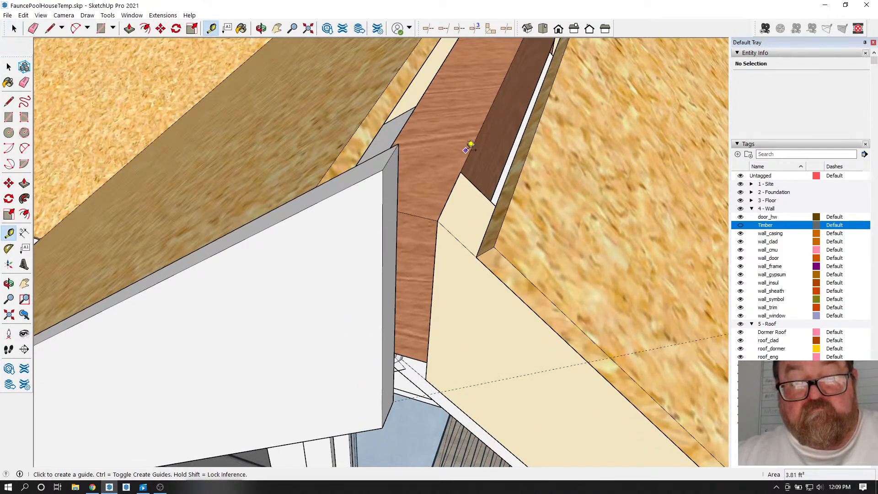
{"action": "left_click", "coordinate": [465, 155]}
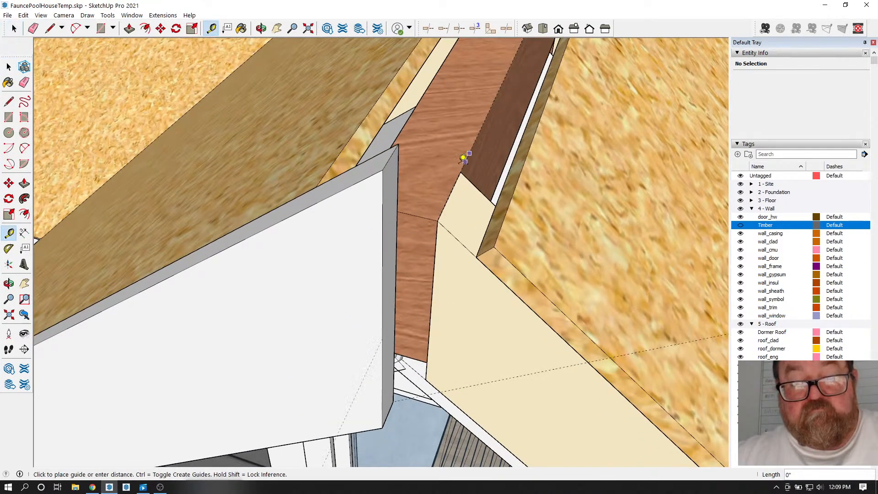
{"action": "left_click", "coordinate": [408, 201]}
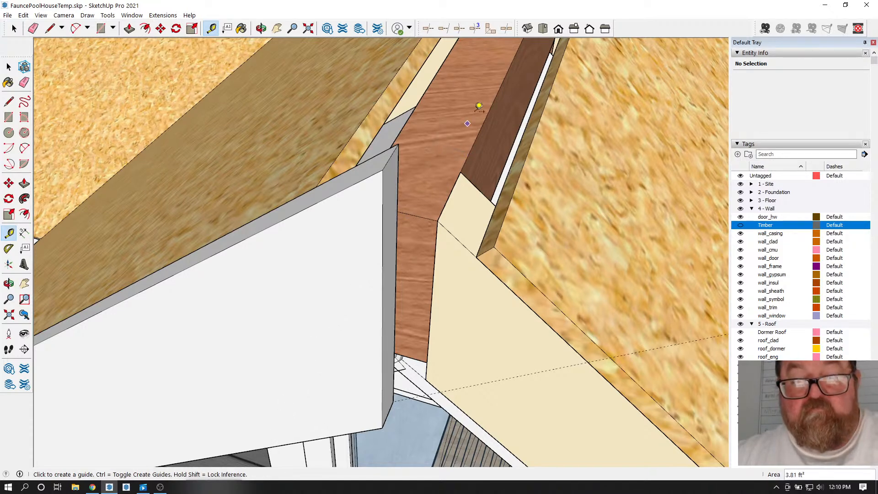
{"action": "left_click", "coordinate": [491, 107]}
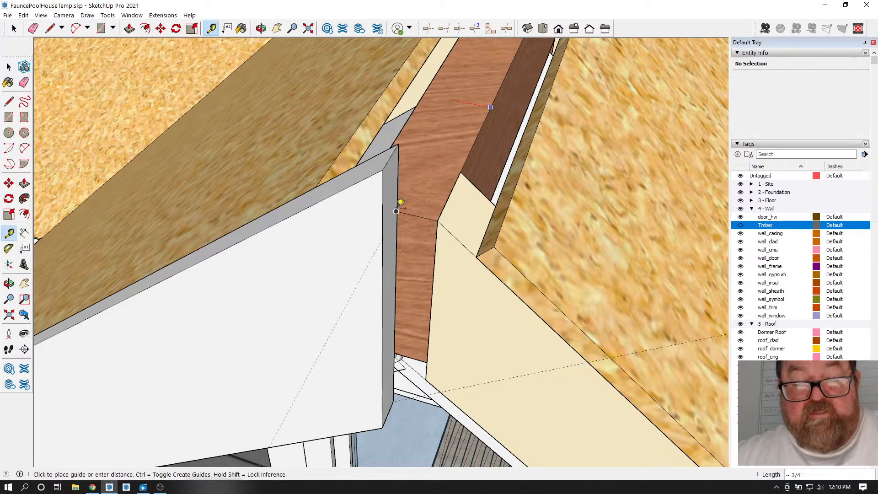
{"action": "left_click", "coordinate": [397, 211]}
{"action": "middle_click_drag", "start_coordinate": [396, 211], "coordinate": [459, 146]}
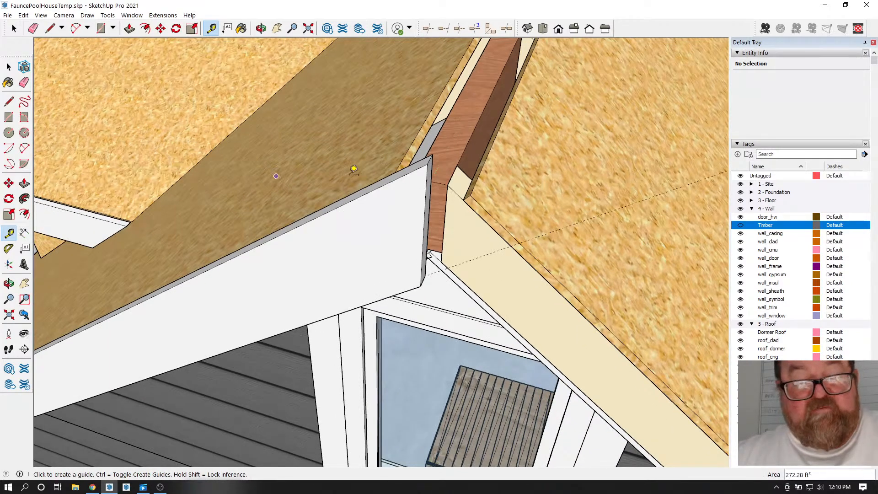
- Open the trim group, draw a horizontal line across its back face level with the ridge board's top, and push away the tip above it
{"action": "left_click", "coordinate": [14, 28]}
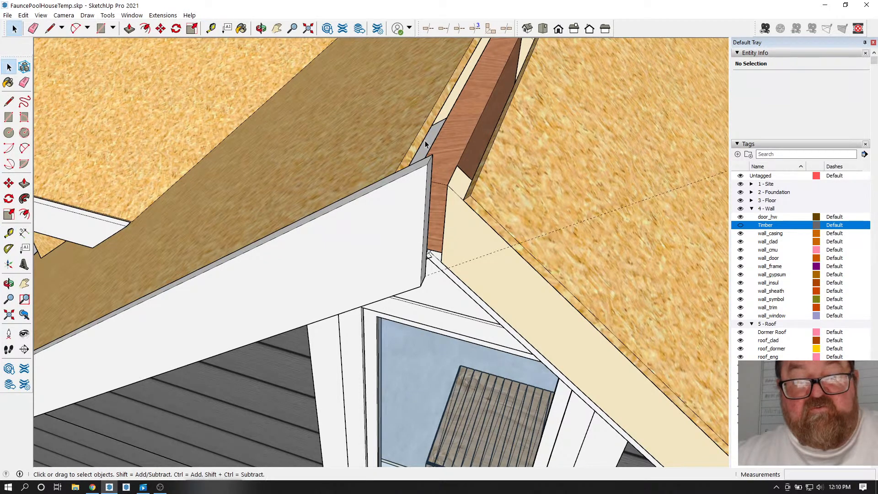
{"action": "left_click", "coordinate": [261, 28]}
{"action": "left_click_drag", "start_coordinate": [429, 218], "coordinate": [365, 348]}
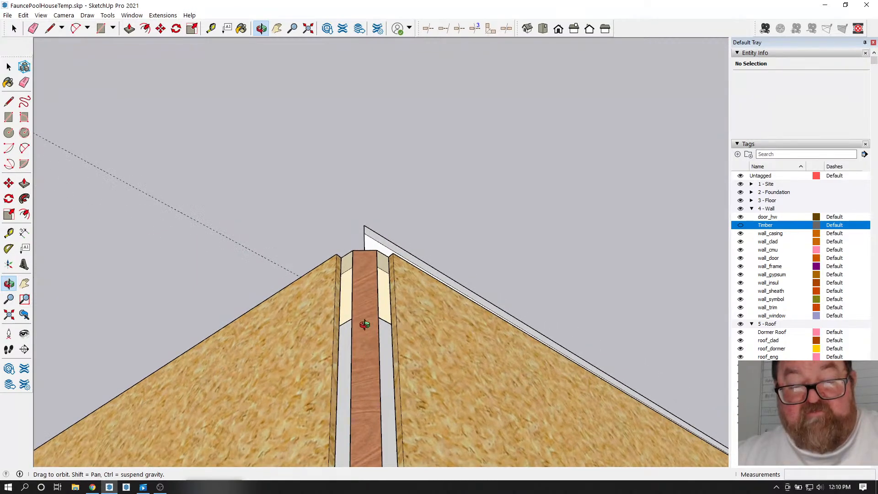
{"action": "left_click_drag", "start_coordinate": [363, 307], "coordinate": [352, 222]}
{"action": "left_click", "coordinate": [9, 66]}
{"action": "scroll", "coordinate": [333, 179], "scroll_direction": "up", "scroll_amount": 4}
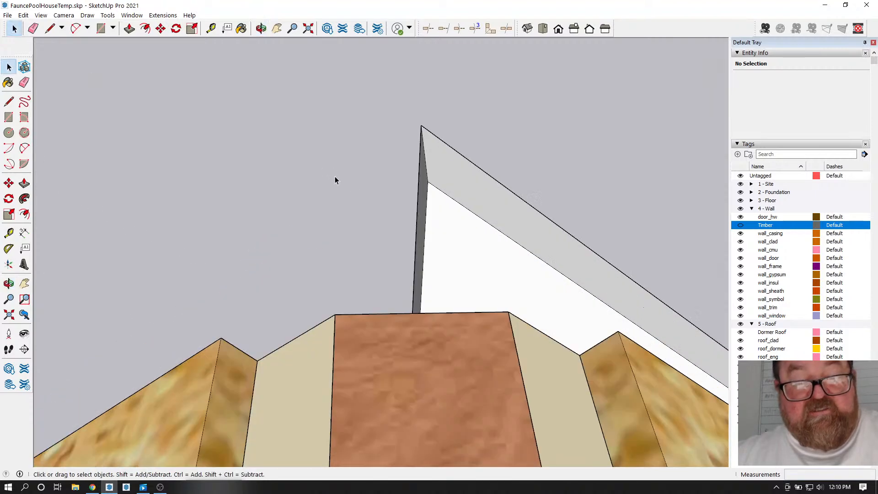
{"action": "double_click", "coordinate": [441, 222]}
{"action": "scroll", "coordinate": [274, 221], "scroll_direction": "down", "scroll_amount": 3}
{"action": "left_click", "coordinate": [347, 225]}
{"action": "left_click", "coordinate": [50, 29]}
{"action": "scroll", "coordinate": [323, 243], "scroll_direction": "up", "scroll_amount": 2}
{"action": "scroll", "coordinate": [323, 243], "scroll_direction": "up", "scroll_amount": 1}
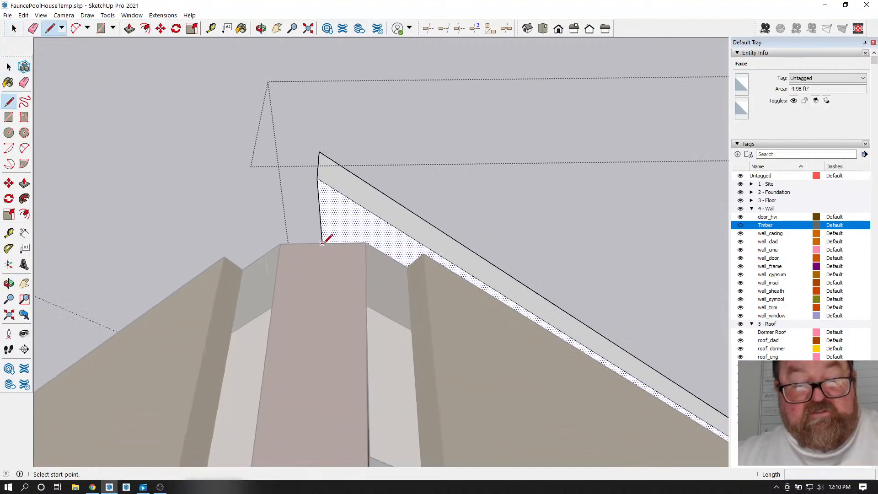
{"action": "left_click", "coordinate": [322, 243]}
{"action": "left_click", "coordinate": [418, 241]}
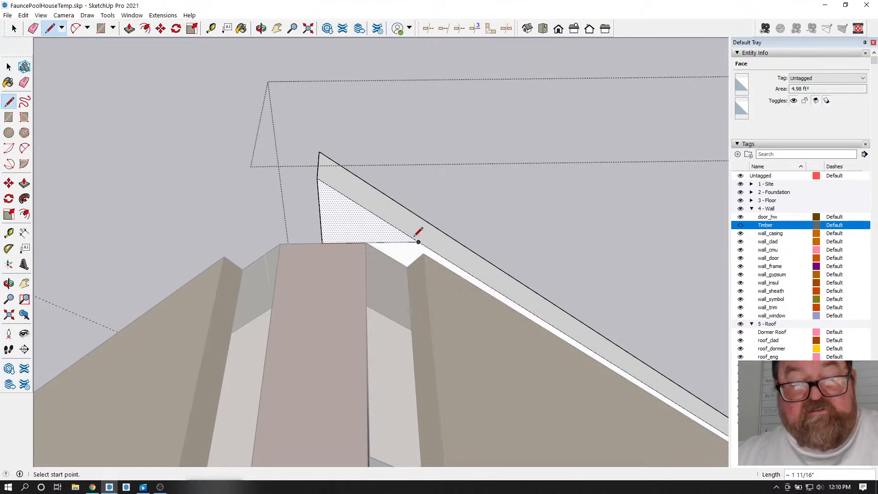
{"action": "key", "text": "p"}
{"action": "left_click", "coordinate": [327, 221]}
{"action": "left_click", "coordinate": [332, 185]}
- Close the trim group and place a copy of the gable-end trim about 3 15/16" horizontally across the ridge
{"action": "left_click", "coordinate": [261, 28]}
{"action": "left_click_drag", "start_coordinate": [386, 164], "coordinate": [364, 217]}
{"action": "key", "text": "space"}
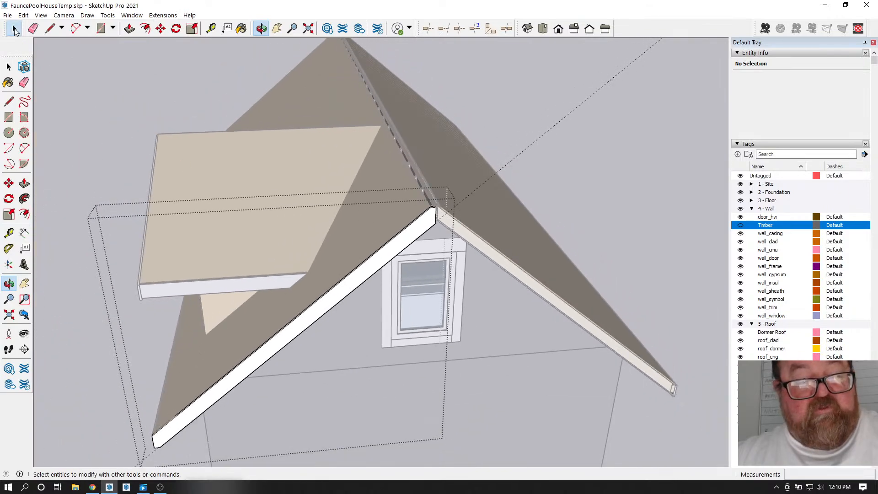
{"action": "left_click", "coordinate": [421, 233]}
{"action": "scroll", "coordinate": [421, 232], "scroll_direction": "up", "scroll_amount": 8}
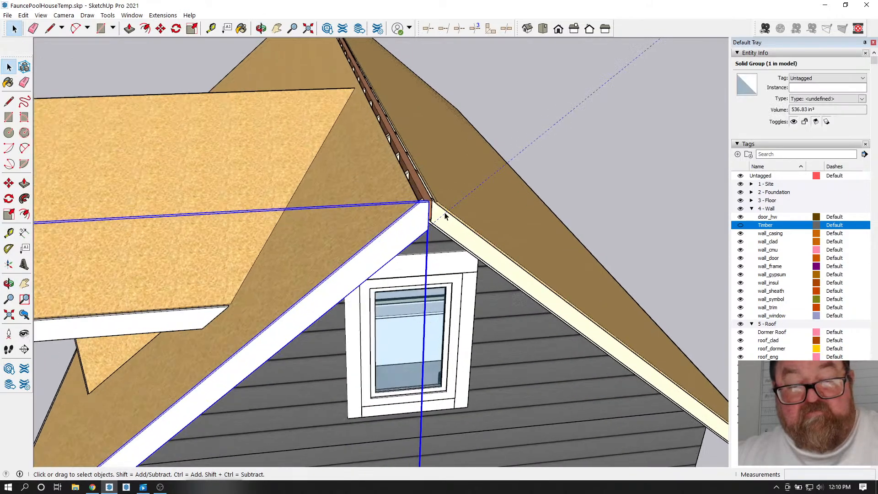
{"action": "left_click", "coordinate": [262, 29]}
{"action": "left_click_drag", "start_coordinate": [421, 246], "coordinate": [362, 330]}
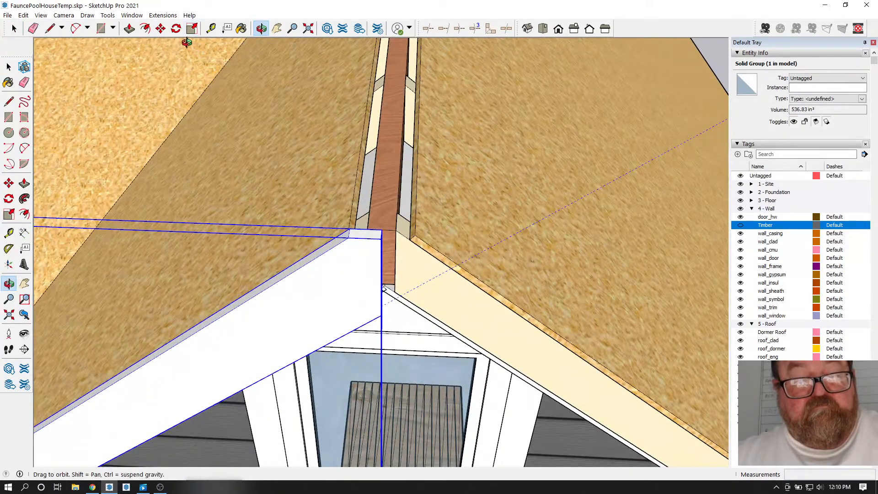
{"action": "left_click", "coordinate": [161, 29]}
{"action": "scroll", "coordinate": [341, 235], "scroll_direction": "up", "scroll_amount": 2}
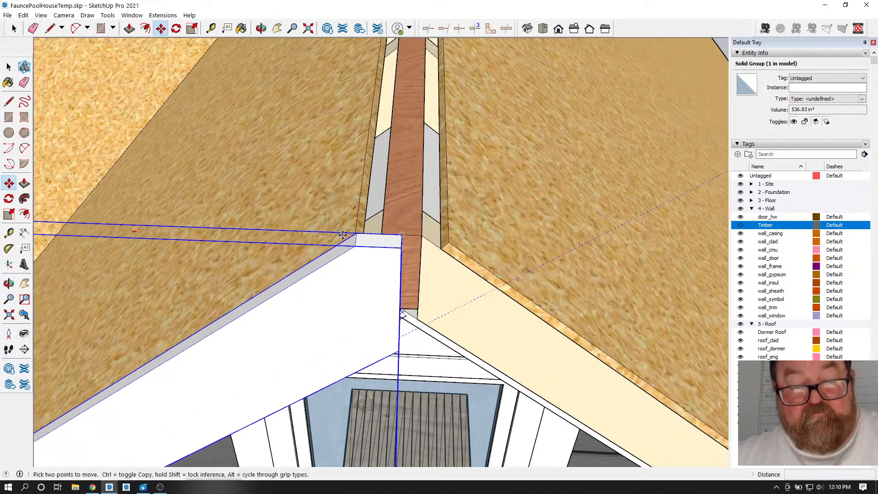
{"action": "left_click", "coordinate": [354, 242]}
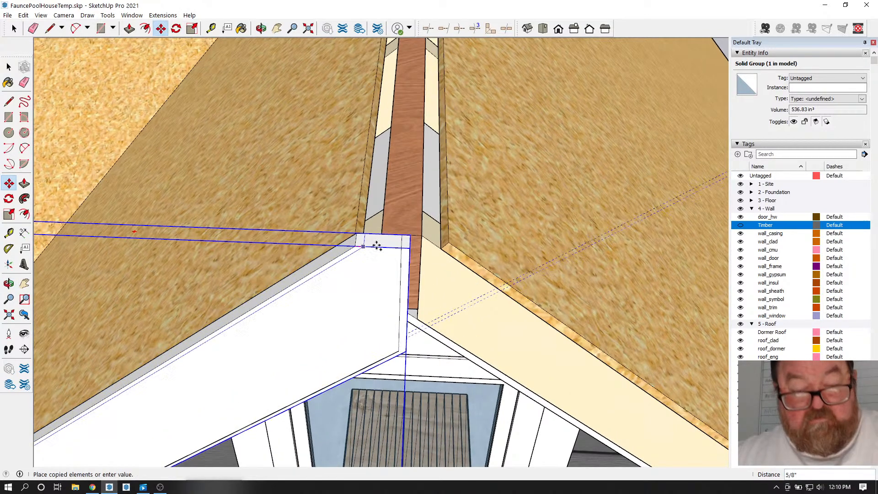
{"action": "left_click", "coordinate": [457, 248]}
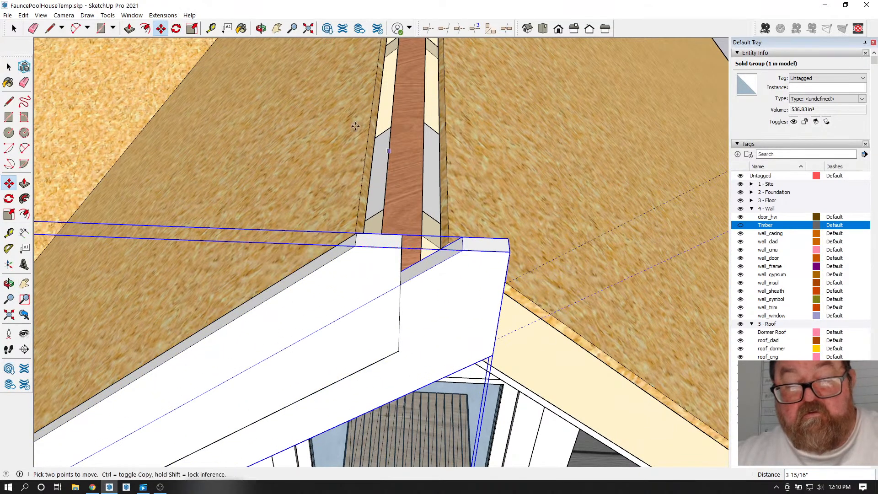
- Rotate the copied gable trim 180° about a vertical axis at its upper end so it runs down the other slope
{"action": "left_click", "coordinate": [176, 29]}
{"action": "scroll", "coordinate": [450, 235], "scroll_direction": "up", "scroll_amount": 1}
{"action": "left_click", "coordinate": [495, 265]}
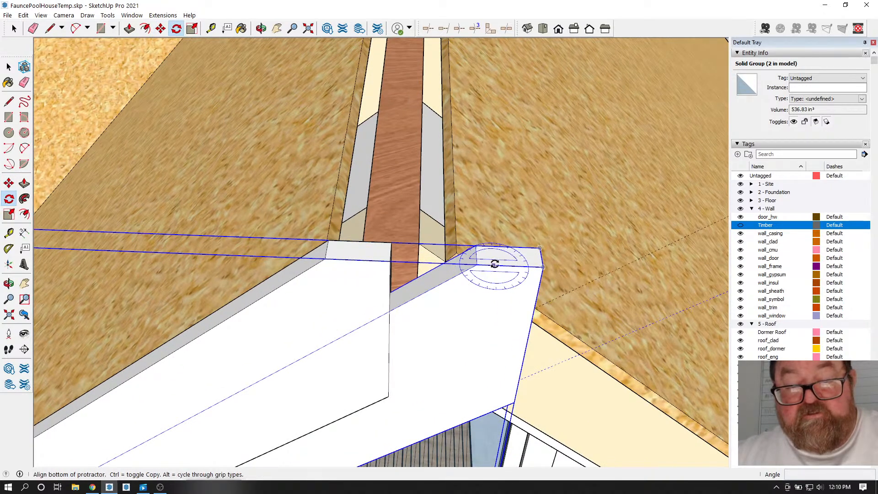
{"action": "left_click", "coordinate": [494, 257]}
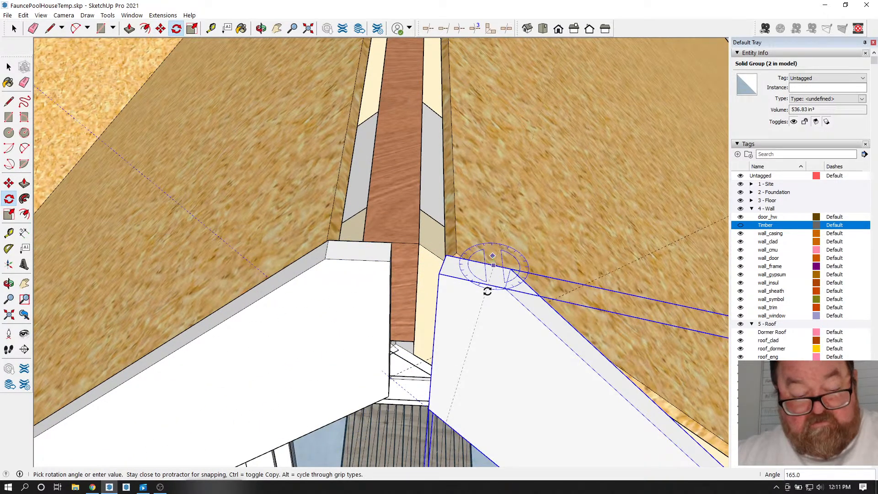
{"action": "type", "text": "180"}
{"action": "key", "text": "Return"}
- Move the rotated trim by its upper front corner to meet the original trim's plumb end at the ridge
{"action": "key", "text": "m"}
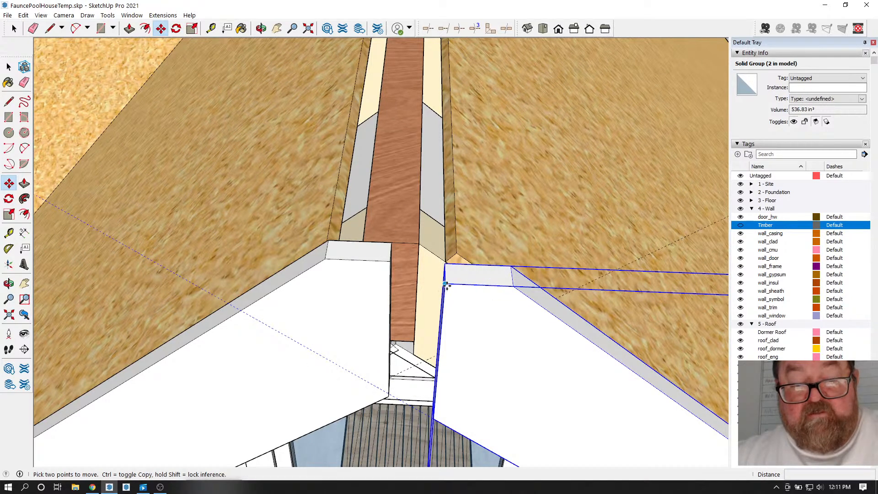
{"action": "left_click", "coordinate": [446, 284]}
{"action": "left_click", "coordinate": [387, 255]}
{"action": "scroll", "coordinate": [415, 267], "scroll_direction": "down", "scroll_amount": 2}
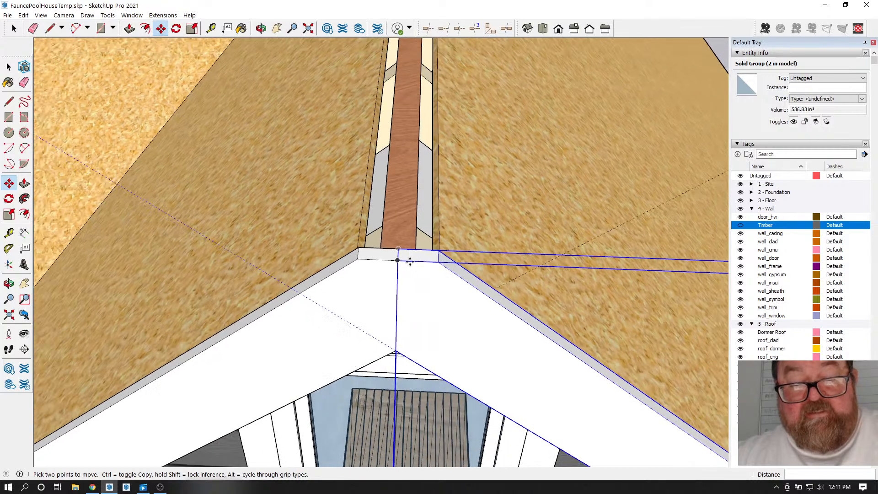
{"action": "left_click", "coordinate": [262, 28]}
{"action": "left_click_drag", "start_coordinate": [404, 262], "coordinate": [408, 217]}
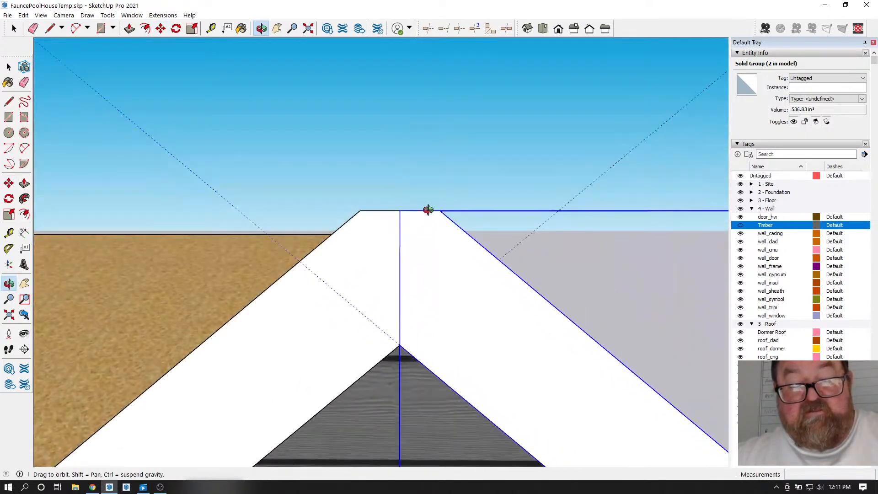
{"action": "left_click_drag", "start_coordinate": [445, 278], "coordinate": [403, 286]}
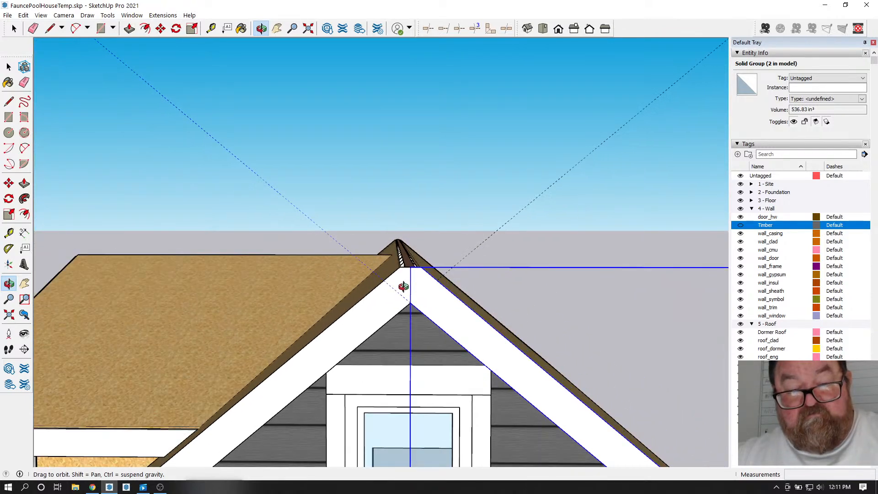
- Delete all construction guides and clear the selection
{"action": "left_click", "coordinate": [41, 15]}
{"action": "mouse_move", "coordinate": [26, 13]}
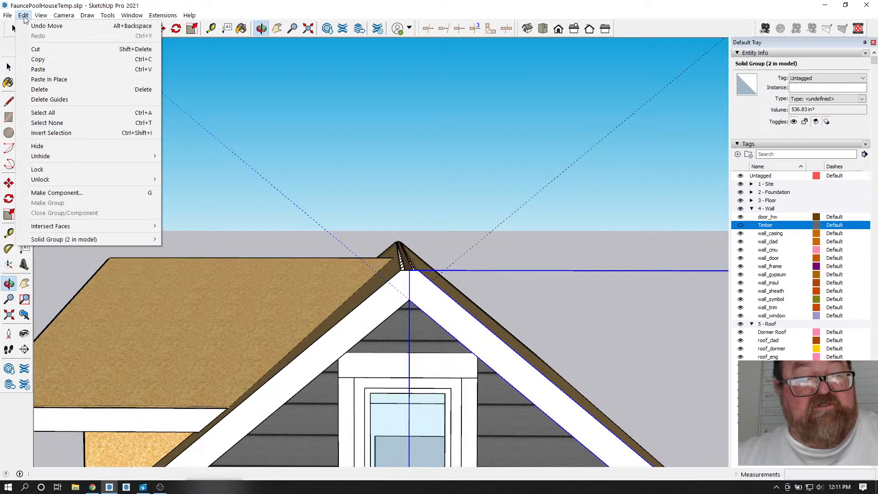
{"action": "left_click", "coordinate": [50, 99]}
{"action": "left_click_drag", "start_coordinate": [212, 142], "coordinate": [155, 124]}
{"action": "key", "text": "space"}
{"action": "left_click", "coordinate": [265, 128]}
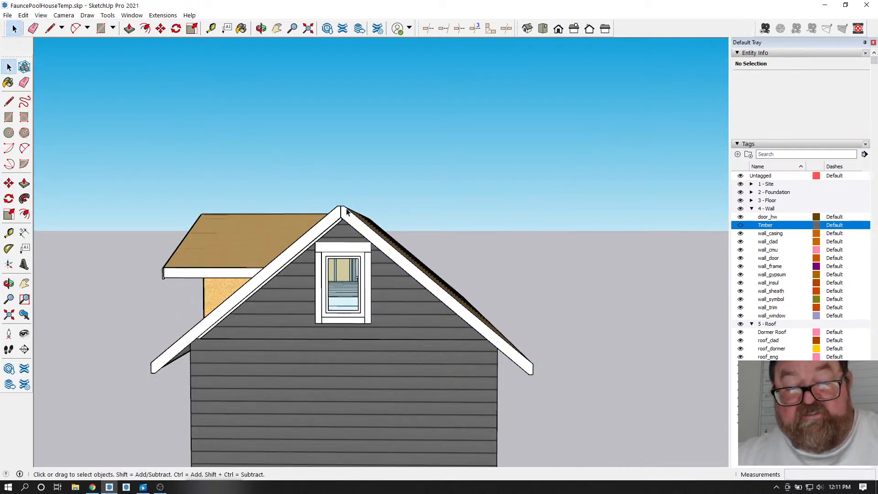
- Copy both gable-end trims from their meeting point at the ridge to the ridge end of the opposite gable
{"action": "left_click", "coordinate": [260, 29]}
{"action": "left_click_drag", "start_coordinate": [347, 128], "coordinate": [148, 232]}
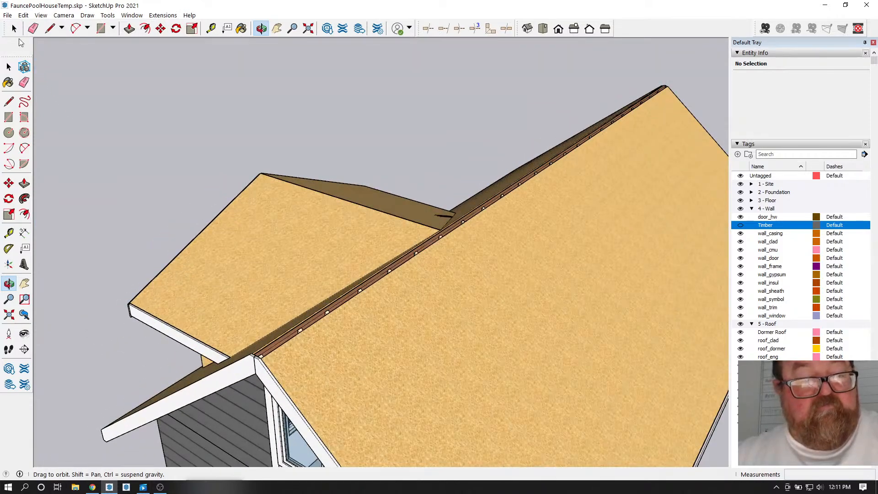
{"action": "left_click", "coordinate": [14, 28]}
{"action": "scroll", "coordinate": [245, 377], "scroll_direction": "up", "scroll_amount": 3}
{"action": "left_click", "coordinate": [254, 380]}
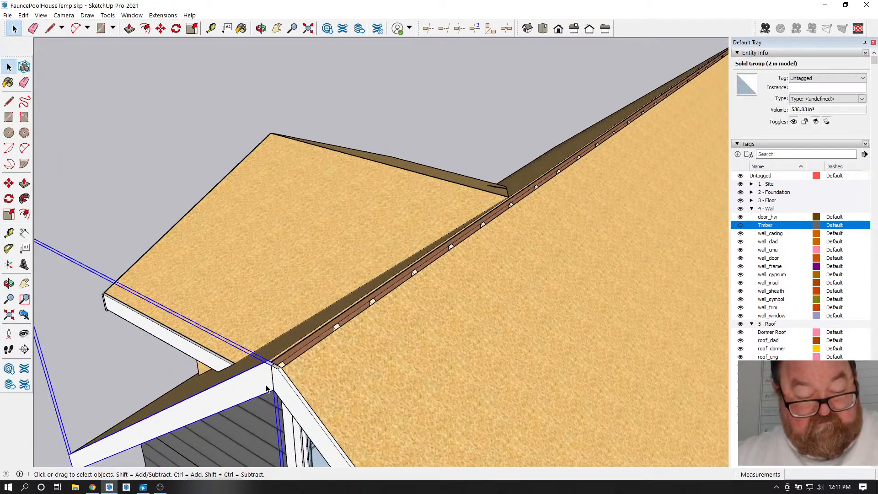
{"action": "scroll", "coordinate": [284, 366], "scroll_direction": "up", "scroll_amount": 2}
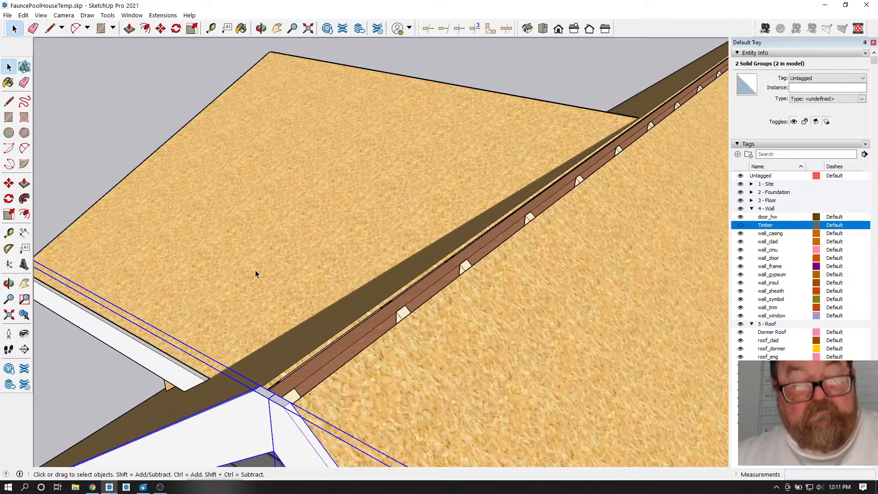
{"action": "left_click", "coordinate": [161, 29]}
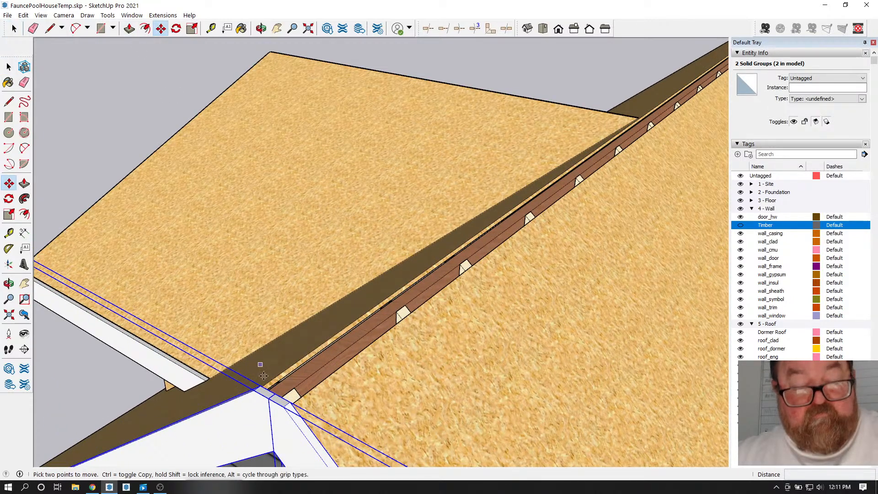
{"action": "key", "text": "ctrl"}
{"action": "left_click", "coordinate": [284, 407]}
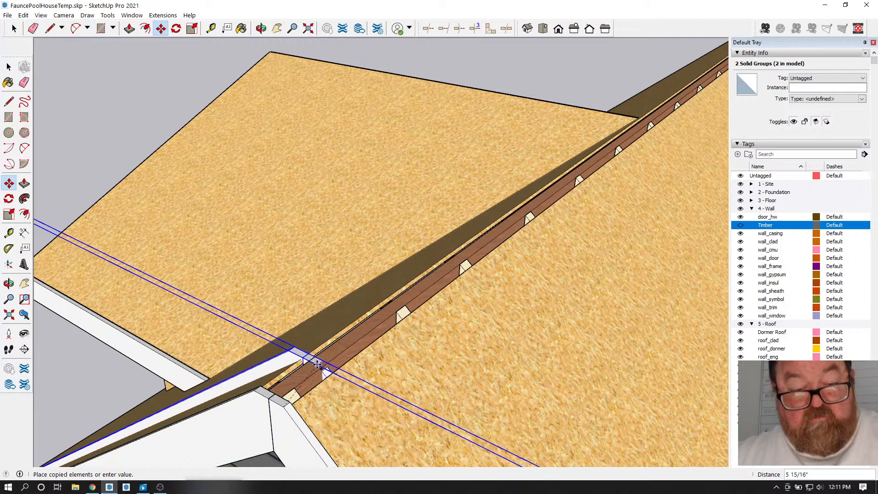
{"action": "scroll", "coordinate": [284, 407], "scroll_direction": "down", "scroll_amount": 6}
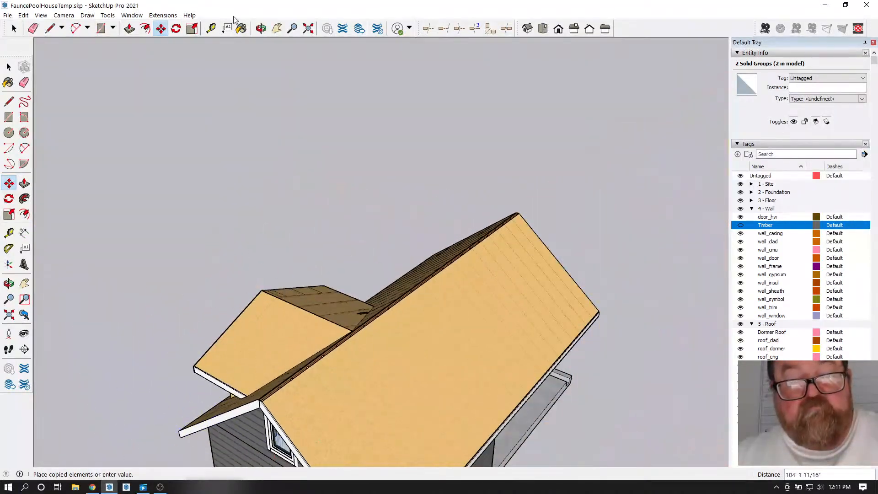
{"action": "left_click", "coordinate": [261, 28]}
{"action": "left_click_drag", "start_coordinate": [353, 370], "coordinate": [436, 347]}
{"action": "scroll", "coordinate": [549, 366], "scroll_direction": "up", "scroll_amount": 6}
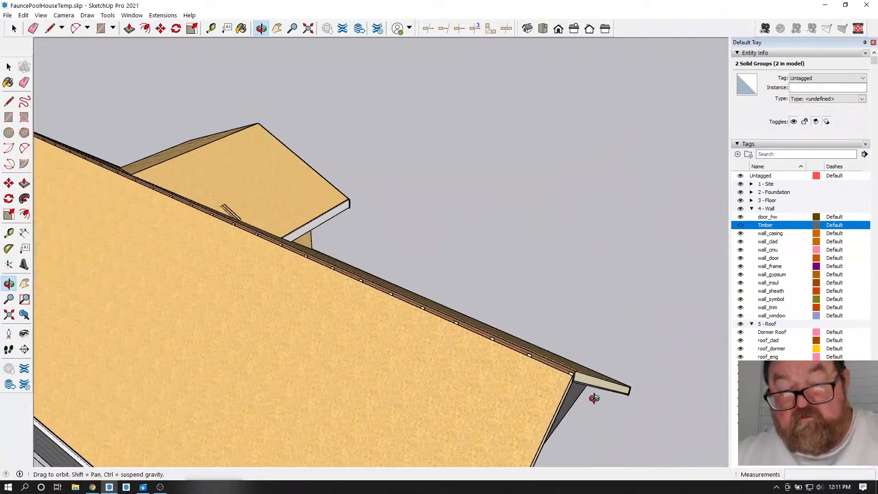
{"action": "scroll", "coordinate": [546, 351], "scroll_direction": "up", "scroll_amount": 1}
{"action": "right_click", "coordinate": [550, 355]}
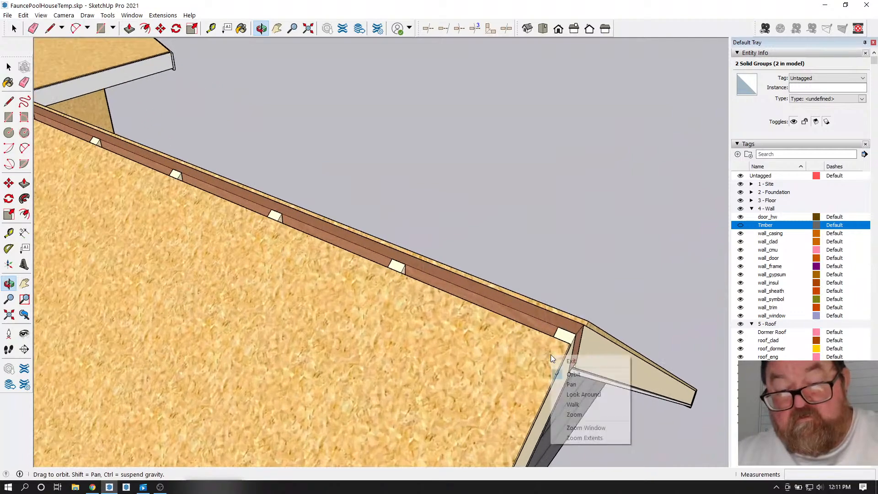
{"action": "left_click", "coordinate": [567, 360]}
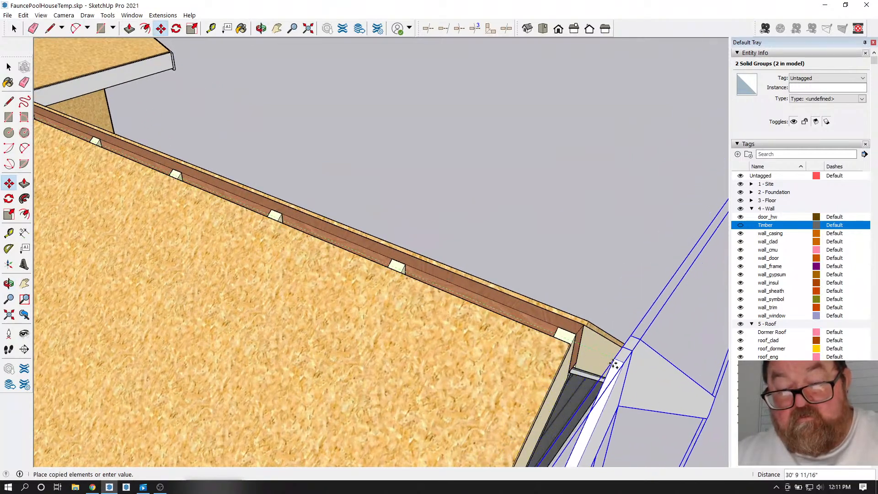
{"action": "left_click", "coordinate": [573, 351]}
- Make the Timber tag visible again and deselect the copied gable trims
{"action": "scroll", "coordinate": [506, 283], "scroll_direction": "down", "scroll_amount": 2}
{"action": "middle_click_drag", "start_coordinate": [505, 283], "coordinate": [465, 227]}
{"action": "left_click", "coordinate": [261, 28]}
{"action": "left_click_drag", "start_coordinate": [396, 203], "coordinate": [690, 267]}
{"action": "left_click", "coordinate": [741, 226]}
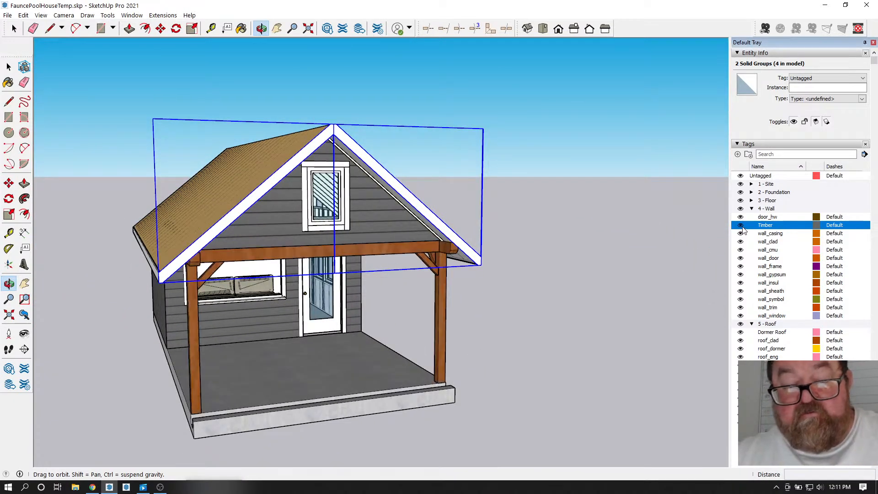
{"action": "left_click_drag", "start_coordinate": [357, 236], "coordinate": [407, 259]}
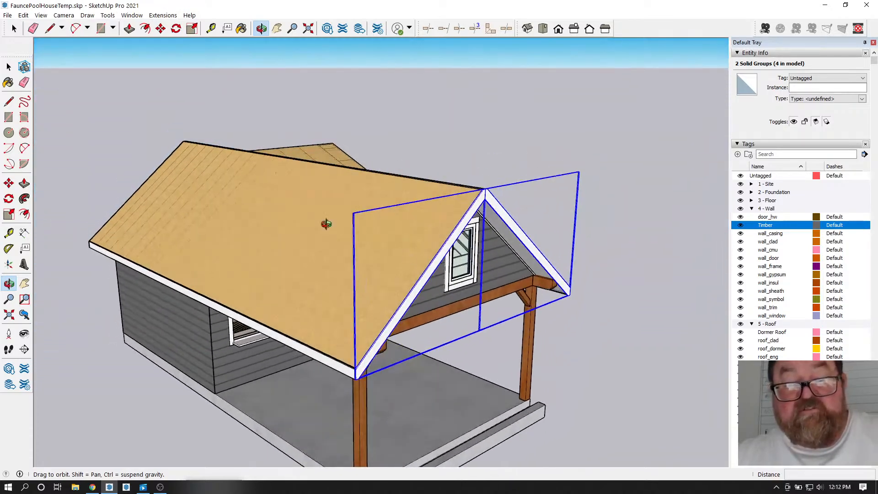
{"action": "left_click", "coordinate": [13, 28]}
{"action": "left_click", "coordinate": [213, 94]}
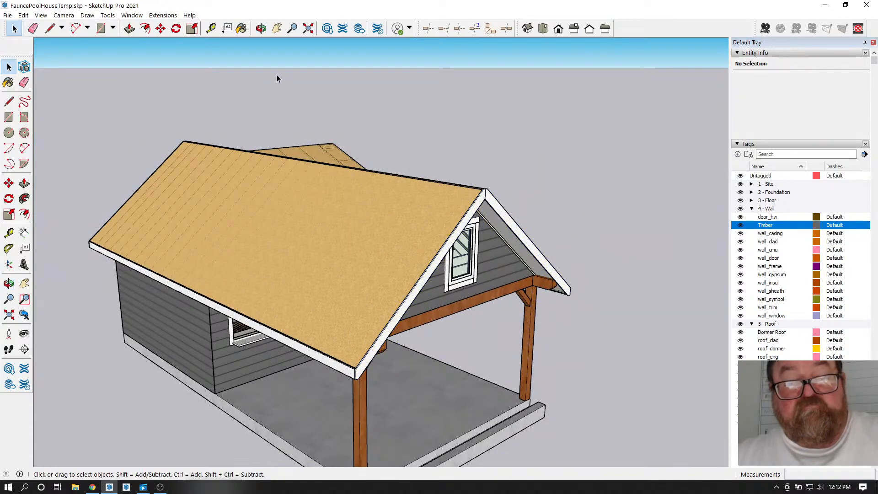
- Examine the finished roof edges, the dormer and the main roof sheathing from the dormer side
{"action": "left_click", "coordinate": [261, 29]}
{"action": "left_click_drag", "start_coordinate": [413, 257], "coordinate": [293, 197]}
{"action": "scroll", "coordinate": [290, 183], "scroll_direction": "up", "scroll_amount": 6}
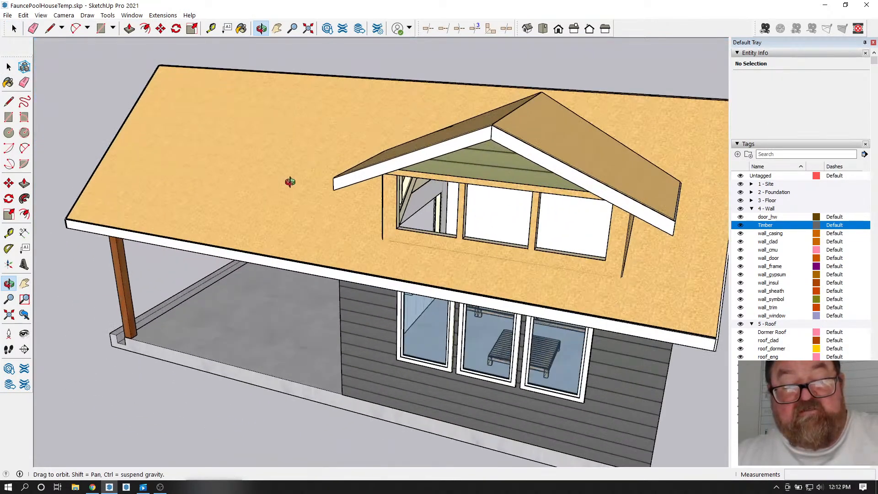
{"action": "scroll", "coordinate": [287, 191], "scroll_direction": "down", "scroll_amount": 8}
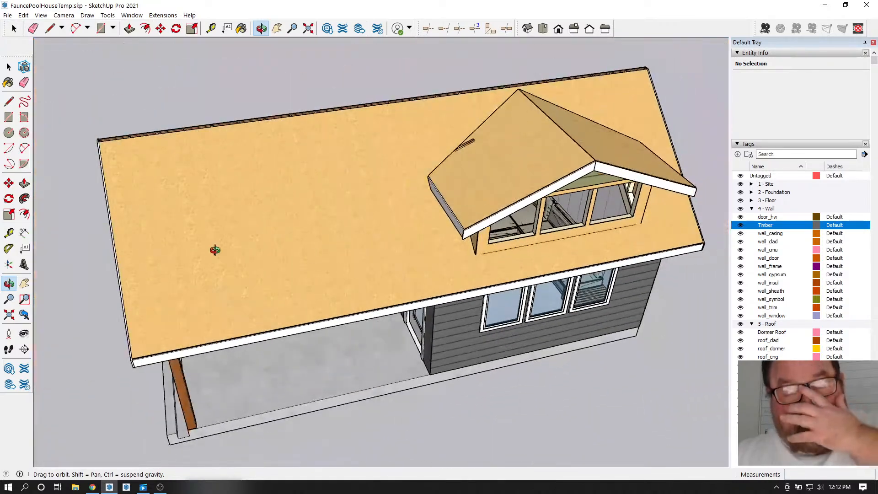
{"action": "left_click_drag", "start_coordinate": [215, 251], "coordinate": [324, 256]}
{"action": "scroll", "coordinate": [411, 242], "scroll_direction": "down", "scroll_amount": 5}
{"action": "left_click_drag", "start_coordinate": [402, 250], "coordinate": [85, 224]}
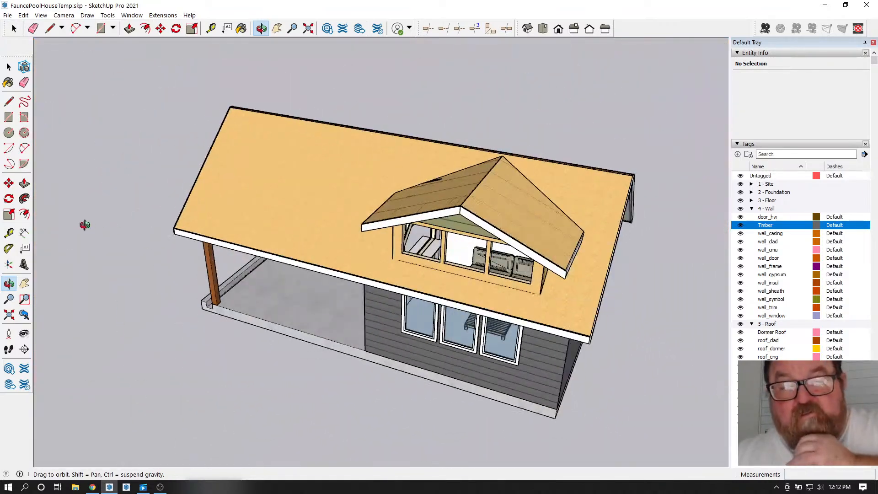
{"action": "left_click_drag", "start_coordinate": [311, 213], "coordinate": [231, 177]}
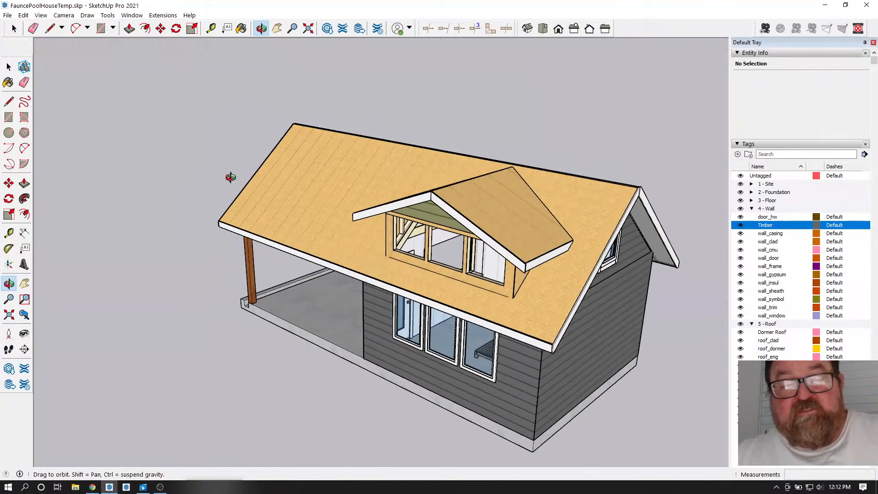
{"action": "scroll", "coordinate": [201, 120], "scroll_direction": "up", "scroll_amount": 3}
{"action": "scroll", "coordinate": [269, 80], "scroll_direction": "up", "scroll_amount": 8}
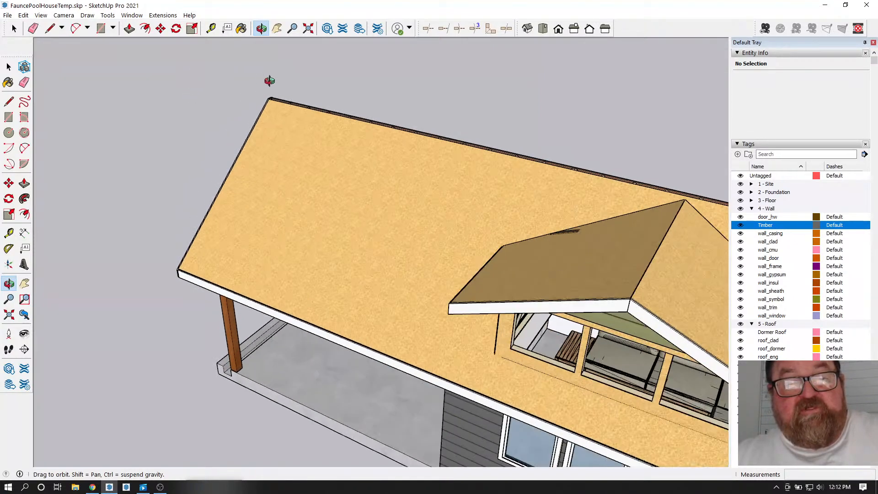
- Open the main roof sheathing group on the dormer side, select its top face and start Instant Roof's Roof Details
{"action": "left_click", "coordinate": [14, 29]}
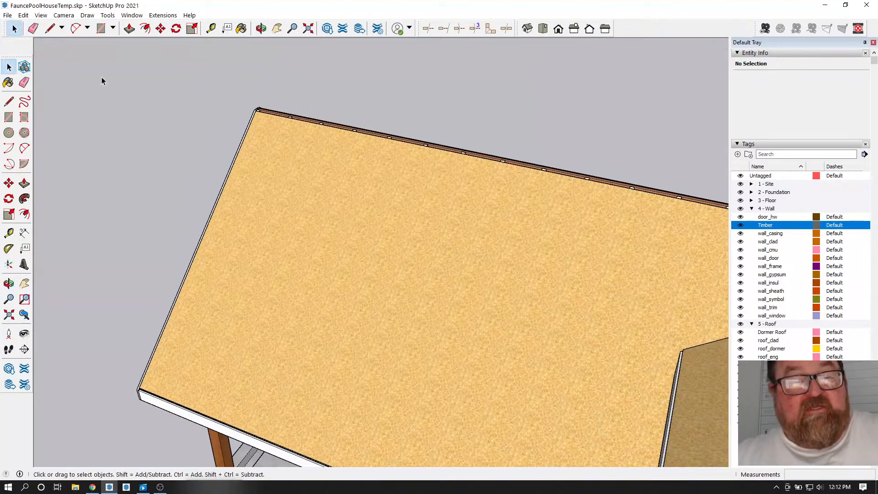
{"action": "scroll", "coordinate": [298, 177], "scroll_direction": "up", "scroll_amount": 2}
{"action": "double_click", "coordinate": [299, 177]}
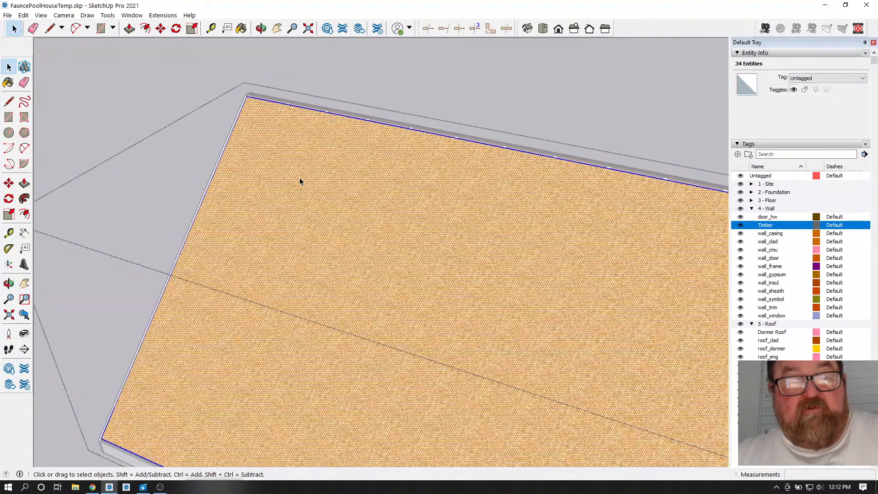
{"action": "left_click", "coordinate": [300, 181]}
{"action": "left_click", "coordinate": [163, 15]}
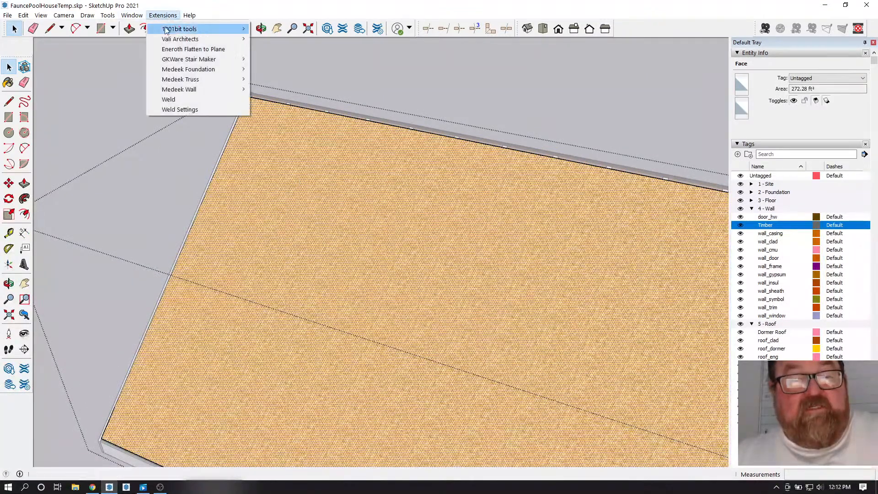
{"action": "mouse_move", "coordinate": [189, 41]}
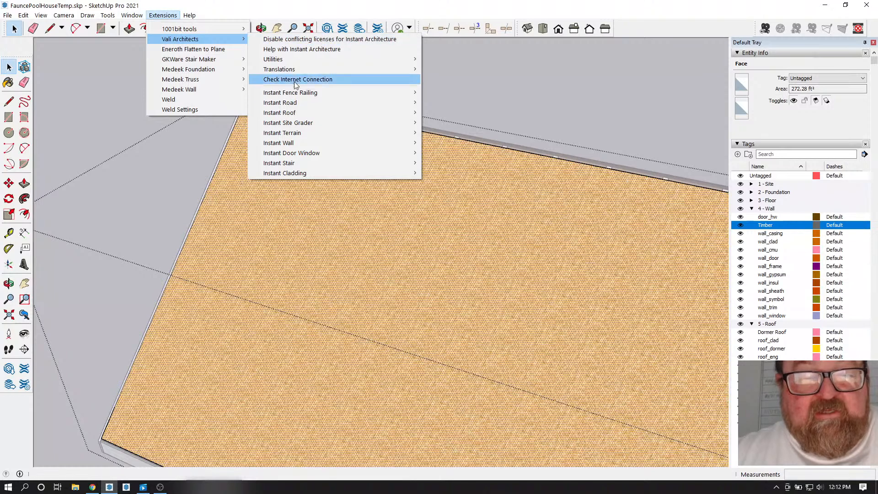
{"action": "mouse_move", "coordinate": [306, 113]}
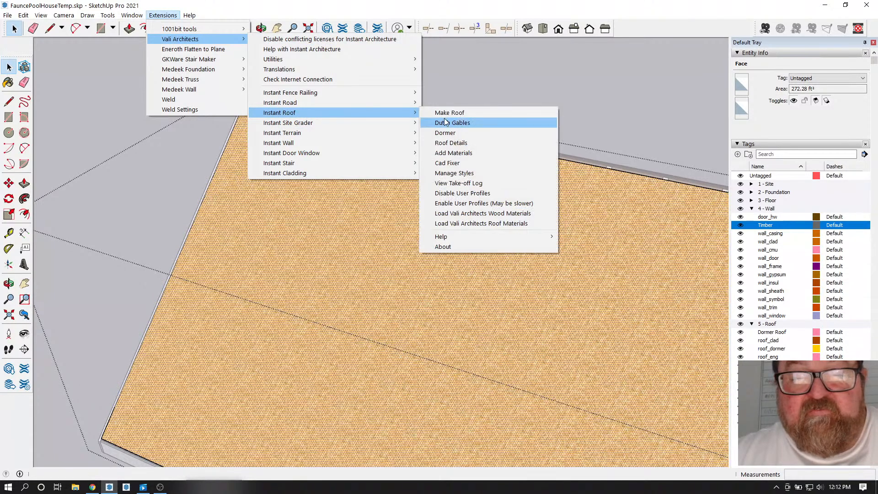
{"action": "left_click", "coordinate": [470, 146]}
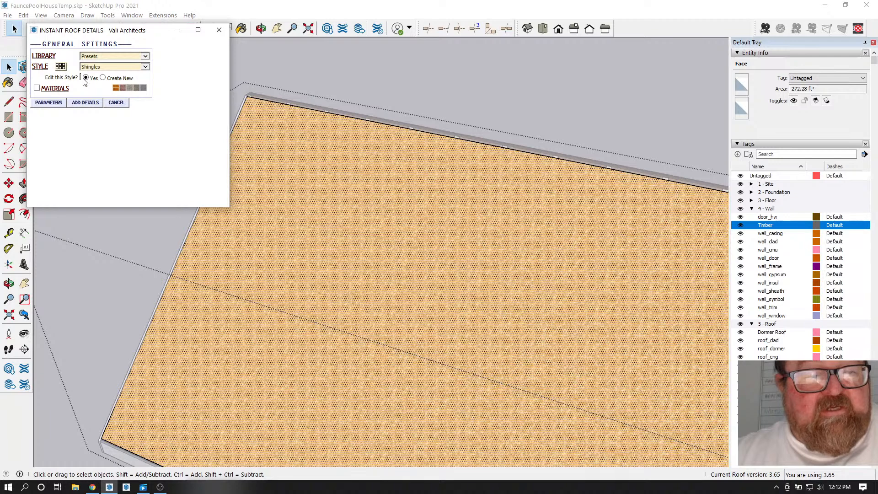
- Try to add shingle details in the Slate 2 preset style to the selected main roof face
{"action": "left_click", "coordinate": [44, 103]}
{"action": "scroll", "coordinate": [191, 131], "scroll_direction": "down", "scroll_amount": 1}
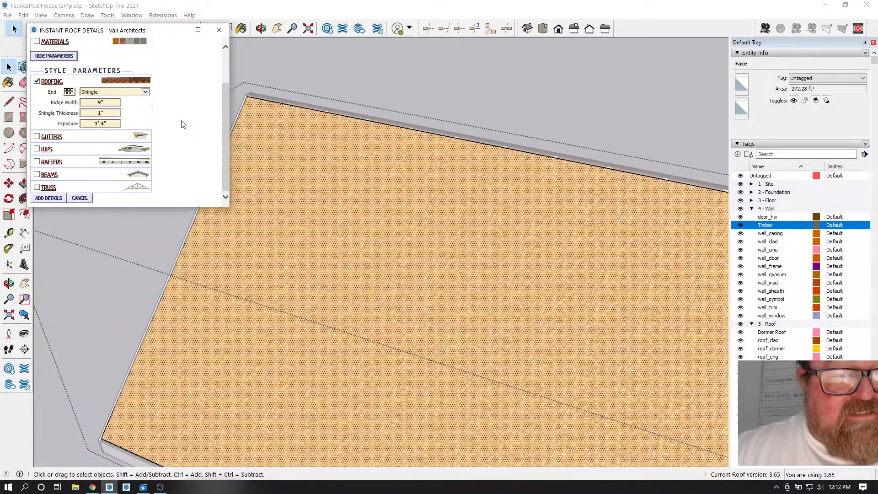
{"action": "scroll", "coordinate": [186, 136], "scroll_direction": "up", "scroll_amount": 1}
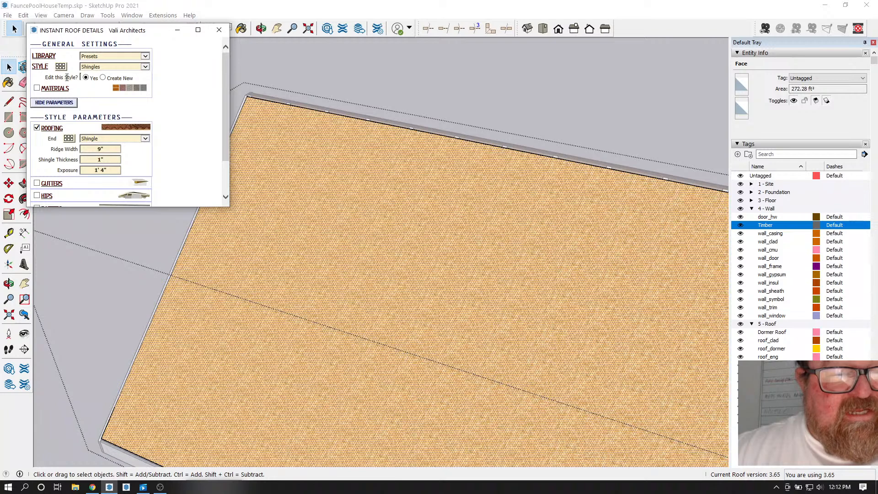
{"action": "left_click", "coordinate": [61, 67]}
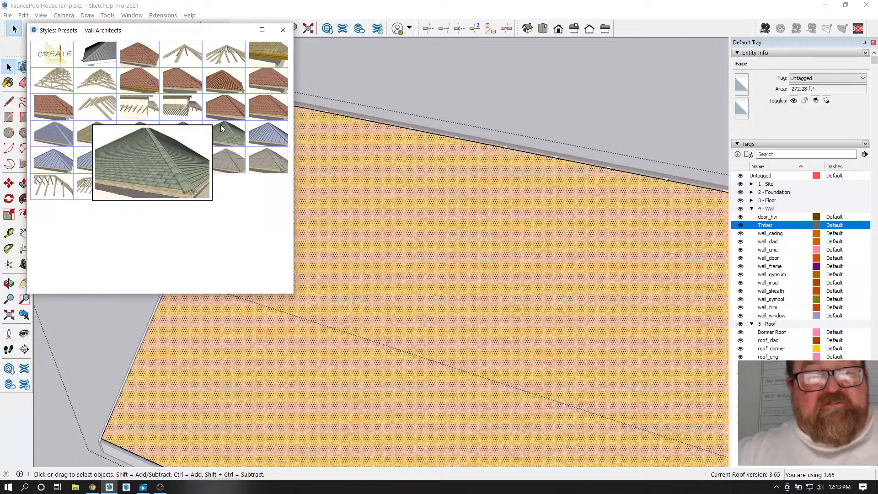
{"action": "left_click", "coordinate": [280, 31]}
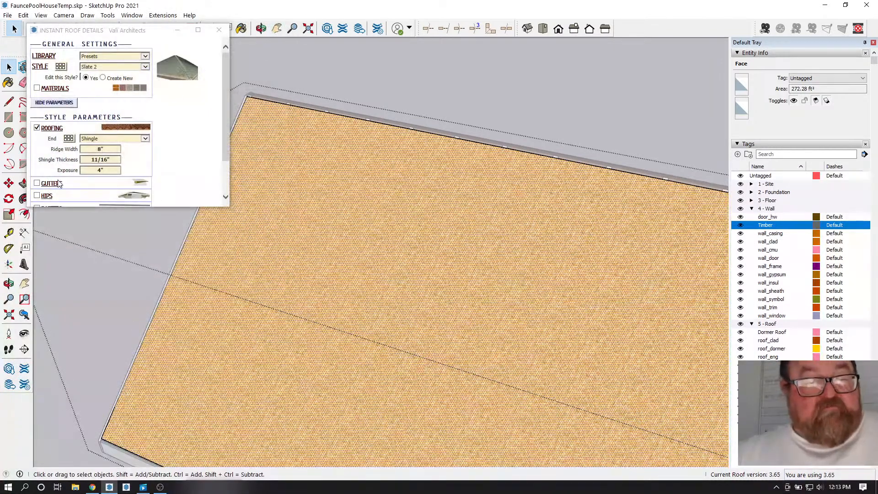
{"action": "scroll", "coordinate": [214, 173], "scroll_direction": "down", "scroll_amount": 3}
{"action": "left_click", "coordinate": [50, 198]}
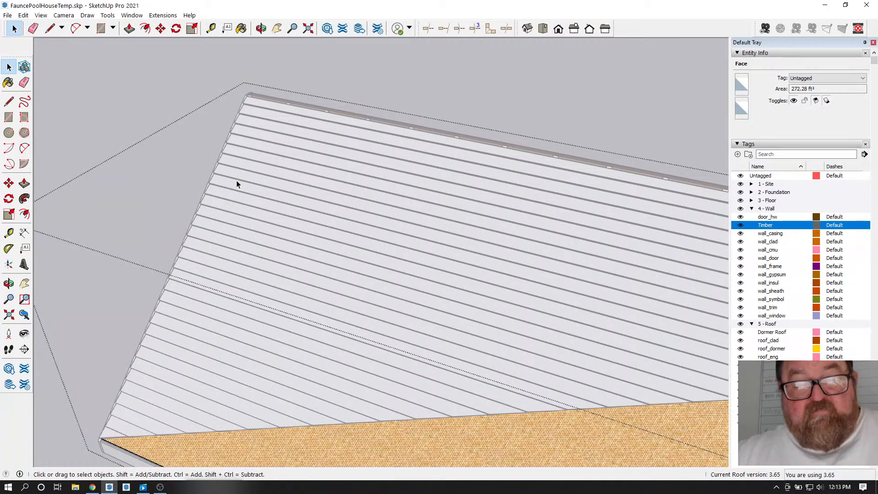
- Examine the main roof face from several angles to check the generated roofing
{"action": "middle_click_drag", "start_coordinate": [225, 56], "coordinate": [210, 248]}
{"action": "scroll", "coordinate": [210, 247], "scroll_direction": "up", "scroll_amount": 1}
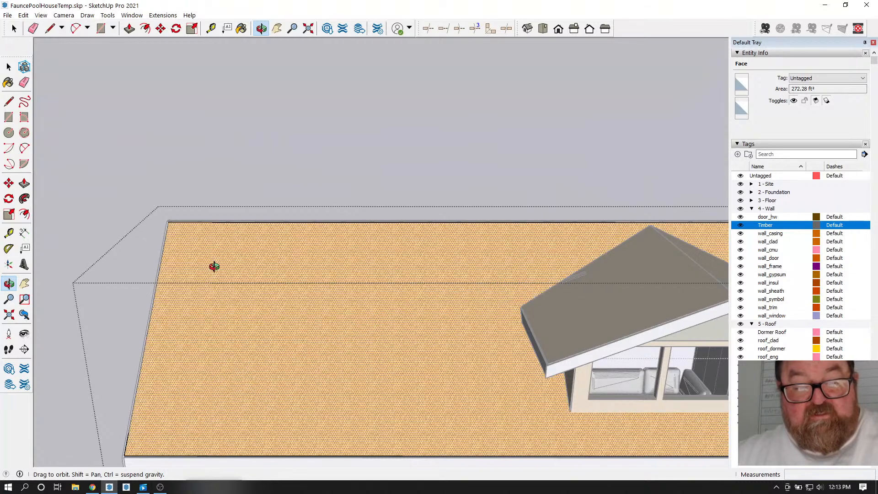
{"action": "middle_click_drag", "start_coordinate": [383, 323], "coordinate": [404, 335]}
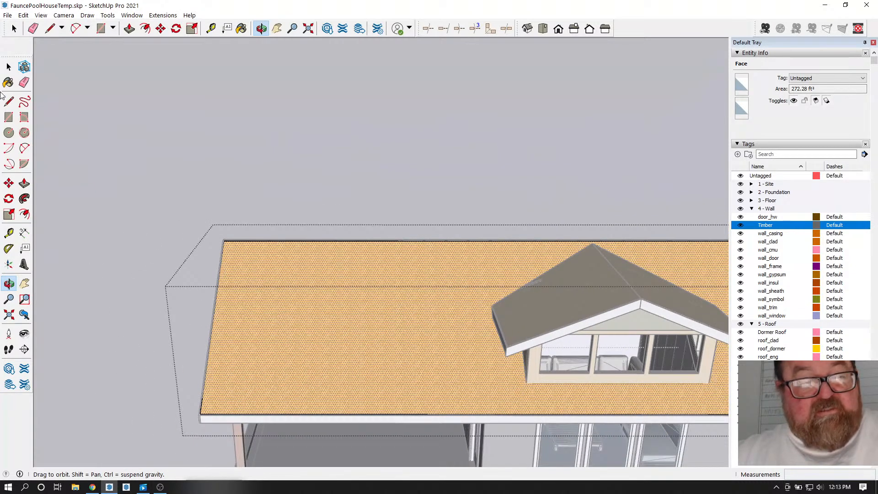
{"action": "left_click", "coordinate": [9, 66]}
{"action": "left_click", "coordinate": [245, 162]}
{"action": "left_click", "coordinate": [277, 285]}
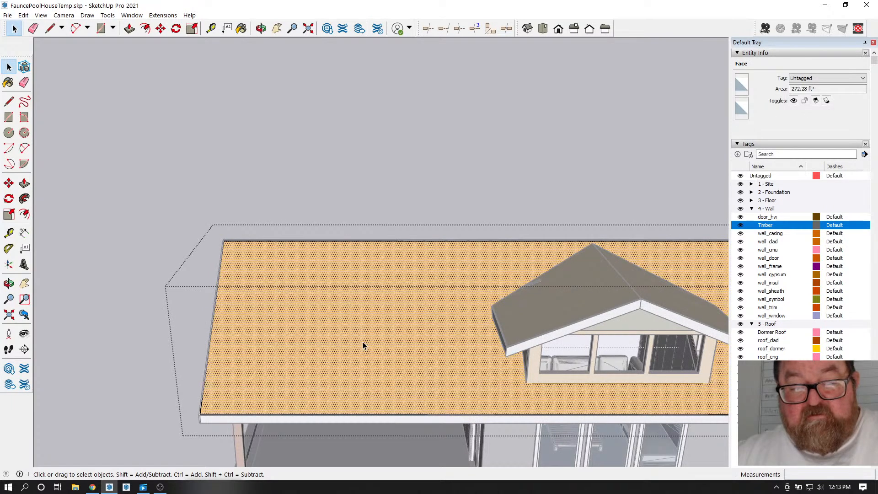
{"action": "scroll", "coordinate": [290, 322], "scroll_direction": "down", "scroll_amount": 3}
{"action": "left_click", "coordinate": [261, 29]}
{"action": "left_click_drag", "start_coordinate": [243, 347], "coordinate": [362, 311]}
{"action": "scroll", "coordinate": [362, 312], "scroll_direction": "down", "scroll_amount": 2}
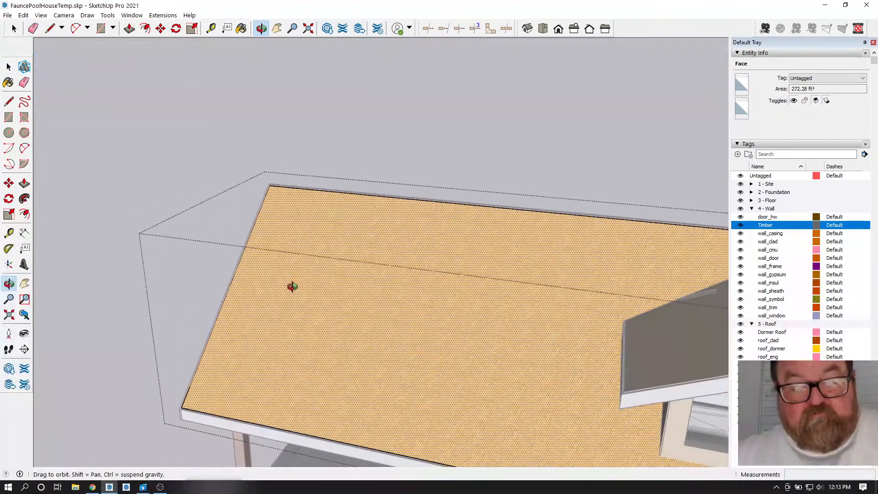
- Leave the main roof sheathing group and clear the selection
{"action": "scroll", "coordinate": [294, 288], "scroll_direction": "down", "scroll_amount": 2}
{"action": "scroll", "coordinate": [234, 280], "scroll_direction": "down", "scroll_amount": 3}
{"action": "key", "text": "space"}
{"action": "left_click", "coordinate": [174, 138]}
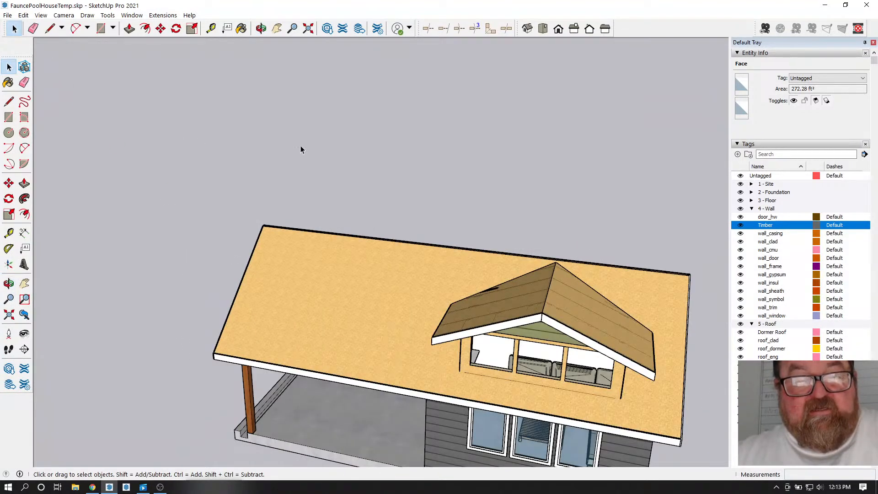
{"action": "left_click", "coordinate": [261, 28]}
{"action": "left_click_drag", "start_coordinate": [382, 168], "coordinate": [406, 303]}
{"action": "left_click_drag", "start_coordinate": [332, 298], "coordinate": [365, 337]}
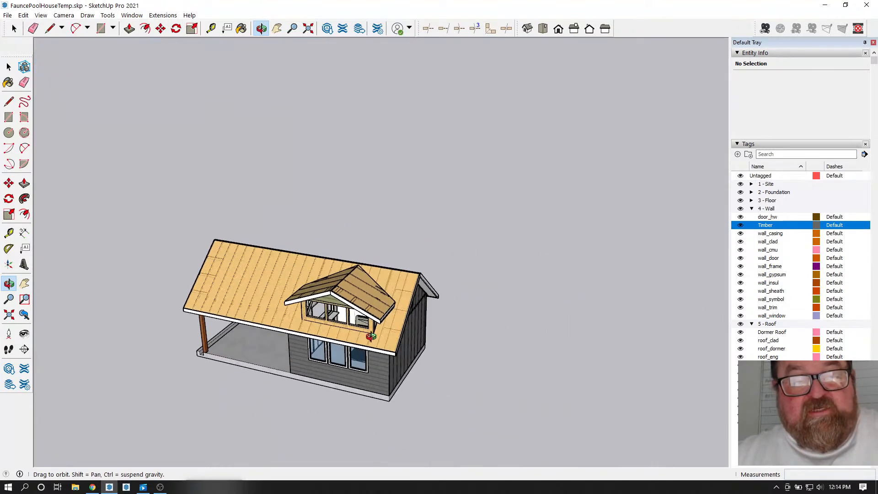
- Start a Medeek Roof Rafters assembly of the Gable Roof family and set its first corner at the front porch post's outer base corner
{"action": "left_click", "coordinate": [163, 15]}
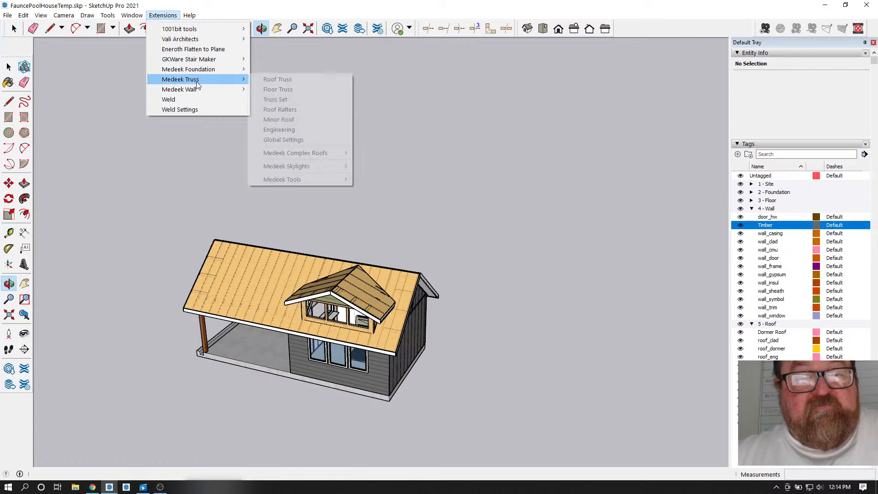
{"action": "mouse_move", "coordinate": [208, 90]}
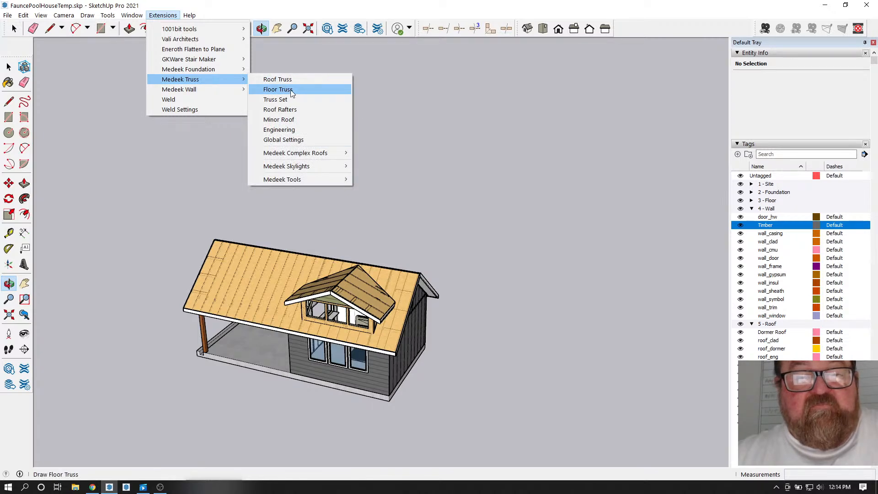
{"action": "left_click", "coordinate": [295, 110]}
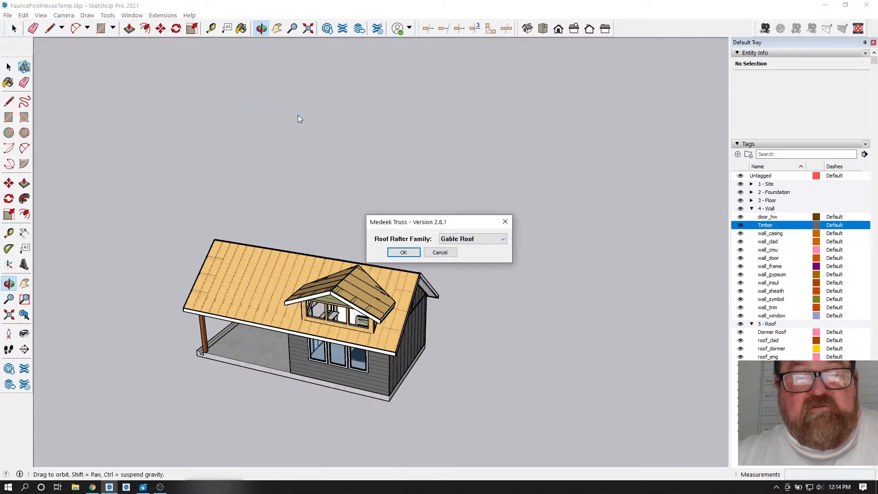
{"action": "left_click", "coordinate": [404, 252]}
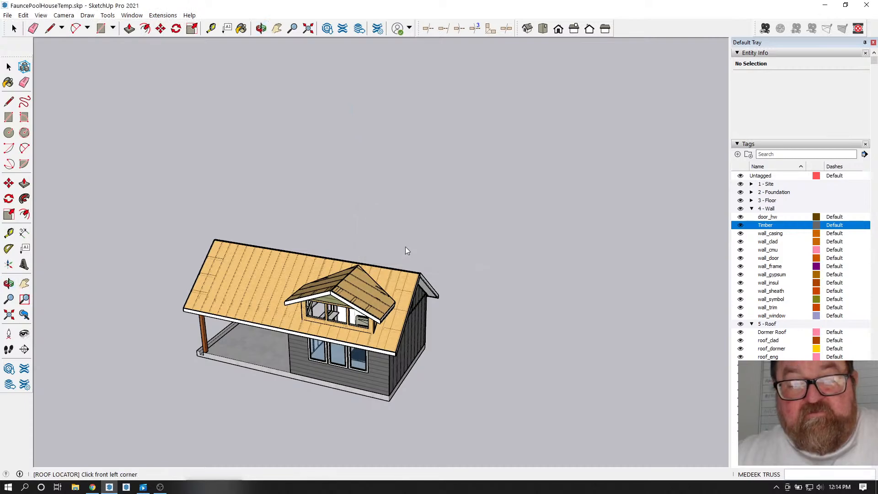
{"action": "scroll", "coordinate": [395, 218], "scroll_direction": "down", "scroll_amount": 2}
{"action": "scroll", "coordinate": [237, 326], "scroll_direction": "up", "scroll_amount": 2}
{"action": "scroll", "coordinate": [237, 326], "scroll_direction": "up", "scroll_amount": 6}
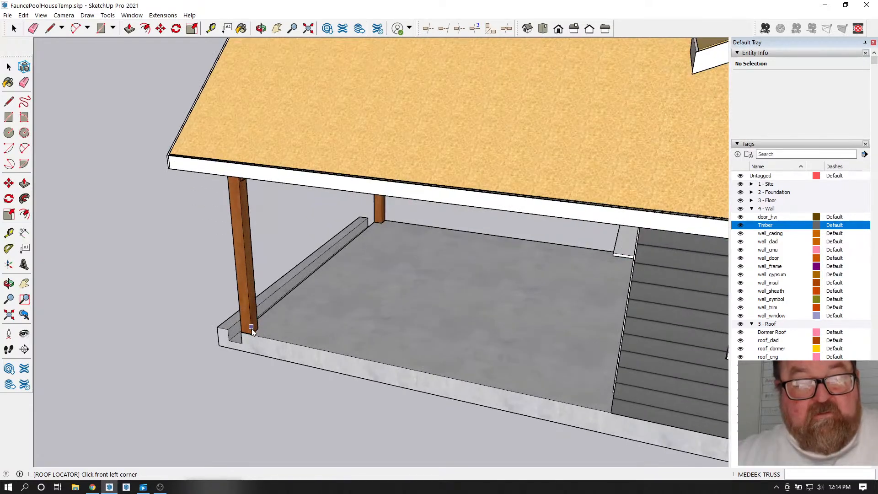
{"action": "scroll", "coordinate": [257, 342], "scroll_direction": "up", "scroll_amount": 3}
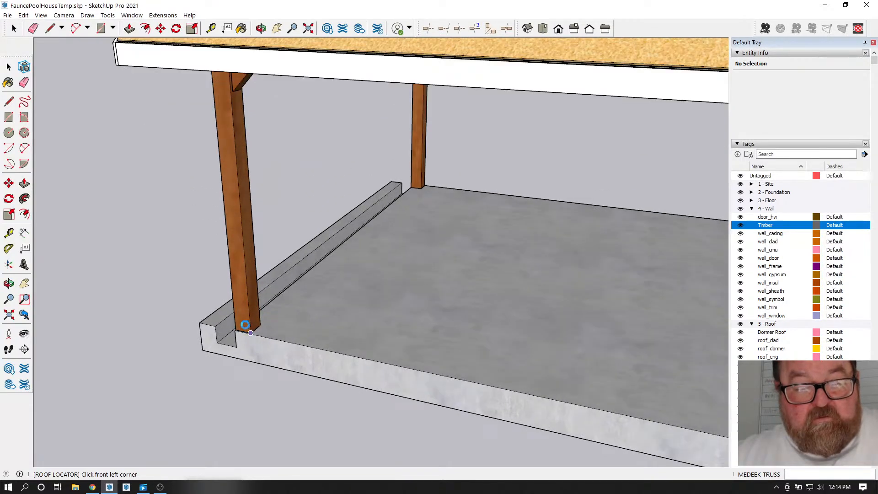
{"action": "scroll", "coordinate": [237, 317], "scroll_direction": "up", "scroll_amount": 5}
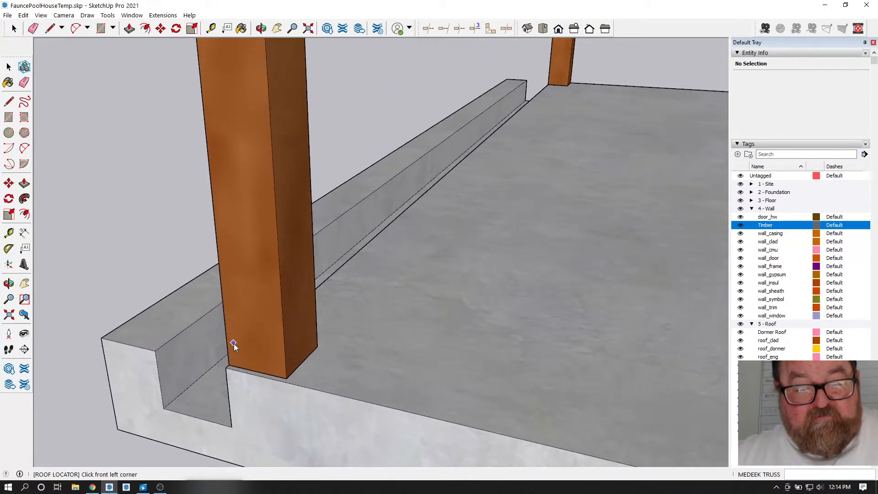
{"action": "left_click", "coordinate": [228, 366]}
- Hide the wall_clad and wall_sheath tags to expose the wall framing at the enclosed end's front corner
{"action": "scroll", "coordinate": [228, 365], "scroll_direction": "down", "scroll_amount": 8}
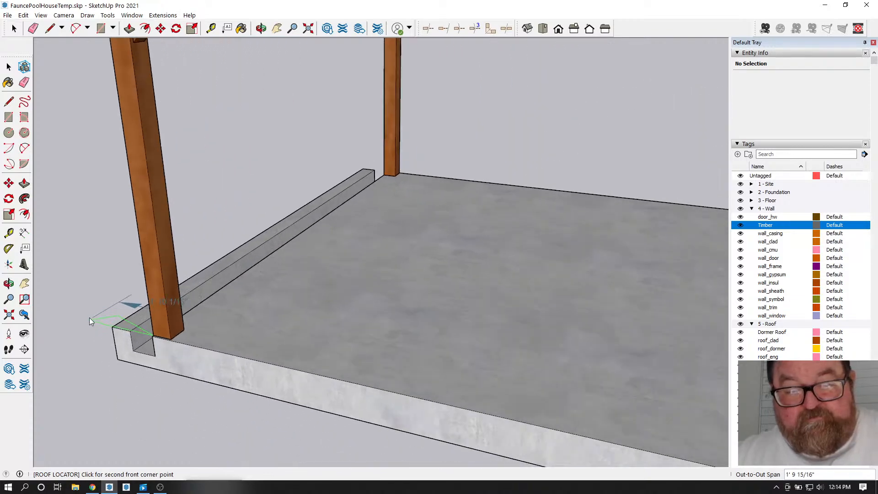
{"action": "scroll", "coordinate": [91, 320], "scroll_direction": "down", "scroll_amount": 6}
{"action": "scroll", "coordinate": [425, 398], "scroll_direction": "up", "scroll_amount": 5}
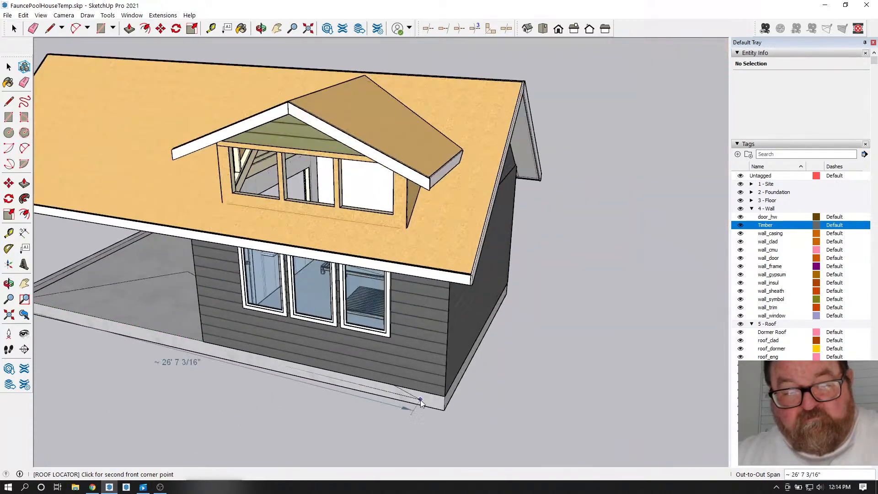
{"action": "scroll", "coordinate": [447, 391], "scroll_direction": "up", "scroll_amount": 3}
{"action": "scroll", "coordinate": [439, 389], "scroll_direction": "up", "scroll_amount": 2}
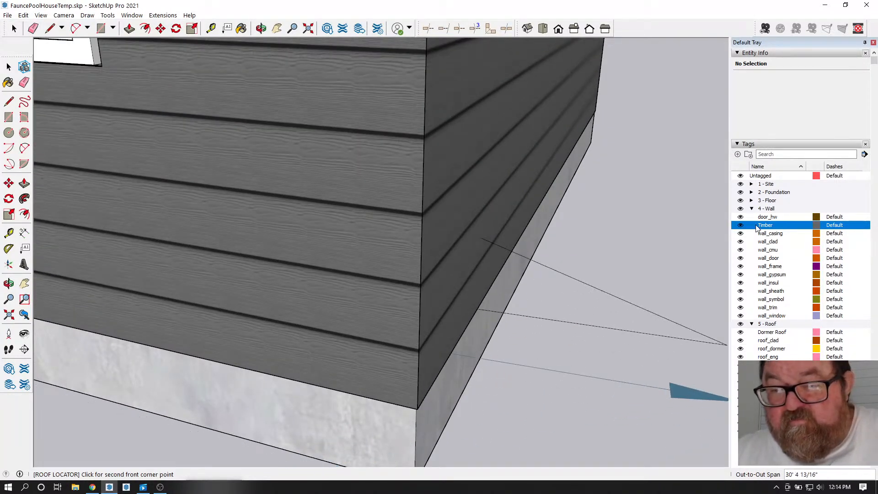
{"action": "left_click", "coordinate": [752, 209]}
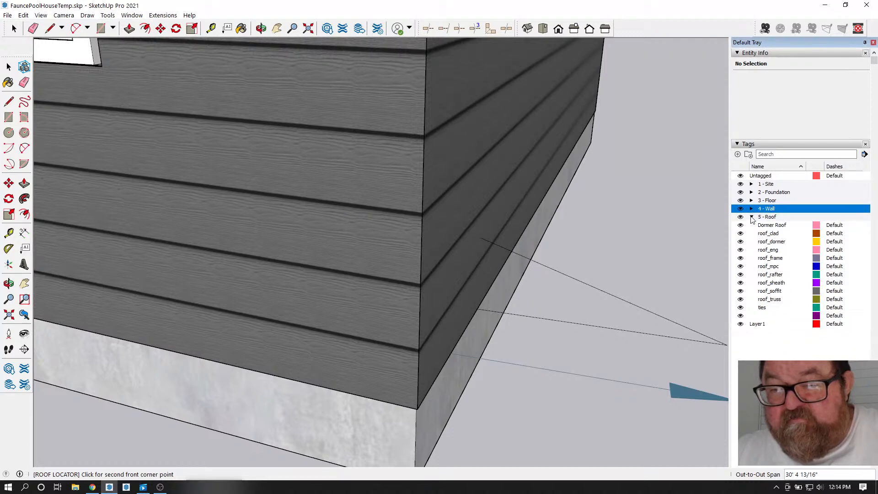
{"action": "left_click", "coordinate": [752, 209]}
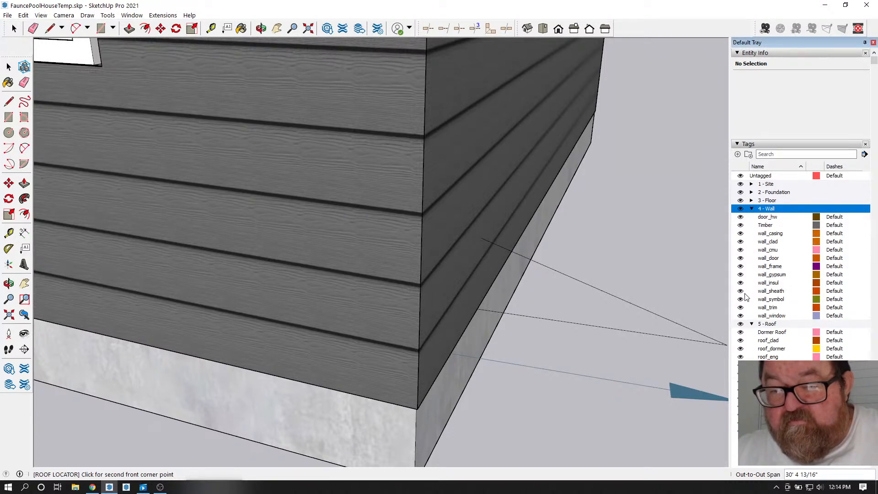
{"action": "left_click", "coordinate": [741, 242]}
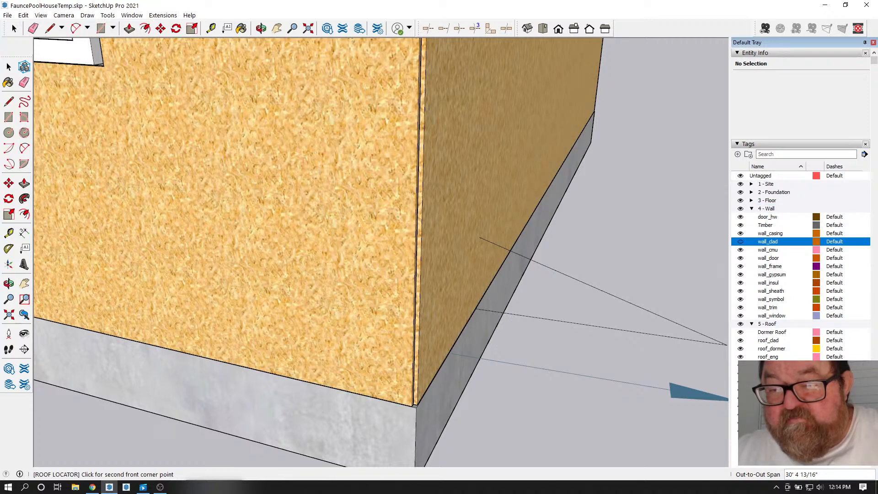
{"action": "left_click", "coordinate": [741, 291]}
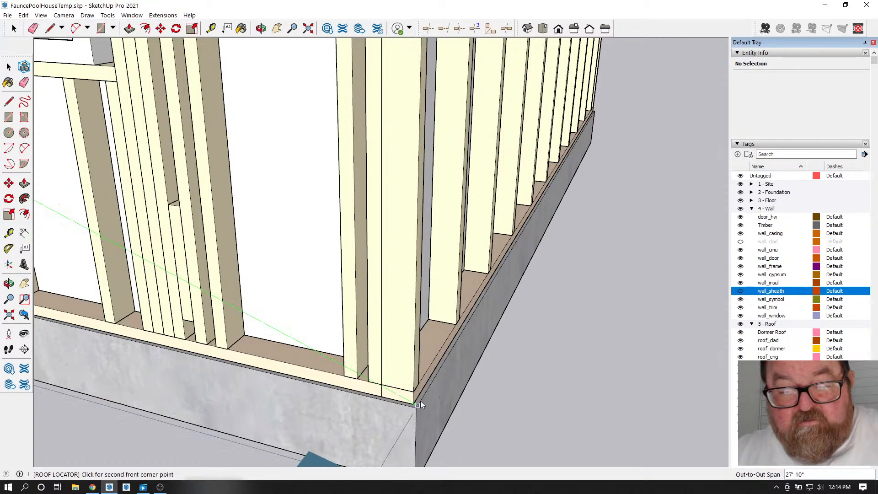
- Set the roof's second front corner at the outer base corner of the rear porch post
{"action": "scroll", "coordinate": [419, 401], "scroll_direction": "down", "scroll_amount": 10}
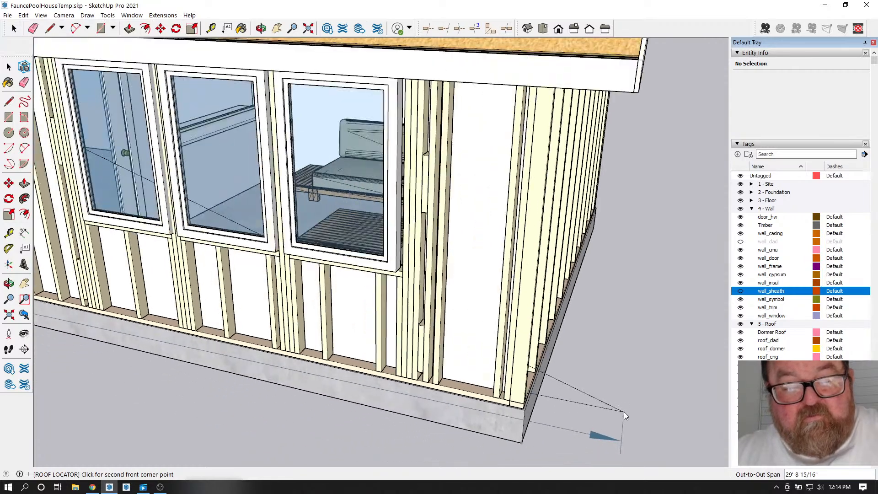
{"action": "scroll", "coordinate": [631, 409], "scroll_direction": "down", "scroll_amount": 3}
{"action": "scroll", "coordinate": [272, 303], "scroll_direction": "up", "scroll_amount": 10}
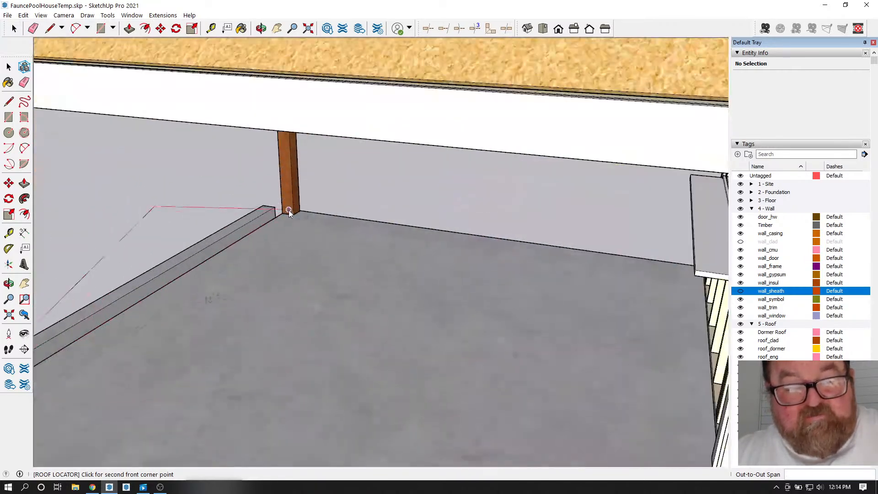
{"action": "scroll", "coordinate": [302, 192], "scroll_direction": "up", "scroll_amount": 4}
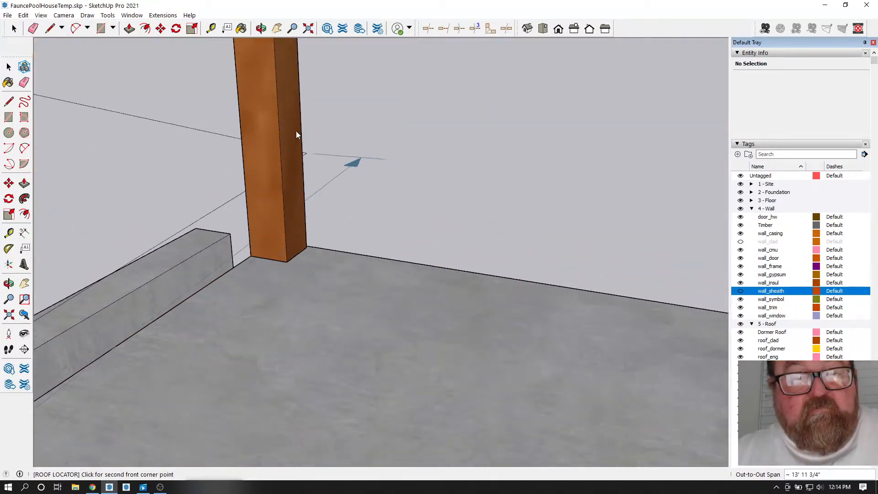
- Set the roof's second front corner at the outer base corner of the timber post on the slab
{"action": "left_click", "coordinate": [261, 28]}
{"action": "left_click_drag", "start_coordinate": [329, 90], "coordinate": [306, 201]}
{"action": "right_click", "coordinate": [305, 201]}
{"action": "left_click", "coordinate": [325, 206]}
{"action": "scroll", "coordinate": [375, 204], "scroll_direction": "up", "scroll_amount": 4}
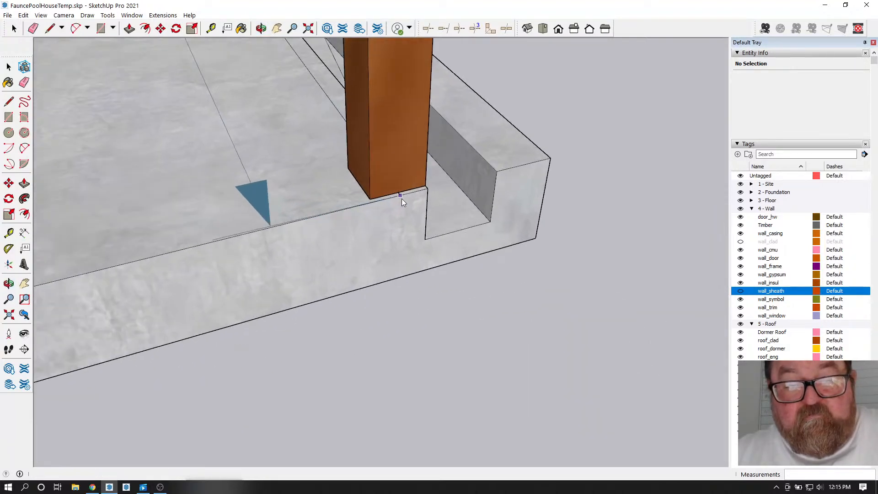
{"action": "left_click", "coordinate": [429, 183]}
- Set the roof's rear corner at the outer bottom corner of the framed wall at the building's opposite end
{"action": "scroll", "coordinate": [485, 211], "scroll_direction": "down", "scroll_amount": 8}
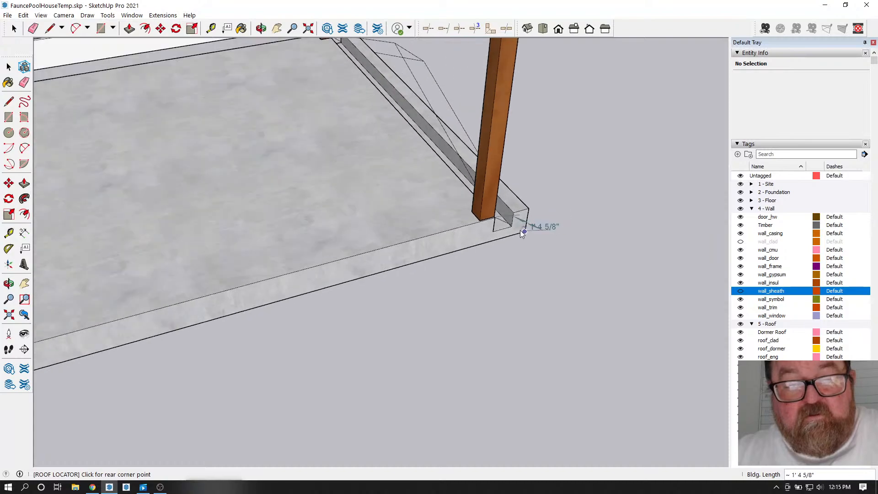
{"action": "scroll", "coordinate": [522, 231], "scroll_direction": "down", "scroll_amount": 8}
{"action": "scroll", "coordinate": [292, 302], "scroll_direction": "up", "scroll_amount": 8}
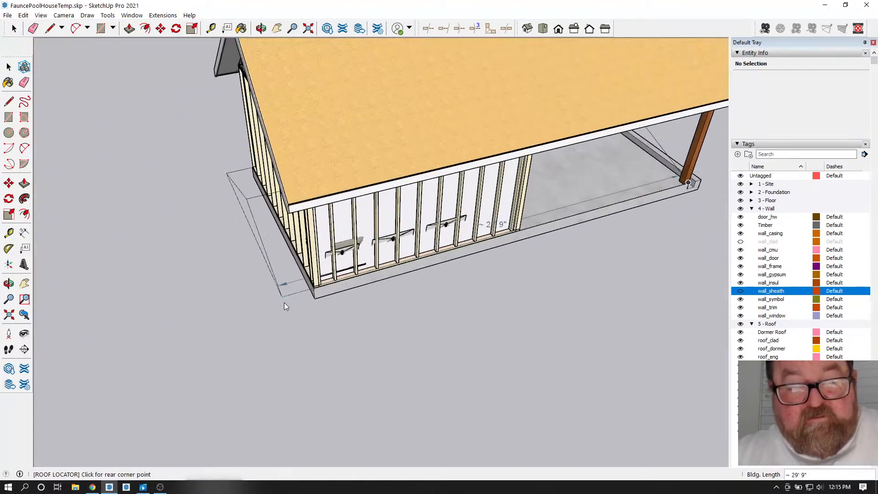
{"action": "scroll", "coordinate": [322, 291], "scroll_direction": "up", "scroll_amount": 5}
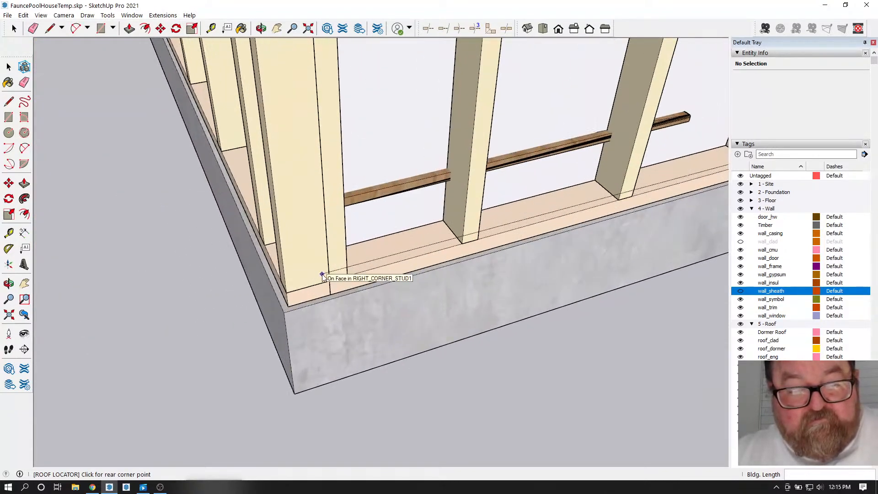
{"action": "left_click", "coordinate": [289, 303]}
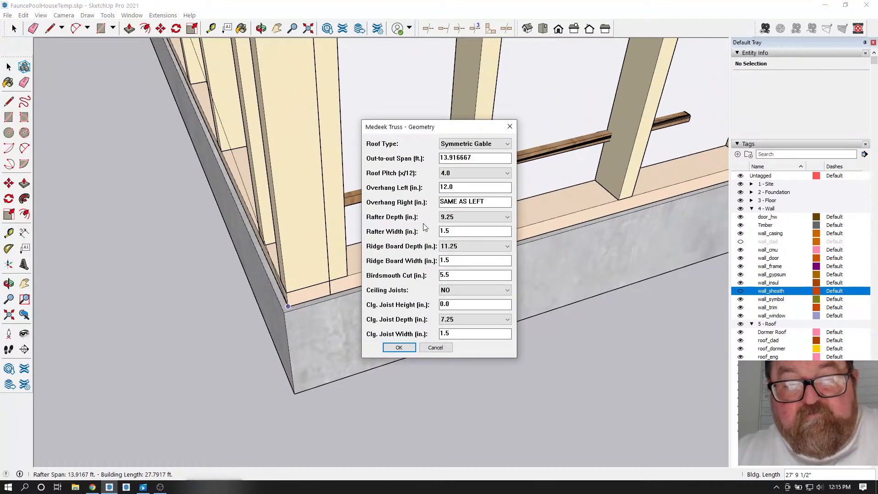
- Generate the symmetric gable rafter roof with a 10.0 pitch and advanced roof options enabled, accepting the remaining defaults
{"action": "left_click", "coordinate": [455, 173]}
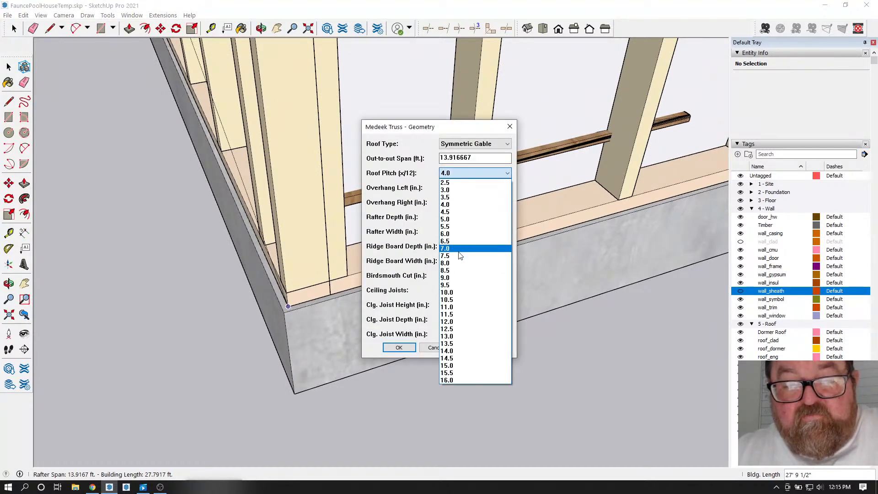
{"action": "left_click", "coordinate": [457, 292]}
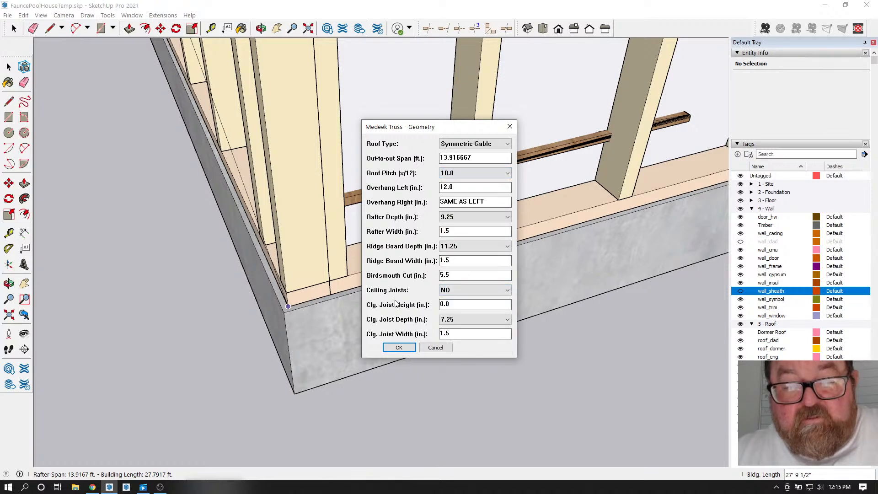
{"action": "left_click", "coordinate": [397, 349]}
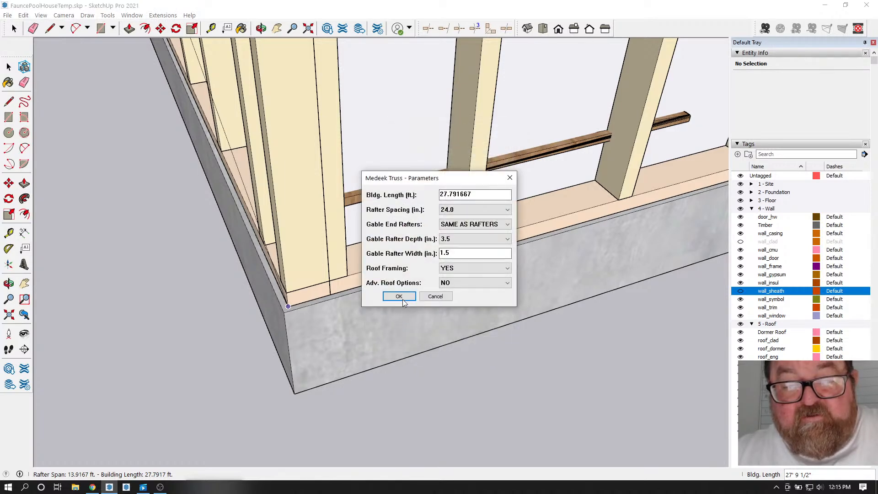
{"action": "left_click", "coordinate": [507, 282]}
{"action": "left_click", "coordinate": [499, 299]}
{"action": "left_click", "coordinate": [399, 297]}
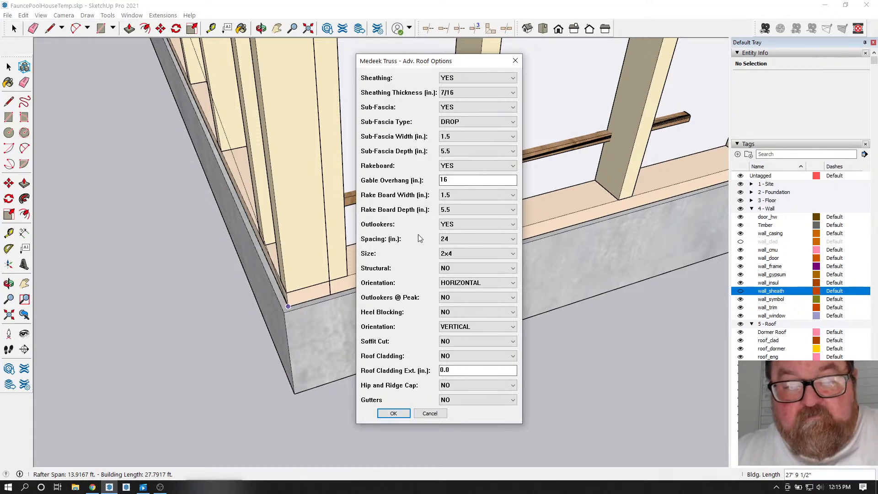
{"action": "left_click", "coordinate": [393, 414]}
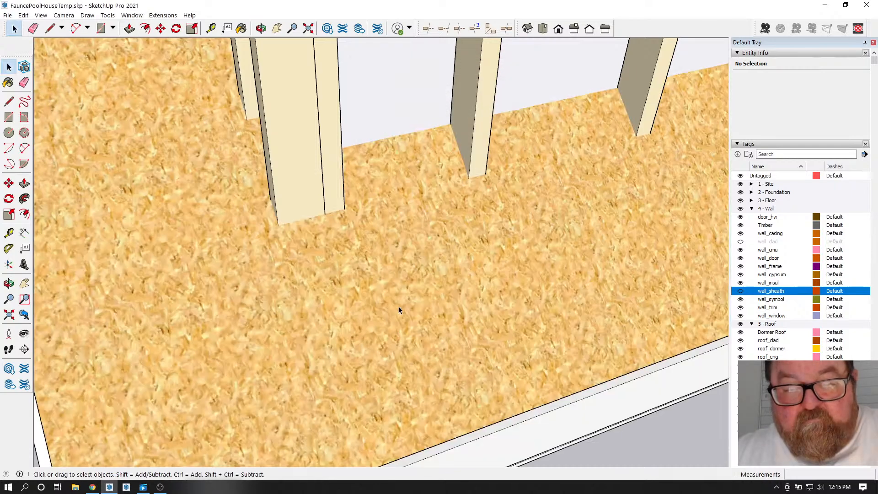
- Move the new rafter roof assembly out from under the building and place it beyond the framed gable wall
{"action": "scroll", "coordinate": [492, 237], "scroll_direction": "down", "scroll_amount": 12}
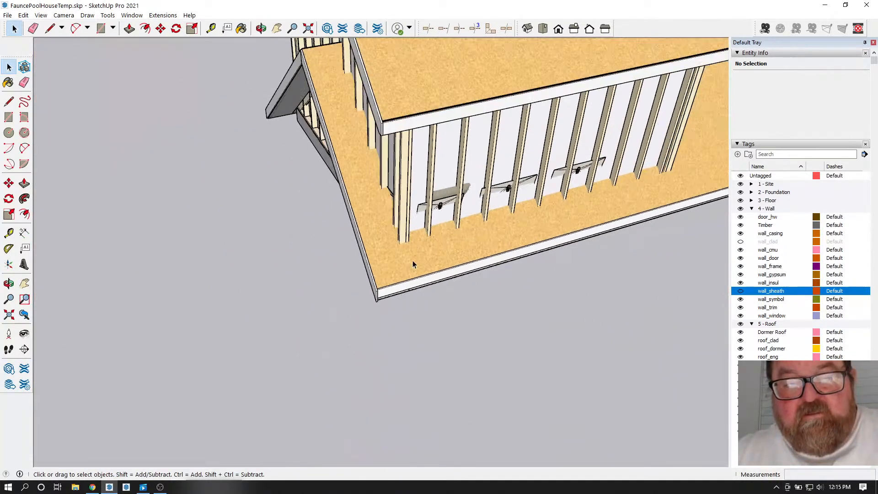
{"action": "scroll", "coordinate": [400, 264], "scroll_direction": "down", "scroll_amount": 6}
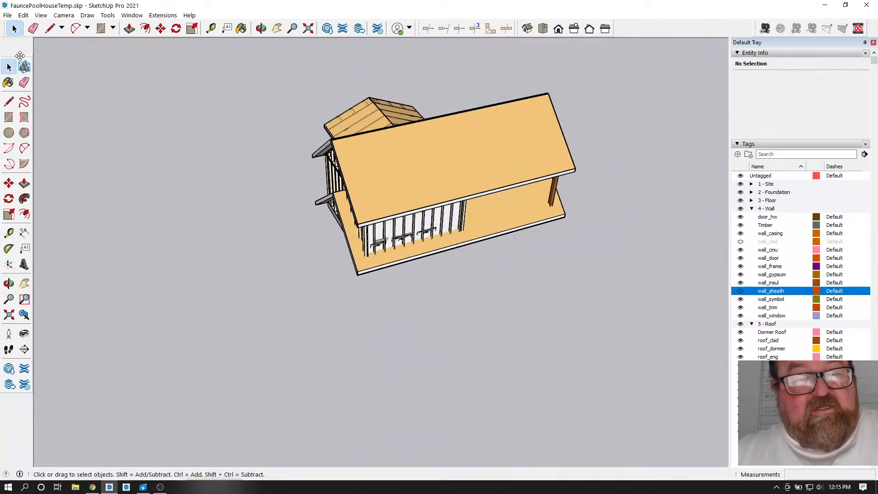
{"action": "left_click", "coordinate": [395, 265]}
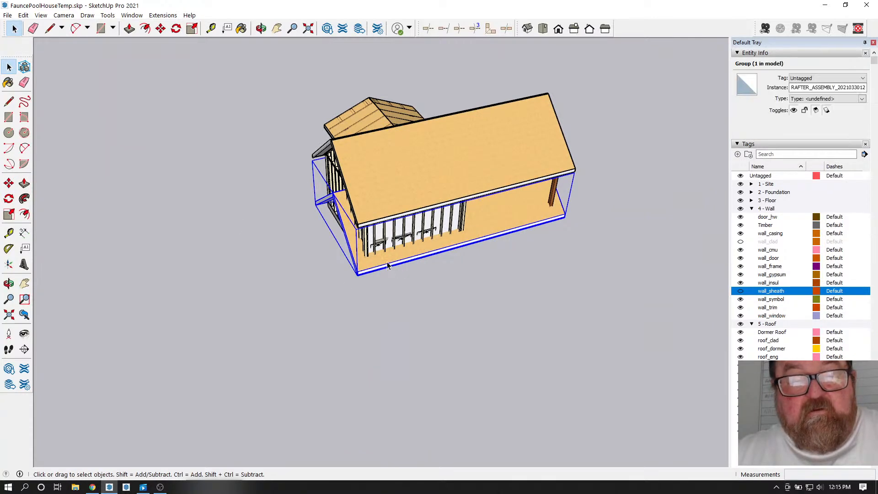
{"action": "left_click", "coordinate": [160, 29]}
{"action": "left_click", "coordinate": [462, 295]}
{"action": "left_click", "coordinate": [161, 329]}
{"action": "scroll", "coordinate": [283, 182], "scroll_direction": "up", "scroll_amount": 3}
{"action": "left_click", "coordinate": [283, 179]}
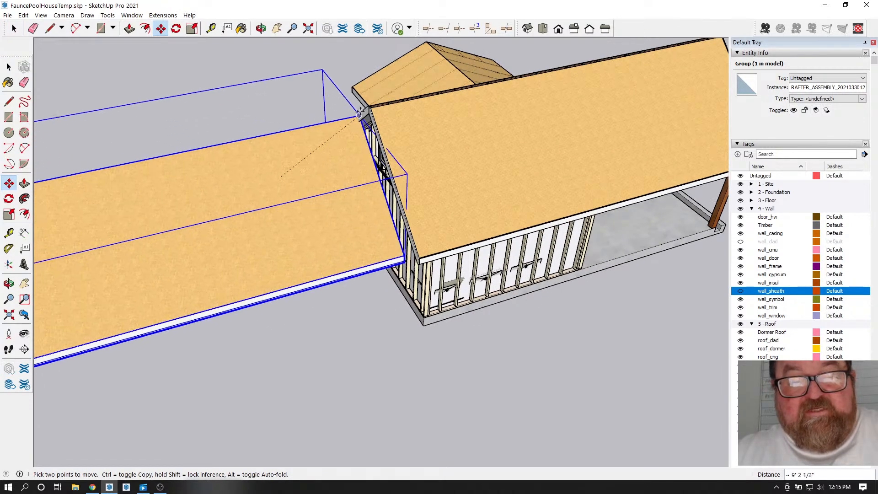
{"action": "scroll", "coordinate": [371, 108], "scroll_direction": "down", "scroll_amount": 5}
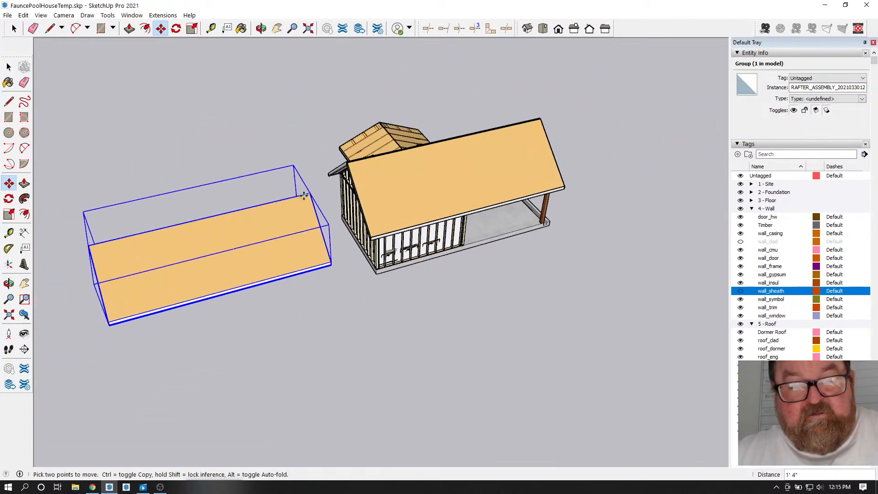
{"action": "key", "text": "Escape"}
- Open the rafter assembly settings of the detached gable roof for editing
{"action": "scroll", "coordinate": [345, 319], "scroll_direction": "down", "scroll_amount": 2}
{"action": "scroll", "coordinate": [146, 278], "scroll_direction": "up", "scroll_amount": 5}
{"action": "scroll", "coordinate": [175, 272], "scroll_direction": "up", "scroll_amount": 1}
{"action": "left_click", "coordinate": [264, 29]}
{"action": "left_click_drag", "start_coordinate": [343, 245], "coordinate": [423, 210]}
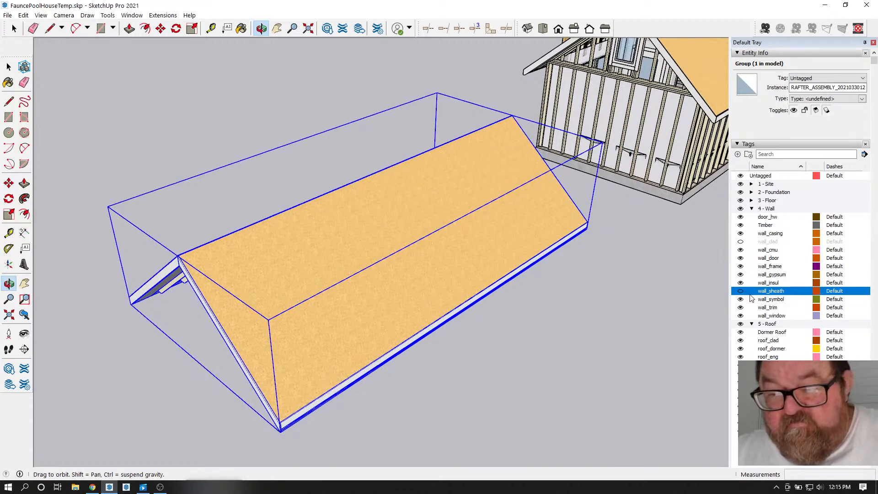
{"action": "left_click_drag", "start_coordinate": [474, 282], "coordinate": [356, 260]}
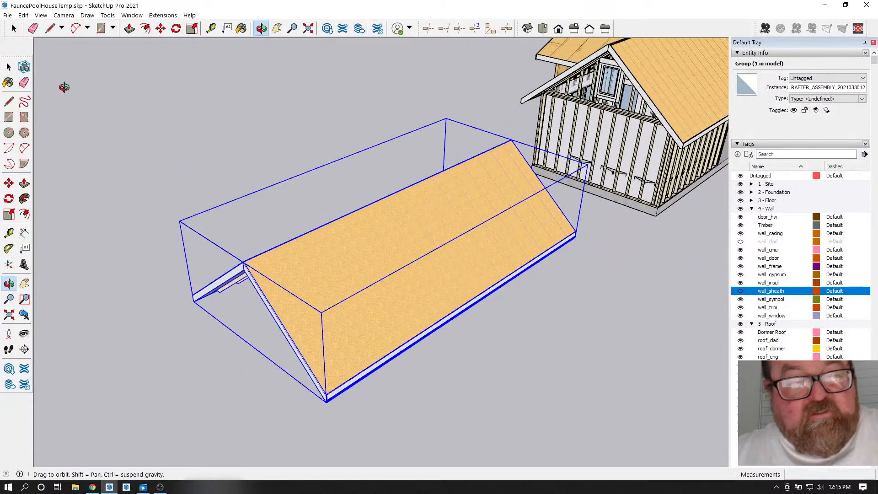
{"action": "left_click", "coordinate": [14, 29]}
{"action": "right_click", "coordinate": [329, 237]}
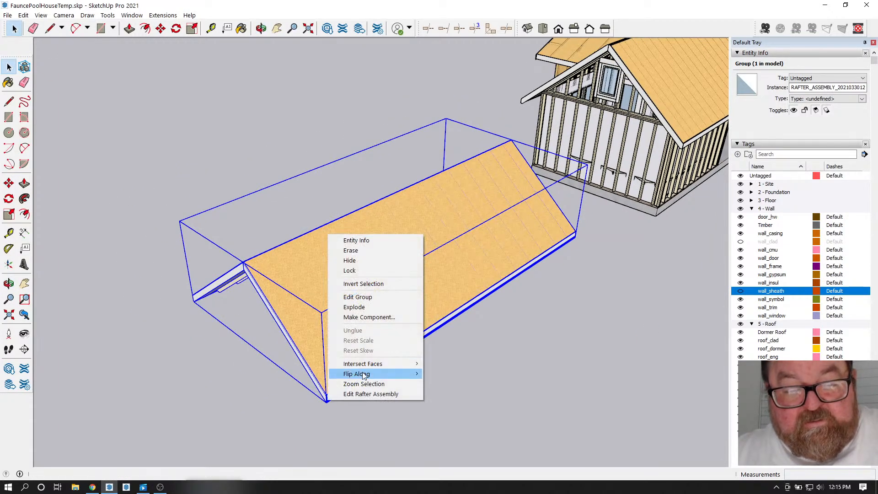
{"action": "left_click", "coordinate": [366, 393]}
- Enable roof cladding with the IKO Cambridge - Weatherwood material, update the roof and close its settings
{"action": "scroll", "coordinate": [587, 242], "scroll_direction": "down", "scroll_amount": 5}
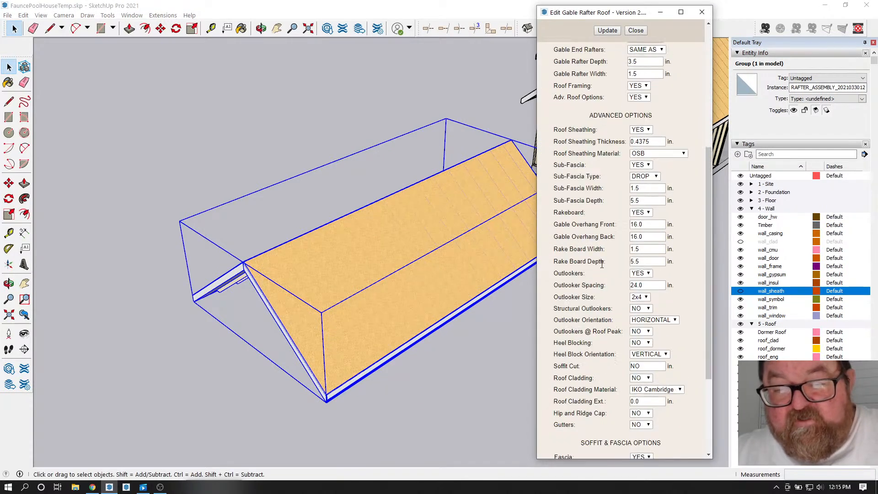
{"action": "scroll", "coordinate": [593, 297], "scroll_direction": "down", "scroll_amount": 2}
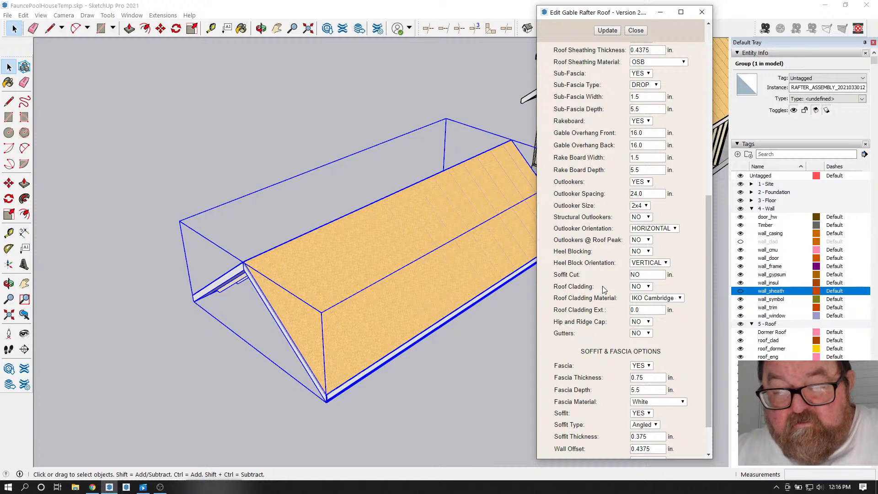
{"action": "left_click", "coordinate": [646, 295]}
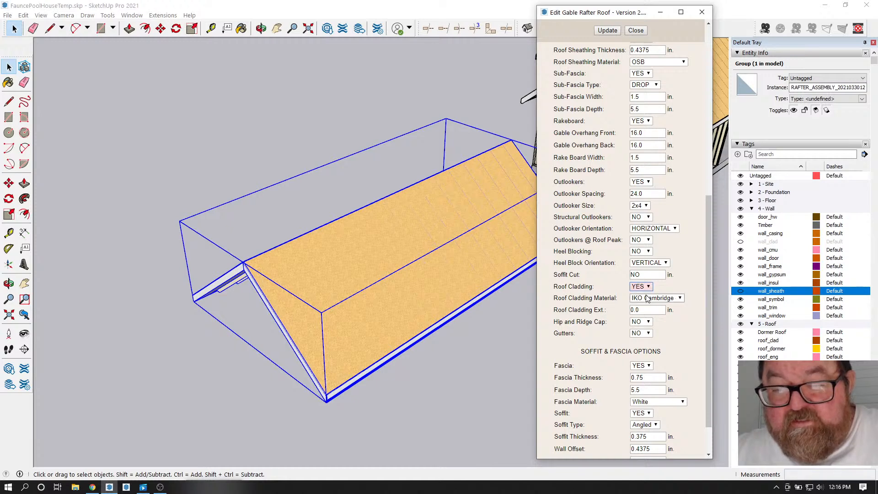
{"action": "left_click", "coordinate": [681, 298]}
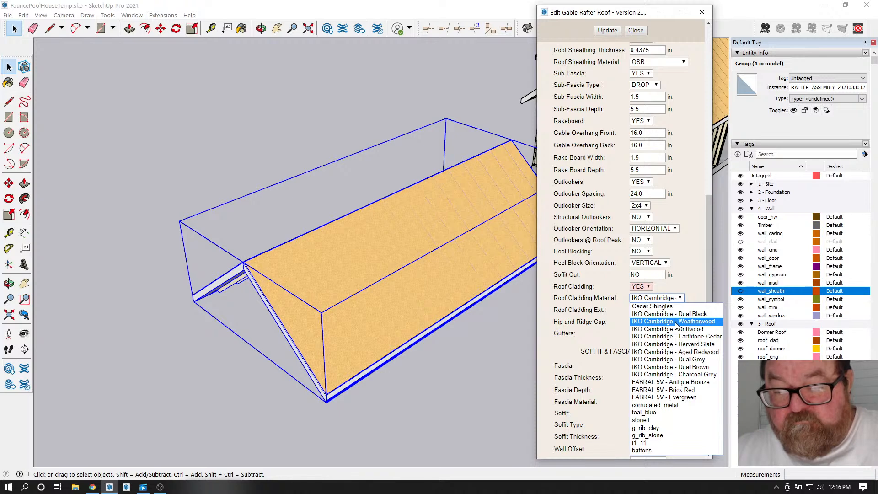
{"action": "left_click", "coordinate": [662, 322]}
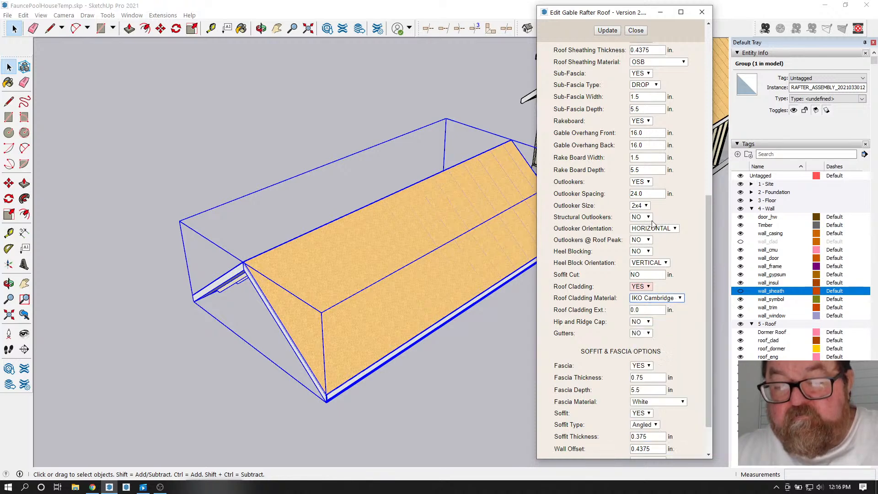
{"action": "left_click", "coordinate": [607, 31]}
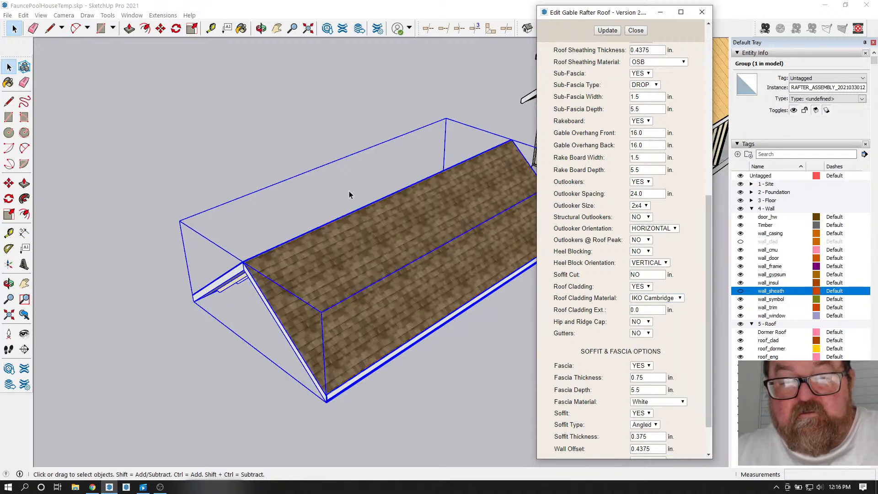
{"action": "scroll", "coordinate": [280, 302], "scroll_direction": "up", "scroll_amount": 5}
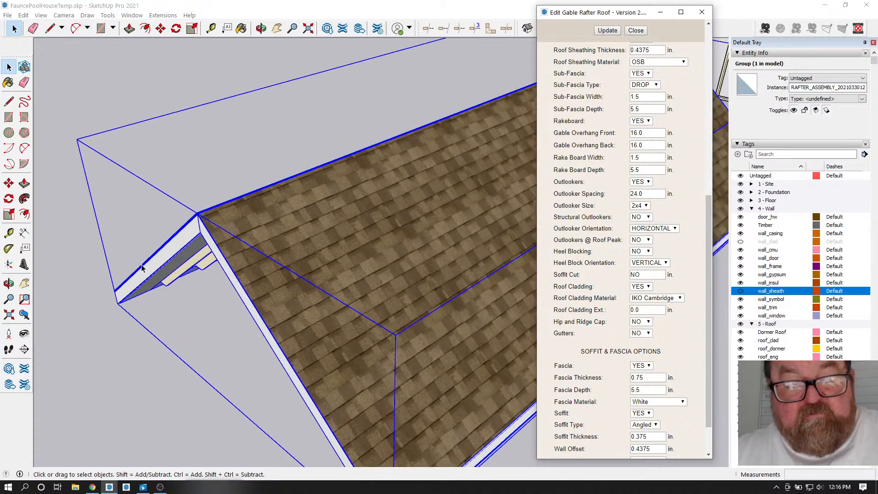
{"action": "scroll", "coordinate": [255, 276], "scroll_direction": "down", "scroll_amount": 5}
{"action": "scroll", "coordinate": [252, 284], "scroll_direction": "down", "scroll_amount": 2}
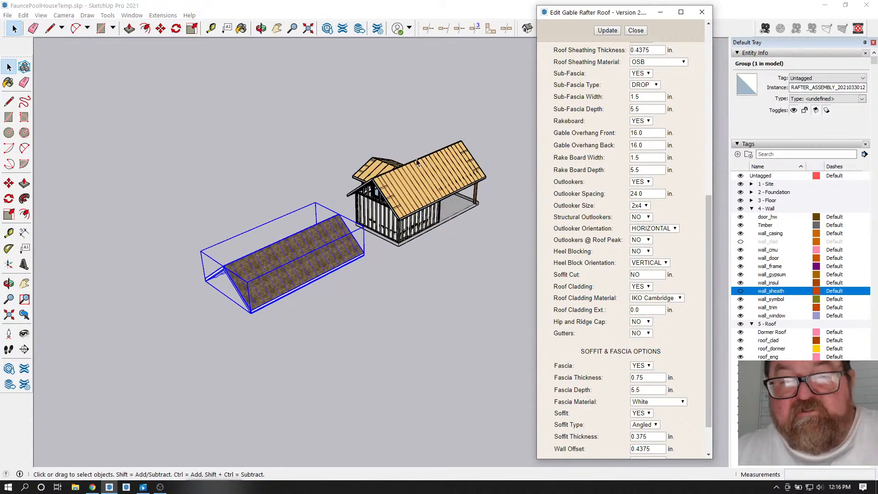
{"action": "left_click", "coordinate": [635, 31]}
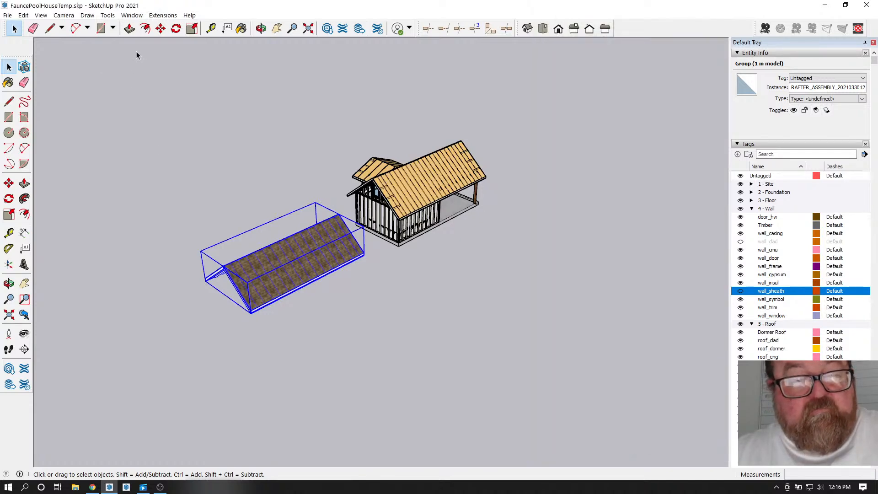
- Move the shingled roof assembly about 40' 9" farther away from the house along the green axis
{"action": "left_click", "coordinate": [160, 28]}
{"action": "scroll", "coordinate": [284, 289], "scroll_direction": "down", "scroll_amount": 2}
{"action": "left_click", "coordinate": [292, 270]}
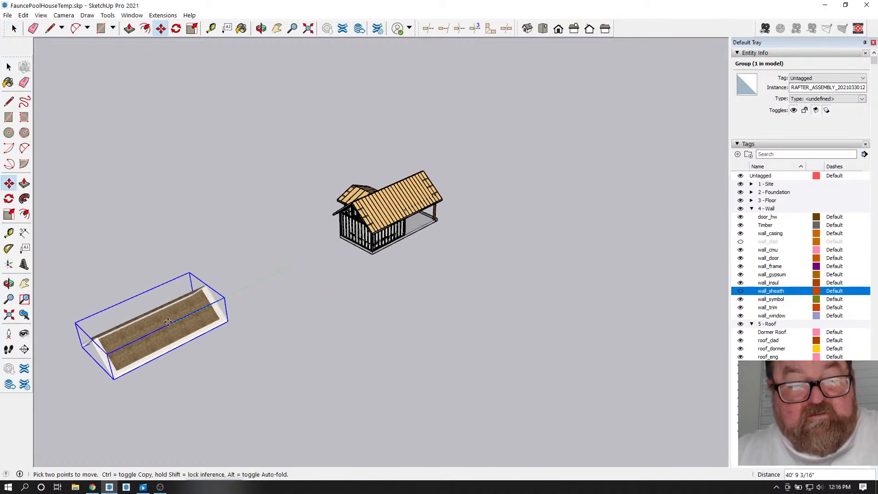
{"action": "left_click", "coordinate": [168, 322]}
{"action": "scroll", "coordinate": [308, 377], "scroll_direction": "down", "scroll_amount": 1}
{"action": "scroll", "coordinate": [86, 343], "scroll_direction": "up", "scroll_amount": 3}
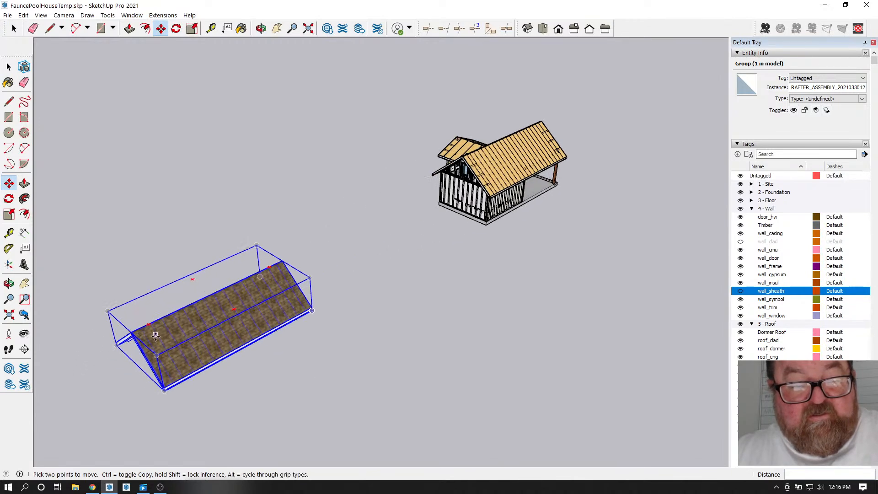
{"action": "scroll", "coordinate": [155, 335], "scroll_direction": "up", "scroll_amount": 1}
- Open the shingled roof assembly group and select the left sheathing panel inside it
{"action": "left_click", "coordinate": [14, 29]}
{"action": "scroll", "coordinate": [182, 375], "scroll_direction": "down", "scroll_amount": 1}
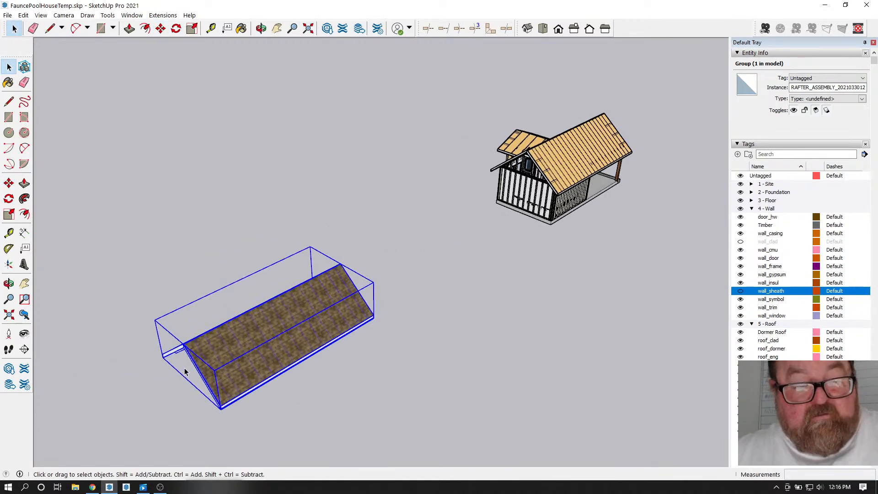
{"action": "scroll", "coordinate": [247, 357], "scroll_direction": "up", "scroll_amount": 3}
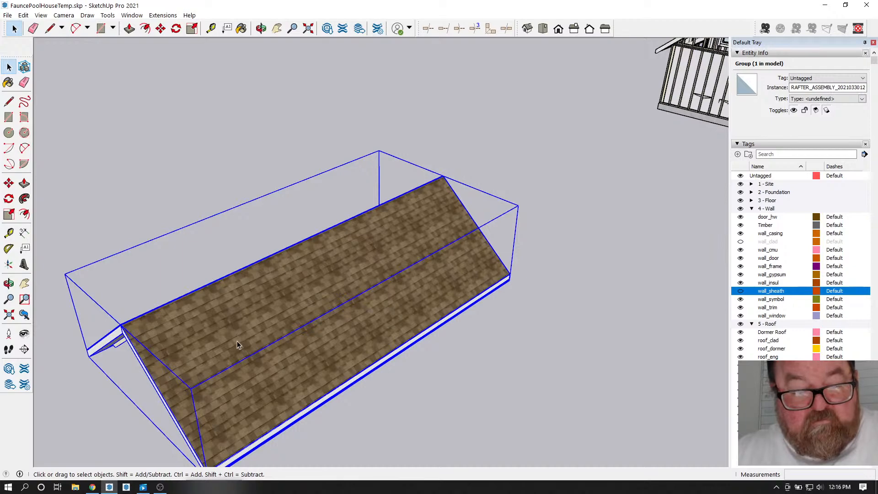
{"action": "double_click", "coordinate": [237, 342]}
{"action": "left_click", "coordinate": [161, 319]}
{"action": "scroll", "coordinate": [131, 337], "scroll_direction": "up", "scroll_amount": 2}
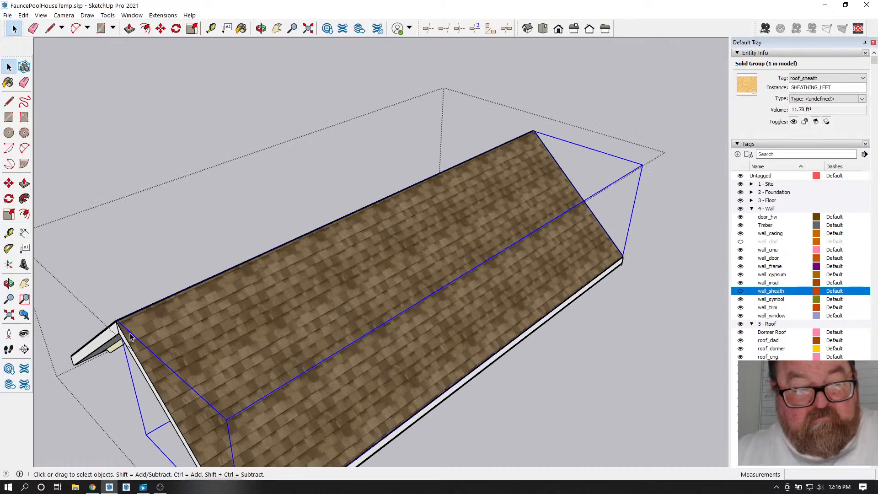
{"action": "scroll", "coordinate": [131, 337], "scroll_direction": "up", "scroll_amount": 1}
- Open the shingle cladding group near the gable peak and select all of its geometry
{"action": "left_click", "coordinate": [261, 28]}
{"action": "left_click_drag", "start_coordinate": [221, 261], "coordinate": [302, 305]}
{"action": "left_click", "coordinate": [14, 28]}
{"action": "scroll", "coordinate": [342, 322], "scroll_direction": "up", "scroll_amount": 3}
{"action": "double_click", "coordinate": [295, 316]}
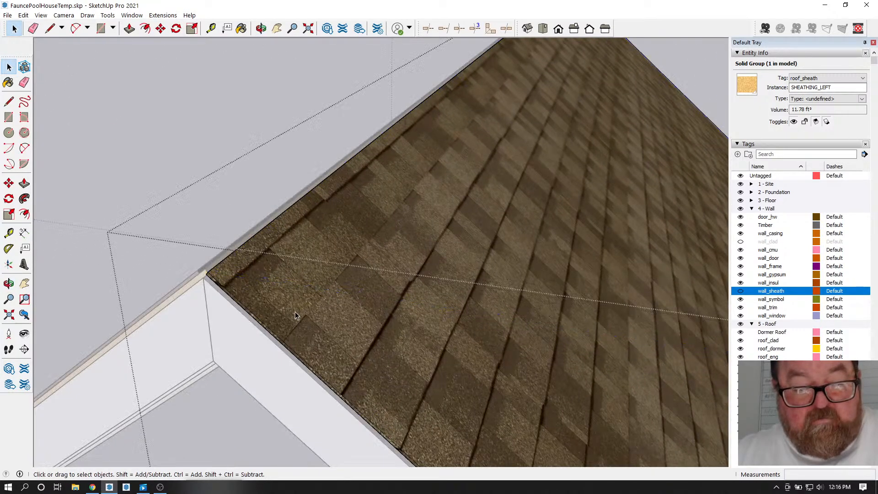
{"action": "key", "text": "ctrl+a"}
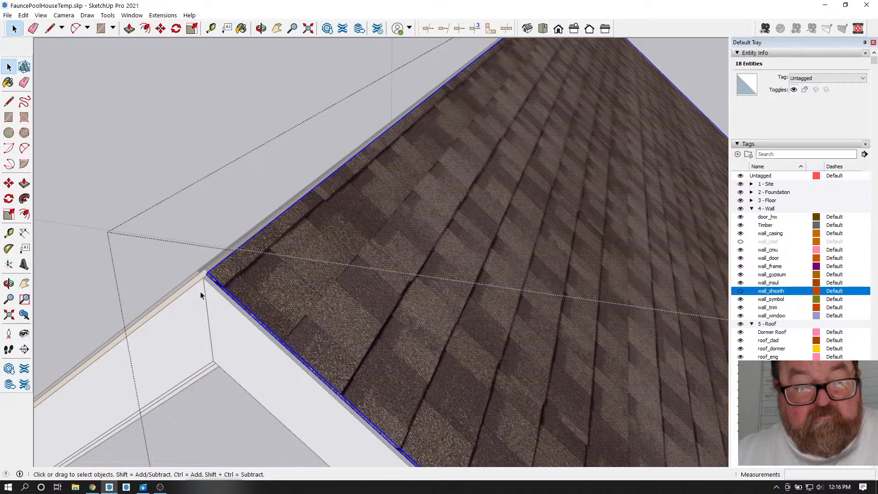
- Copy the selected shingle cladding from the detached roof's peak corner to the pool house's gable peak, about 77' 5 13/16" away
{"action": "middle_click_drag", "start_coordinate": [295, 247], "coordinate": [459, 322]}
{"action": "key", "text": "m"}
{"action": "middle_click_drag", "start_coordinate": [215, 293], "coordinate": [324, 320]}
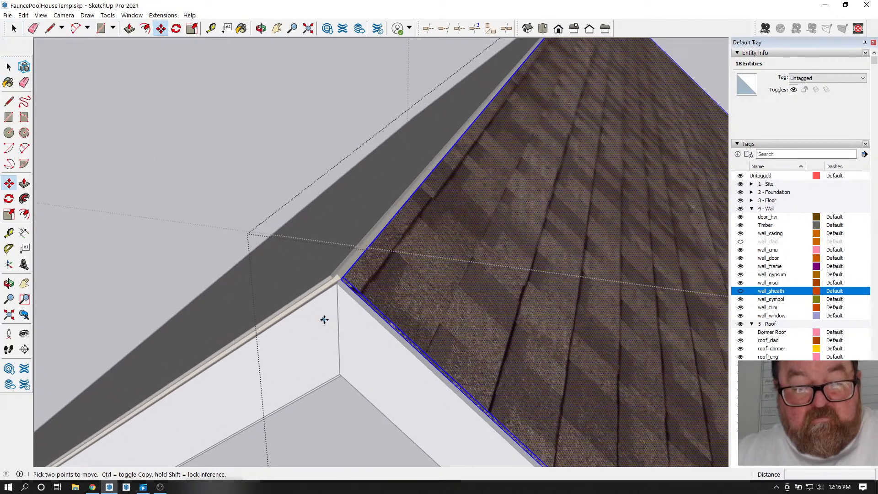
{"action": "left_click", "coordinate": [337, 283]}
{"action": "key", "text": "ctrl"}
{"action": "scroll", "coordinate": [274, 320], "scroll_direction": "down", "scroll_amount": 3}
{"action": "scroll", "coordinate": [276, 337], "scroll_direction": "down", "scroll_amount": 6}
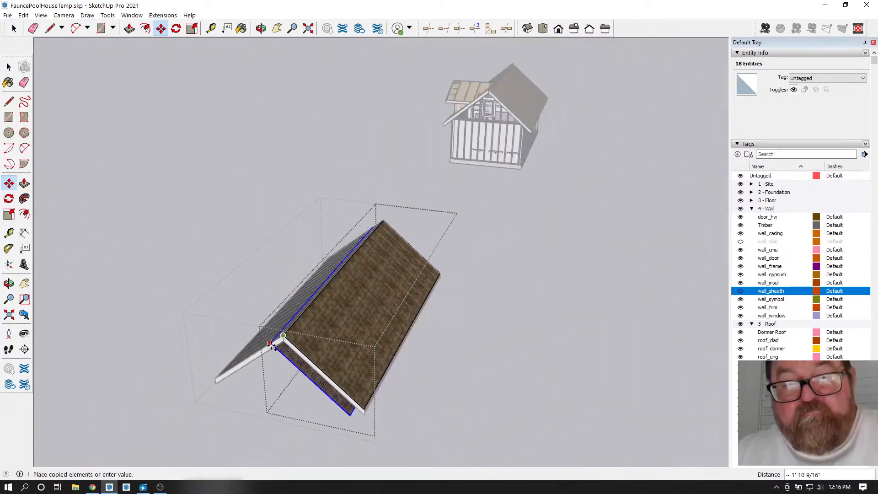
{"action": "scroll", "coordinate": [489, 140], "scroll_direction": "up", "scroll_amount": 8}
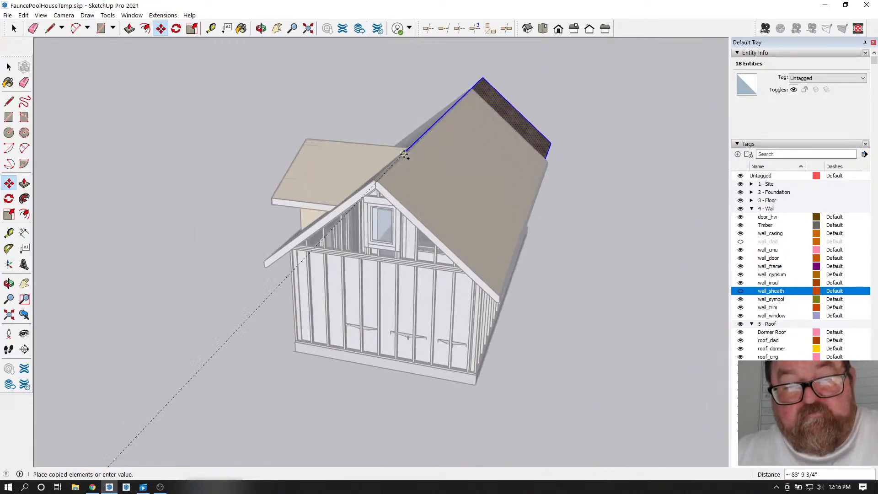
{"action": "scroll", "coordinate": [366, 195], "scroll_direction": "up", "scroll_amount": 3}
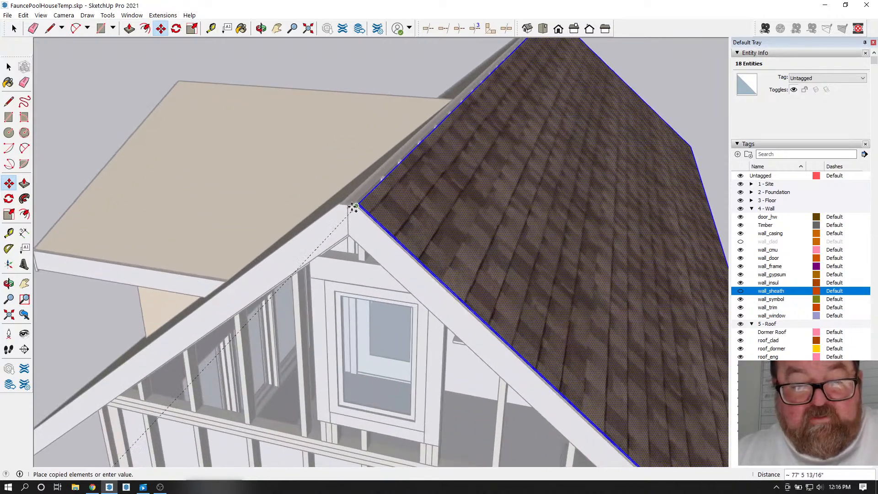
{"action": "scroll", "coordinate": [356, 205], "scroll_direction": "up", "scroll_amount": 3}
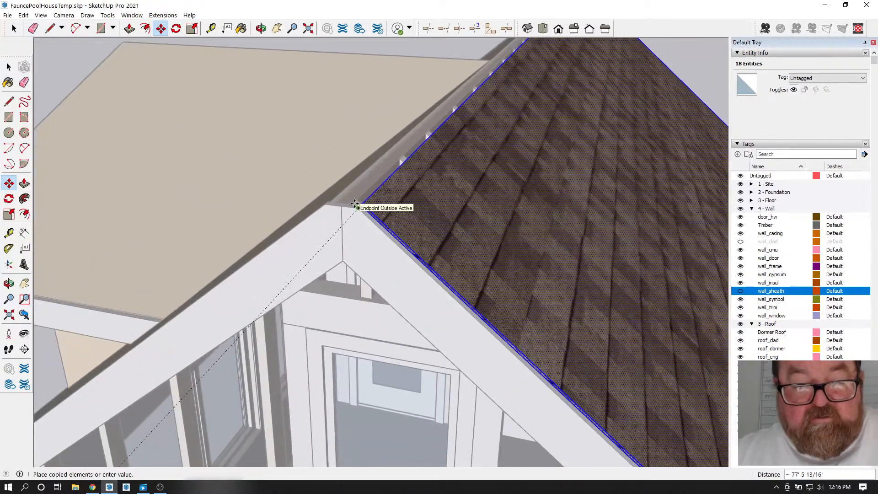
{"action": "left_click", "coordinate": [355, 205]}
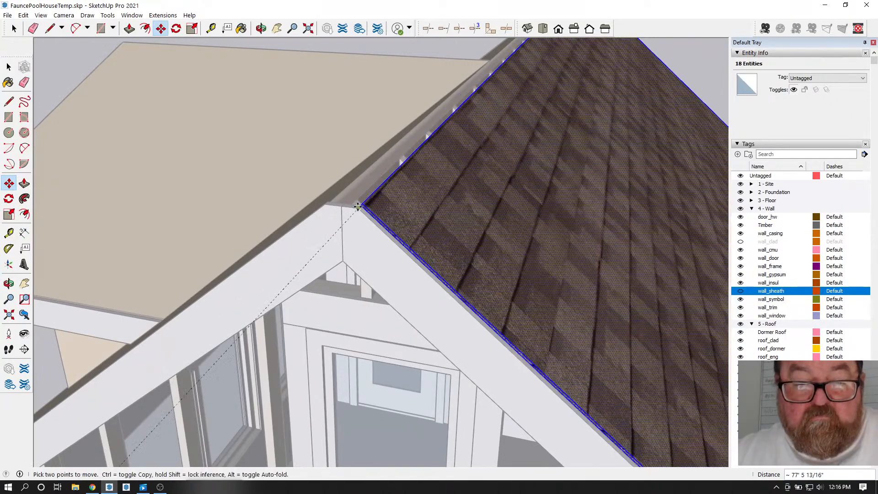
- Move the copied cladding so its ridge corner meets the upper corner of the roof sheathing at the gable peak
{"action": "scroll", "coordinate": [352, 206], "scroll_direction": "up", "scroll_amount": 2}
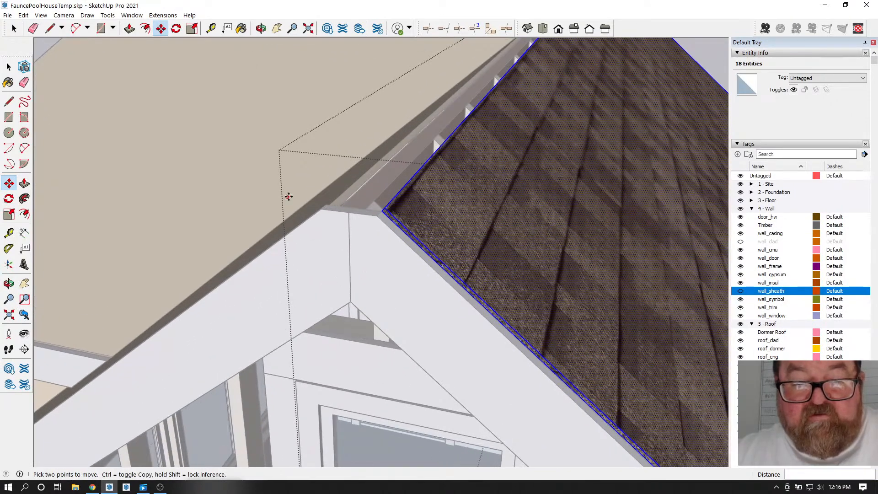
{"action": "scroll", "coordinate": [396, 219], "scroll_direction": "up", "scroll_amount": 1}
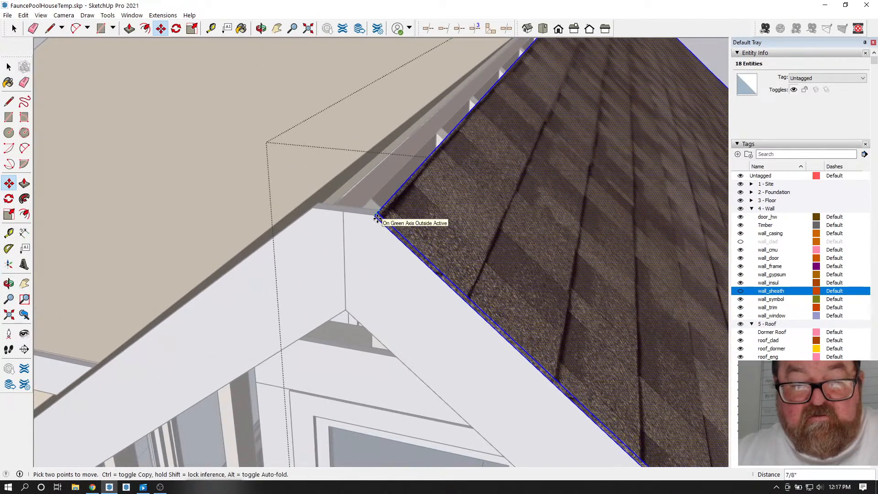
{"action": "scroll", "coordinate": [384, 214], "scroll_direction": "up", "scroll_amount": 2}
{"action": "left_click", "coordinate": [387, 215]}
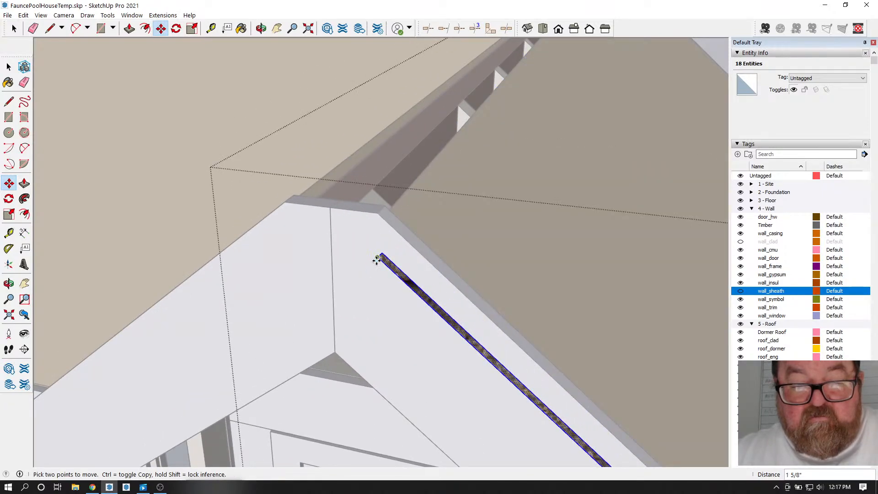
{"action": "left_click", "coordinate": [378, 210]}
{"action": "scroll", "coordinate": [202, 201], "scroll_direction": "down", "scroll_amount": 2}
{"action": "scroll", "coordinate": [267, 149], "scroll_direction": "down", "scroll_amount": 4}
{"action": "scroll", "coordinate": [459, 386], "scroll_direction": "up", "scroll_amount": 6}
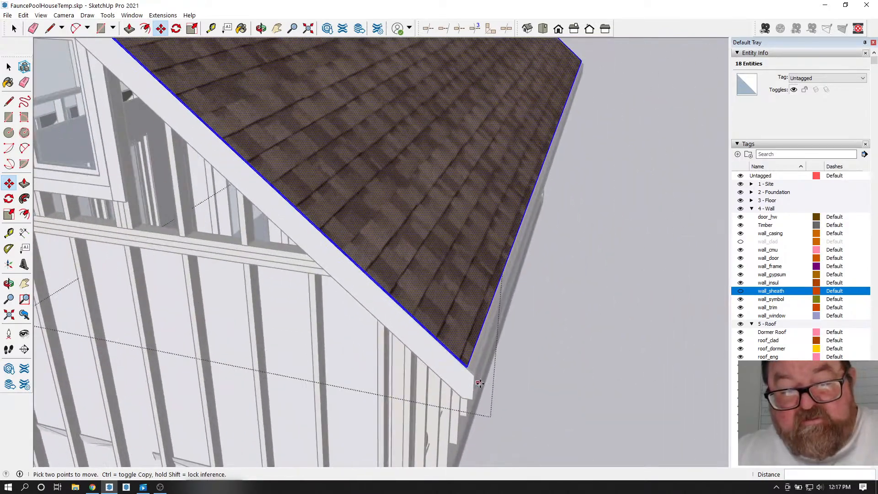
- Push/Pull the cladding's eave edge face outward 1 1/2" past the fascia
{"action": "scroll", "coordinate": [478, 385], "scroll_direction": "down", "scroll_amount": 1}
{"action": "left_click", "coordinate": [261, 29]}
{"action": "left_click_drag", "start_coordinate": [441, 226], "coordinate": [378, 324]}
{"action": "key", "text": "space"}
{"action": "left_click", "coordinate": [366, 154]}
{"action": "left_click", "coordinate": [129, 28]}
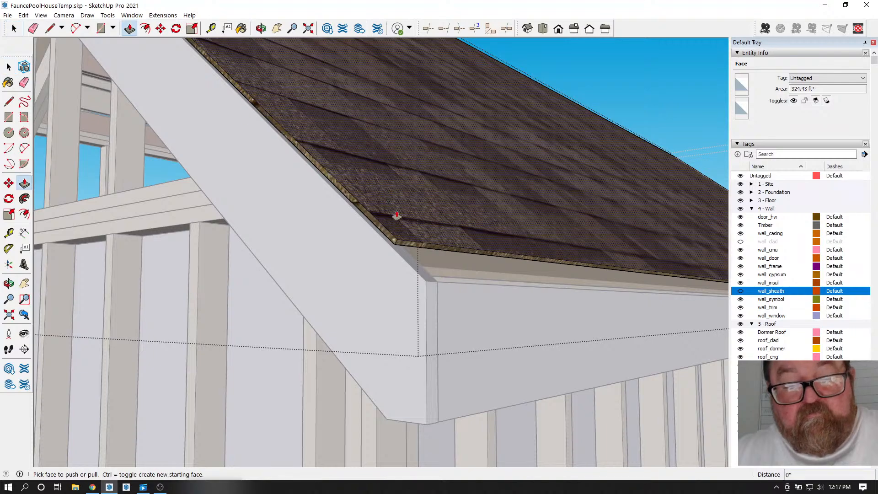
{"action": "left_click_drag", "start_coordinate": [401, 243], "coordinate": [449, 293]}
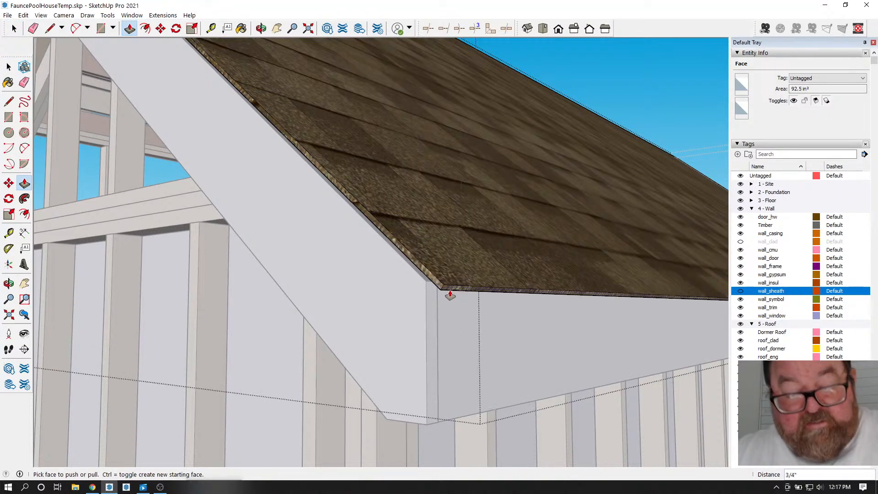
{"action": "type", "text": "1 1"}
{"action": "key", "text": "Return"}
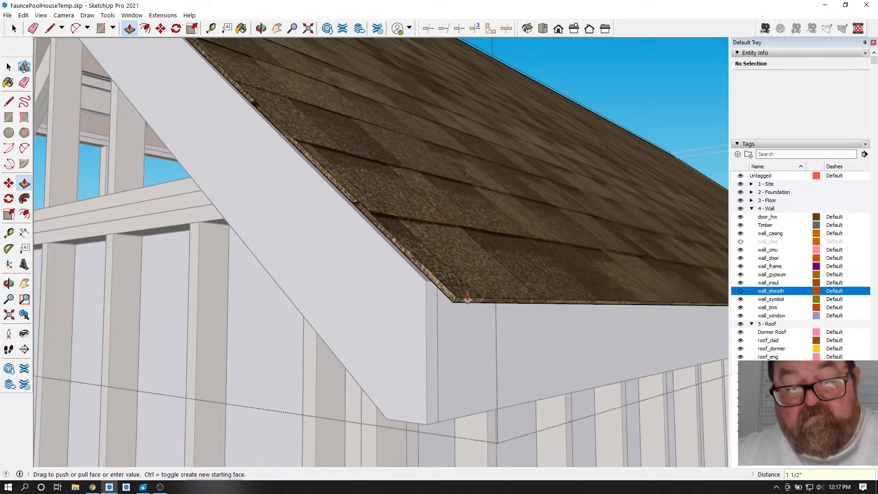
- Push/Pull the cladding's rake edge face at this gable end outward 1"
{"action": "left_click_drag", "start_coordinate": [430, 277], "coordinate": [422, 303]}
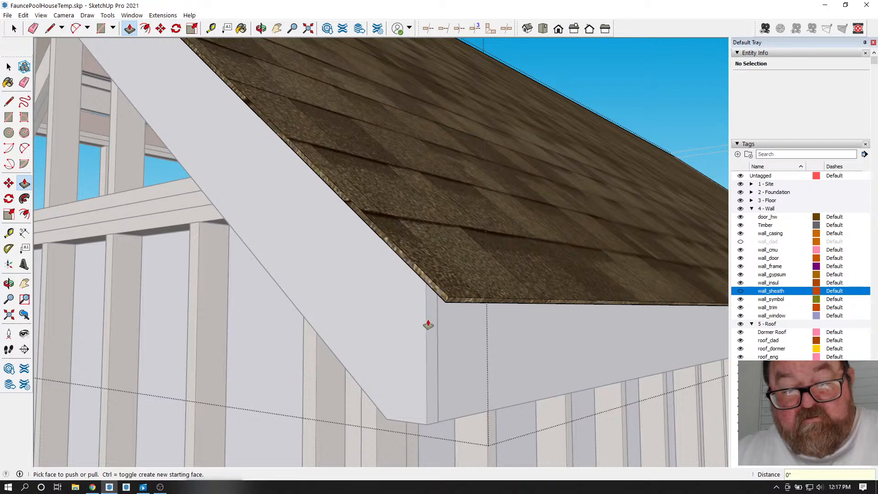
{"action": "left_click", "coordinate": [427, 288]}
{"action": "left_click", "coordinate": [425, 296]}
{"action": "left_click", "coordinate": [431, 277]}
{"action": "left_click", "coordinate": [419, 284]}
{"action": "type", "text": "1"}
{"action": "key", "text": "Return"}
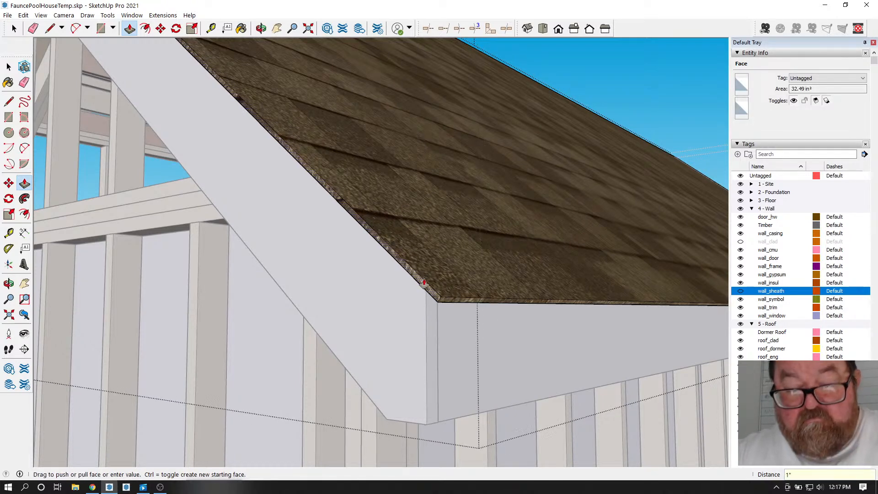
- Push/Pull the cladding's rake edge face outward at the opposite gable end above the porch
{"action": "scroll", "coordinate": [372, 365], "scroll_direction": "down", "scroll_amount": 5}
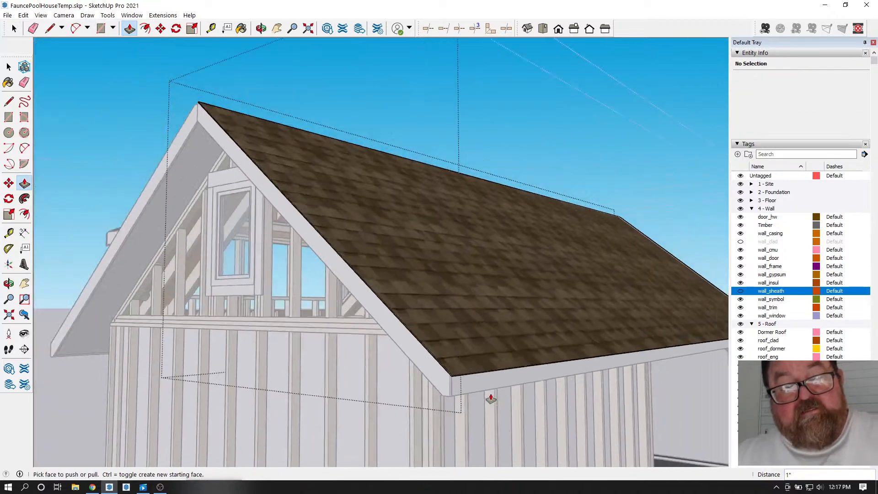
{"action": "left_click", "coordinate": [261, 29]}
{"action": "left_click_drag", "start_coordinate": [451, 204], "coordinate": [279, 263]}
{"action": "scroll", "coordinate": [286, 260], "scroll_direction": "down", "scroll_amount": 3}
{"action": "left_click_drag", "start_coordinate": [528, 289], "coordinate": [375, 315]}
{"action": "scroll", "coordinate": [363, 389], "scroll_direction": "up", "scroll_amount": 7}
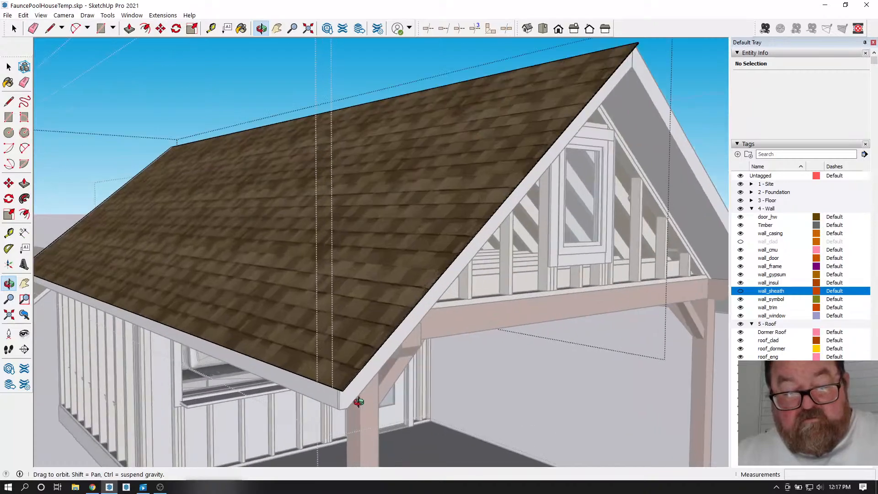
{"action": "scroll", "coordinate": [348, 377], "scroll_direction": "up", "scroll_amount": 4}
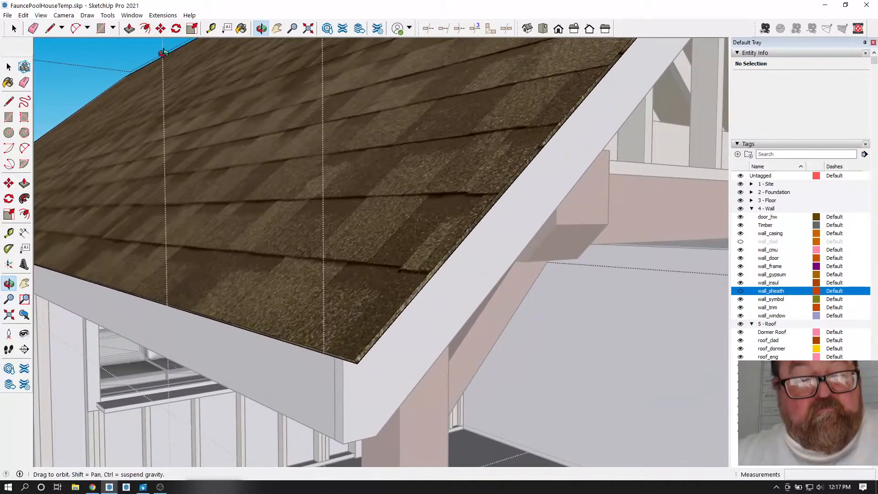
{"action": "left_click", "coordinate": [133, 30]}
{"action": "left_click_drag", "start_coordinate": [370, 333], "coordinate": [388, 344]}
{"action": "scroll", "coordinate": [428, 353], "scroll_direction": "down", "scroll_amount": 5}
- Examine the ridge opening at the porch gable peak and the cladding's fit against the uncovered roof side
{"action": "middle_click_drag", "start_coordinate": [400, 204], "coordinate": [194, 330]}
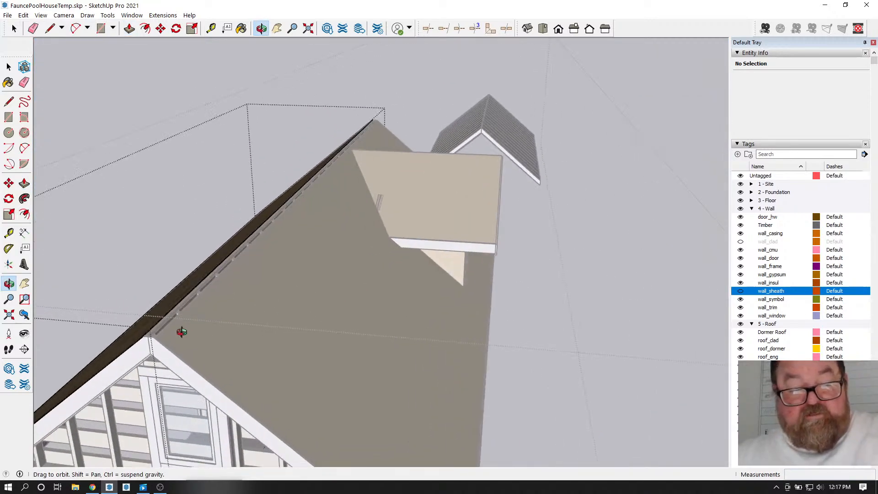
{"action": "scroll", "coordinate": [193, 330], "scroll_direction": "up", "scroll_amount": 6}
{"action": "middle_click_drag", "start_coordinate": [138, 315], "coordinate": [185, 332]}
{"action": "middle_click_drag", "start_coordinate": [241, 339], "coordinate": [295, 363]}
{"action": "left_click_drag", "start_coordinate": [310, 330], "coordinate": [269, 228]}
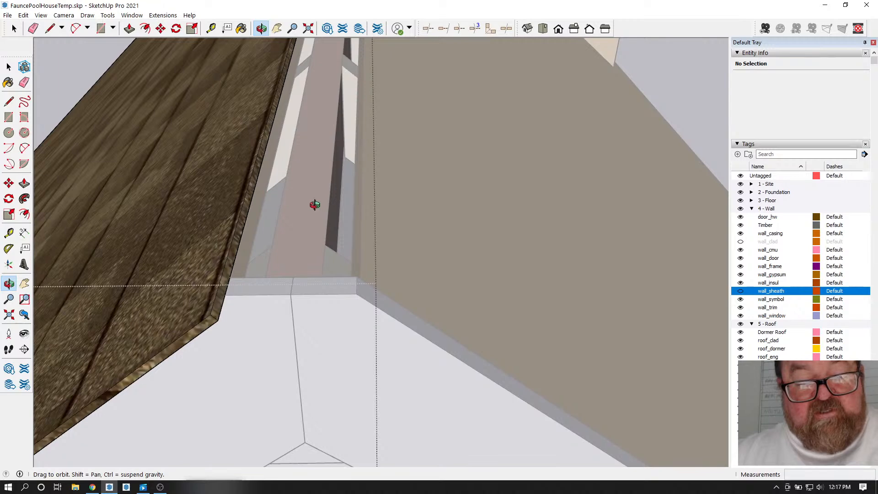
{"action": "left_click_drag", "start_coordinate": [299, 202], "coordinate": [296, 248]}
{"action": "left_click_drag", "start_coordinate": [296, 145], "coordinate": [295, 229]}
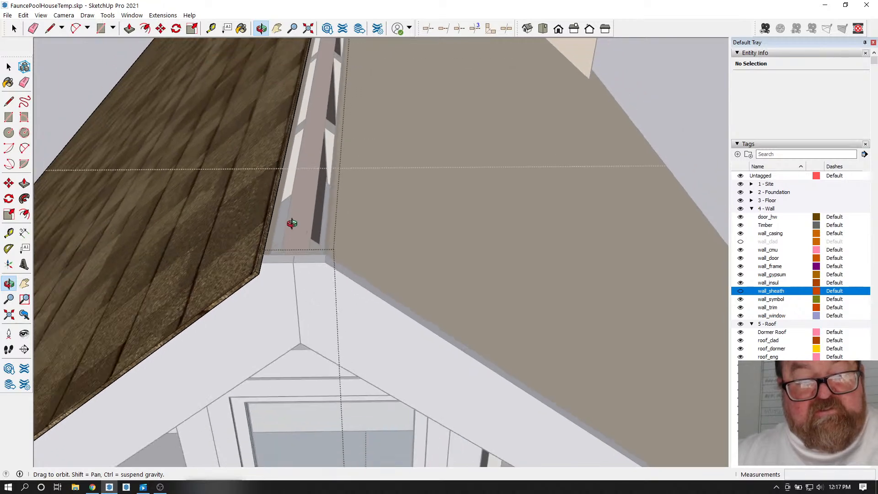
{"action": "left_click_drag", "start_coordinate": [313, 288], "coordinate": [73, 121]}
- Close the cladding group and the roof assembly group that contains it
{"action": "left_click", "coordinate": [13, 28]}
{"action": "middle_click_drag", "start_coordinate": [157, 90], "coordinate": [186, 184]}
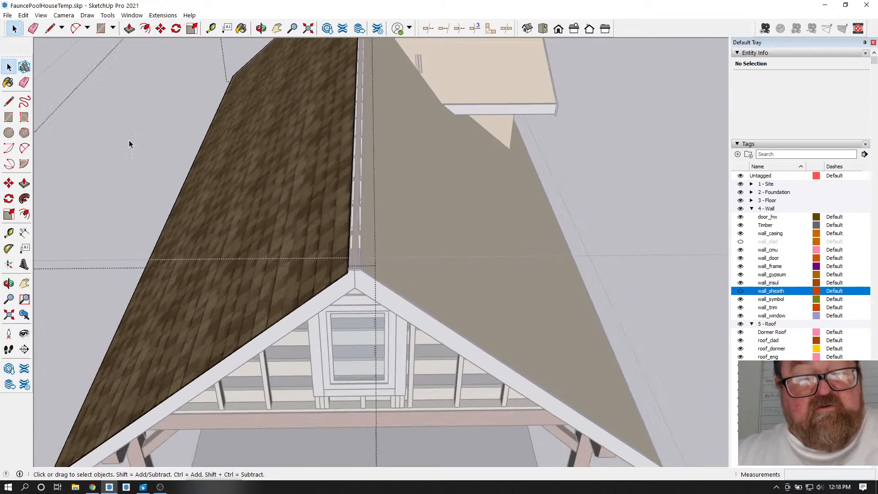
{"action": "left_click", "coordinate": [69, 70]}
{"action": "scroll", "coordinate": [359, 281], "scroll_direction": "down", "scroll_amount": 2}
{"action": "left_click", "coordinate": [104, 68]}
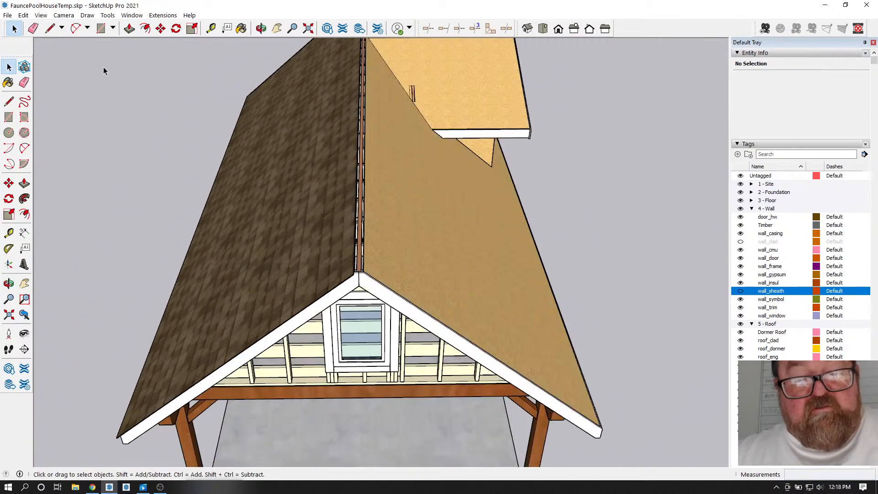
- Open the rafter assembly group containing the pool house shingles and cut the CLADDING_LEFT group out of it
{"action": "scroll", "coordinate": [348, 284], "scroll_direction": "up", "scroll_amount": 3}
{"action": "left_click", "coordinate": [354, 254]}
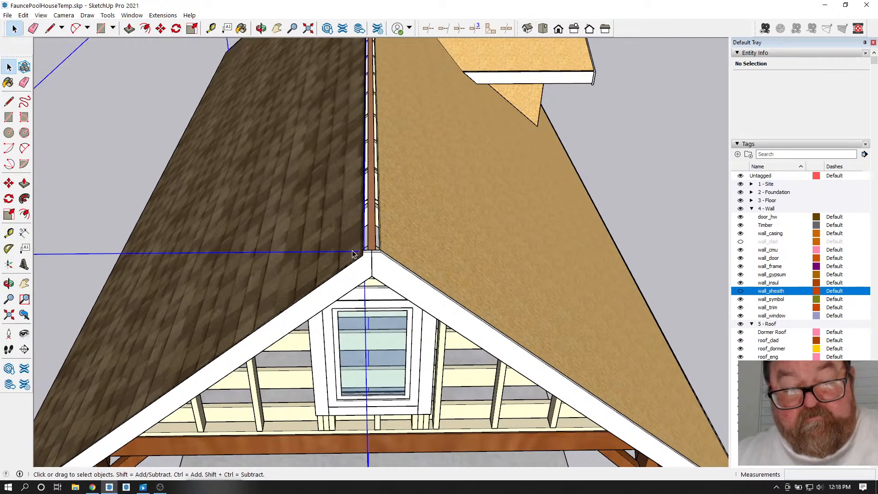
{"action": "scroll", "coordinate": [354, 255], "scroll_direction": "up", "scroll_amount": 1}
{"action": "scroll", "coordinate": [307, 266], "scroll_direction": "up", "scroll_amount": 1}
{"action": "left_click", "coordinate": [359, 264]}
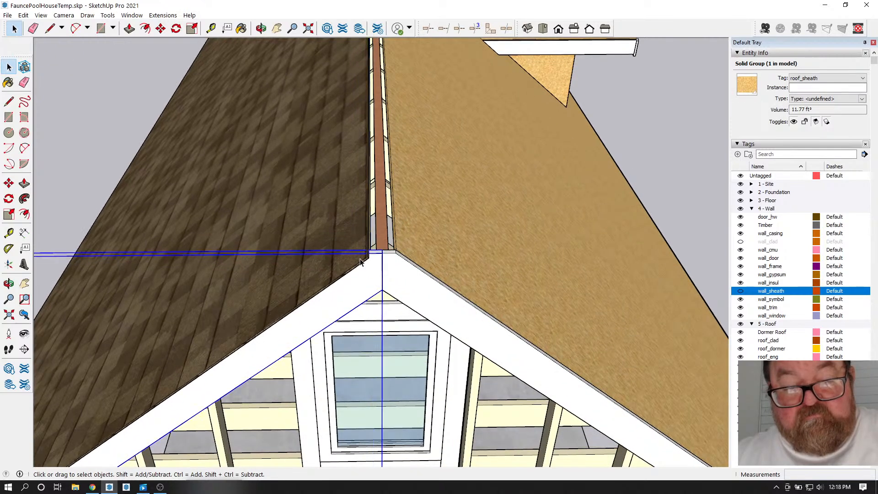
{"action": "scroll", "coordinate": [201, 268], "scroll_direction": "down", "scroll_amount": 4}
{"action": "scroll", "coordinate": [130, 439], "scroll_direction": "up", "scroll_amount": 4}
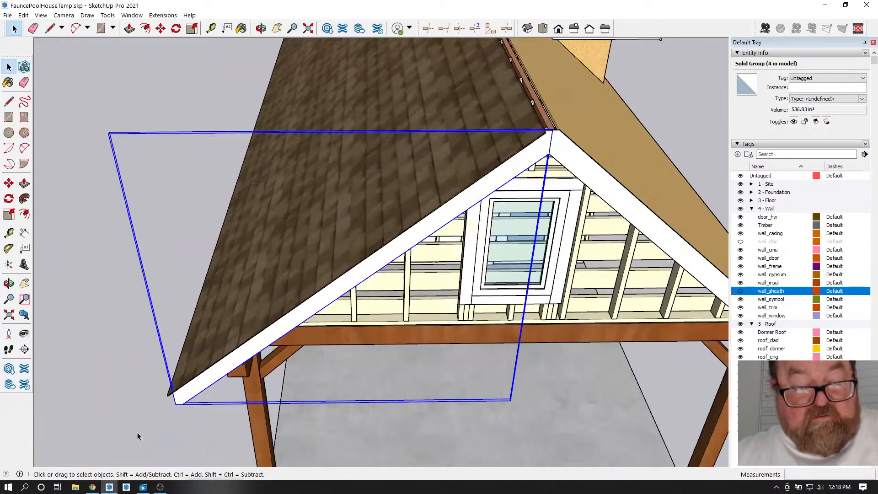
{"action": "middle_click_drag", "start_coordinate": [178, 397], "coordinate": [122, 397]}
{"action": "left_click", "coordinate": [187, 360]}
{"action": "scroll", "coordinate": [98, 388], "scroll_direction": "down", "scroll_amount": 5}
{"action": "scroll", "coordinate": [224, 385], "scroll_direction": "down", "scroll_amount": 3}
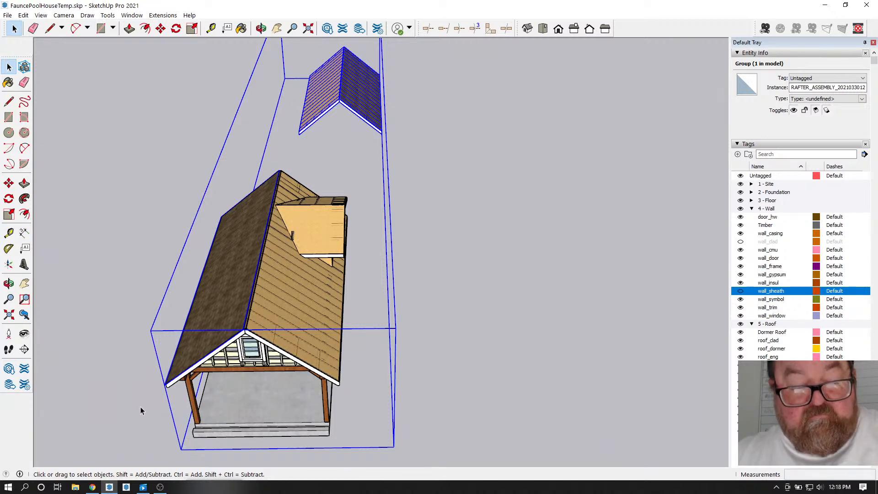
{"action": "scroll", "coordinate": [182, 402], "scroll_direction": "up", "scroll_amount": 3}
{"action": "scroll", "coordinate": [183, 378], "scroll_direction": "up", "scroll_amount": 6}
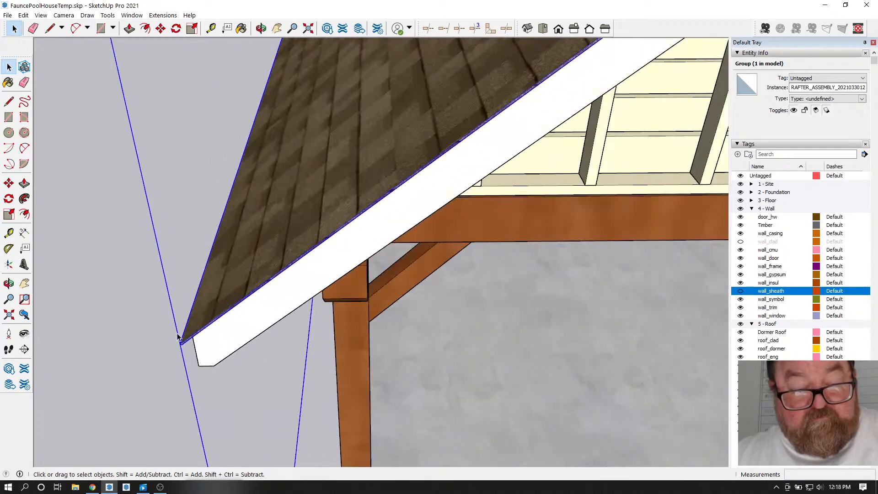
{"action": "double_click", "coordinate": [183, 344]}
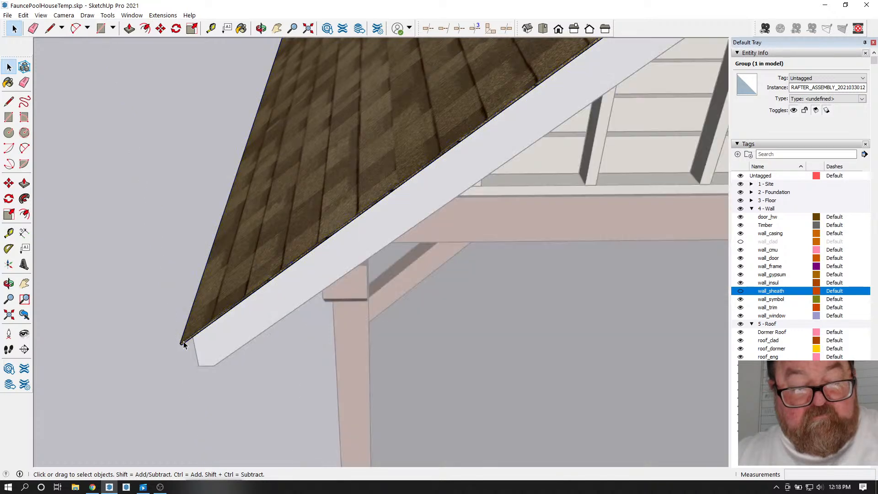
{"action": "left_click", "coordinate": [23, 15]}
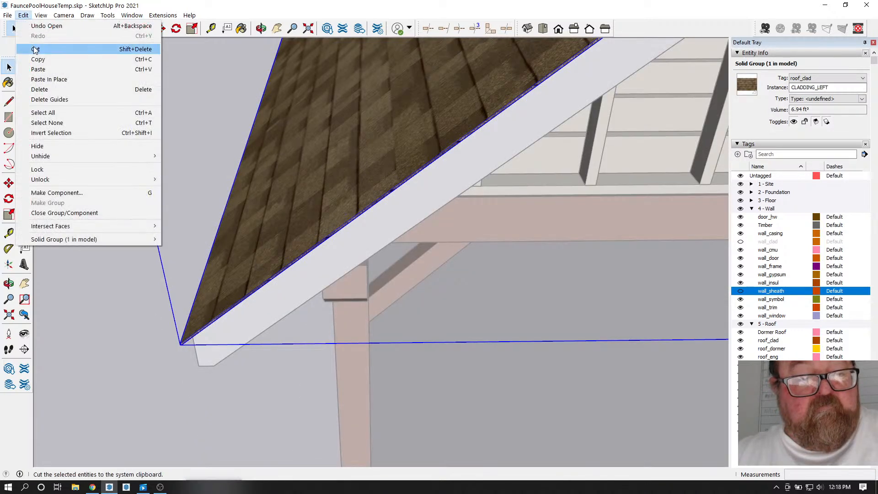
{"action": "left_click", "coordinate": [42, 51]}
- Close the rafter assembly group and paste the cut cladding in place on the pool house roof
{"action": "scroll", "coordinate": [302, 407], "scroll_direction": "down", "scroll_amount": 8}
{"action": "scroll", "coordinate": [302, 407], "scroll_direction": "down", "scroll_amount": 5}
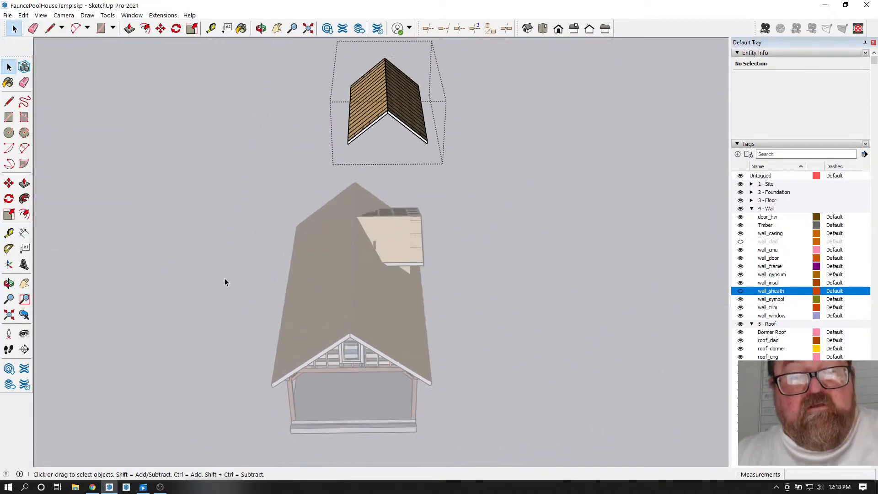
{"action": "left_click", "coordinate": [177, 196]}
{"action": "scroll", "coordinate": [198, 351], "scroll_direction": "up", "scroll_amount": 2}
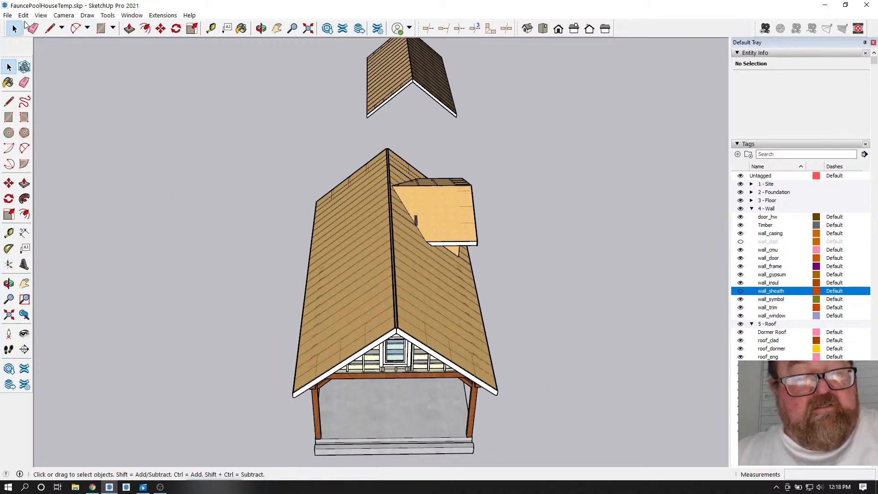
{"action": "left_click", "coordinate": [23, 15]}
{"action": "left_click", "coordinate": [40, 80]}
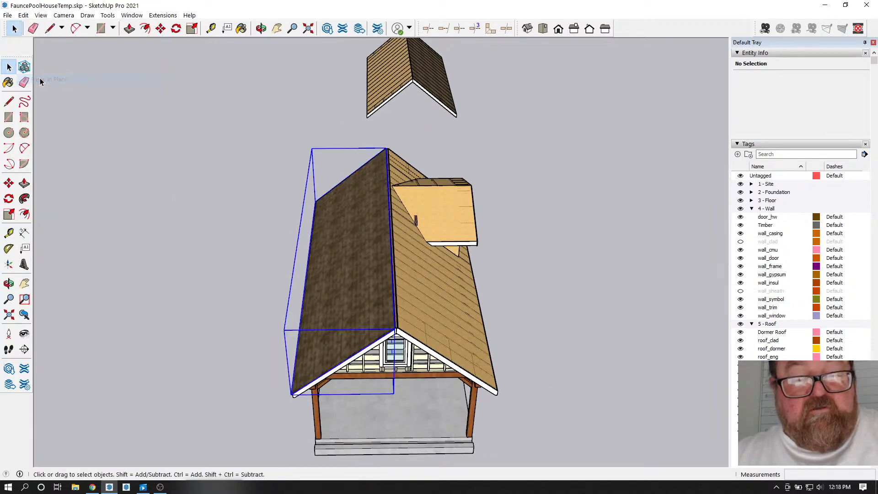
- Copy the CLADDING_LEFT group from its ridge corner at the porch gable peak over to the uncovered roof side
{"action": "scroll", "coordinate": [235, 361], "scroll_direction": "up", "scroll_amount": 6}
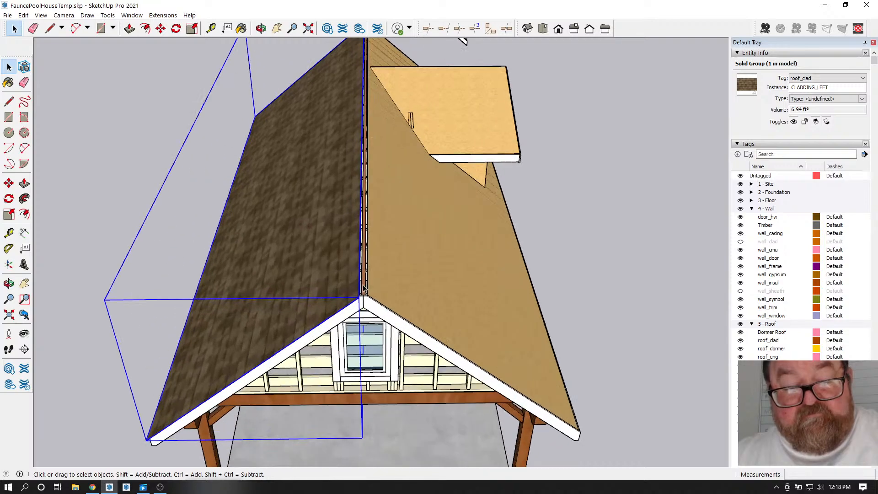
{"action": "scroll", "coordinate": [364, 291], "scroll_direction": "up", "scroll_amount": 8}
{"action": "scroll", "coordinate": [359, 337], "scroll_direction": "up", "scroll_amount": 2}
{"action": "left_click", "coordinate": [161, 30]}
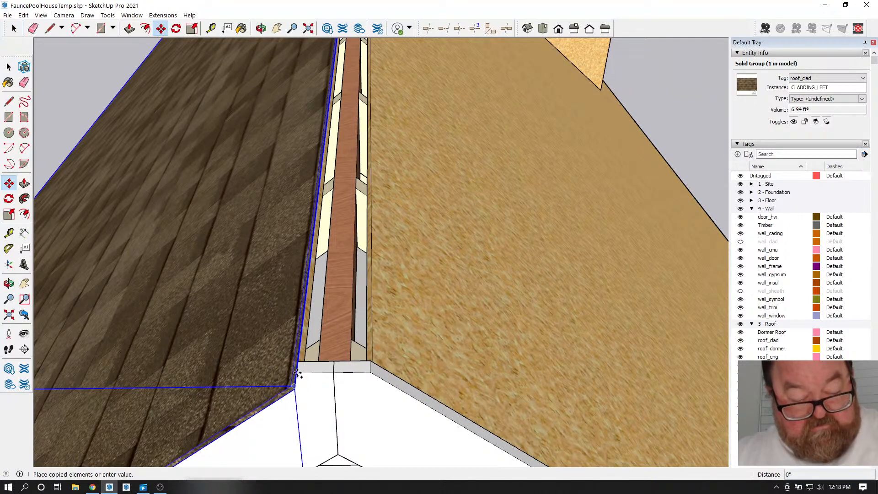
{"action": "left_click", "coordinate": [297, 373]}
{"action": "key", "text": "ctrl"}
{"action": "scroll", "coordinate": [296, 373], "scroll_direction": "down", "scroll_amount": 5}
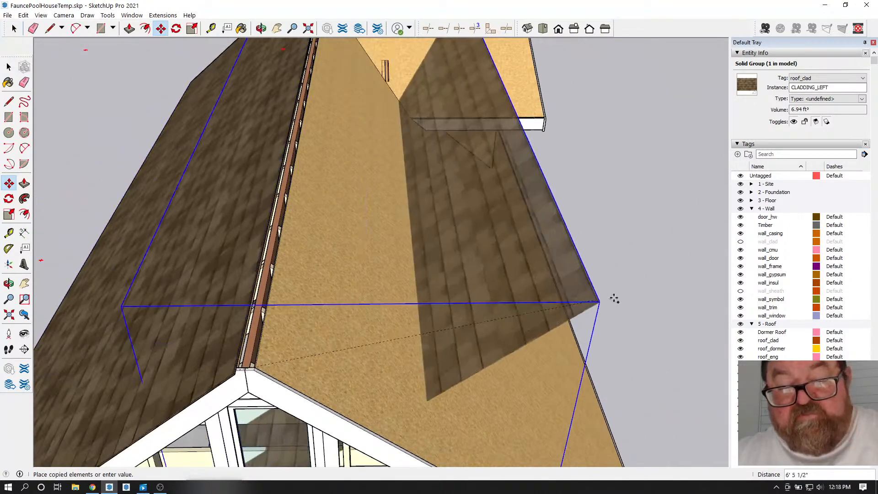
{"action": "left_click", "coordinate": [615, 301]}
- Rotate the copied cladding 180 degrees about the vertical axis
{"action": "left_click", "coordinate": [176, 29]}
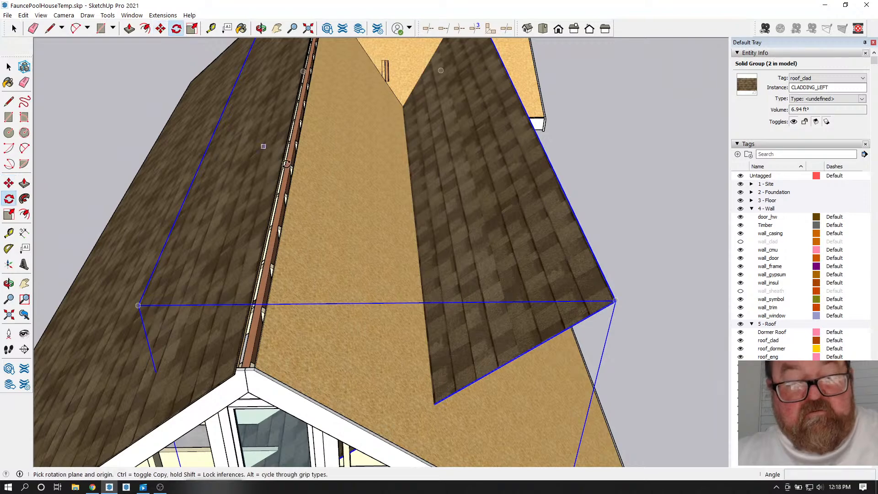
{"action": "scroll", "coordinate": [320, 242], "scroll_direction": "down", "scroll_amount": 5}
{"action": "left_click", "coordinate": [551, 366]}
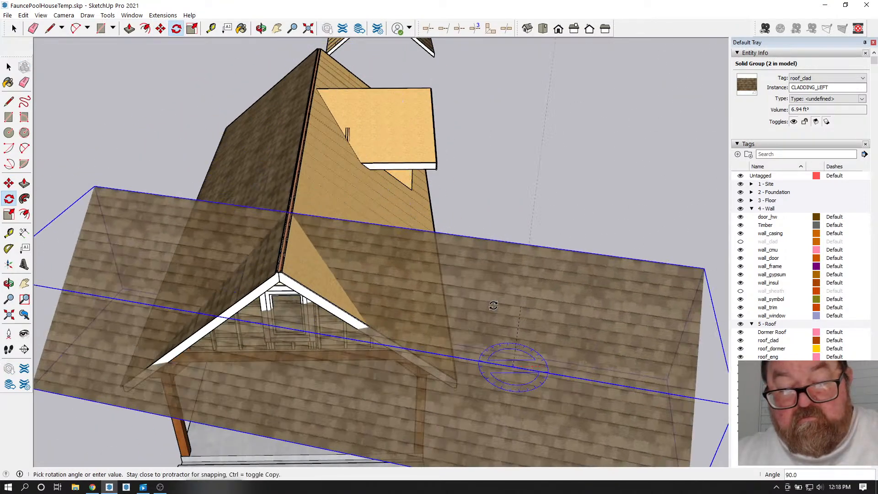
{"action": "type", "text": "180"}
{"action": "key", "text": "Return"}
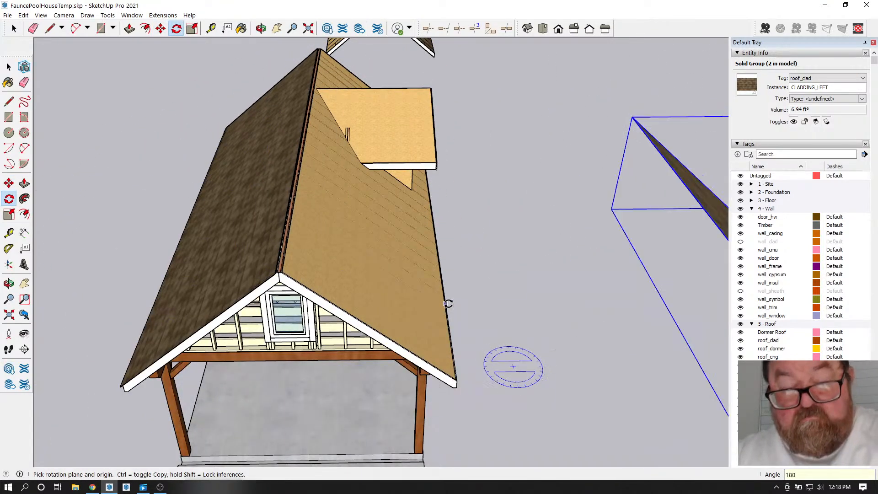
- Move the rotated cladding onto the uncovered roof slope, close to the ridge at the porch gable peak
{"action": "left_click", "coordinate": [159, 29]}
{"action": "left_click", "coordinate": [616, 261]}
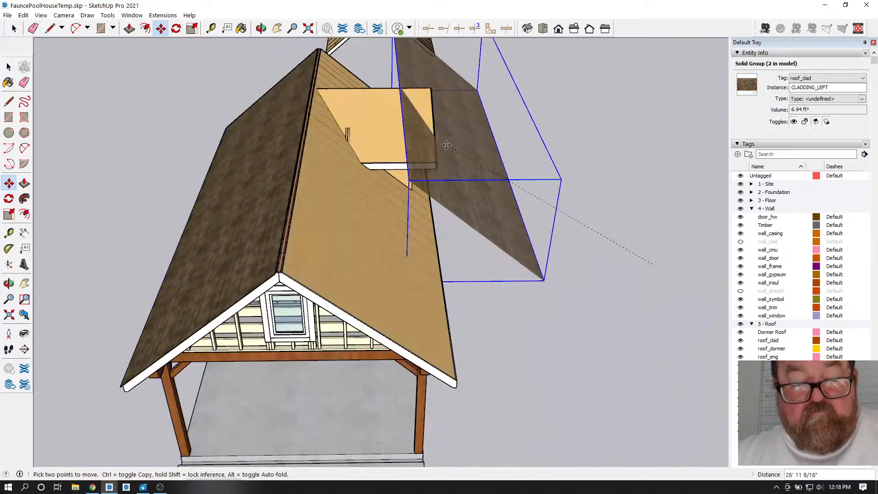
{"action": "left_click", "coordinate": [426, 159]}
{"action": "left_click", "coordinate": [418, 163]}
{"action": "scroll", "coordinate": [293, 260], "scroll_direction": "up", "scroll_amount": 10}
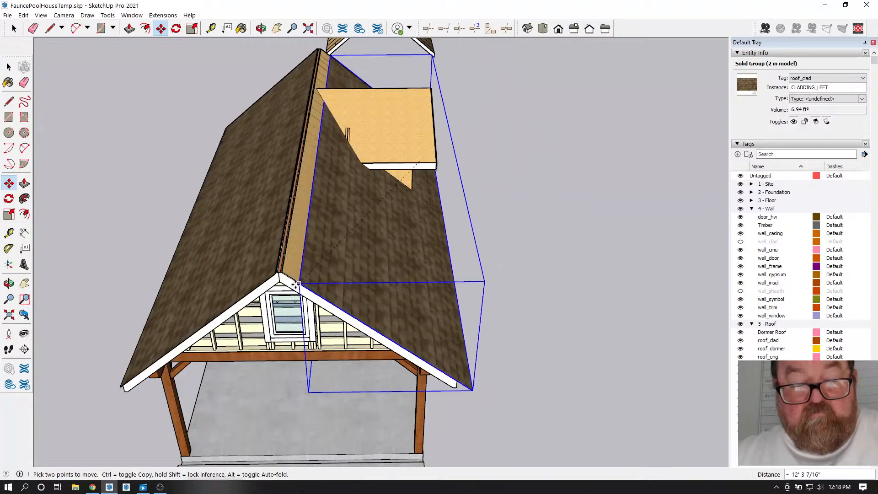
{"action": "scroll", "coordinate": [298, 260], "scroll_direction": "up", "scroll_amount": 5}
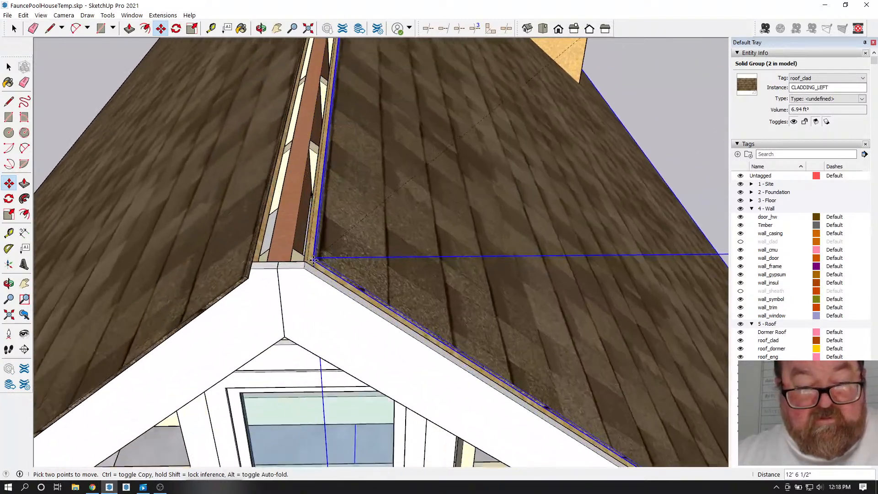
{"action": "left_click", "coordinate": [326, 258]}
- Snap the copied cladding's lower ridge corner to the rake board peak and level it with the opposite side's cladding
{"action": "scroll", "coordinate": [313, 283], "scroll_direction": "up", "scroll_amount": 3}
{"action": "scroll", "coordinate": [316, 274], "scroll_direction": "up", "scroll_amount": 2}
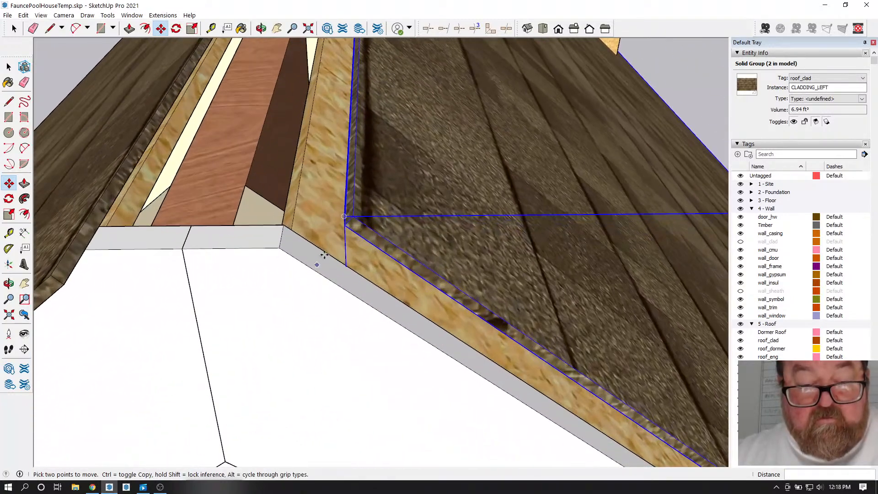
{"action": "left_click", "coordinate": [344, 225]}
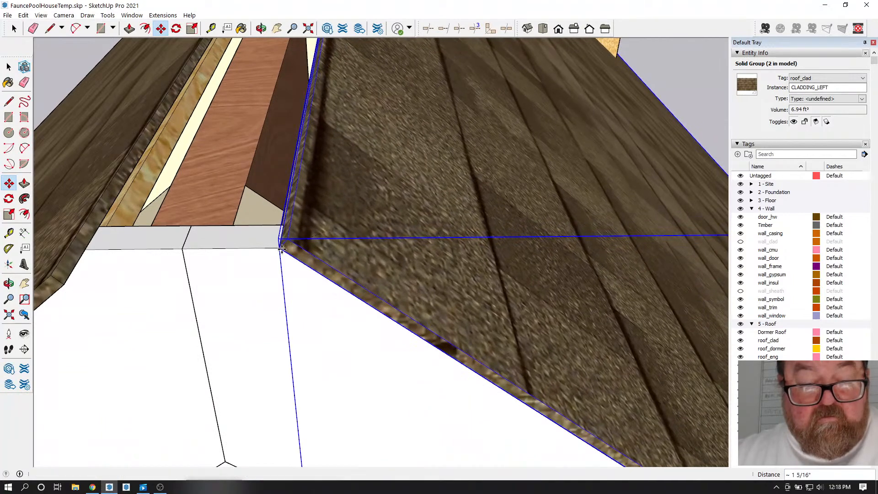
{"action": "left_click", "coordinate": [280, 249]}
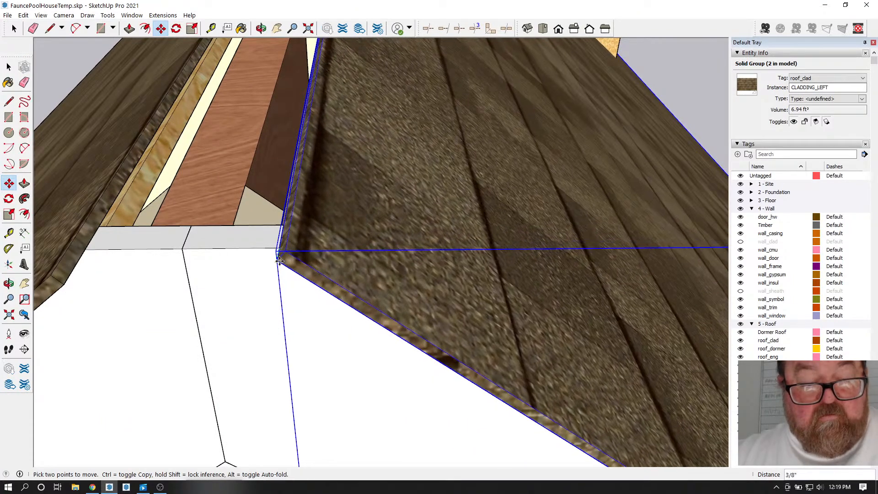
{"action": "left_click", "coordinate": [65, 283], "text": "shift"}
{"action": "scroll", "coordinate": [335, 297], "scroll_direction": "down", "scroll_amount": 2}
{"action": "scroll", "coordinate": [336, 297], "scroll_direction": "down", "scroll_amount": 6}
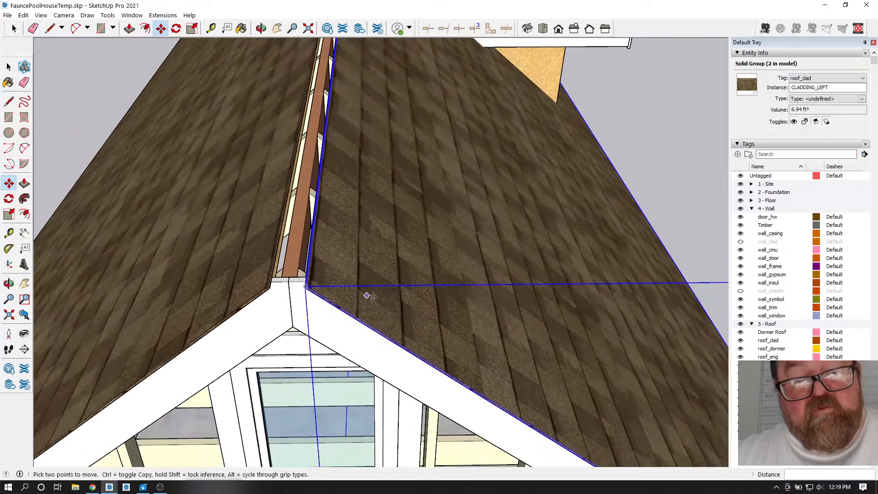
{"action": "scroll", "coordinate": [322, 296], "scroll_direction": "down", "scroll_amount": 3}
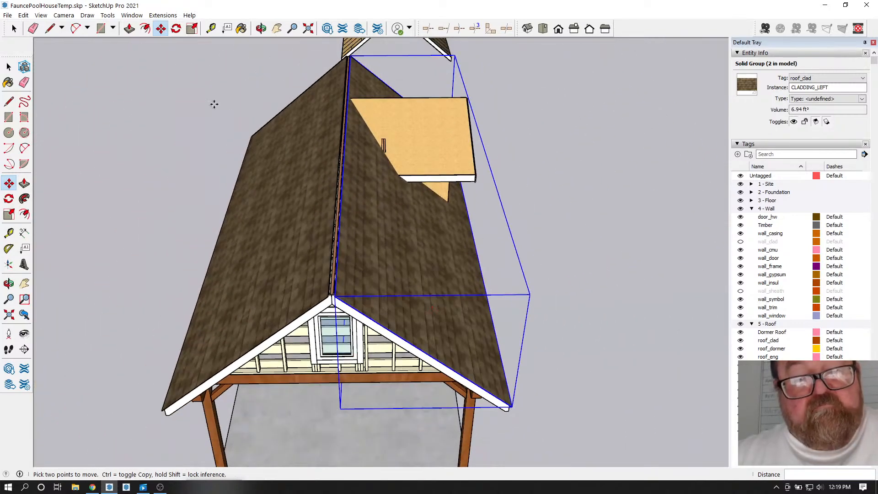
- Edit the separate gable rafter roof assembly, setting Hip and Ridge Cap to YES, and update it
{"action": "left_click", "coordinate": [261, 29]}
{"action": "left_click_drag", "start_coordinate": [389, 279], "coordinate": [239, 329]}
{"action": "scroll", "coordinate": [239, 329], "scroll_direction": "down", "scroll_amount": 4}
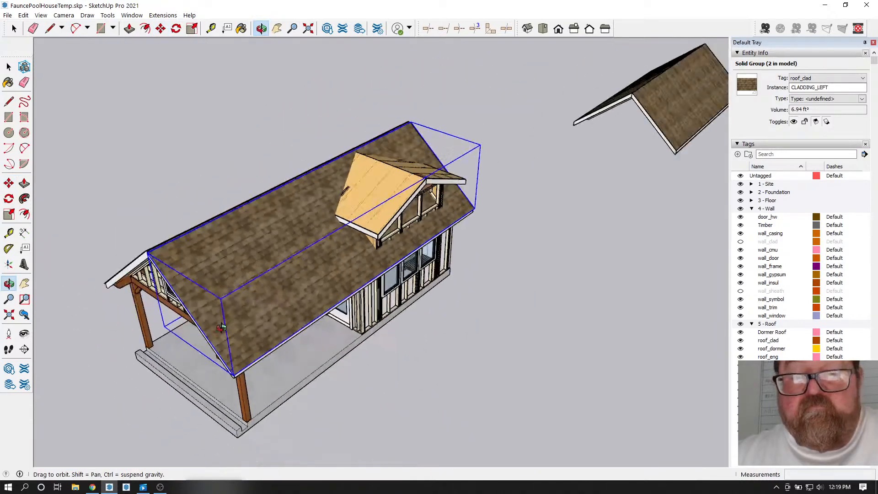
{"action": "scroll", "coordinate": [489, 182], "scroll_direction": "up", "scroll_amount": 10}
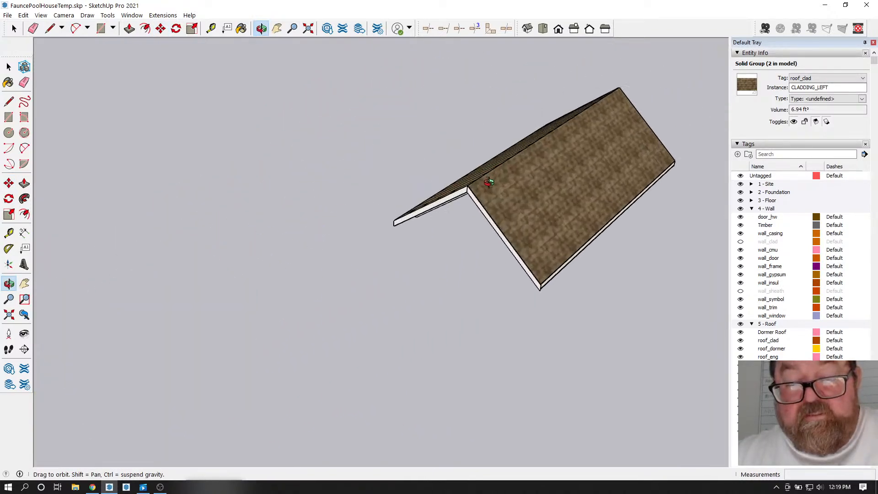
{"action": "scroll", "coordinate": [475, 190], "scroll_direction": "up", "scroll_amount": 1}
{"action": "scroll", "coordinate": [442, 205], "scroll_direction": "down", "scroll_amount": 2}
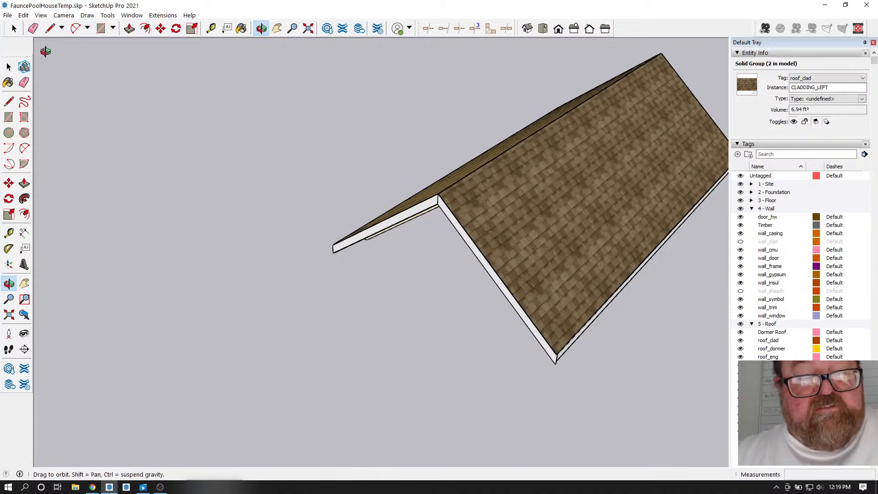
{"action": "left_click", "coordinate": [14, 29]}
{"action": "scroll", "coordinate": [517, 237], "scroll_direction": "down", "scroll_amount": 2}
{"action": "left_click", "coordinate": [522, 231]}
{"action": "right_click", "coordinate": [526, 226]}
{"action": "left_click", "coordinate": [545, 388]}
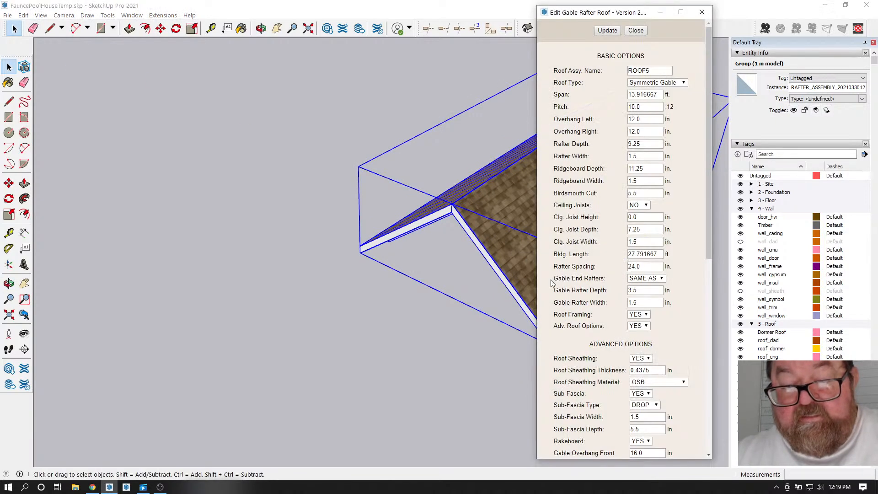
{"action": "scroll", "coordinate": [597, 312], "scroll_direction": "down", "scroll_amount": 10}
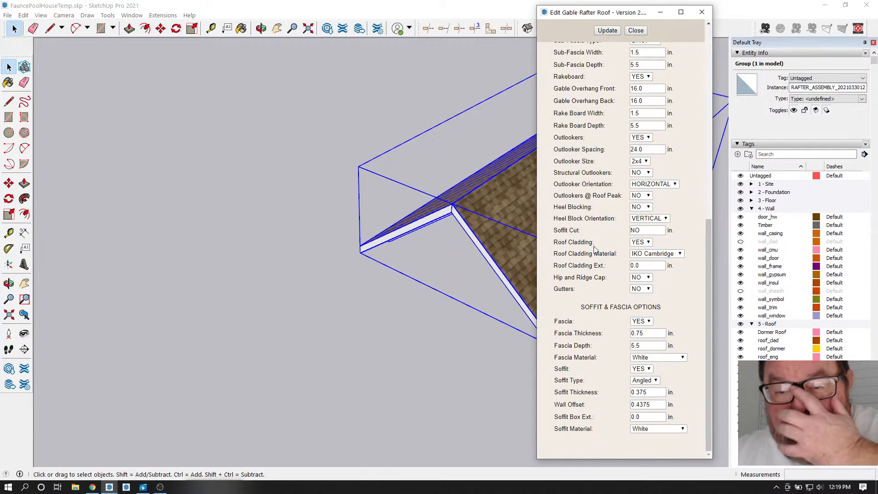
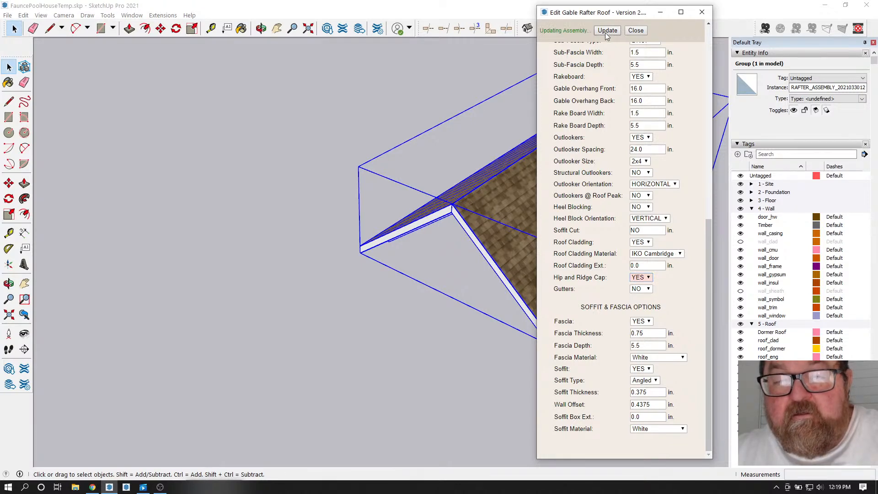
{"action": "left_click", "coordinate": [636, 31]}
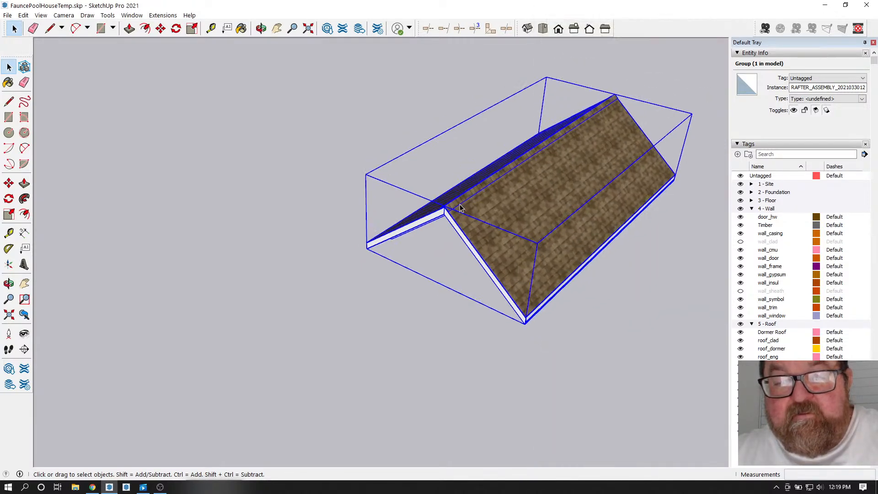
- Open the updated rafter assembly group and select its RIDGE_CAP group
{"action": "scroll", "coordinate": [462, 199], "scroll_direction": "up", "scroll_amount": 5}
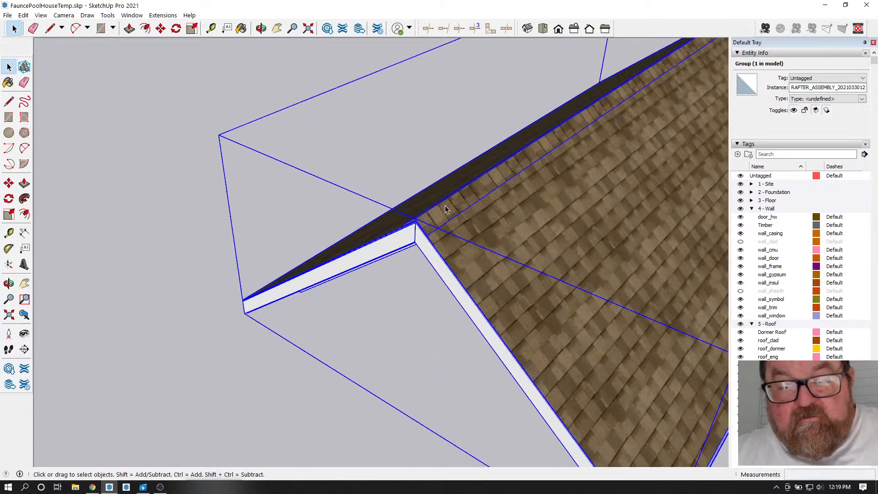
{"action": "left_click", "coordinate": [391, 152]}
{"action": "scroll", "coordinate": [444, 227], "scroll_direction": "up", "scroll_amount": 3}
{"action": "double_click", "coordinate": [427, 218]}
{"action": "left_click", "coordinate": [426, 216]}
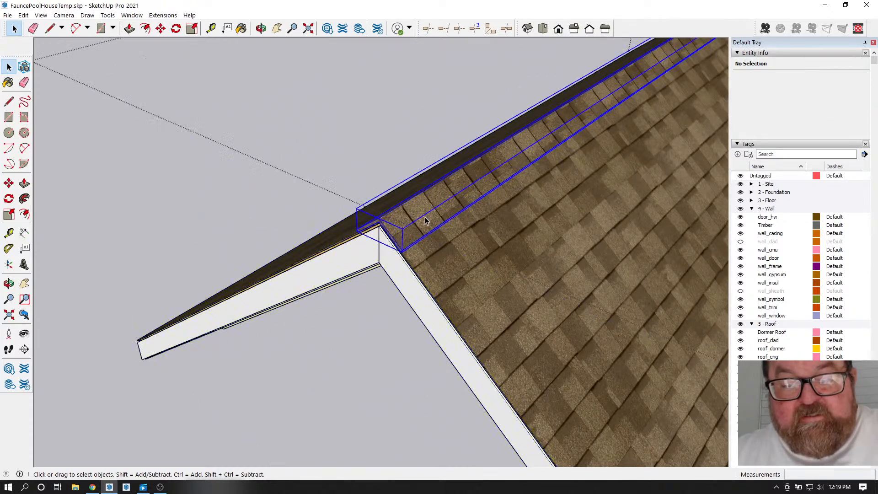
- Copy the RIDGE_CAP group from its inner peak corner to the ridge at the pool house's porch gable
{"action": "left_click", "coordinate": [161, 28]}
{"action": "scroll", "coordinate": [338, 265], "scroll_direction": "up", "scroll_amount": 1}
{"action": "scroll", "coordinate": [383, 221], "scroll_direction": "up", "scroll_amount": 5}
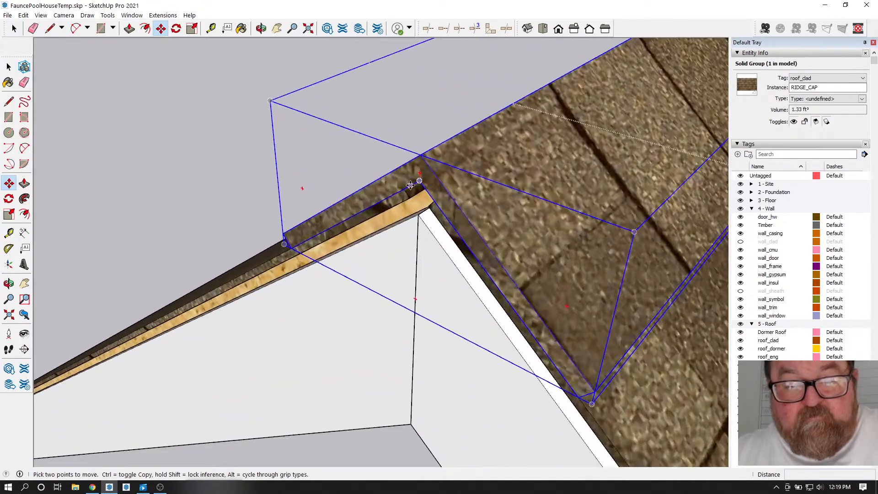
{"action": "left_click", "coordinate": [420, 181]}
{"action": "key", "text": "ctrl"}
{"action": "scroll", "coordinate": [419, 182], "scroll_direction": "down", "scroll_amount": 6}
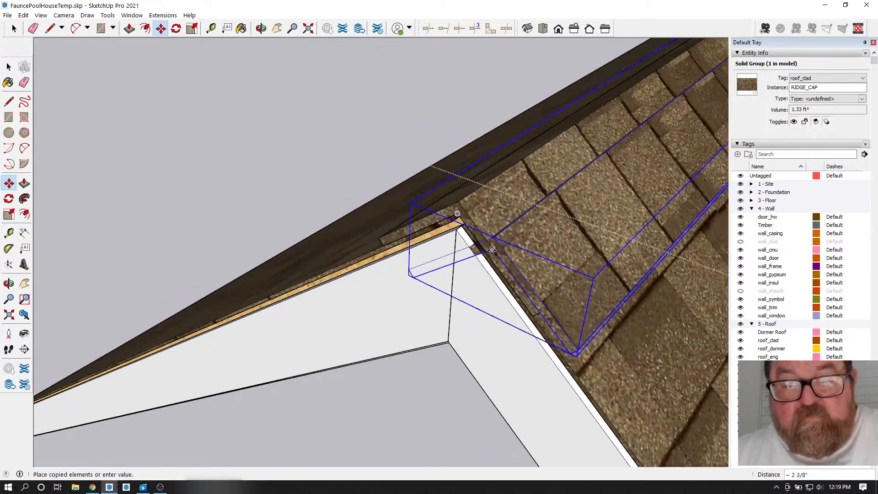
{"action": "scroll", "coordinate": [491, 259], "scroll_direction": "down", "scroll_amount": 8}
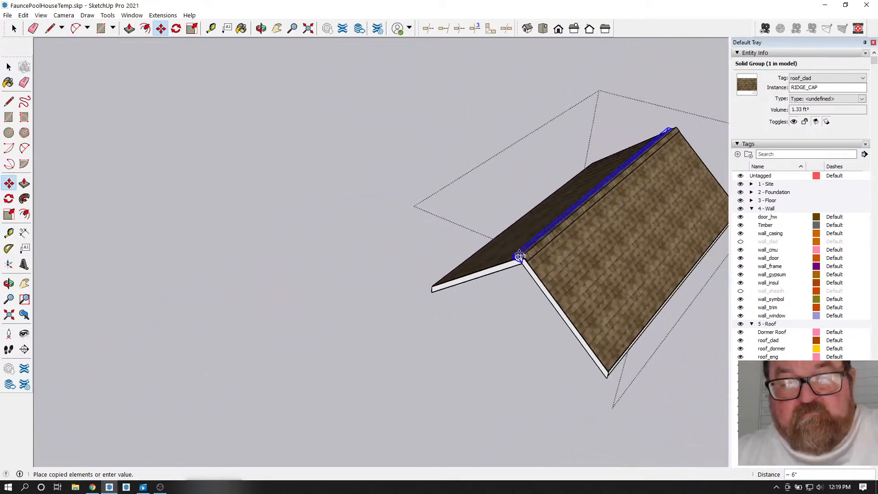
{"action": "scroll", "coordinate": [579, 218], "scroll_direction": "down", "scroll_amount": 6}
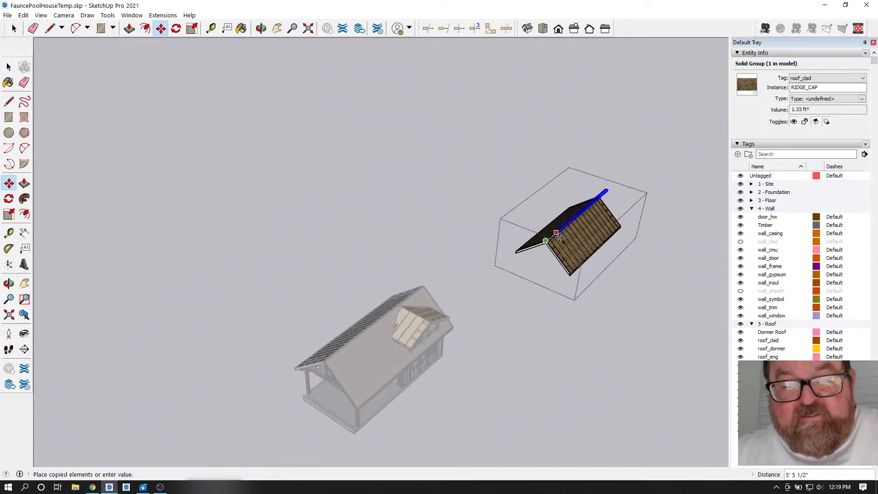
{"action": "scroll", "coordinate": [407, 328], "scroll_direction": "up", "scroll_amount": 4}
{"action": "scroll", "coordinate": [407, 329], "scroll_direction": "up", "scroll_amount": 8}
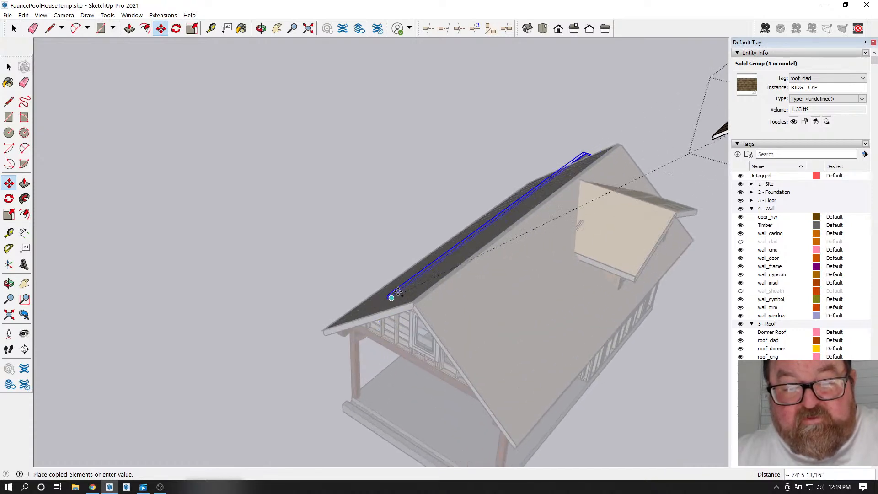
{"action": "scroll", "coordinate": [414, 306], "scroll_direction": "up", "scroll_amount": 8}
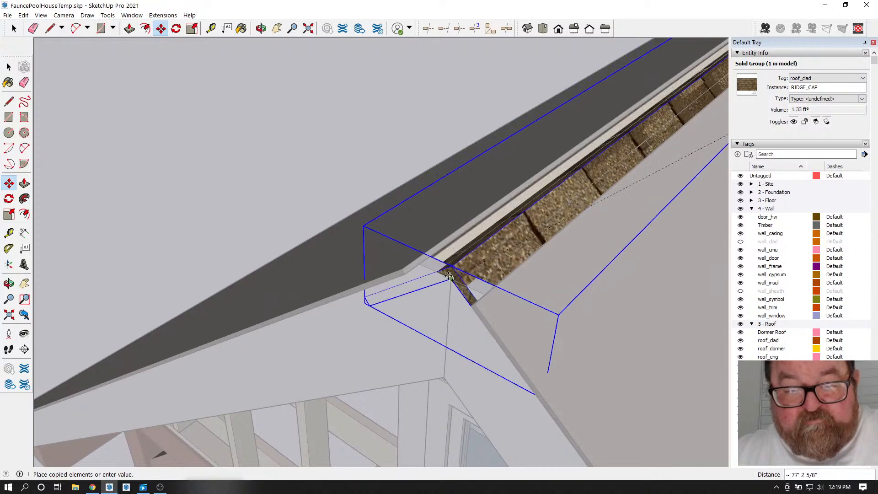
{"action": "left_click", "coordinate": [437, 286]}
- Adjust the copied ridge cap's height and sideways position so it sits centred over the pool house ridge
{"action": "scroll", "coordinate": [434, 302], "scroll_direction": "up", "scroll_amount": 3}
{"action": "scroll", "coordinate": [434, 302], "scroll_direction": "up", "scroll_amount": 1}
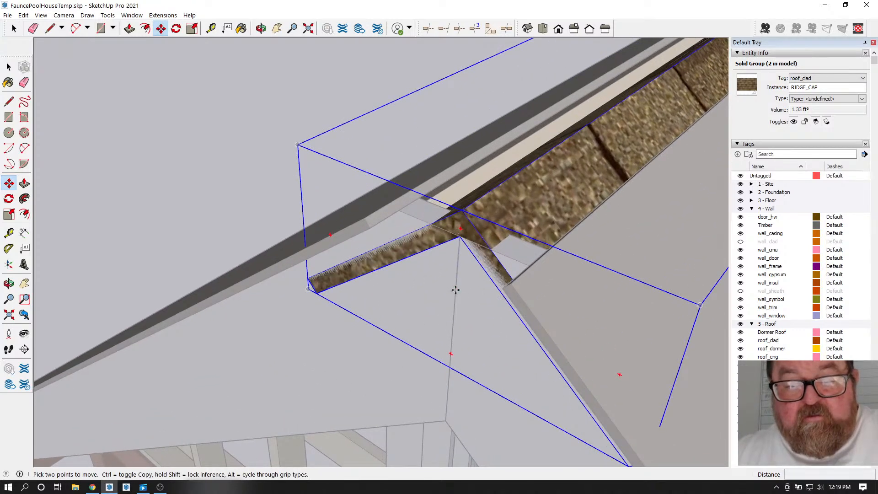
{"action": "left_click", "coordinate": [456, 289]}
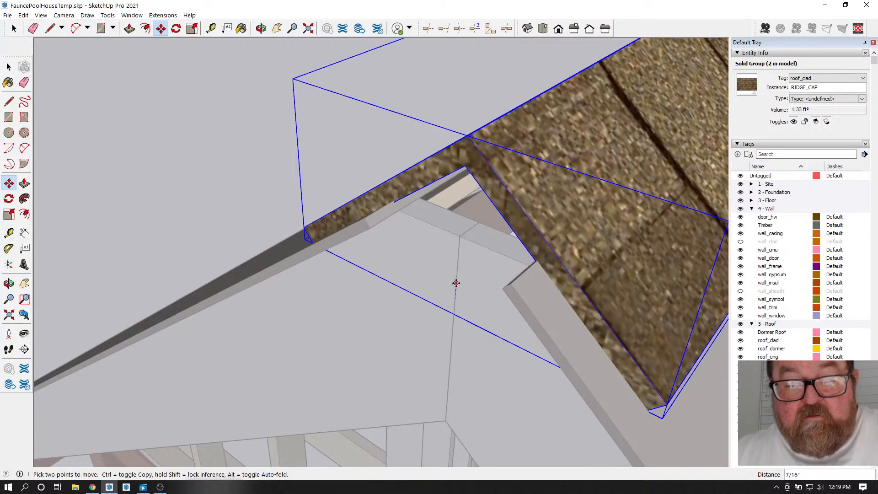
{"action": "left_click", "coordinate": [645, 406]}
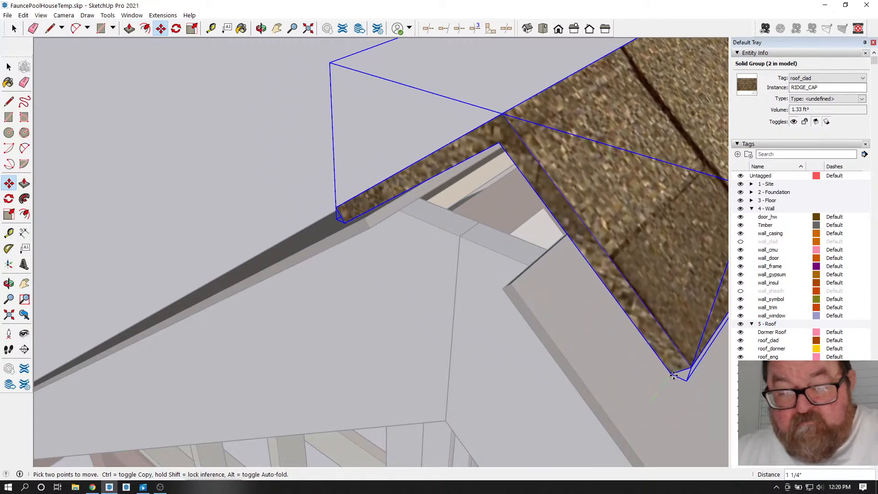
{"action": "left_click", "coordinate": [674, 375]}
{"action": "middle_click_drag", "start_coordinate": [673, 375], "coordinate": [613, 417]}
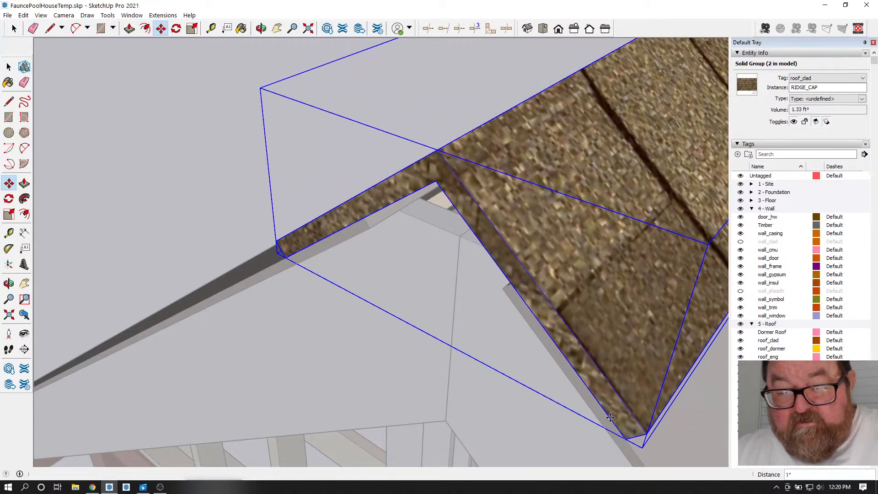
{"action": "scroll", "coordinate": [214, 344], "scroll_direction": "up", "scroll_amount": 2}
{"action": "scroll", "coordinate": [215, 344], "scroll_direction": "down", "scroll_amount": 8}
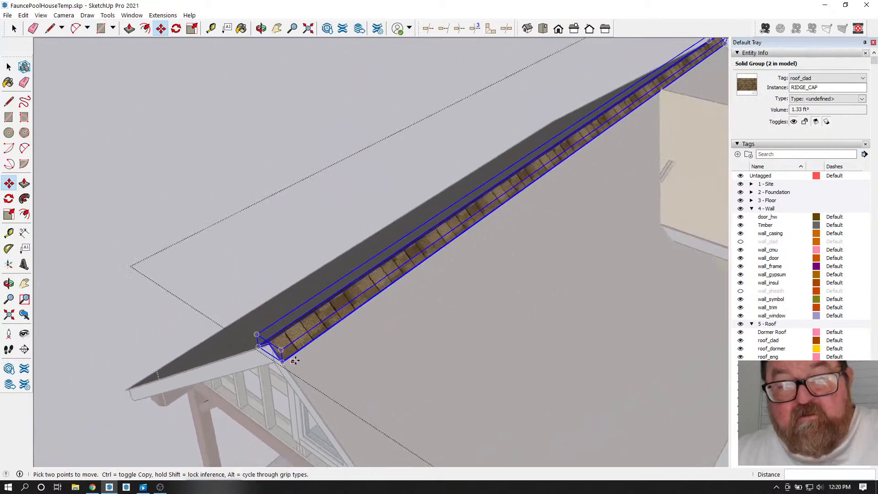
- Open the copied ridge cap group and push its end face at the rear gable about 1 inch in, to the roof edge
{"action": "left_click", "coordinate": [262, 29]}
{"action": "left_click_drag", "start_coordinate": [302, 161], "coordinate": [465, 339]}
{"action": "scroll", "coordinate": [418, 300], "scroll_direction": "up", "scroll_amount": 6}
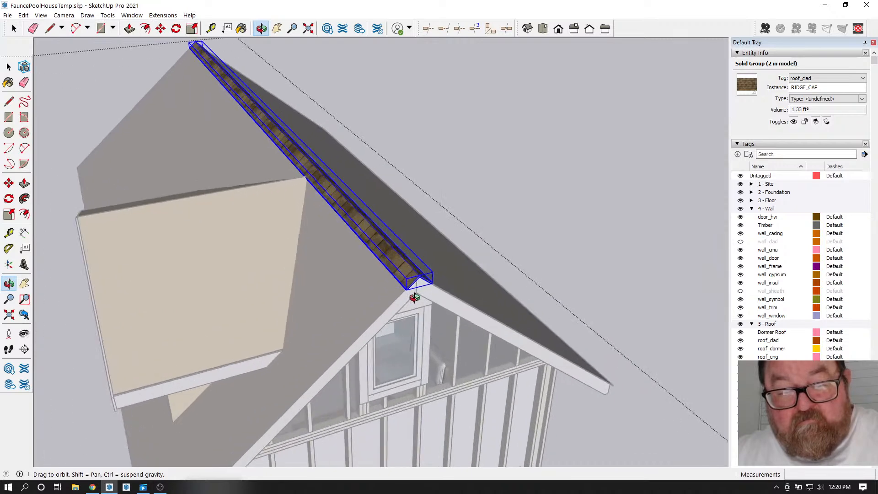
{"action": "scroll", "coordinate": [415, 289], "scroll_direction": "up", "scroll_amount": 2}
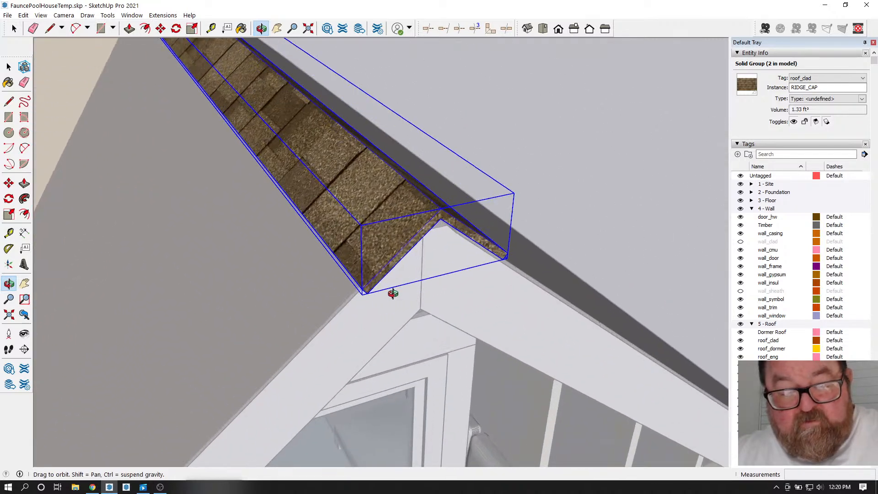
{"action": "left_click", "coordinate": [15, 29]}
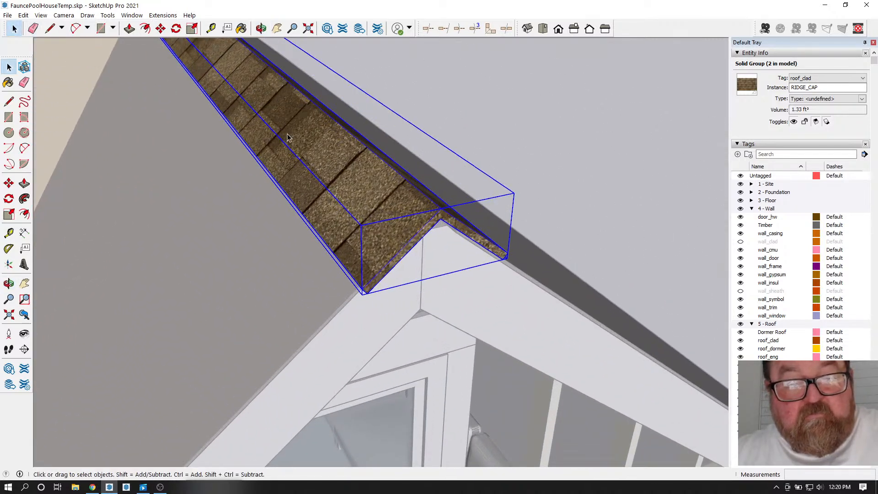
{"action": "scroll", "coordinate": [407, 246], "scroll_direction": "up", "scroll_amount": 4}
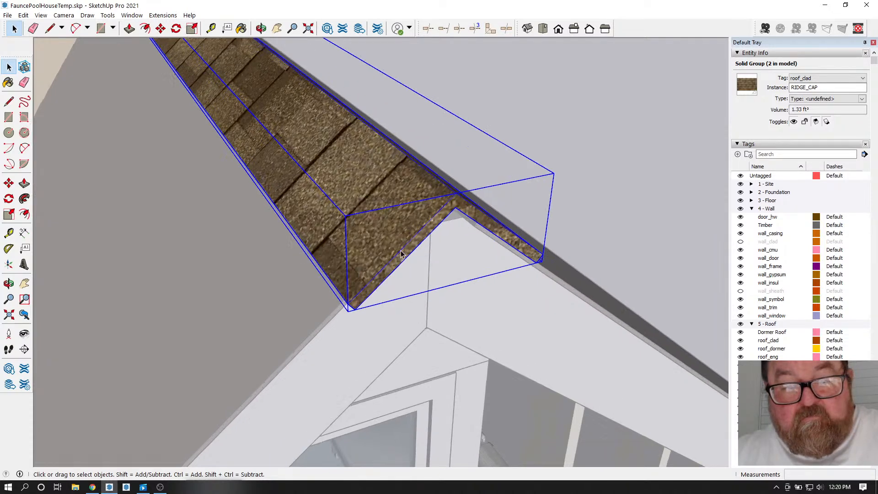
{"action": "double_click", "coordinate": [433, 225]}
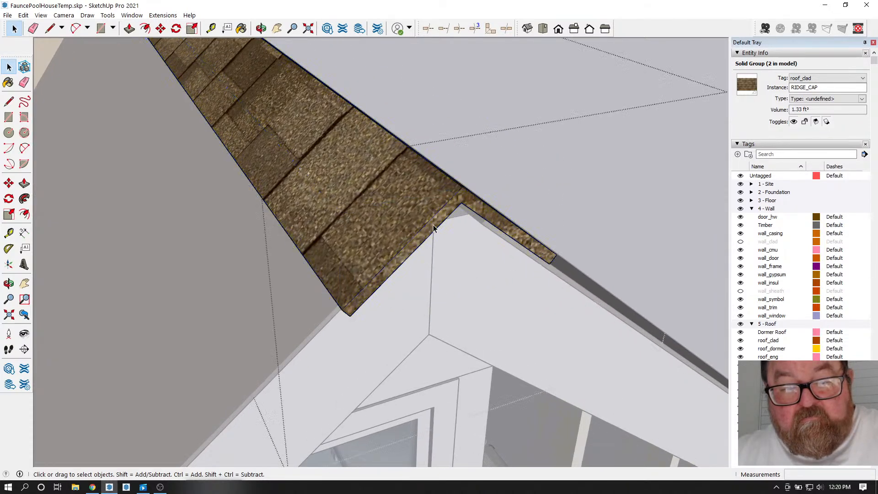
{"action": "left_click", "coordinate": [130, 29]}
{"action": "left_click", "coordinate": [392, 329]}
{"action": "scroll", "coordinate": [443, 338], "scroll_direction": "down", "scroll_amount": 2}
{"action": "scroll", "coordinate": [444, 339], "scroll_direction": "down", "scroll_amount": 4}
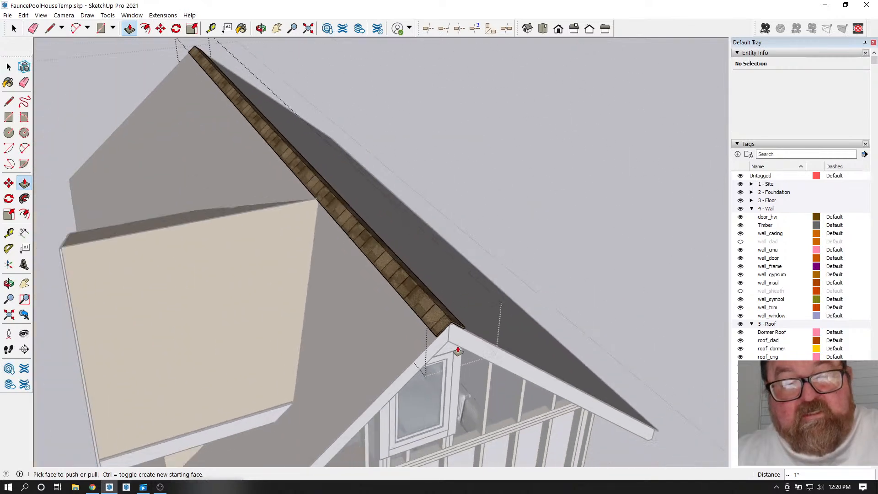
- Cut the copied ridge cap out of the generated rafter assembly group and paste it in place outside the group
{"action": "left_click", "coordinate": [14, 28]}
{"action": "left_click", "coordinate": [248, 100]}
{"action": "left_click", "coordinate": [24, 16]}
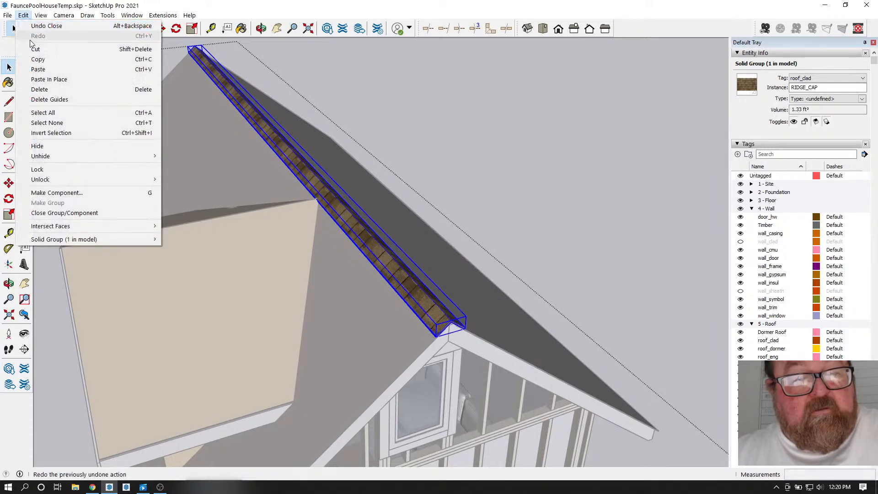
{"action": "left_click", "coordinate": [28, 27]}
{"action": "scroll", "coordinate": [393, 198], "scroll_direction": "down", "scroll_amount": 2}
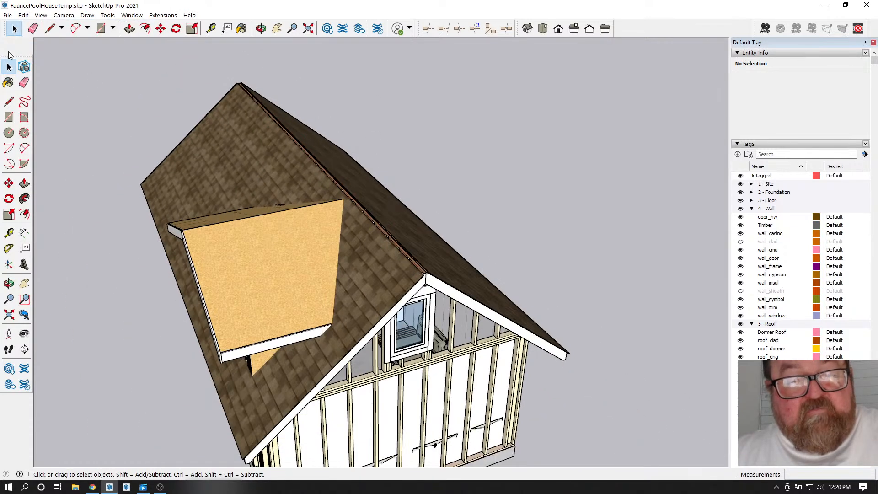
{"action": "left_click", "coordinate": [23, 16]}
{"action": "left_click", "coordinate": [53, 78]}
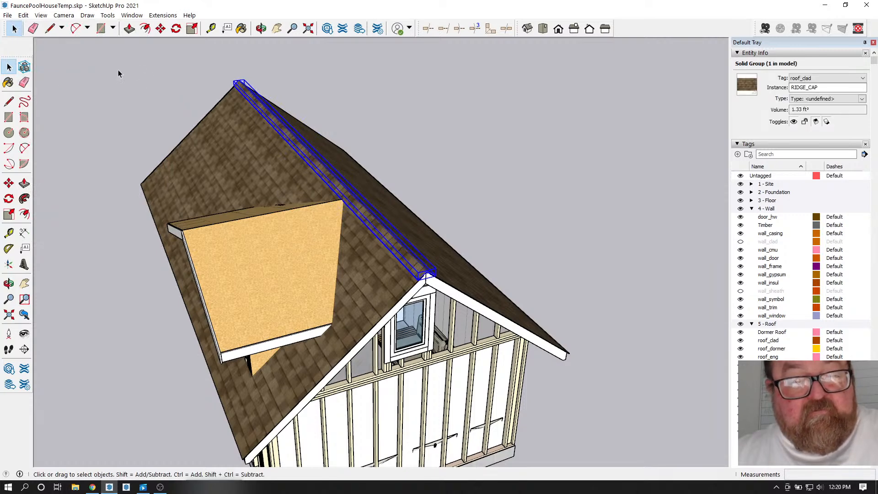
{"action": "scroll", "coordinate": [310, 88], "scroll_direction": "down", "scroll_amount": 3}
{"action": "left_click", "coordinate": [316, 100]}
- Make the wall_clad tag visible and view the pool house's cladding and roof from the porch and dormer sides
{"action": "scroll", "coordinate": [323, 103], "scroll_direction": "down", "scroll_amount": 4}
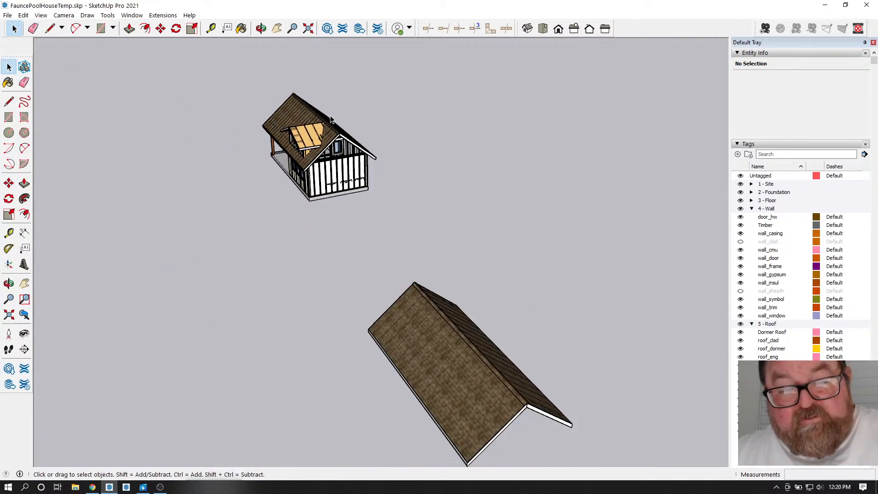
{"action": "scroll", "coordinate": [476, 389], "scroll_direction": "up", "scroll_amount": 5}
{"action": "scroll", "coordinate": [396, 279], "scroll_direction": "down", "scroll_amount": 2}
{"action": "left_click", "coordinate": [261, 29]}
{"action": "left_click_drag", "start_coordinate": [290, 179], "coordinate": [376, 196]}
{"action": "scroll", "coordinate": [455, 209], "scroll_direction": "down", "scroll_amount": 2}
{"action": "left_click_drag", "start_coordinate": [297, 215], "coordinate": [505, 165]}
{"action": "scroll", "coordinate": [243, 284], "scroll_direction": "up", "scroll_amount": 6}
{"action": "left_click_drag", "start_coordinate": [297, 285], "coordinate": [467, 246]}
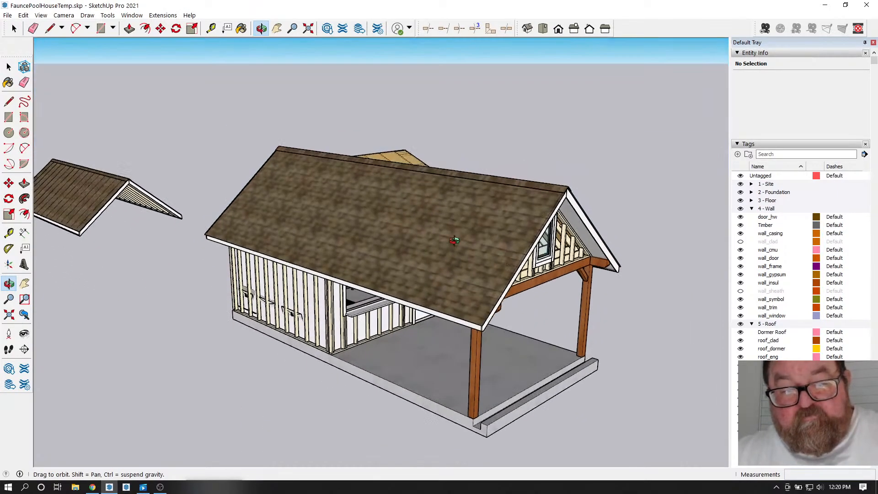
{"action": "left_click", "coordinate": [741, 242]}
{"action": "left_click_drag", "start_coordinate": [541, 286], "coordinate": [108, 311]}
{"action": "scroll", "coordinate": [213, 261], "scroll_direction": "up", "scroll_amount": 4}
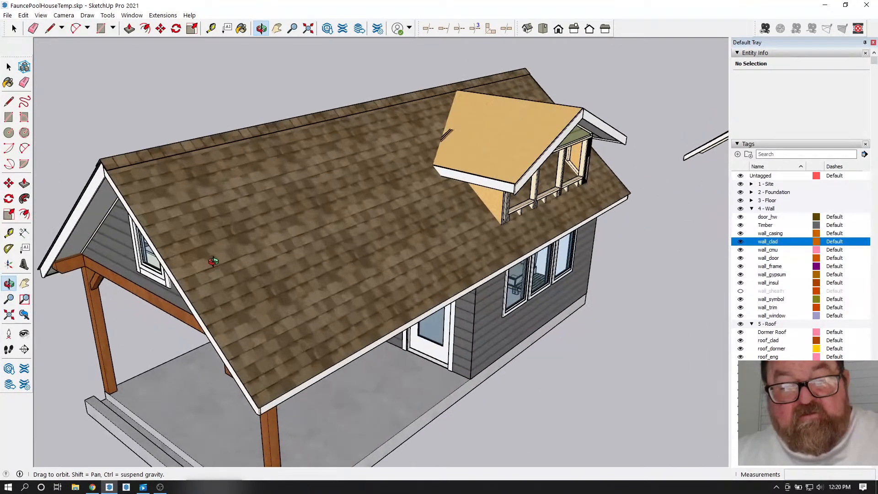
{"action": "left_click_drag", "start_coordinate": [300, 266], "coordinate": [156, 276]}
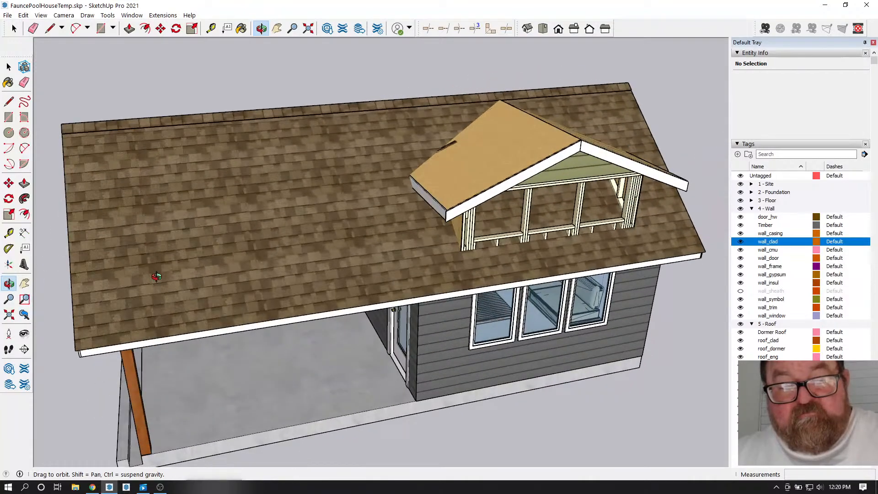
- Open the separate gable rafter roof assembly for editing at its roof cladding options
{"action": "scroll", "coordinate": [156, 276], "scroll_direction": "down", "scroll_amount": 6}
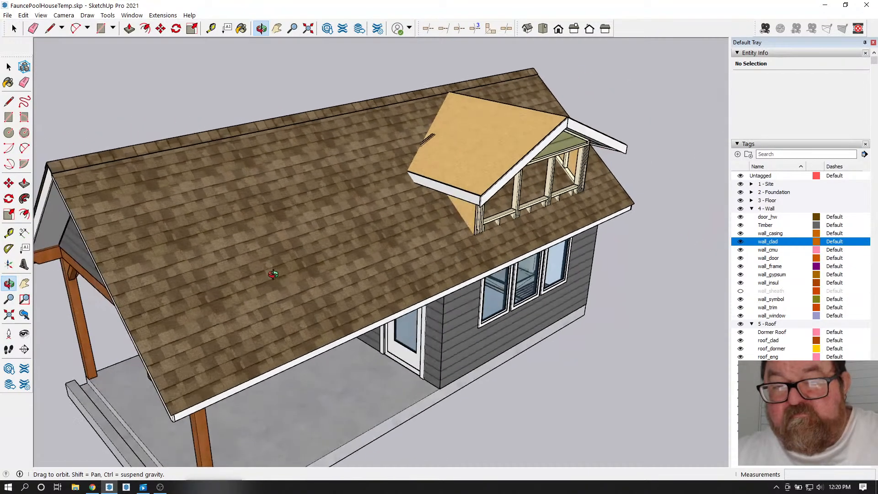
{"action": "scroll", "coordinate": [202, 294], "scroll_direction": "down", "scroll_amount": 1}
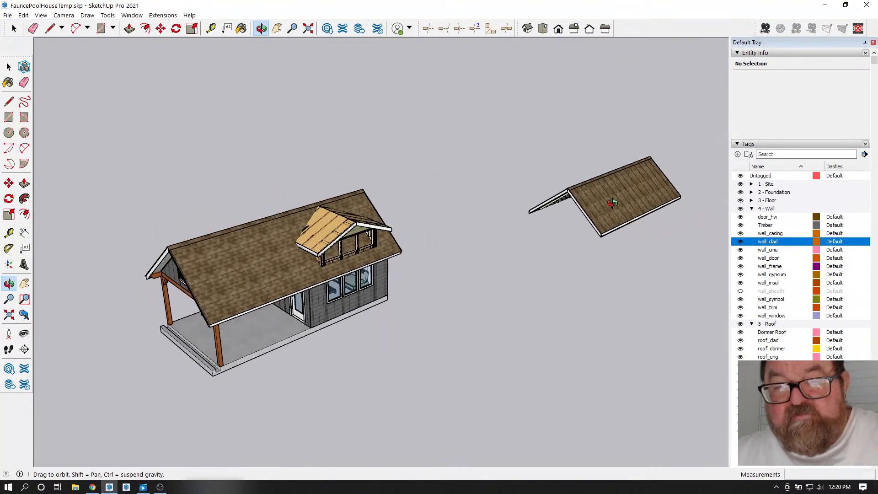
{"action": "scroll", "coordinate": [604, 206], "scroll_direction": "up", "scroll_amount": 5}
{"action": "left_click_drag", "start_coordinate": [617, 208], "coordinate": [387, 251]}
{"action": "scroll", "coordinate": [183, 237], "scroll_direction": "down", "scroll_amount": 4}
{"action": "scroll", "coordinate": [183, 238], "scroll_direction": "down", "scroll_amount": 1}
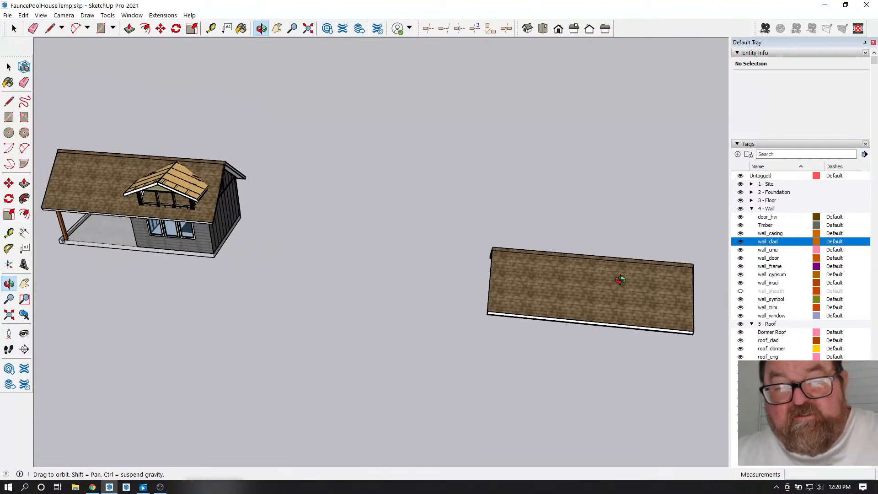
{"action": "scroll", "coordinate": [610, 280], "scroll_direction": "up", "scroll_amount": 5}
{"action": "scroll", "coordinate": [205, 233], "scroll_direction": "down", "scroll_amount": 3}
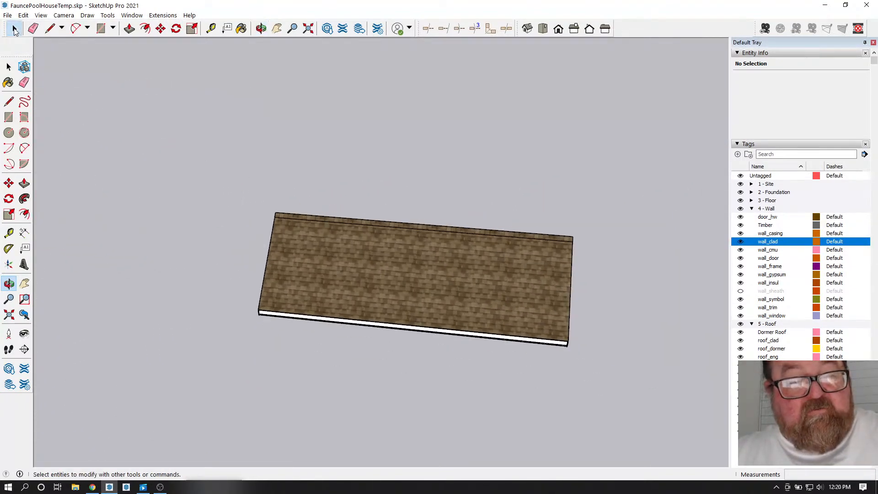
{"action": "left_click", "coordinate": [14, 31]}
{"action": "right_click", "coordinate": [344, 250]}
{"action": "left_click", "coordinate": [379, 411]}
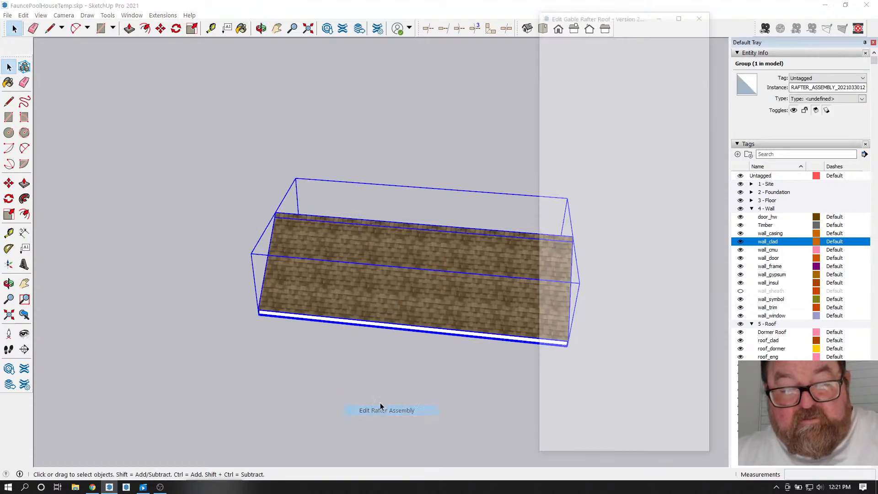
{"action": "scroll", "coordinate": [594, 279], "scroll_direction": "down", "scroll_amount": 5}
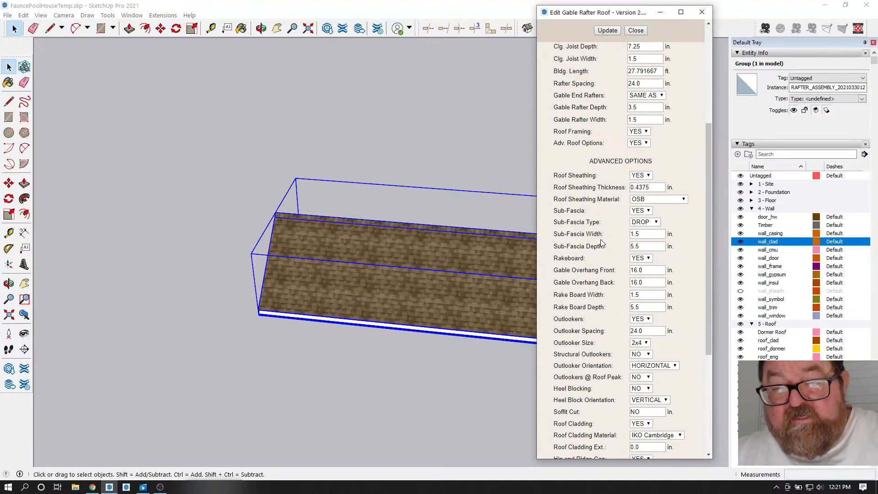
{"action": "scroll", "coordinate": [602, 243], "scroll_direction": "down", "scroll_amount": 5}
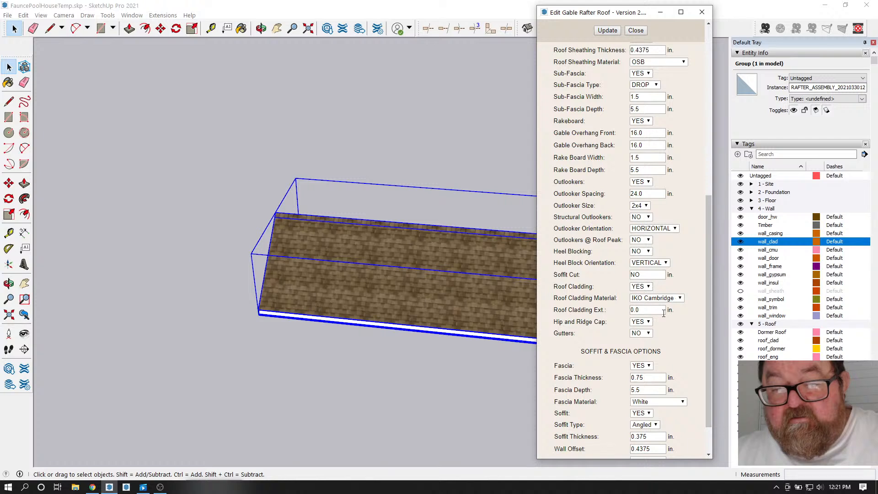
- Set the separate roof's cladding material to IKO Cambridge - Driftwood and update the assembly
{"action": "left_click", "coordinate": [682, 298]}
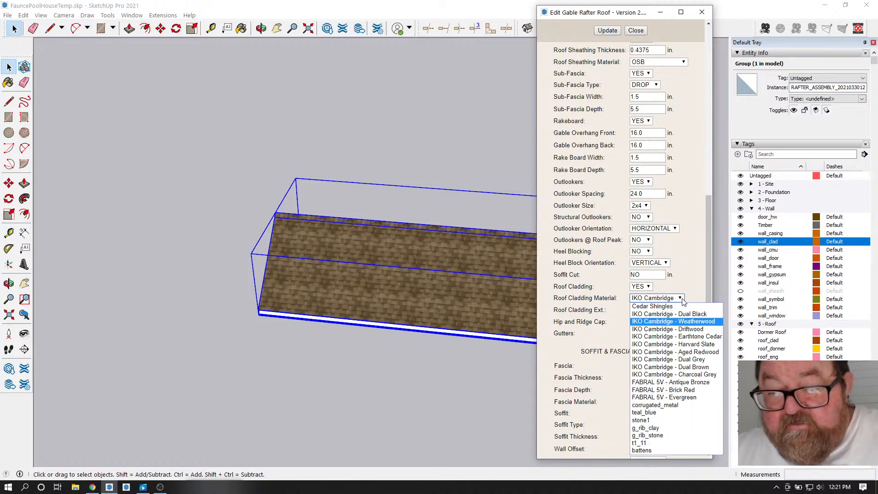
{"action": "left_click", "coordinate": [696, 327]}
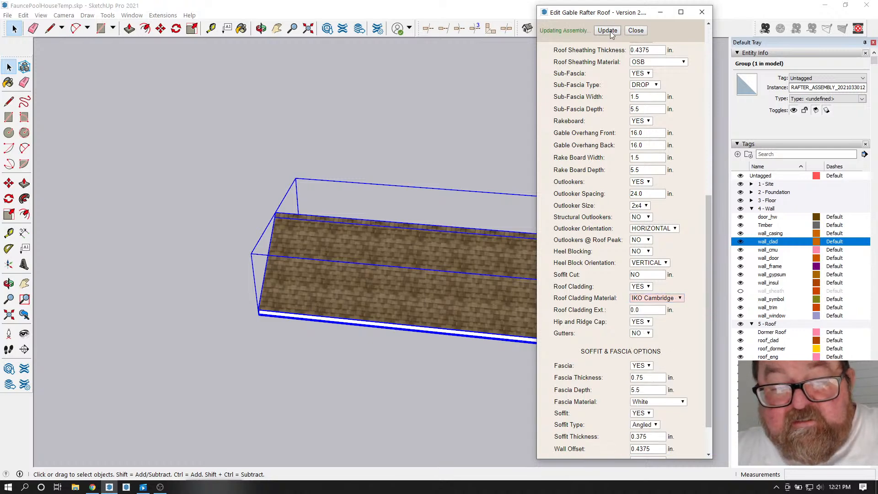
{"action": "scroll", "coordinate": [319, 247], "scroll_direction": "up", "scroll_amount": 3}
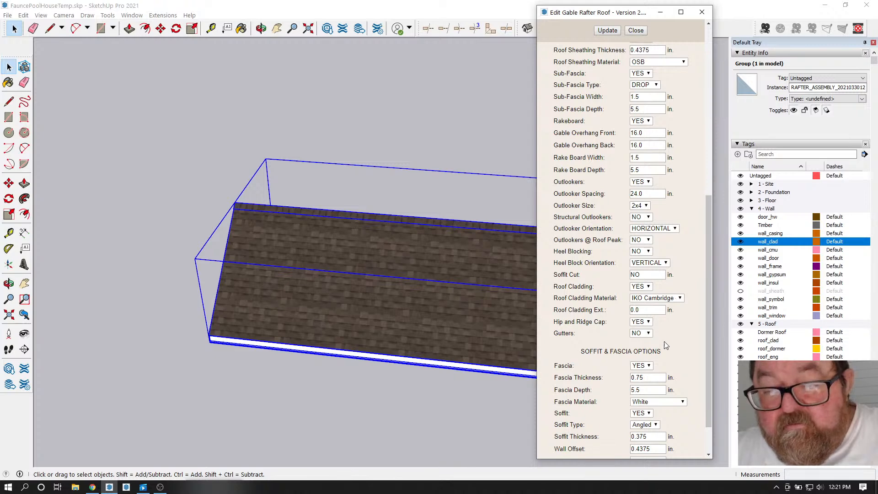
- Set the separate roof's cladding material to IKO Cambridge - Harvard Slate, update the assembly and close its settings
{"action": "left_click", "coordinate": [683, 300]}
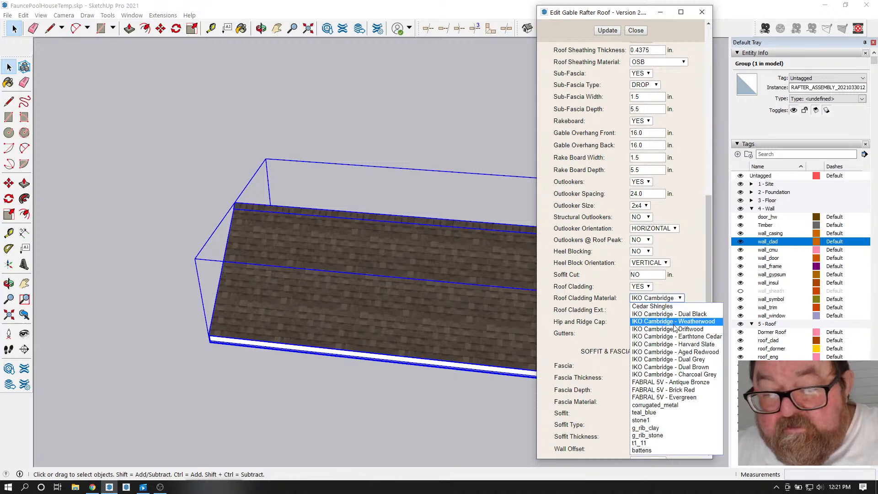
{"action": "left_click", "coordinate": [670, 345]}
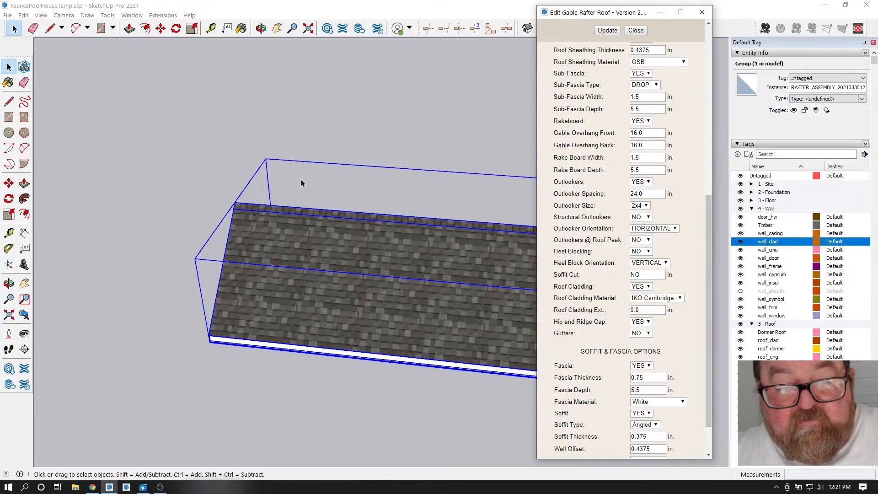
{"action": "scroll", "coordinate": [227, 200], "scroll_direction": "down", "scroll_amount": 3}
{"action": "scroll", "coordinate": [382, 147], "scroll_direction": "up", "scroll_amount": 1}
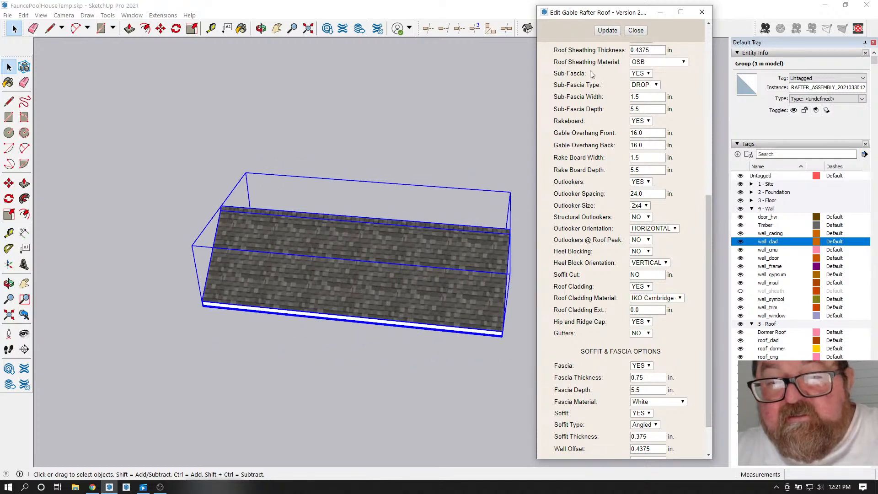
{"action": "left_click", "coordinate": [636, 30]}
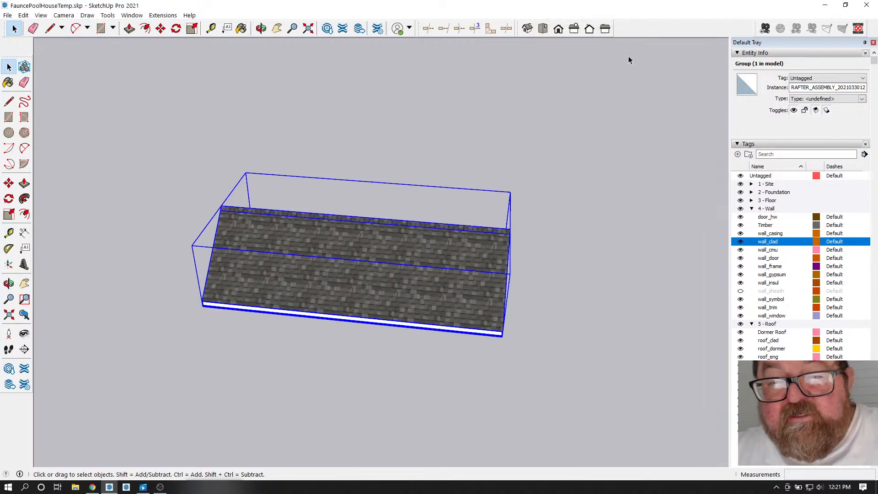
- Sample the medeek_roof_hs shingle material from the separate roof and paint the pool house's dormer-side roof cladding with it
{"action": "left_click", "coordinate": [241, 28]}
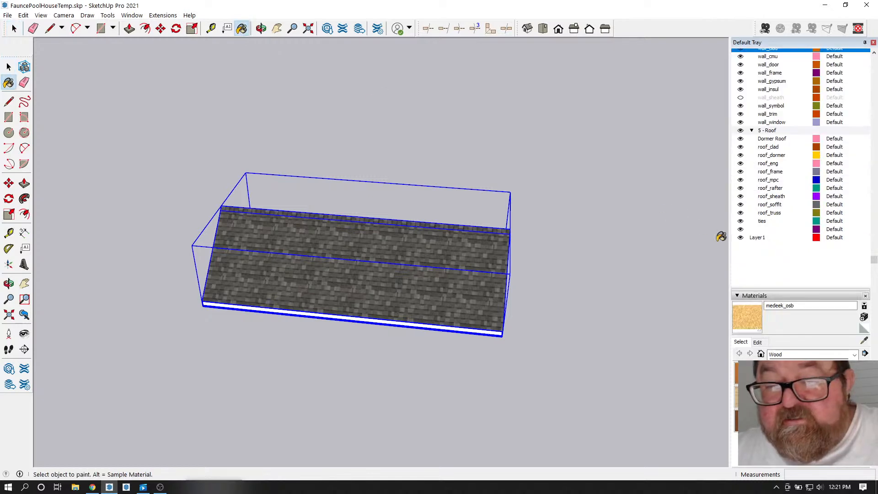
{"action": "left_click", "coordinate": [864, 341]}
{"action": "left_click", "coordinate": [479, 257]}
{"action": "scroll", "coordinate": [685, 353], "scroll_direction": "down", "scroll_amount": 5}
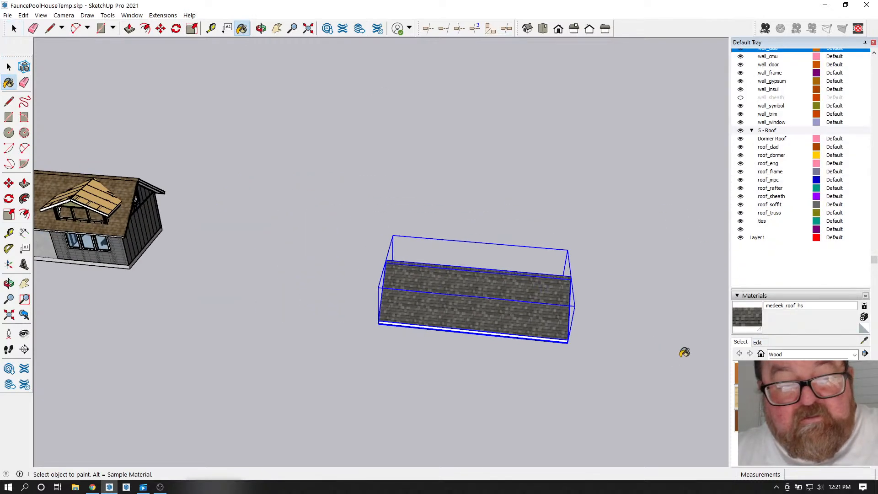
{"action": "scroll", "coordinate": [224, 247], "scroll_direction": "up", "scroll_amount": 4}
{"action": "scroll", "coordinate": [114, 243], "scroll_direction": "up", "scroll_amount": 8}
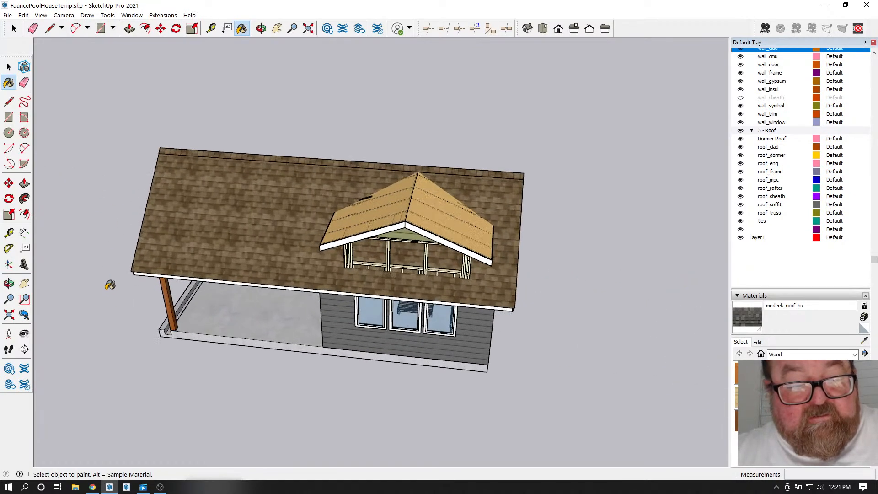
{"action": "scroll", "coordinate": [132, 262], "scroll_direction": "up", "scroll_amount": 4}
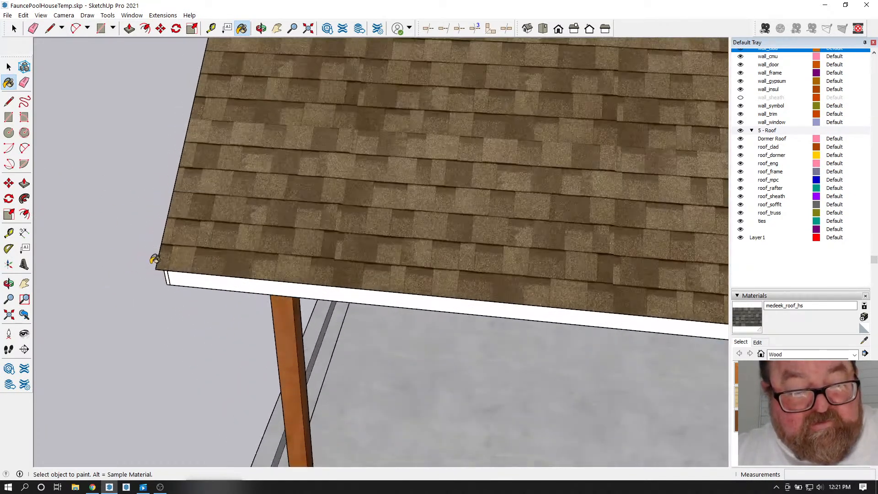
{"action": "left_click", "coordinate": [160, 263]}
{"action": "scroll", "coordinate": [177, 331], "scroll_direction": "down", "scroll_amount": 5}
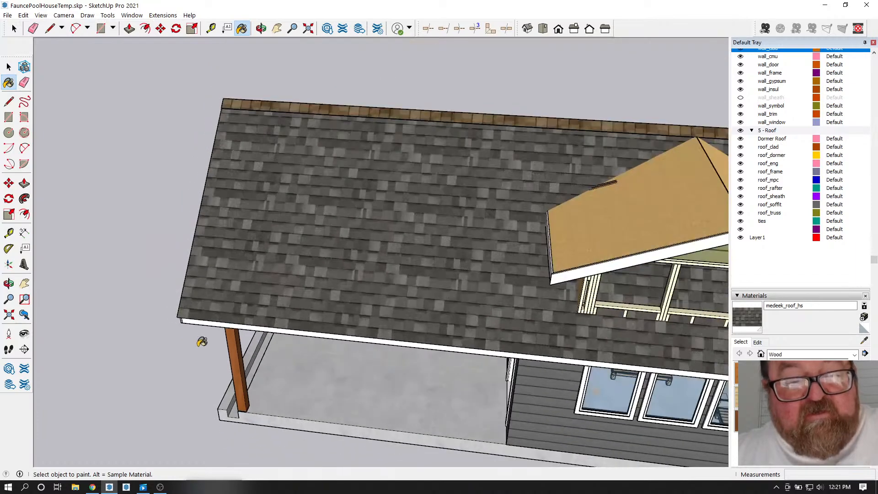
- Paint the pool house's ridge cap with the sampled medeek_roof_hs material
{"action": "scroll", "coordinate": [232, 102], "scroll_direction": "up", "scroll_amount": 5}
{"action": "scroll", "coordinate": [219, 168], "scroll_direction": "up", "scroll_amount": 1}
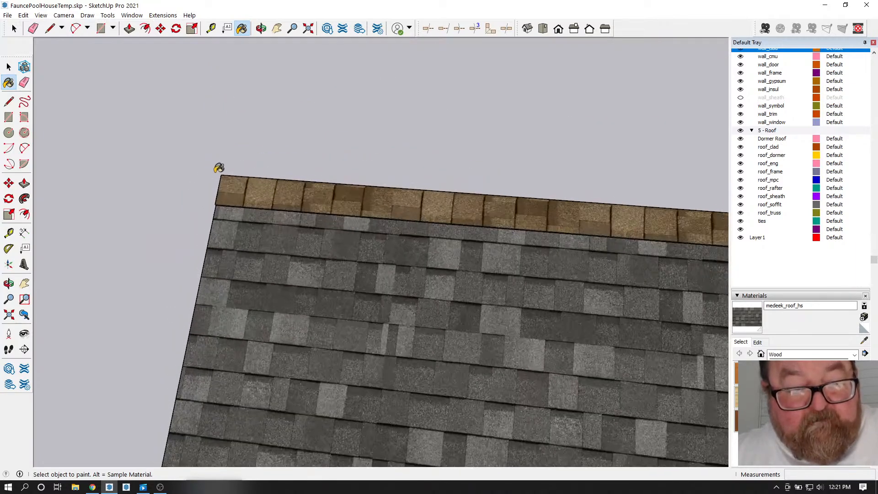
{"action": "left_click", "coordinate": [224, 176]}
- Paint the pool house's other main roof slope, opposite the dormer, with the medeek_roof_hs shingle material
{"action": "left_click", "coordinate": [263, 30]}
{"action": "mouse_move", "coordinate": [534, 320]}
{"action": "left_mouse_down"}
{"action": "mouse_move", "coordinate": [412, 219]}
{"action": "mouse_move", "coordinate": [526, 252]}
{"action": "mouse_move", "coordinate": [422, 255]}
{"action": "mouse_move", "coordinate": [548, 314]}
{"action": "left_mouse_up"}
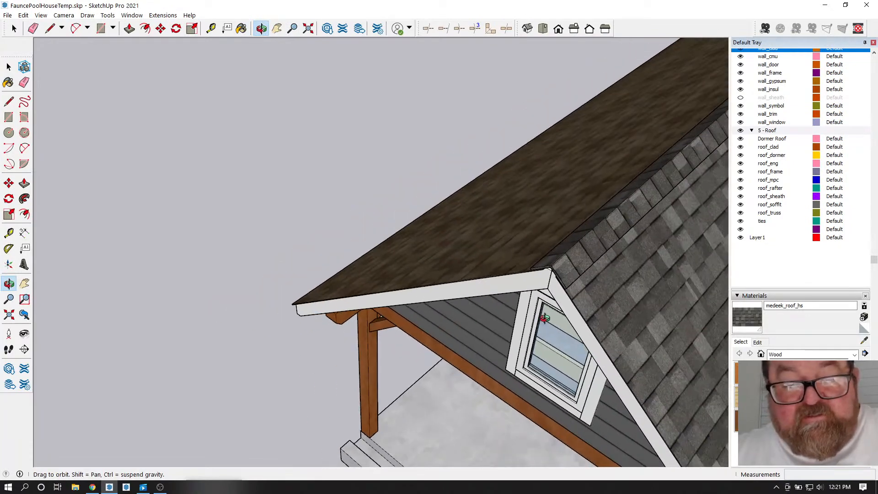
{"action": "scroll", "coordinate": [299, 295], "scroll_direction": "up", "scroll_amount": 5}
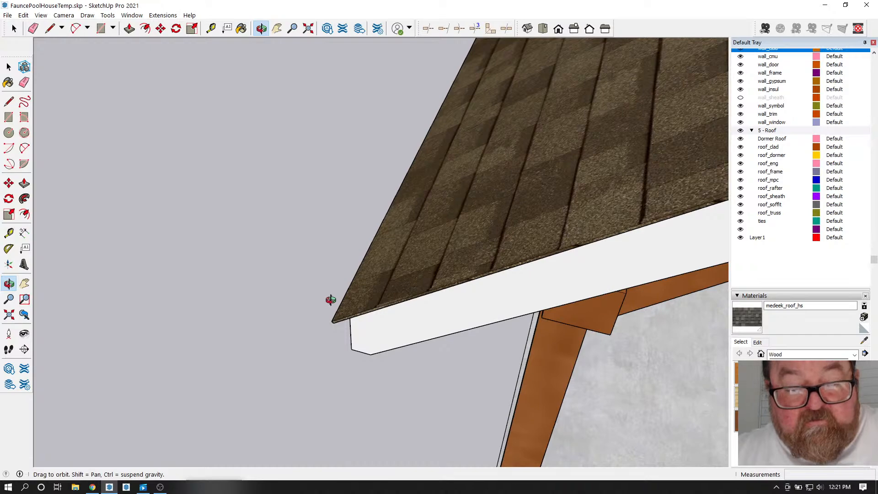
{"action": "left_click", "coordinate": [242, 28]}
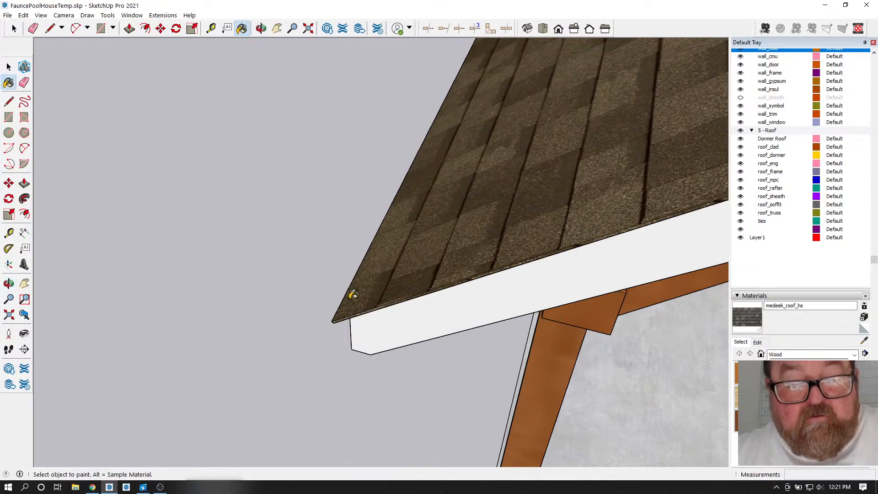
{"action": "left_click", "coordinate": [339, 314]}
{"action": "scroll", "coordinate": [336, 315], "scroll_direction": "down", "scroll_amount": 10}
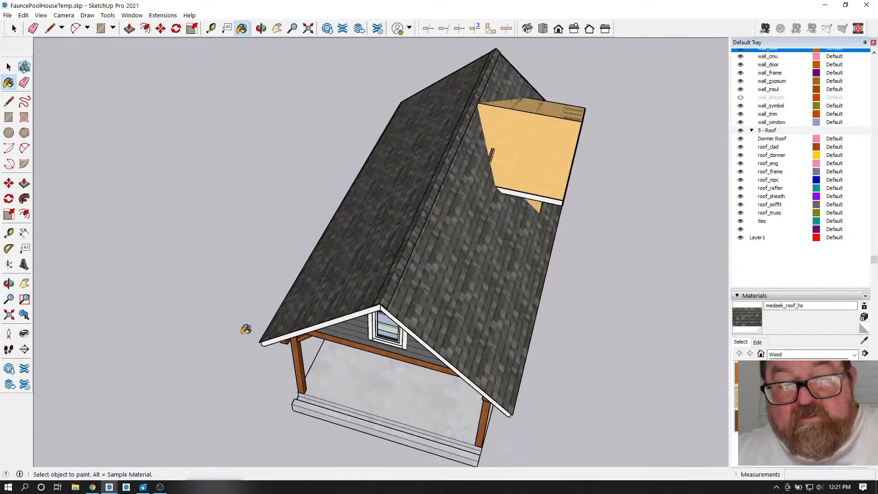
- Examine the recoloured main roof and the dormer's bare sheathing from several sides
{"action": "left_click", "coordinate": [261, 29]}
{"action": "left_click_drag", "start_coordinate": [284, 238], "coordinate": [297, 195]}
{"action": "left_click_drag", "start_coordinate": [409, 200], "coordinate": [340, 188]}
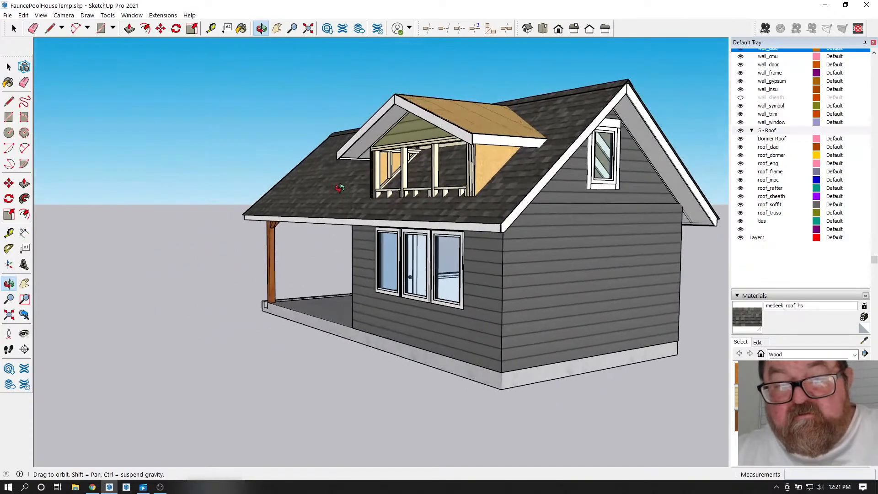
{"action": "left_click_drag", "start_coordinate": [437, 200], "coordinate": [273, 211]}
{"action": "scroll", "coordinate": [273, 211], "scroll_direction": "down", "scroll_amount": 2}
{"action": "scroll", "coordinate": [306, 221], "scroll_direction": "up", "scroll_amount": 5}
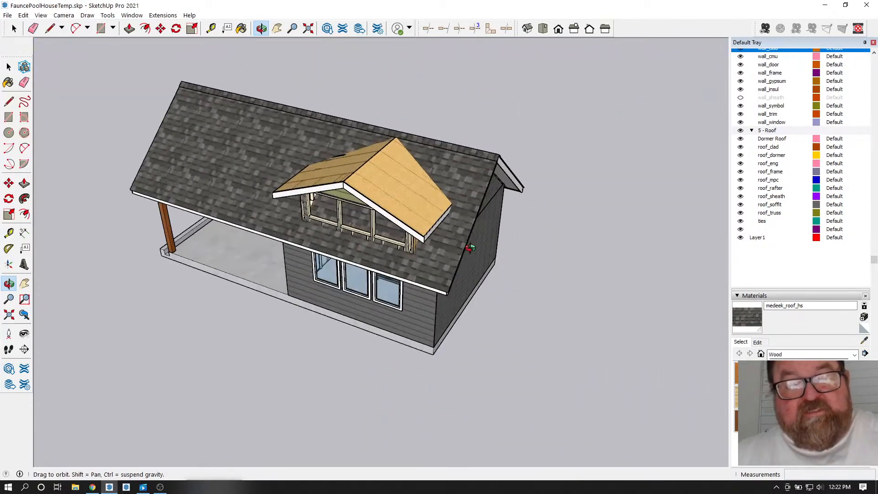
{"action": "left_click", "coordinate": [13, 29]}
{"action": "left_click", "coordinate": [390, 181]}
{"action": "right_click", "coordinate": [390, 182]}
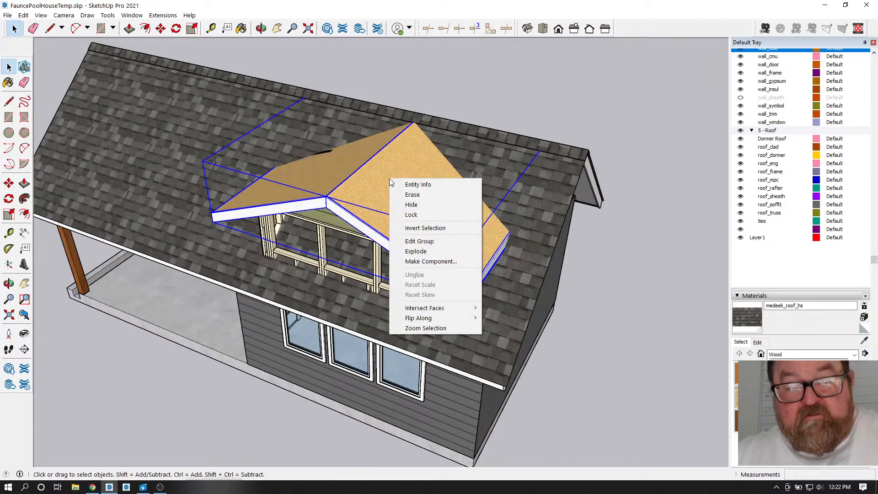
{"action": "left_click", "coordinate": [472, 66]}
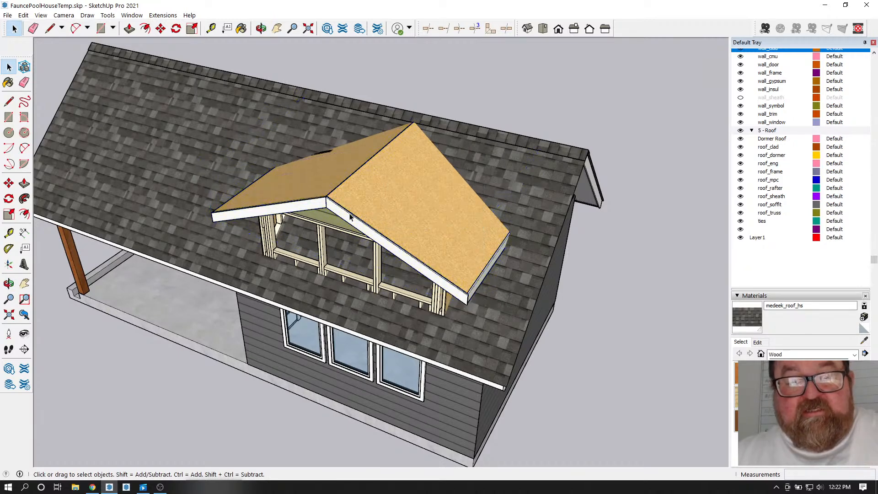
{"action": "scroll", "coordinate": [345, 209], "scroll_direction": "up", "scroll_amount": 2}
{"action": "left_click", "coordinate": [262, 29]}
{"action": "left_click_drag", "start_coordinate": [320, 73], "coordinate": [360, 161]}
{"action": "left_click_drag", "start_coordinate": [498, 234], "coordinate": [522, 294]}
{"action": "scroll", "coordinate": [392, 224], "scroll_direction": "down", "scroll_amount": 1}
{"action": "scroll", "coordinate": [406, 192], "scroll_direction": "down", "scroll_amount": 3}
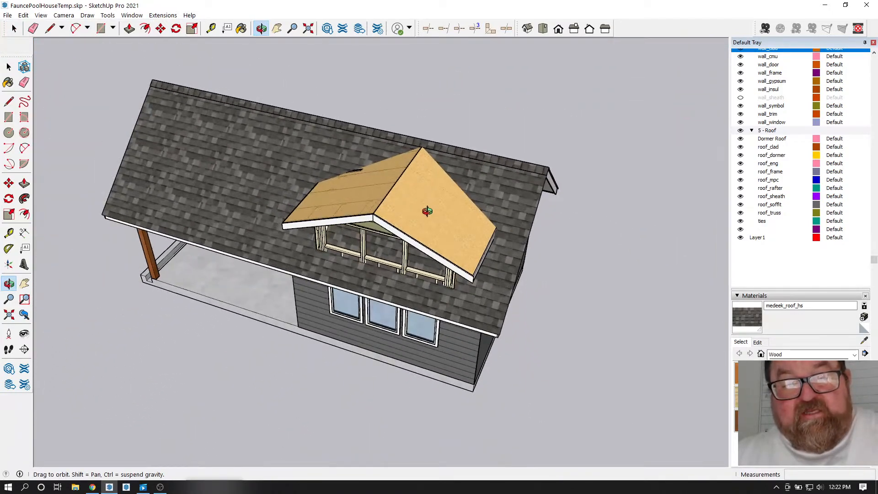
{"action": "left_click_drag", "start_coordinate": [429, 211], "coordinate": [393, 204]}
{"action": "scroll", "coordinate": [402, 206], "scroll_direction": "up", "scroll_amount": 5}
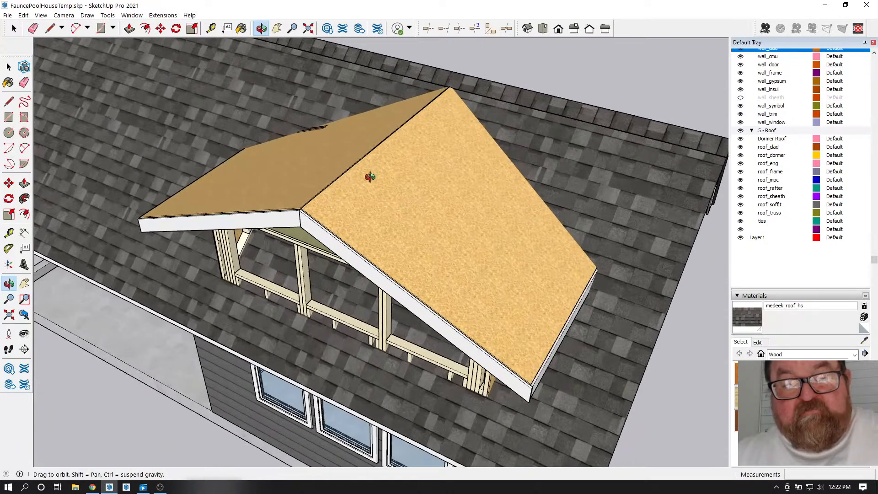
- Open the dormer roof group and copy the sheathing panel on the slope away from the porch 7/16 inch onto its upper surface
{"action": "left_click", "coordinate": [14, 28]}
{"action": "scroll", "coordinate": [492, 99], "scroll_direction": "down", "scroll_amount": 3}
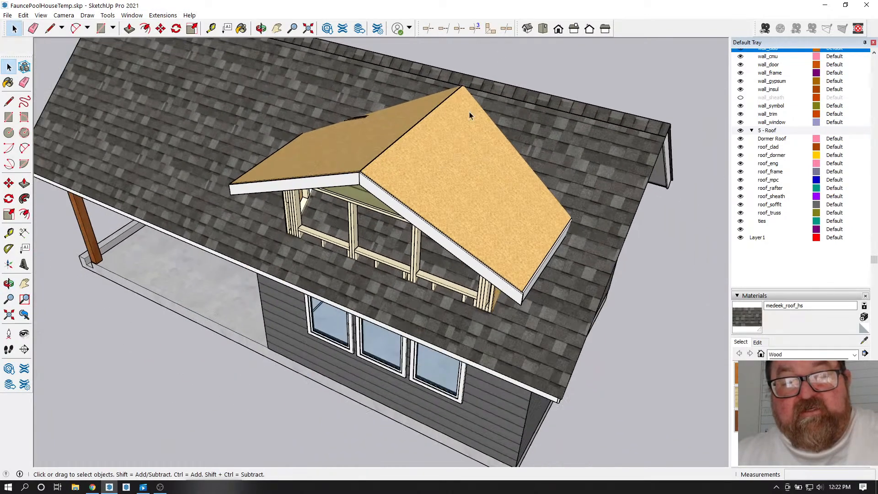
{"action": "scroll", "coordinate": [398, 163], "scroll_direction": "up", "scroll_amount": 6}
{"action": "left_click", "coordinate": [398, 162]}
{"action": "scroll", "coordinate": [398, 163], "scroll_direction": "up", "scroll_amount": 3}
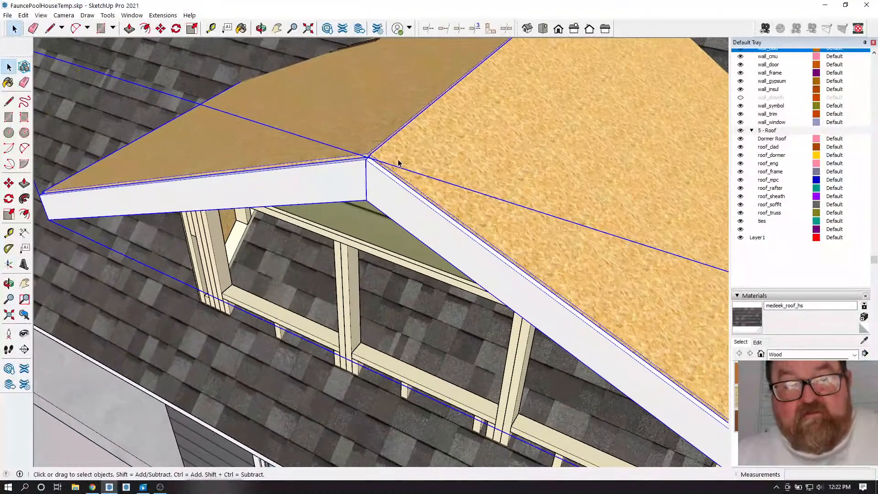
{"action": "double_click", "coordinate": [398, 162]}
{"action": "scroll", "coordinate": [332, 166], "scroll_direction": "up", "scroll_amount": 2}
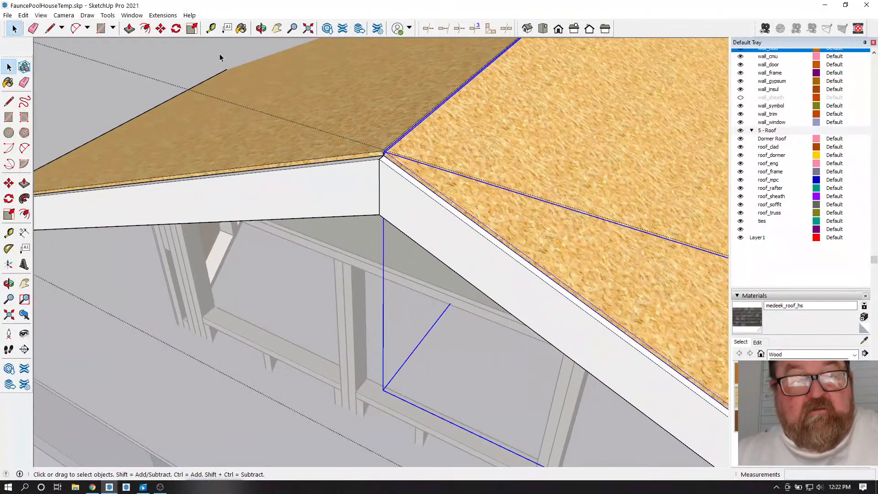
{"action": "left_click", "coordinate": [161, 29]}
{"action": "scroll", "coordinate": [384, 169], "scroll_direction": "up", "scroll_amount": 3}
{"action": "scroll", "coordinate": [381, 164], "scroll_direction": "up", "scroll_amount": 2}
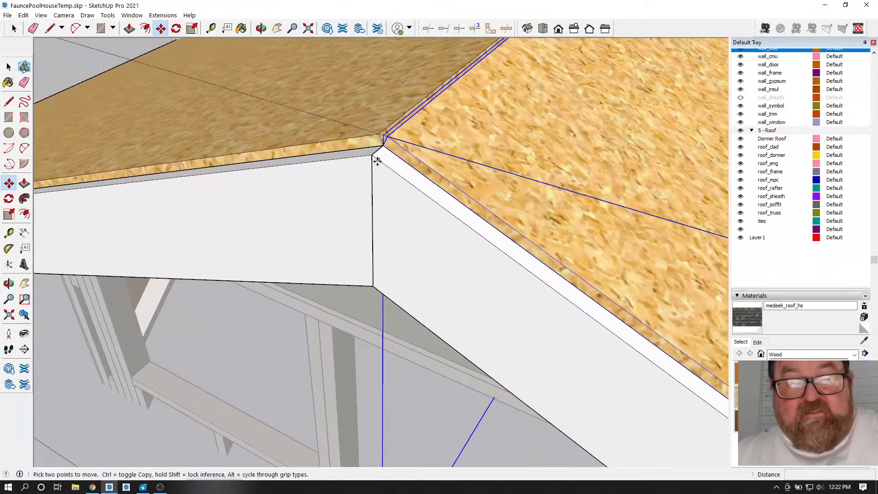
{"action": "left_click", "coordinate": [384, 148]}
{"action": "key", "text": "ctrl"}
{"action": "left_click", "coordinate": [388, 136]}
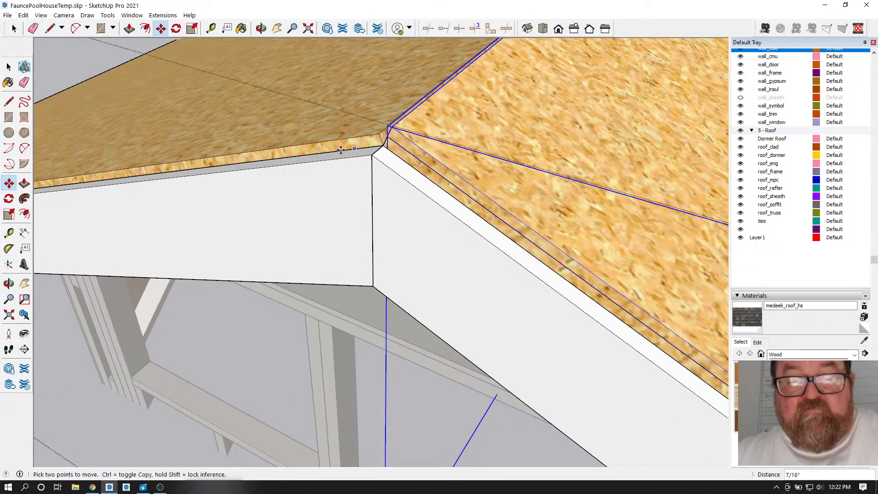
{"action": "key", "text": "space"}
- Copy the dormer's porch-side sheathing panel 7/16 inch onto its upper surface
{"action": "left_click", "coordinate": [315, 135]}
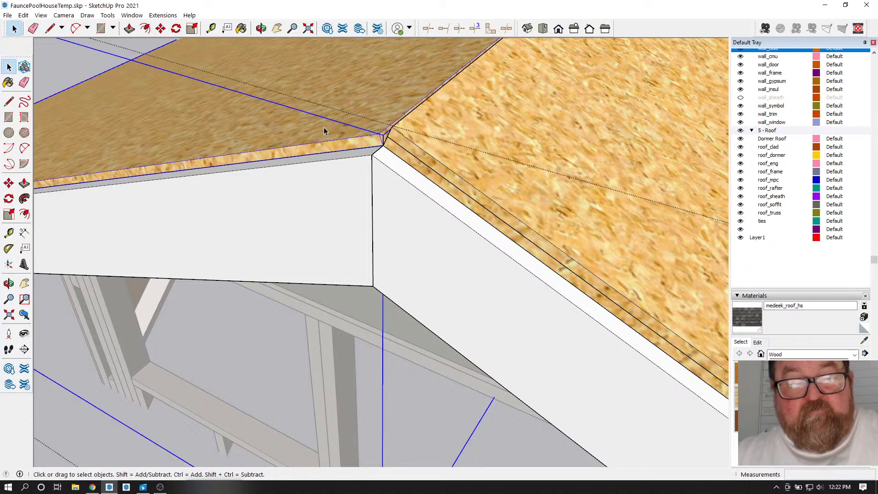
{"action": "key", "text": "m"}
{"action": "scroll", "coordinate": [390, 151], "scroll_direction": "up", "scroll_amount": 2}
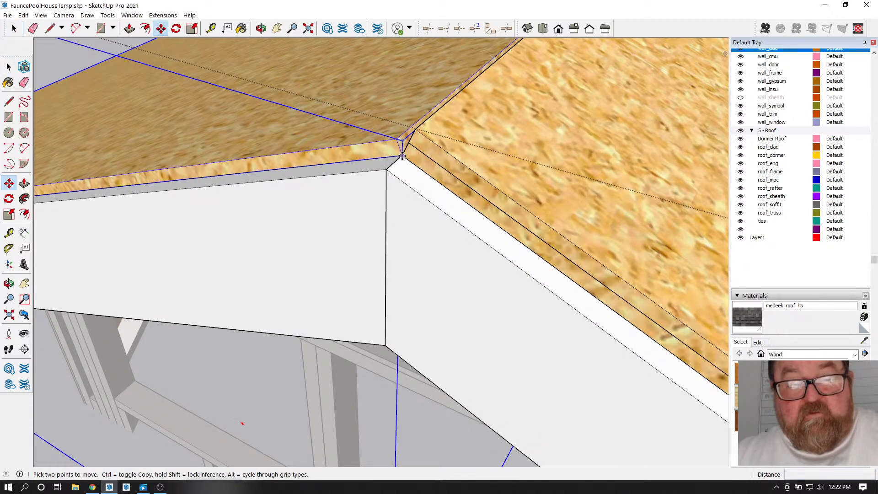
{"action": "left_click", "coordinate": [402, 155]}
{"action": "key", "text": "ctrl"}
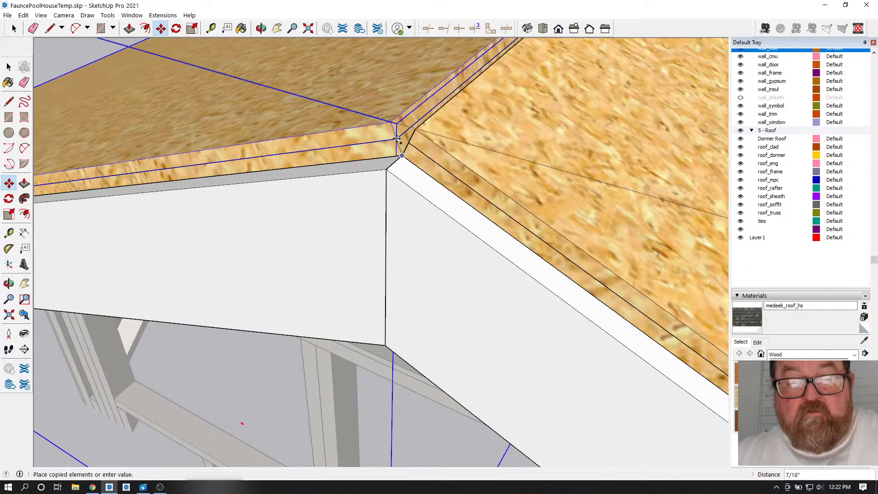
{"action": "left_click", "coordinate": [397, 140]}
{"action": "key", "text": "space"}
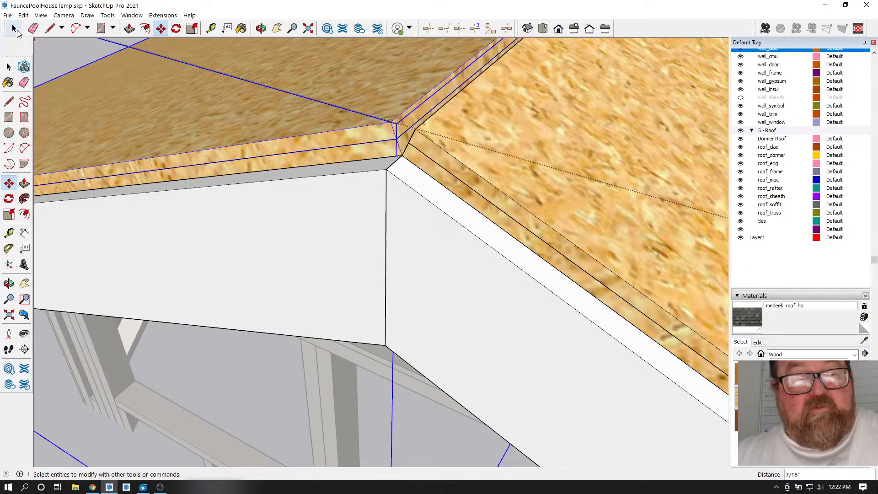
- Open the copied porch-side panel for editing and push its top face down 1/4 inch to thin it
{"action": "double_click", "coordinate": [233, 125]}
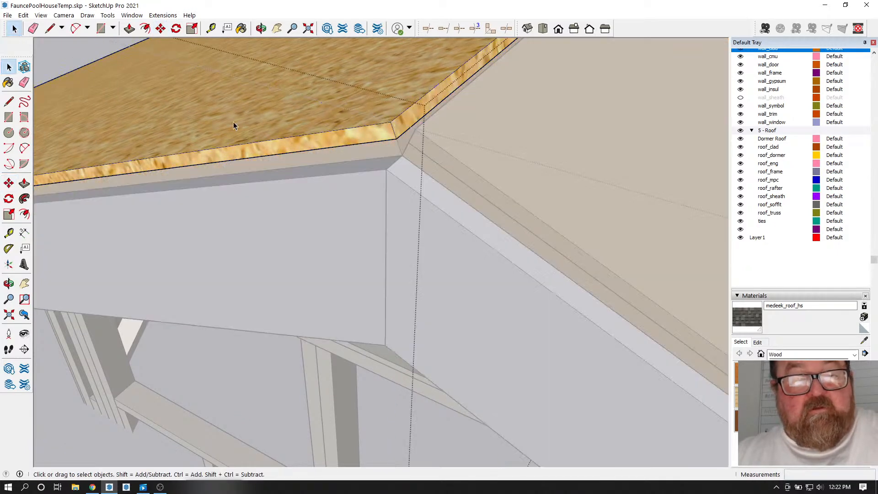
{"action": "left_click", "coordinate": [129, 29]}
{"action": "left_click", "coordinate": [271, 126]}
{"action": "left_click", "coordinate": [277, 137]}
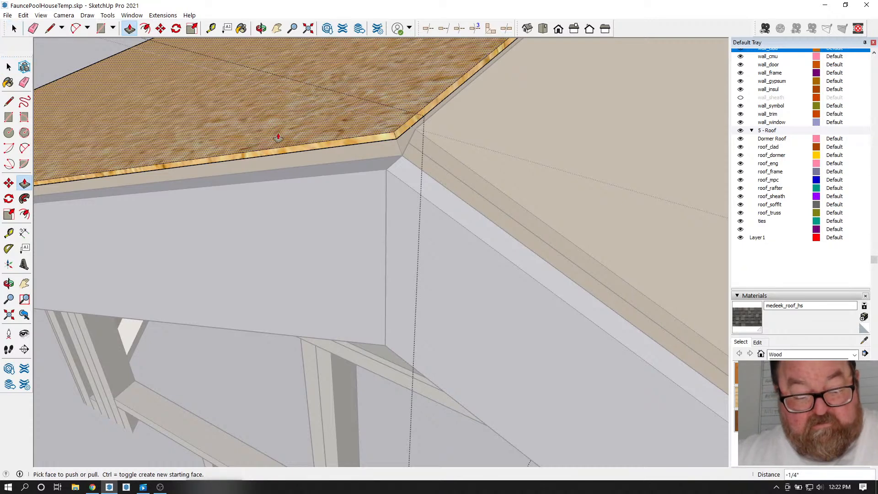
{"action": "type", "text": "1/4\""}
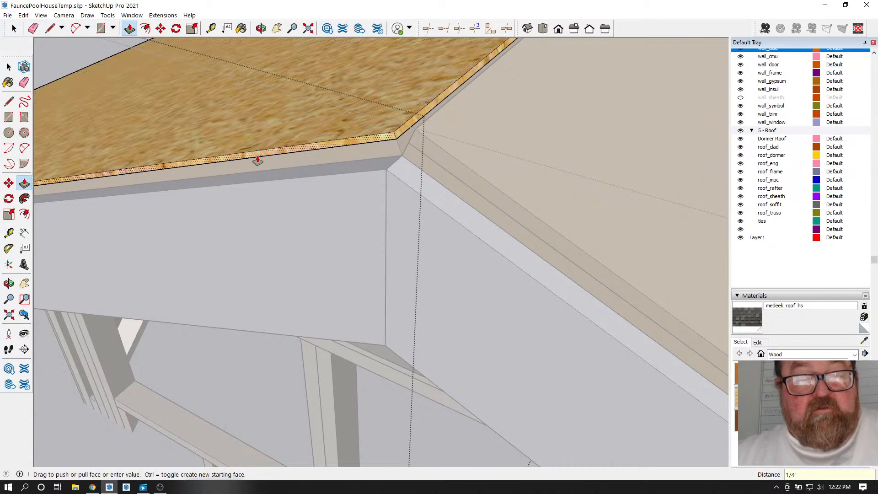
- Extend the copied porch-side panel's front edge outward by 3/4 inch and a further 1 inch
{"action": "type", "text": "3/4"}
{"action": "key", "text": "Return"}
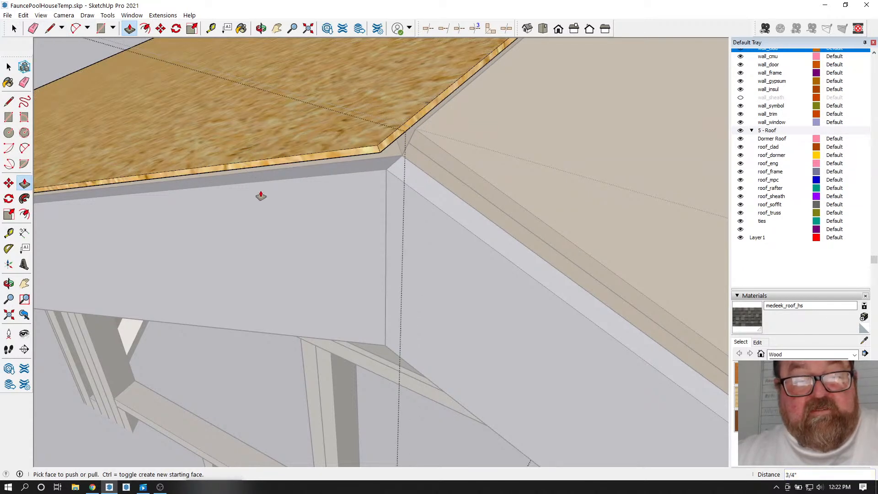
{"action": "left_click", "coordinate": [264, 167]}
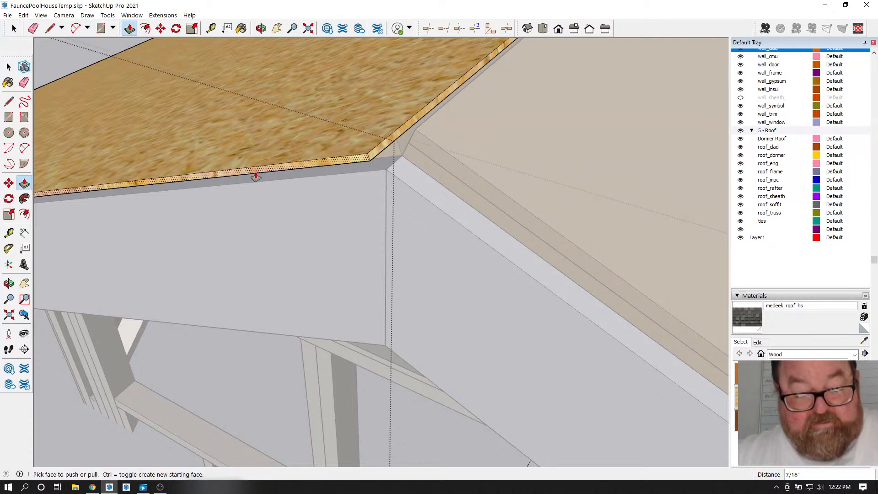
{"action": "key", "text": "space"}
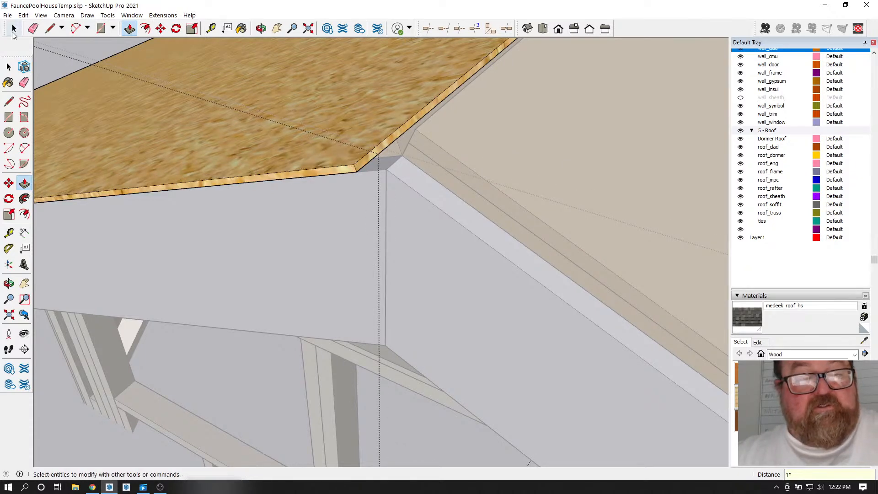
- On the copied panel away from the porch, push the top face down 1/4 inch and extend the front edge 1 3/4 inches
{"action": "middle_click_drag", "start_coordinate": [329, 127], "coordinate": [53, 119]}
{"action": "middle_click_drag", "start_coordinate": [64, 83], "coordinate": [363, 328]}
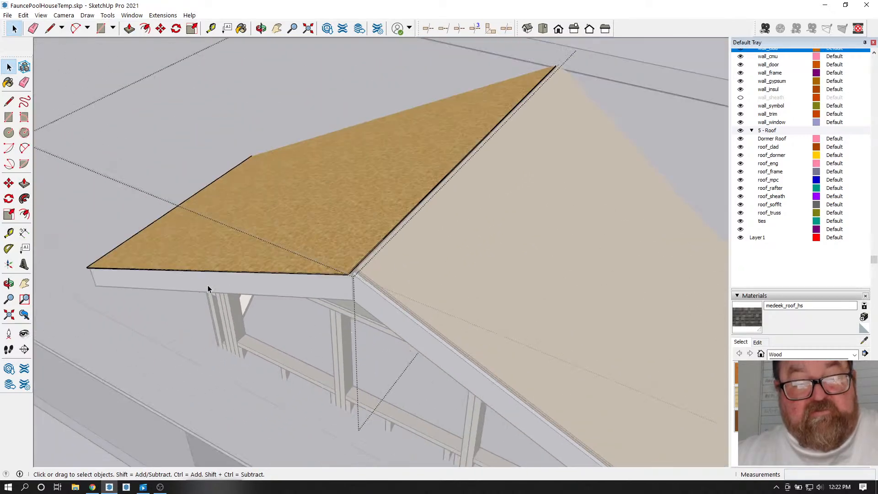
{"action": "scroll", "coordinate": [366, 274], "scroll_direction": "up", "scroll_amount": 5}
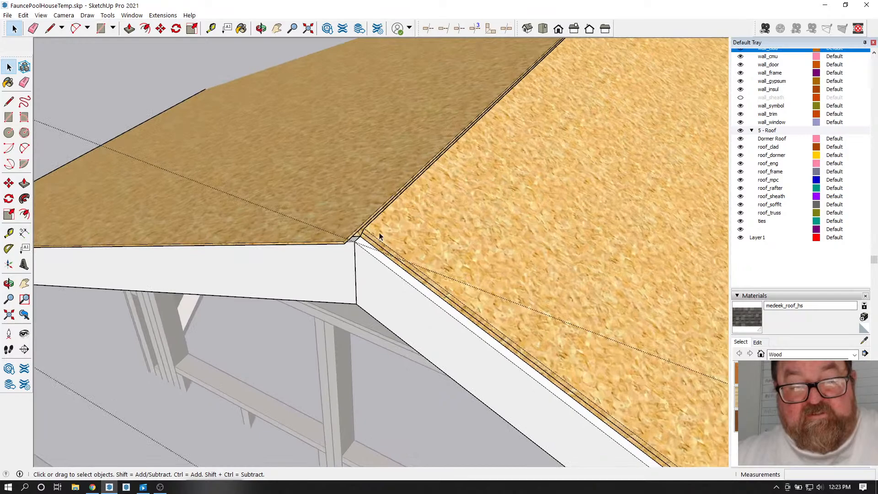
{"action": "left_click", "coordinate": [379, 235]}
{"action": "scroll", "coordinate": [369, 242], "scroll_direction": "up", "scroll_amount": 3}
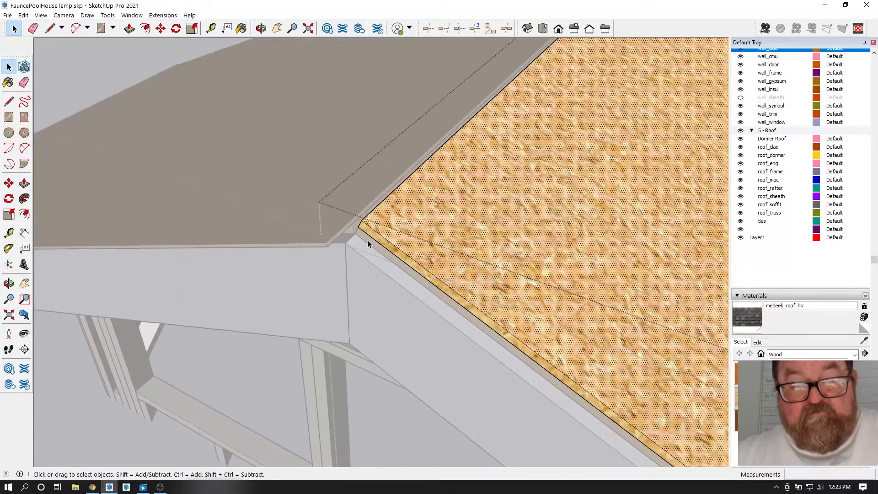
{"action": "key", "text": "p"}
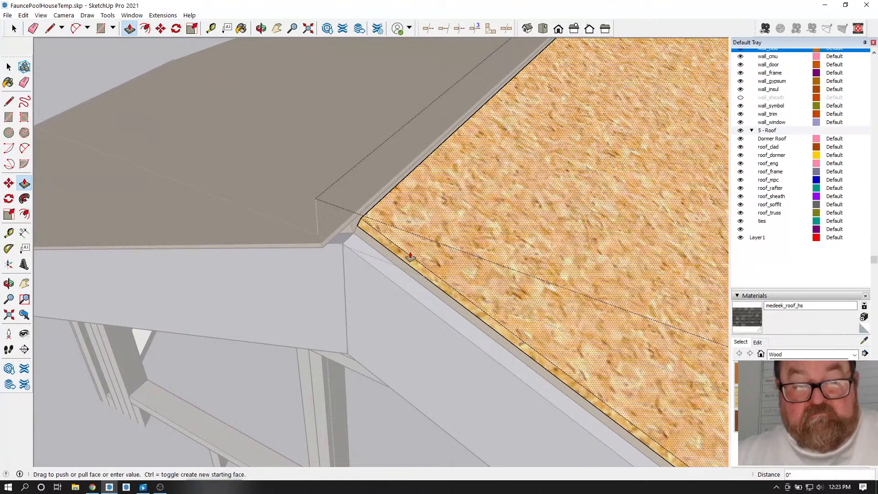
{"action": "left_click", "coordinate": [414, 260]}
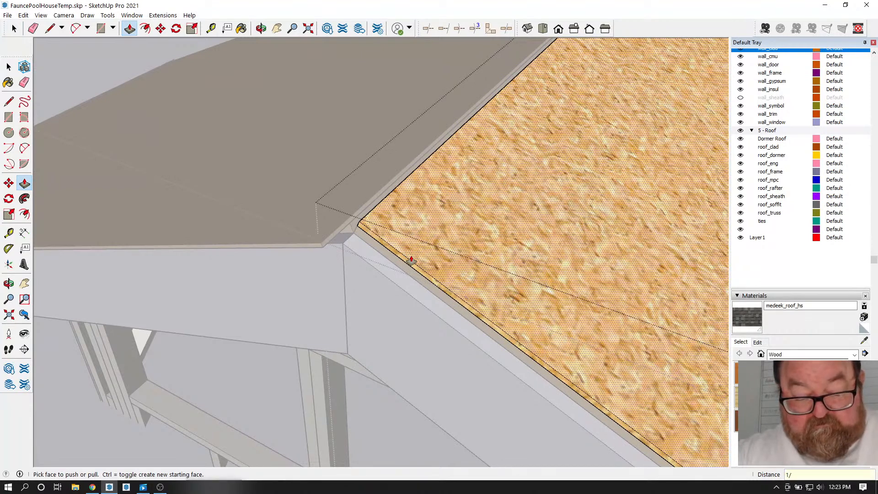
{"action": "type", "text": "1/4\""}
{"action": "key", "text": "Return"}
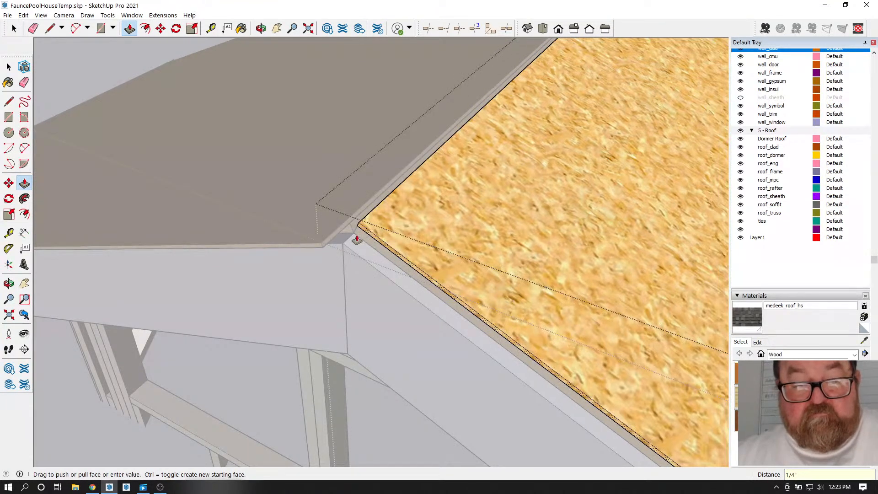
{"action": "left_click", "coordinate": [324, 251]}
{"action": "scroll", "coordinate": [288, 278], "scroll_direction": "down", "scroll_amount": 3}
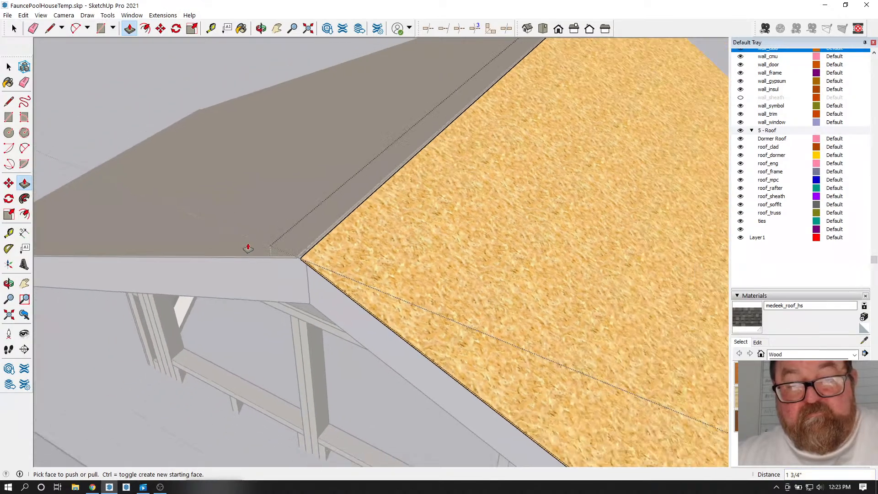
- Extend the eave edge of the copied panel on the side away from the porch outward by 1 1/2 inches
{"action": "scroll", "coordinate": [251, 248], "scroll_direction": "down", "scroll_amount": 5}
{"action": "middle_click_drag", "start_coordinate": [364, 160], "coordinate": [452, 232]}
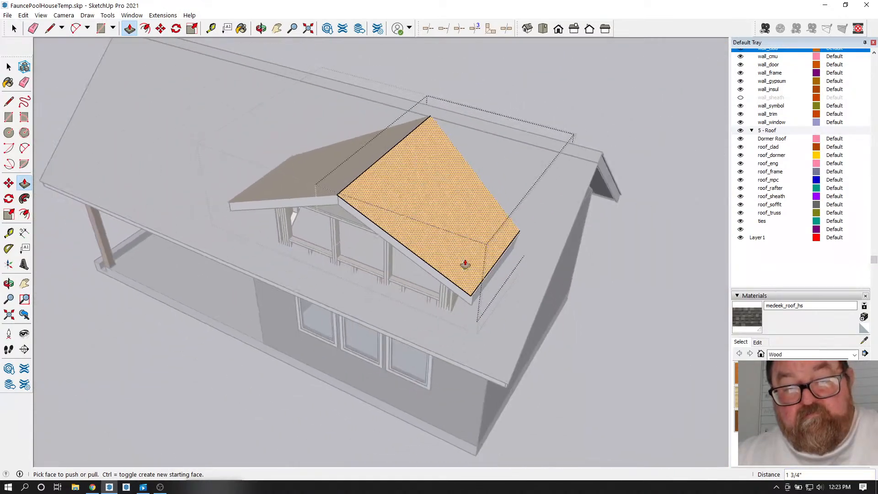
{"action": "scroll", "coordinate": [473, 303], "scroll_direction": "up", "scroll_amount": 8}
{"action": "scroll", "coordinate": [495, 287], "scroll_direction": "up", "scroll_amount": 5}
{"action": "scroll", "coordinate": [272, 242], "scroll_direction": "down", "scroll_amount": 3}
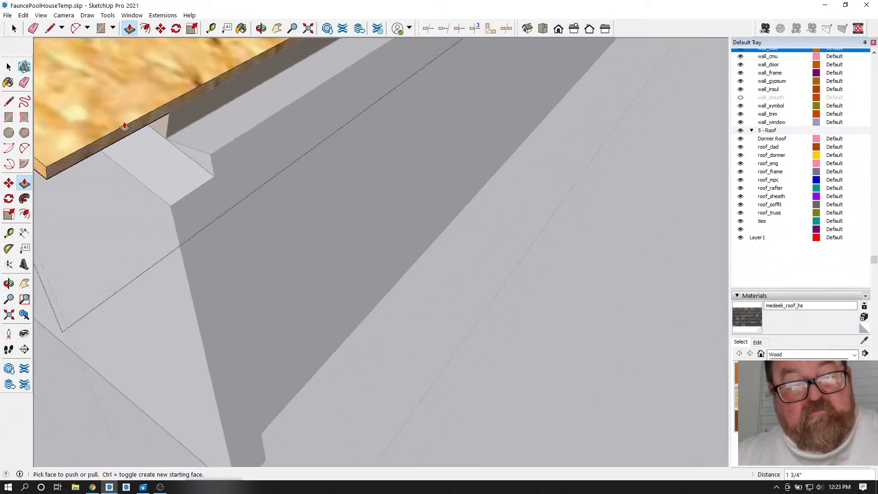
{"action": "left_click_drag", "start_coordinate": [128, 131], "coordinate": [185, 219]}
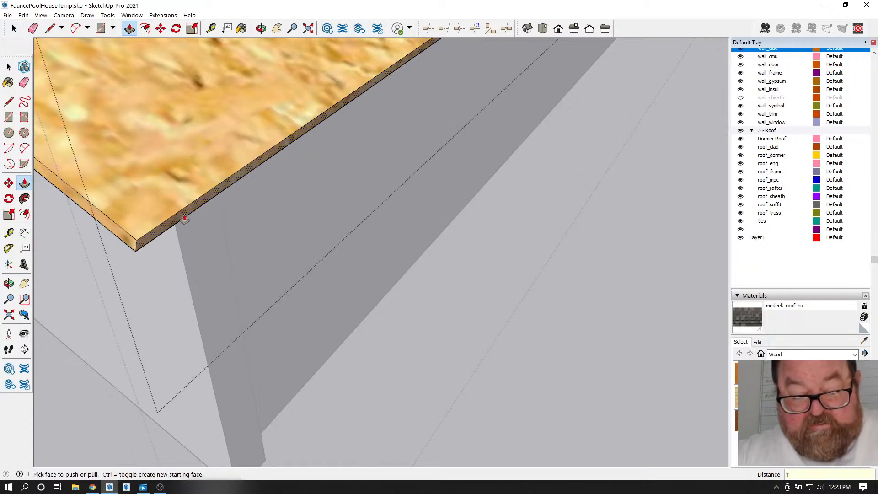
{"action": "key", "text": "Return"}
{"action": "scroll", "coordinate": [186, 216], "scroll_direction": "down", "scroll_amount": 5}
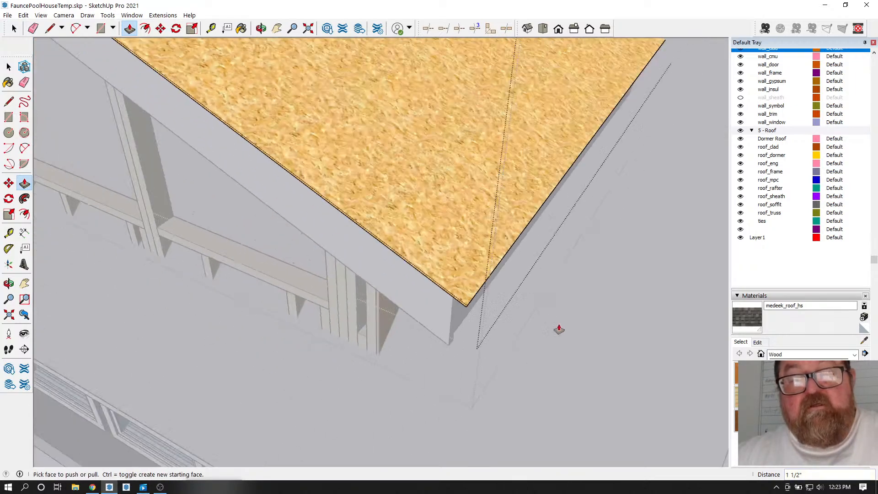
- Open the copied porch-side panel for editing and extend its eave edge outward by 1 1/2 inches
{"action": "scroll", "coordinate": [402, 266], "scroll_direction": "down", "scroll_amount": 3}
{"action": "middle_click_drag", "start_coordinate": [295, 111], "coordinate": [322, 231]}
{"action": "scroll", "coordinate": [322, 230], "scroll_direction": "up", "scroll_amount": 6}
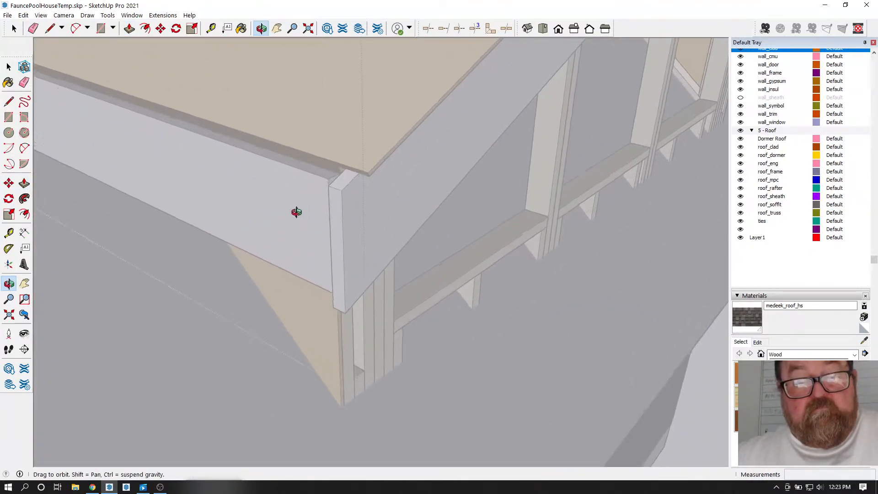
{"action": "key", "text": "m"}
{"action": "key", "text": "p"}
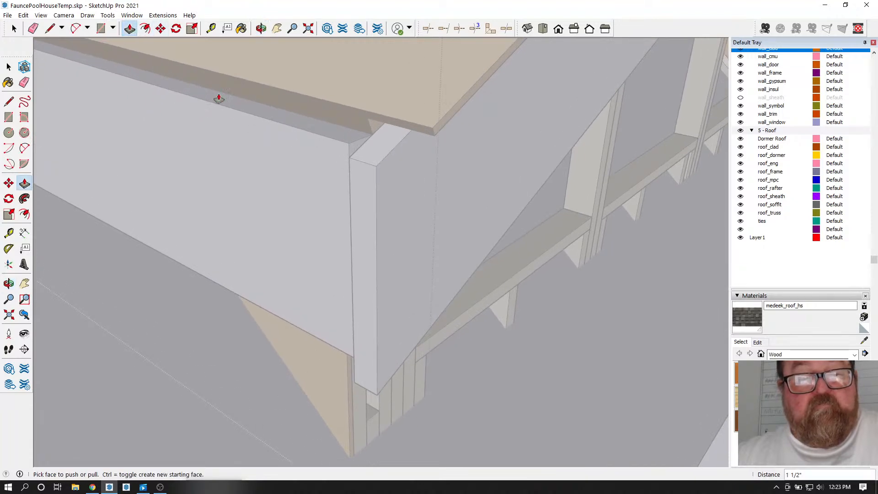
{"action": "left_click", "coordinate": [14, 28]}
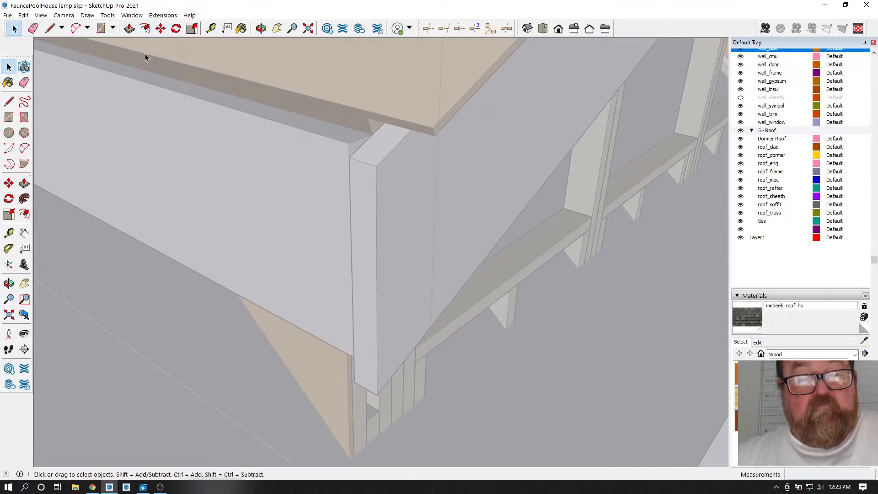
{"action": "left_click", "coordinate": [376, 84]}
{"action": "double_click", "coordinate": [258, 74]}
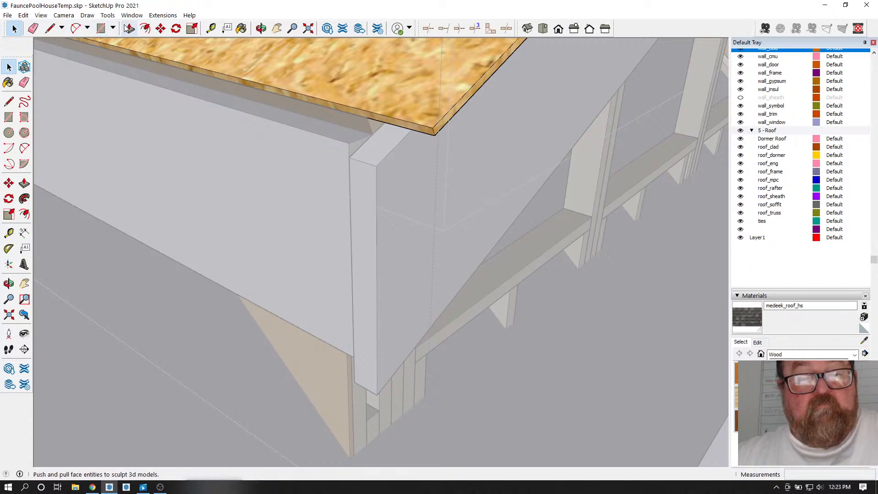
{"action": "left_click", "coordinate": [130, 28]}
{"action": "left_click", "coordinate": [293, 101]}
{"action": "left_click", "coordinate": [377, 175]}
{"action": "left_click", "coordinate": [383, 153]}
{"action": "left_click", "coordinate": [364, 179]}
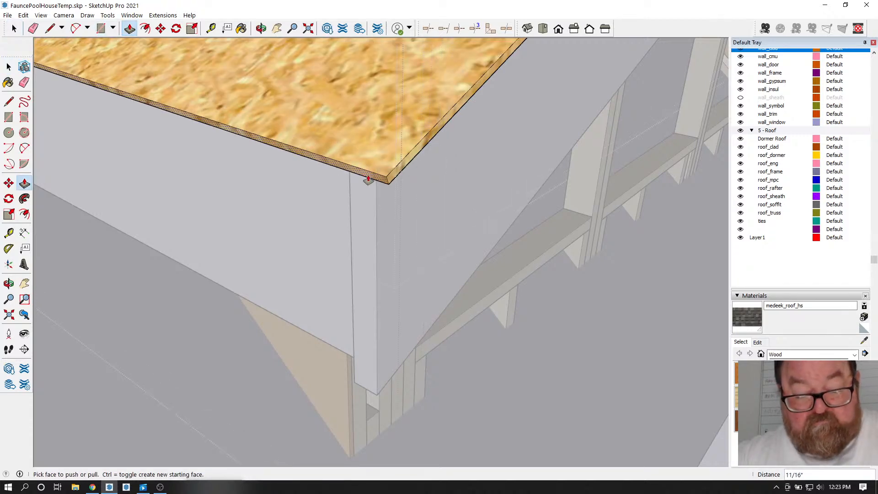
{"action": "left_click", "coordinate": [369, 179]}
{"action": "left_click", "coordinate": [368, 179]}
- Close the porch-side panel and the dormer roof group to return to the whole model
{"action": "scroll", "coordinate": [367, 303], "scroll_direction": "down", "scroll_amount": 10}
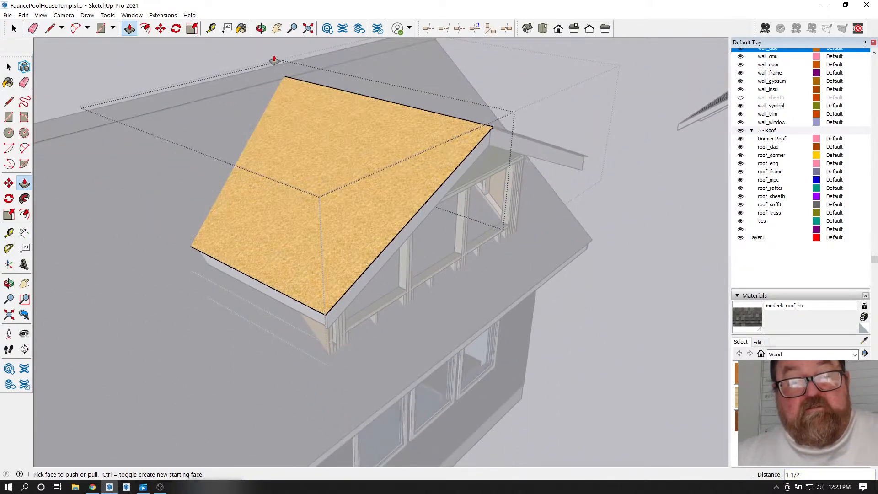
{"action": "left_click", "coordinate": [262, 29]}
{"action": "left_click_drag", "start_coordinate": [393, 176], "coordinate": [369, 227]}
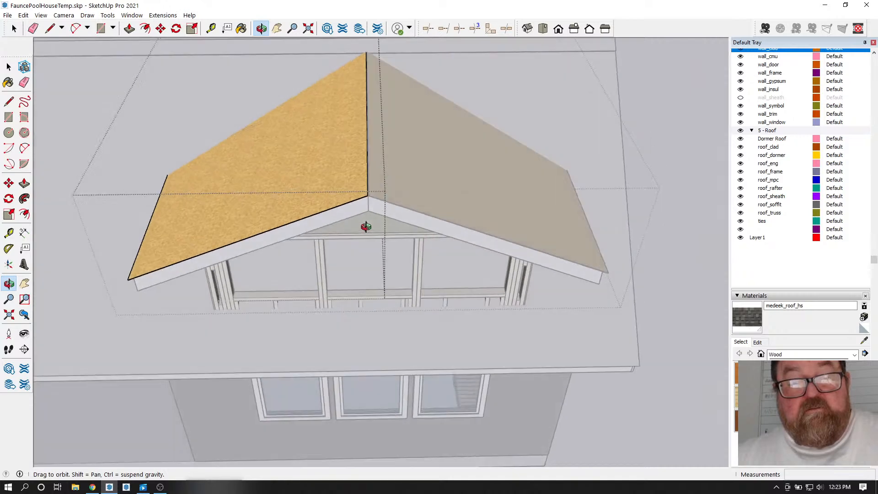
{"action": "left_click", "coordinate": [14, 28]}
{"action": "scroll", "coordinate": [262, 208], "scroll_direction": "down", "scroll_amount": 3}
{"action": "left_click", "coordinate": [603, 129]}
{"action": "left_click", "coordinate": [577, 122]}
{"action": "scroll", "coordinate": [289, 89], "scroll_direction": "up", "scroll_amount": 3}
- Open the dormer roof group, paint both copied panels with the medeek_roof_hs shingle material, and close the group
{"action": "key", "text": "b"}
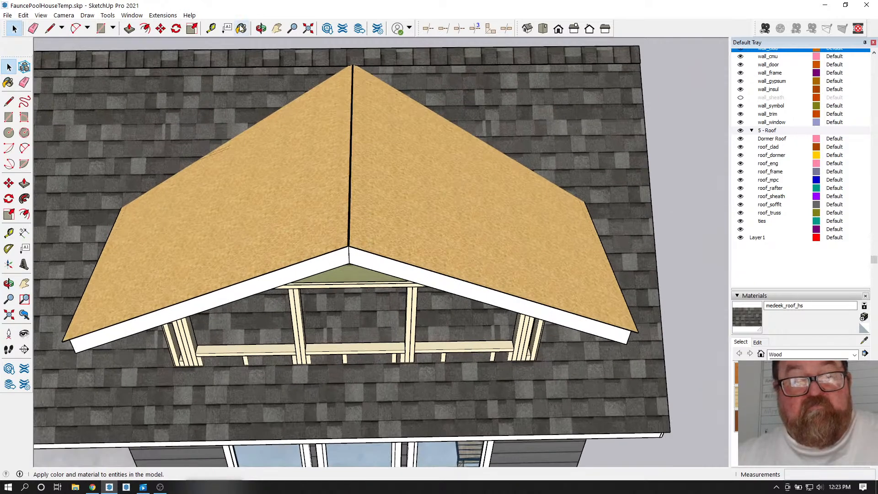
{"action": "scroll", "coordinate": [322, 236], "scroll_direction": "up", "scroll_amount": 8}
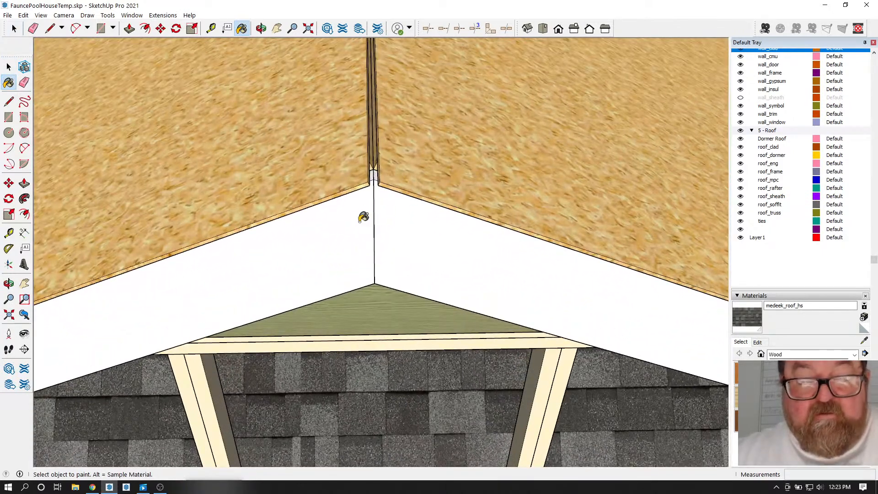
{"action": "left_click", "coordinate": [14, 28]}
{"action": "left_click", "coordinate": [391, 185]}
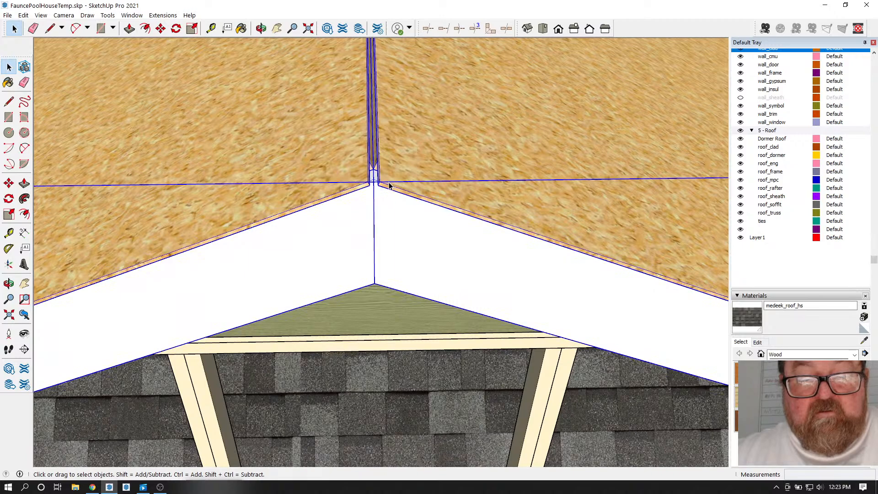
{"action": "double_click", "coordinate": [390, 185]}
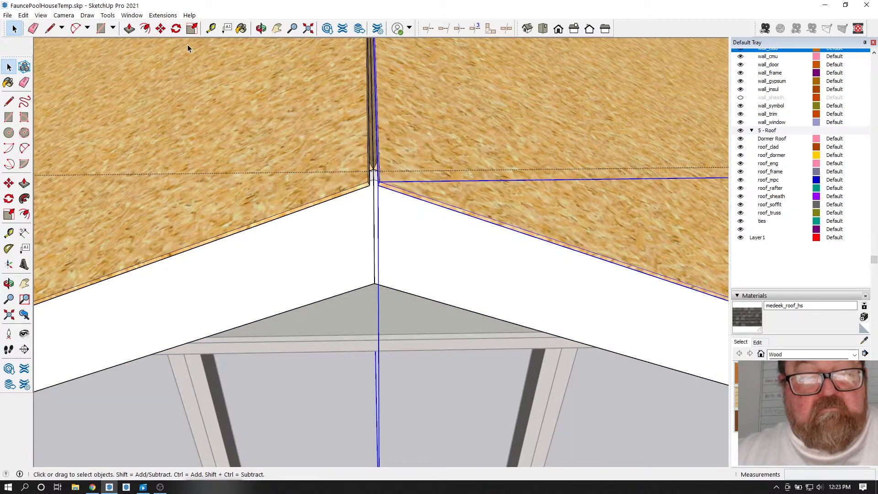
{"action": "left_click", "coordinate": [242, 29]}
{"action": "left_click", "coordinate": [396, 180]}
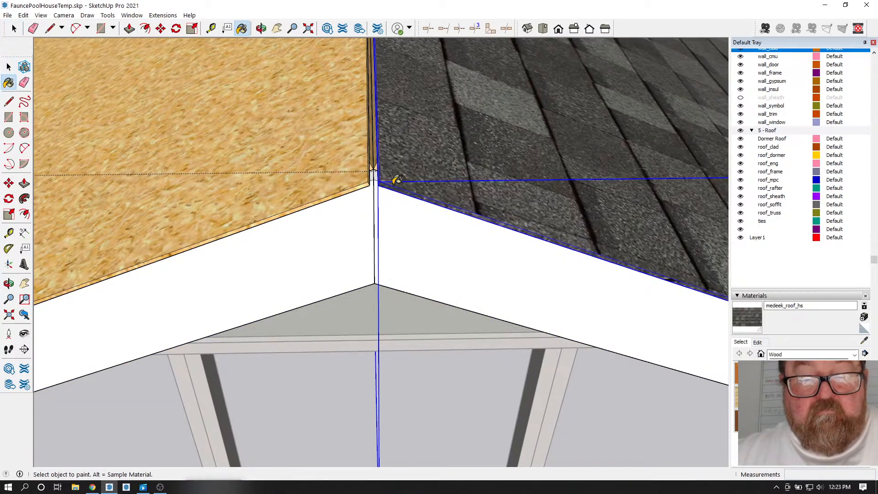
{"action": "left_click", "coordinate": [359, 181]}
{"action": "scroll", "coordinate": [363, 232], "scroll_direction": "down", "scroll_amount": 6}
{"action": "scroll", "coordinate": [386, 264], "scroll_direction": "down", "scroll_amount": 4}
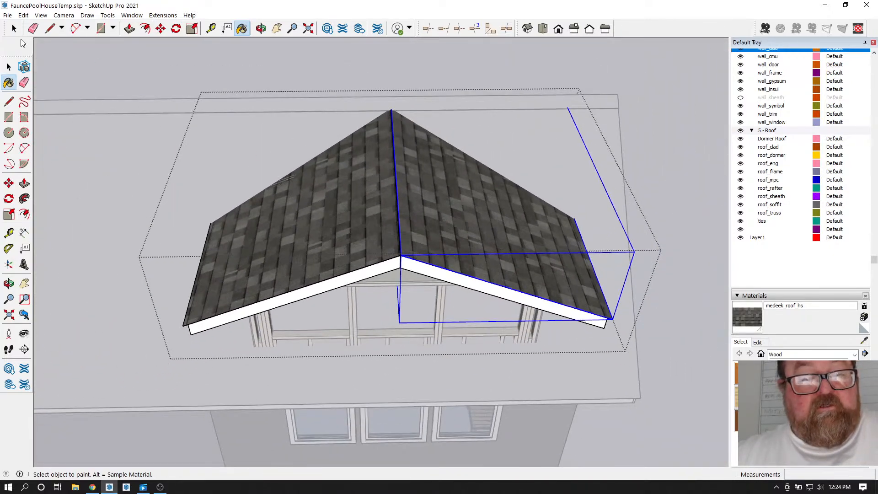
{"action": "left_click", "coordinate": [14, 28]}
{"action": "left_click", "coordinate": [465, 87]}
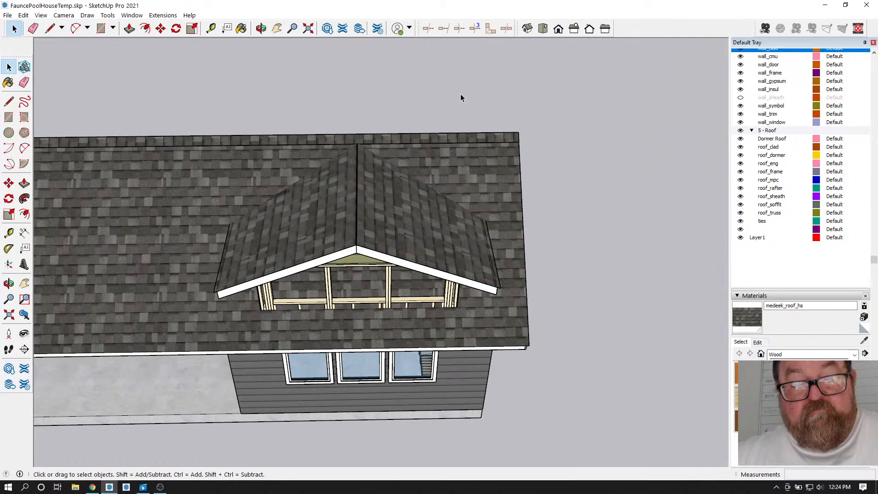
- Examine the ridge where the dormer's two shingled panels meet at the front gable
{"action": "scroll", "coordinate": [358, 251], "scroll_direction": "up", "scroll_amount": 8}
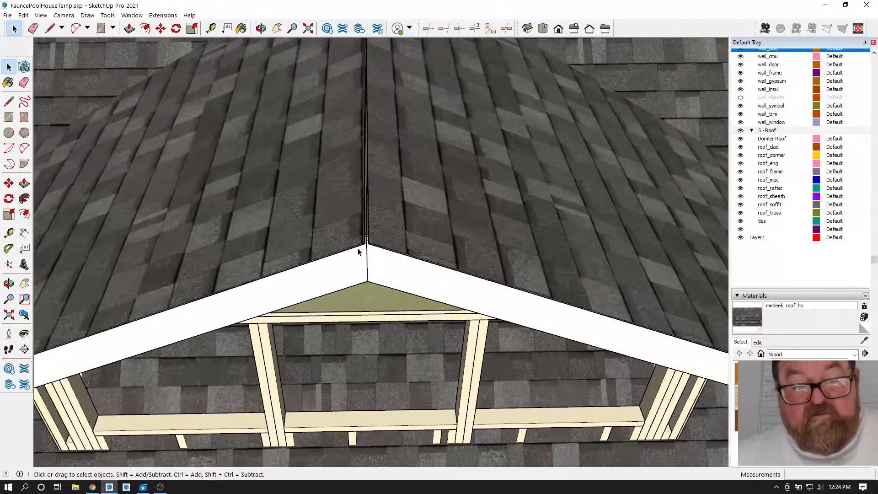
{"action": "scroll", "coordinate": [358, 251], "scroll_direction": "up", "scroll_amount": 2}
{"action": "left_click", "coordinate": [359, 252]}
{"action": "scroll", "coordinate": [359, 251], "scroll_direction": "up", "scroll_amount": 3}
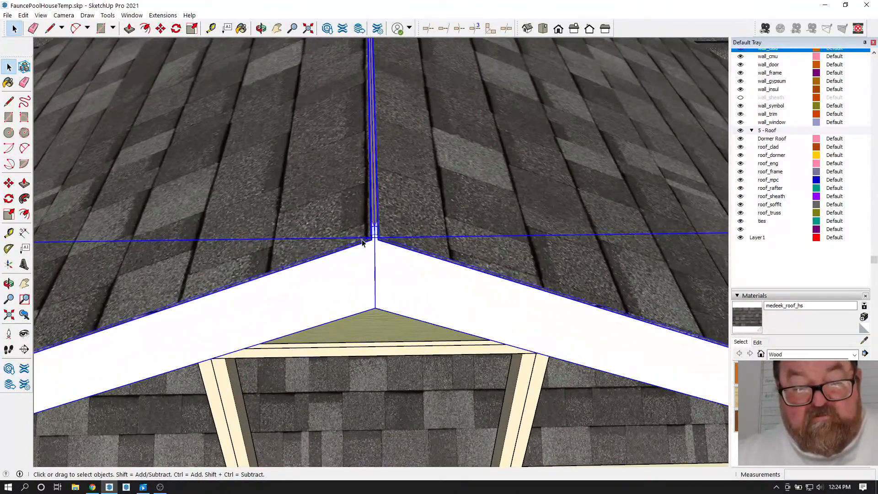
{"action": "scroll", "coordinate": [370, 267], "scroll_direction": "up", "scroll_amount": 1}
{"action": "left_click", "coordinate": [261, 29]}
{"action": "left_click_drag", "start_coordinate": [403, 201], "coordinate": [217, 177]}
{"action": "key", "text": "space"}
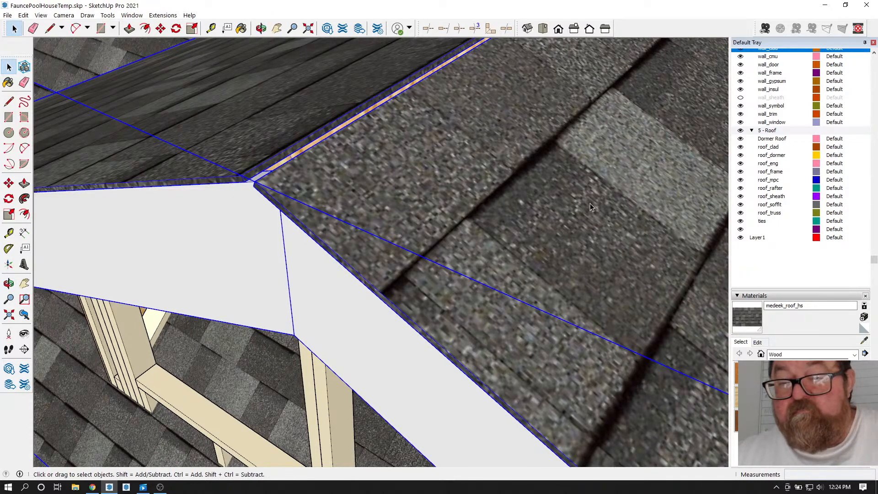
{"action": "scroll", "coordinate": [787, 101], "scroll_direction": "up", "scroll_amount": 5}
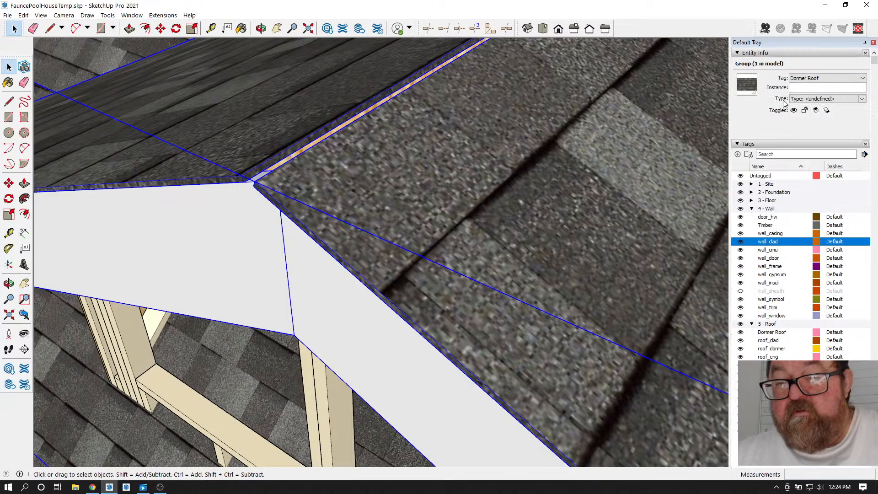
{"action": "left_click", "coordinate": [864, 78]}
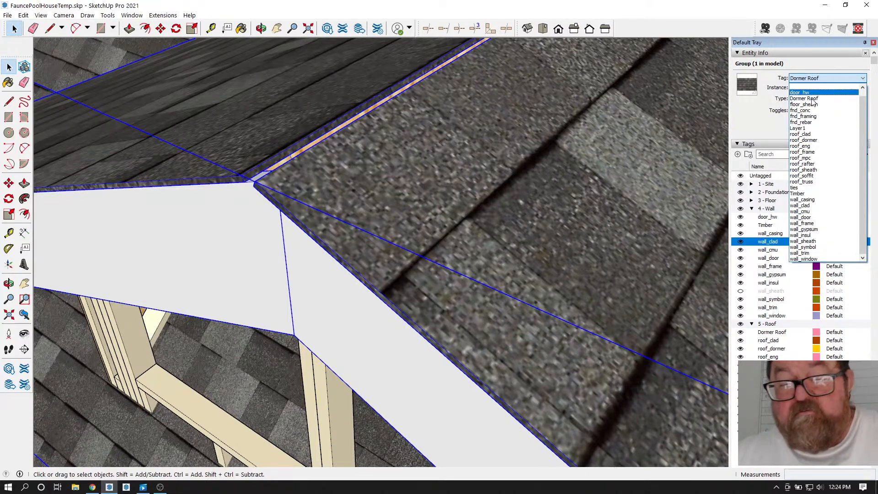
{"action": "scroll", "coordinate": [358, 235], "scroll_direction": "down", "scroll_amount": 9}
{"action": "scroll", "coordinate": [279, 296], "scroll_direction": "down", "scroll_amount": 3}
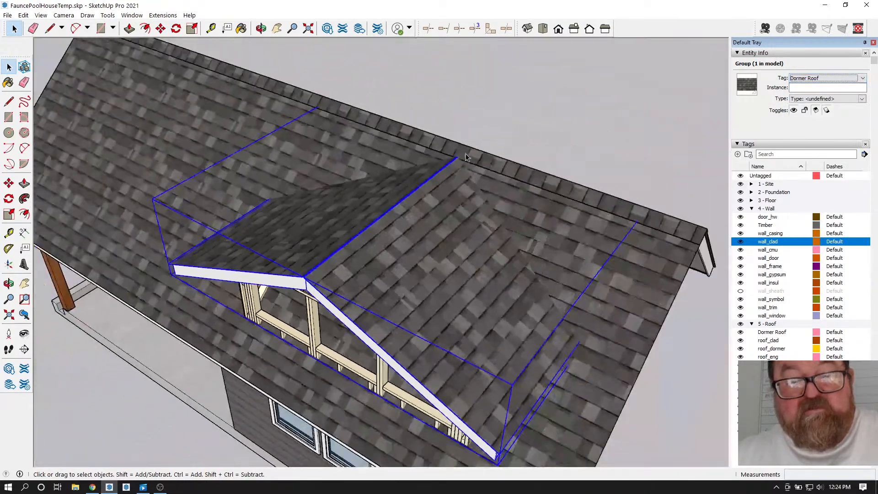
- Inside the dormer roof group, assign the roof_clad tag to both shingled panels together and close the group
{"action": "scroll", "coordinate": [277, 294], "scroll_direction": "up", "scroll_amount": 5}
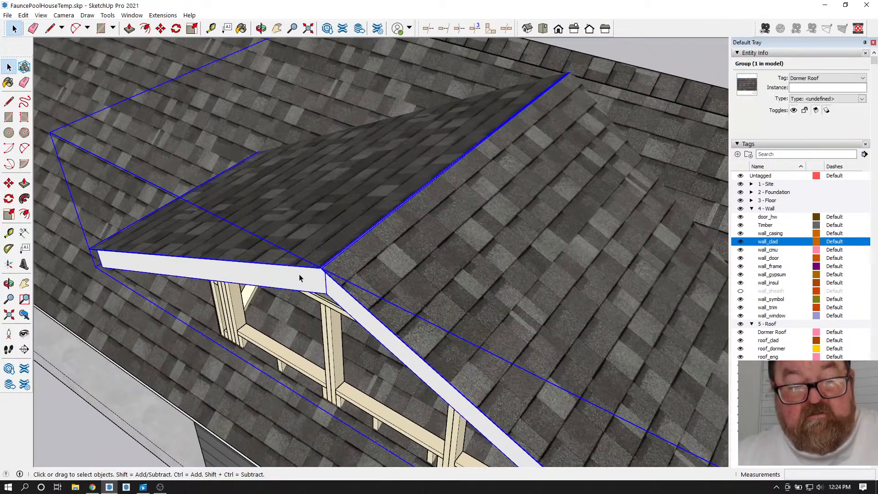
{"action": "double_click", "coordinate": [300, 277]}
{"action": "scroll", "coordinate": [302, 274], "scroll_direction": "up", "scroll_amount": 6}
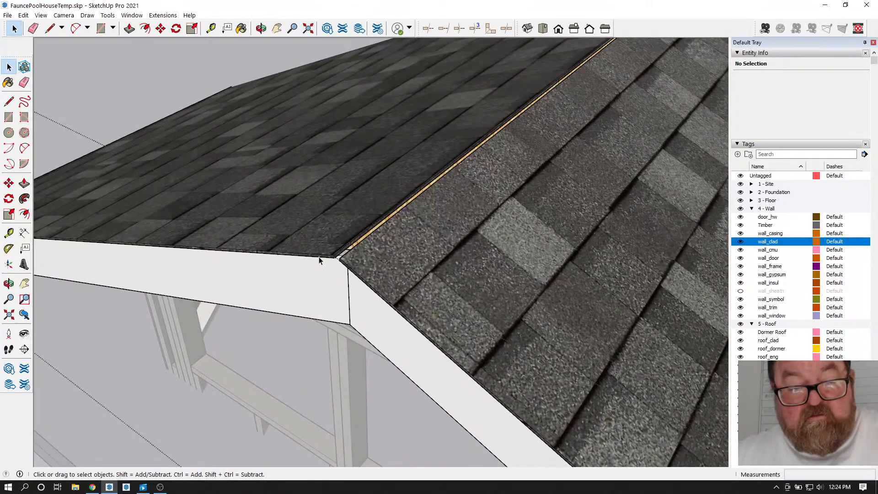
{"action": "scroll", "coordinate": [320, 262], "scroll_direction": "up", "scroll_amount": 1}
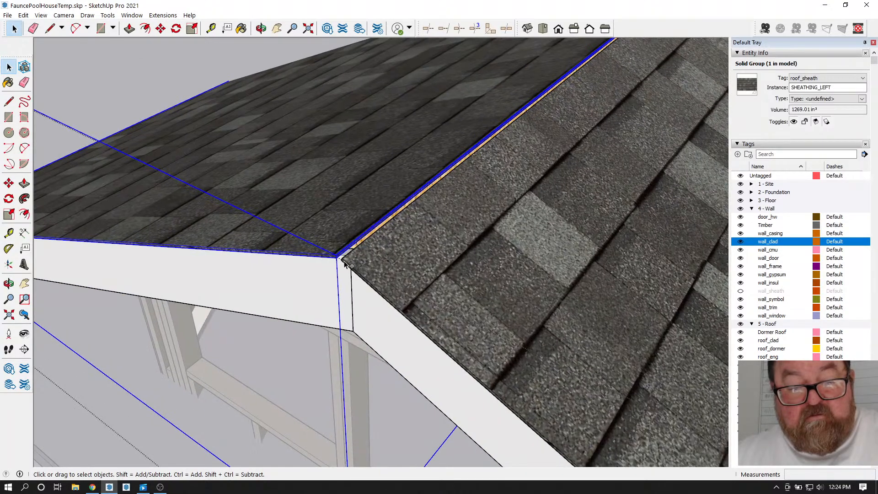
{"action": "left_click", "coordinate": [349, 264], "text": "ctrl"}
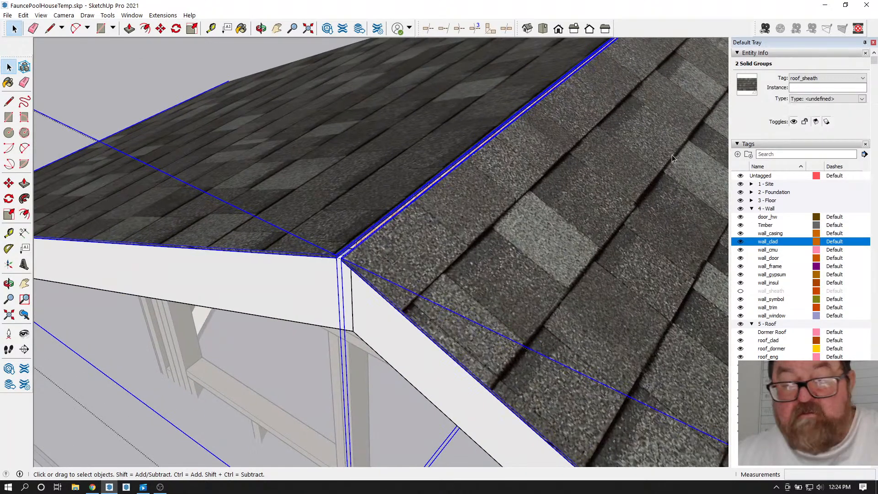
{"action": "left_click", "coordinate": [863, 79]}
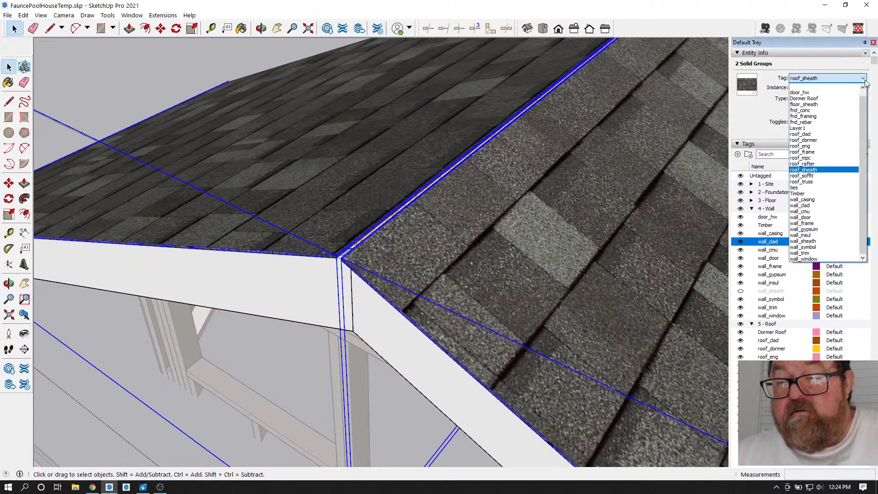
{"action": "left_click", "coordinate": [826, 136]}
{"action": "scroll", "coordinate": [306, 294], "scroll_direction": "down", "scroll_amount": 8}
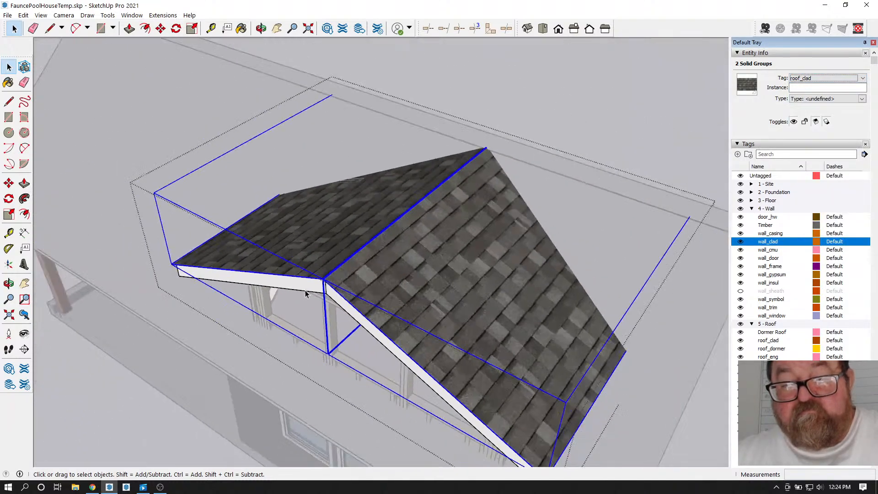
{"action": "scroll", "coordinate": [383, 243], "scroll_direction": "down", "scroll_amount": 6}
{"action": "left_click", "coordinate": [502, 147]}
- Examine the shingled dormer, the main ridge and the gable end from several viewpoints
{"action": "scroll", "coordinate": [605, 281], "scroll_direction": "up", "scroll_amount": 10}
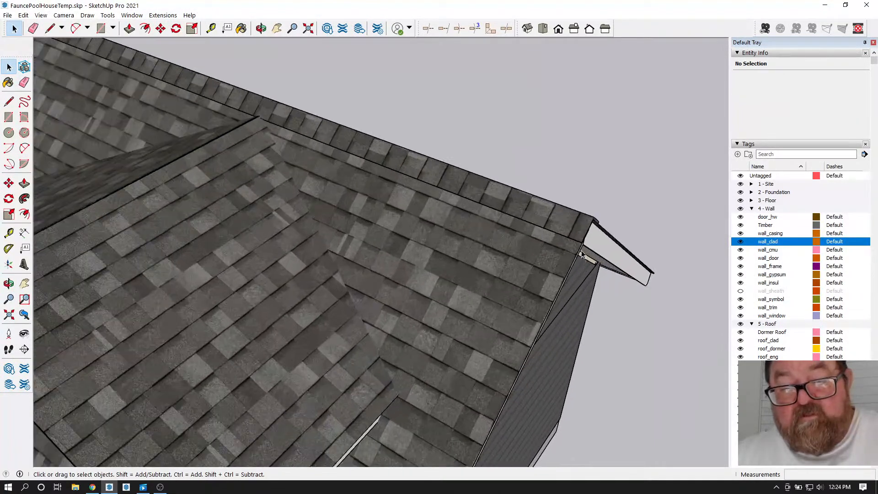
{"action": "scroll", "coordinate": [599, 224], "scroll_direction": "up", "scroll_amount": 5}
{"action": "scroll", "coordinate": [614, 251], "scroll_direction": "down", "scroll_amount": 4}
{"action": "scroll", "coordinate": [570, 226], "scroll_direction": "down", "scroll_amount": 4}
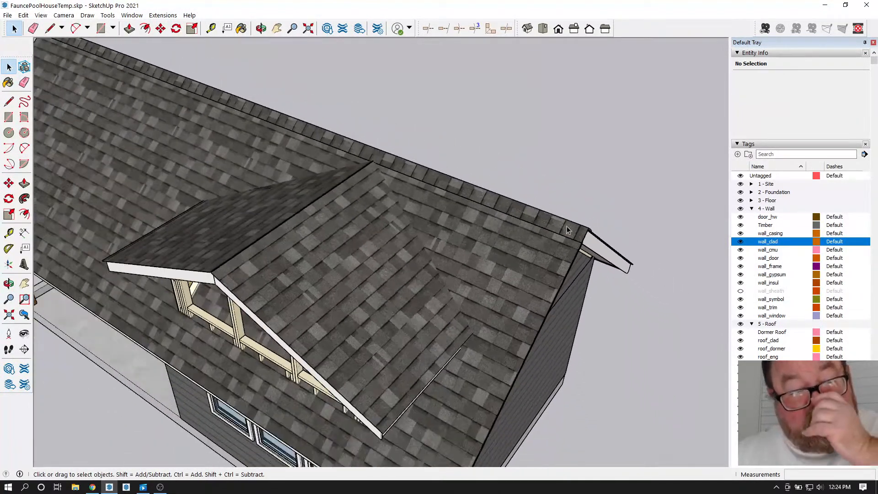
{"action": "scroll", "coordinate": [430, 227], "scroll_direction": "down", "scroll_amount": 2}
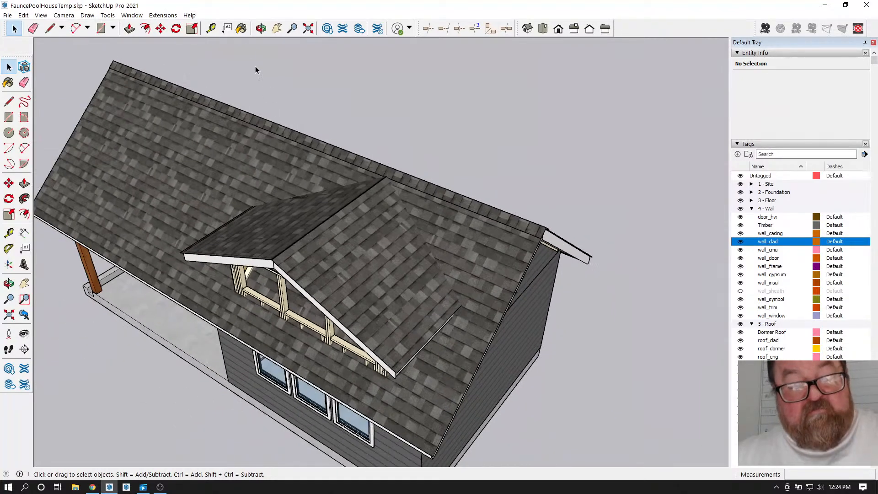
{"action": "left_click", "coordinate": [261, 28]}
{"action": "left_click_drag", "start_coordinate": [402, 238], "coordinate": [182, 443]}
- Switch to YouTube Studio in the browser to check the live stream's chat, and return to the SketchUp model
{"action": "left_click", "coordinate": [96, 487]}
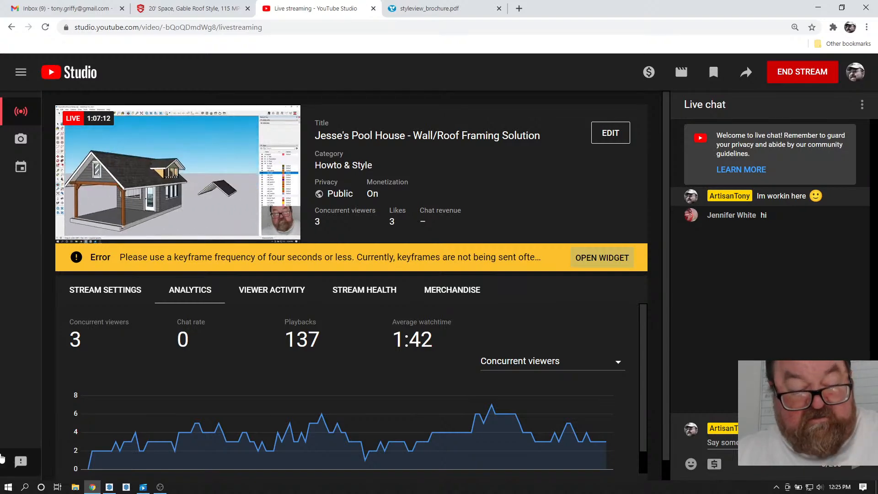
{"action": "left_click", "coordinate": [109, 487]}
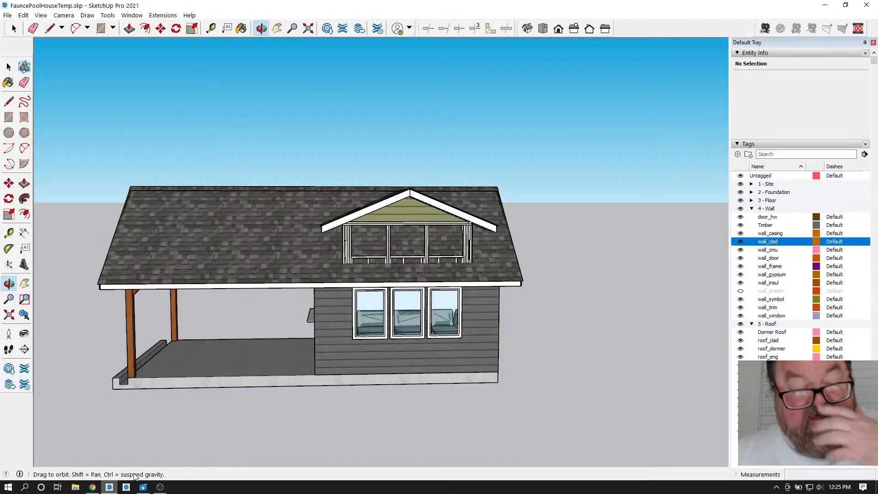
- Turn on the visibility of the wall_sheath tag to show the sheathing on the dormer's front wall
{"action": "left_click_drag", "start_coordinate": [350, 259], "coordinate": [294, 287]}
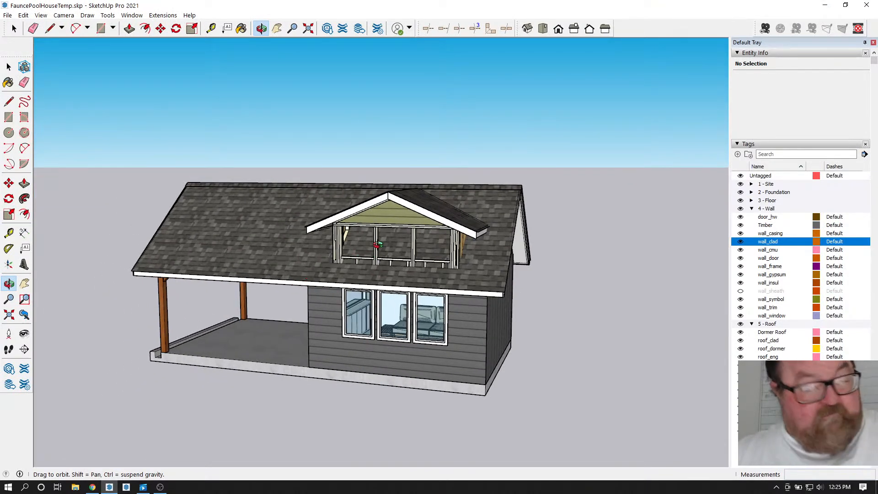
{"action": "scroll", "coordinate": [376, 248], "scroll_direction": "up", "scroll_amount": 6}
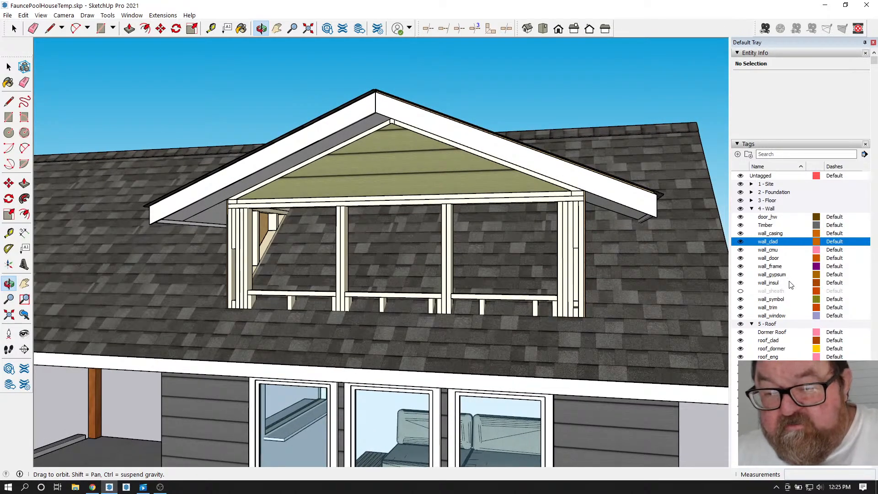
{"action": "left_click", "coordinate": [741, 291]}
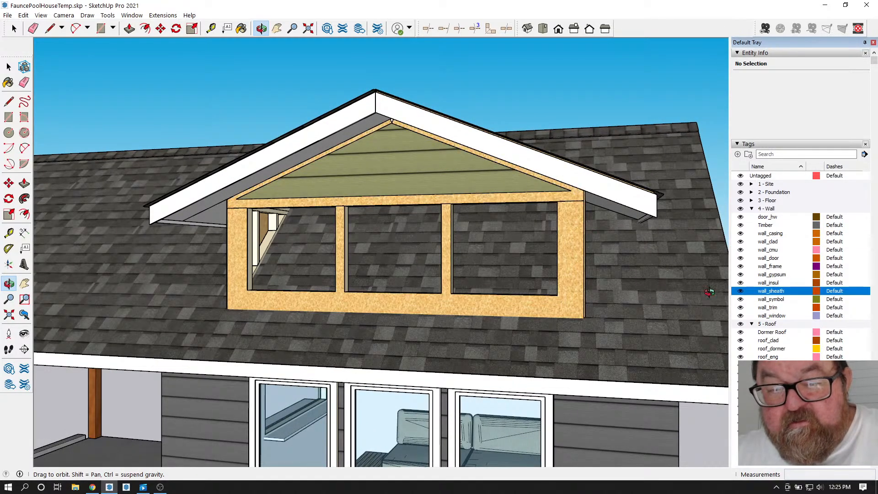
- Inspect the sheathed dormer from several viewpoints and hide the Dormer Roof tag to expose the main roof inside the dormer walls
{"action": "scroll", "coordinate": [581, 264], "scroll_direction": "down", "scroll_amount": 2}
{"action": "scroll", "coordinate": [375, 178], "scroll_direction": "up", "scroll_amount": 5}
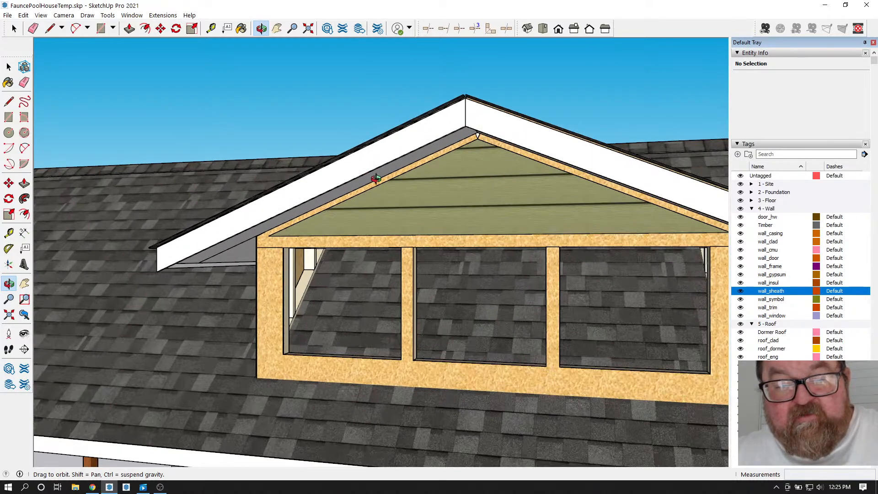
{"action": "scroll", "coordinate": [438, 210], "scroll_direction": "down", "scroll_amount": 6}
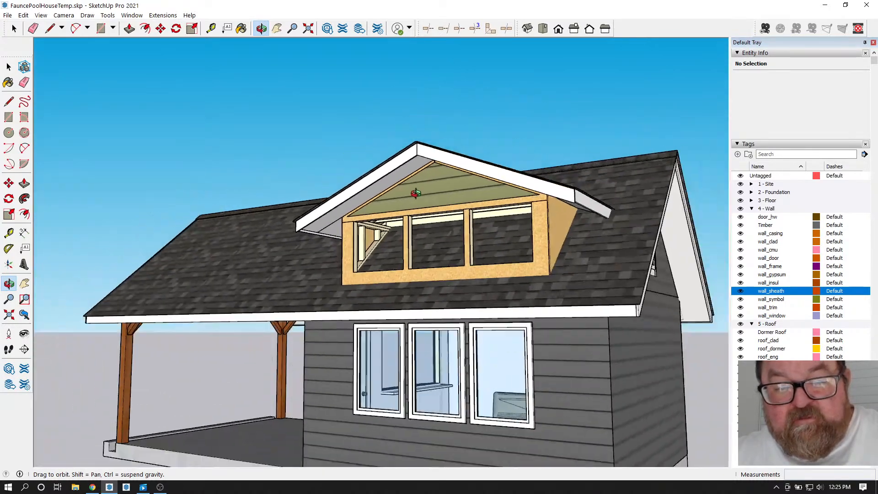
{"action": "middle_click_drag", "start_coordinate": [452, 196], "coordinate": [527, 303]}
{"action": "scroll", "coordinate": [481, 272], "scroll_direction": "up", "scroll_amount": 3}
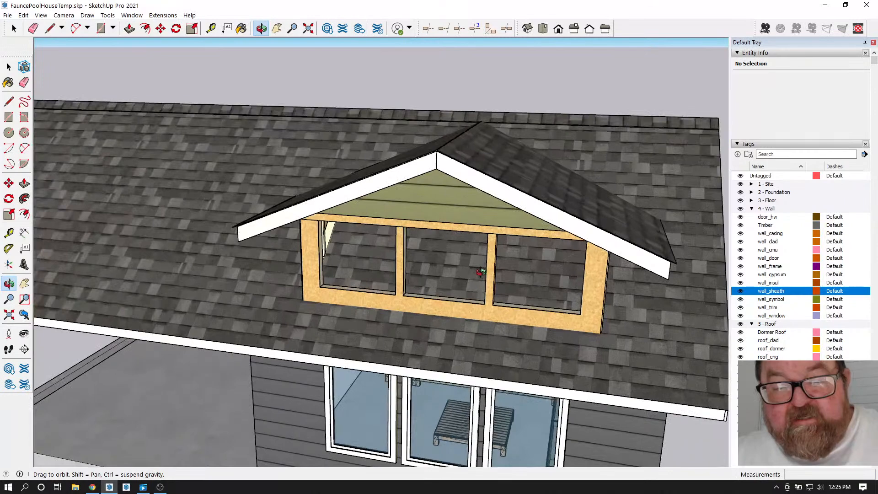
{"action": "scroll", "coordinate": [510, 273], "scroll_direction": "down", "scroll_amount": 2}
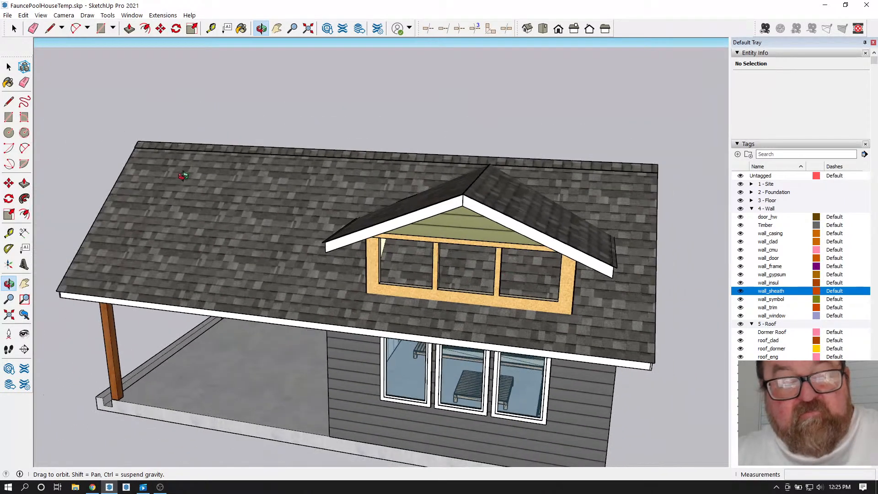
{"action": "key", "text": "space"}
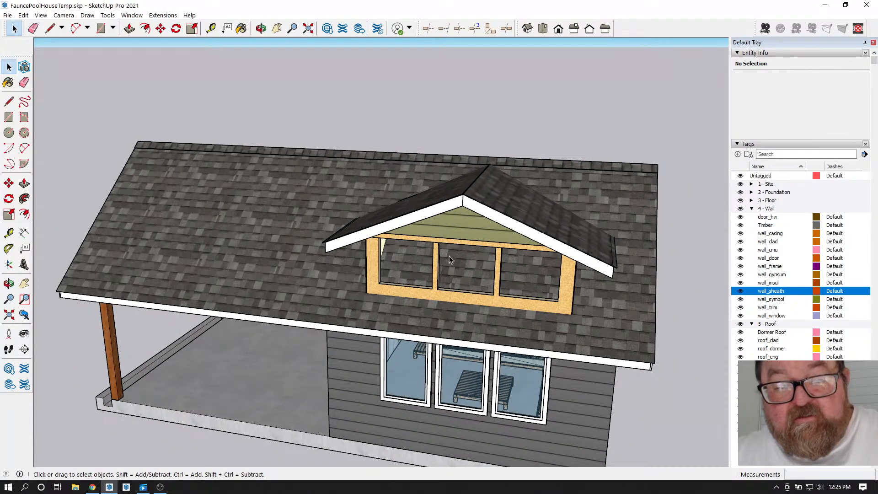
{"action": "left_click", "coordinate": [741, 333]}
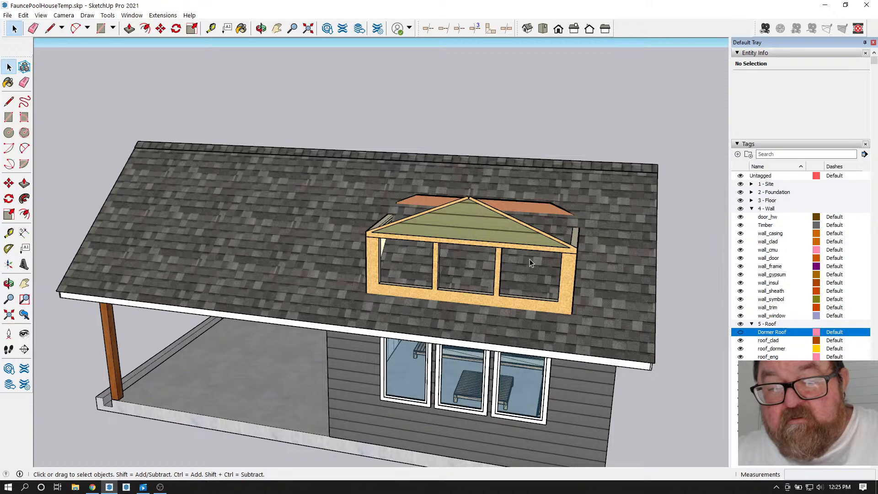
- Open the main roof's shingle panel for editing and select all its connected geometry inside the dormer walls
{"action": "left_click", "coordinate": [262, 28]}
{"action": "left_click_drag", "start_coordinate": [441, 215], "coordinate": [487, 330]}
{"action": "scroll", "coordinate": [422, 193], "scroll_direction": "up", "scroll_amount": 3}
{"action": "left_click_drag", "start_coordinate": [388, 263], "coordinate": [399, 260]}
{"action": "key", "text": "space"}
{"action": "left_click", "coordinate": [432, 282]}
{"action": "triple_click", "coordinate": [430, 289]}
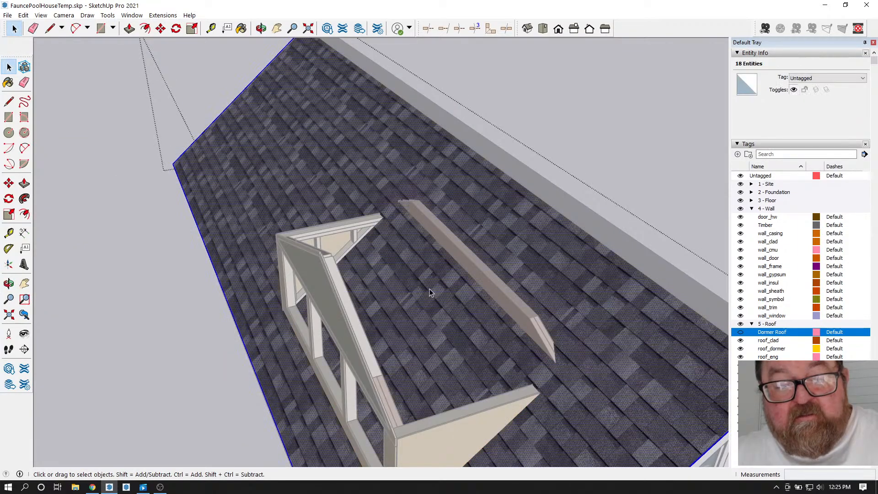
- Draw a rectangle on the shingle panel between the dormer walls and push it 1/4" through to cut an opening
{"action": "left_click", "coordinate": [100, 29]}
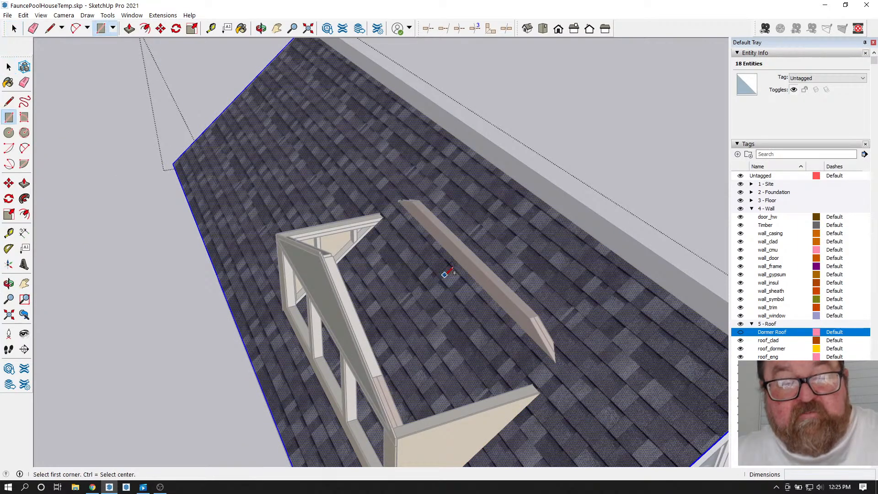
{"action": "scroll", "coordinate": [406, 270], "scroll_direction": "up", "scroll_amount": 2}
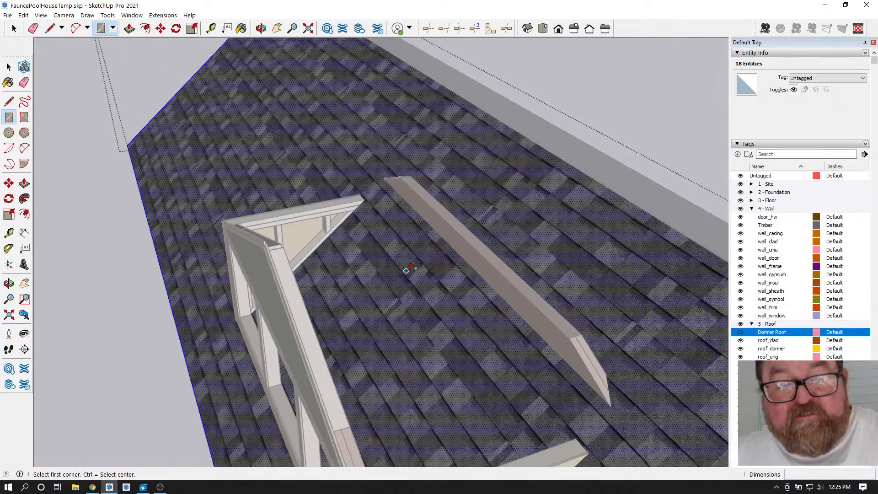
{"action": "left_click", "coordinate": [339, 289]}
{"action": "left_click", "coordinate": [542, 370]}
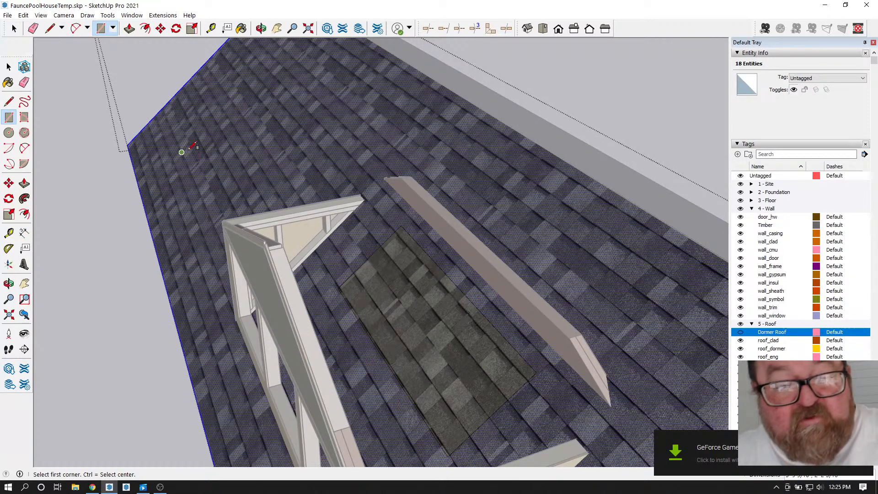
{"action": "left_click", "coordinate": [129, 28]}
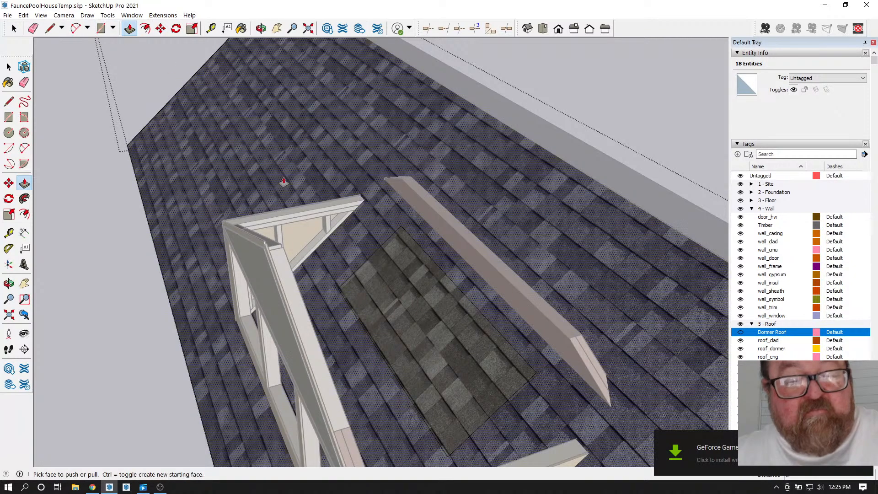
{"action": "left_click", "coordinate": [382, 281]}
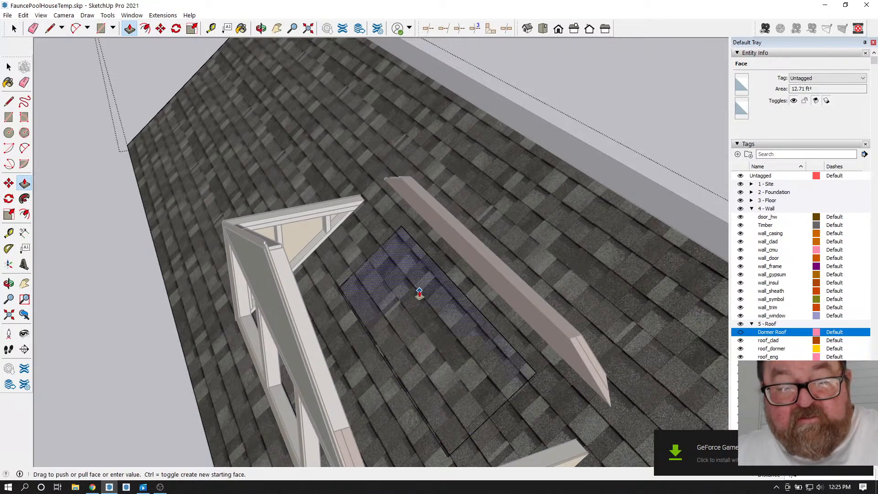
{"action": "left_click", "coordinate": [422, 293]}
- Push the opening's side edge about 2' 2 11/16" out to the dormer's framed side wall
{"action": "scroll", "coordinate": [426, 266], "scroll_direction": "up", "scroll_amount": 6}
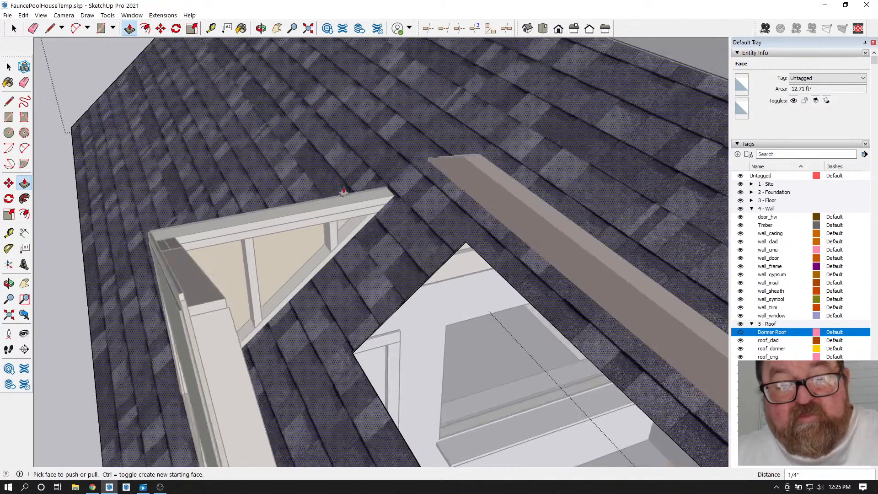
{"action": "scroll", "coordinate": [428, 235], "scroll_direction": "down", "scroll_amount": 2}
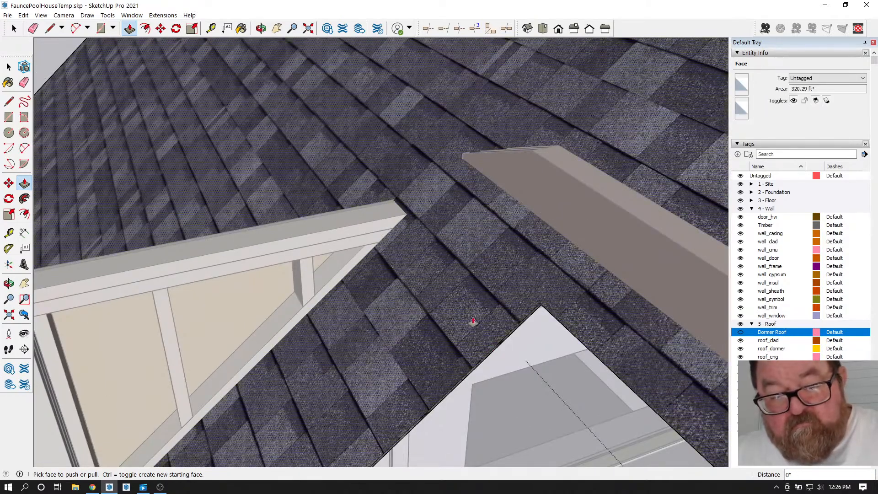
{"action": "left_click", "coordinate": [261, 29]}
{"action": "left_click_drag", "start_coordinate": [412, 275], "coordinate": [397, 195]}
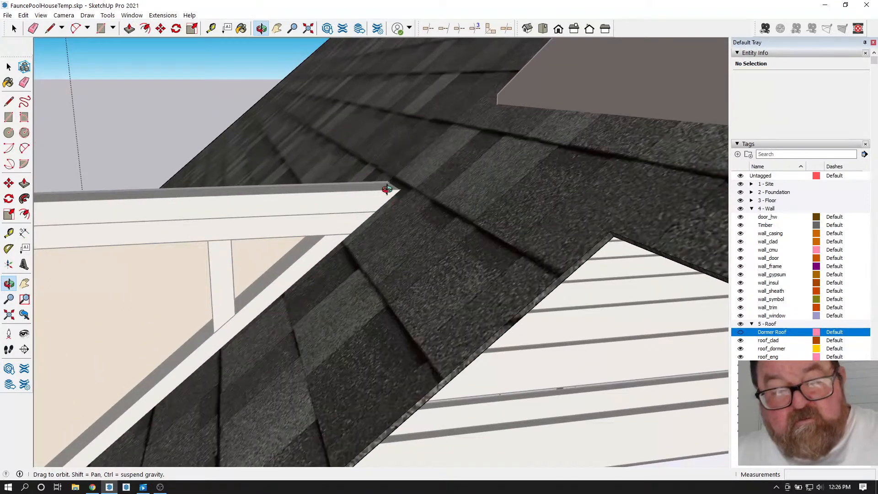
{"action": "left_click", "coordinate": [129, 28]}
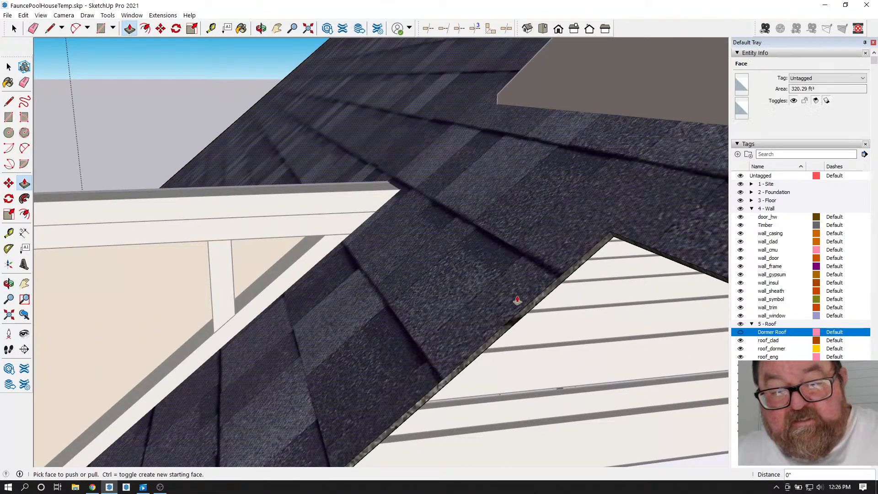
{"action": "left_click_drag", "start_coordinate": [526, 308], "coordinate": [387, 184]}
{"action": "middle_click_drag", "start_coordinate": [382, 298], "coordinate": [338, 252]}
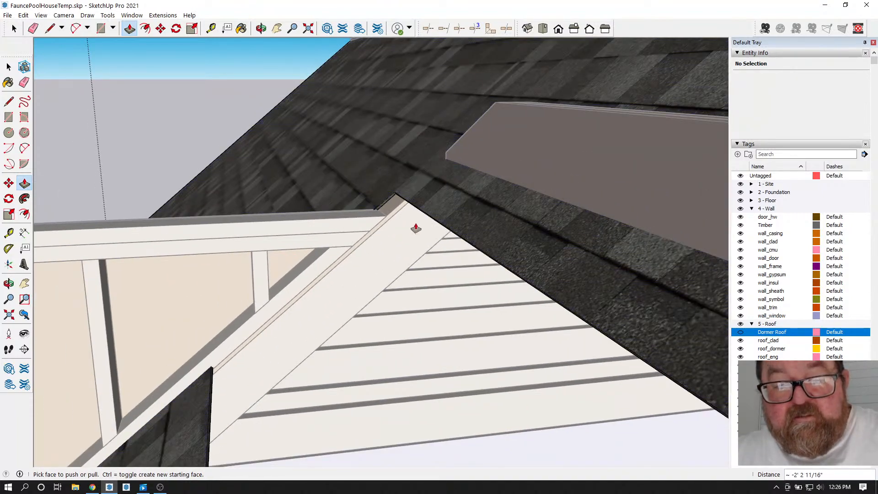
- Push the opening's lower shingle edge back to the dormer's front wall, removing the strip of shingles beneath it
{"action": "scroll", "coordinate": [345, 194], "scroll_direction": "down", "scroll_amount": 5}
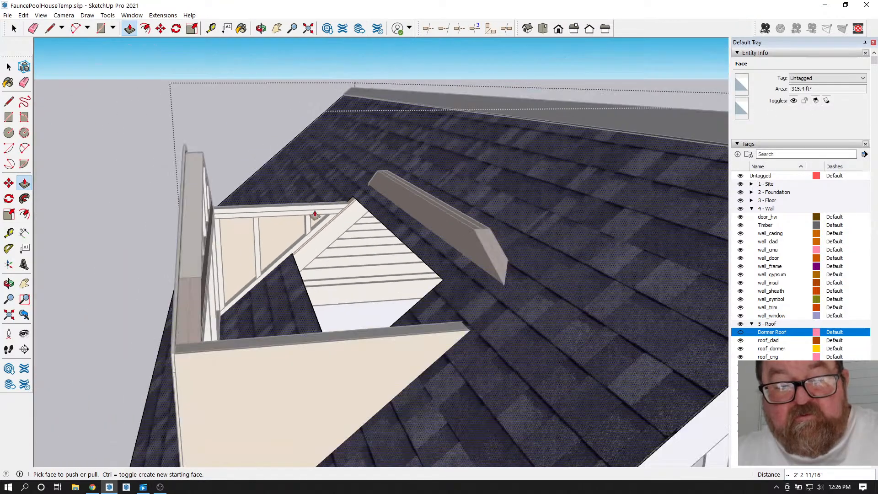
{"action": "left_click", "coordinate": [259, 28]}
{"action": "left_click_drag", "start_coordinate": [257, 160], "coordinate": [177, 382]}
{"action": "scroll", "coordinate": [178, 382], "scroll_direction": "up", "scroll_amount": 3}
{"action": "scroll", "coordinate": [249, 363], "scroll_direction": "up", "scroll_amount": 2}
{"action": "scroll", "coordinate": [297, 316], "scroll_direction": "up", "scroll_amount": 2}
{"action": "left_click", "coordinate": [129, 29]}
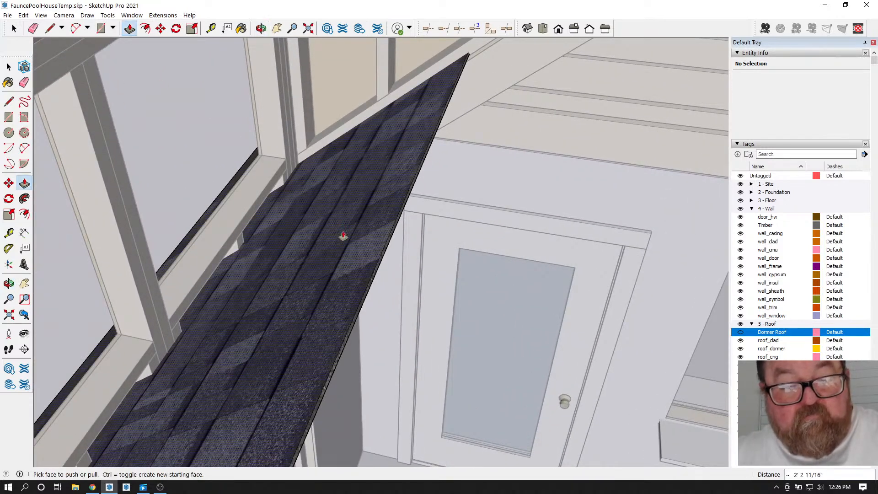
{"action": "left_click_drag", "start_coordinate": [377, 270], "coordinate": [104, 355]}
- Push the opening's upper shingle edge about 9 15/16" up the slope to the end of the bevelled board above it
{"action": "middle_click_drag", "start_coordinate": [211, 99], "coordinate": [395, 236]}
{"action": "middle_click_drag", "start_coordinate": [465, 185], "coordinate": [362, 117]}
{"action": "scroll", "coordinate": [364, 126], "scroll_direction": "up", "scroll_amount": 3}
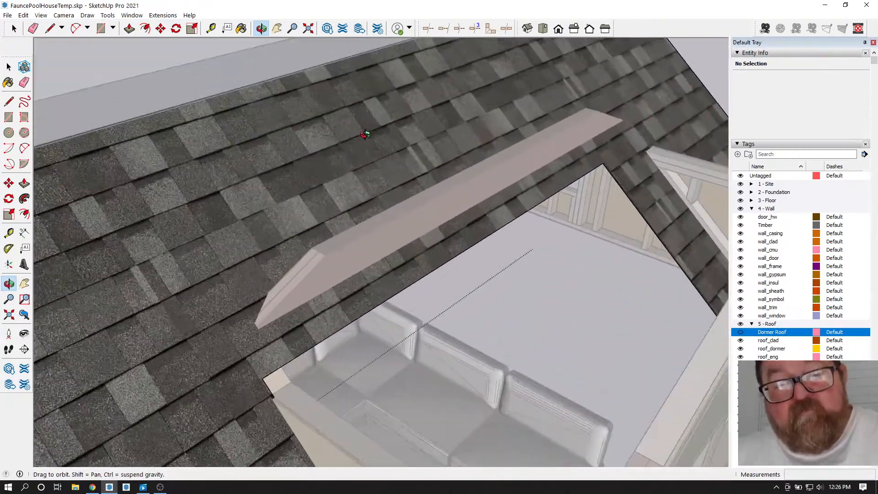
{"action": "scroll", "coordinate": [416, 196], "scroll_direction": "up", "scroll_amount": 3}
{"action": "scroll", "coordinate": [308, 271], "scroll_direction": "up", "scroll_amount": 3}
{"action": "scroll", "coordinate": [323, 270], "scroll_direction": "up", "scroll_amount": 3}
{"action": "middle_click_drag", "start_coordinate": [323, 269], "coordinate": [365, 178]}
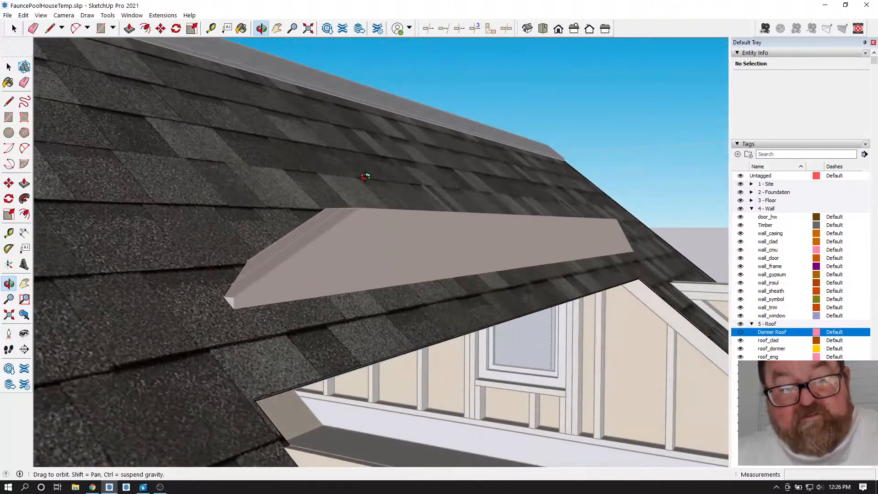
{"action": "key", "text": "p"}
{"action": "left_click", "coordinate": [291, 407]}
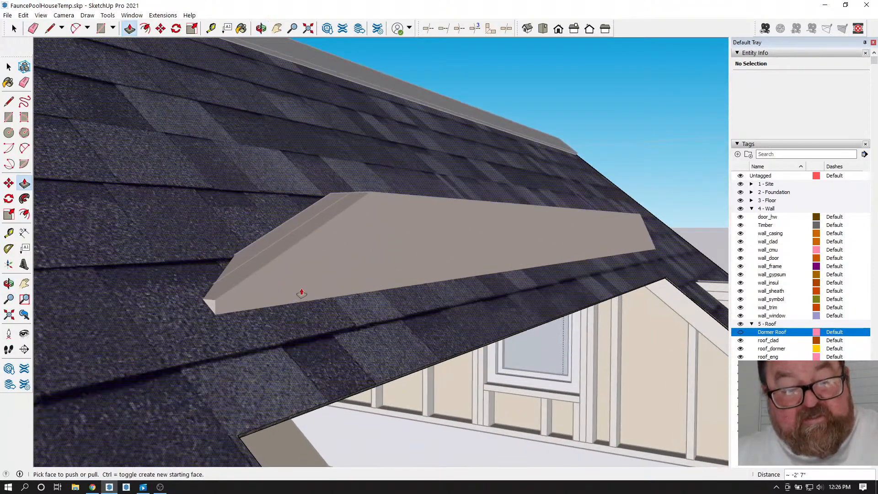
{"action": "left_click_drag", "start_coordinate": [286, 419], "coordinate": [236, 256]}
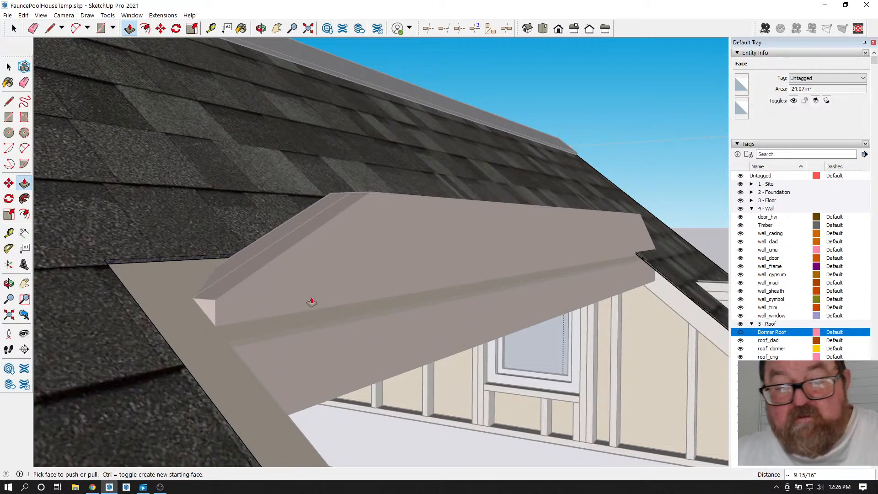
- Show the Dormer Roof tag to check the enlarged opening against the dormer roof, and hide the tag again
{"action": "left_click", "coordinate": [740, 333]}
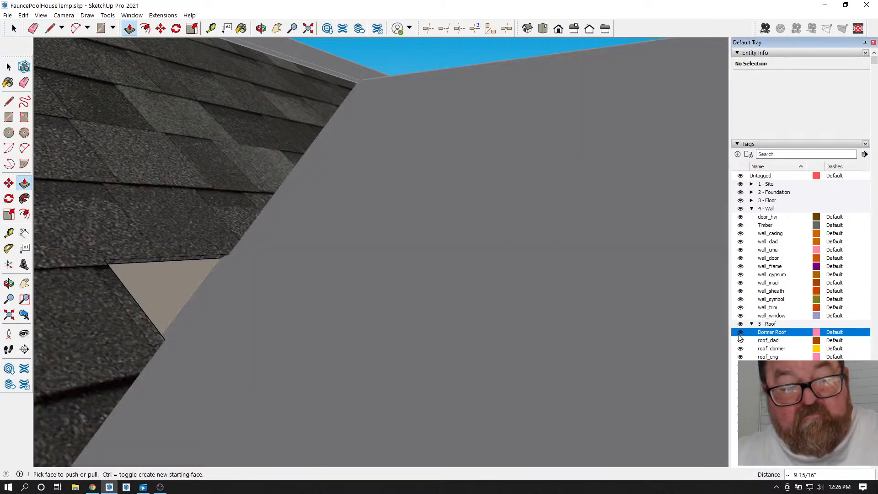
{"action": "scroll", "coordinate": [447, 355], "scroll_direction": "down", "scroll_amount": 4}
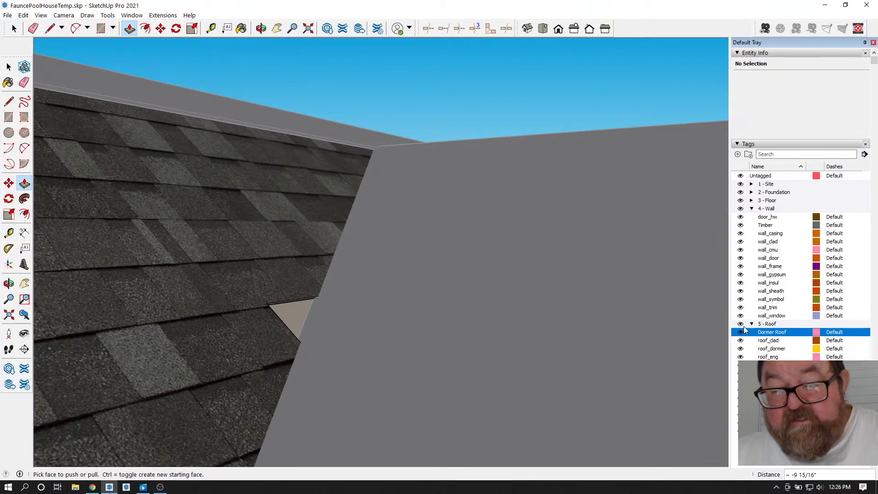
{"action": "left_click", "coordinate": [741, 333]}
- Try to draw a line across the opening's upper corner from the bevelled board's edge down to the opening's side edge
{"action": "scroll", "coordinate": [285, 319], "scroll_direction": "up", "scroll_amount": 3}
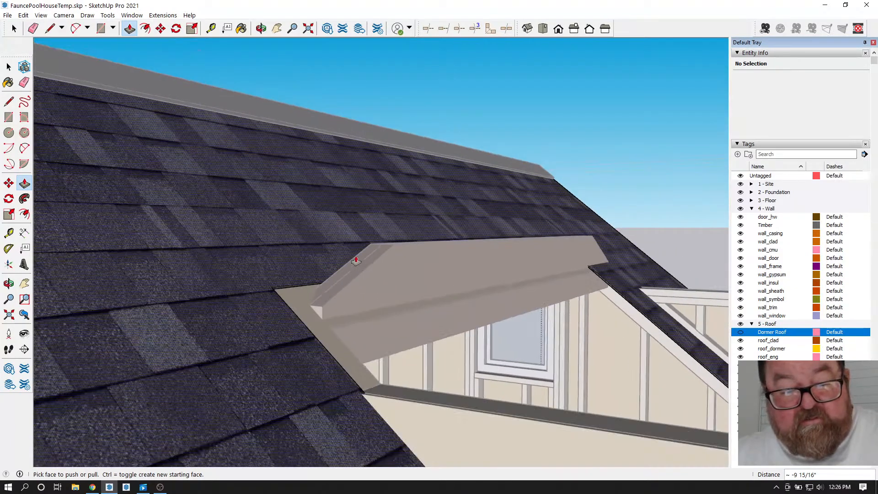
{"action": "scroll", "coordinate": [286, 318], "scroll_direction": "up", "scroll_amount": 5}
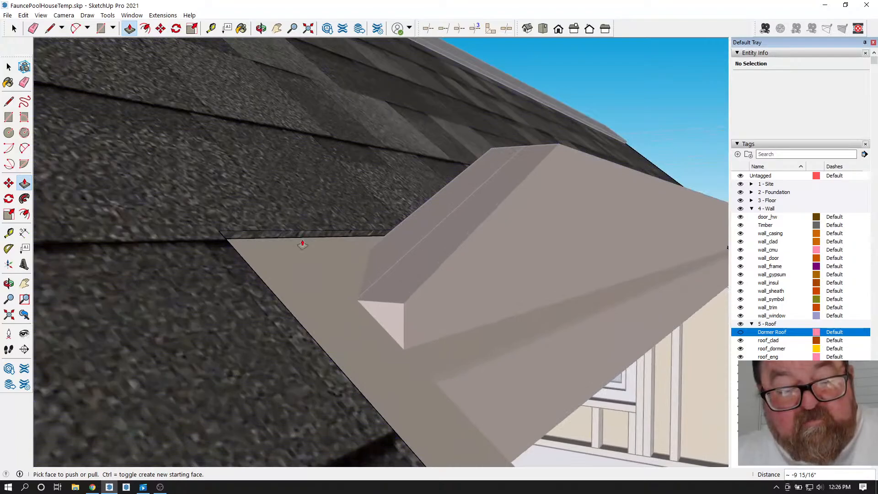
{"action": "middle_click_drag", "start_coordinate": [283, 94], "coordinate": [439, 198]}
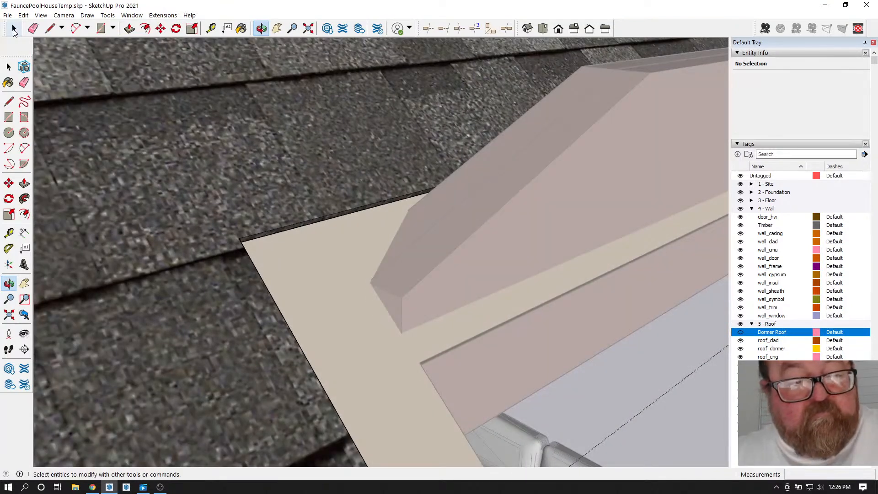
{"action": "left_click", "coordinate": [331, 205]}
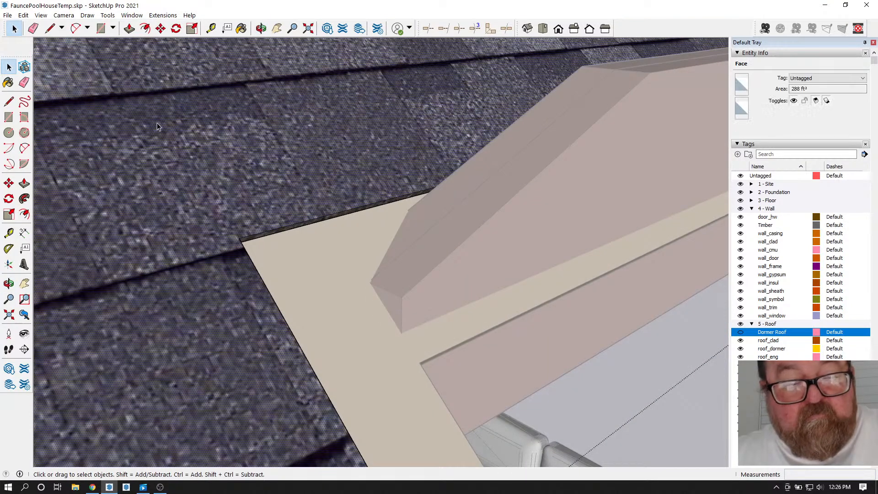
{"action": "double_click", "coordinate": [284, 185]}
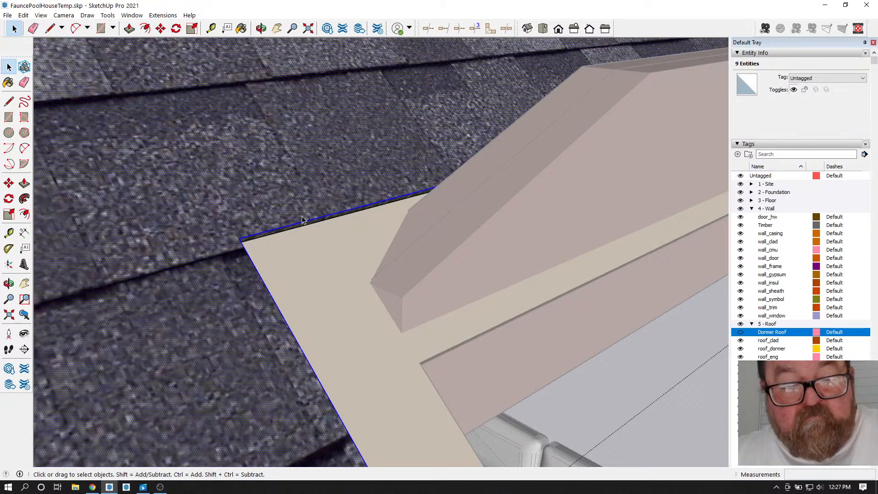
{"action": "left_click", "coordinate": [233, 166]}
{"action": "left_click", "coordinate": [49, 28]}
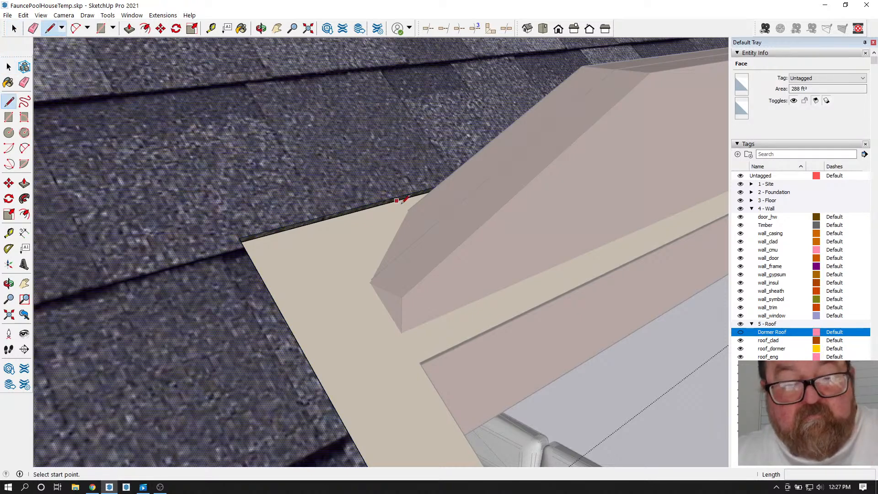
{"action": "left_click", "coordinate": [433, 188]}
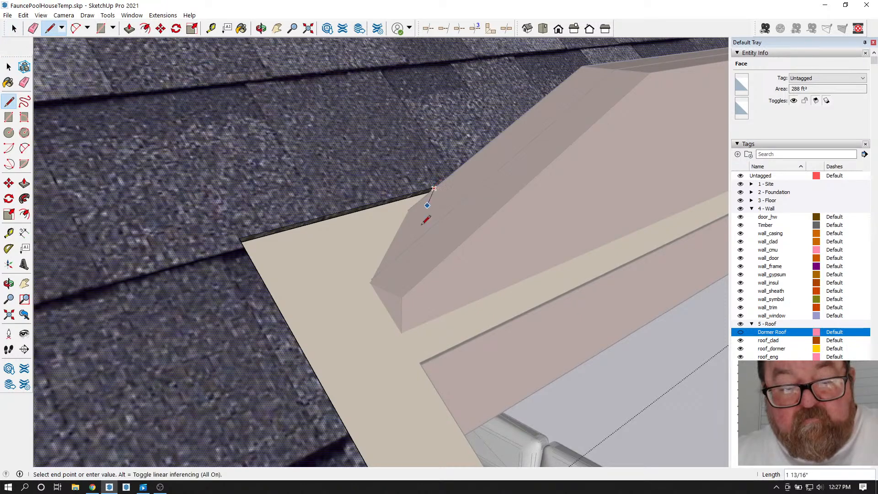
{"action": "left_click", "coordinate": [320, 382]}
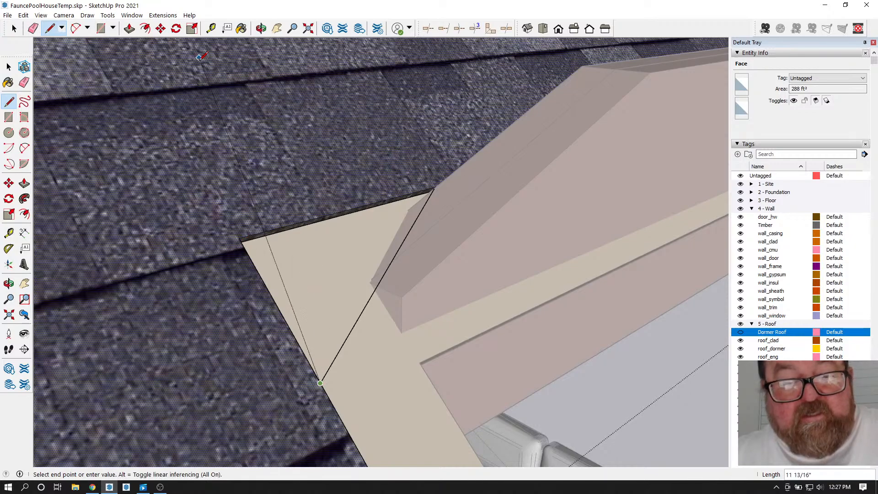
- Try a diagonal line about 4" long across the opening's upper corner, and undo it
{"action": "left_click", "coordinate": [261, 28]}
{"action": "left_click_drag", "start_coordinate": [379, 176], "coordinate": [138, 124]}
{"action": "left_click_drag", "start_coordinate": [247, 234], "coordinate": [152, 323]}
{"action": "left_click_drag", "start_coordinate": [238, 338], "coordinate": [240, 229]}
{"action": "left_click", "coordinate": [49, 29]}
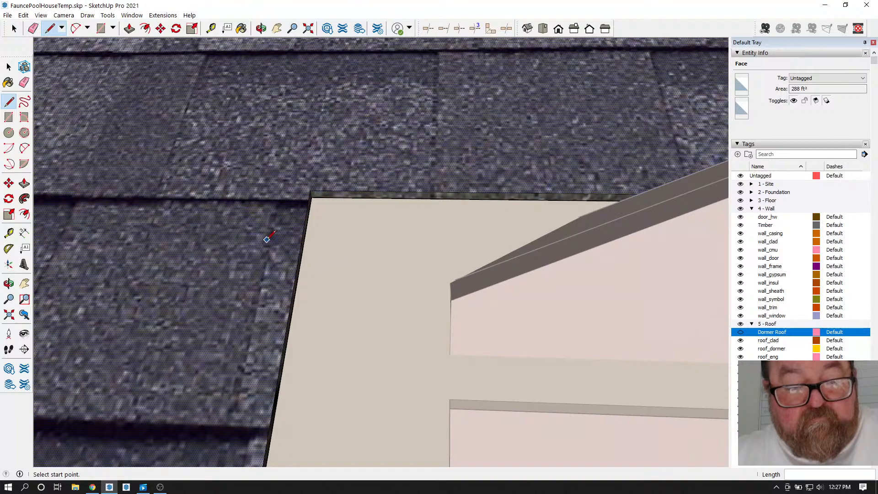
{"action": "left_click", "coordinate": [296, 272]}
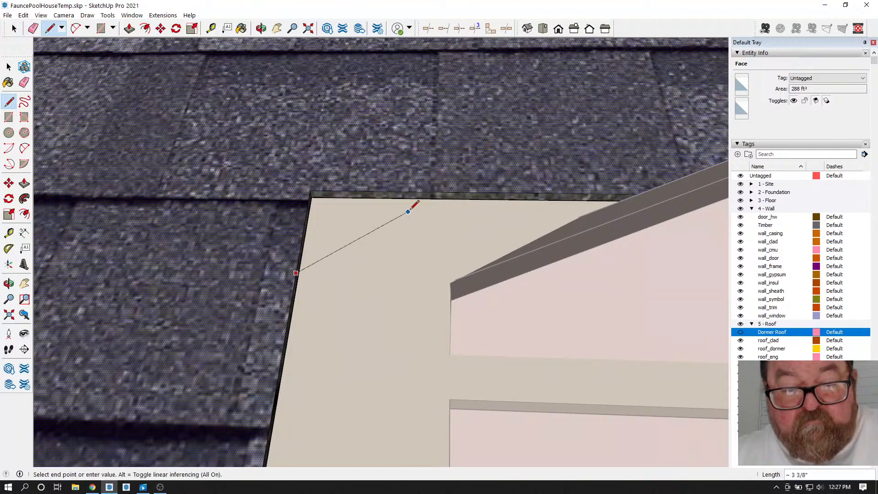
{"action": "left_click", "coordinate": [438, 187]}
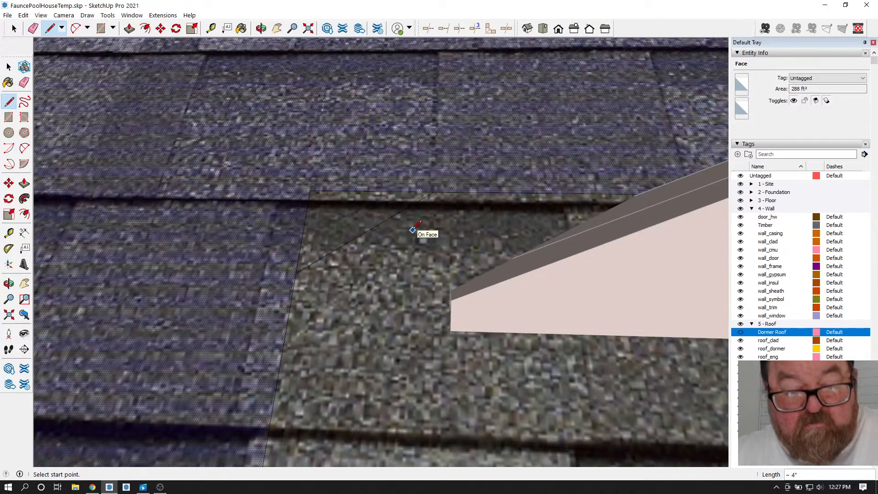
{"action": "key", "text": "ctrl+z"}
- Draw a diagonal line about 5 1/8" long across the opening's upper corner and delete the face filling the rest of the opening
{"action": "left_click", "coordinate": [261, 29]}
{"action": "left_click_drag", "start_coordinate": [451, 172], "coordinate": [217, 162]}
{"action": "key", "text": "l"}
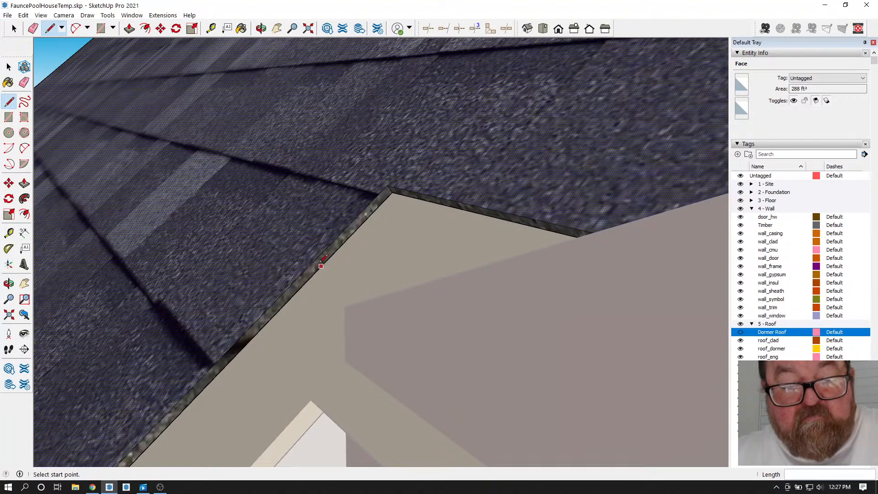
{"action": "left_click", "coordinate": [494, 206]}
{"action": "scroll", "coordinate": [385, 247], "scroll_direction": "down", "scroll_amount": 3}
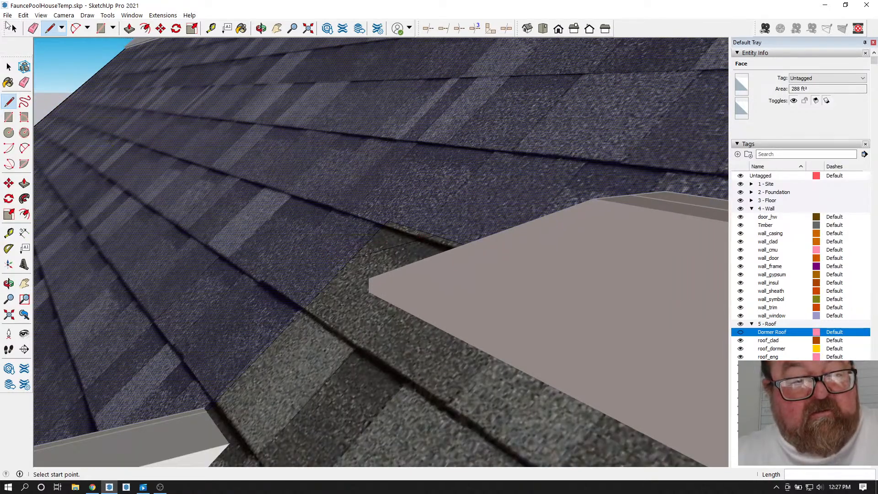
{"action": "left_click", "coordinate": [14, 29]}
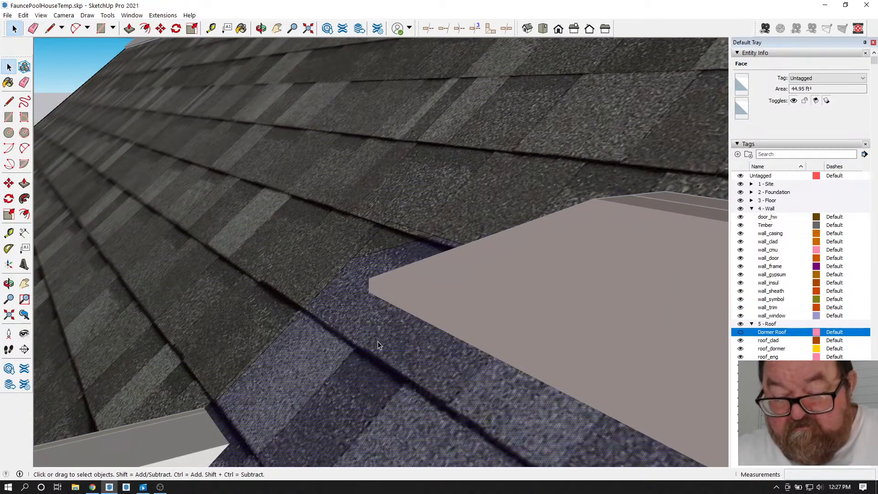
{"action": "key", "text": "Delete"}
{"action": "scroll", "coordinate": [345, 275], "scroll_direction": "up", "scroll_amount": 3}
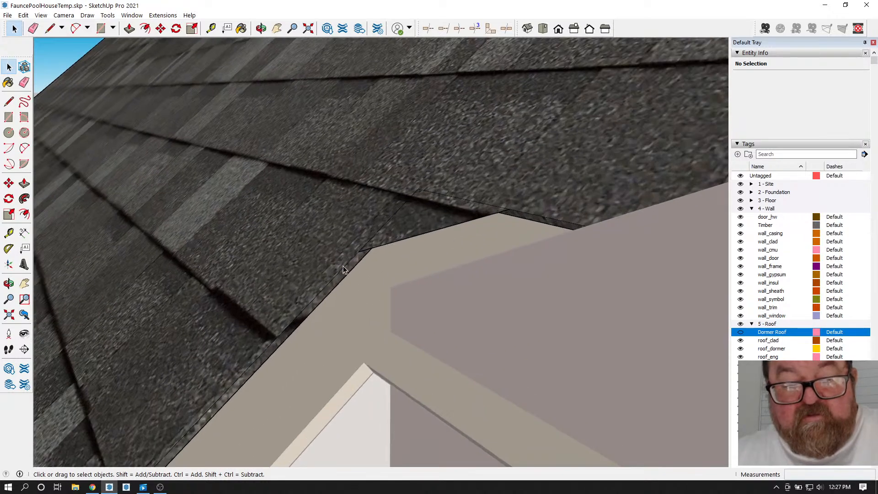
- Try to move the diagonal corner edge down along the opening's side edge, and undo back to the square corner
{"action": "left_click", "coordinate": [261, 28]}
{"action": "left_click_drag", "start_coordinate": [457, 229], "coordinate": [561, 237]}
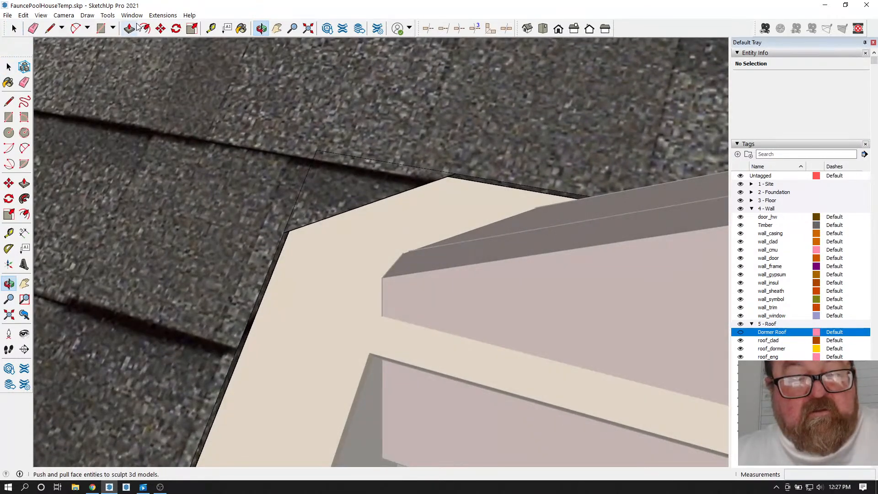
{"action": "left_click", "coordinate": [17, 29]}
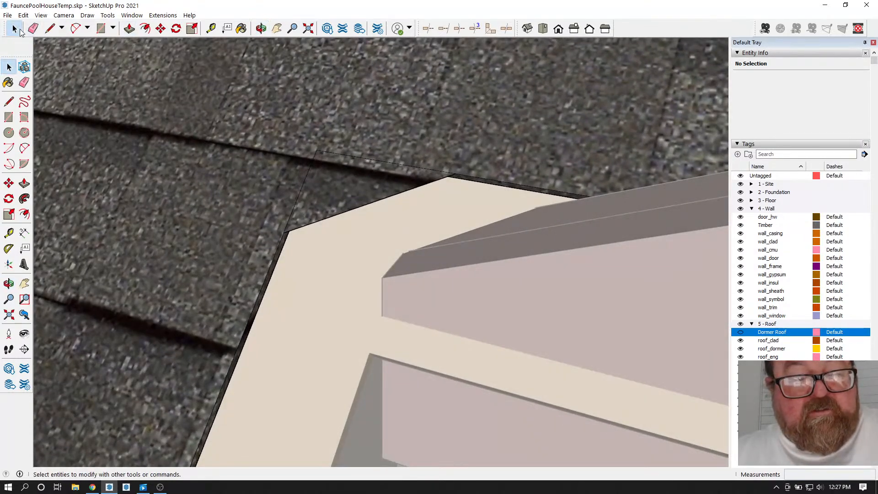
{"action": "left_click", "coordinate": [299, 229]}
{"action": "left_click", "coordinate": [161, 28]}
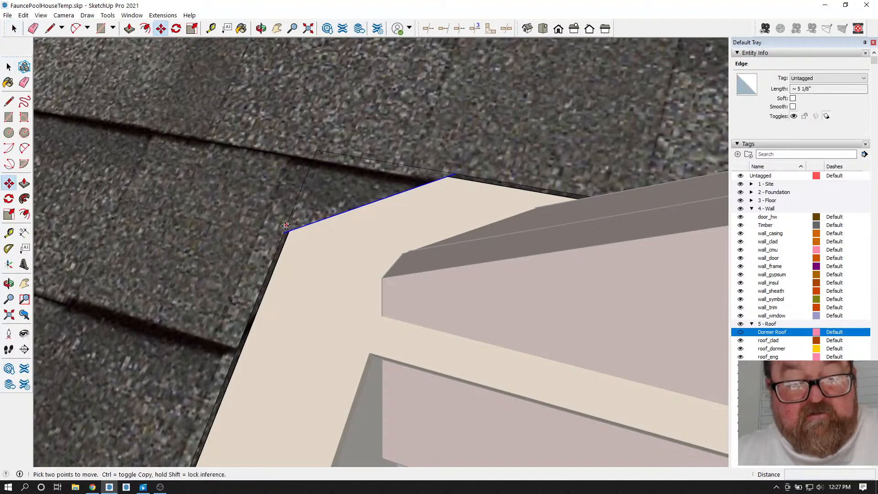
{"action": "left_click", "coordinate": [284, 230]}
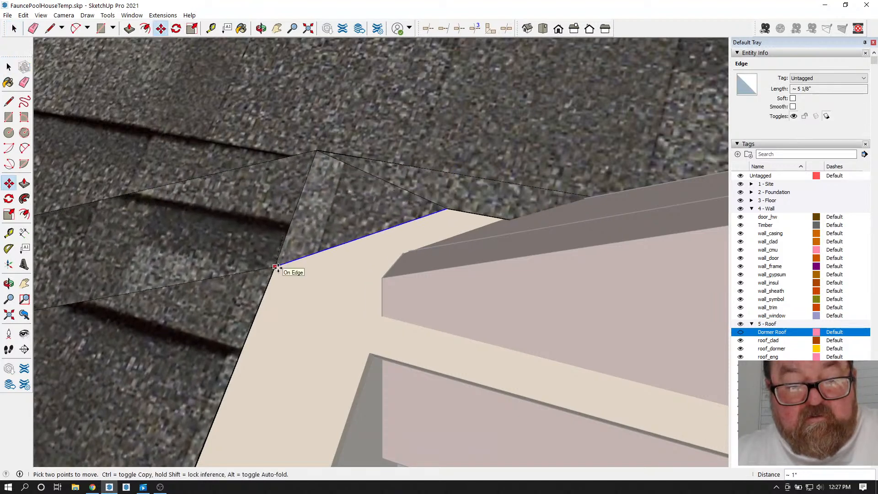
{"action": "key", "text": "Escape"}
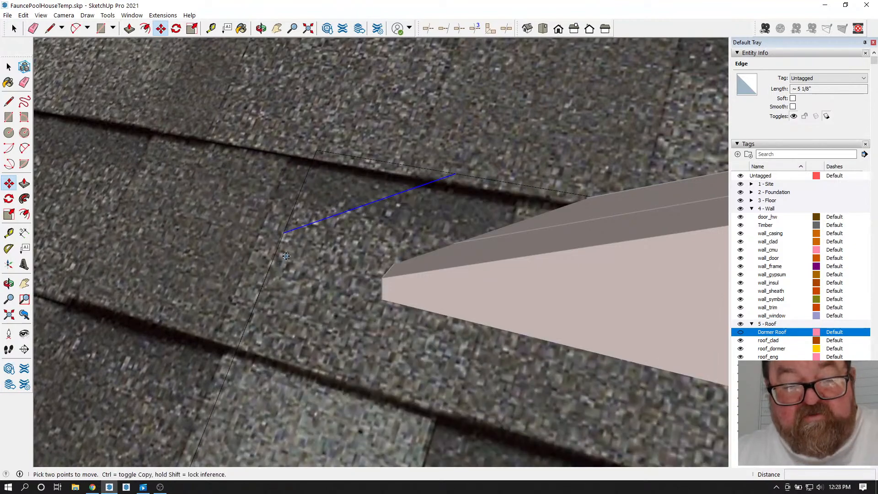
{"action": "left_click", "coordinate": [286, 256]}
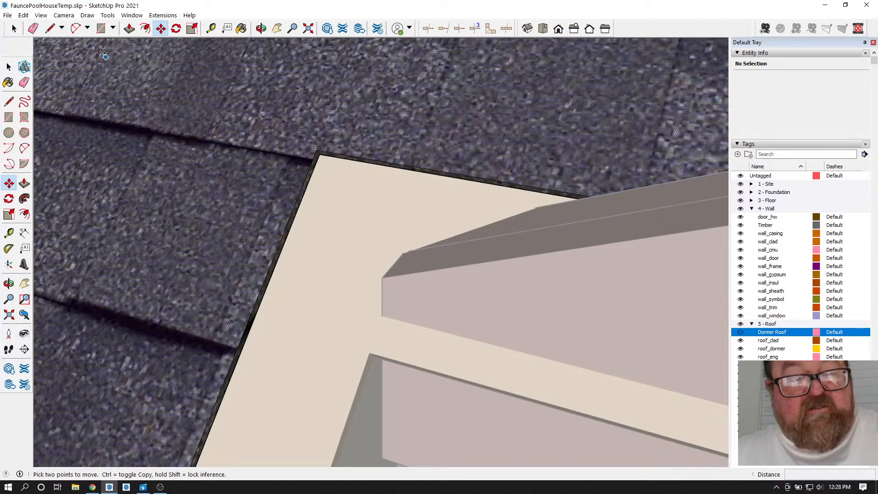
- Draw a diagonal about 9 1/4" long from the bevelled board to the opening's side edge, and delete the face covering the opening below it
{"action": "key", "text": "l"}
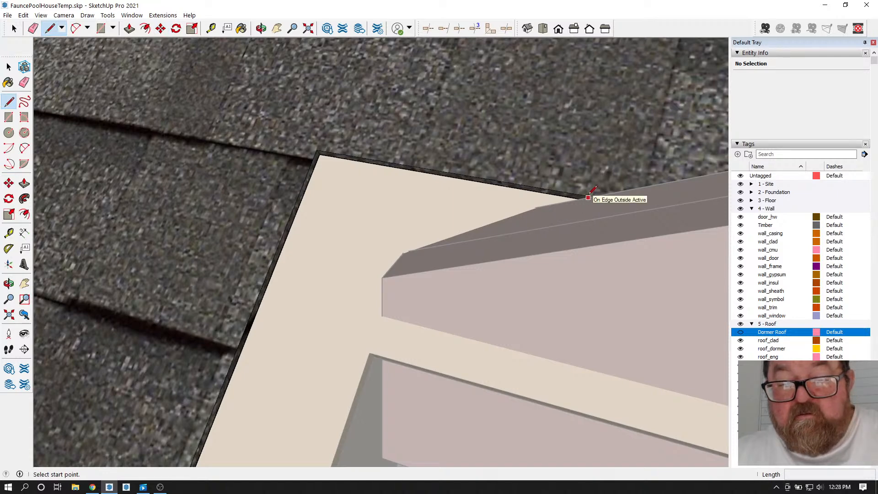
{"action": "left_click", "coordinate": [582, 195]}
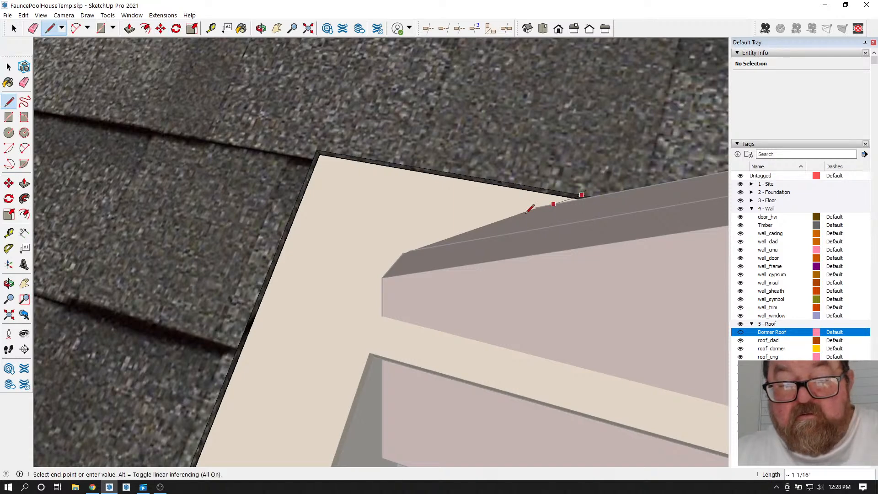
{"action": "left_click", "coordinate": [256, 306]}
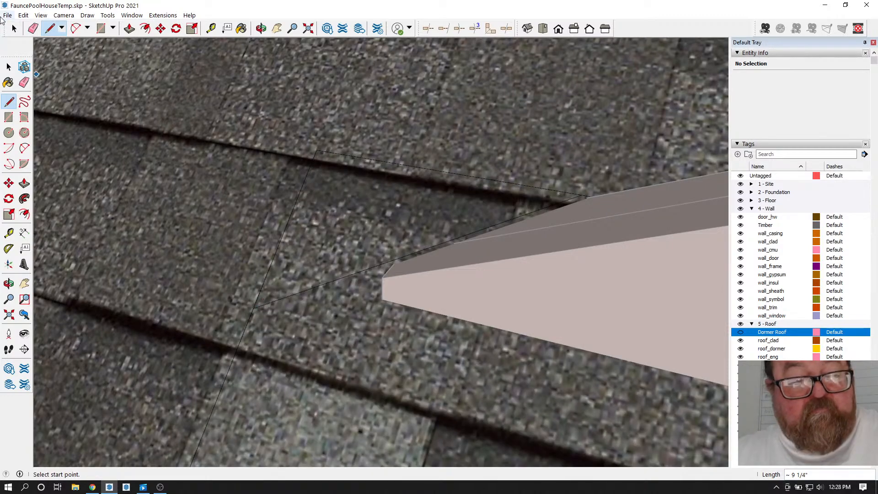
{"action": "left_click", "coordinate": [14, 28]}
{"action": "left_click", "coordinate": [326, 341]}
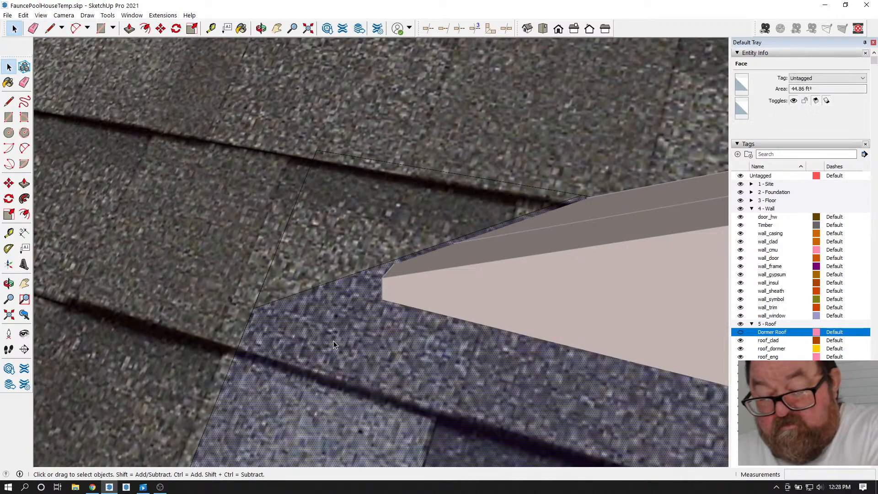
{"action": "key", "text": "Delete"}
{"action": "scroll", "coordinate": [329, 288], "scroll_direction": "down", "scroll_amount": 7}
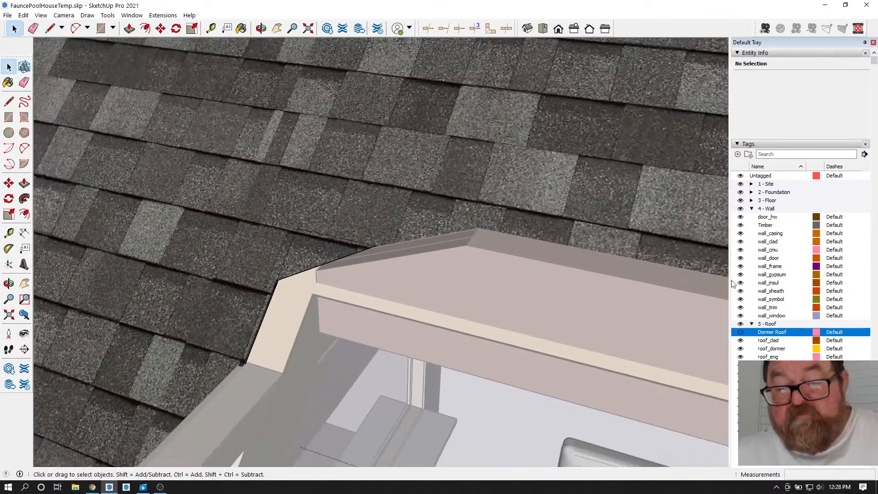
- Check the diagonal against the Dormer Roof tag, hide the tag again, and delete the leftover side edge above the diagonal
{"action": "left_click", "coordinate": [741, 333]}
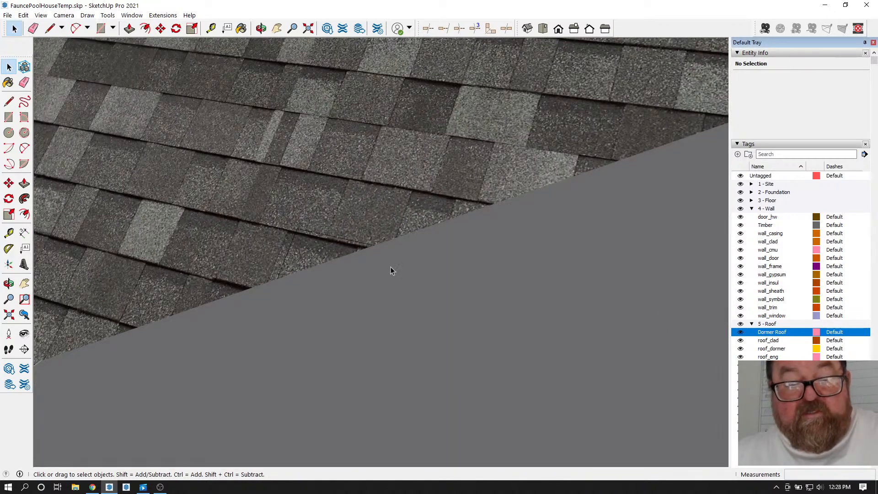
{"action": "left_click", "coordinate": [291, 251]}
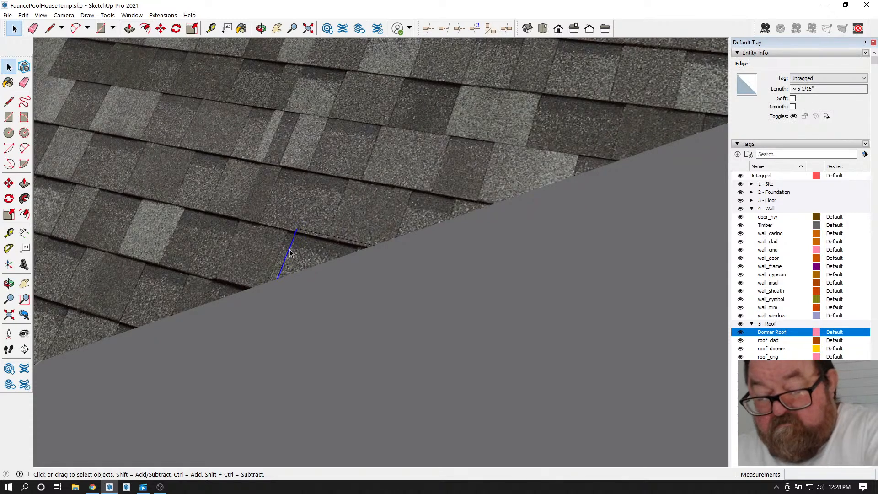
{"action": "left_click", "coordinate": [741, 333]}
{"action": "scroll", "coordinate": [304, 252], "scroll_direction": "up", "scroll_amount": 3}
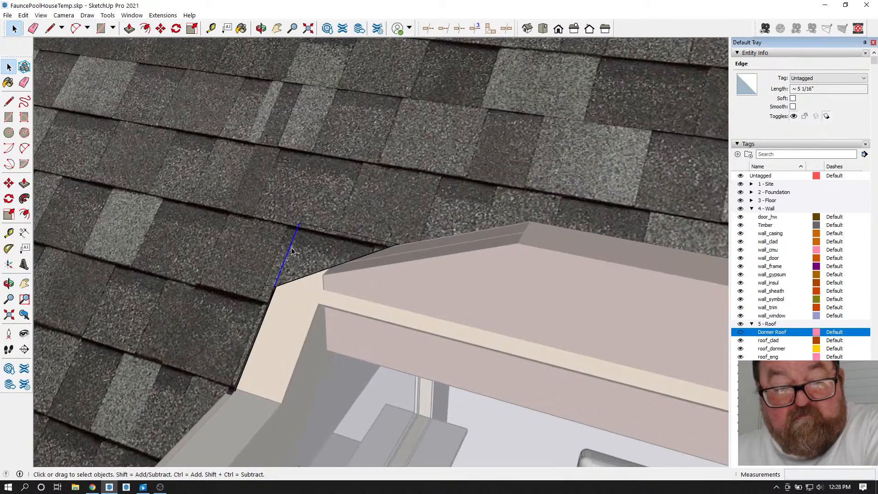
{"action": "key", "text": "Delete"}
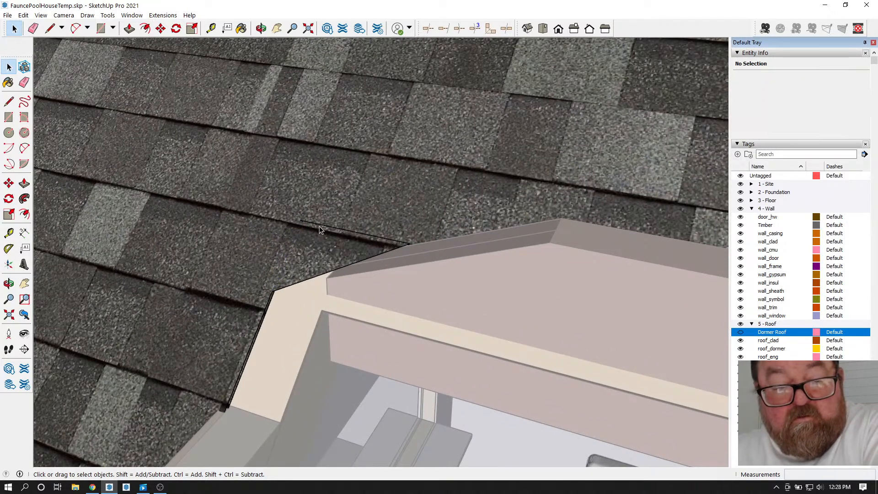
- Push the opening's opposite side edge outward to the far dormer side wall, removing the shingles over it
{"action": "middle_click_drag", "start_coordinate": [306, 234], "coordinate": [408, 301]}
{"action": "scroll", "coordinate": [584, 327], "scroll_direction": "up", "scroll_amount": 5}
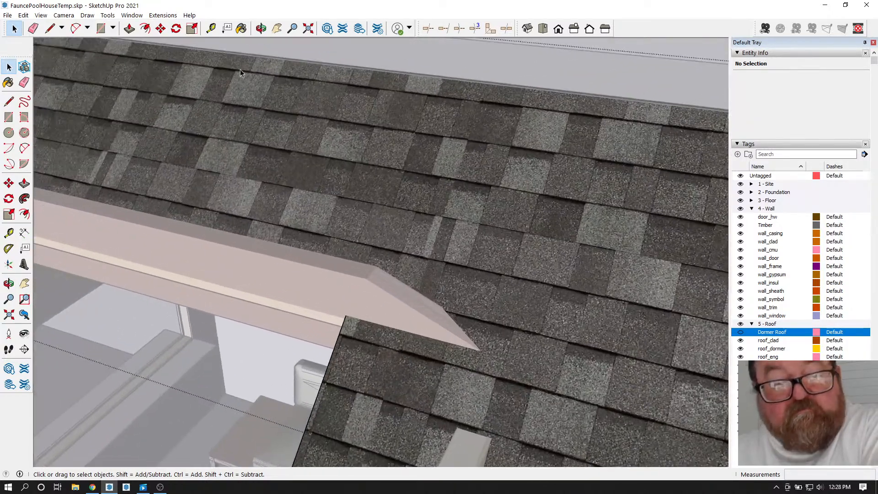
{"action": "middle_click_drag", "start_coordinate": [411, 253], "coordinate": [397, 343]}
{"action": "left_click", "coordinate": [129, 28]}
{"action": "left_click", "coordinate": [349, 344]}
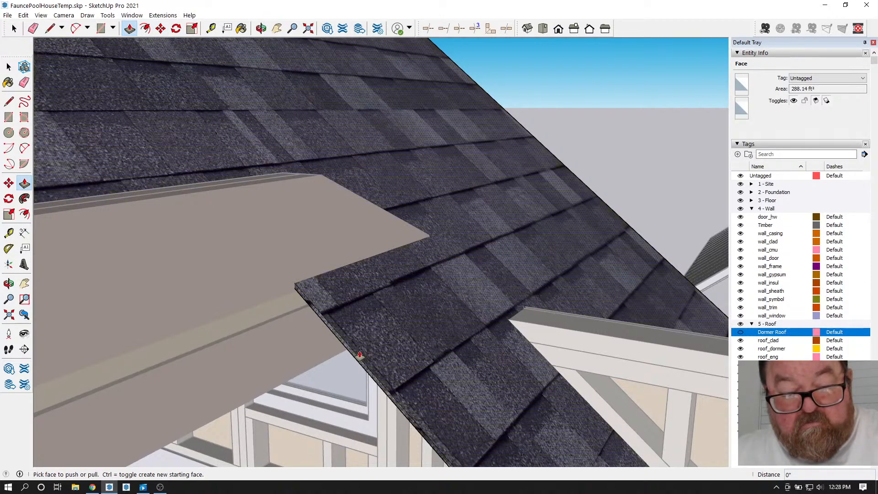
{"action": "left_click_drag", "start_coordinate": [357, 363], "coordinate": [529, 313]}
{"action": "left_click", "coordinate": [529, 313]}
- Draw a 10 3/4" diagonal across the opening's other upper corner, and delete the shingle face covering the opening below it
{"action": "left_click", "coordinate": [261, 28]}
{"action": "left_click_drag", "start_coordinate": [421, 195], "coordinate": [540, 251]}
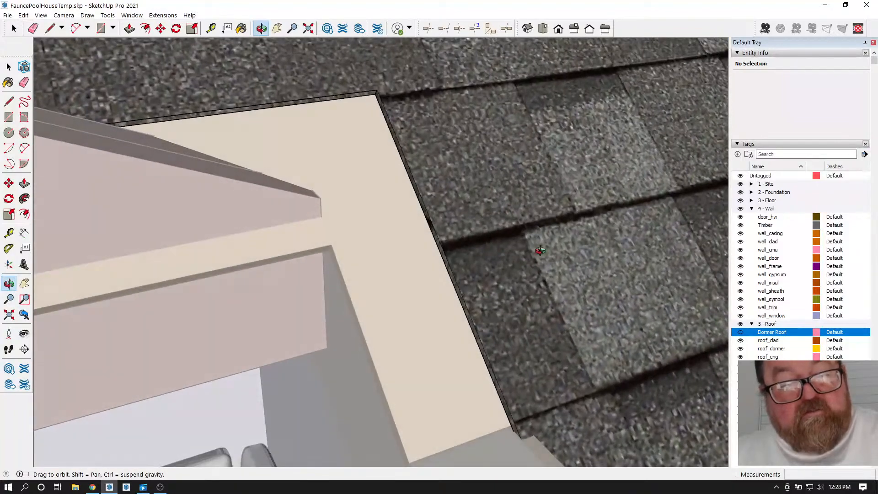
{"action": "left_click", "coordinate": [61, 28]}
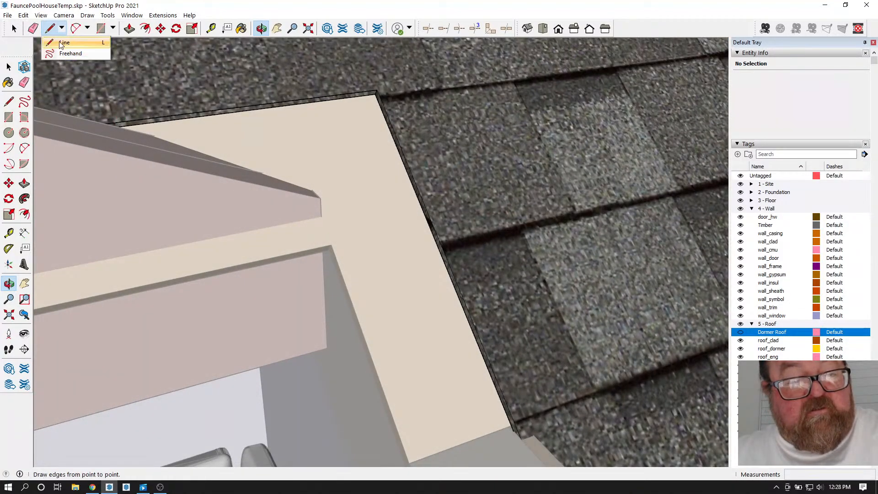
{"action": "left_click", "coordinate": [51, 31]}
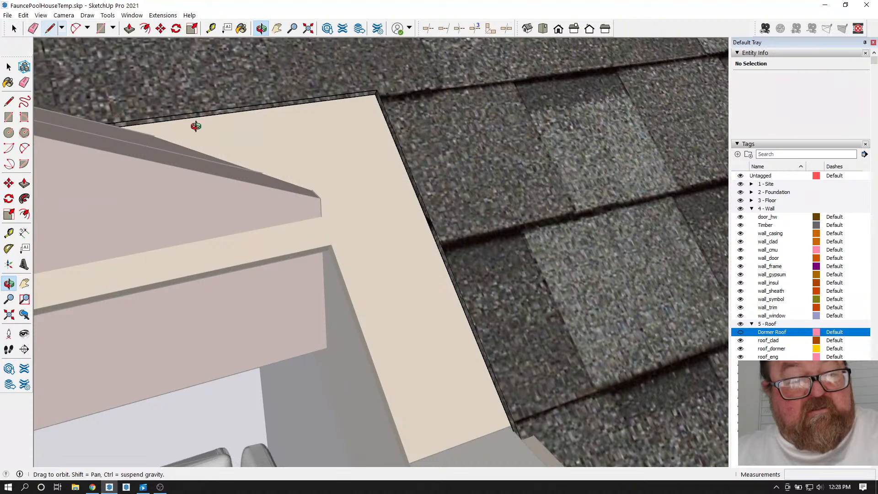
{"action": "left_click", "coordinate": [50, 29]}
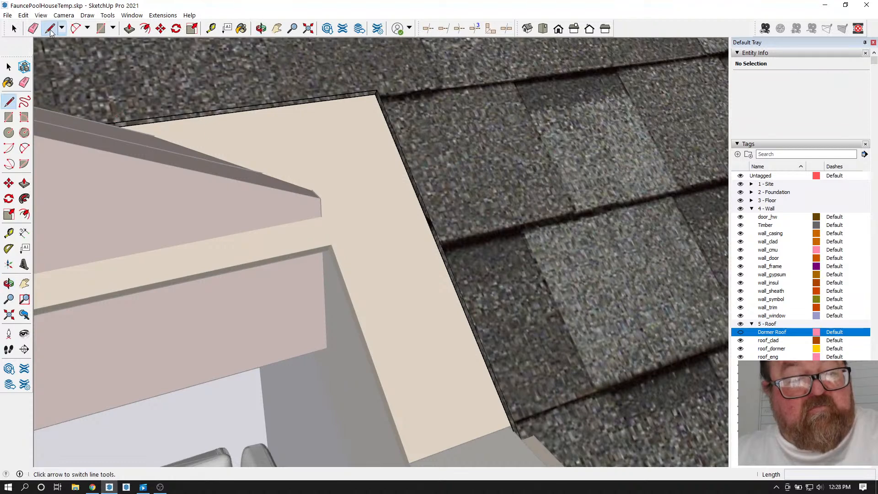
{"action": "left_click", "coordinate": [114, 122]}
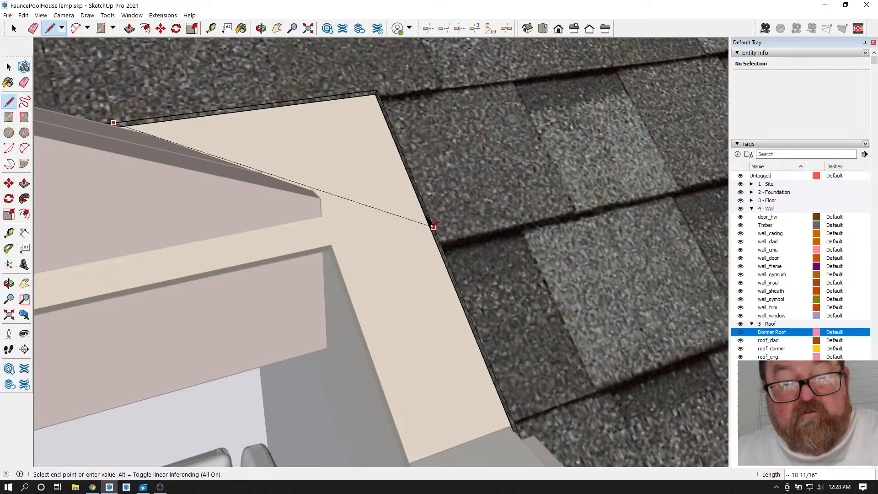
{"action": "left_click", "coordinate": [435, 230]}
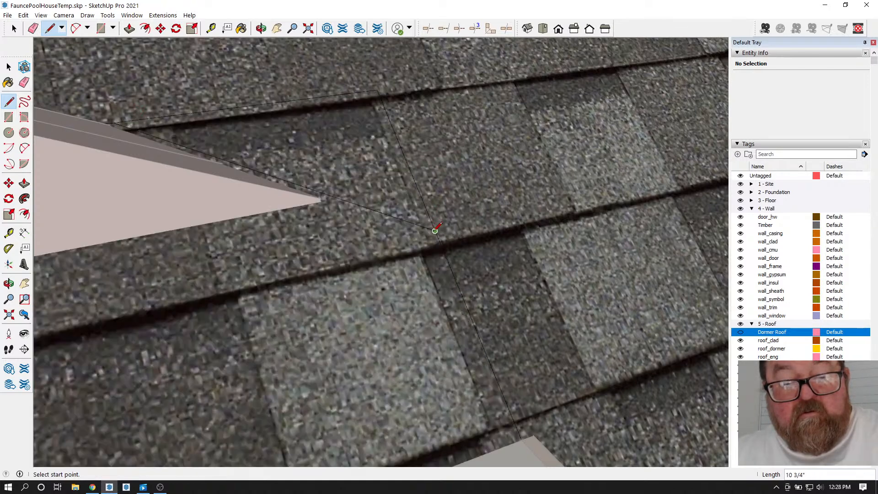
{"action": "left_click", "coordinate": [14, 29]}
{"action": "left_click", "coordinate": [245, 304]}
{"action": "key", "text": "Delete"}
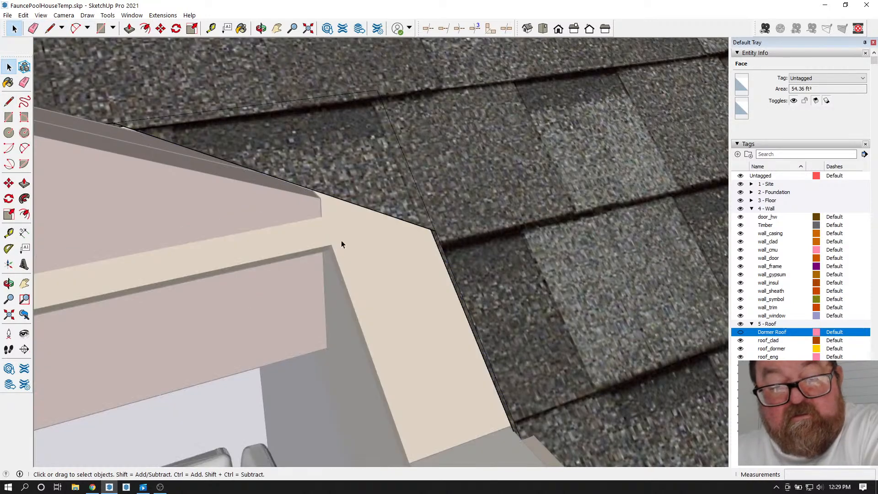
- Delete the leftover side and upper edges of the square corner above the new diagonal
{"action": "left_click", "coordinate": [402, 165]}
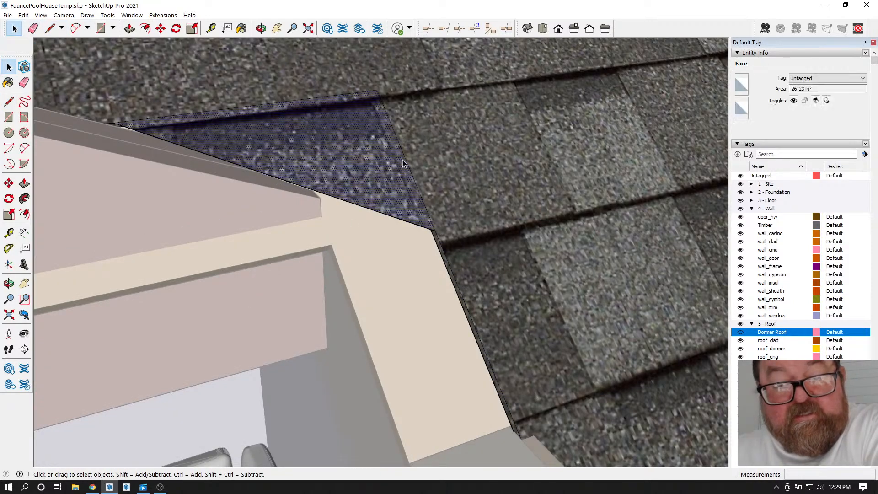
{"action": "left_click", "coordinate": [405, 156]}
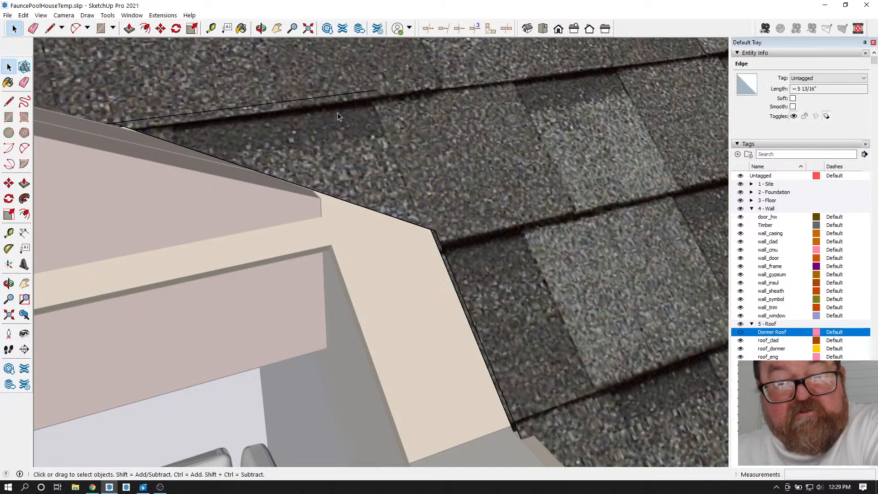
{"action": "key", "text": "Delete"}
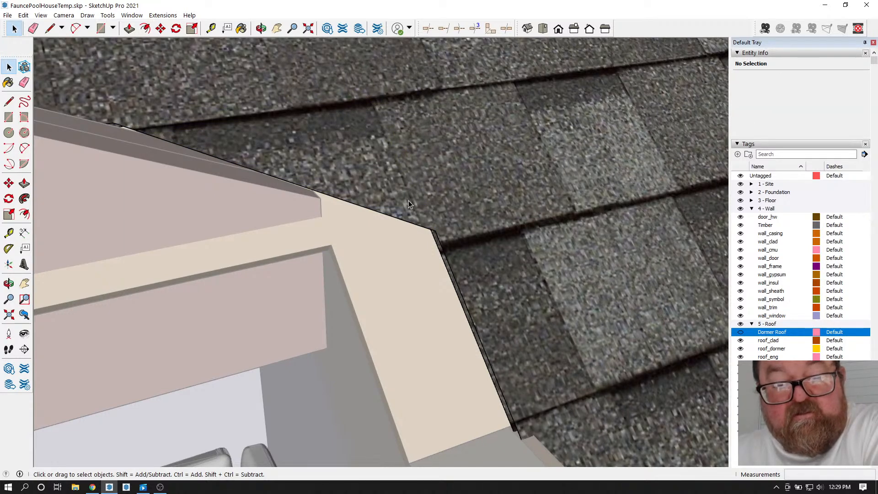
{"action": "scroll", "coordinate": [399, 207], "scroll_direction": "down", "scroll_amount": 1}
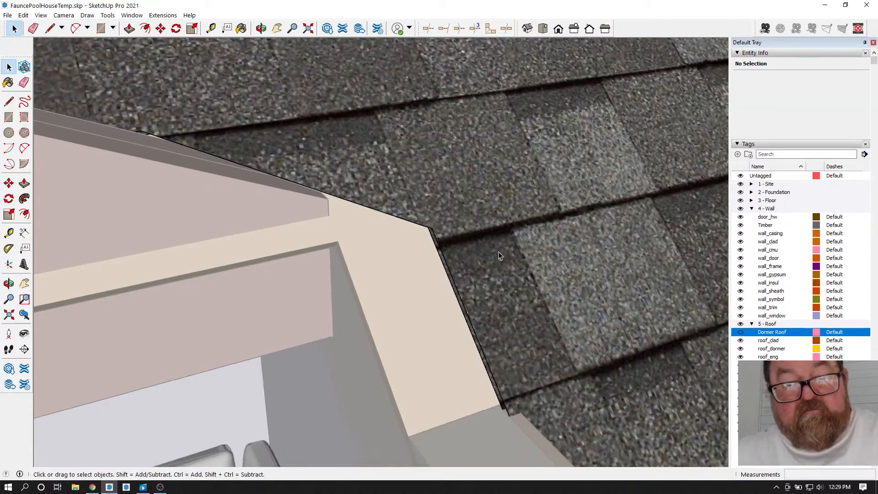
- Show the Dormer Roof tag again and leave the main roof group's editing mode
{"action": "left_click", "coordinate": [740, 332]}
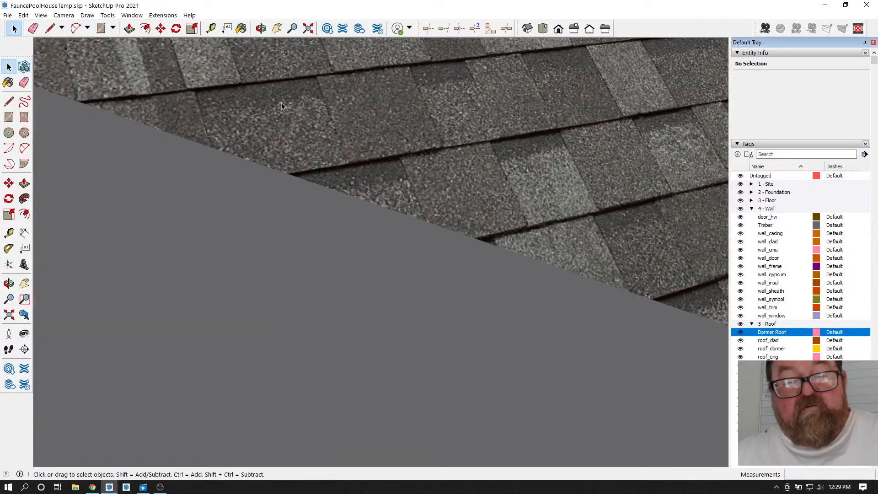
{"action": "left_click", "coordinate": [261, 29]}
{"action": "left_click_drag", "start_coordinate": [293, 196], "coordinate": [514, 220]}
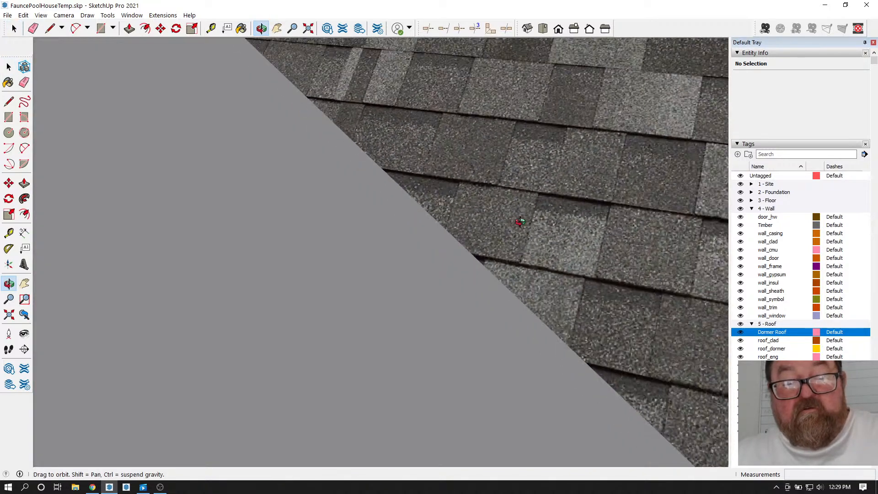
{"action": "scroll", "coordinate": [514, 219], "scroll_direction": "down", "scroll_amount": 10}
{"action": "scroll", "coordinate": [521, 257], "scroll_direction": "down", "scroll_amount": 1}
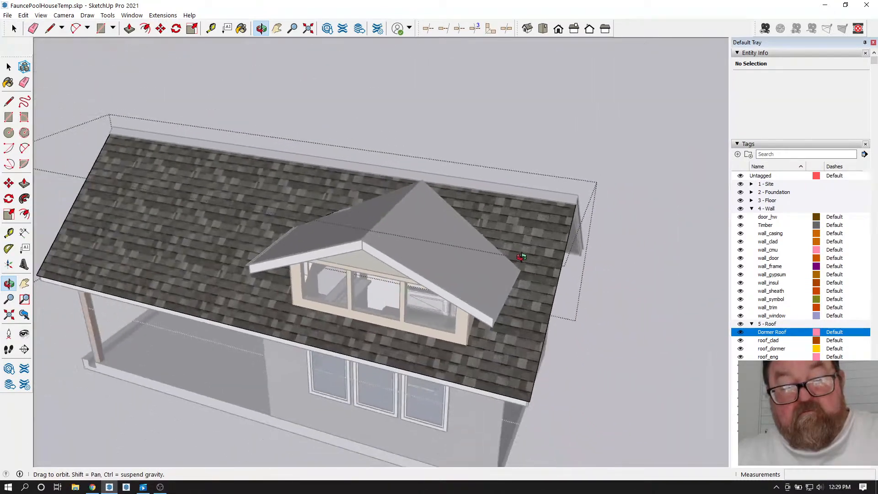
{"action": "left_click", "coordinate": [13, 28]}
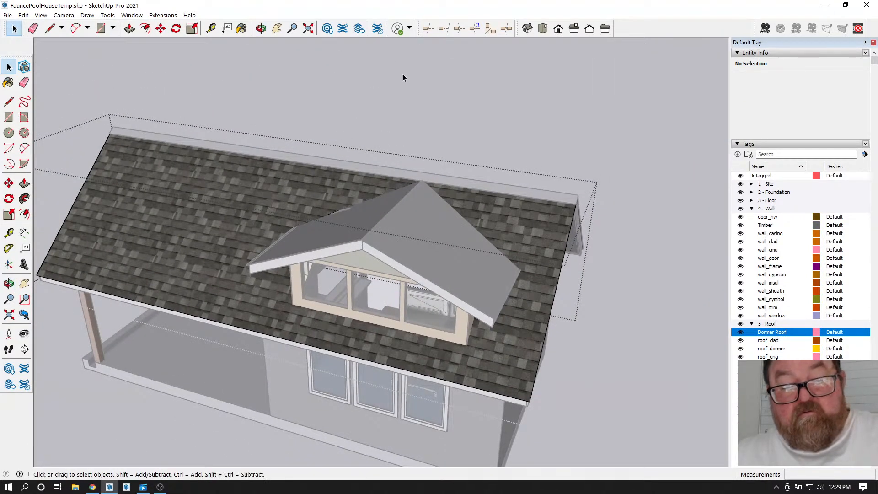
{"action": "left_click", "coordinate": [259, 28]}
{"action": "left_click_drag", "start_coordinate": [372, 273], "coordinate": [331, 277]}
{"action": "scroll", "coordinate": [392, 280], "scroll_direction": "up", "scroll_amount": 5}
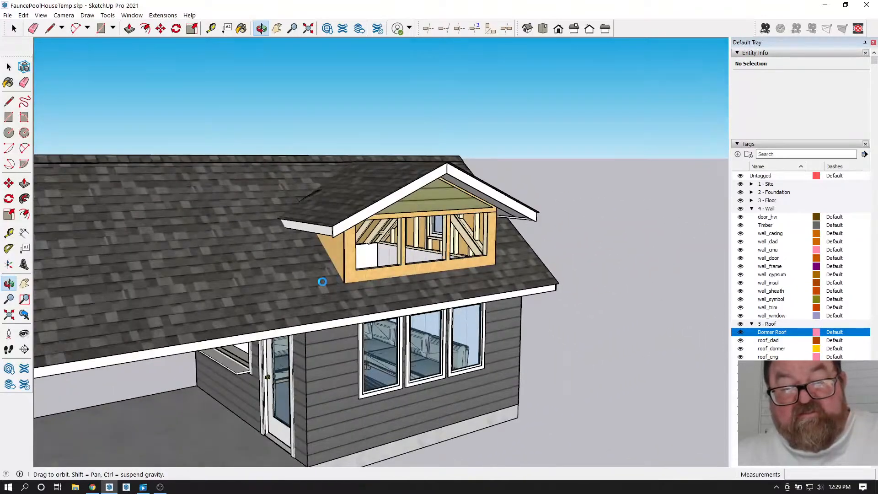
- Examine the shingled roof around the dormer from both sides, and briefly check the live stream page in YouTube Studio
{"action": "left_click_drag", "start_coordinate": [187, 279], "coordinate": [337, 278]}
{"action": "left_click_drag", "start_coordinate": [440, 283], "coordinate": [383, 285]}
{"action": "scroll", "coordinate": [383, 285], "scroll_direction": "up", "scroll_amount": 5}
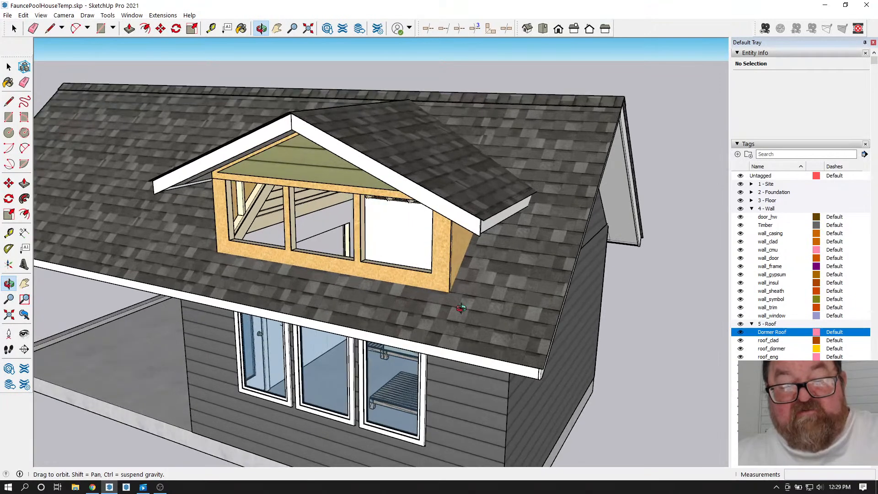
{"action": "left_click_drag", "start_coordinate": [461, 308], "coordinate": [469, 281]}
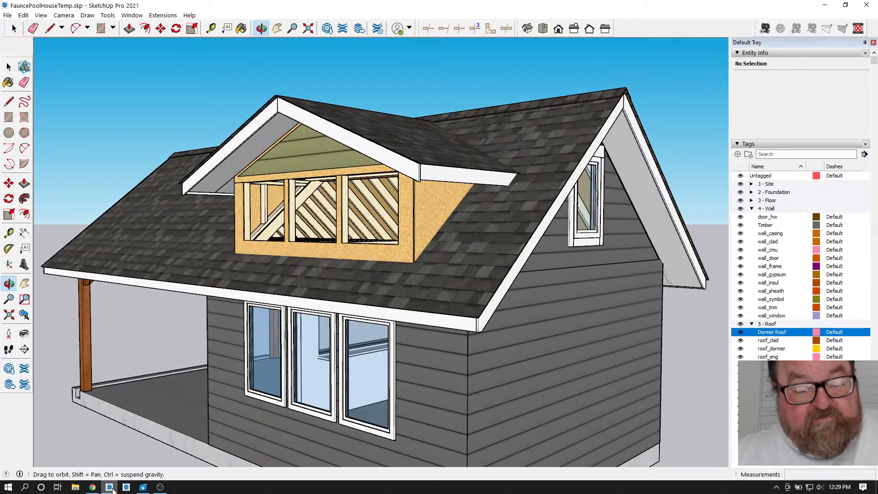
{"action": "left_click", "coordinate": [92, 487]}
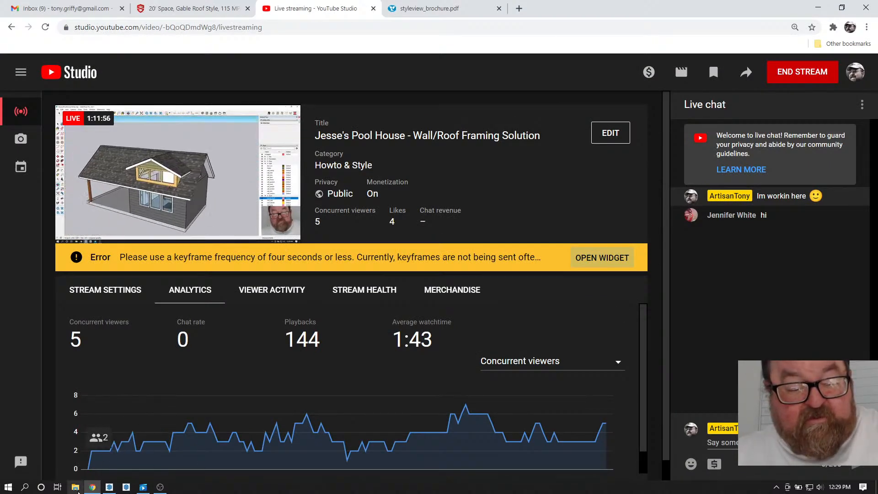
{"action": "left_click", "coordinate": [93, 487]}
{"action": "left_click_drag", "start_coordinate": [341, 287], "coordinate": [512, 331]}
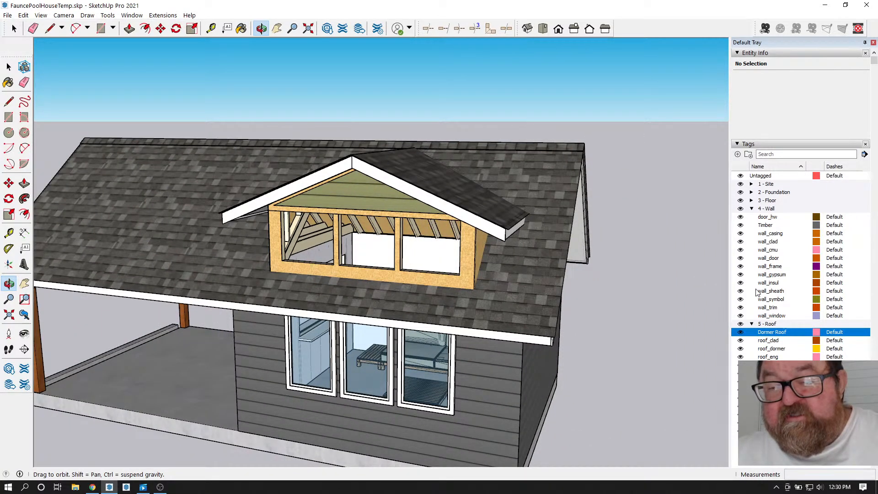
- Hide the roof_clad, wall_clad and wall_sheath tags as well as the roof sheathing and dormer roof trim to expose the framing
{"action": "left_click", "coordinate": [741, 341]}
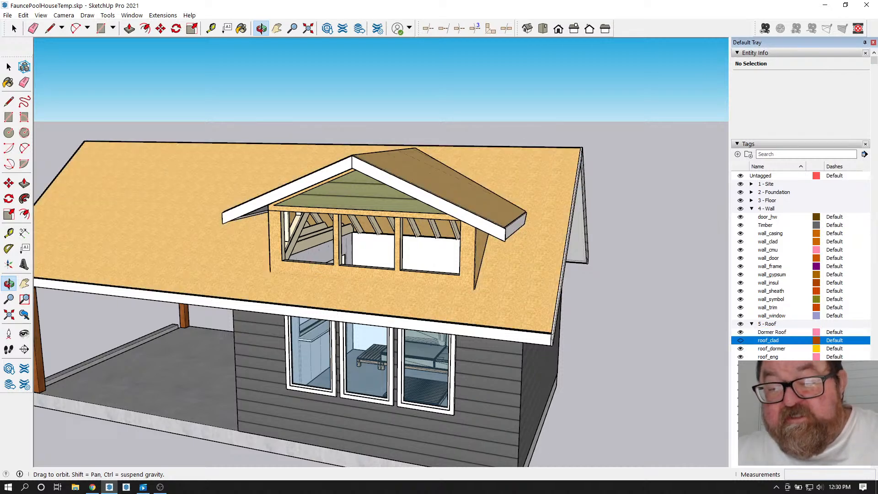
{"action": "left_click", "coordinate": [741, 390]}
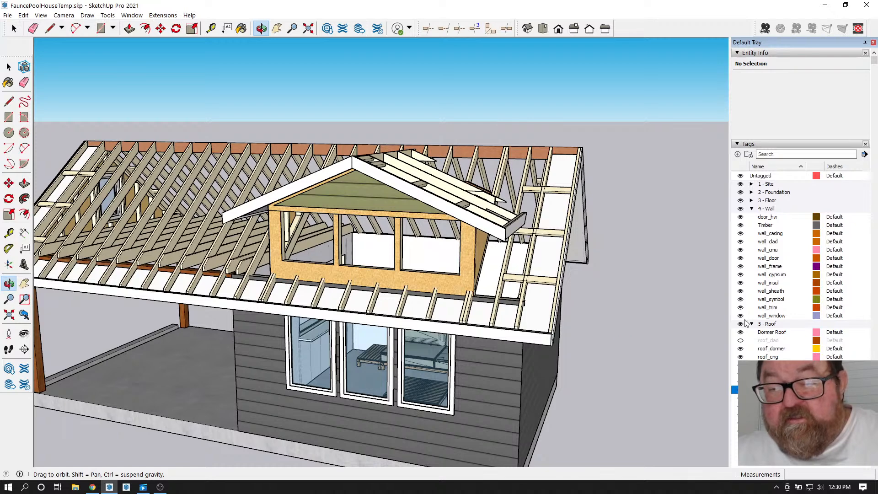
{"action": "left_click", "coordinate": [740, 241]}
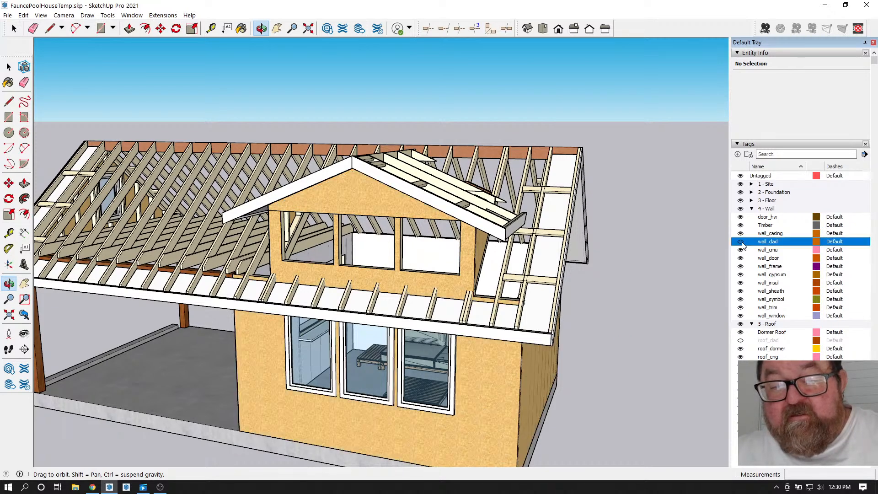
{"action": "left_click", "coordinate": [740, 292]}
{"action": "left_click_drag", "start_coordinate": [480, 247], "coordinate": [458, 274]}
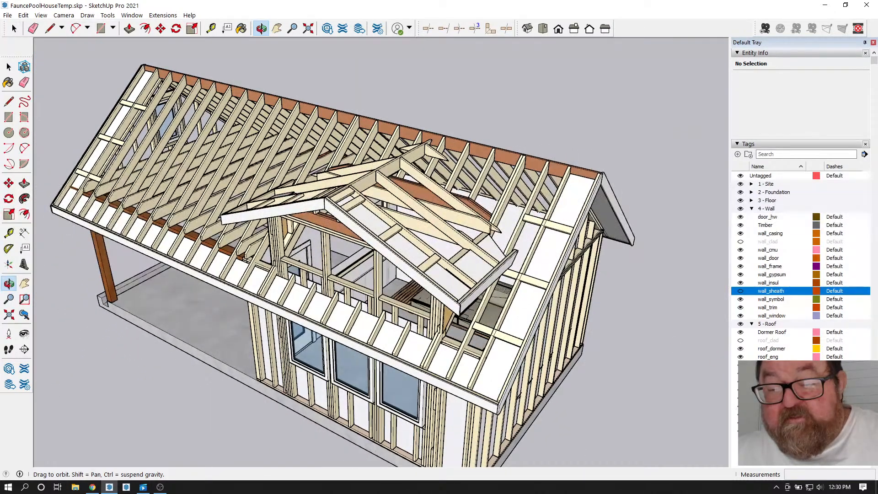
{"action": "left_click", "coordinate": [741, 398]}
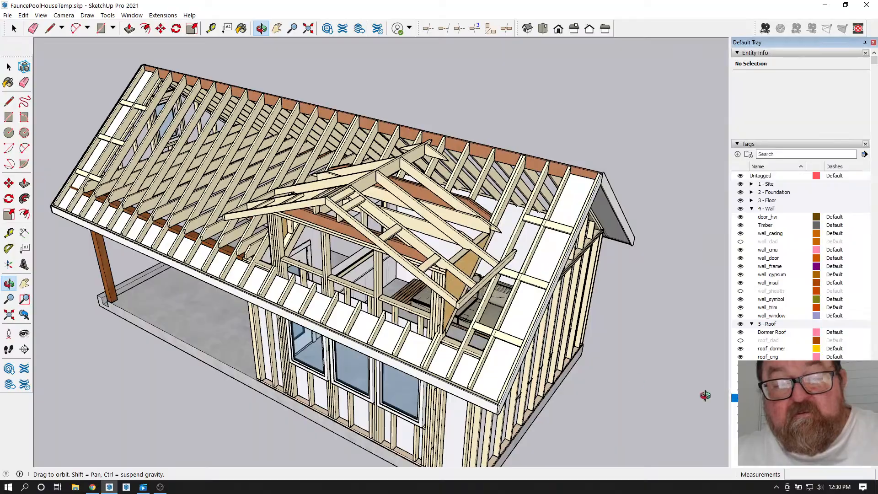
- Look over the dormer rafters, and hide the Dormer Roof tag to expose the beam and the dormer wall framing
{"action": "scroll", "coordinate": [429, 266], "scroll_direction": "up", "scroll_amount": 6}
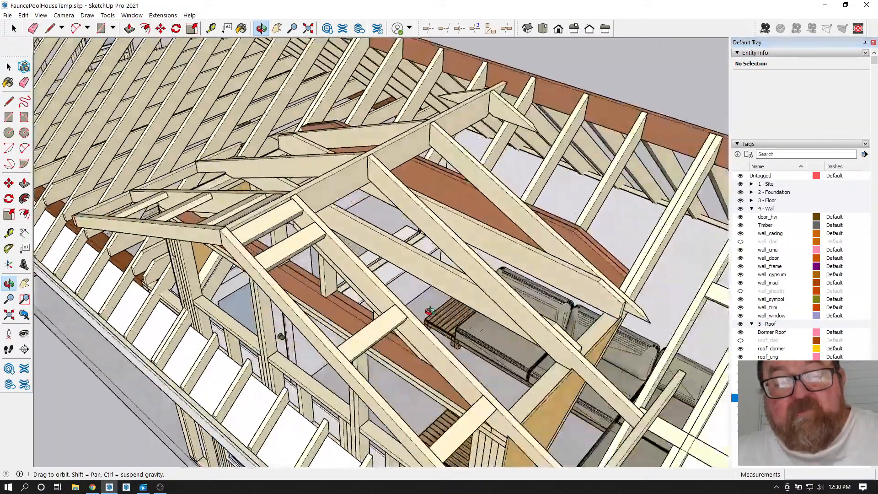
{"action": "left_click_drag", "start_coordinate": [429, 311], "coordinate": [530, 260]}
{"action": "left_click_drag", "start_coordinate": [568, 300], "coordinate": [523, 304]}
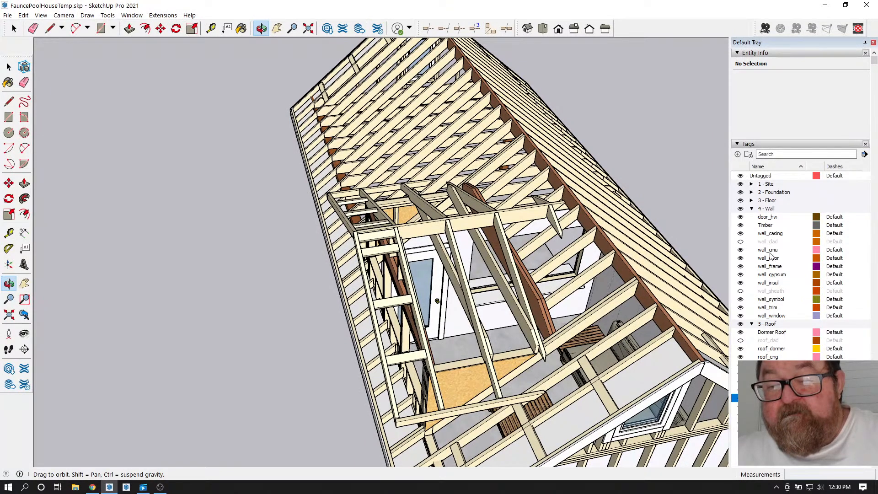
{"action": "left_click", "coordinate": [740, 332]}
{"action": "left_click_drag", "start_coordinate": [457, 192], "coordinate": [398, 121]}
{"action": "left_click_drag", "start_coordinate": [686, 231], "coordinate": [408, 93]}
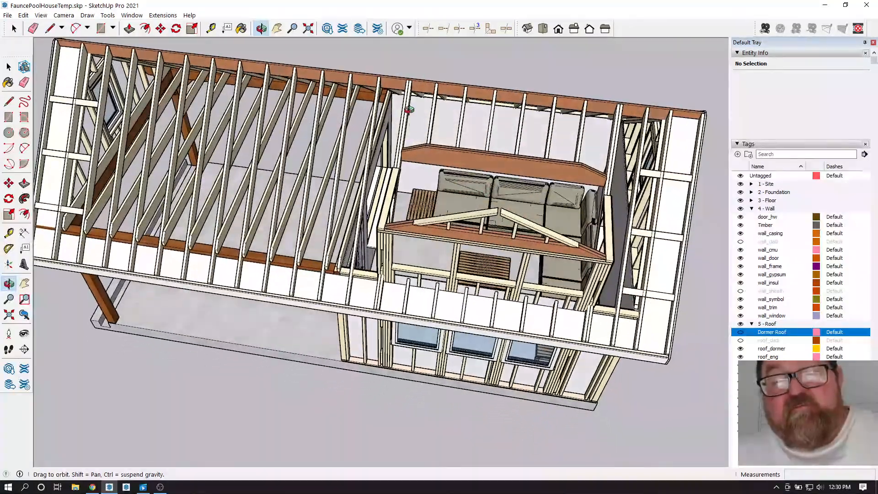
- Examine how the angled ends of the dormer beam meet the rafters and the dormer side walls' top plates
{"action": "left_click_drag", "start_coordinate": [566, 145], "coordinate": [625, 111]}
{"action": "left_click_drag", "start_coordinate": [609, 186], "coordinate": [444, 192]}
{"action": "left_click_drag", "start_coordinate": [371, 160], "coordinate": [368, 131]}
{"action": "scroll", "coordinate": [494, 170], "scroll_direction": "up", "scroll_amount": 5}
{"action": "left_click_drag", "start_coordinate": [571, 287], "coordinate": [447, 187]}
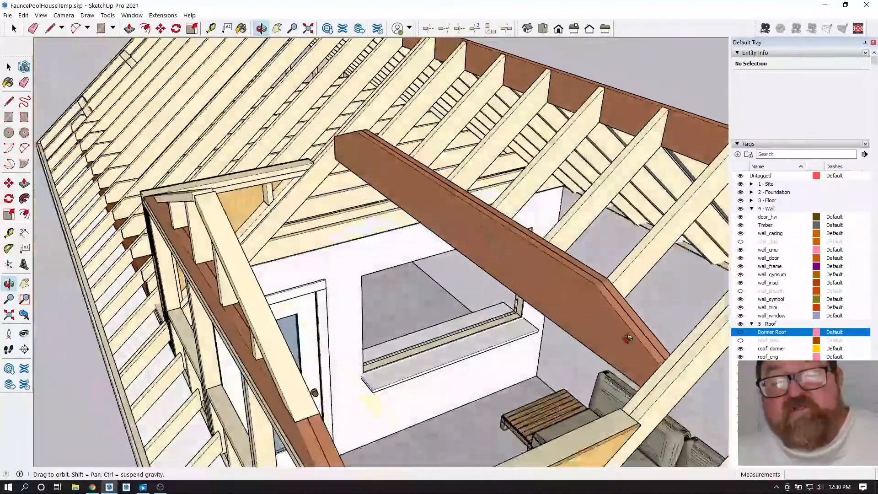
{"action": "left_click_drag", "start_coordinate": [516, 279], "coordinate": [382, 199]}
{"action": "left_click_drag", "start_coordinate": [447, 288], "coordinate": [488, 291]}
{"action": "scroll", "coordinate": [487, 292], "scroll_direction": "up", "scroll_amount": 3}
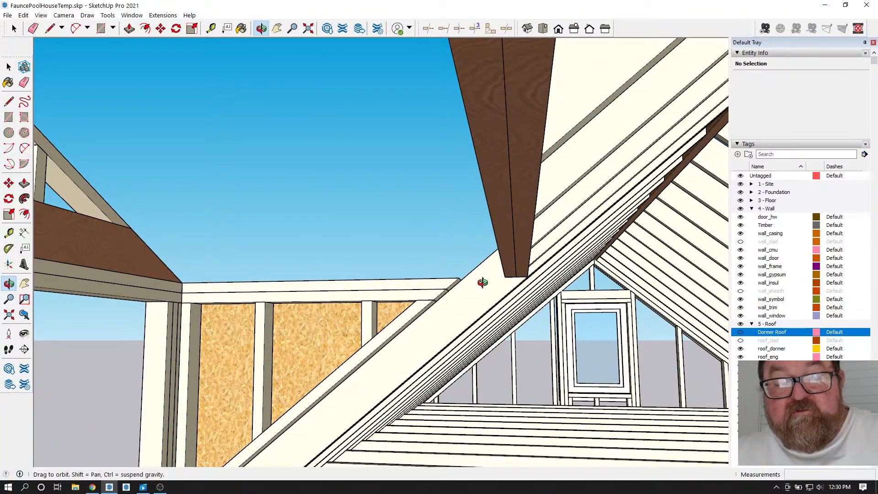
- Check the beam's lower corner against the dormer side wall's top plate with a horizontal guide, and delete all guides
{"action": "left_click", "coordinate": [212, 28]}
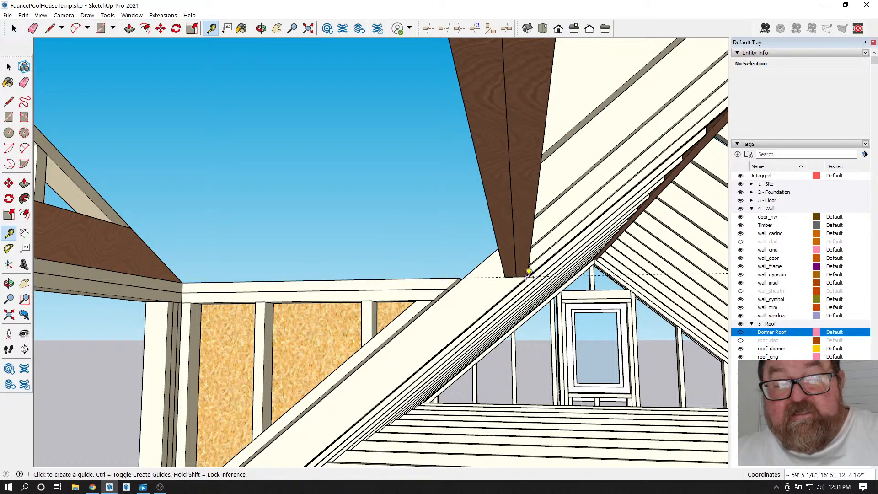
{"action": "left_click", "coordinate": [259, 29]}
{"action": "left_click_drag", "start_coordinate": [458, 256], "coordinate": [394, 286]}
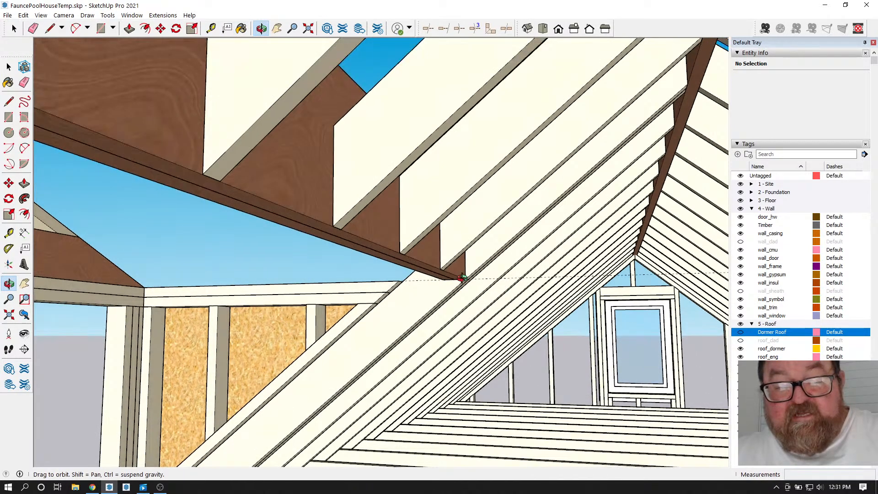
{"action": "scroll", "coordinate": [470, 289], "scroll_direction": "up", "scroll_amount": 3}
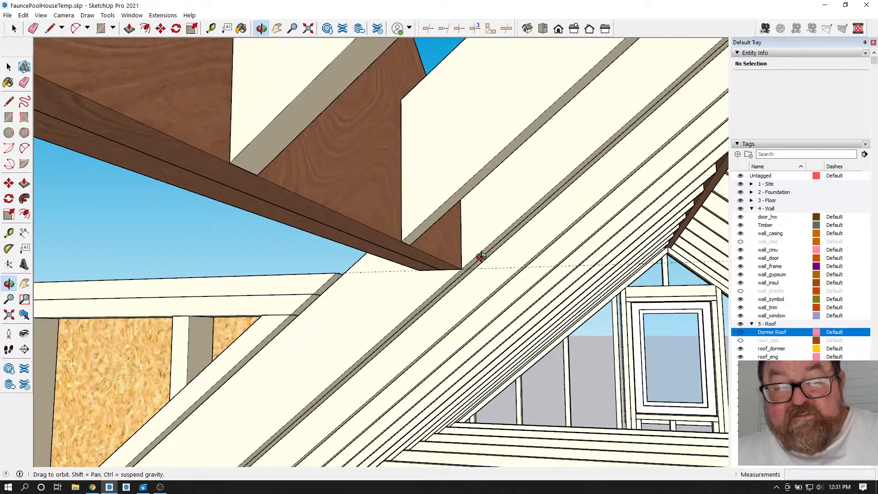
{"action": "left_click_drag", "start_coordinate": [410, 294], "coordinate": [433, 251]}
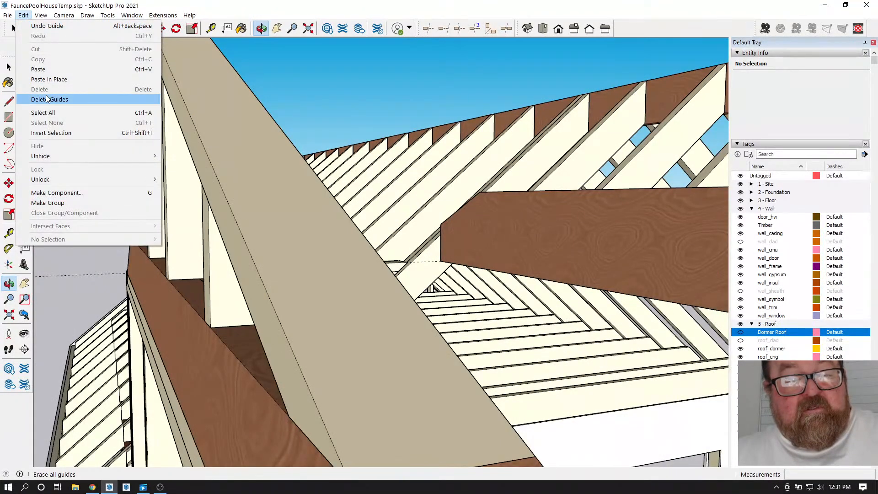
{"action": "left_click", "coordinate": [46, 96]}
{"action": "left_click_drag", "start_coordinate": [344, 191], "coordinate": [410, 287]}
{"action": "scroll", "coordinate": [527, 378], "scroll_direction": "up", "scroll_amount": 3}
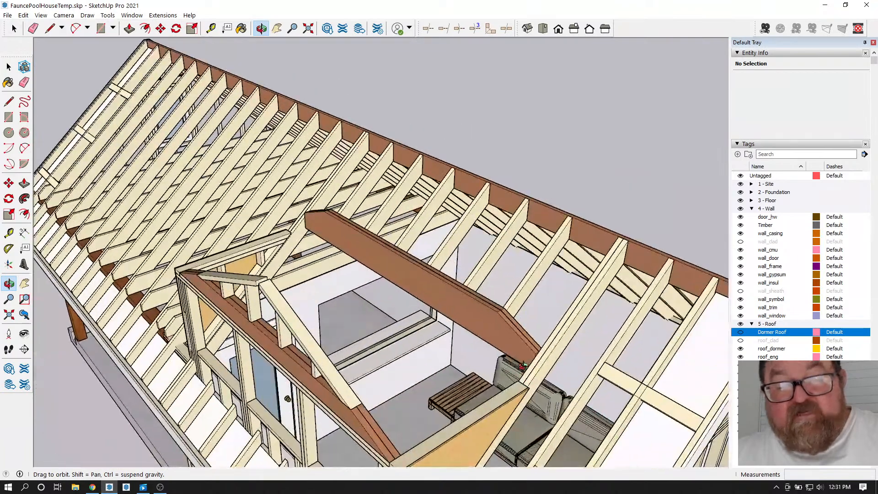
- Compare the dormer beam with the dormer rafters by showing the Dormer Roof tag briefly, and hide the tag again
{"action": "left_click_drag", "start_coordinate": [510, 280], "coordinate": [539, 330]}
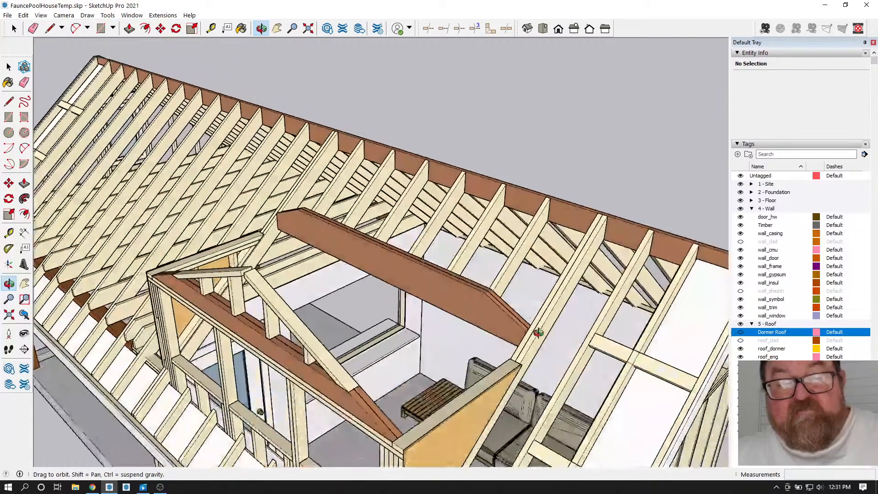
{"action": "left_click_drag", "start_coordinate": [461, 281], "coordinate": [526, 292]}
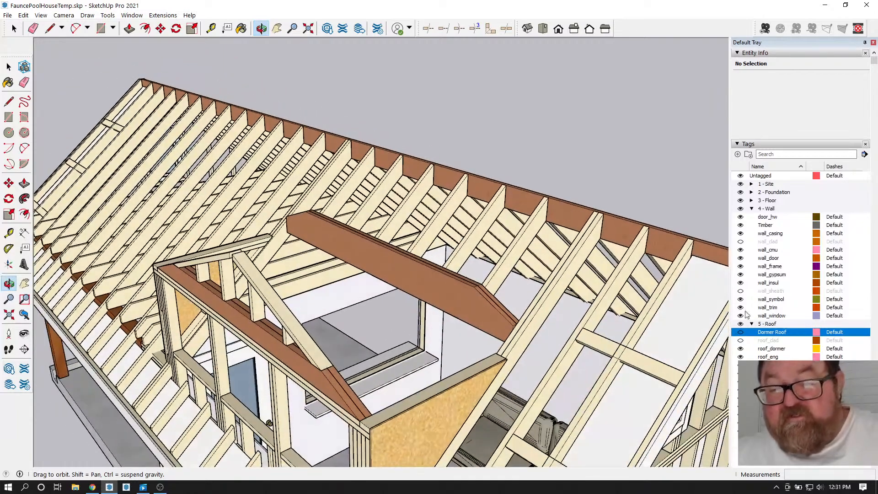
{"action": "left_click", "coordinate": [741, 332]}
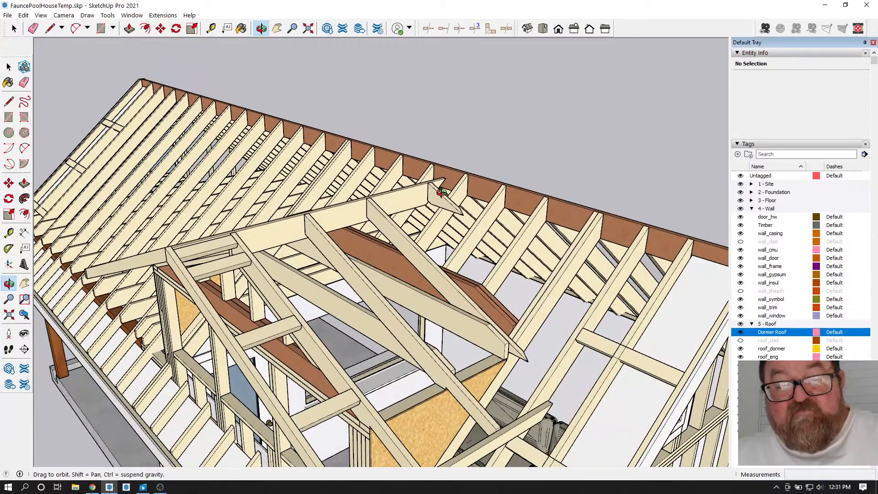
{"action": "mouse_move", "coordinate": [460, 272]}
{"action": "left_mouse_down"}
{"action": "mouse_move", "coordinate": [430, 204]}
{"action": "mouse_move", "coordinate": [431, 241]}
{"action": "mouse_move", "coordinate": [457, 274]}
{"action": "left_mouse_up"}
{"action": "left_click", "coordinate": [741, 332]}
{"action": "scroll", "coordinate": [446, 222], "scroll_direction": "down", "scroll_amount": 2}
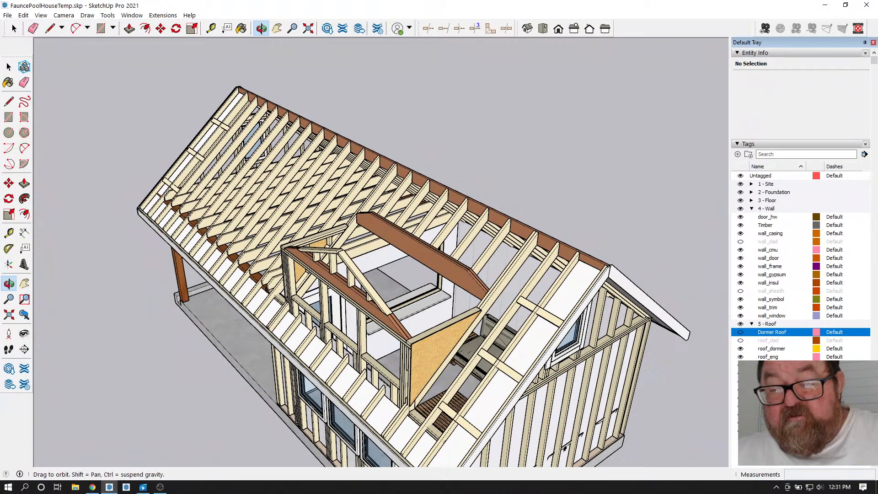
- Show the main roof sheathing and open its group for editing at the opening edge along the dormer beam
{"action": "left_click", "coordinate": [741, 389]}
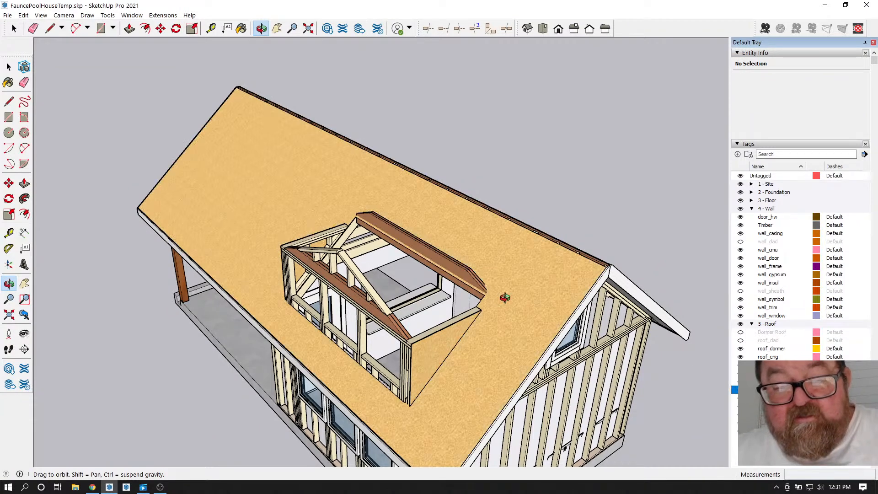
{"action": "scroll", "coordinate": [481, 264], "scroll_direction": "up", "scroll_amount": 3}
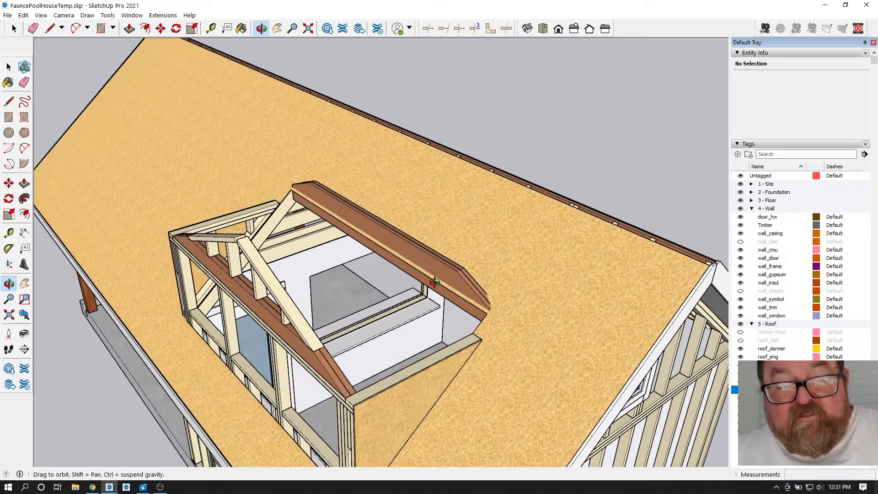
{"action": "scroll", "coordinate": [416, 273], "scroll_direction": "up", "scroll_amount": 4}
{"action": "key", "text": "space"}
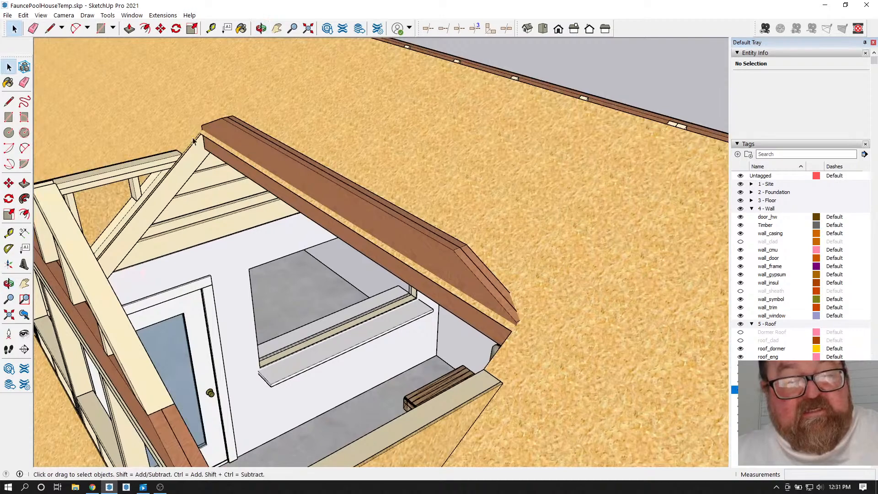
{"action": "scroll", "coordinate": [428, 310], "scroll_direction": "up", "scroll_amount": 3}
{"action": "double_click", "coordinate": [499, 275]}
{"action": "triple_click", "coordinate": [498, 275]}
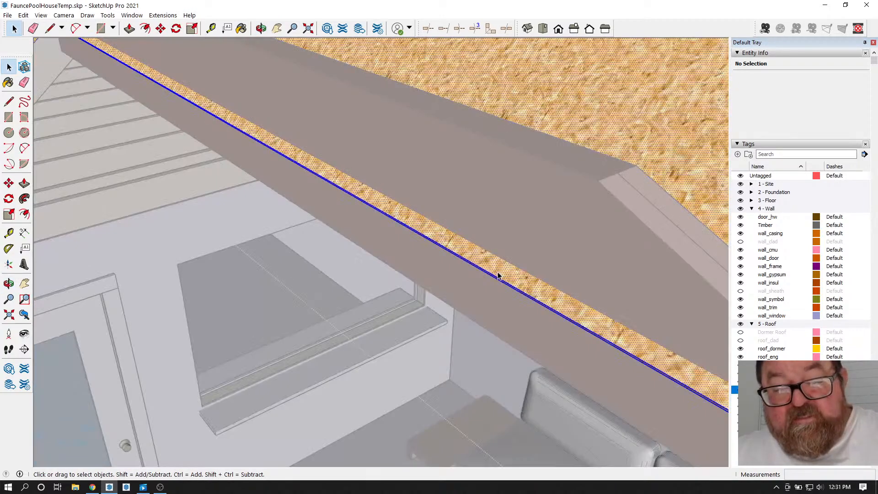
{"action": "left_click", "coordinate": [490, 266]}
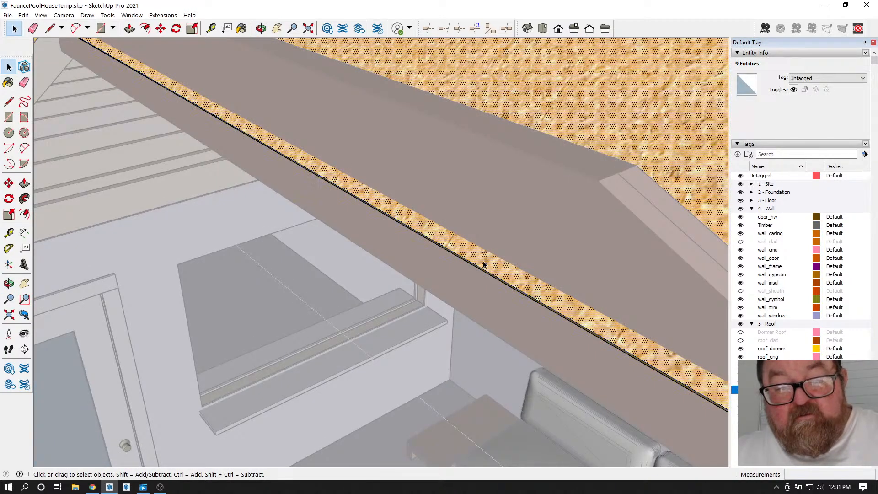
- Push the sheathing's upper opening edge back about 5" to clear the dormer beam, and close the sheathing group
{"action": "key", "text": "o"}
{"action": "left_click_drag", "start_coordinate": [408, 167], "coordinate": [516, 270]}
{"action": "scroll", "coordinate": [82, 53], "scroll_direction": "down", "scroll_amount": 3}
{"action": "scroll", "coordinate": [255, 129], "scroll_direction": "up", "scroll_amount": 1}
{"action": "left_click", "coordinate": [131, 30]}
{"action": "scroll", "coordinate": [284, 171], "scroll_direction": "up", "scroll_amount": 1}
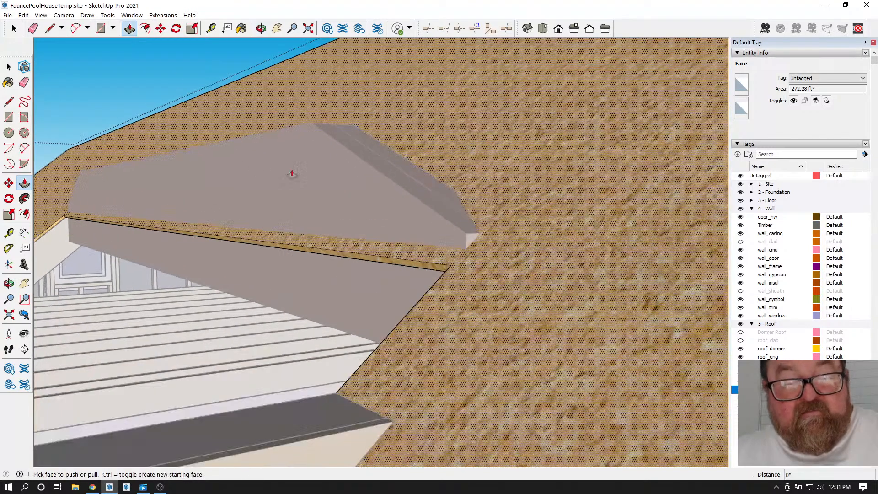
{"action": "left_click", "coordinate": [356, 251]}
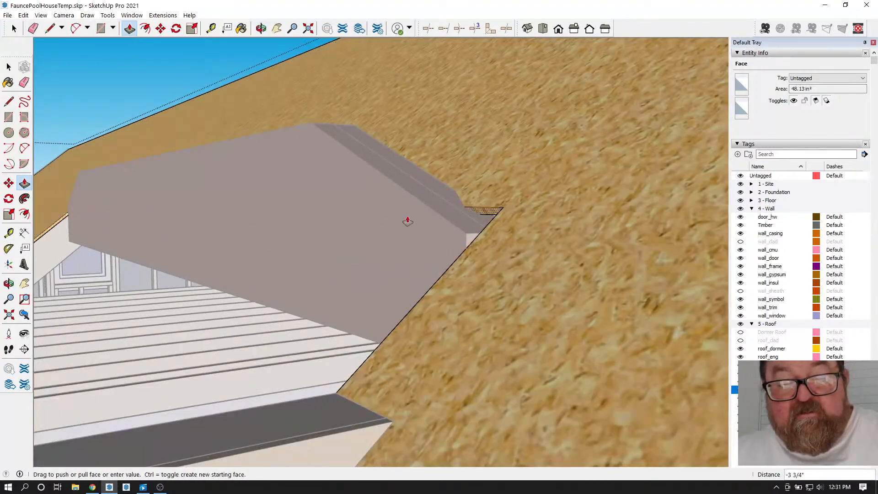
{"action": "left_click", "coordinate": [451, 191]}
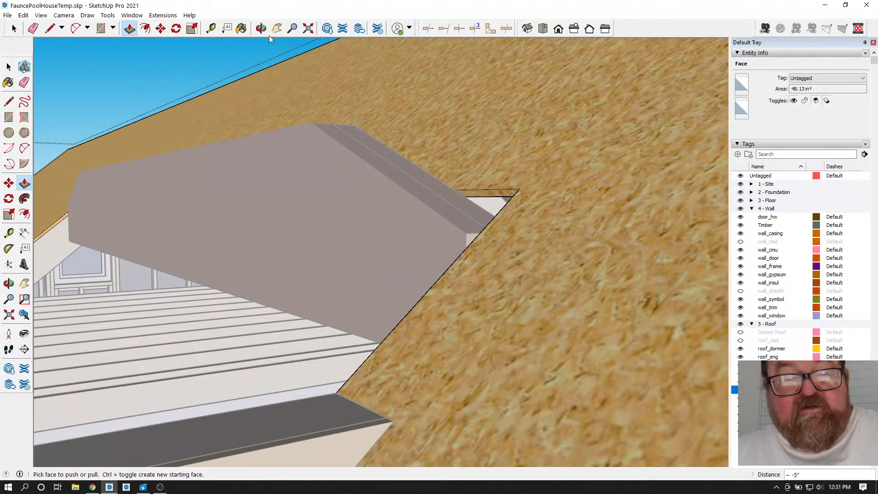
{"action": "key", "text": "o"}
{"action": "left_click_drag", "start_coordinate": [321, 68], "coordinate": [506, 270]}
{"action": "left_click", "coordinate": [14, 28]}
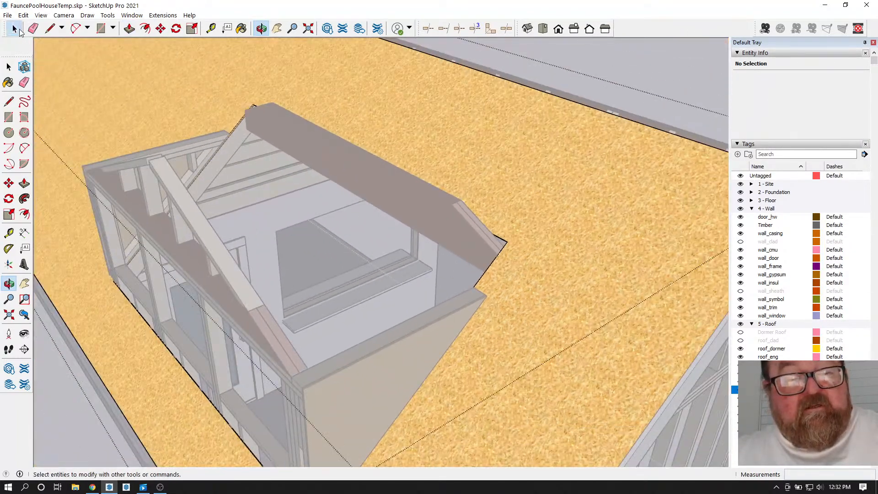
{"action": "scroll", "coordinate": [366, 178], "scroll_direction": "down", "scroll_amount": 5}
{"action": "scroll", "coordinate": [550, 53], "scroll_direction": "up", "scroll_amount": 3}
{"action": "scroll", "coordinate": [557, 177], "scroll_direction": "down", "scroll_amount": 1}
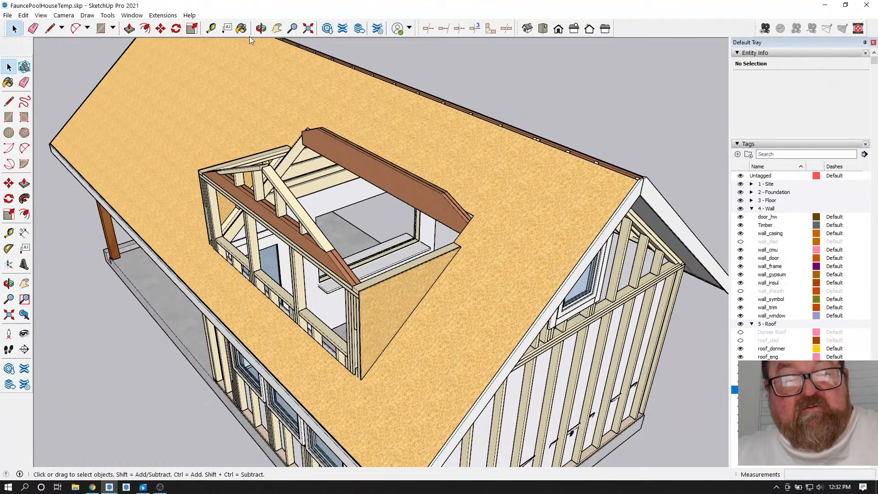
- Show the Dormer Roof tag and check how the dormer roof covers the enlarged sheathing opening around the beam
{"action": "left_click", "coordinate": [261, 28]}
{"action": "left_click_drag", "start_coordinate": [320, 206], "coordinate": [409, 184]}
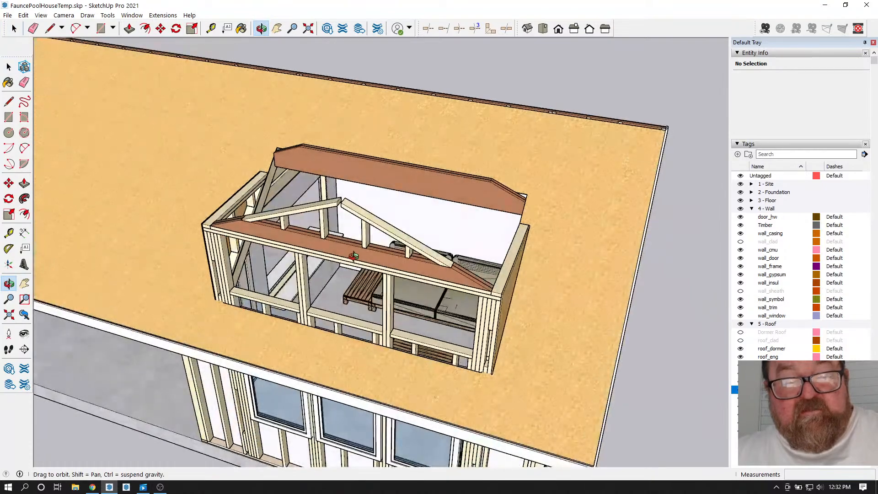
{"action": "left_click_drag", "start_coordinate": [329, 247], "coordinate": [262, 235]}
{"action": "scroll", "coordinate": [363, 147], "scroll_direction": "up", "scroll_amount": 2}
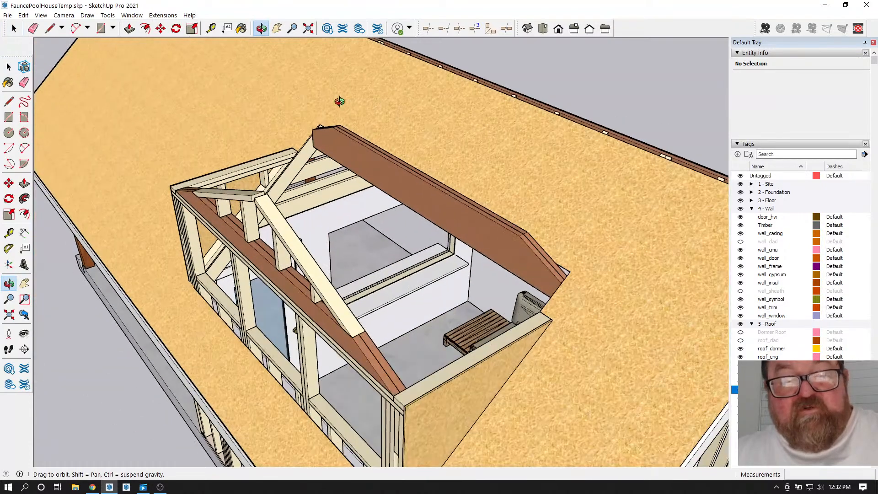
{"action": "left_click", "coordinate": [741, 333]}
{"action": "left_click_drag", "start_coordinate": [388, 207], "coordinate": [480, 151]}
{"action": "left_click_drag", "start_coordinate": [534, 207], "coordinate": [612, 228]}
{"action": "scroll", "coordinate": [614, 280], "scroll_direction": "up", "scroll_amount": 5}
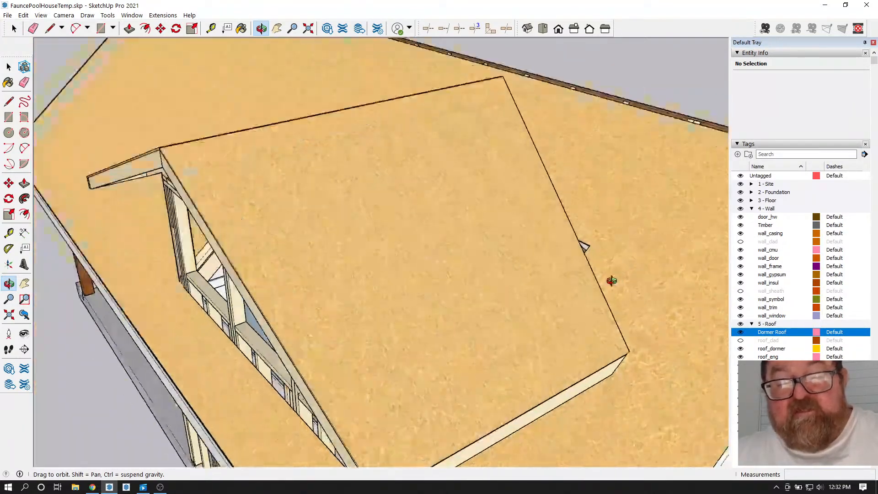
- Examine from above how the sheathed dormer roof meets the main roof of the pool house
{"action": "scroll", "coordinate": [549, 249], "scroll_direction": "down", "scroll_amount": 5}
{"action": "left_click_drag", "start_coordinate": [514, 255], "coordinate": [439, 187]}
{"action": "left_click_drag", "start_coordinate": [281, 132], "coordinate": [435, 177]}
{"action": "scroll", "coordinate": [531, 187], "scroll_direction": "down", "scroll_amount": 3}
{"action": "left_click_drag", "start_coordinate": [304, 193], "coordinate": [551, 292]}
{"action": "scroll", "coordinate": [492, 242], "scroll_direction": "down", "scroll_amount": 2}
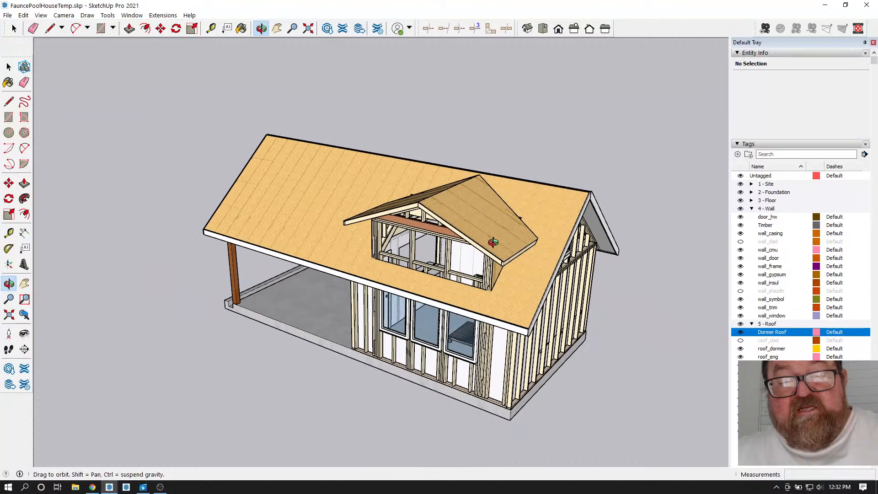
{"action": "left_click_drag", "start_coordinate": [511, 265], "coordinate": [565, 232]}
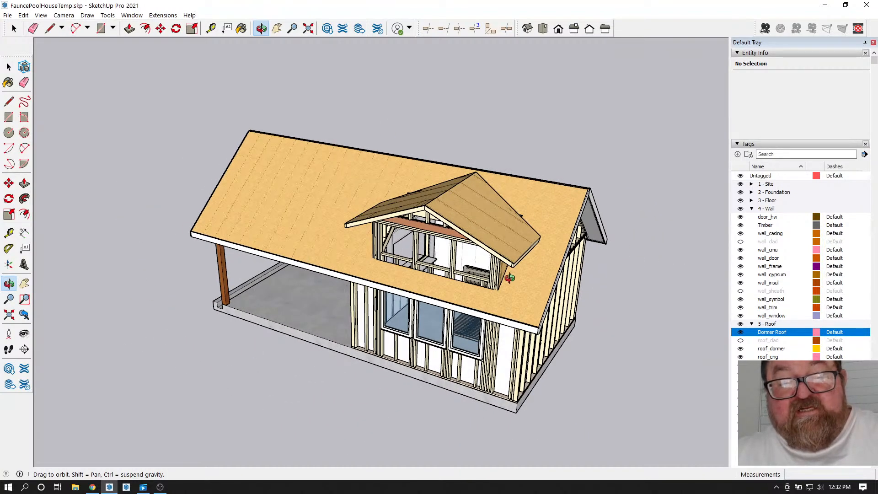
{"action": "left_click_drag", "start_coordinate": [511, 275], "coordinate": [524, 285]}
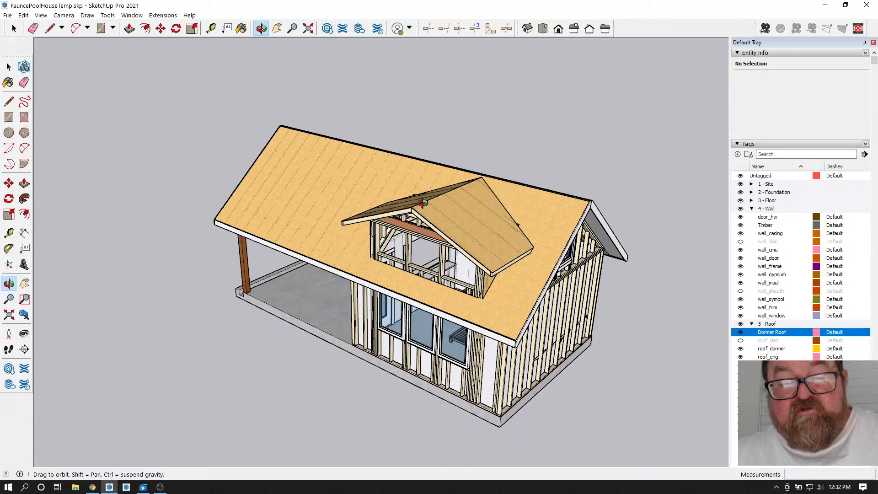
- Examine the dormer's front wall framing and gable up close, and look over the whole pool house from the front and porch side
{"action": "left_click_drag", "start_coordinate": [421, 202], "coordinate": [478, 170]}
{"action": "left_click_drag", "start_coordinate": [507, 215], "coordinate": [563, 170]}
{"action": "scroll", "coordinate": [447, 216], "scroll_direction": "up", "scroll_amount": 10}
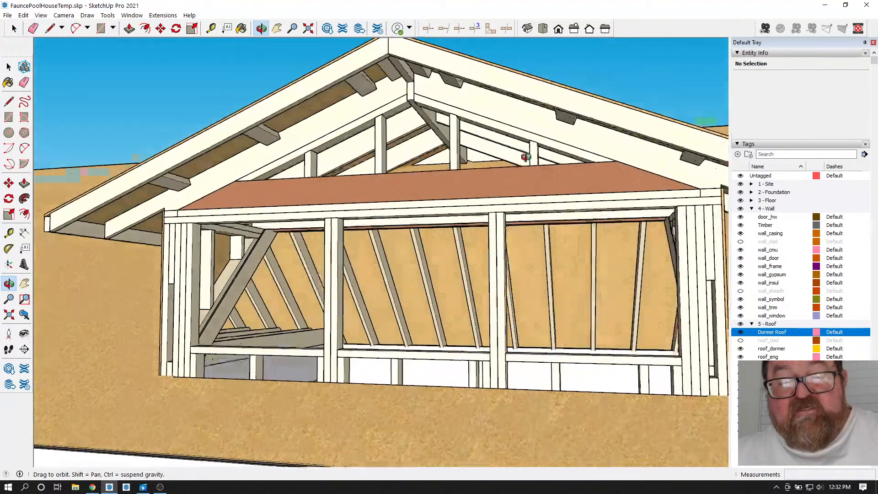
{"action": "left_click_drag", "start_coordinate": [526, 157], "coordinate": [378, 166]}
{"action": "scroll", "coordinate": [378, 166], "scroll_direction": "down", "scroll_amount": 10}
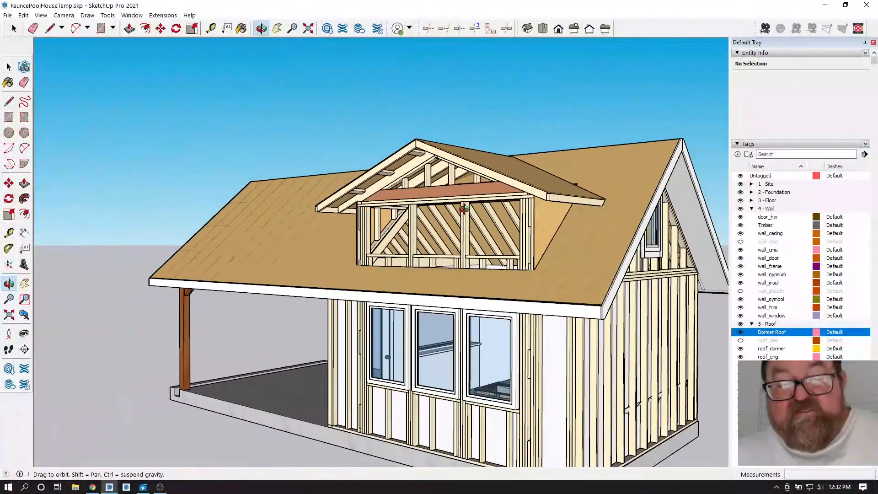
{"action": "left_click_drag", "start_coordinate": [573, 317], "coordinate": [361, 320]}
{"action": "left_click_drag", "start_coordinate": [469, 332], "coordinate": [560, 343]}
{"action": "left_click_drag", "start_coordinate": [348, 285], "coordinate": [480, 258]}
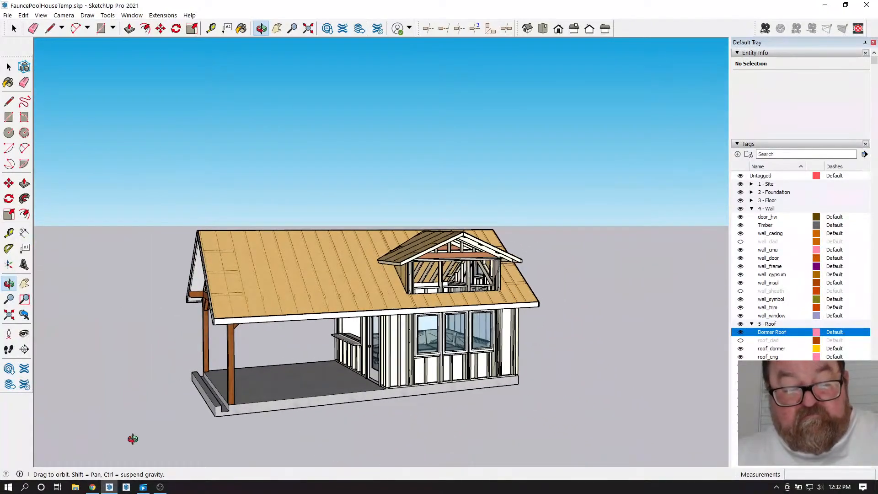
- Switch to YouTube Studio in the browser and end the live stream, confirming the prompt
{"action": "left_click", "coordinate": [96, 487]}
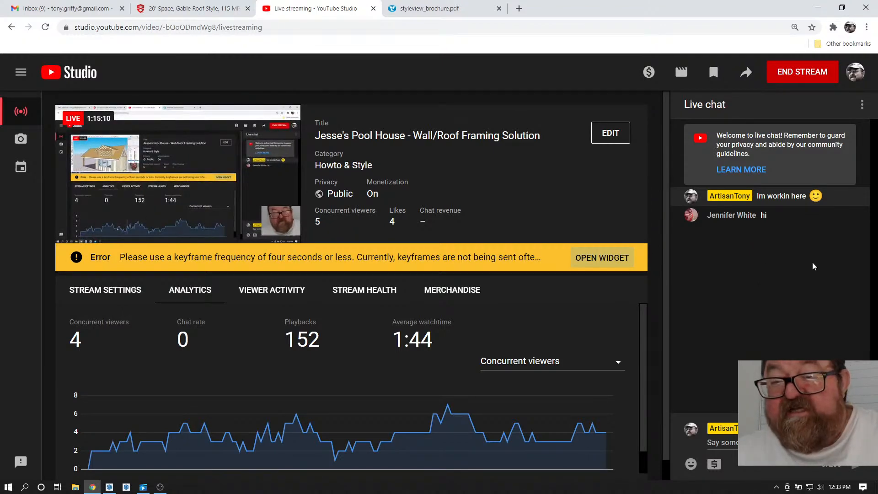
{"action": "left_click", "coordinate": [818, 77]}
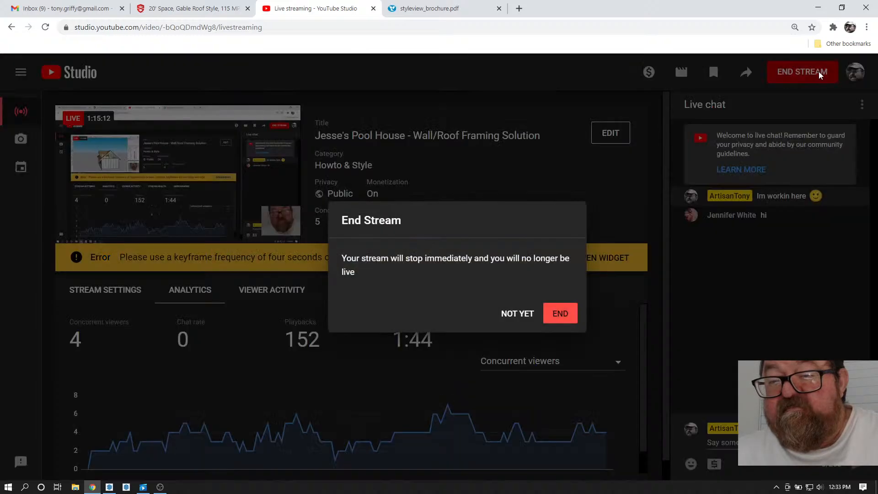
{"action": "left_click", "coordinate": [561, 313]}
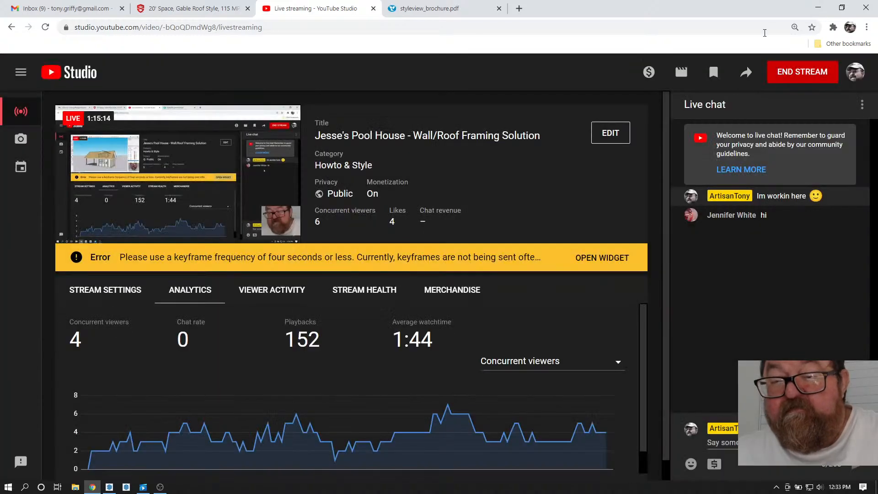